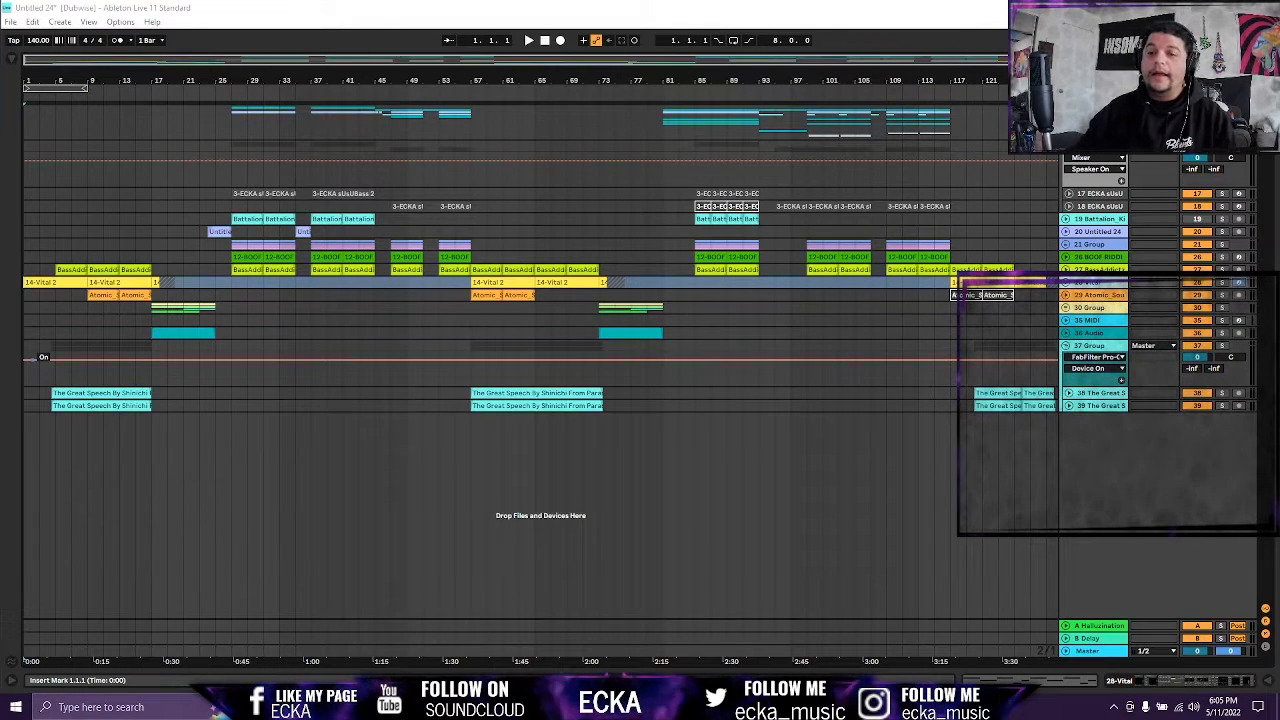
# Play the whole arrangement from bar 1 to its end, and listen to the ending with the vocal group (37) soloed.
pyautogui.click(458, 6)
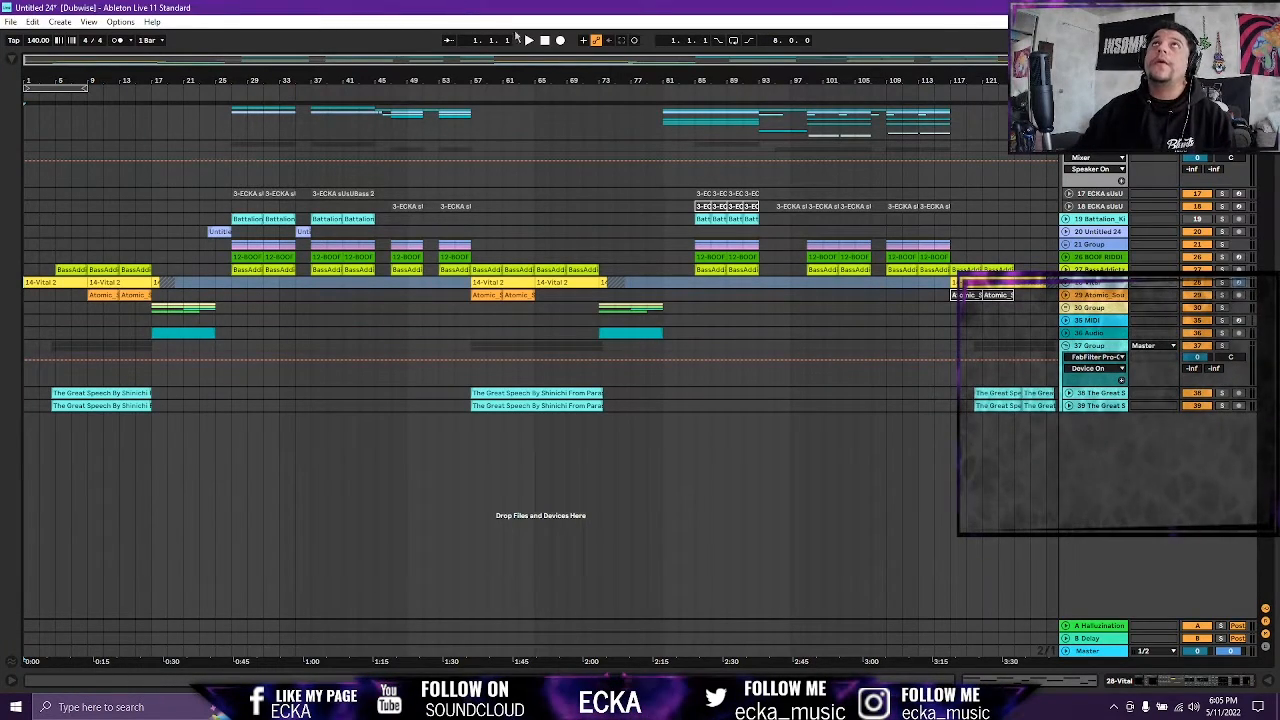
pyautogui.click(531, 41)
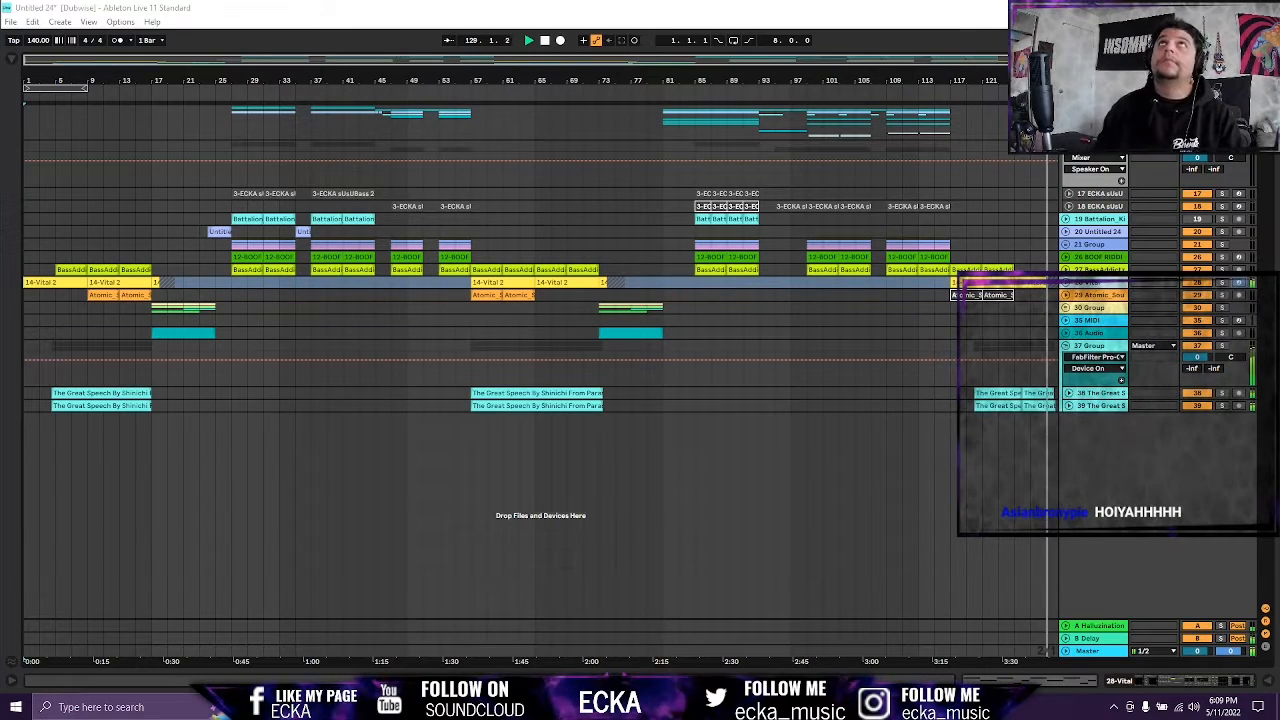
pyautogui.click(545, 40)
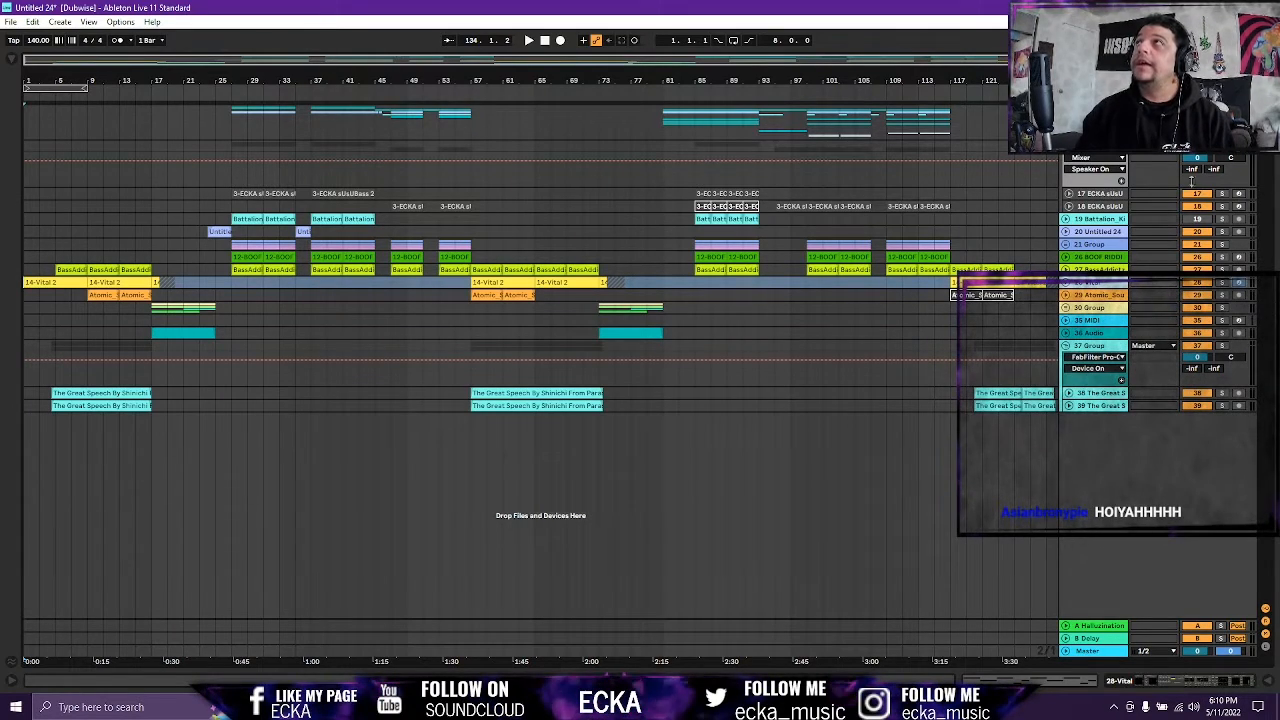
pyautogui.click(1095, 394)
pyautogui.press('space')
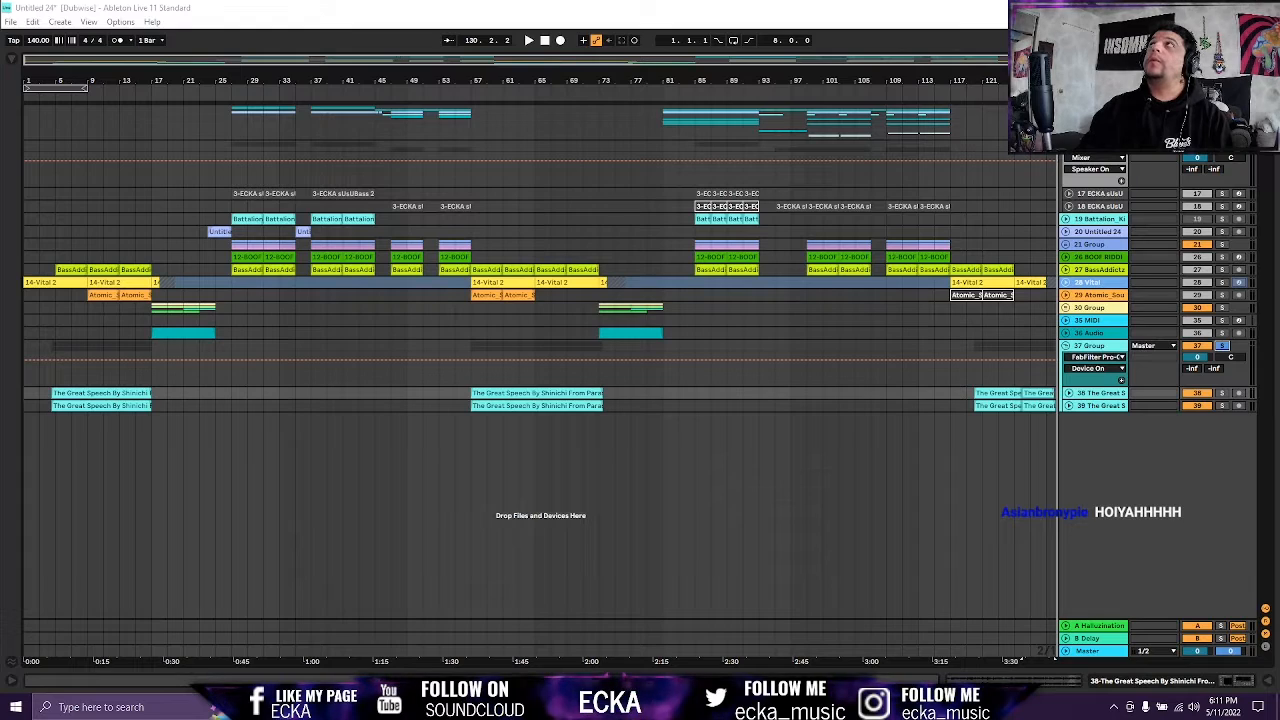
# Solo the Vital track (28) and play its first clip from bar 1.
pyautogui.moveTo(1099, 60); pyautogui.dragTo(240, 124)
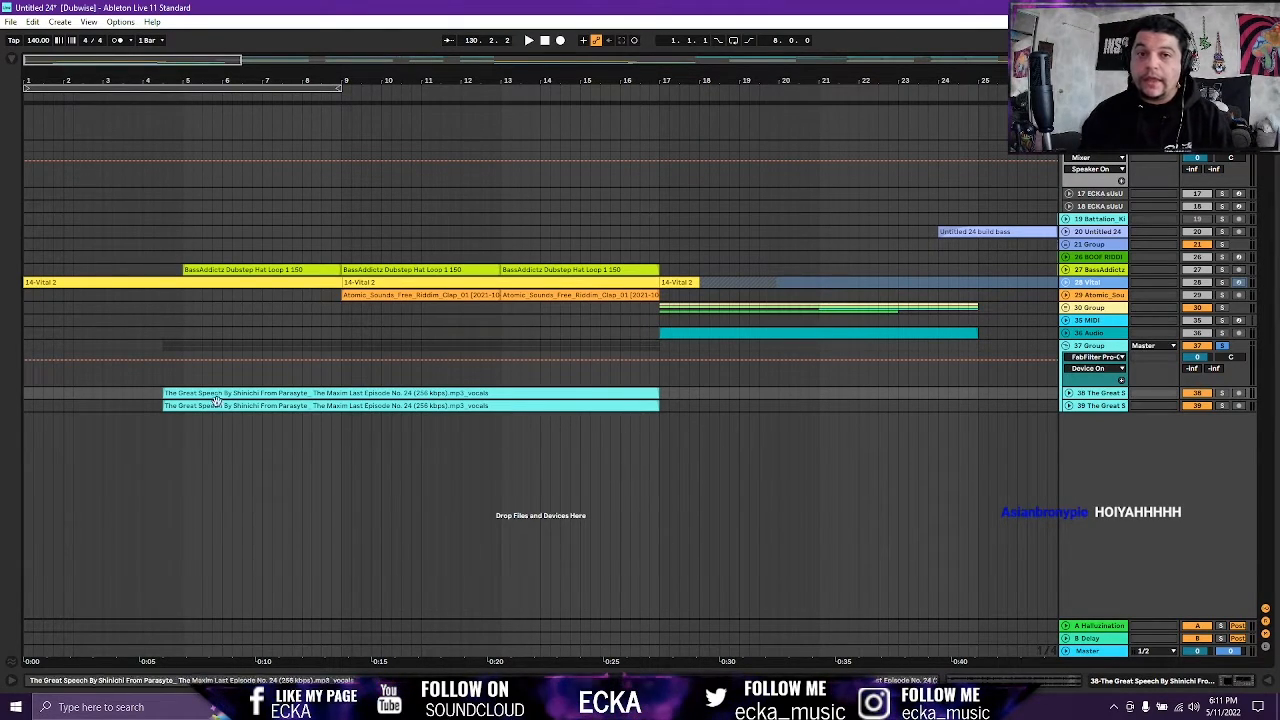
pyautogui.click(46, 282)
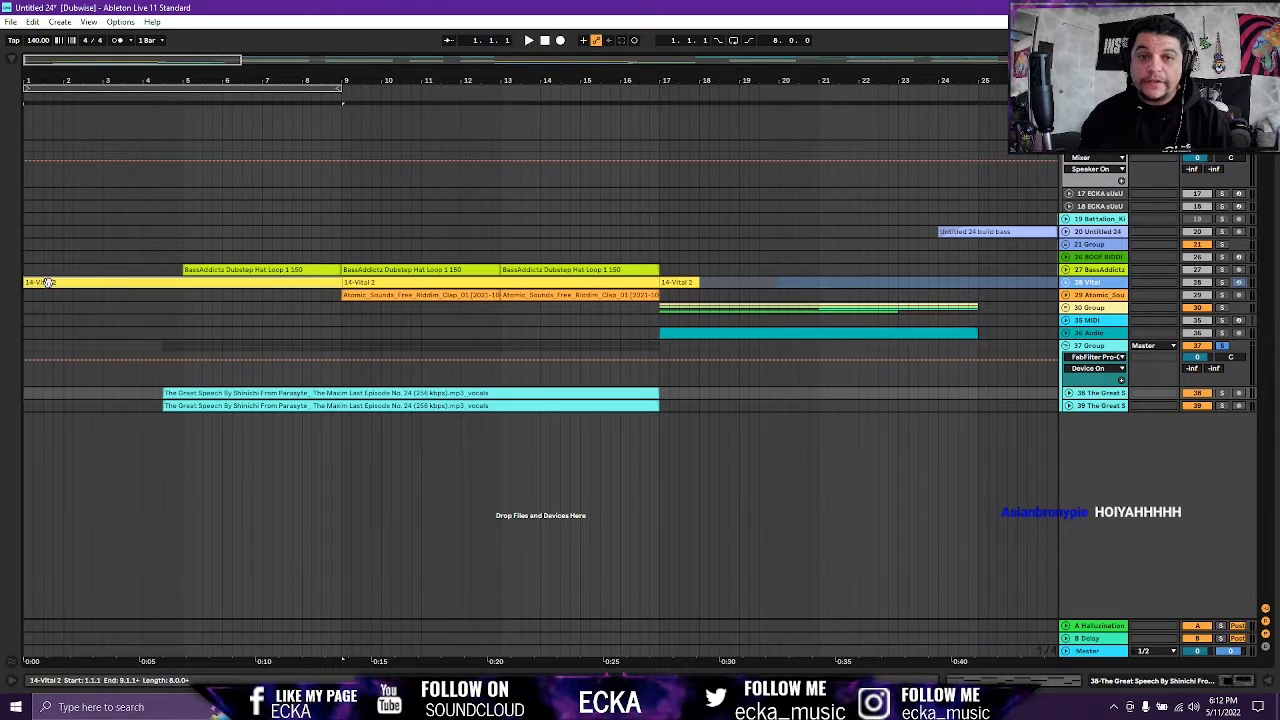
pyautogui.click(1221, 282)
pyautogui.press('space')
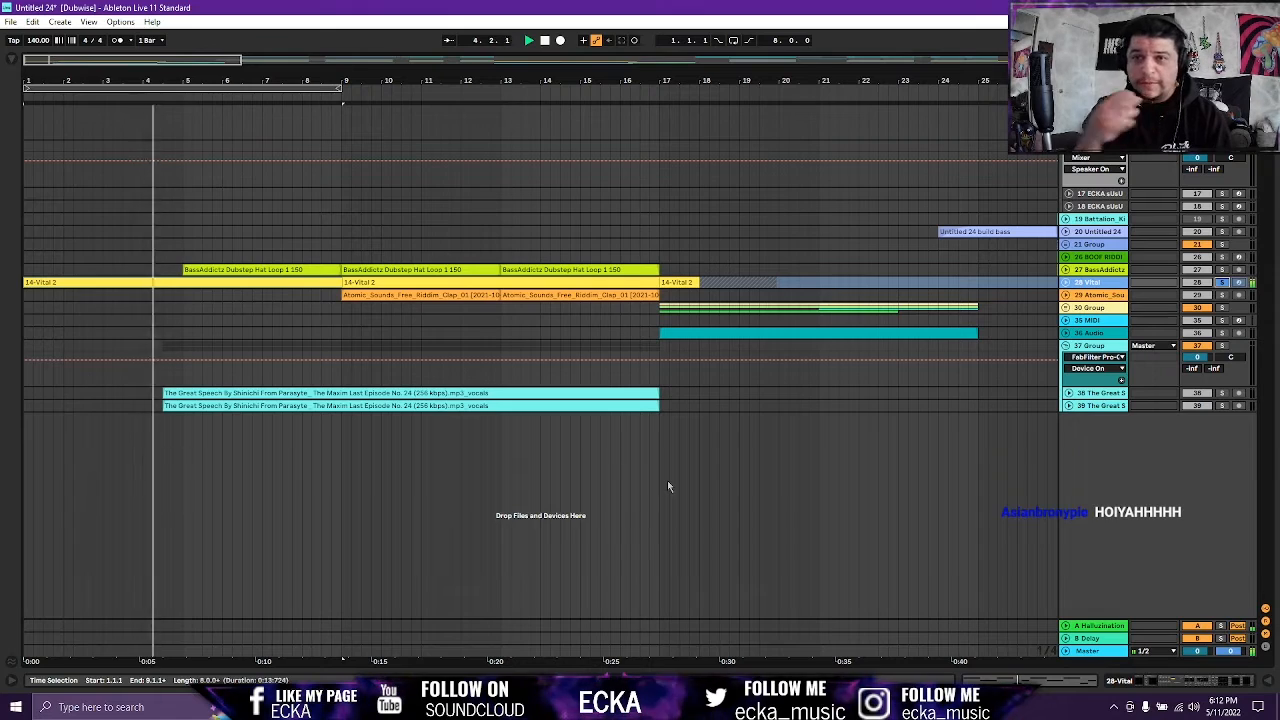
pyautogui.press('space')
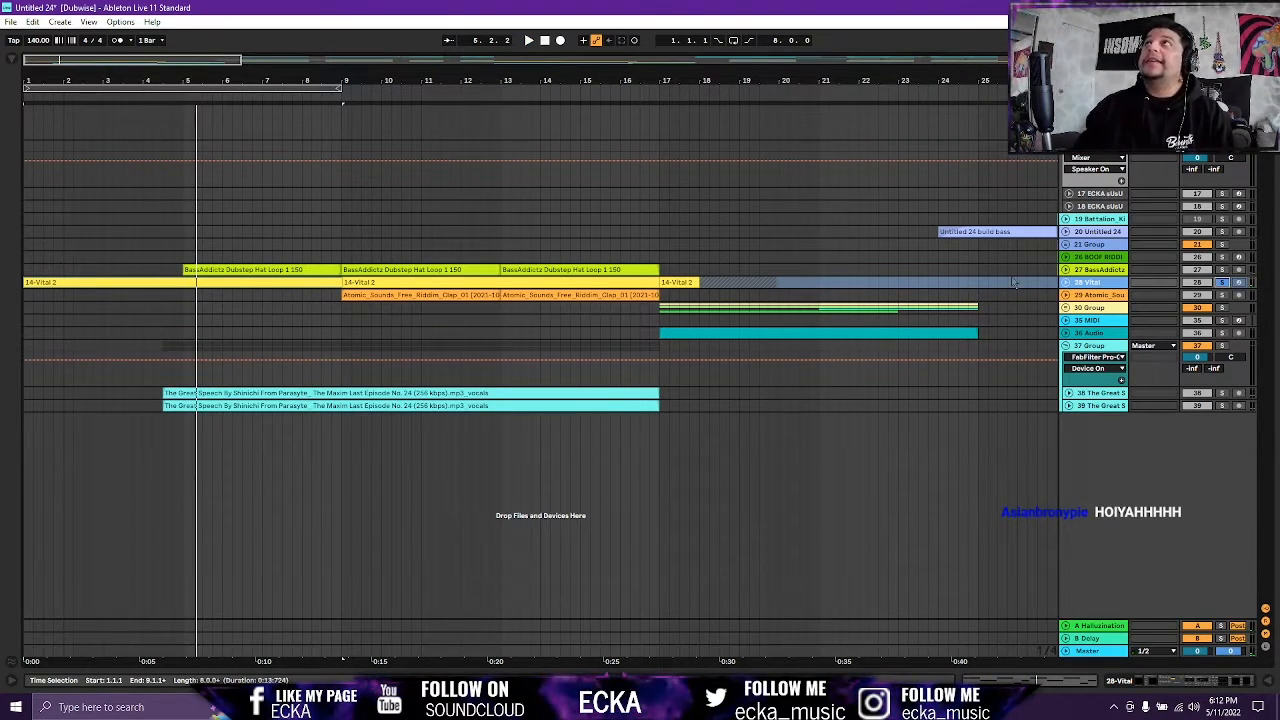
# Unfold the Vital track to view its notes, and inspect its device chain and freeze options.
pyautogui.click(1066, 283)
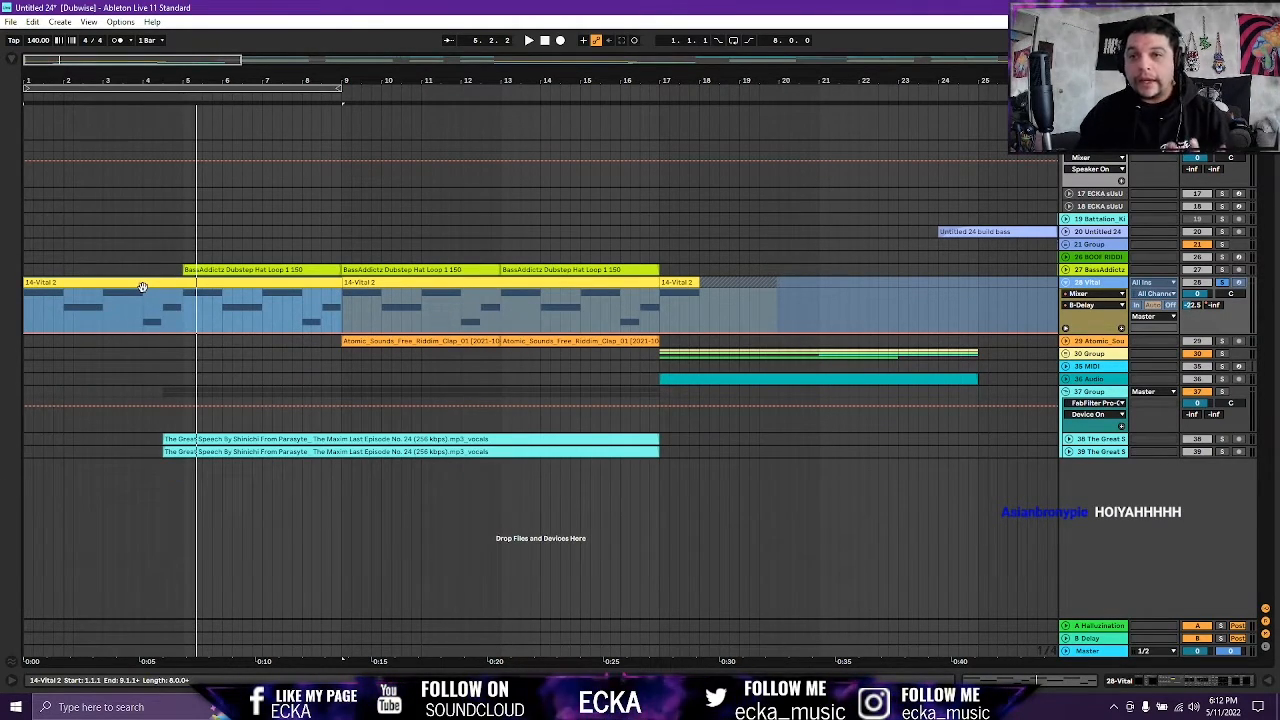
pyautogui.click(143, 287)
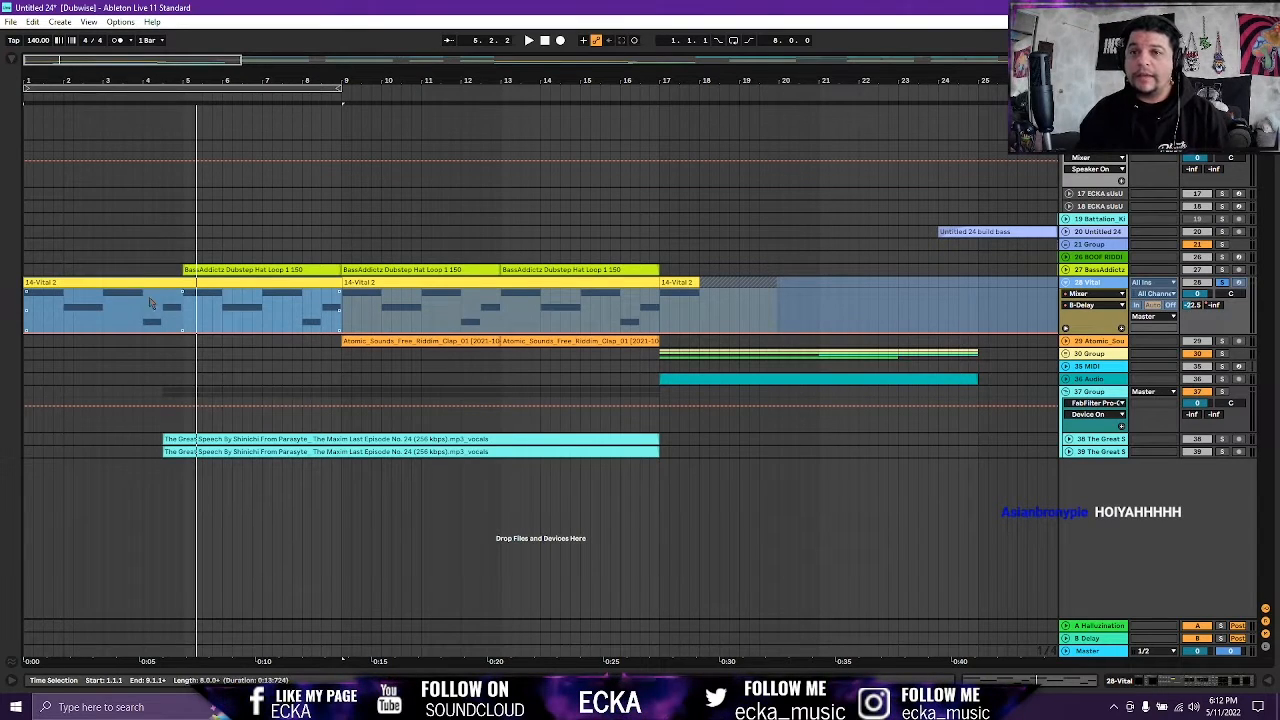
pyautogui.doubleClick(1092, 283)
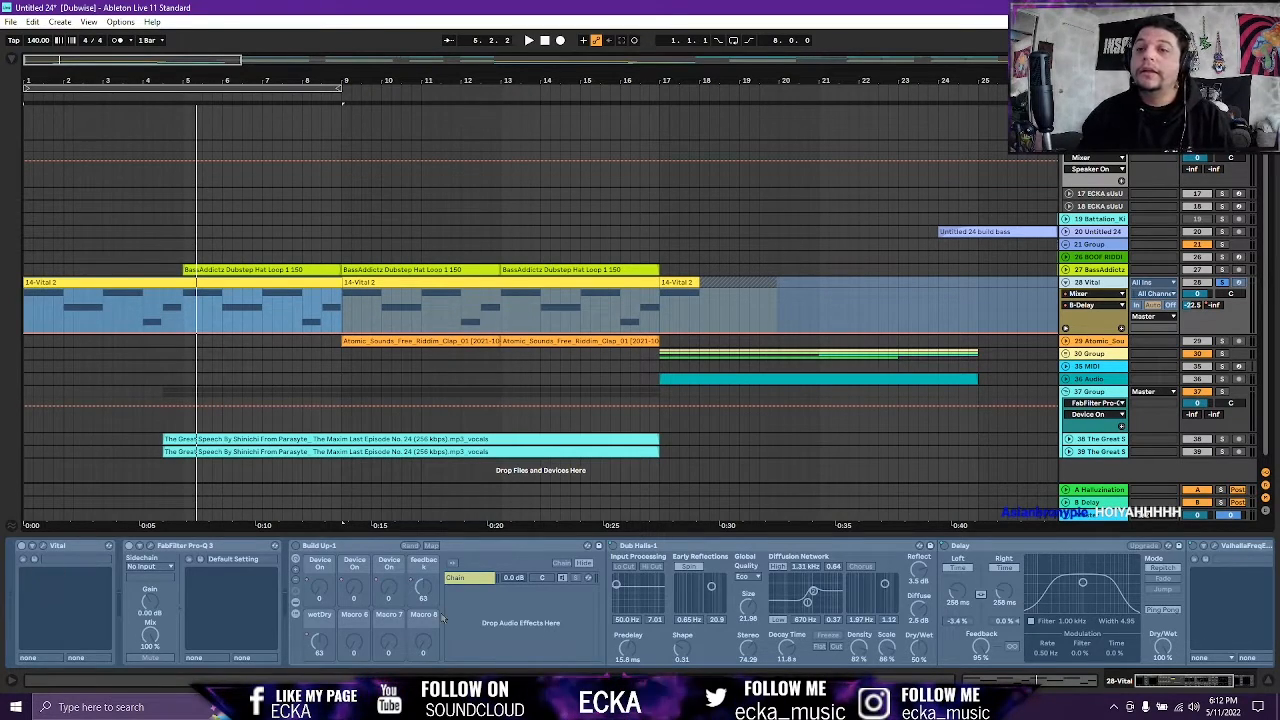
pyautogui.rightClick(1108, 287)
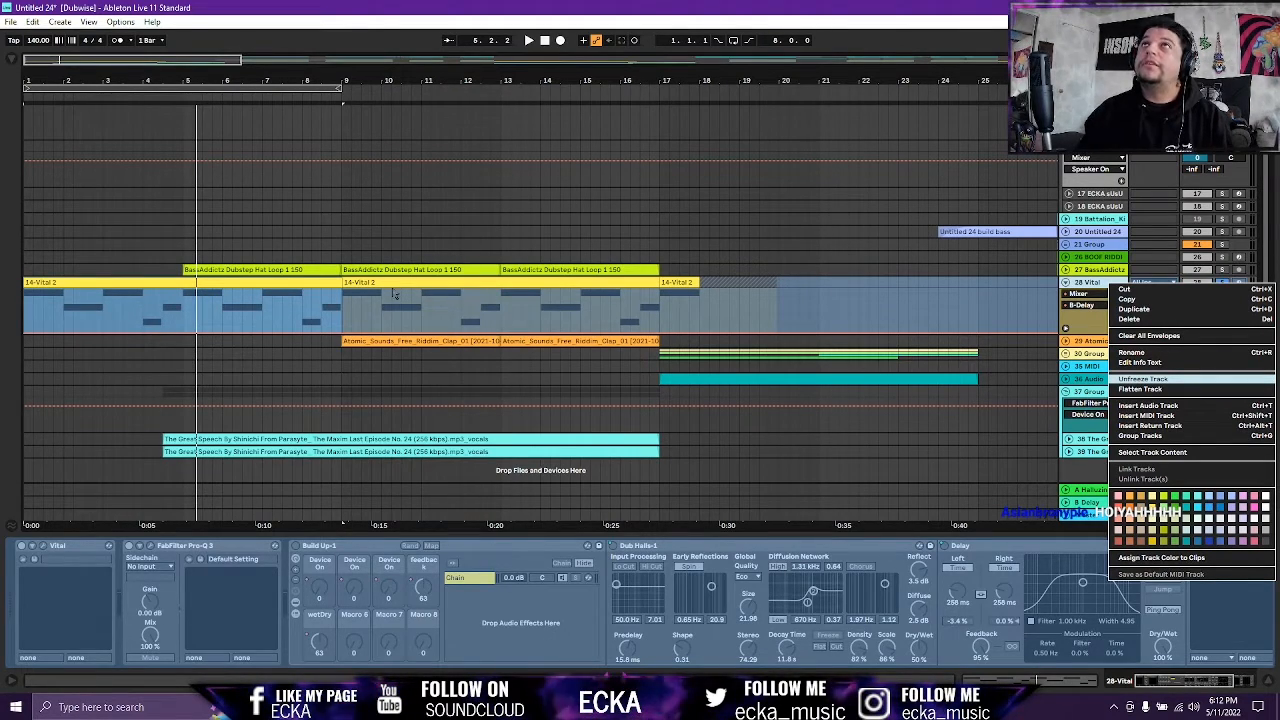
pyautogui.click(337, 287)
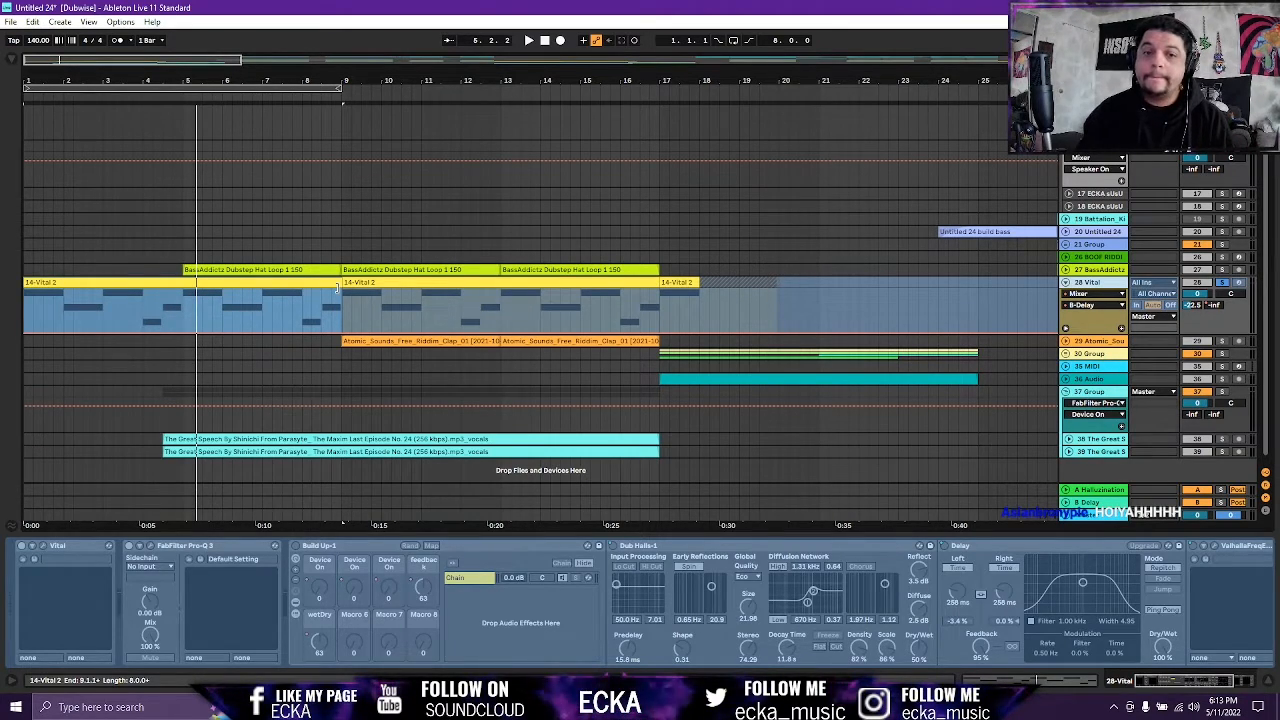
# Solo the BassAddictz hat loop track (27) and play it from bar 5.
pyautogui.click(237, 270)
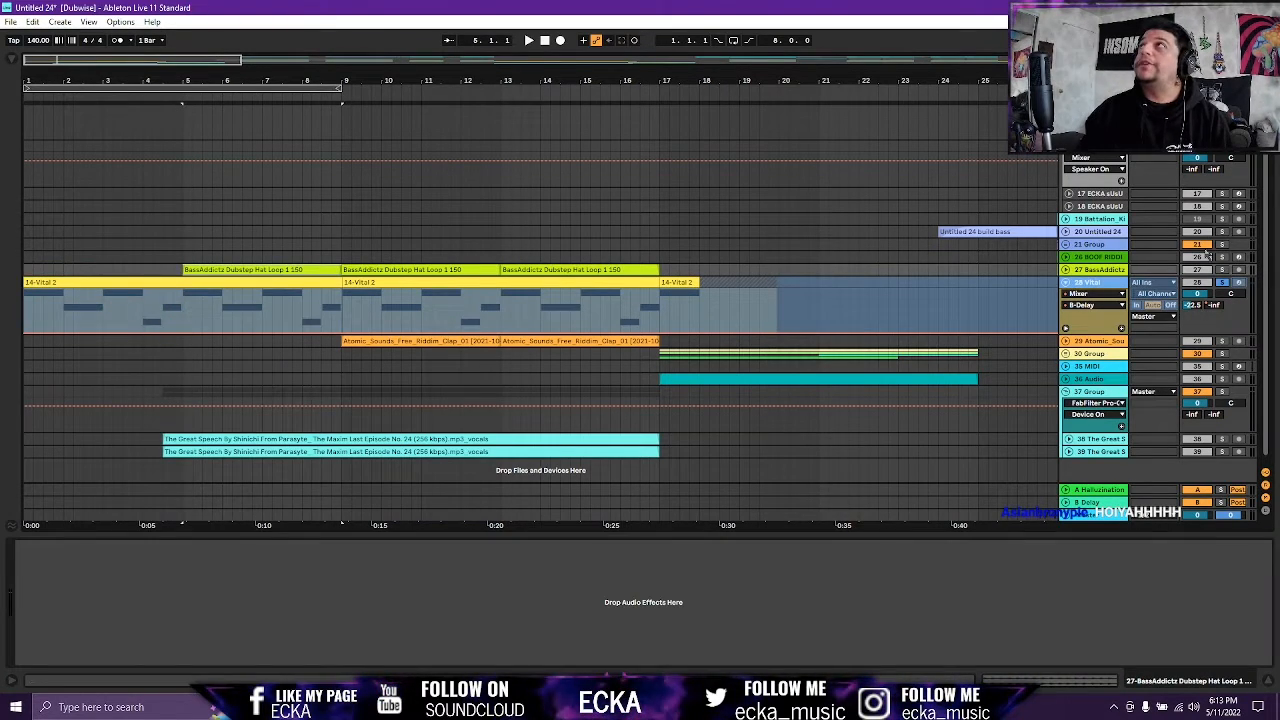
pyautogui.click(1222, 270)
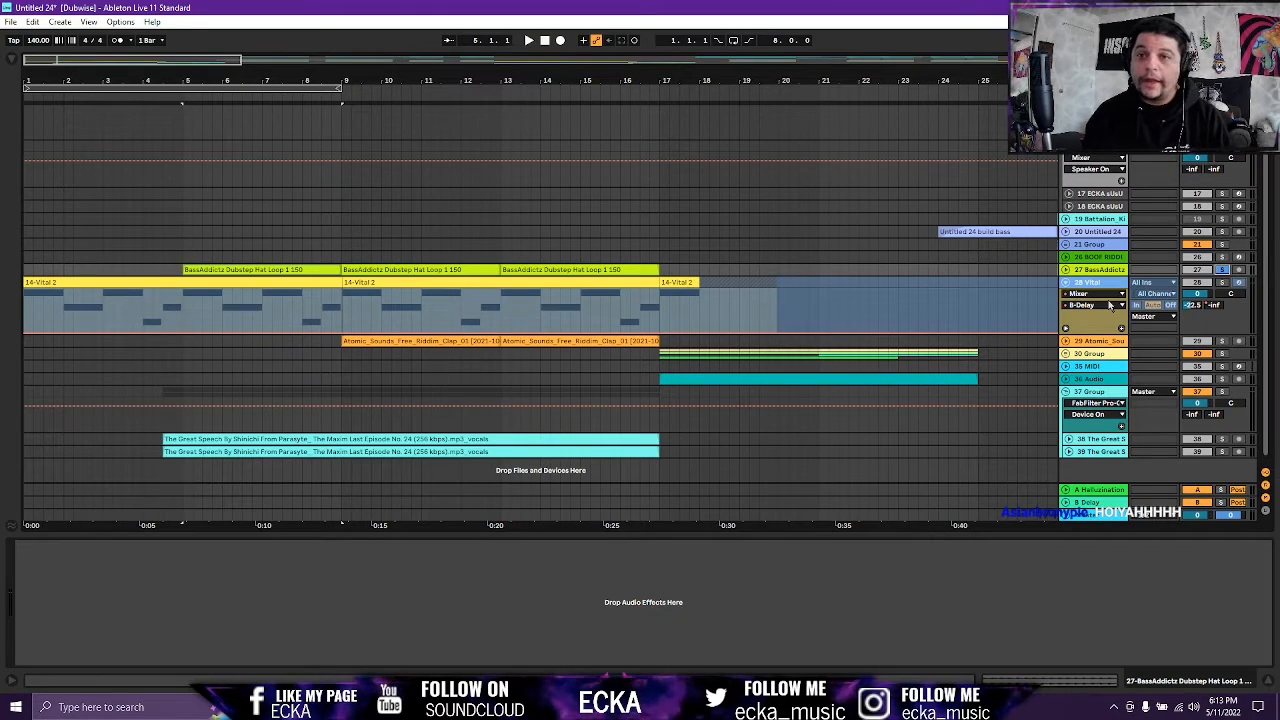
pyautogui.press('space')
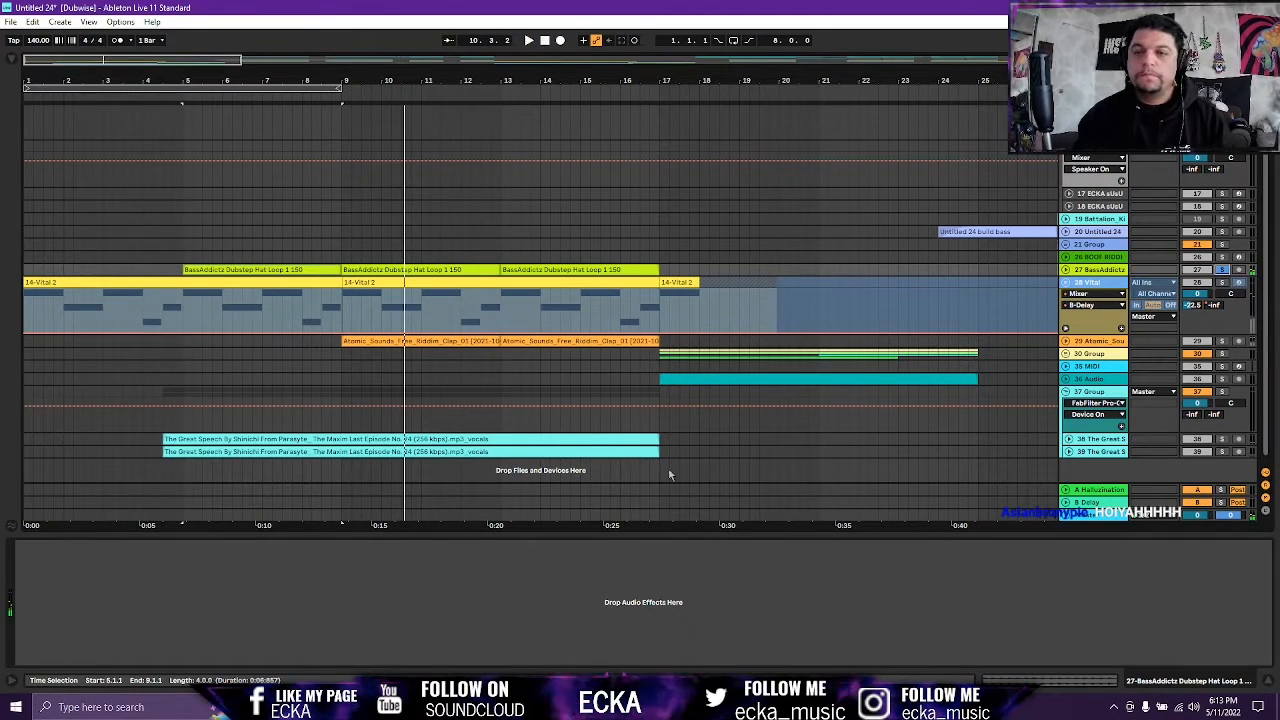
pyautogui.press('space')
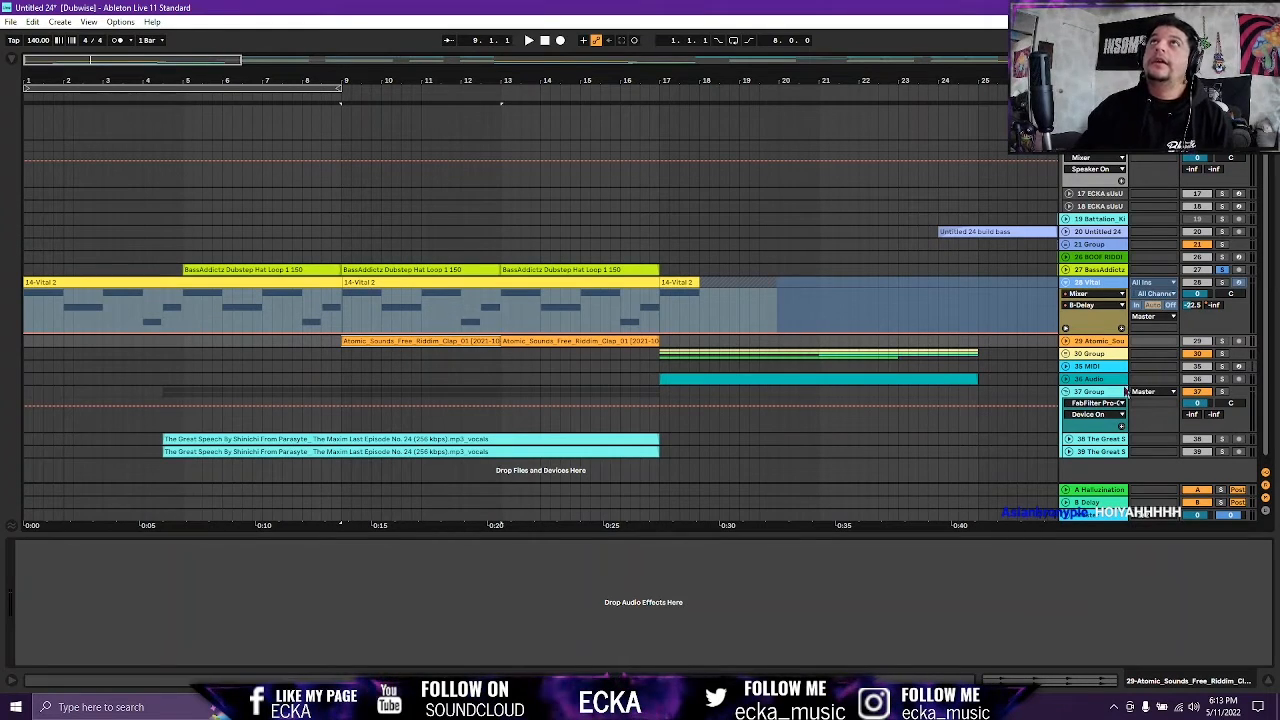
# Unfold the Atomic_Sounds clap track (29), listen to it in solo from the clap at bar 10, and turn its solo off.
pyautogui.click(1066, 342)
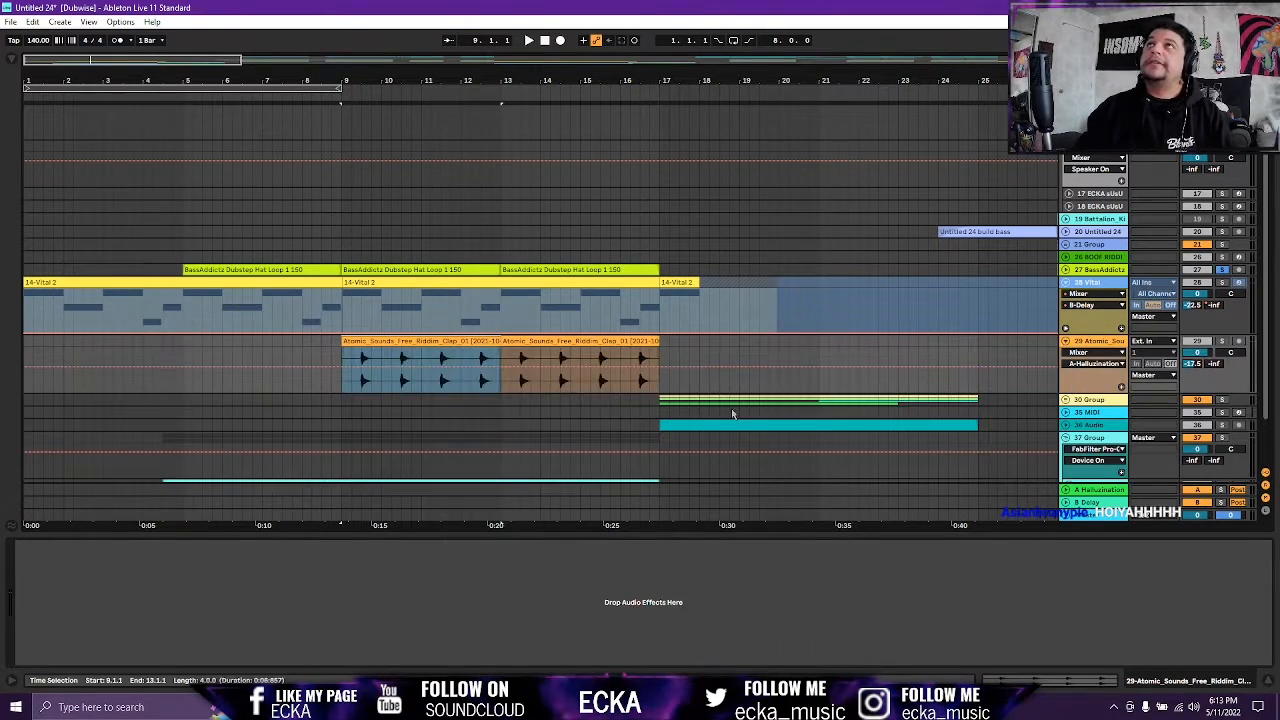
pyautogui.click(405, 357)
pyautogui.click(403, 357)
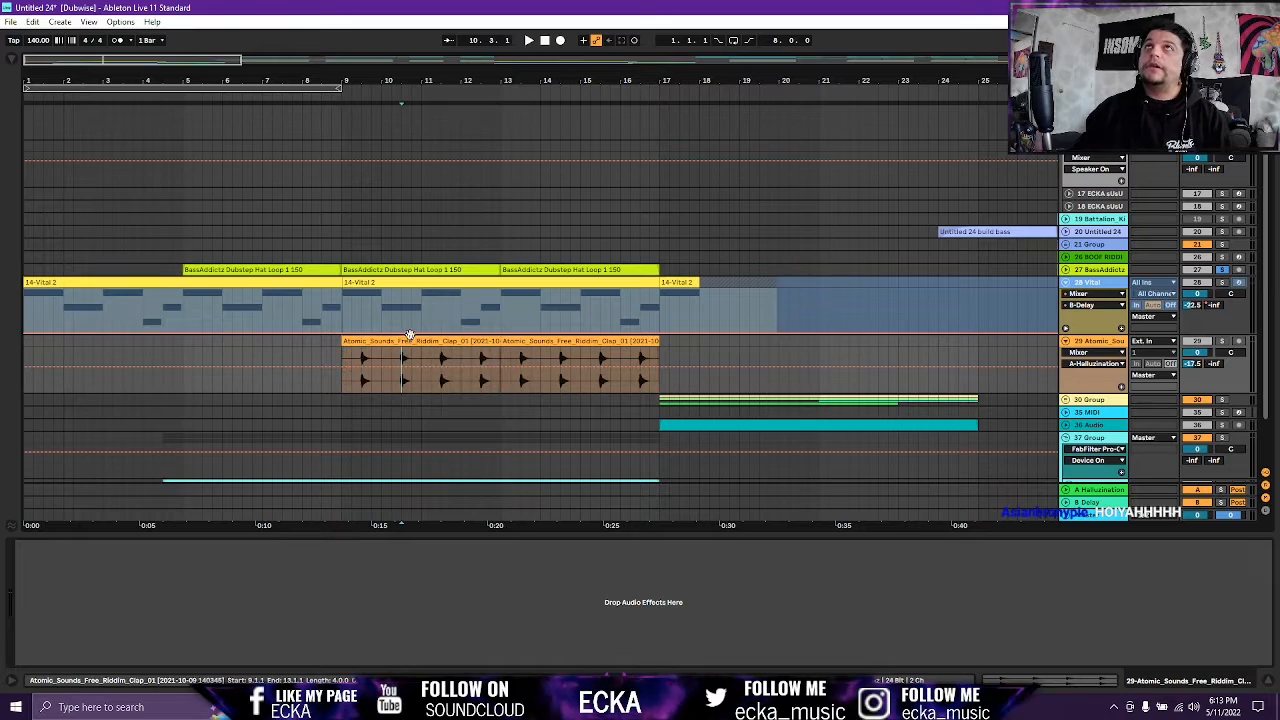
pyautogui.click(1221, 342)
pyautogui.press('space')
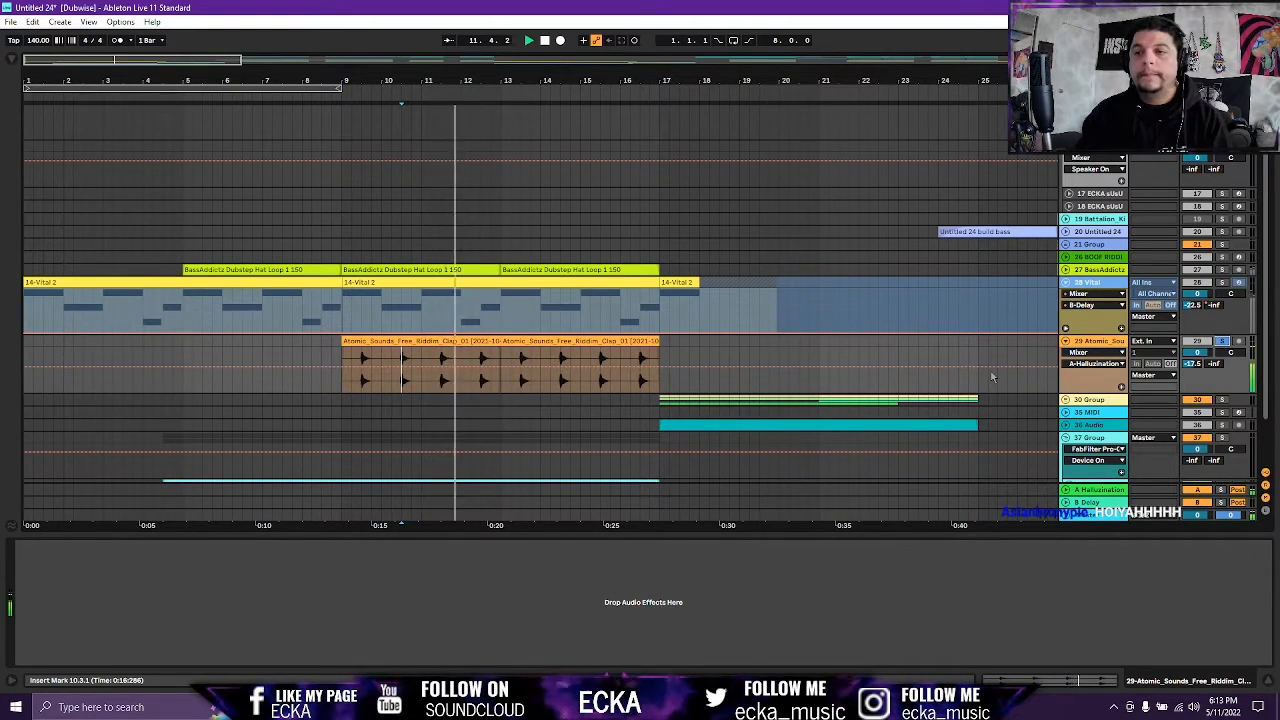
pyautogui.press('space')
pyautogui.click(1221, 343)
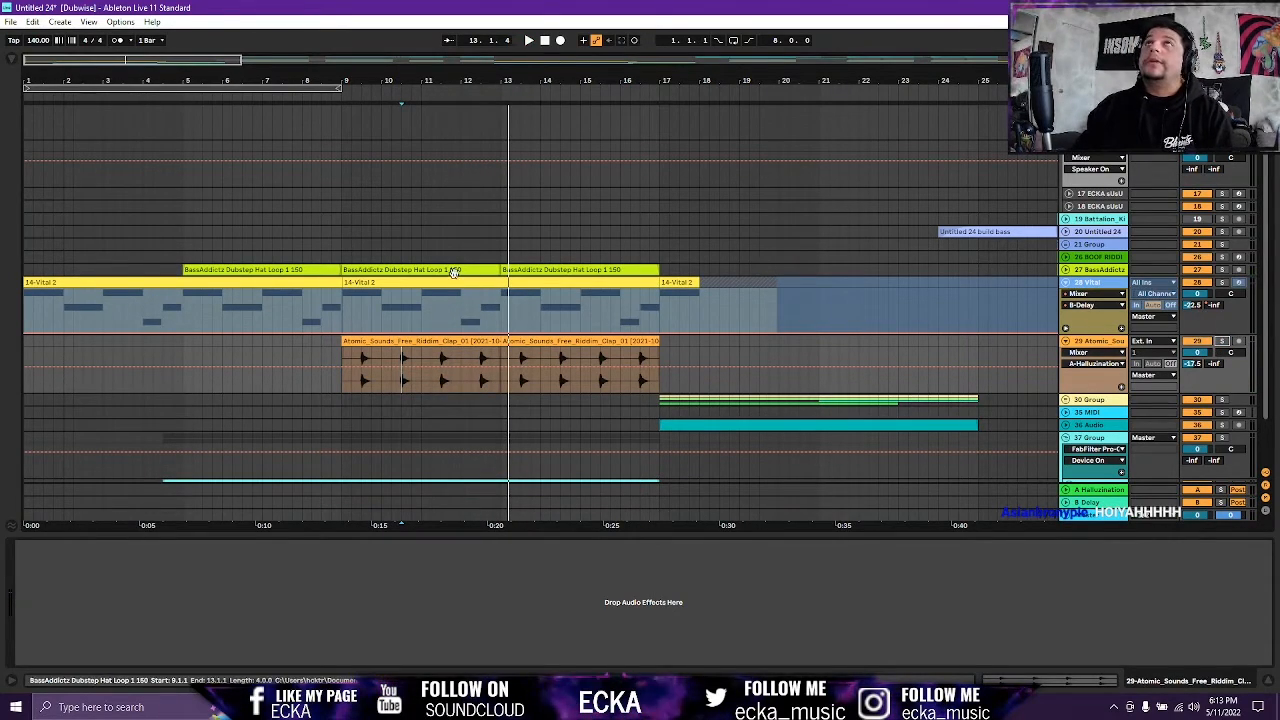
# Play the second Vital clip's section from bar 9 with all tracks unsoloed.
pyautogui.click(370, 284)
pyautogui.press('space')
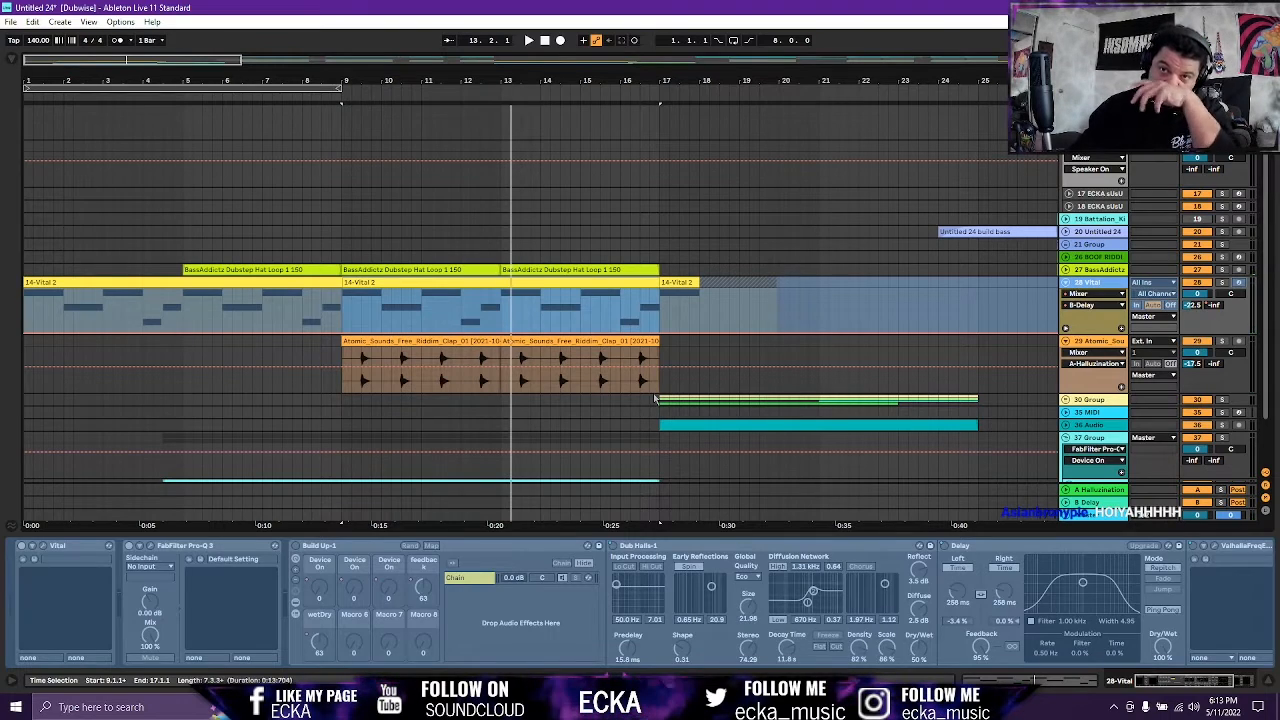
# Solo the vocal group (37) and play The Great Speech vocal clip from its start in the intro.
pyautogui.scroll(-2, 580, 382)
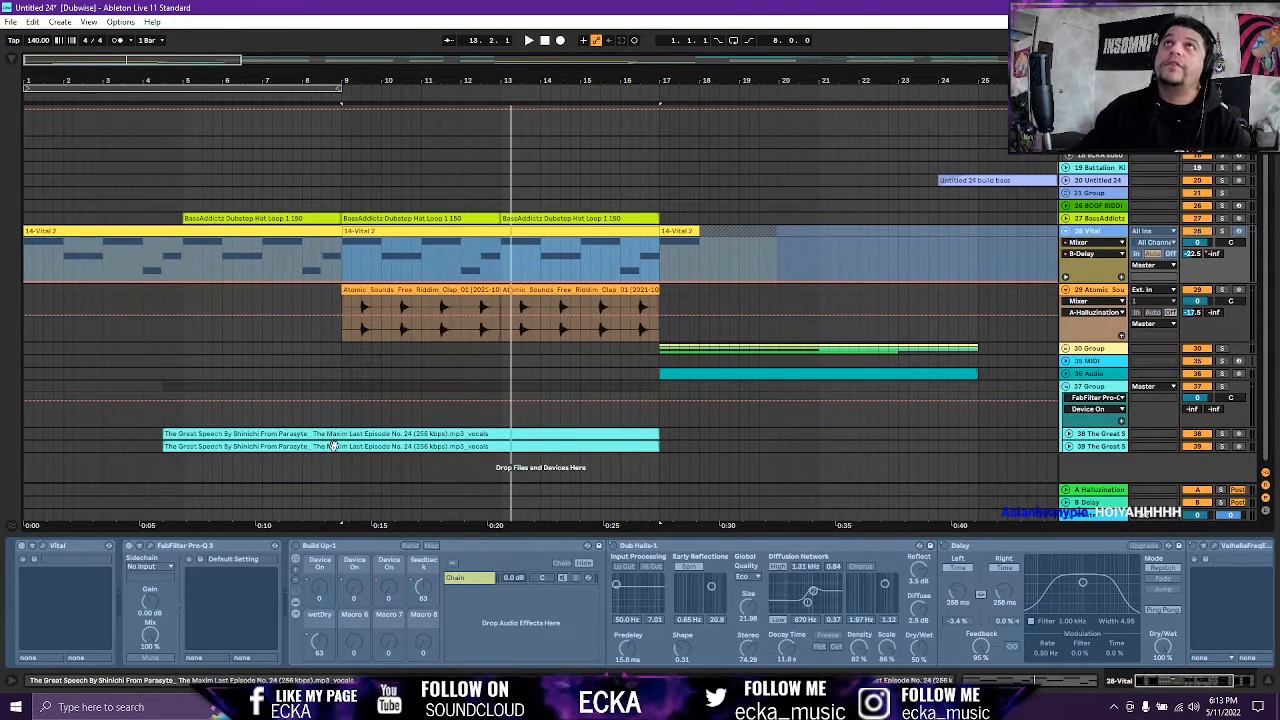
pyautogui.click(265, 435)
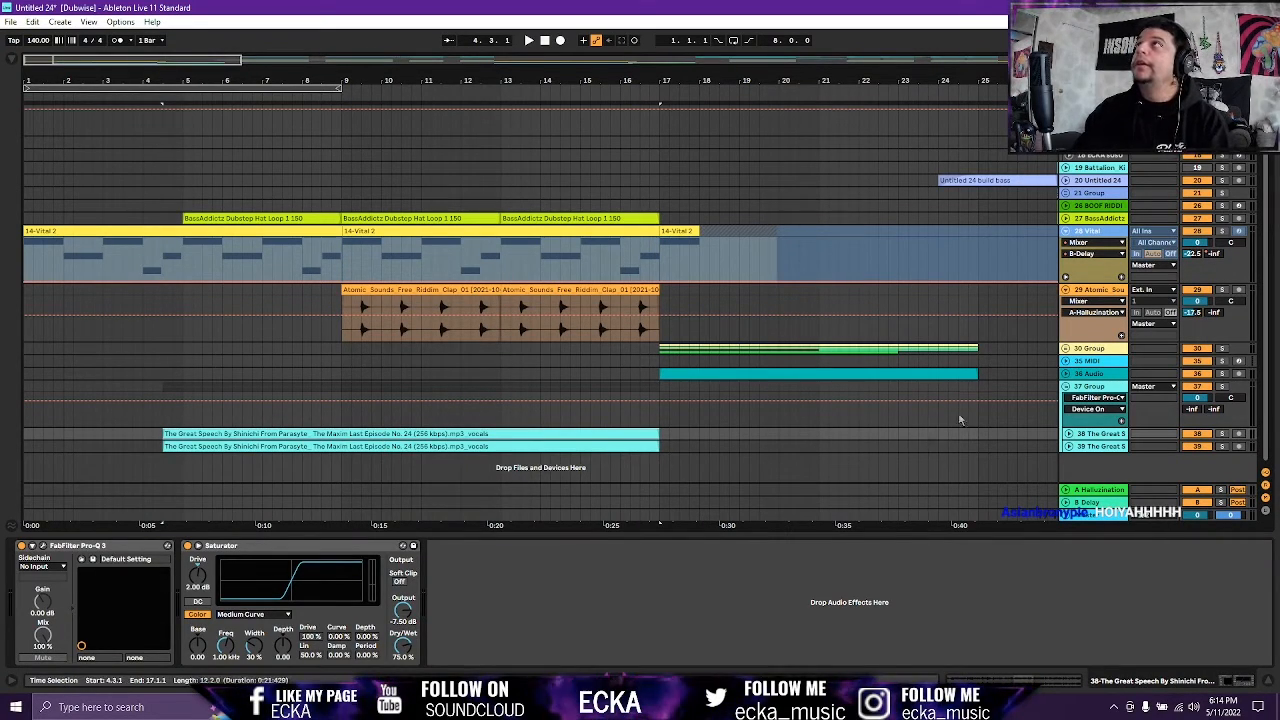
pyautogui.click(1220, 387)
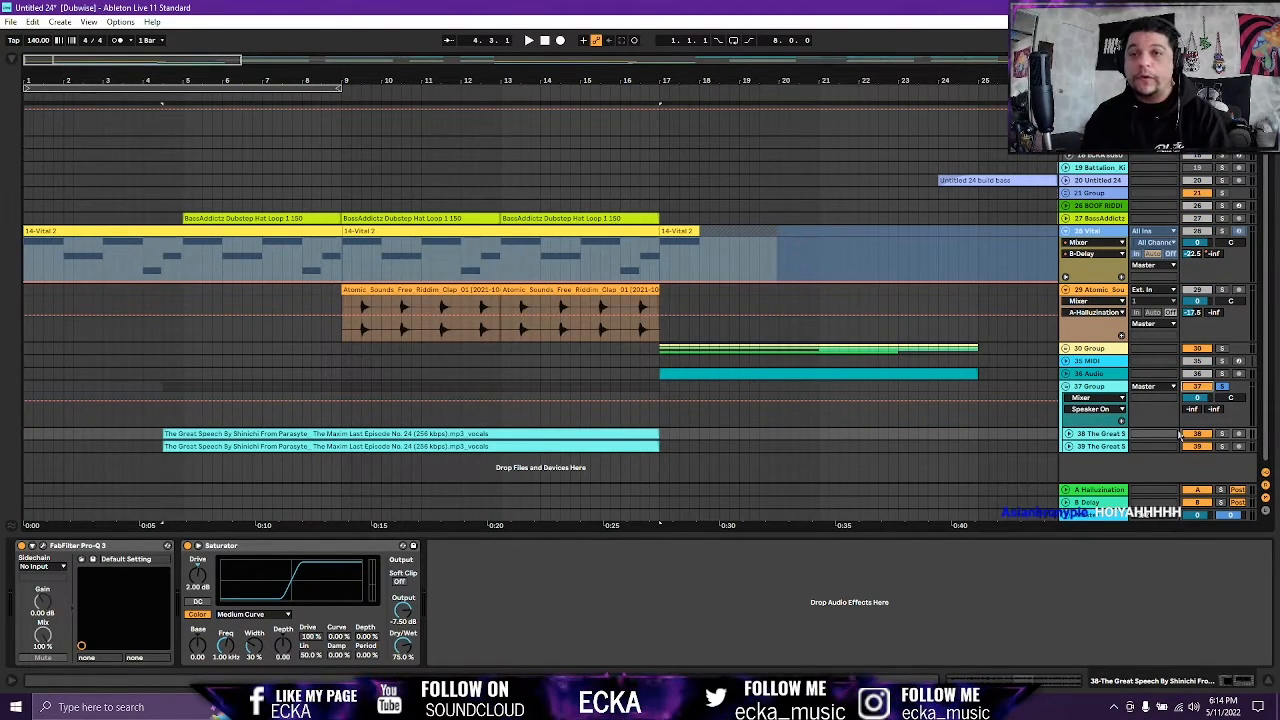
pyautogui.press('space')
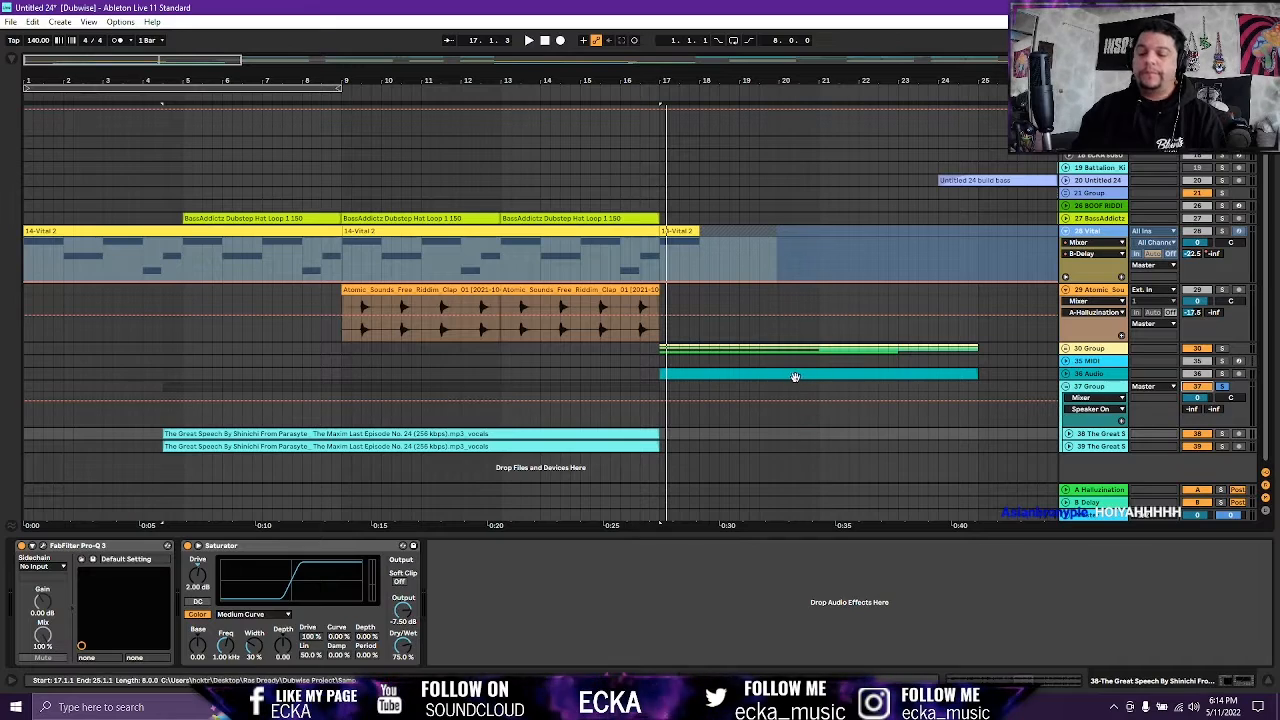
# Examine the FabFilter Pro-Q 3 curve on the first Great Speech vocal track (38) in the Session mixer during playback.
pyautogui.press('Tab')
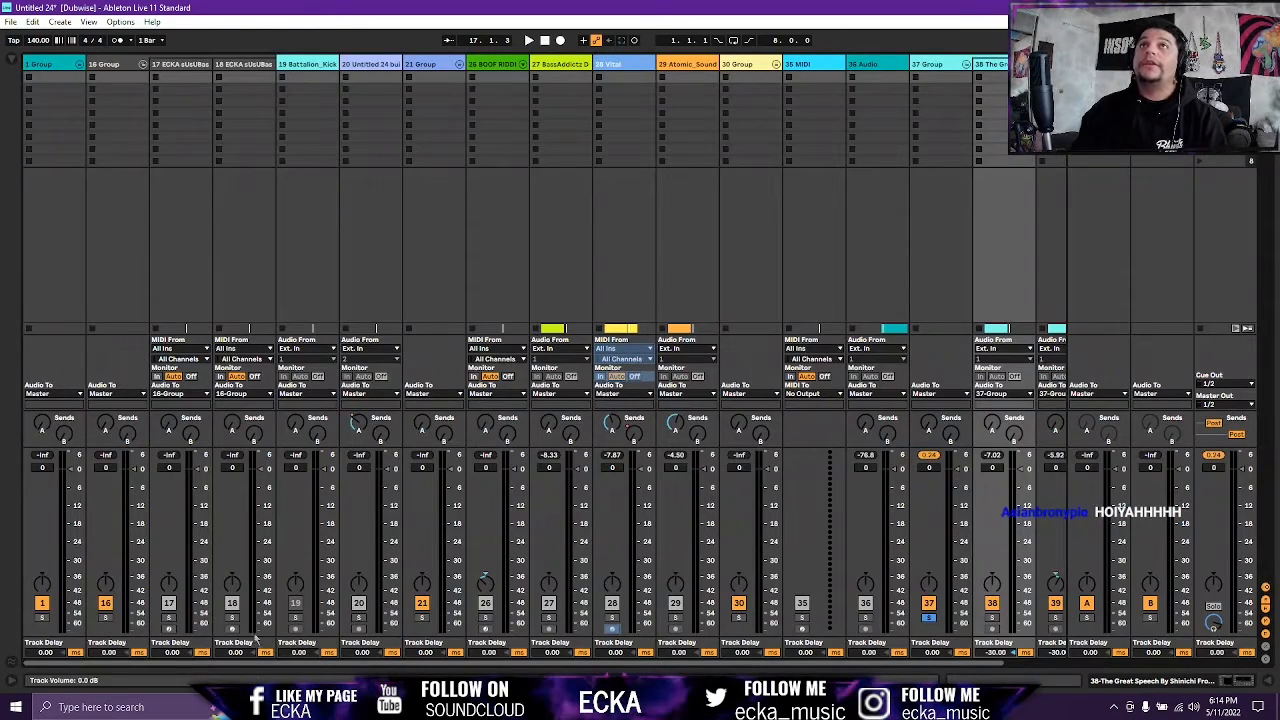
pyautogui.hscroll(2, 258, 668)
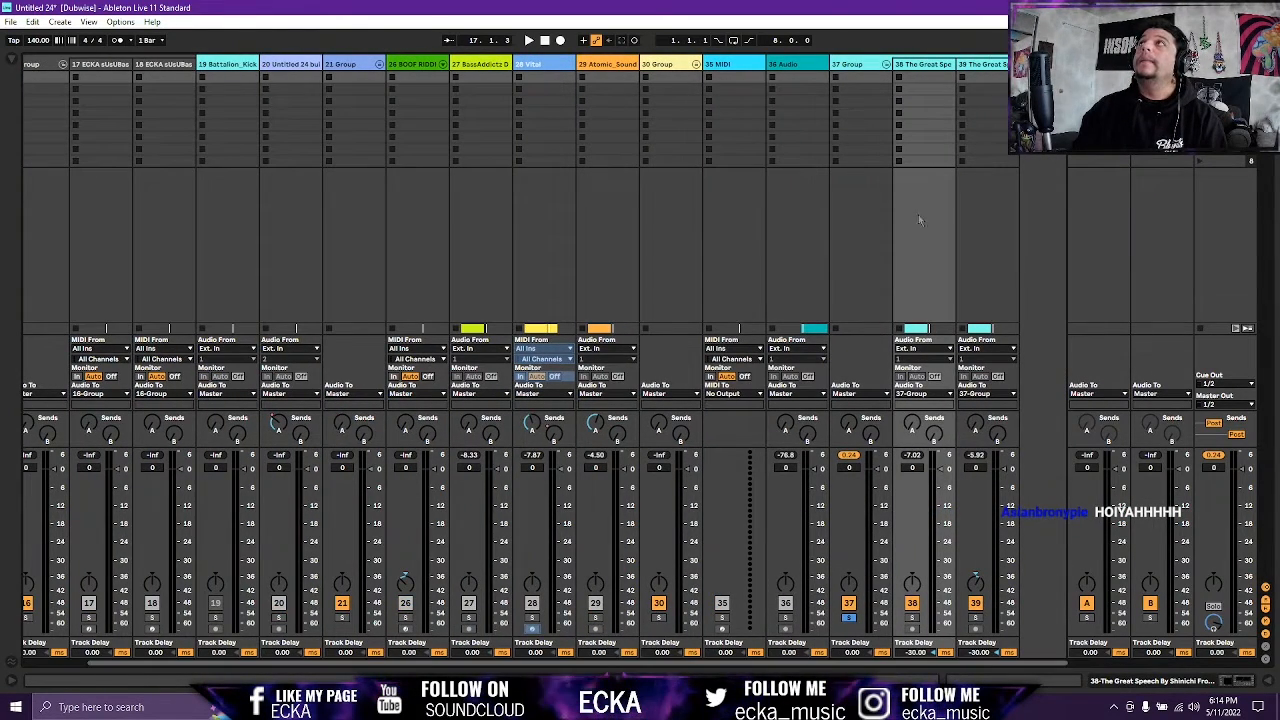
pyautogui.doubleClick(935, 67)
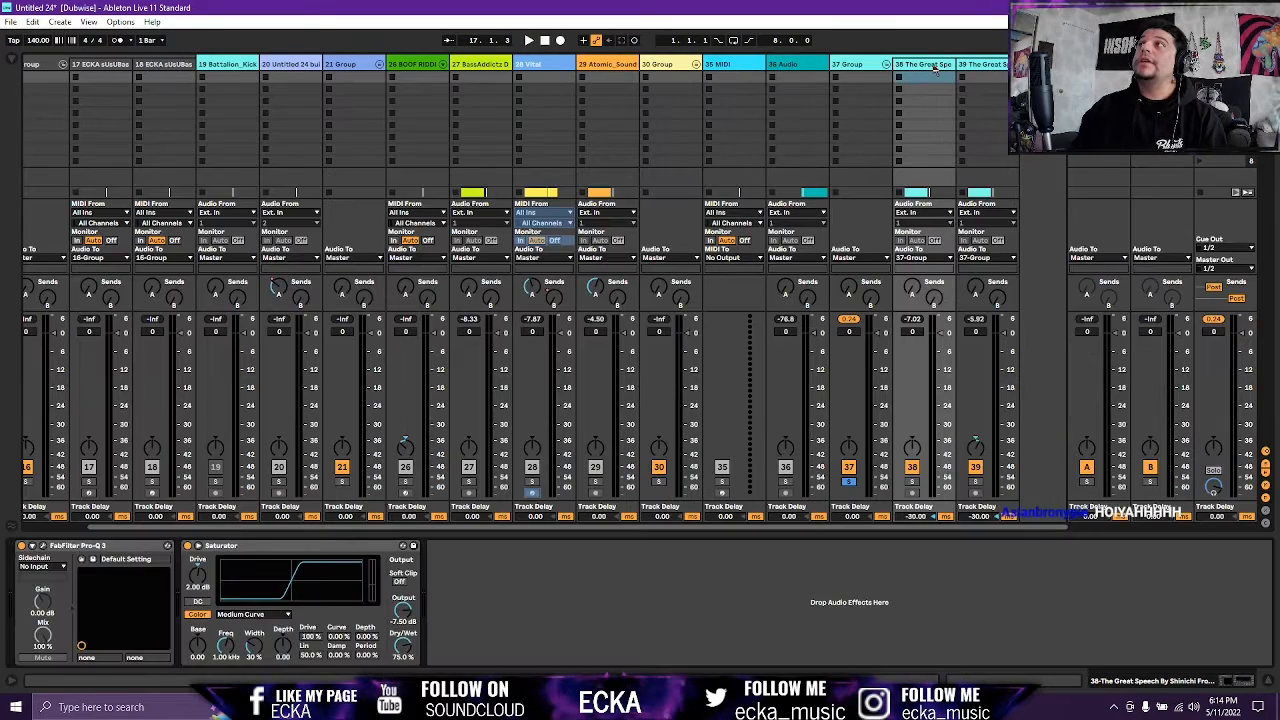
pyautogui.click(42, 549)
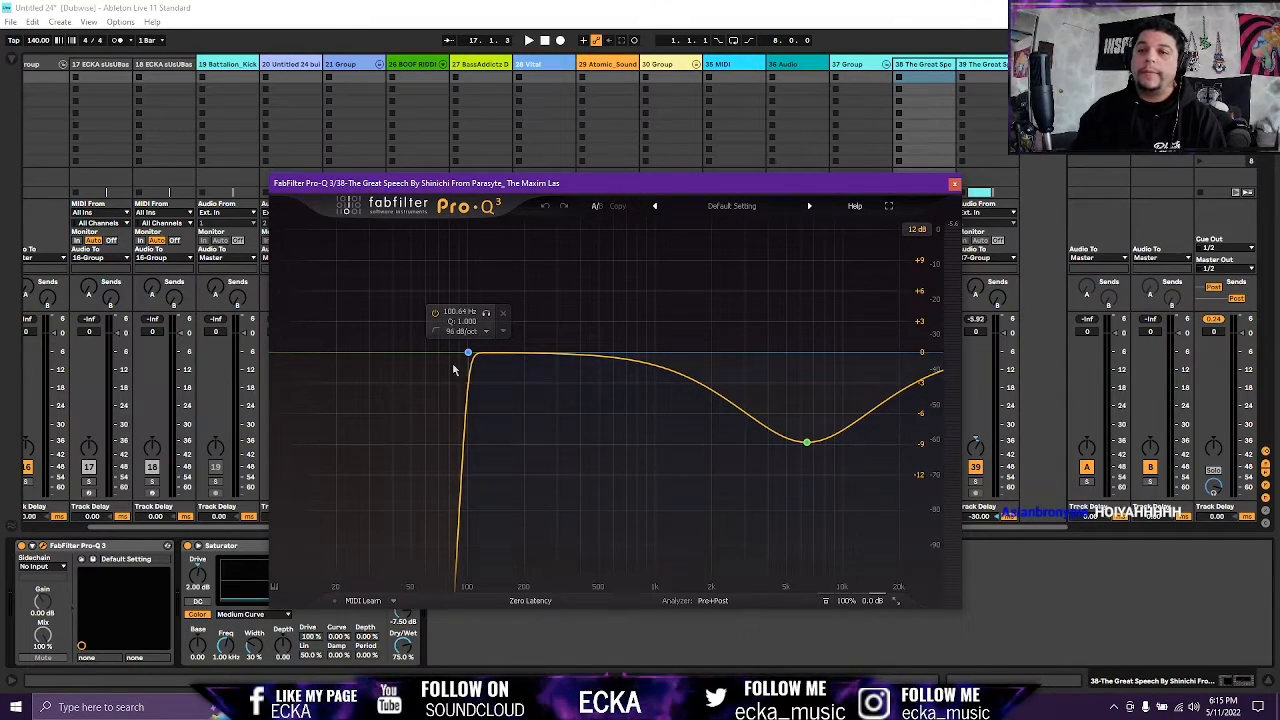
pyautogui.moveTo(788, 438)
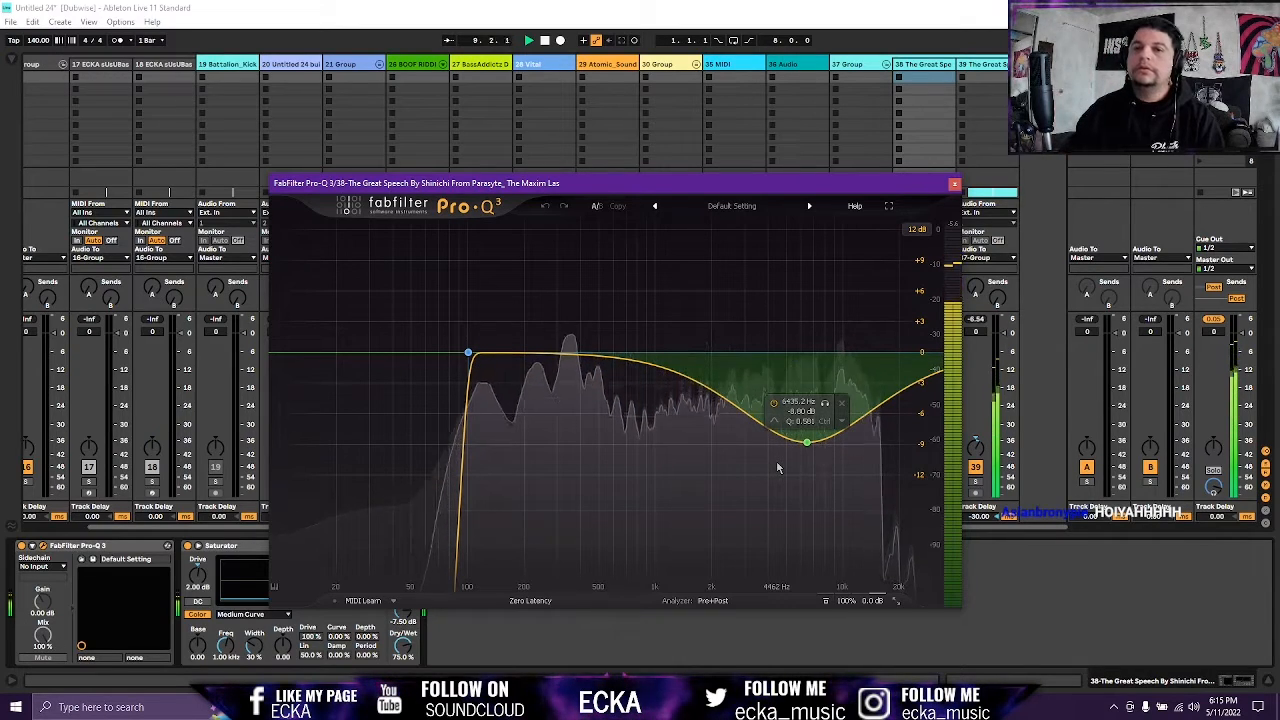
pyautogui.click(954, 184)
pyautogui.press('space')
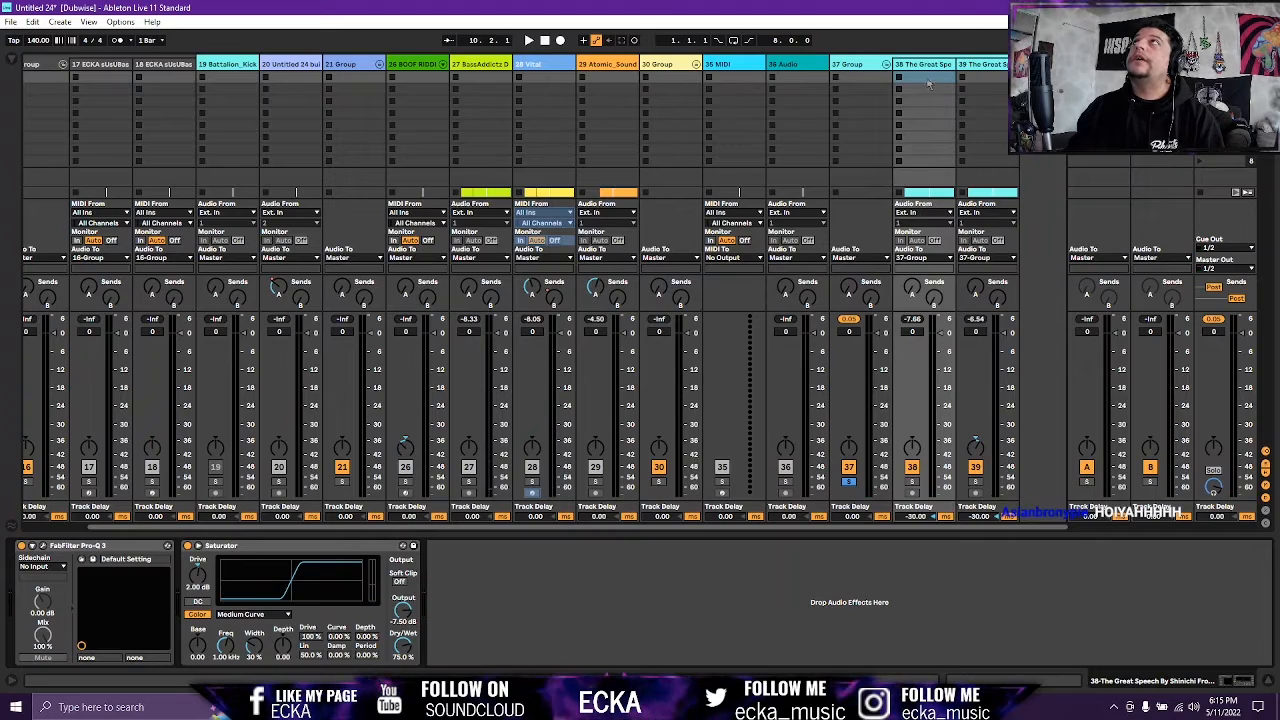
# Show the clip settings and waveform of the first Great Speech vocal clip in the Arrangement.
pyautogui.press('Tab')
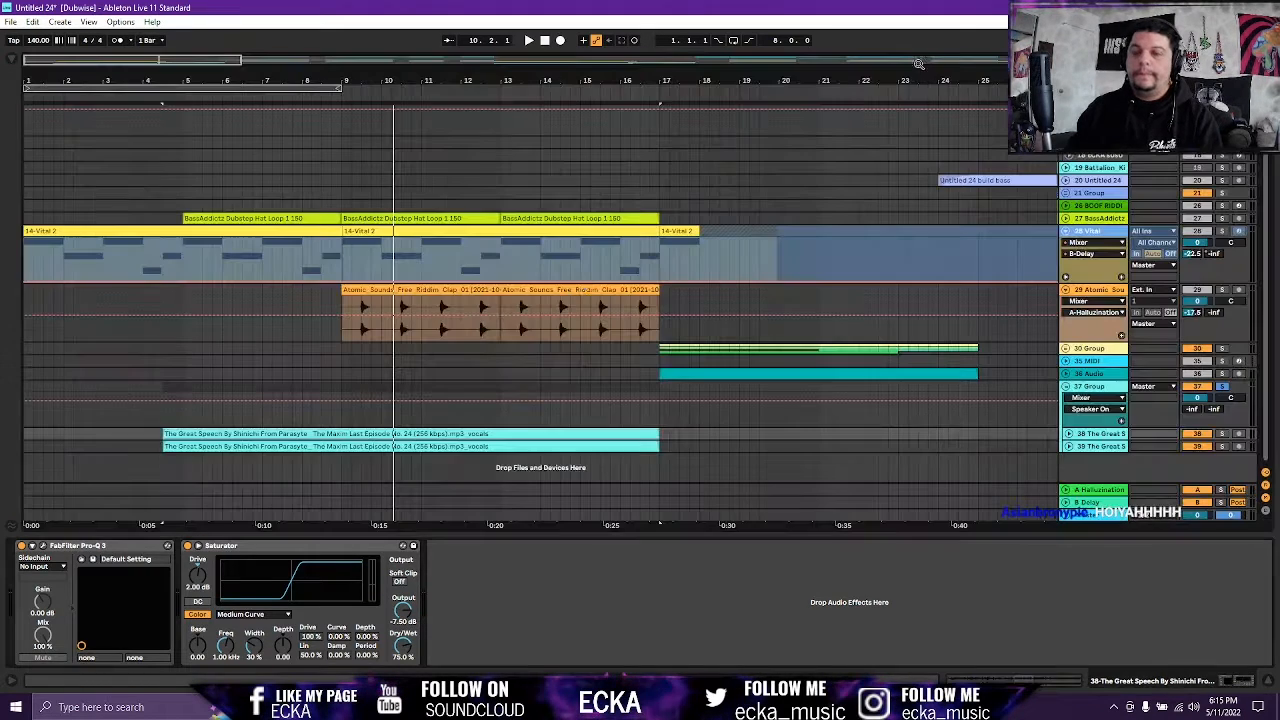
pyautogui.click(538, 429)
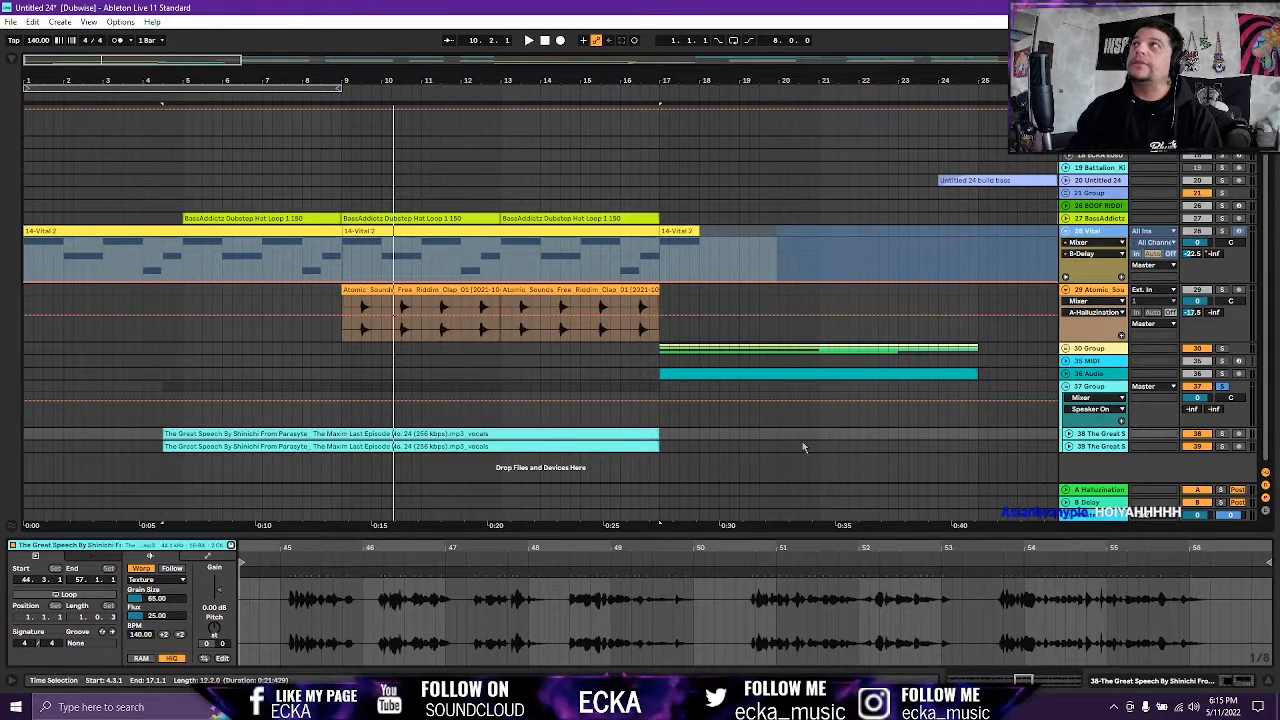
# Check the vocal group and its two Great Speech tracks in the Session mixer, unsolo group 37 and return to the Arrangement.
pyautogui.press('Tab')
pyautogui.click(980, 66)
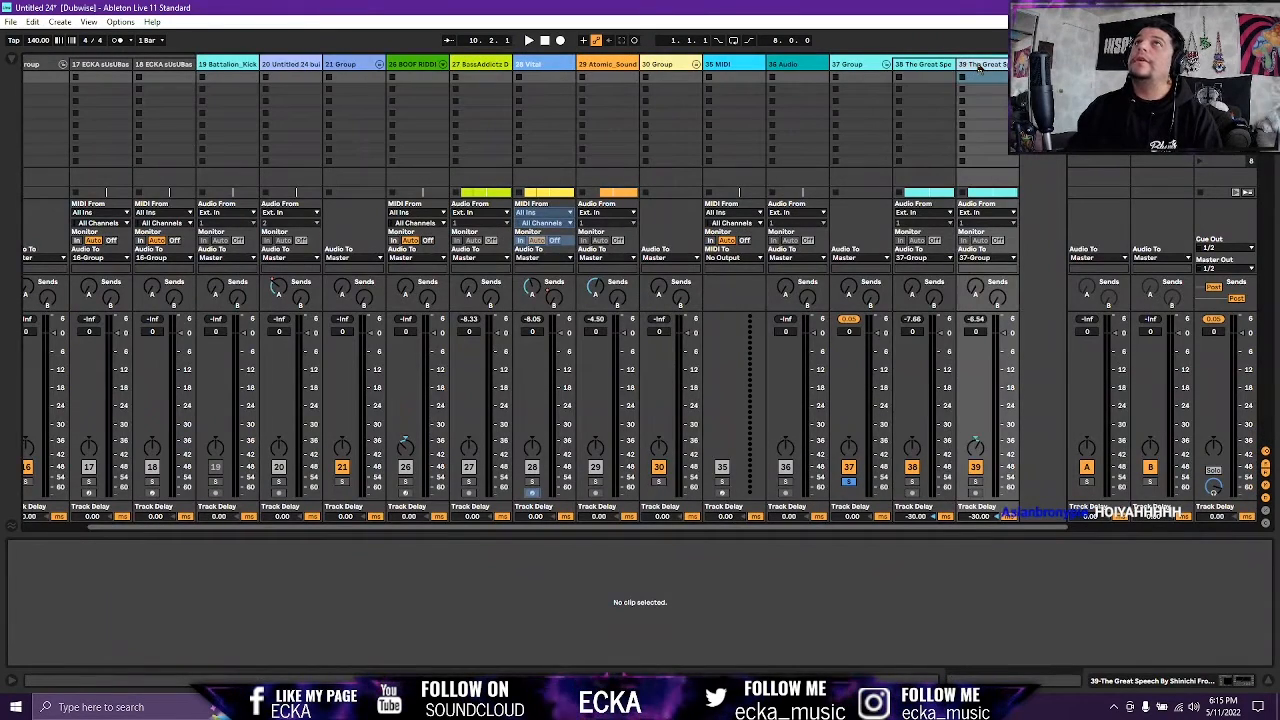
pyautogui.click(926, 66)
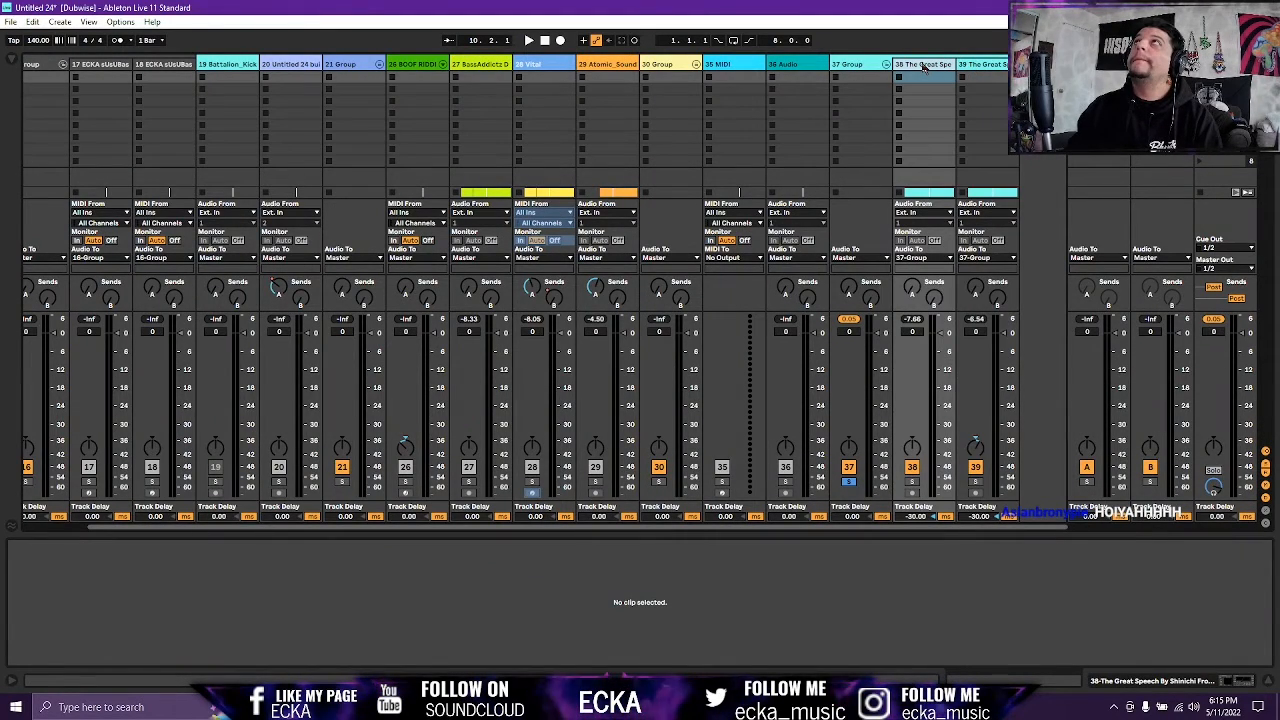
pyautogui.click(854, 66)
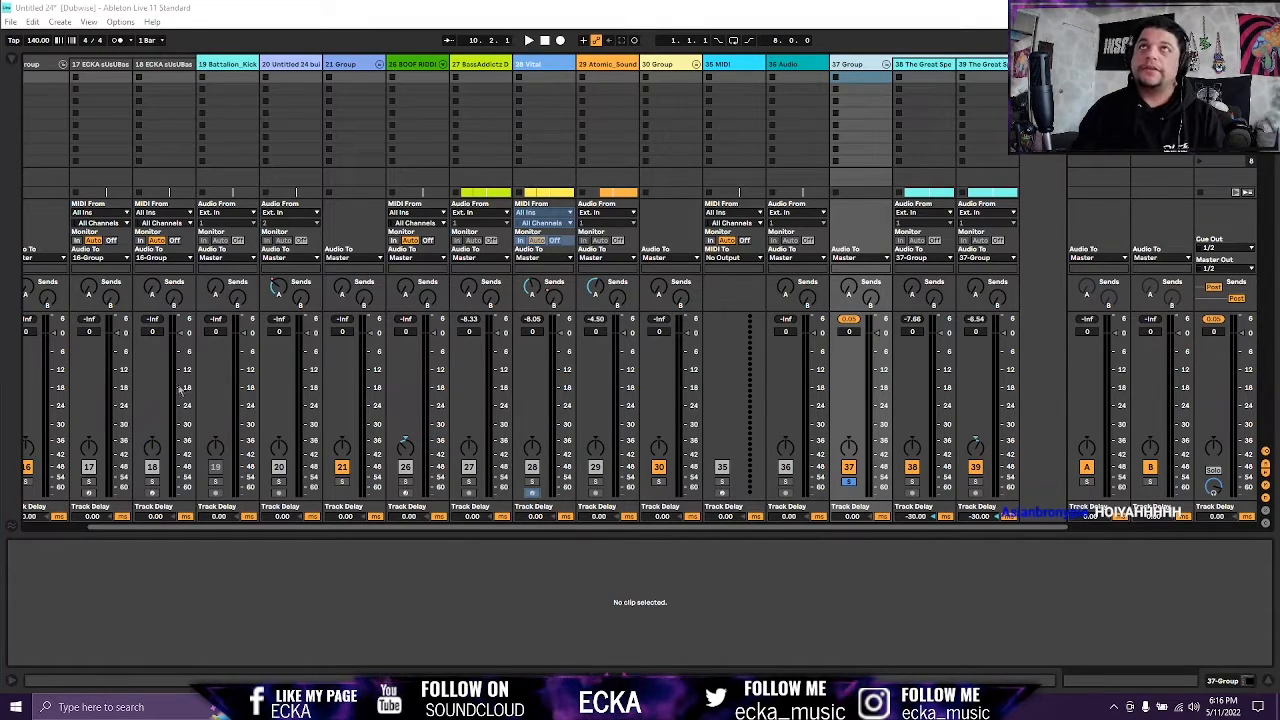
pyautogui.click(850, 483)
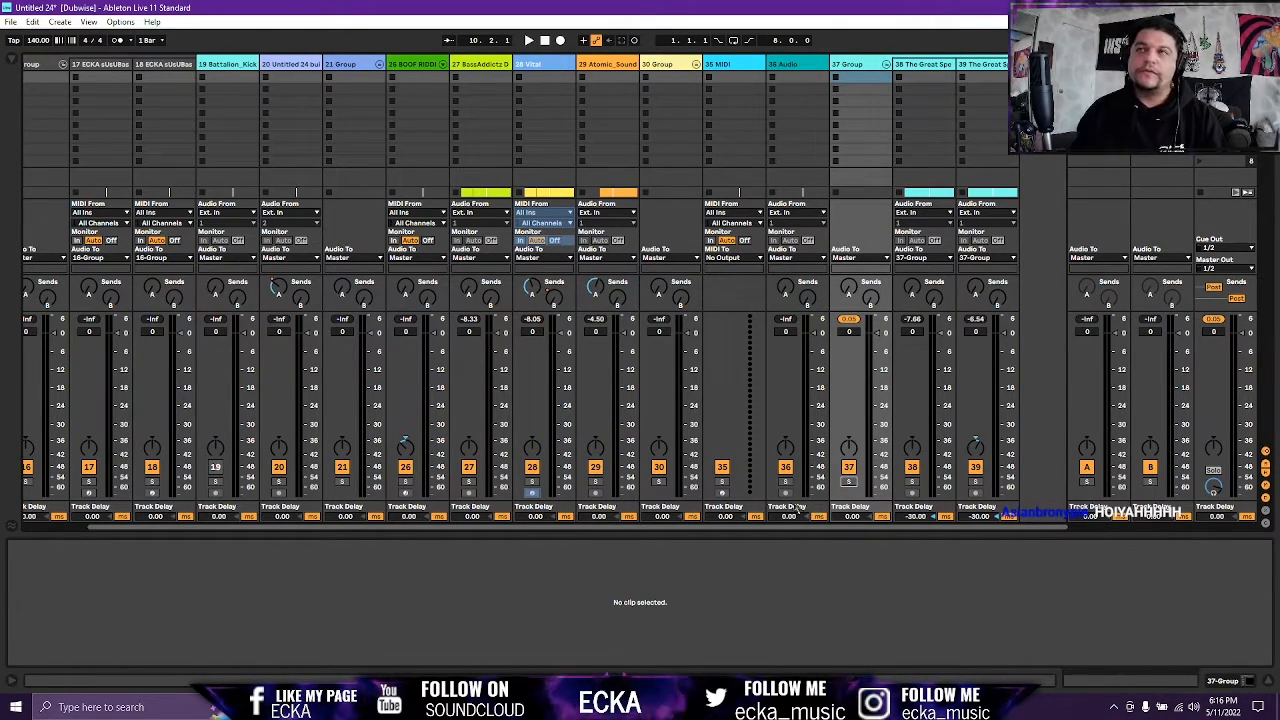
pyautogui.press('Tab')
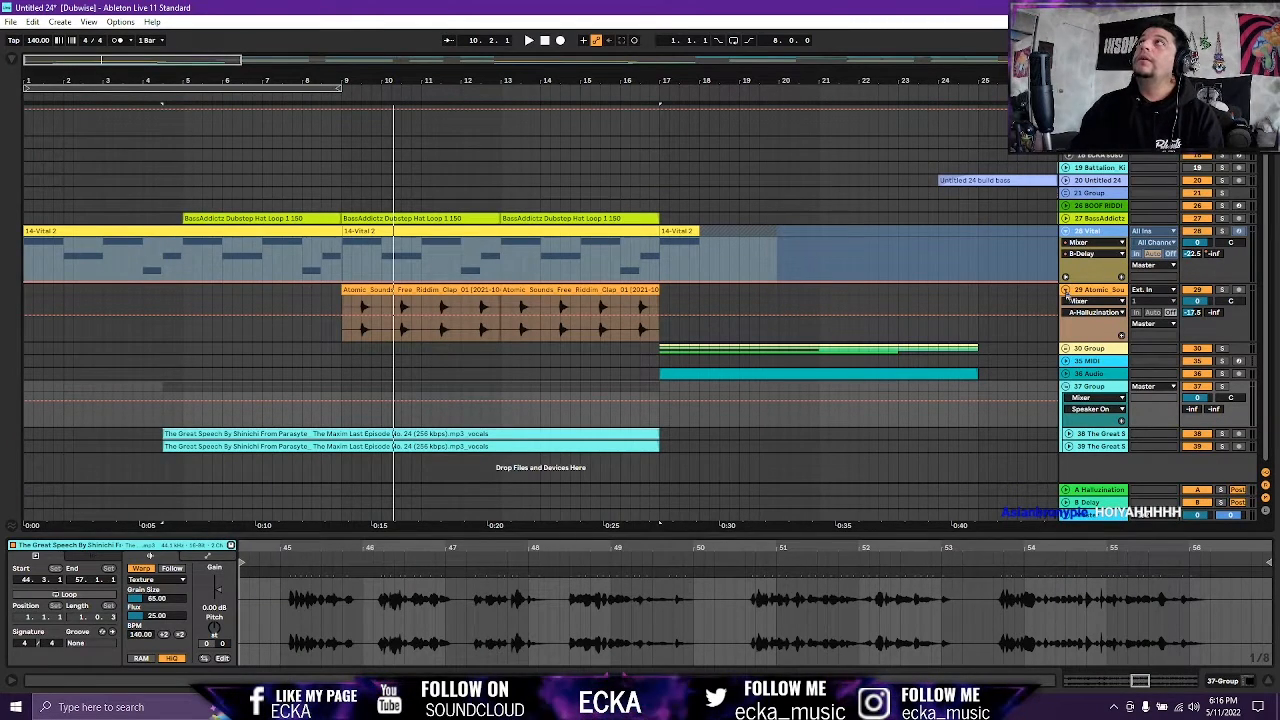
# Collapse the Atomic Sounds clap track (29) and expand group 30 together with its synth track (31).
pyautogui.click(1066, 289)
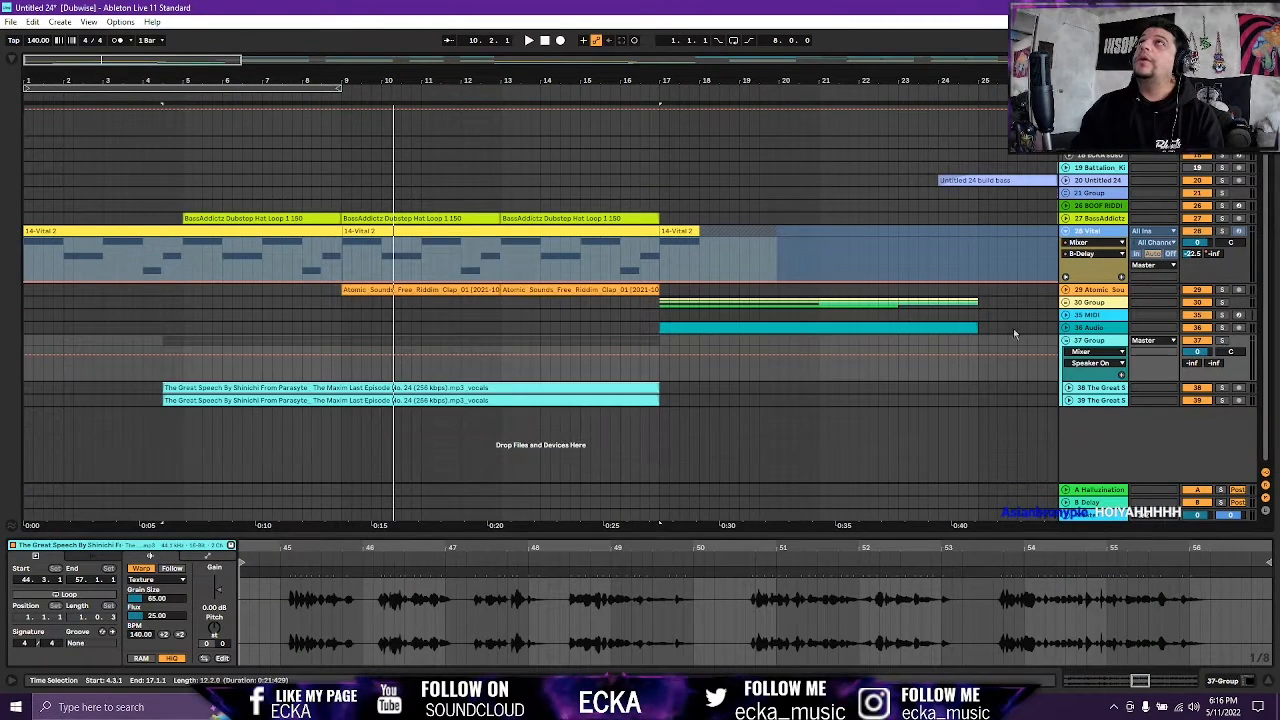
pyautogui.click(1066, 302)
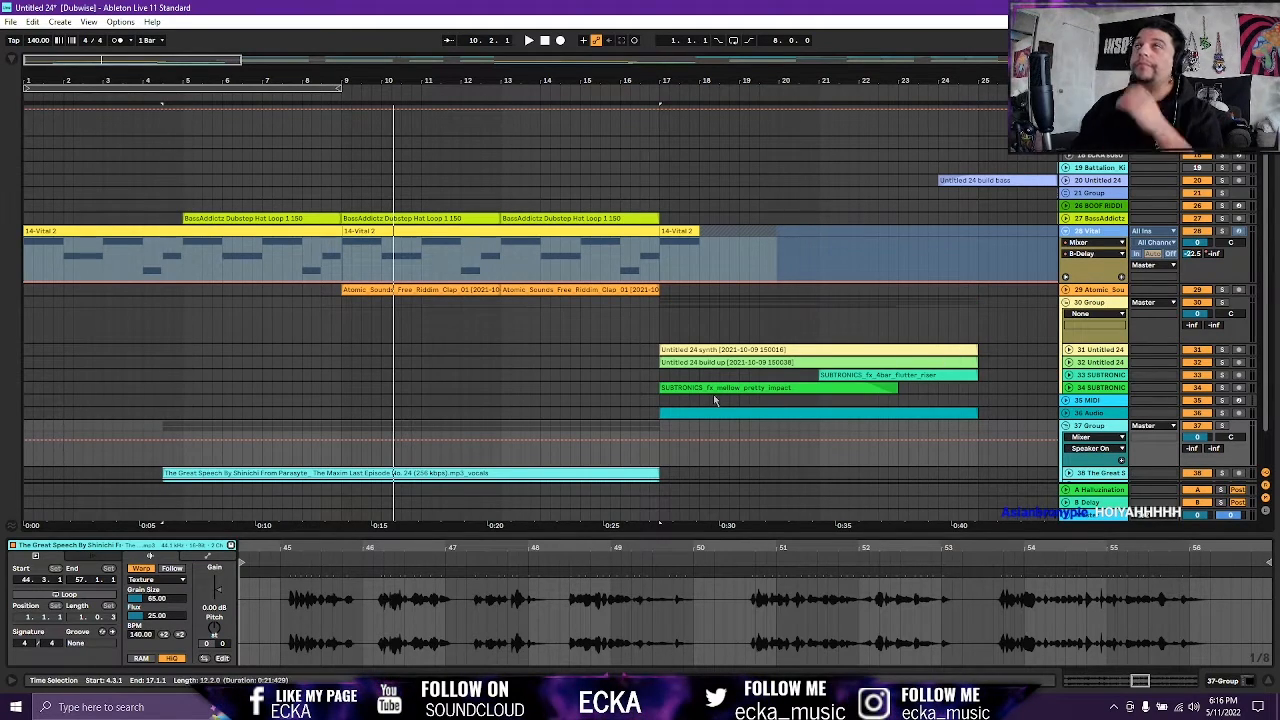
pyautogui.click(1069, 350)
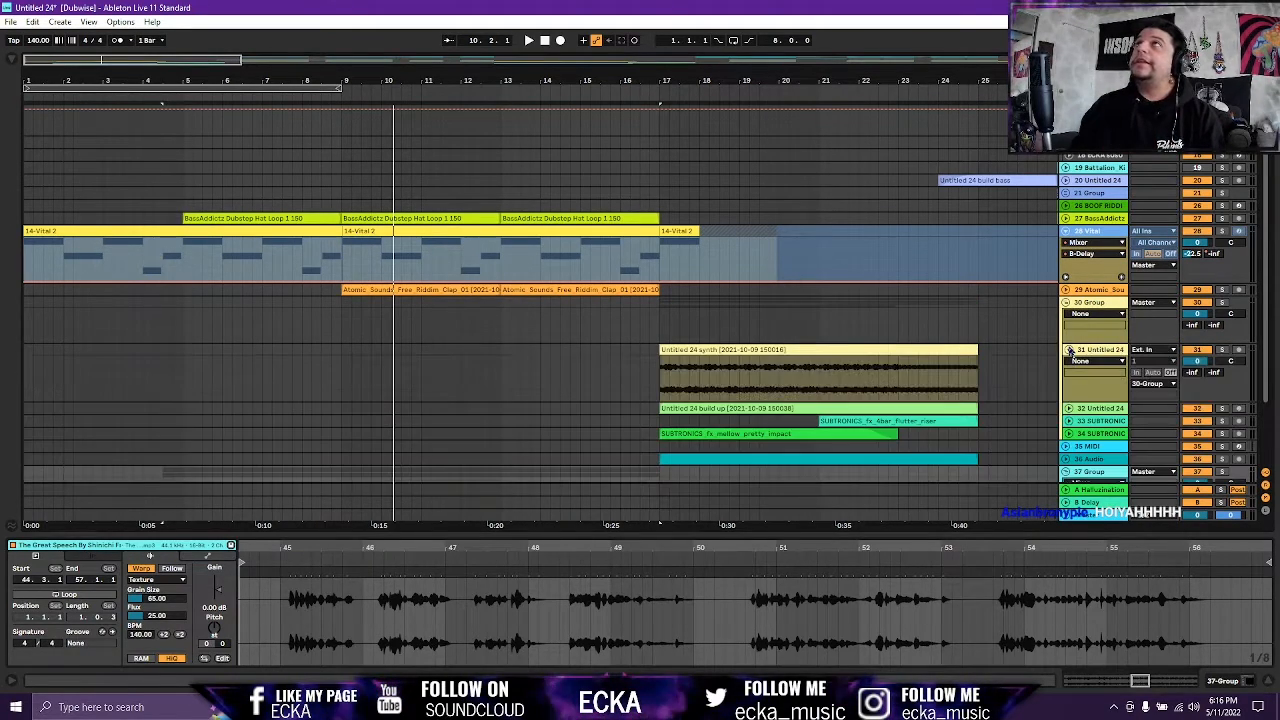
# Play the Untitled 24 synth clip soloed from bar 17, and unsolo its track (31).
pyautogui.click(680, 350)
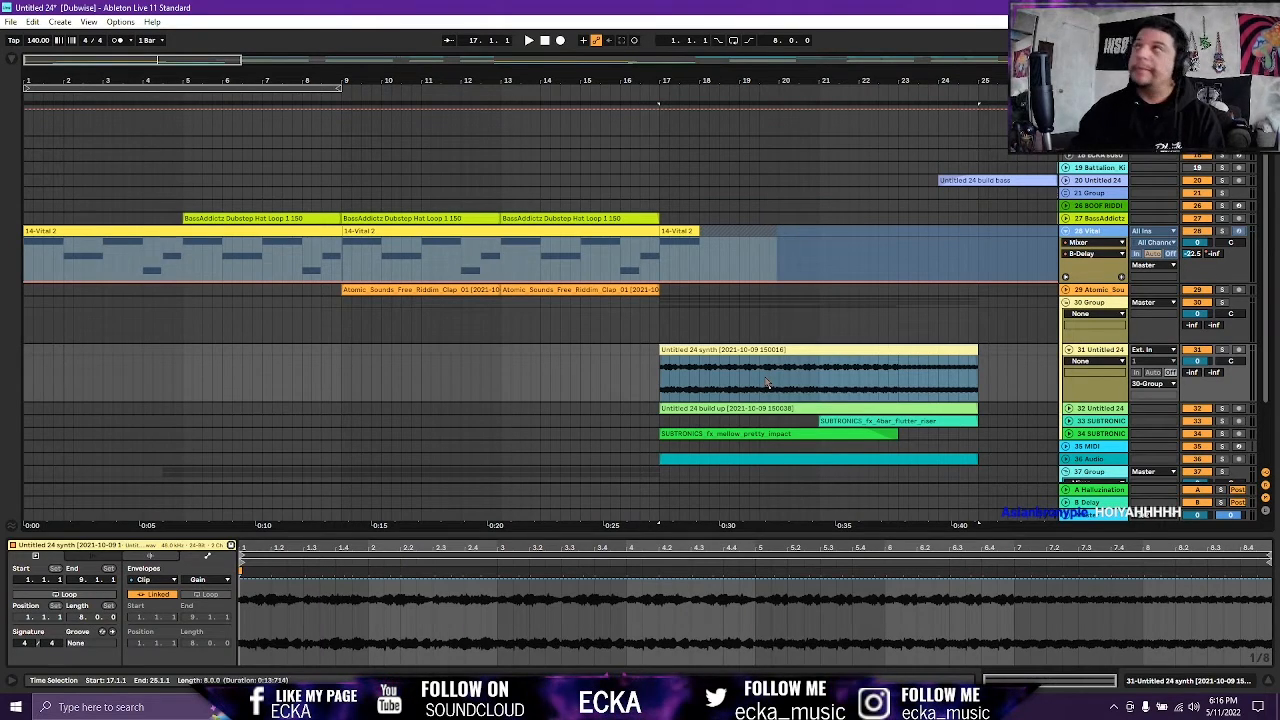
pyautogui.press('space')
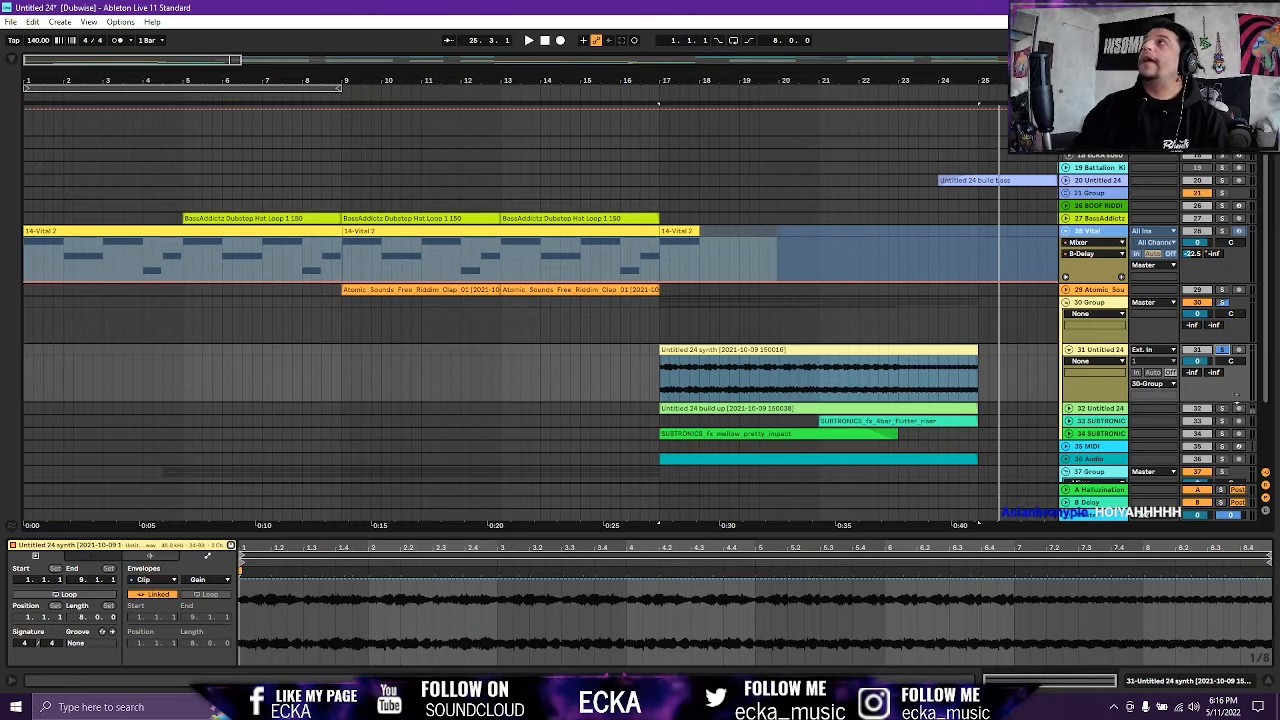
pyautogui.click(1223, 350)
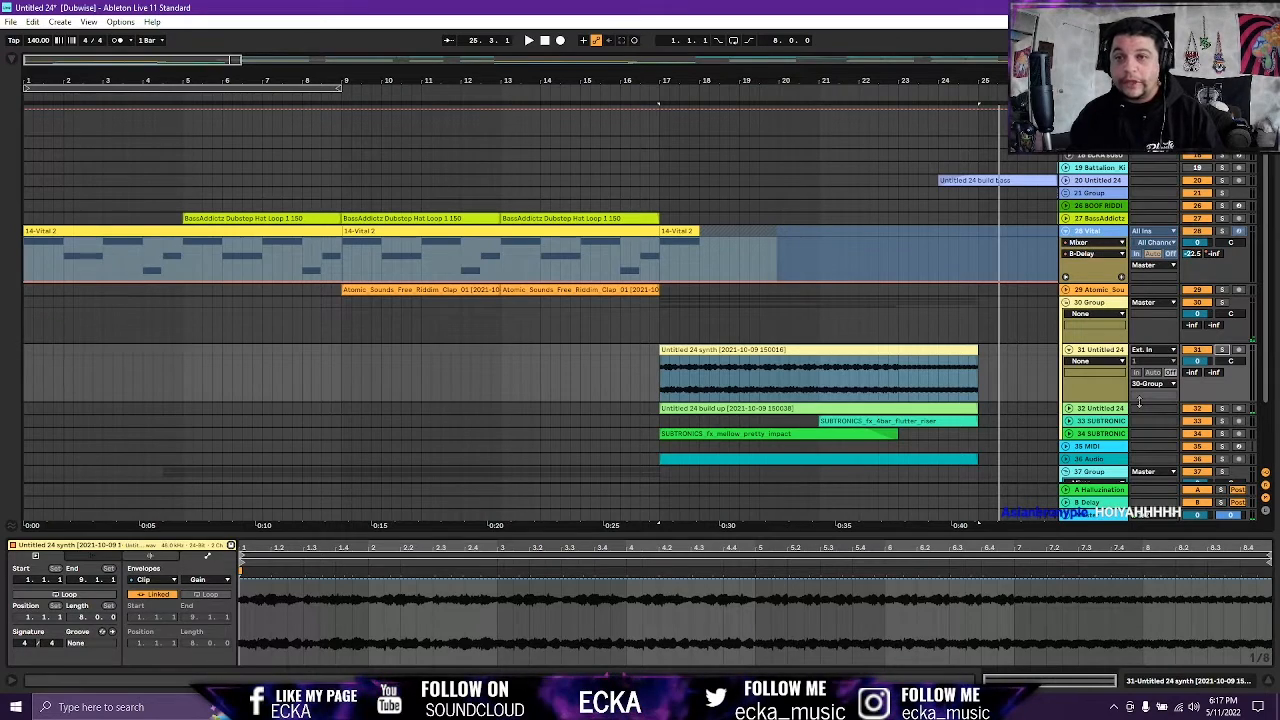
# Expand the Untitled 24 build up track (32), solo it and play its clip from bar 17.
pyautogui.click(1068, 408)
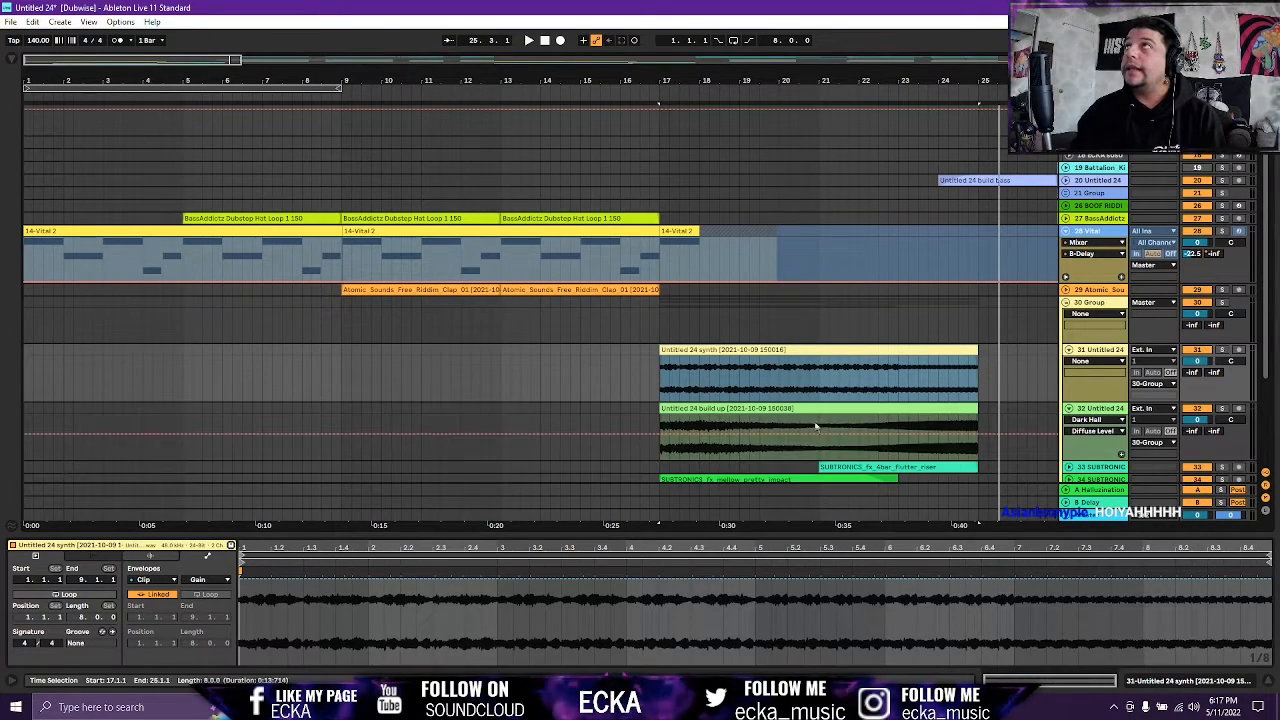
pyautogui.click(757, 408)
pyautogui.click(757, 408)
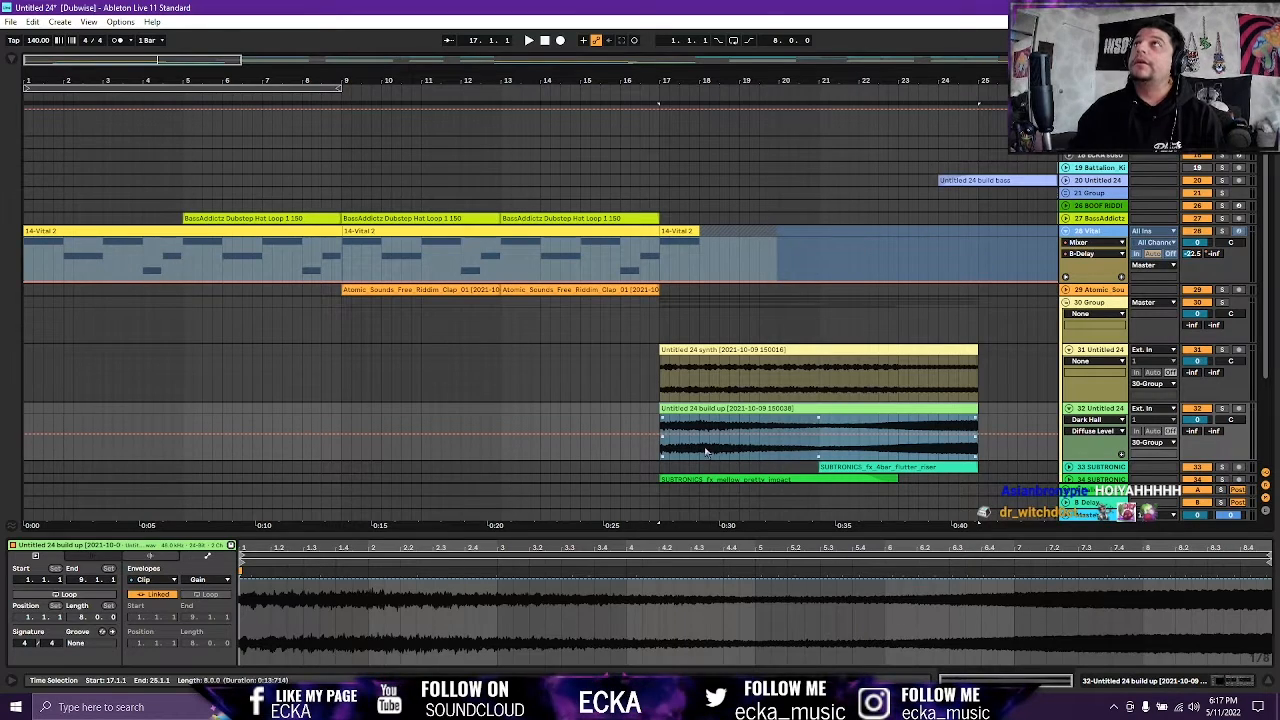
pyautogui.click(1222, 409)
pyautogui.press('space')
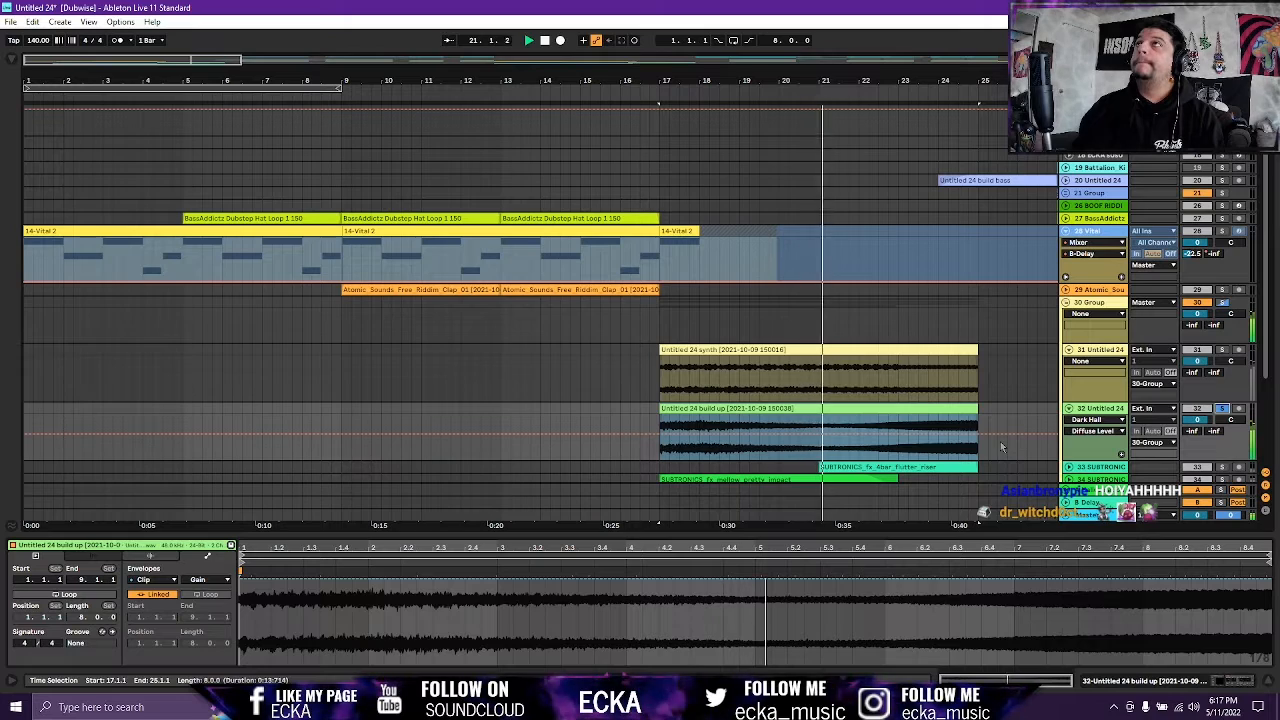
# Play from the third Vital clip at bar 17 with the Vital, synth and build up tracks soloed together.
pyautogui.keyDown('ctrl'); pyautogui.click(1222, 231); pyautogui.keyUp('ctrl')
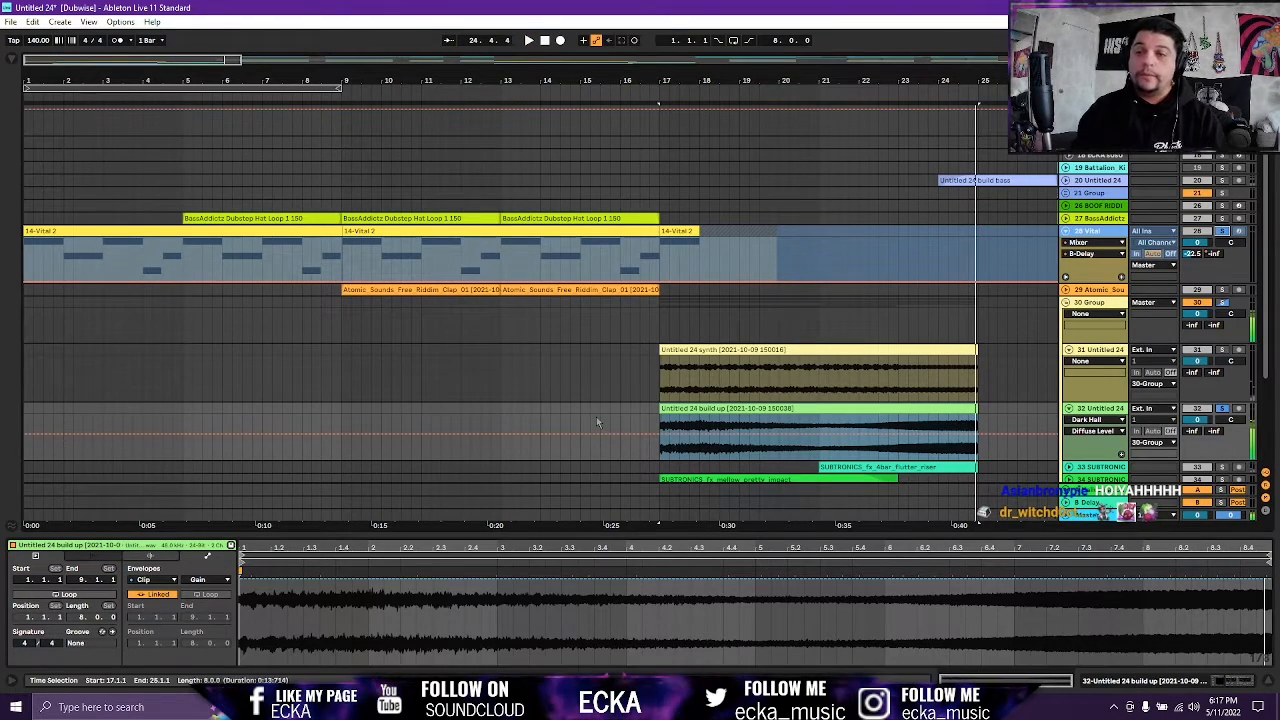
pyautogui.click(684, 236)
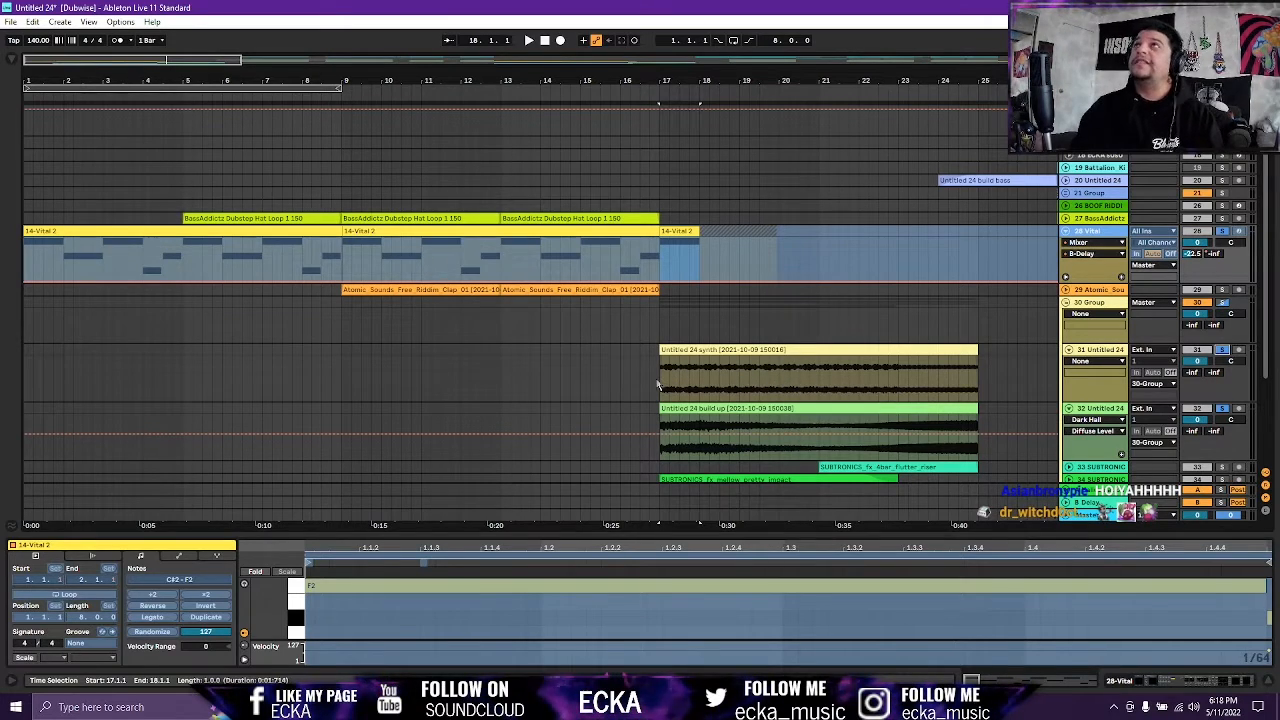
pyautogui.press('space')
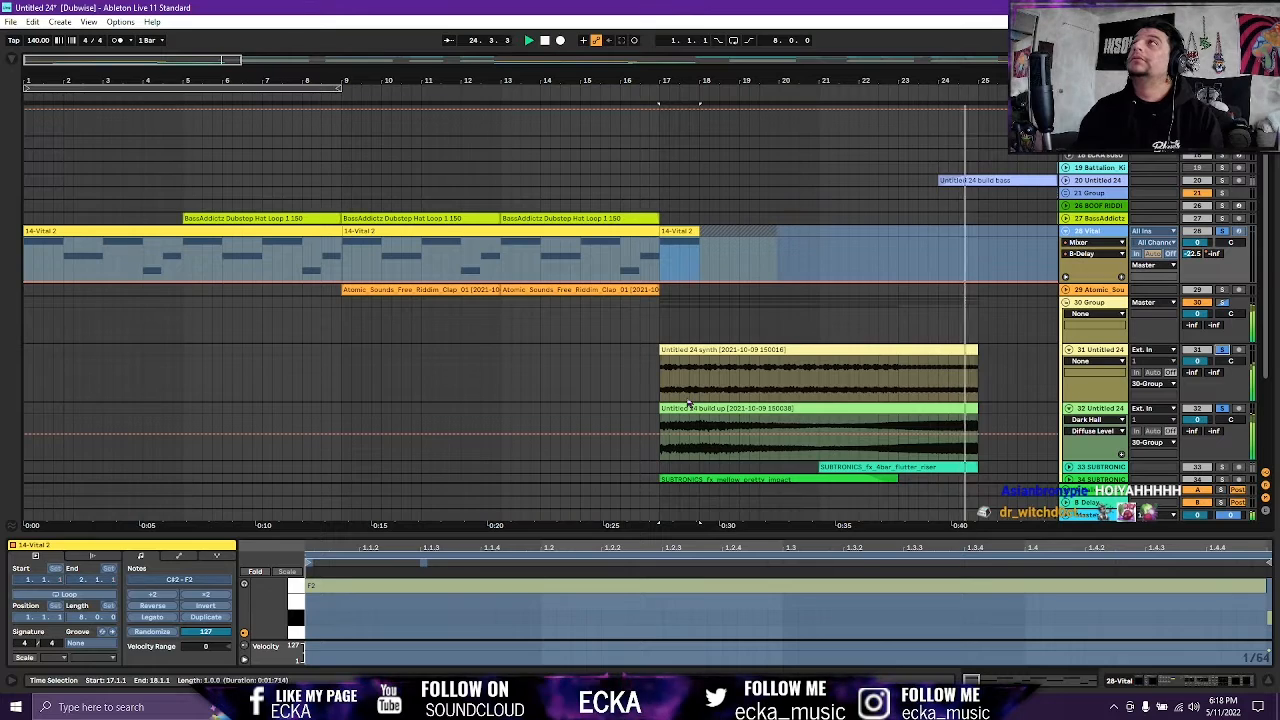
pyautogui.press('space')
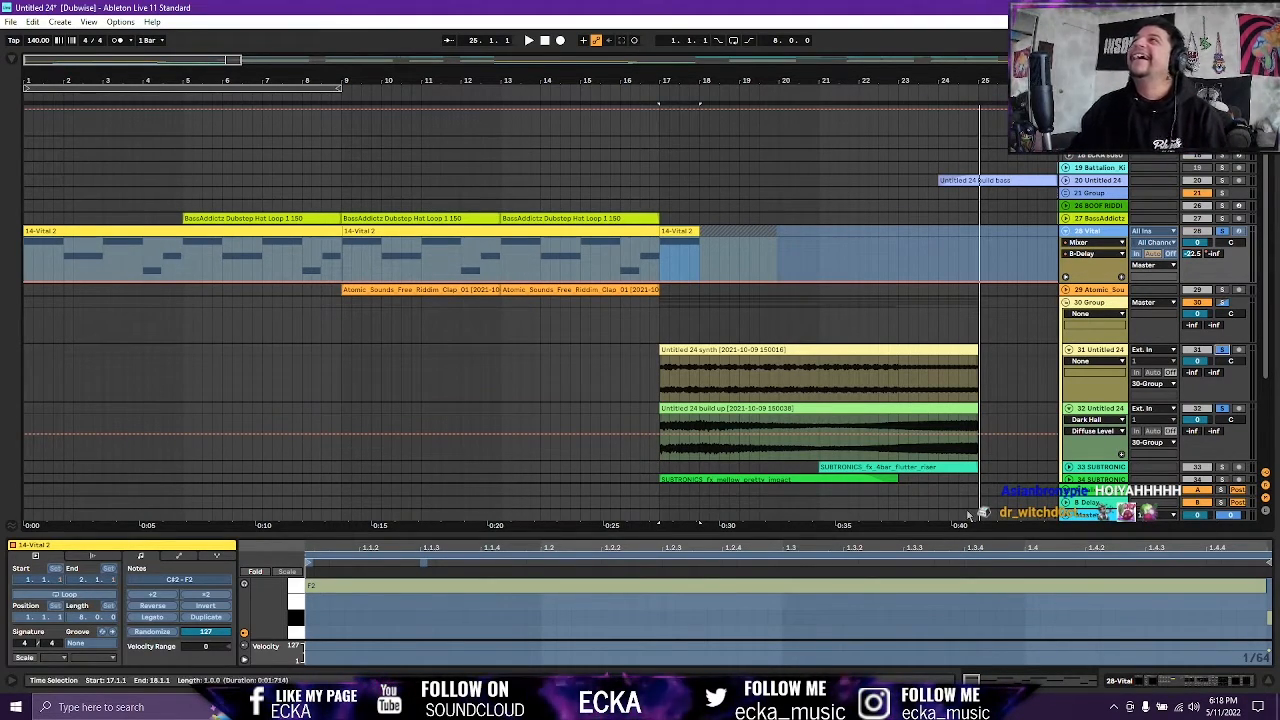
# Play the section from bar 17, soloing the SUBTRONICS mellow pretty impact track (34) and the 4bar flutter riser track (33).
pyautogui.scroll(-2, 716, 410)
pyautogui.scroll(-1, 716, 413)
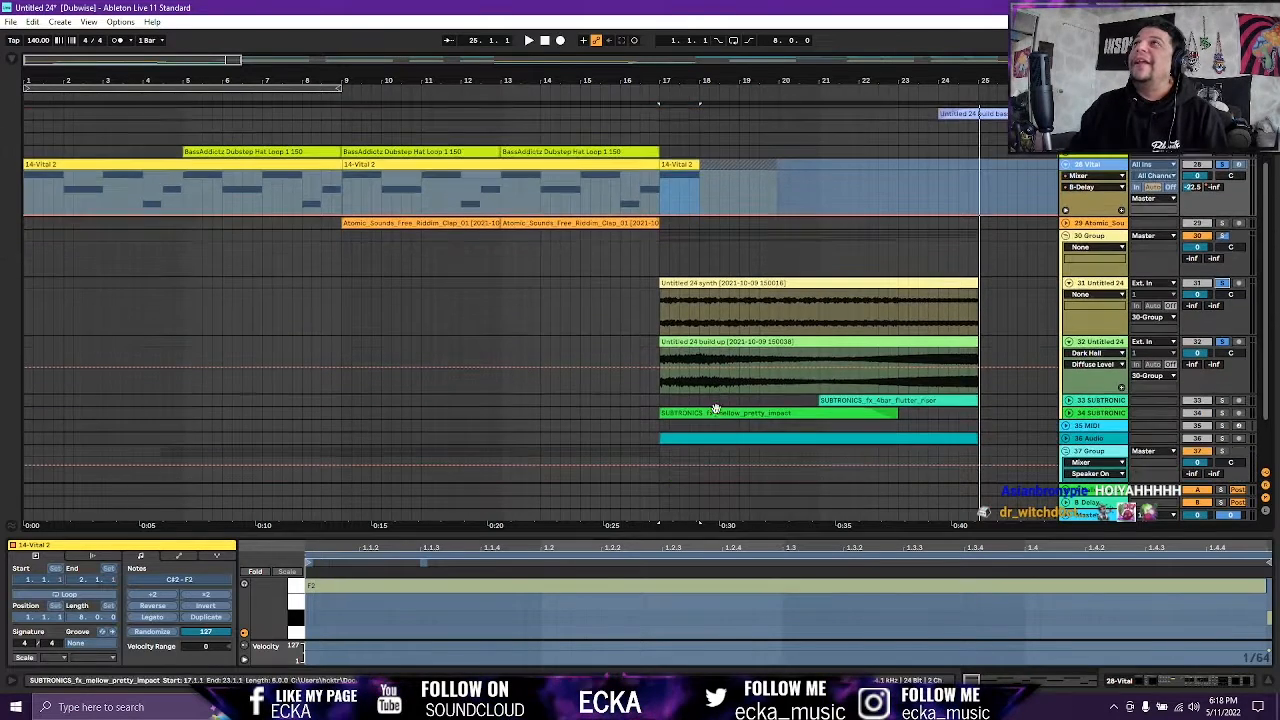
pyautogui.click(743, 415)
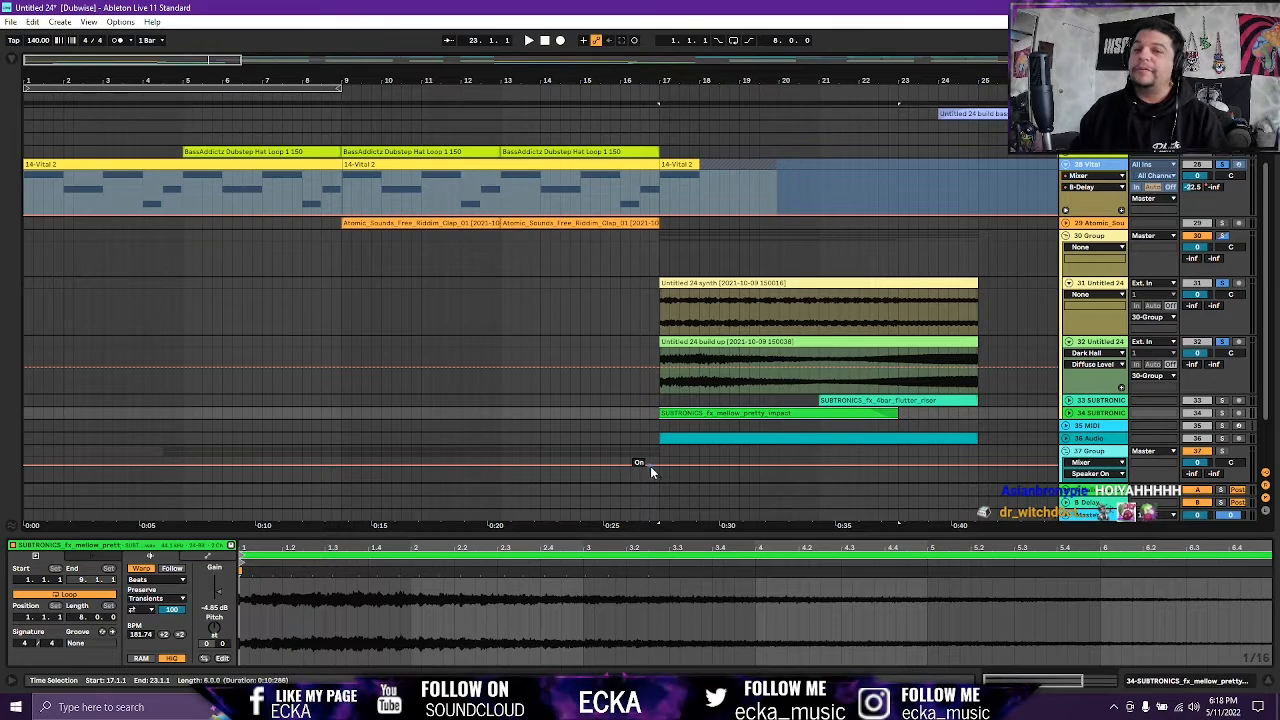
pyautogui.press('space')
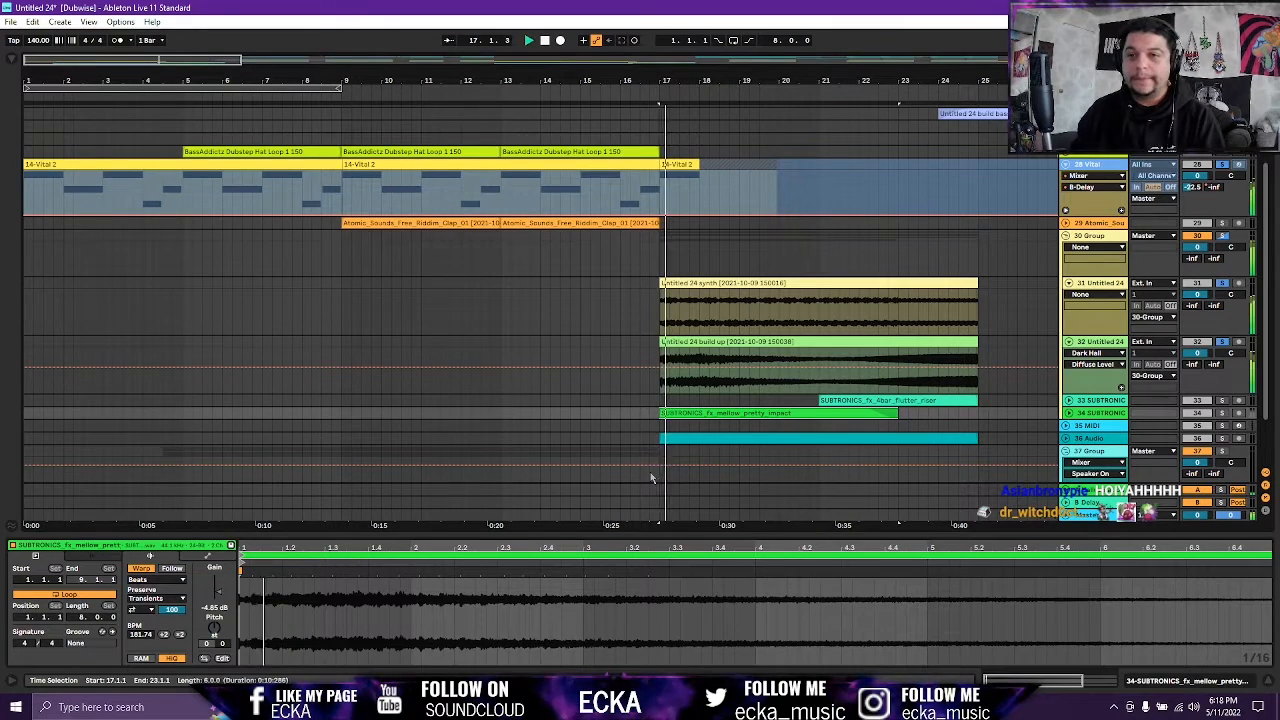
pyautogui.click(1221, 413)
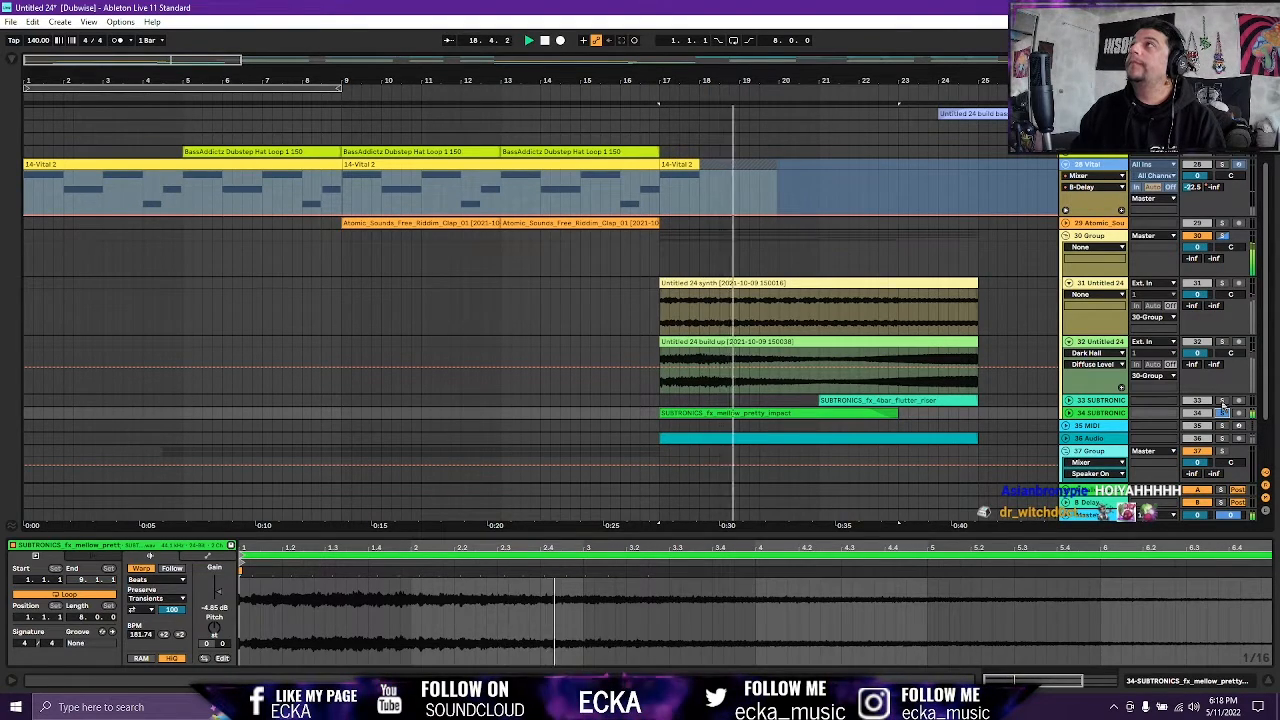
pyautogui.click(1221, 401)
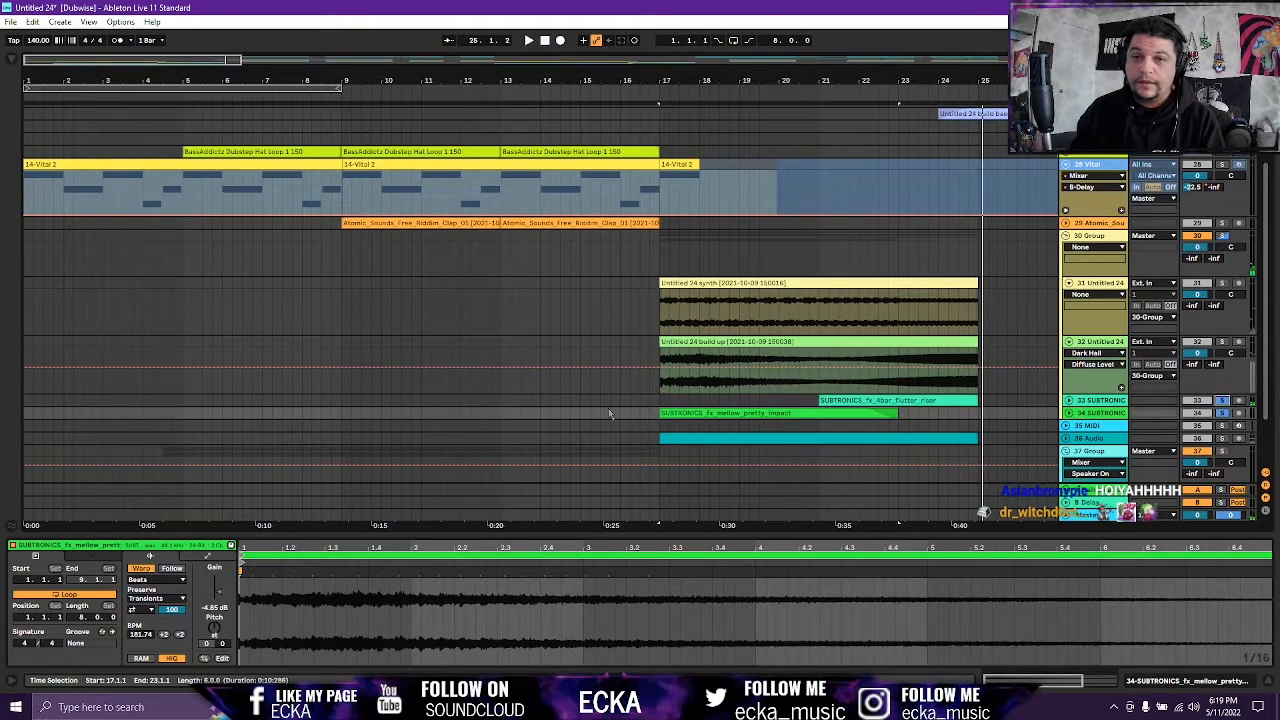
# Expand the Audio track (36) below the build-up group, solo it and play its clip from bar 17.
pyautogui.scroll(-2, 968, 430)
pyautogui.click(982, 408)
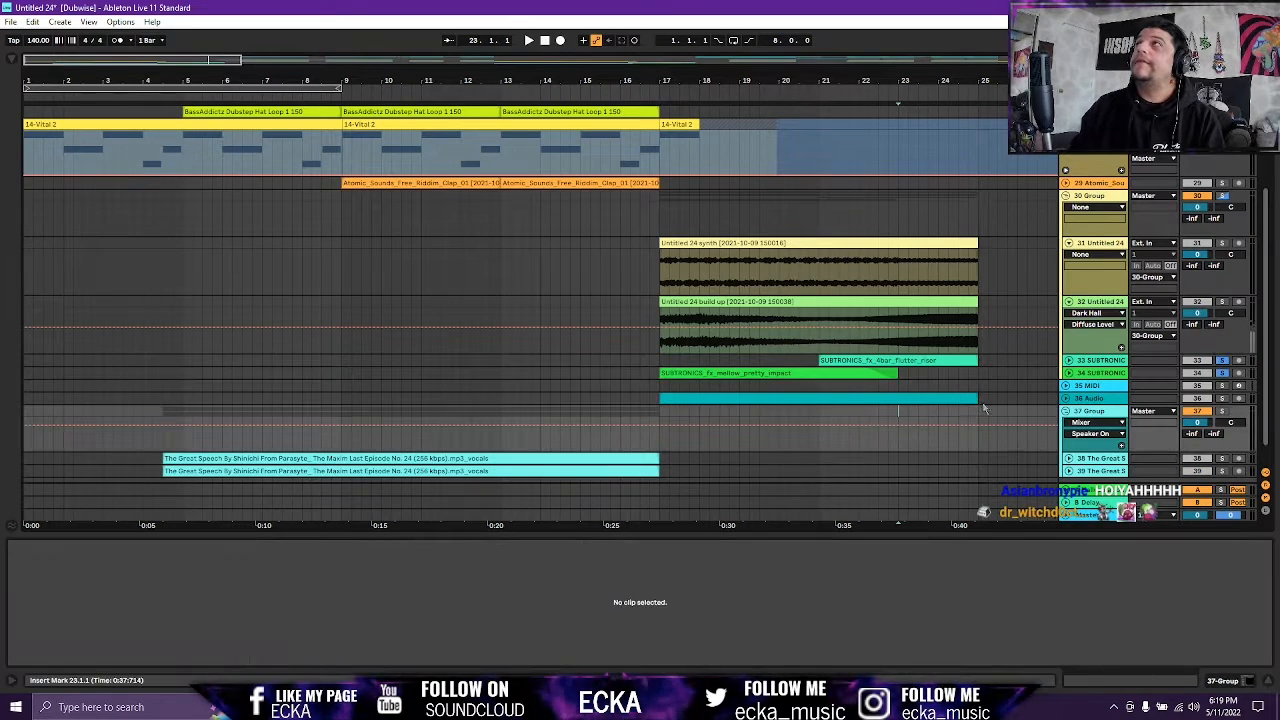
pyautogui.click(954, 399)
pyautogui.click(1067, 399)
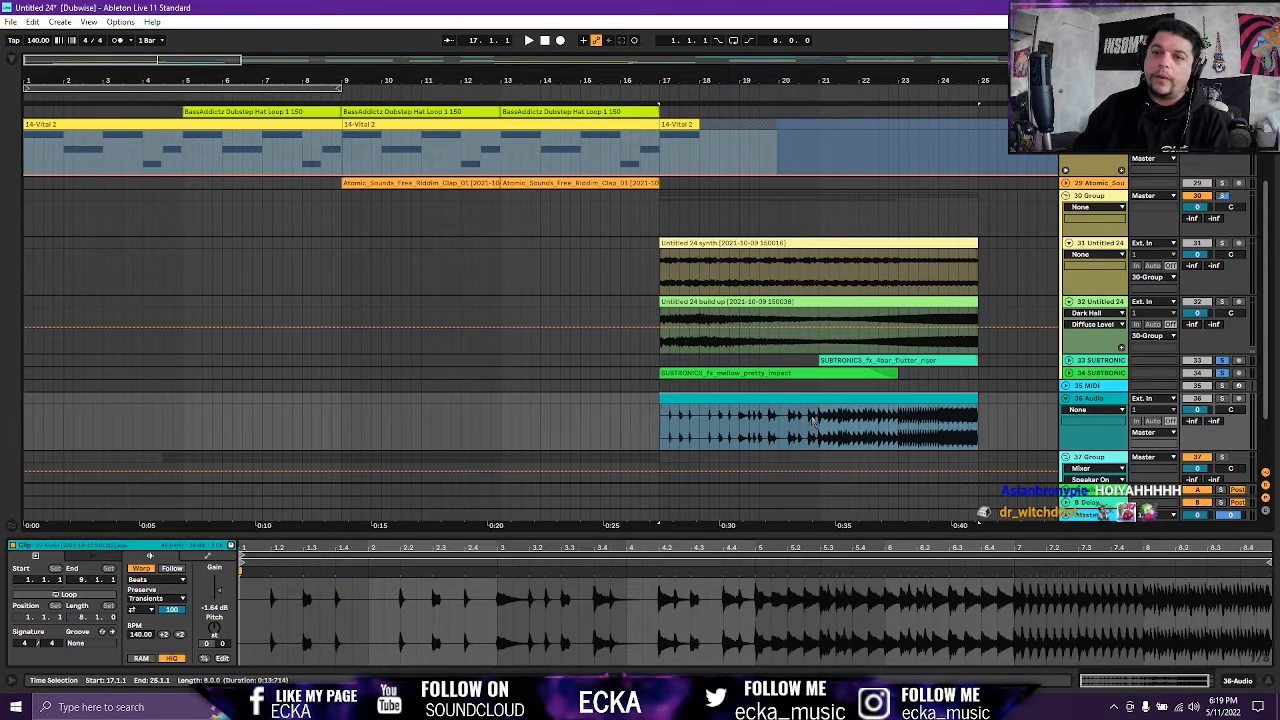
pyautogui.click(1222, 399)
pyautogui.press('space')
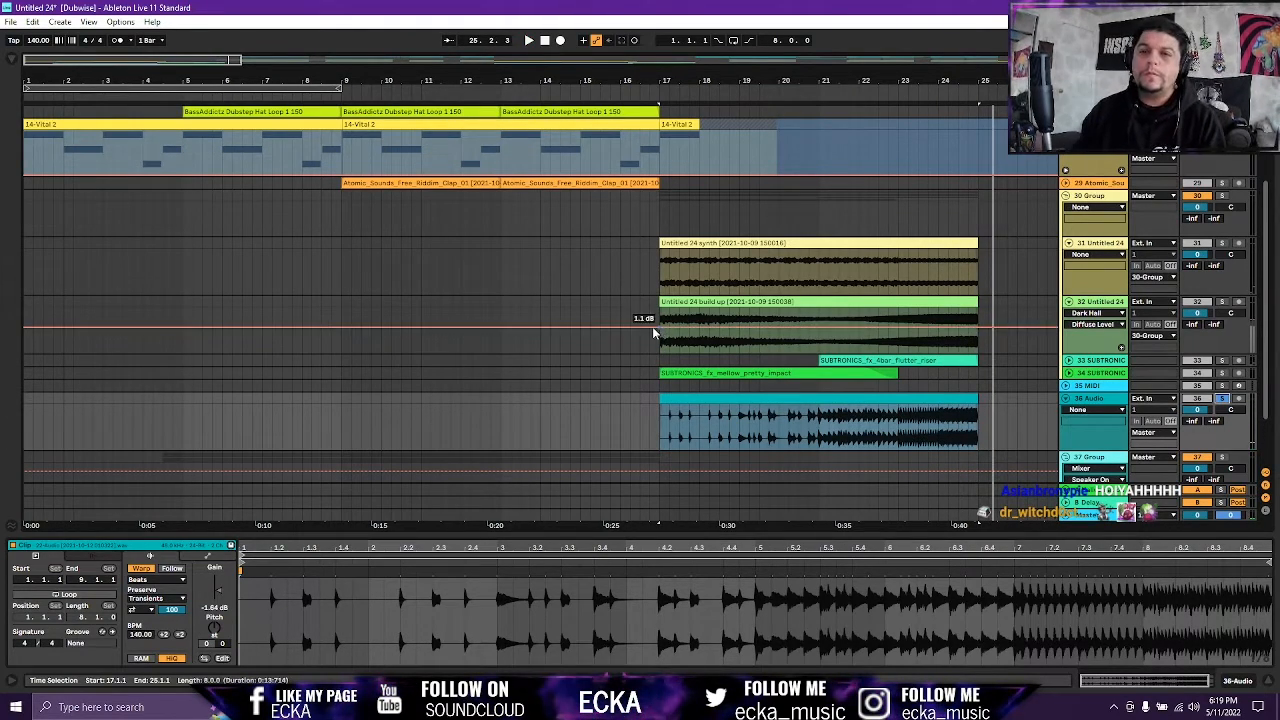
# Replay the build-up from bar 17 and unsolo the Audio track (36) to hear all tracks together.
pyautogui.press('space')
pyautogui.press('space')
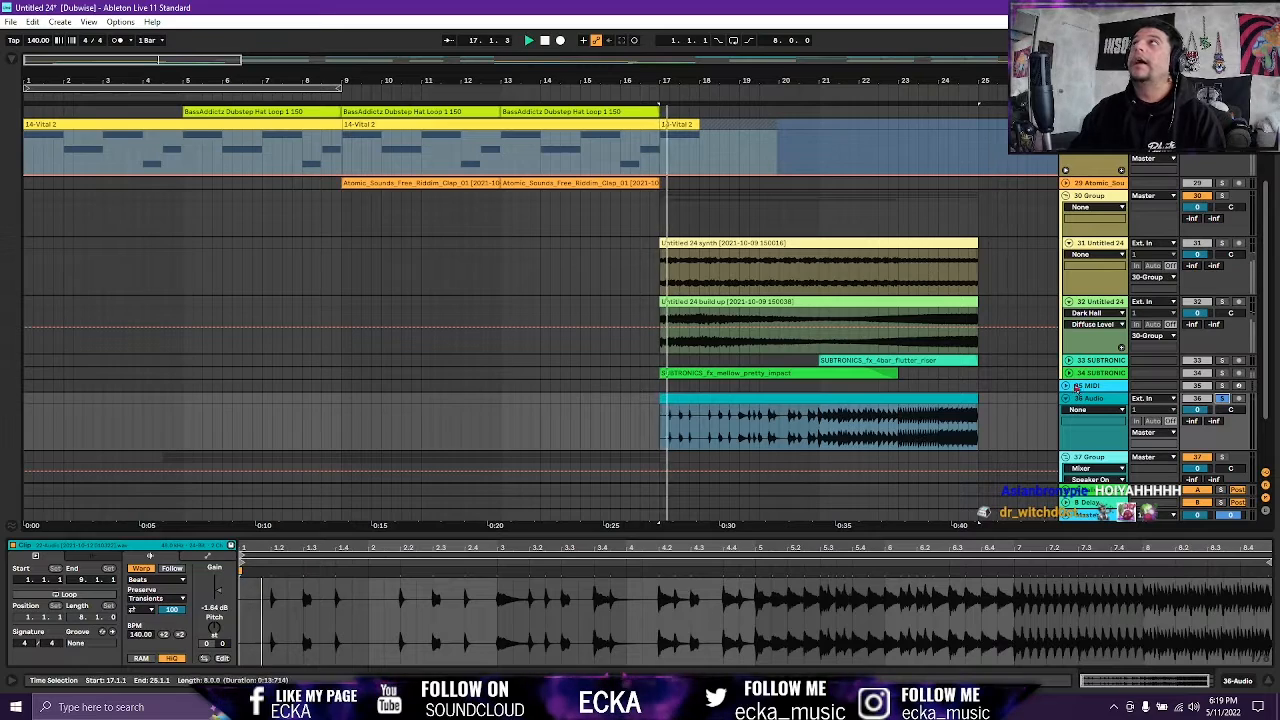
pyautogui.click(1222, 399)
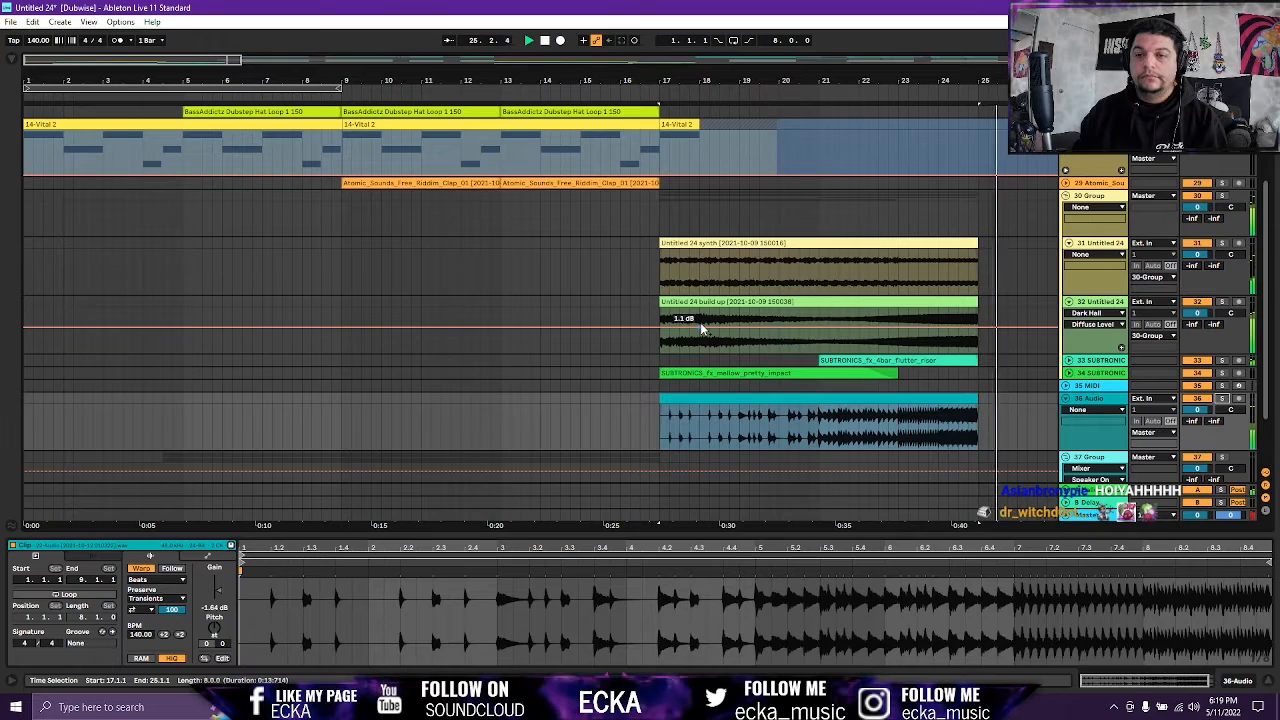
# Show the Untitled 24 build bass clip at bar 24 and expand its track (20) to reveal the automation.
pyautogui.scroll(5, 1022, 273)
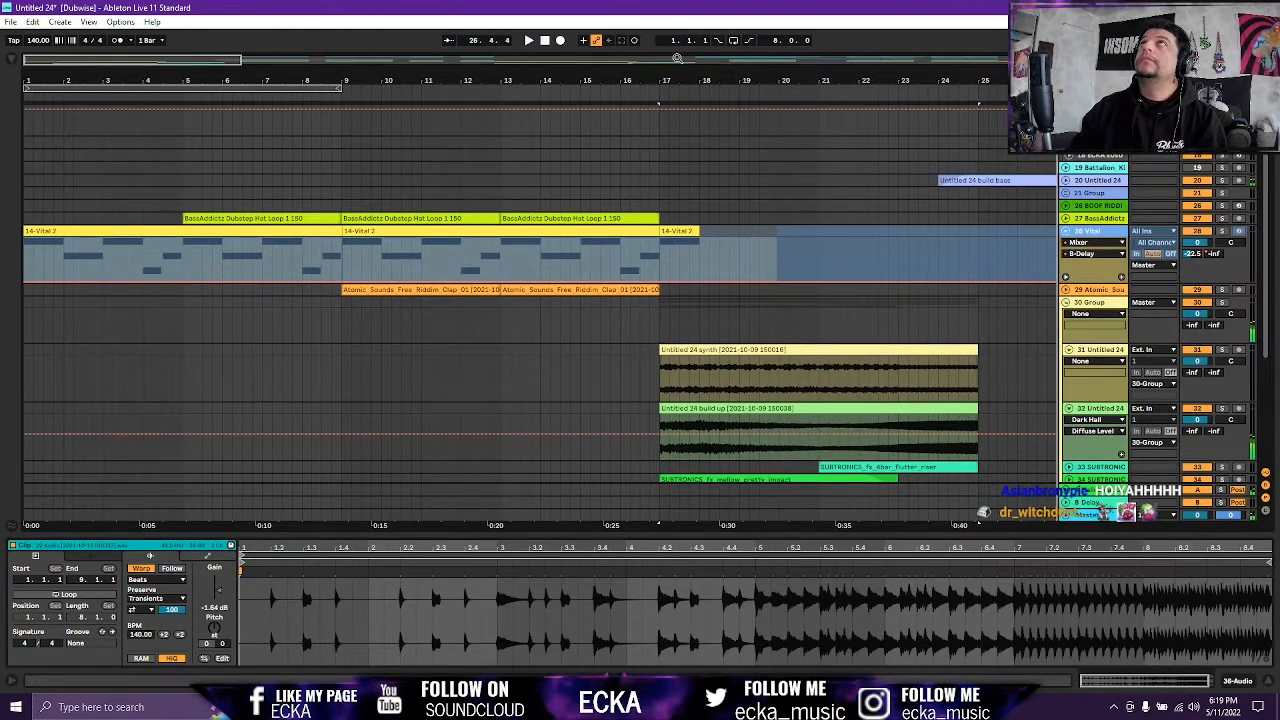
pyautogui.hscroll(3, 751, 271)
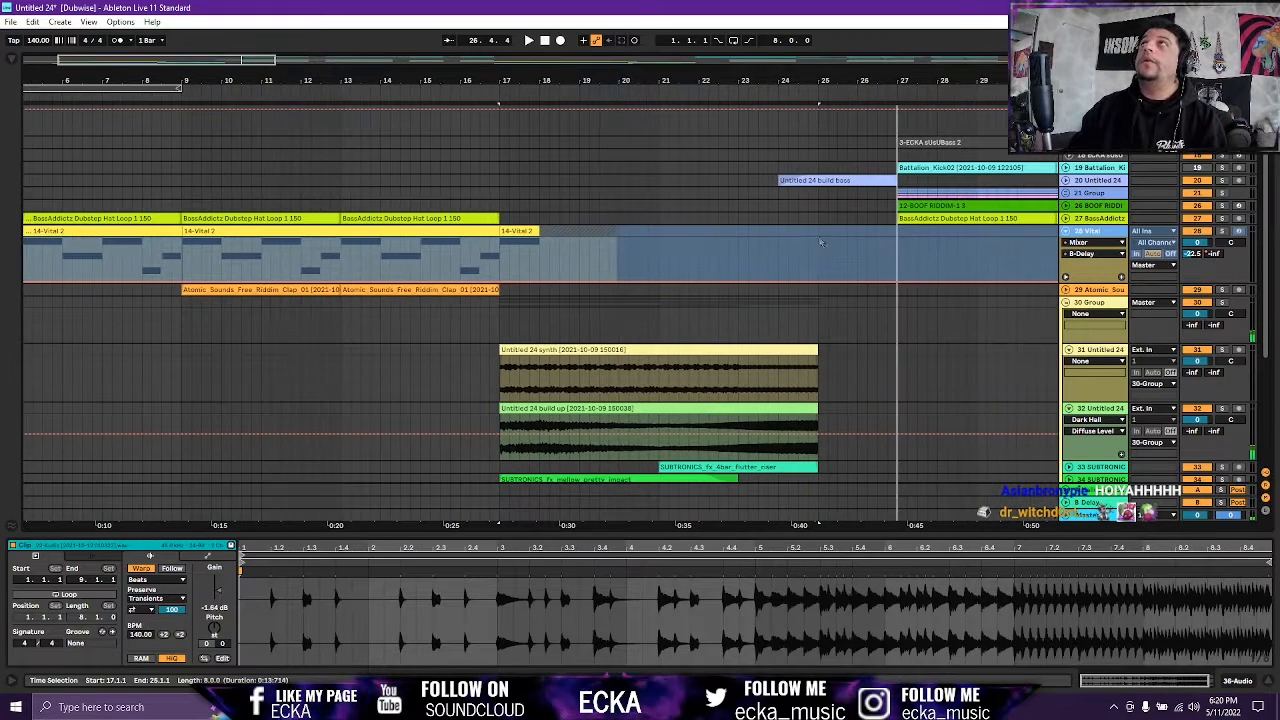
pyautogui.click(790, 181)
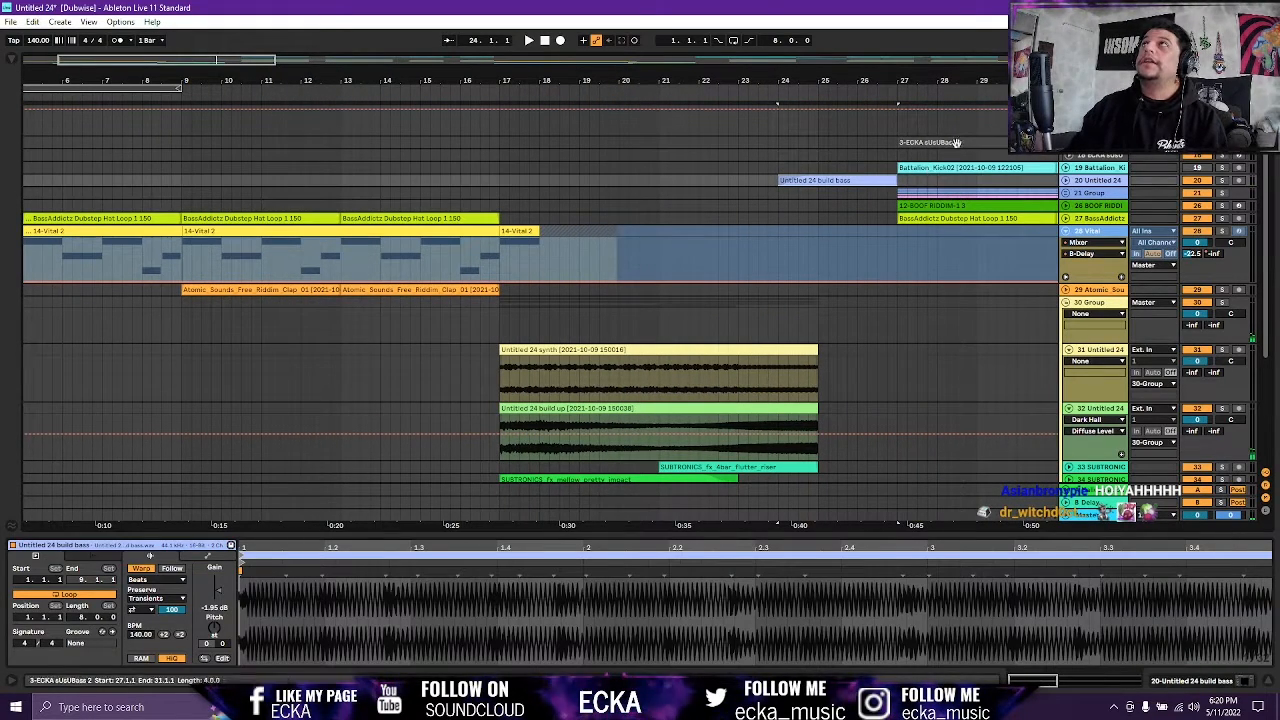
pyautogui.scroll(2, 946, 164)
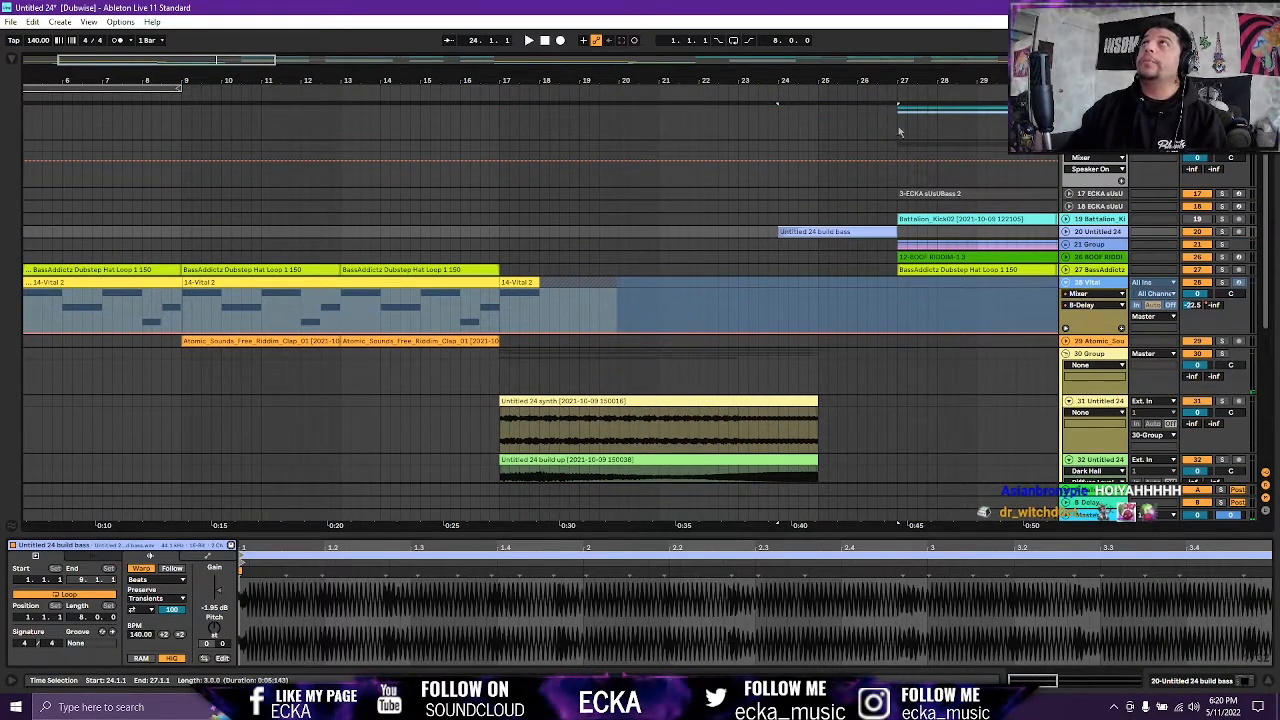
pyautogui.click(1066, 232)
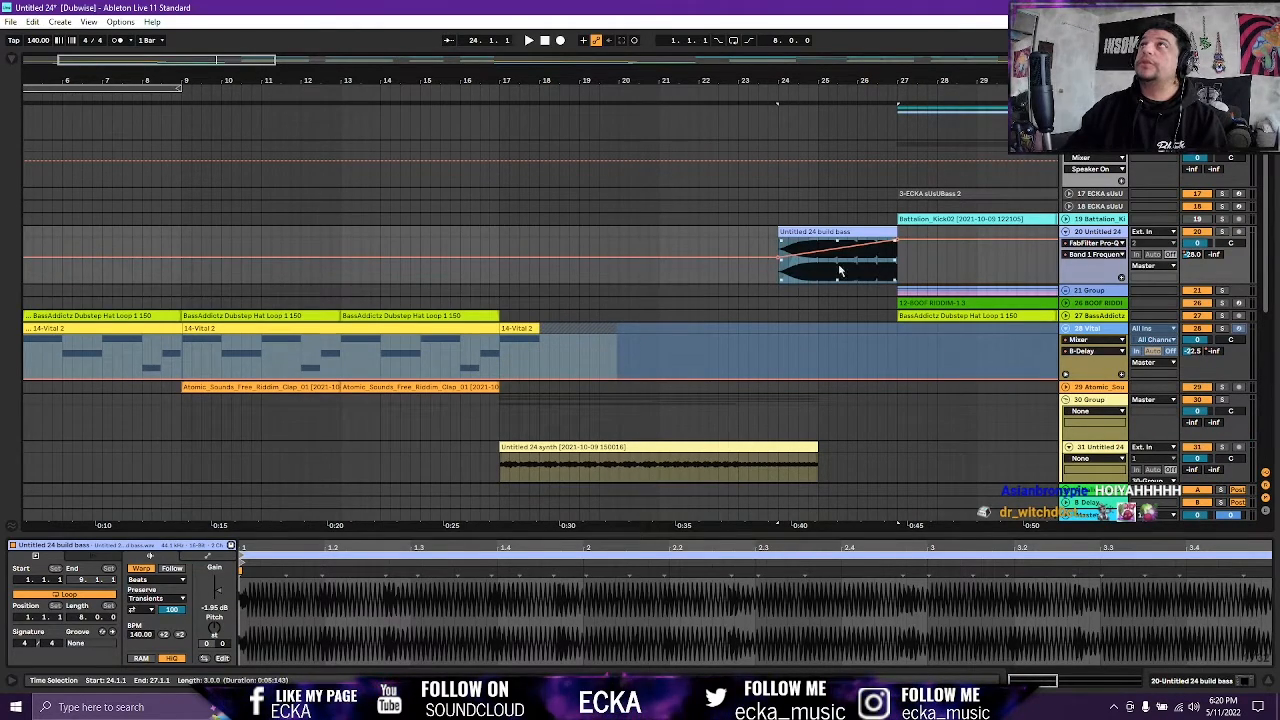
# Open the FabFilter Pro-Q 3 window on the build bass track (20) and place it clear of the clip's automation.
pyautogui.doubleClick(1082, 232)
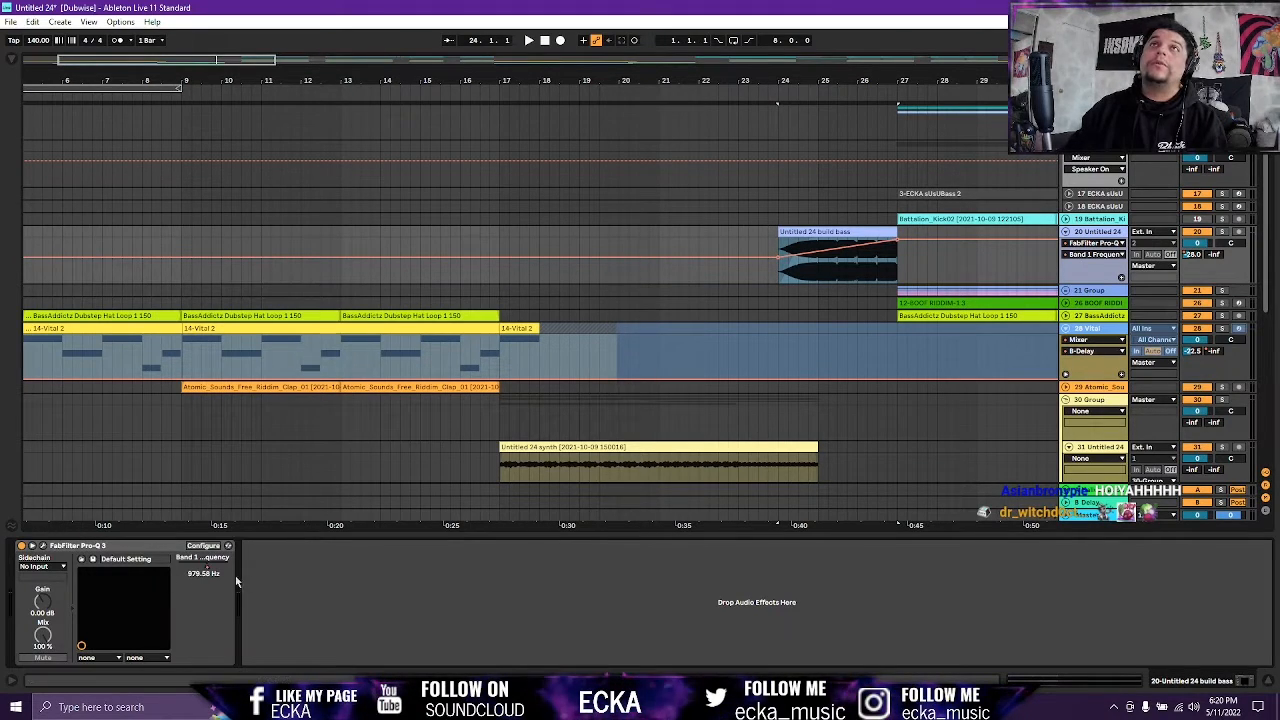
pyautogui.click(44, 549)
pyautogui.moveTo(827, 130); pyautogui.dragTo(312, 91)
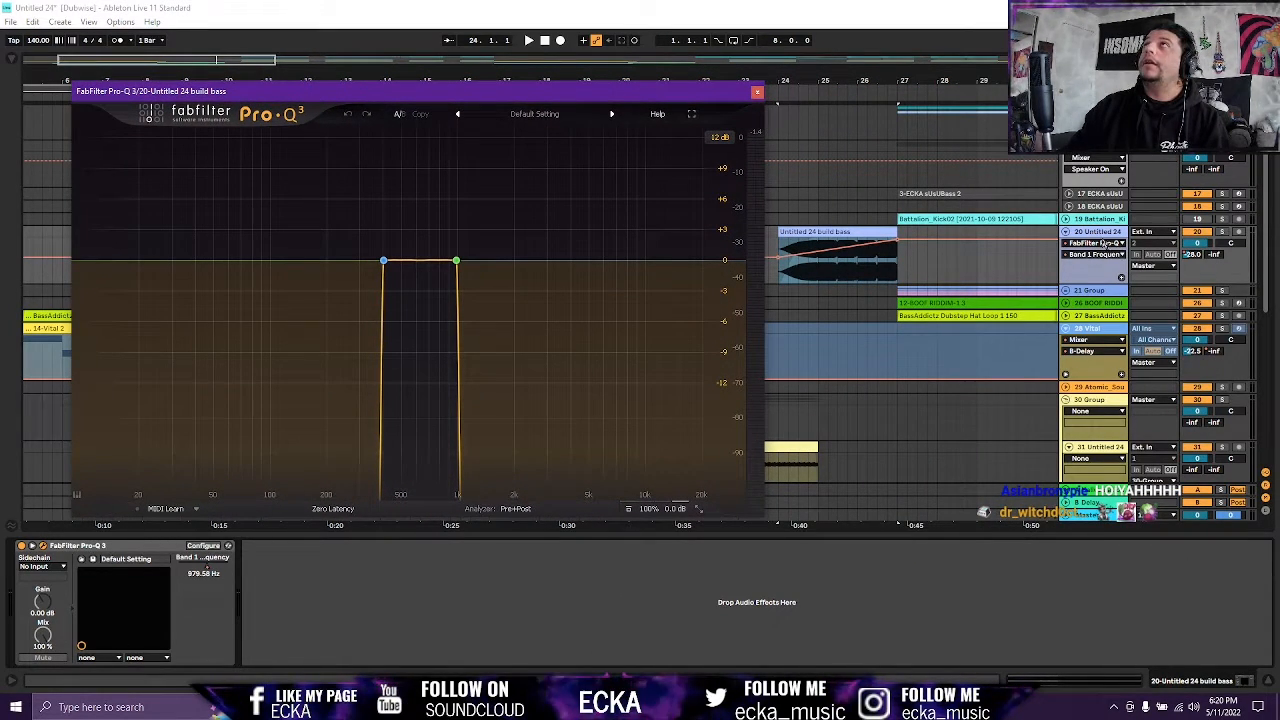
# Show the session mixer beside the build bass track's Pro-Q 3, play from bar 24 to watch the filter sweep, and close the plug-in.
pyautogui.press('Tab')
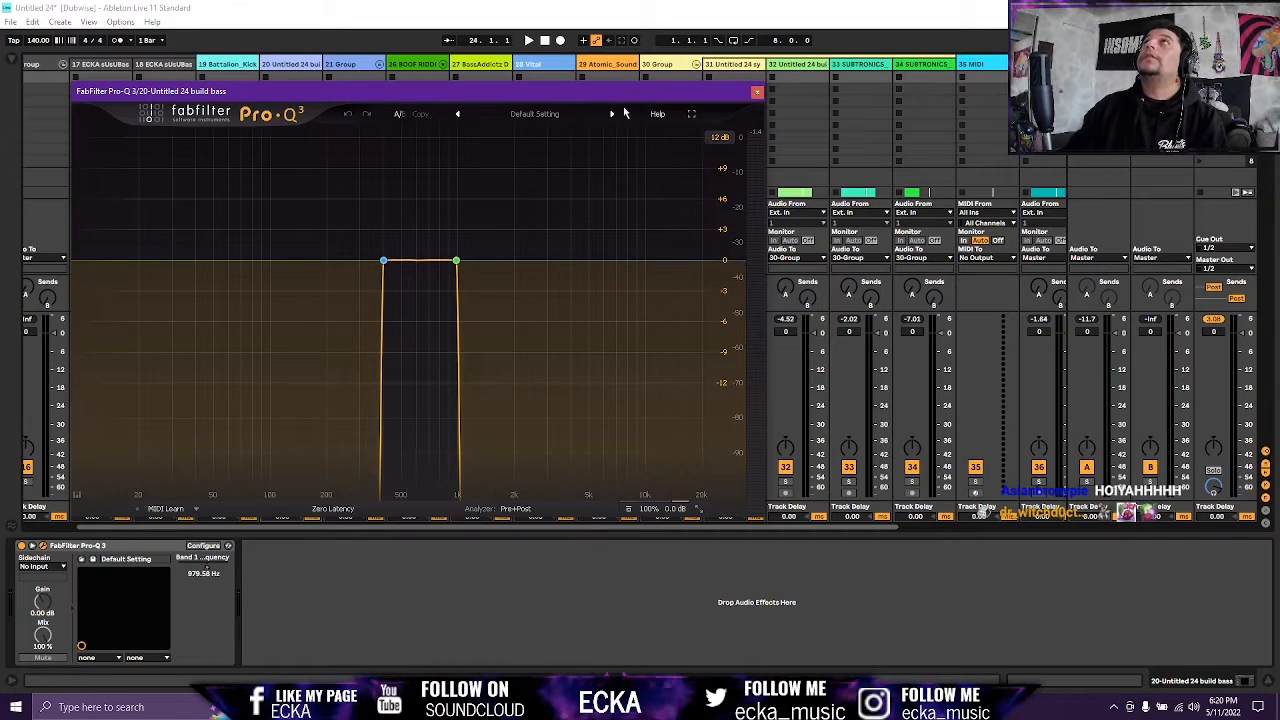
pyautogui.moveTo(558, 92); pyautogui.dragTo(823, 72)
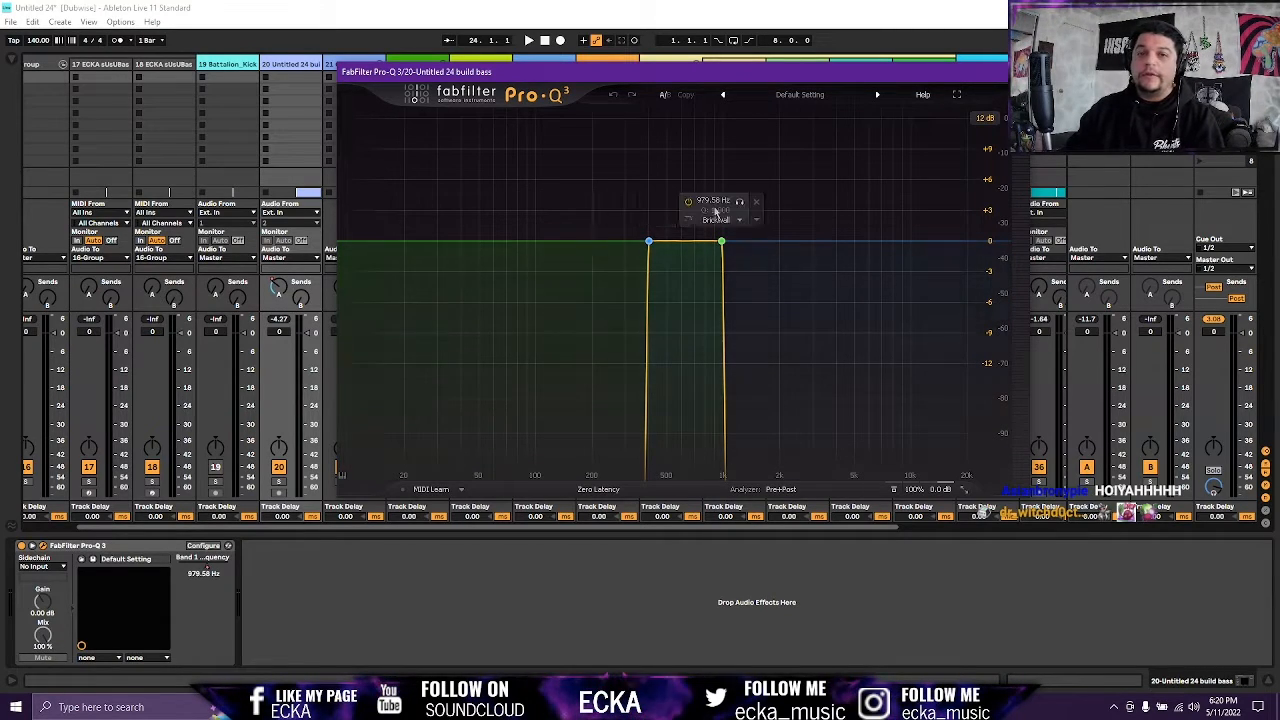
pyautogui.press('space')
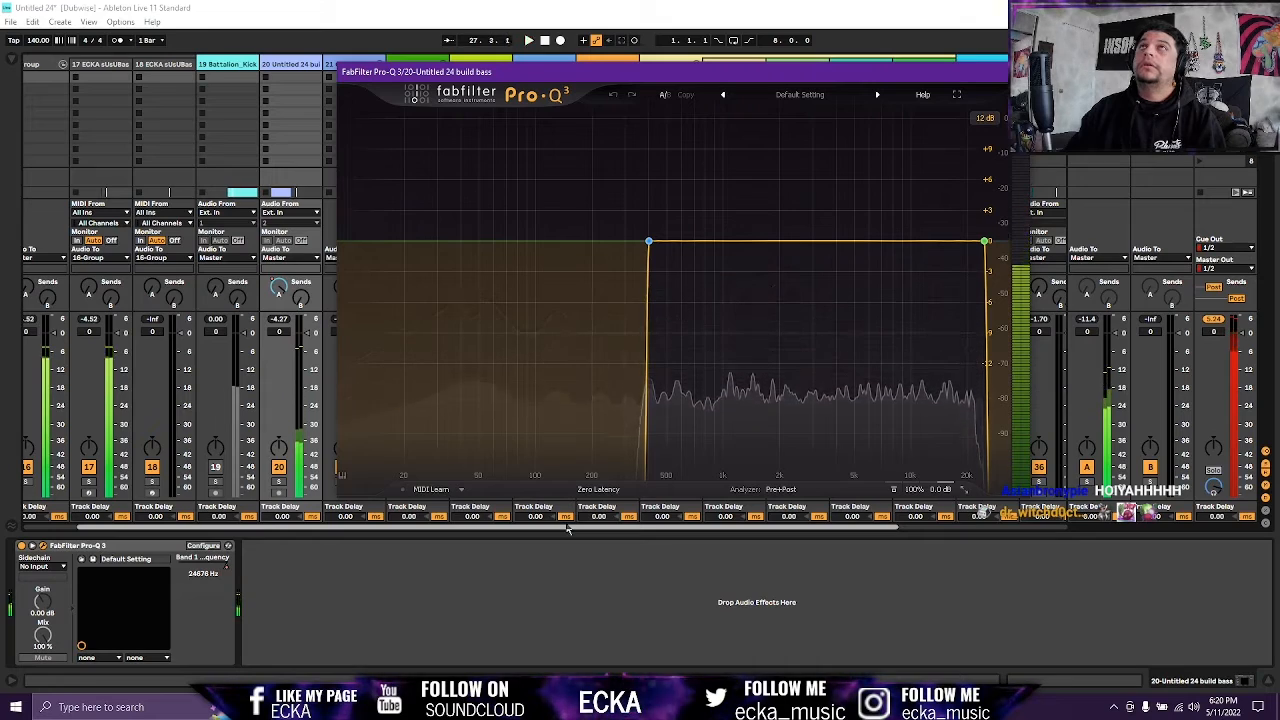
pyautogui.click(281, 483)
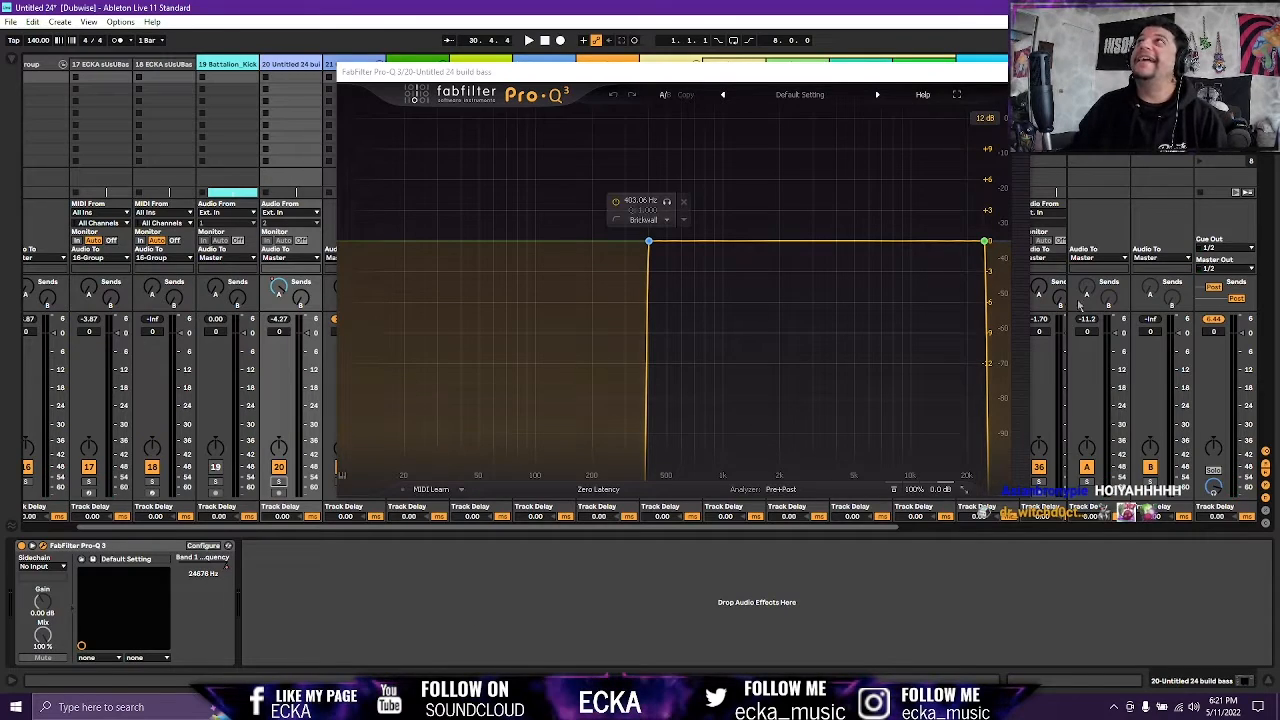
pyautogui.click(1013, 72)
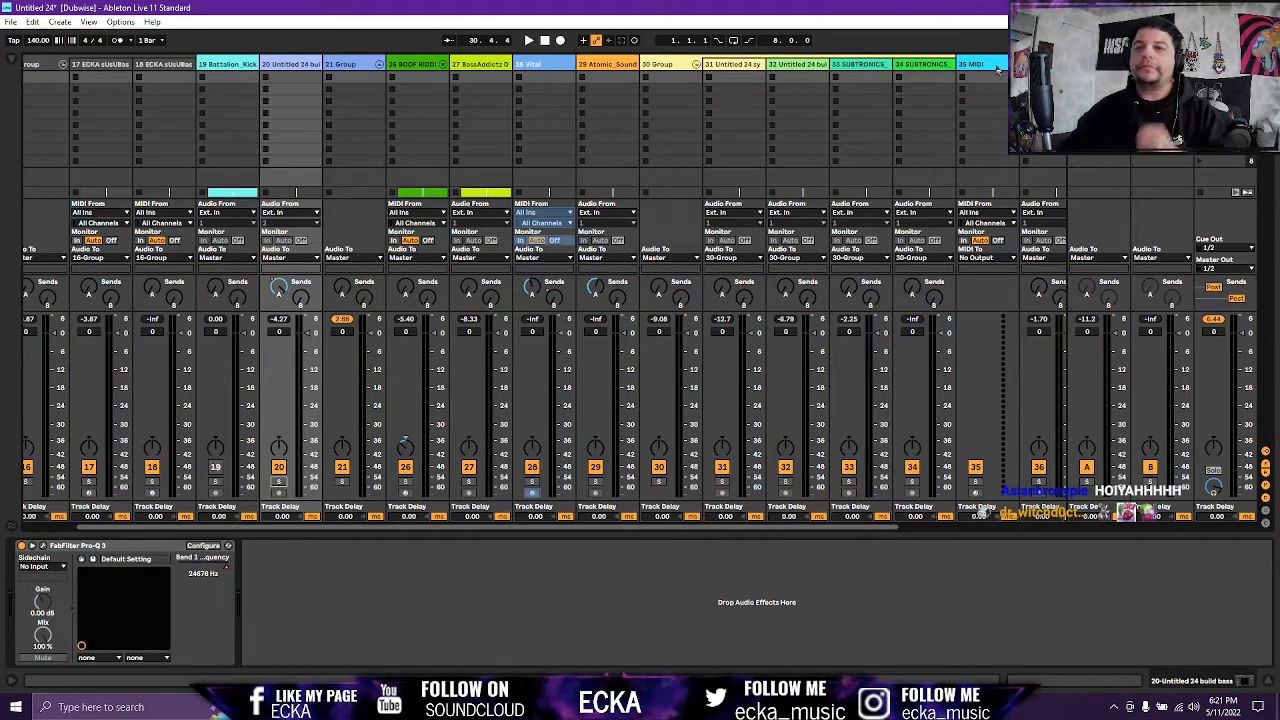
# Return to the arrangement and examine the filter automation over the second Untitled 24 build bass clip at bar 35.
pyautogui.press('Tab')
pyautogui.hscroll(10, 873, 231)
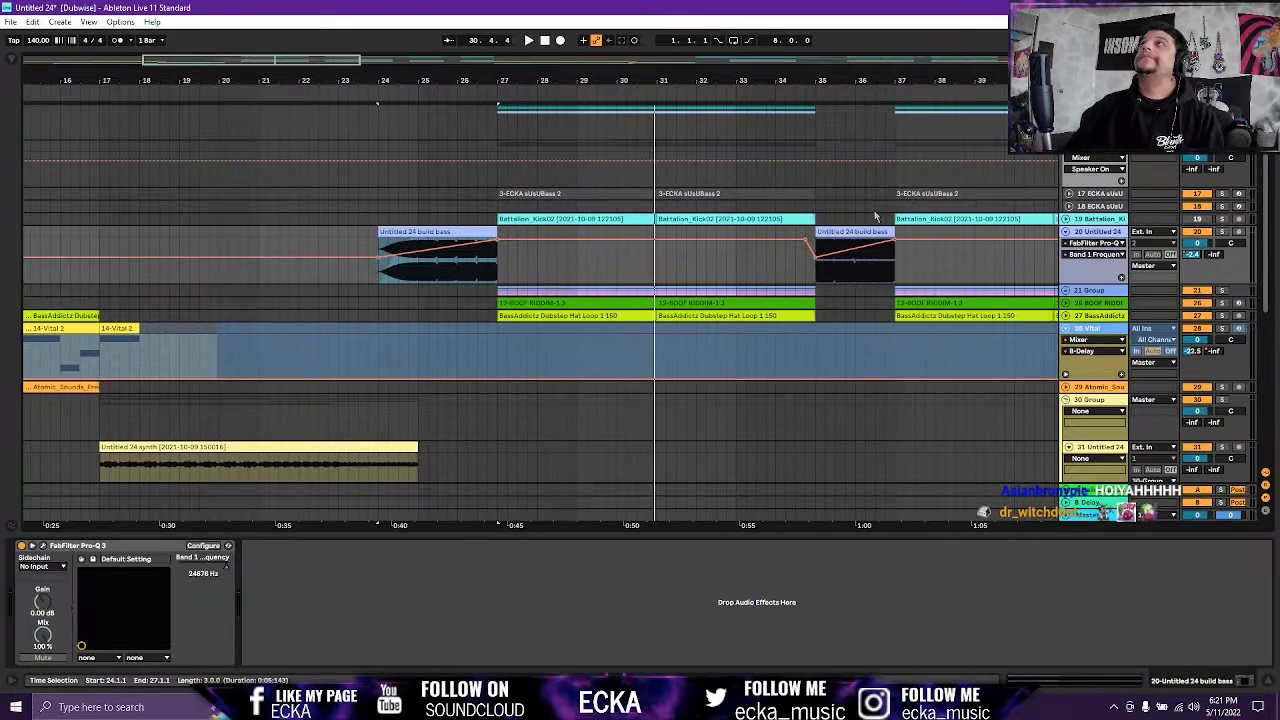
pyautogui.hscroll(10, 873, 231)
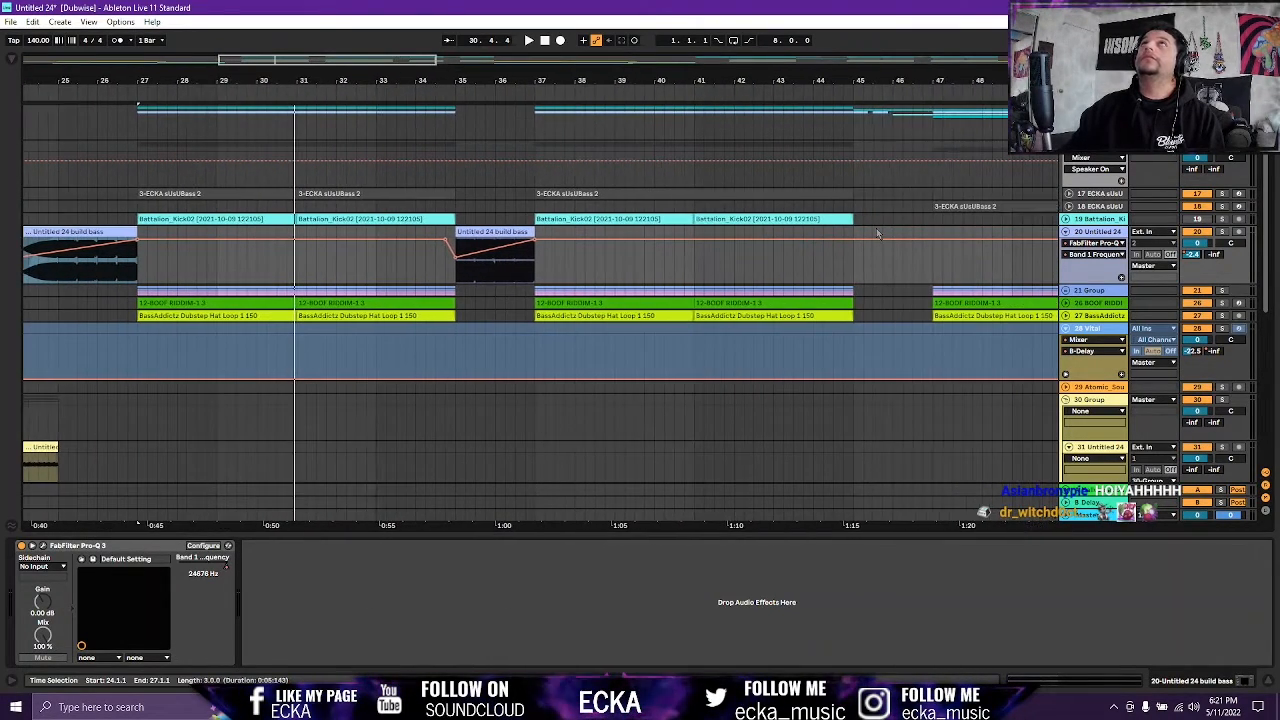
pyautogui.hscroll(-5, 806, 231)
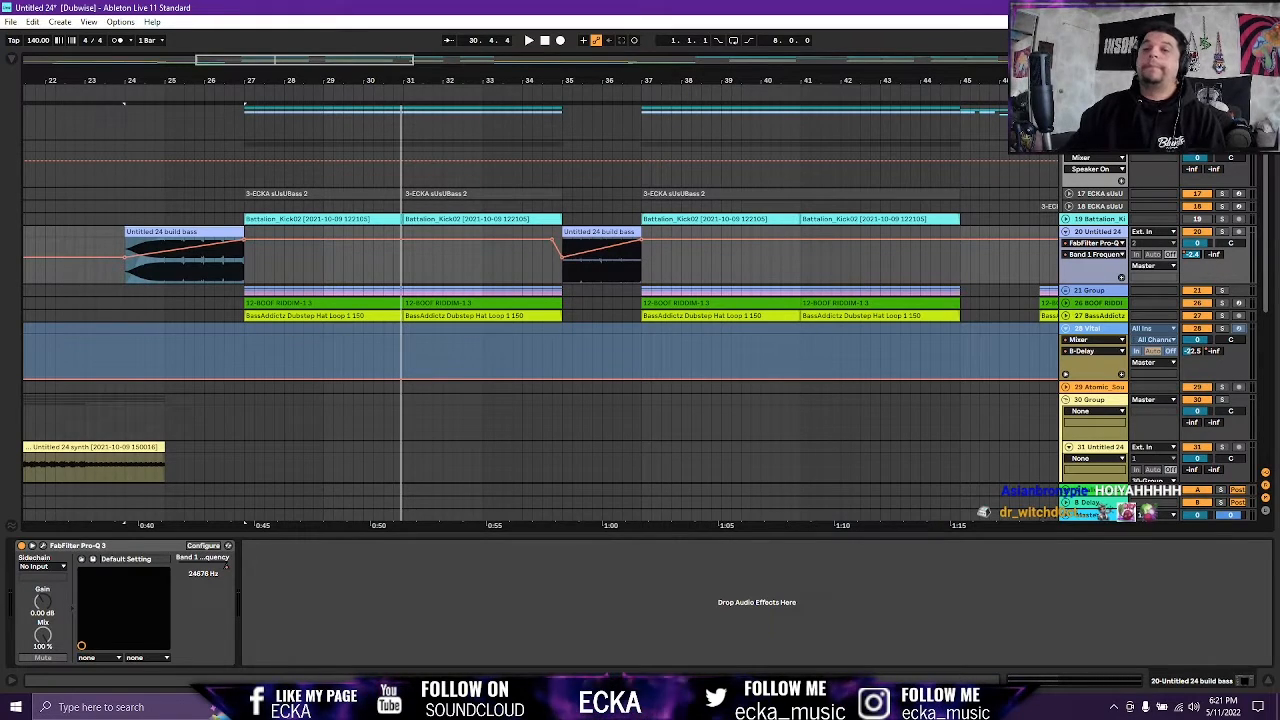
# Open the Vital synth with the VLT Future Gun preset on track 2 and place its window clear of the track controls.
pyautogui.scroll(5, 540, 318)
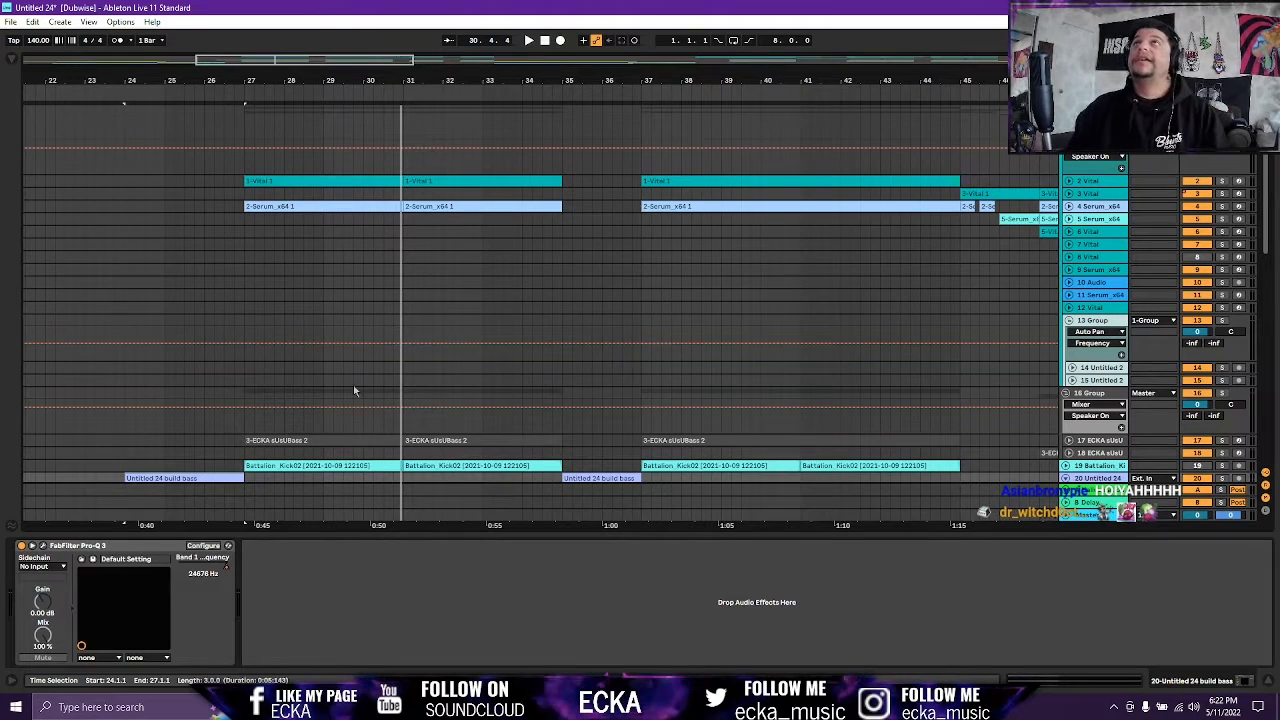
pyautogui.click(1088, 181)
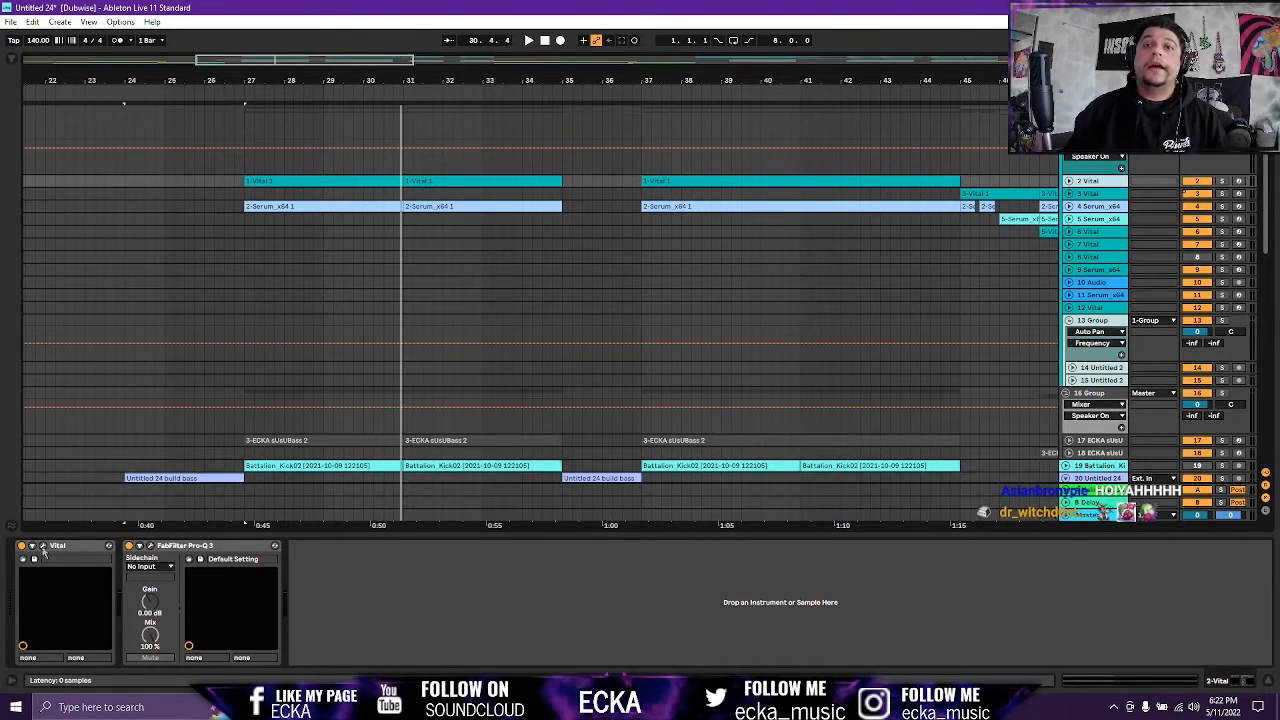
pyautogui.click(43, 547)
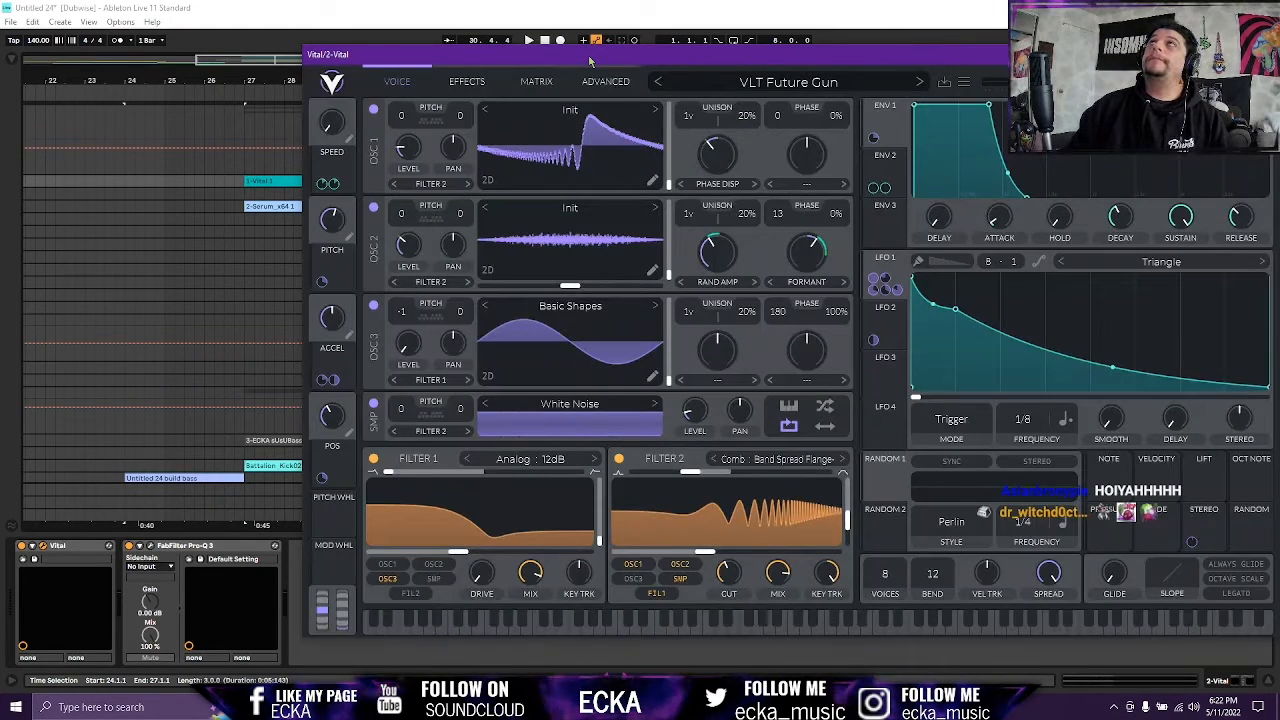
pyautogui.moveTo(590, 60); pyautogui.dragTo(384, 52)
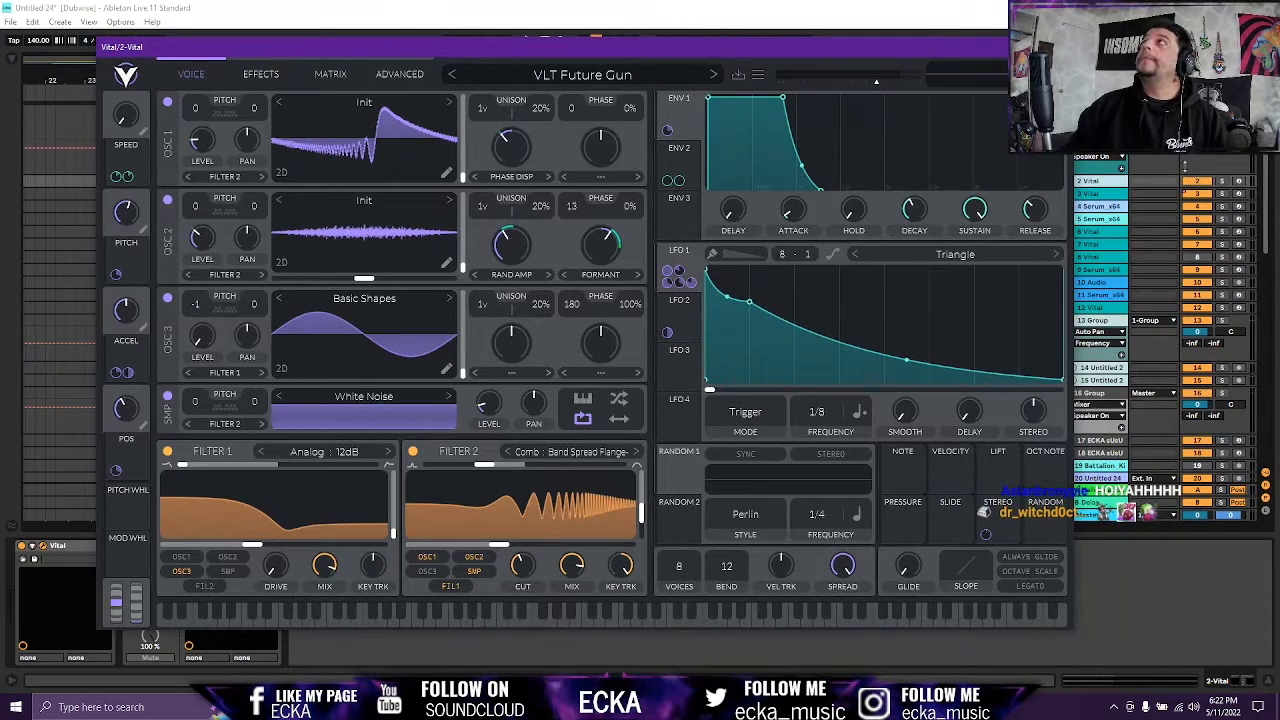
# Solo the Vital track (2) and examine the modulation assignments of LFO 1 and LFO 2.
pyautogui.click(1222, 182)
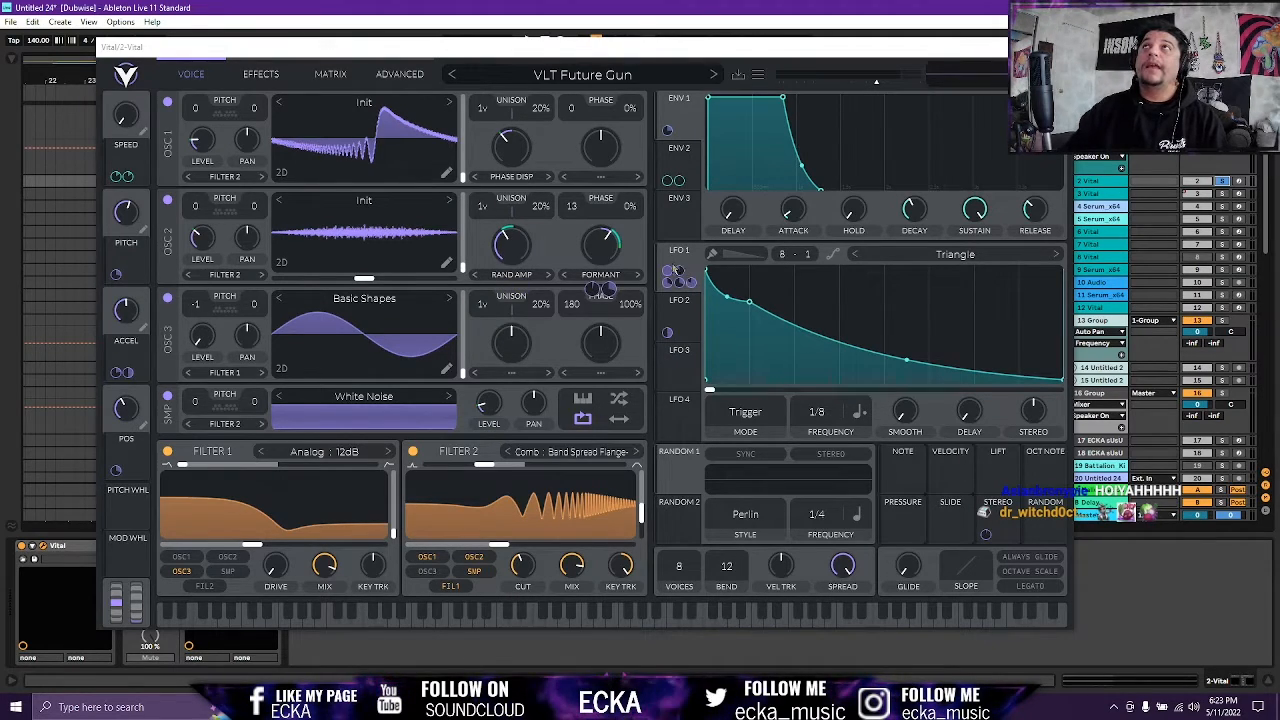
pyautogui.moveTo(670, 273)
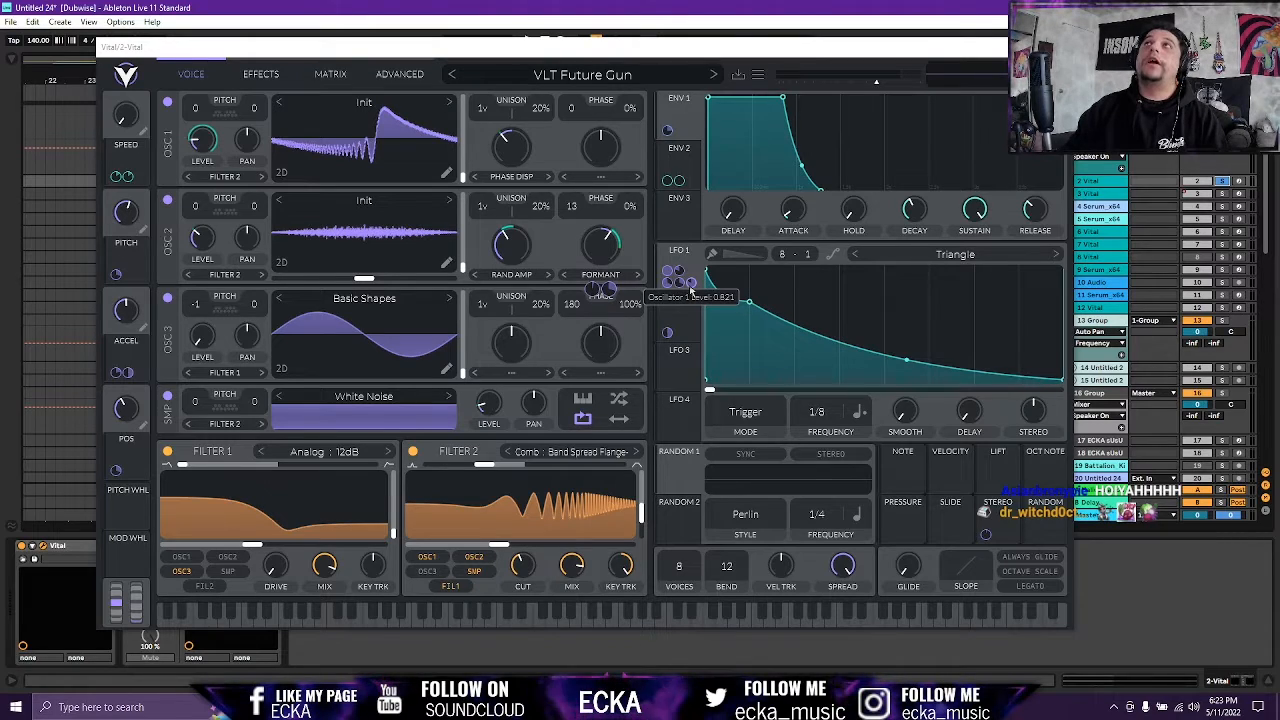
pyautogui.click(692, 317)
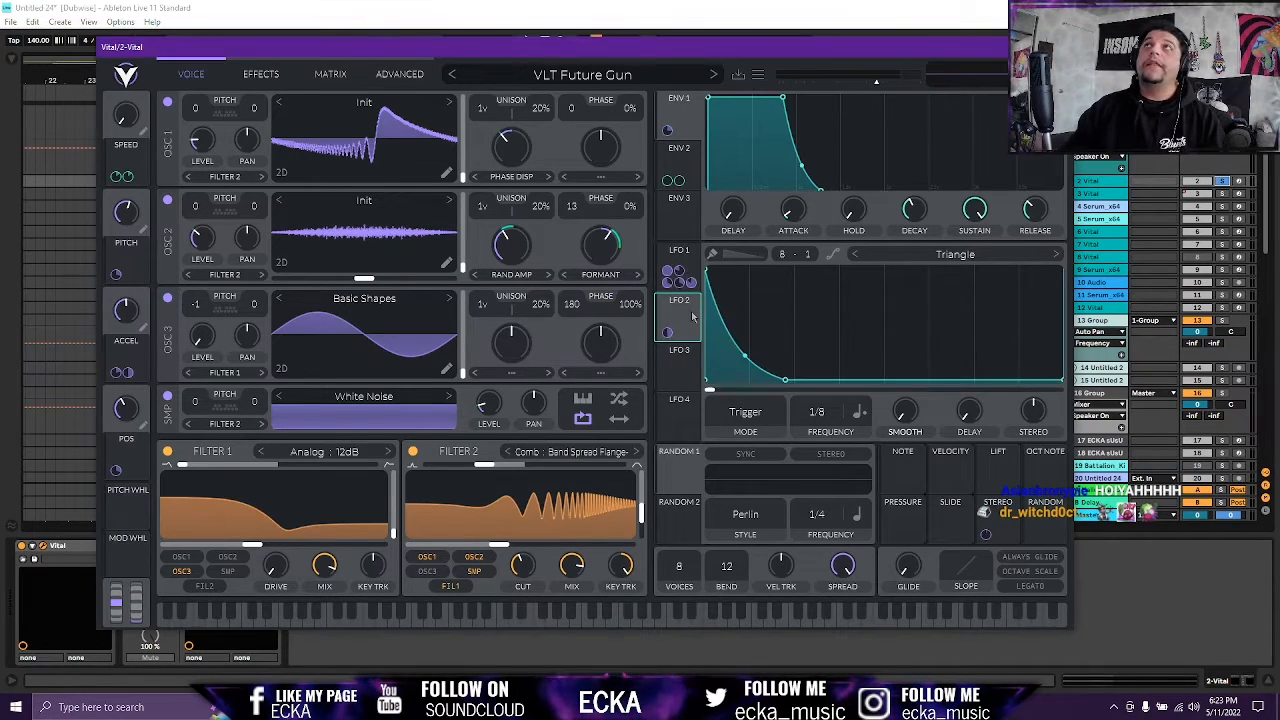
pyautogui.moveTo(668, 338)
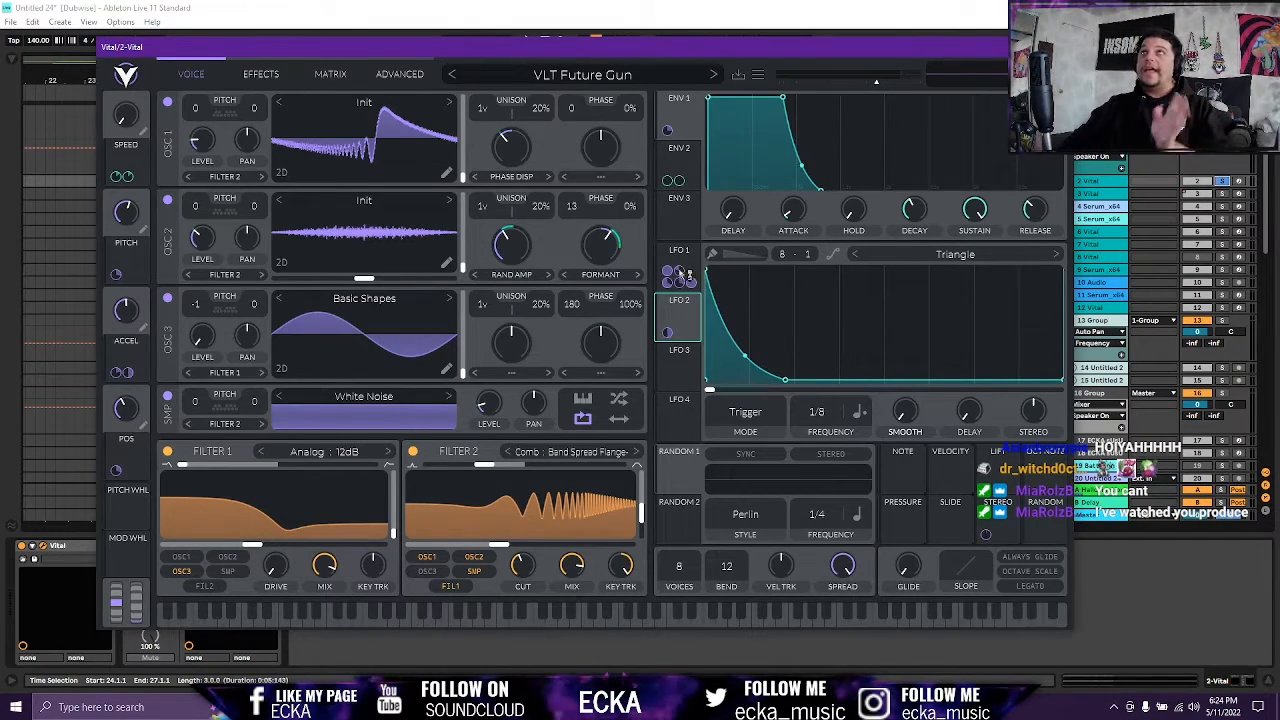
# Check the ACCEL macro's targets in Vital's modulation matrix, including the destination choices of row 10, and return to the oscillators.
pyautogui.moveTo(392, 53); pyautogui.dragTo(412, 97)
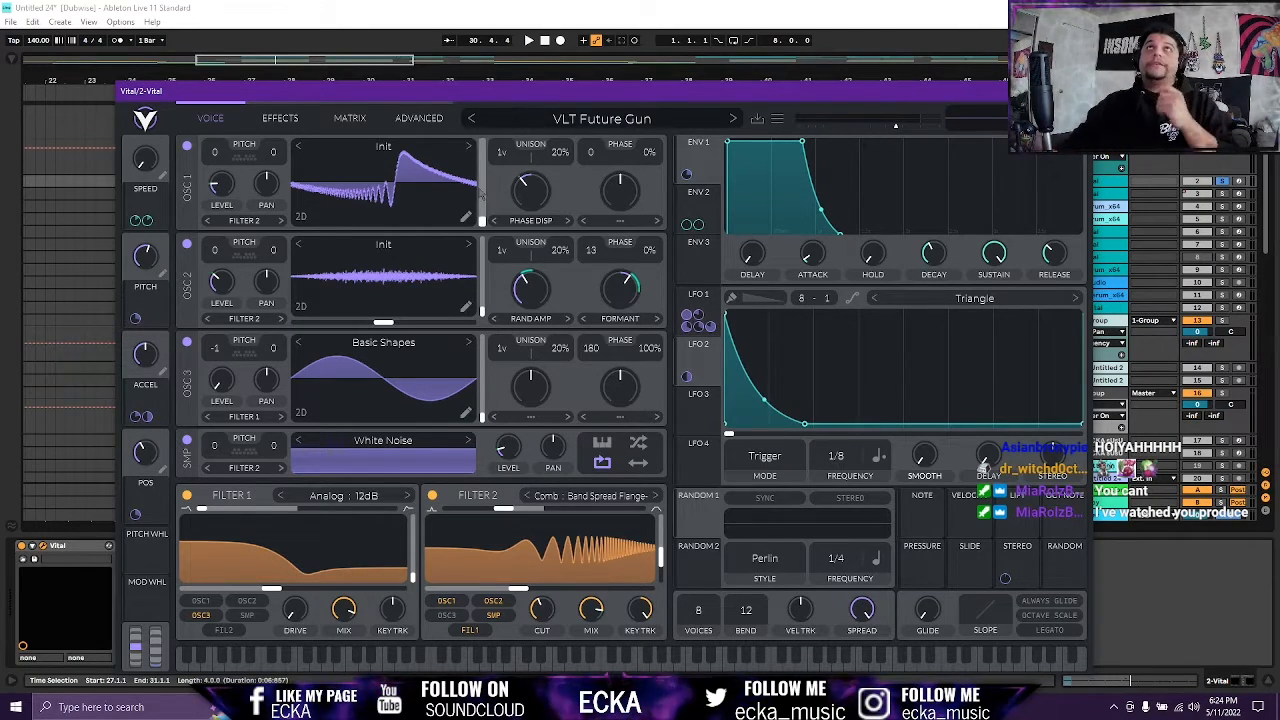
pyautogui.moveTo(146, 419)
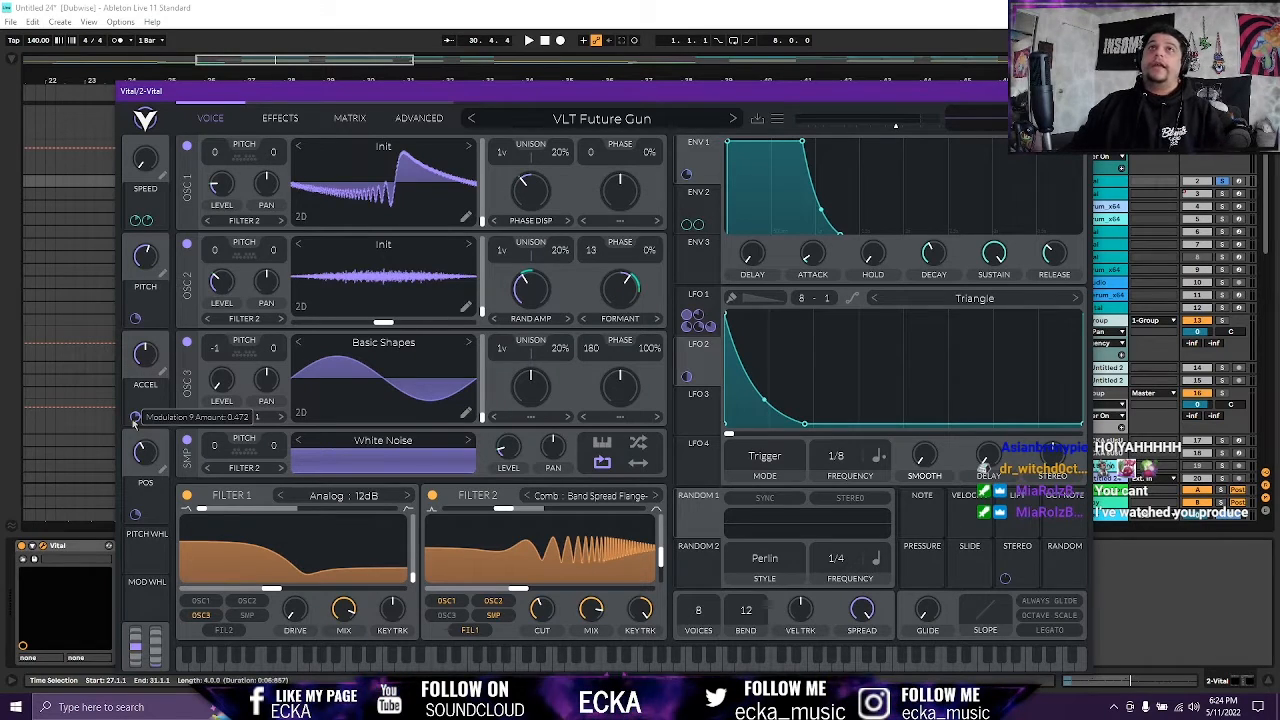
pyautogui.click(344, 118)
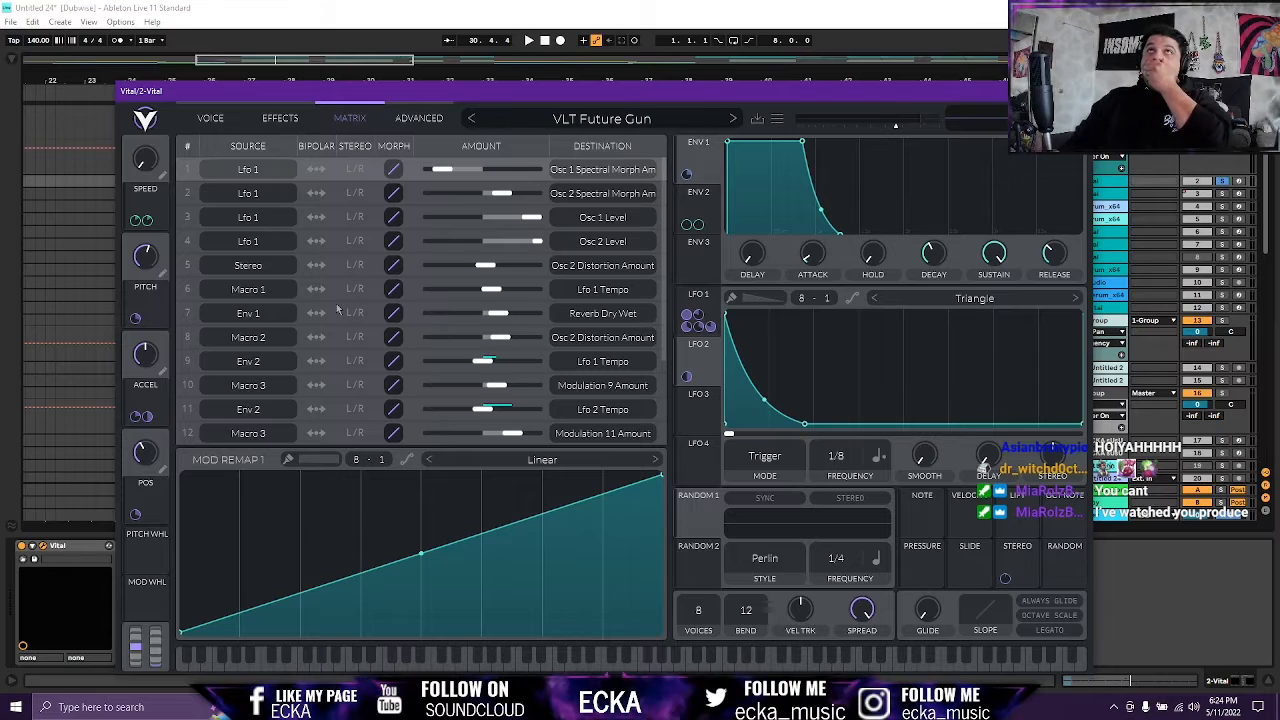
pyautogui.click(565, 390)
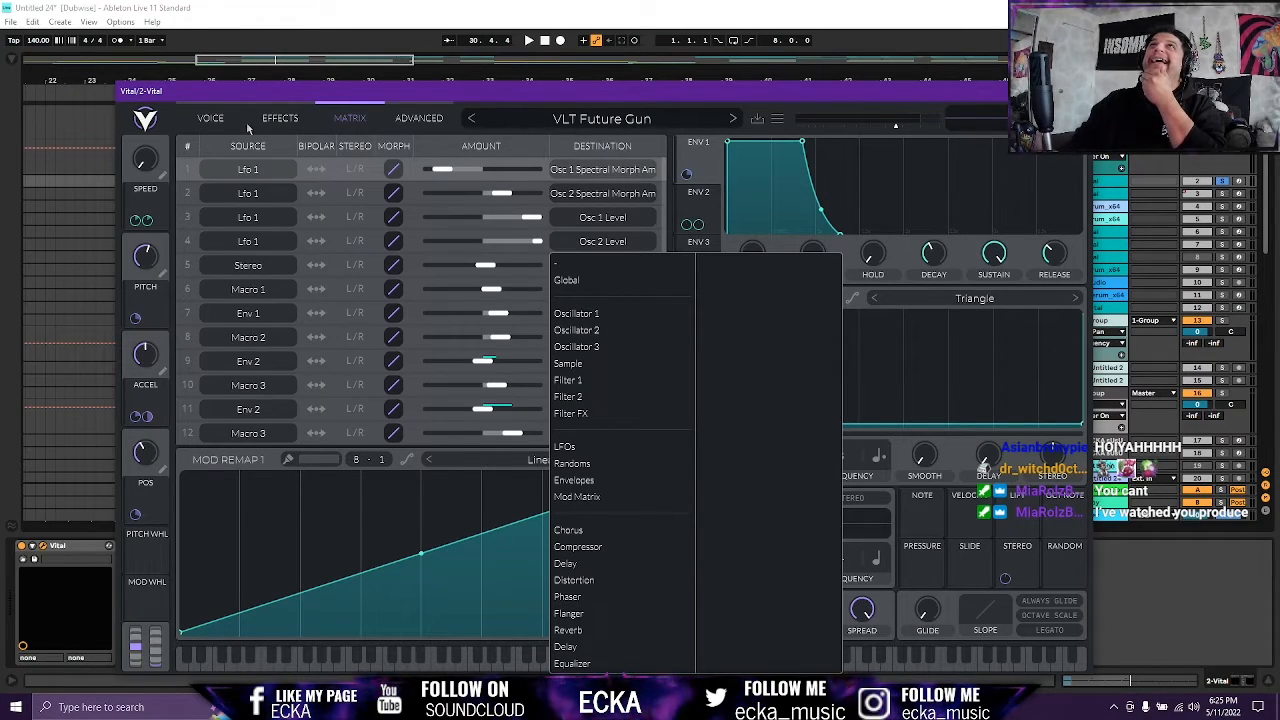
pyautogui.click(210, 119)
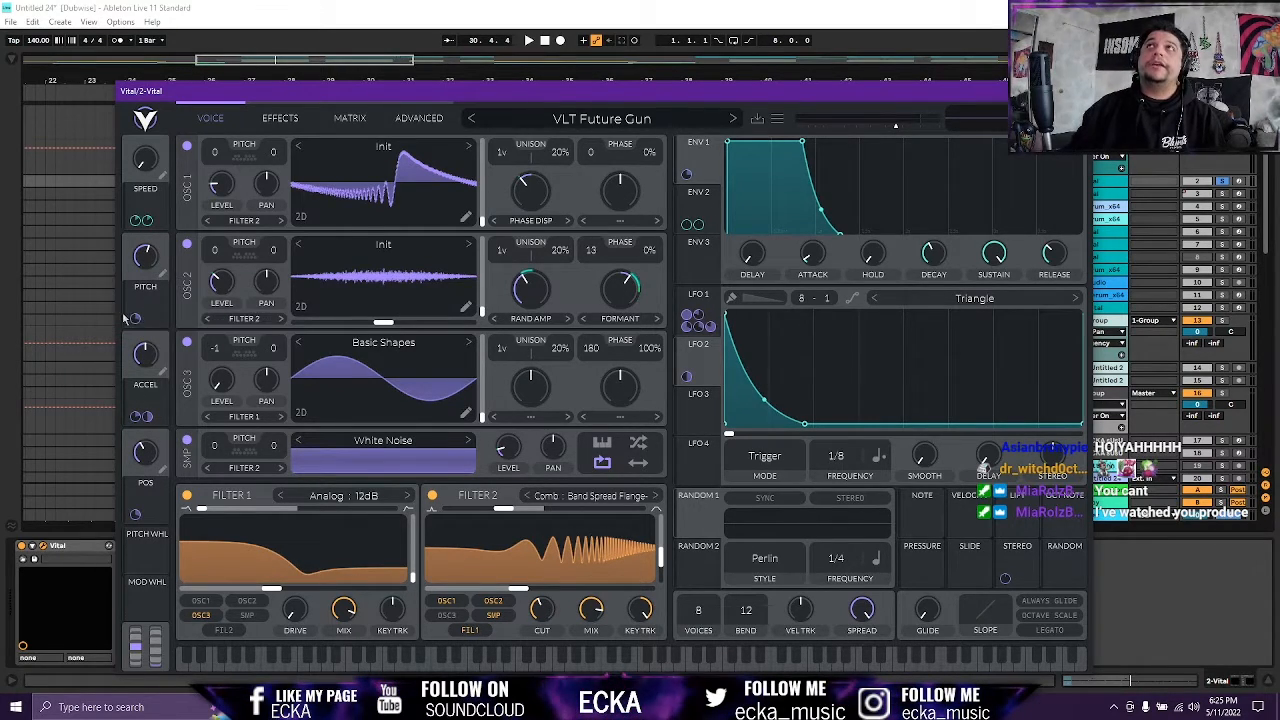
# Review Vital's macro modulation amounts, its compressor, reverb and distortion effects, and the modulation matrix down to row 16.
pyautogui.moveTo(136, 322); pyautogui.dragTo(623, 292)
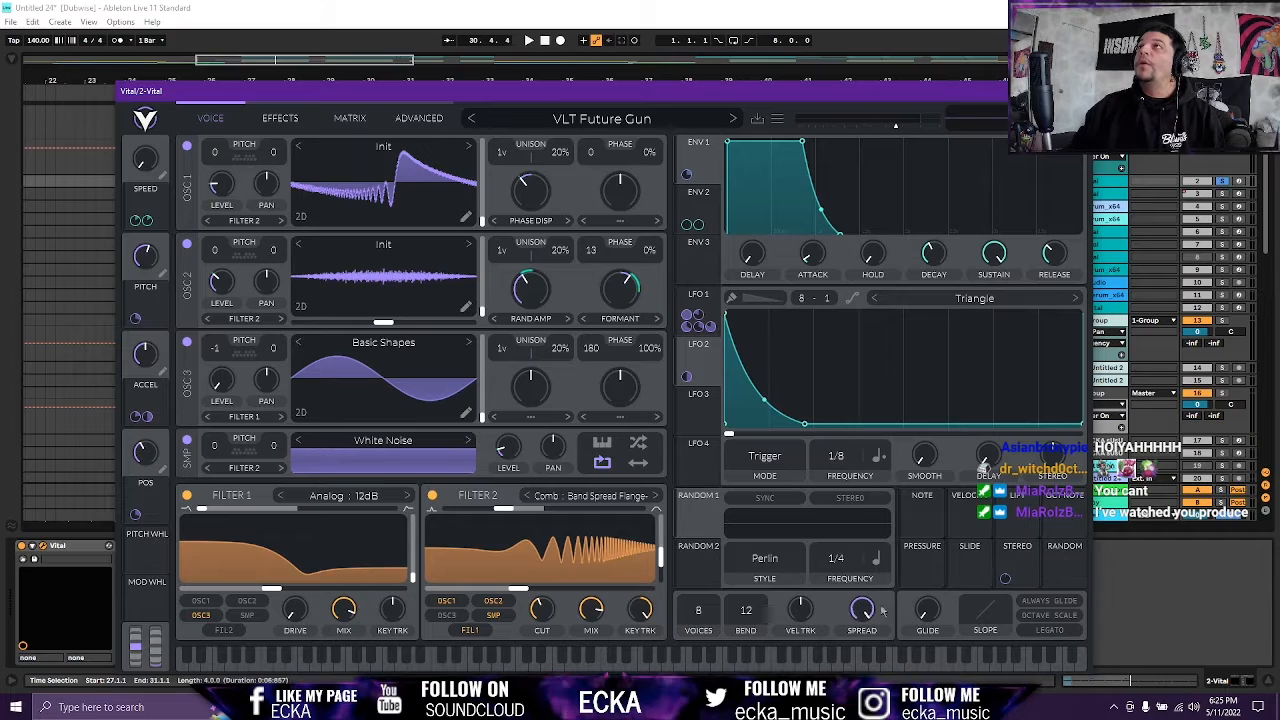
pyautogui.moveTo(148, 417)
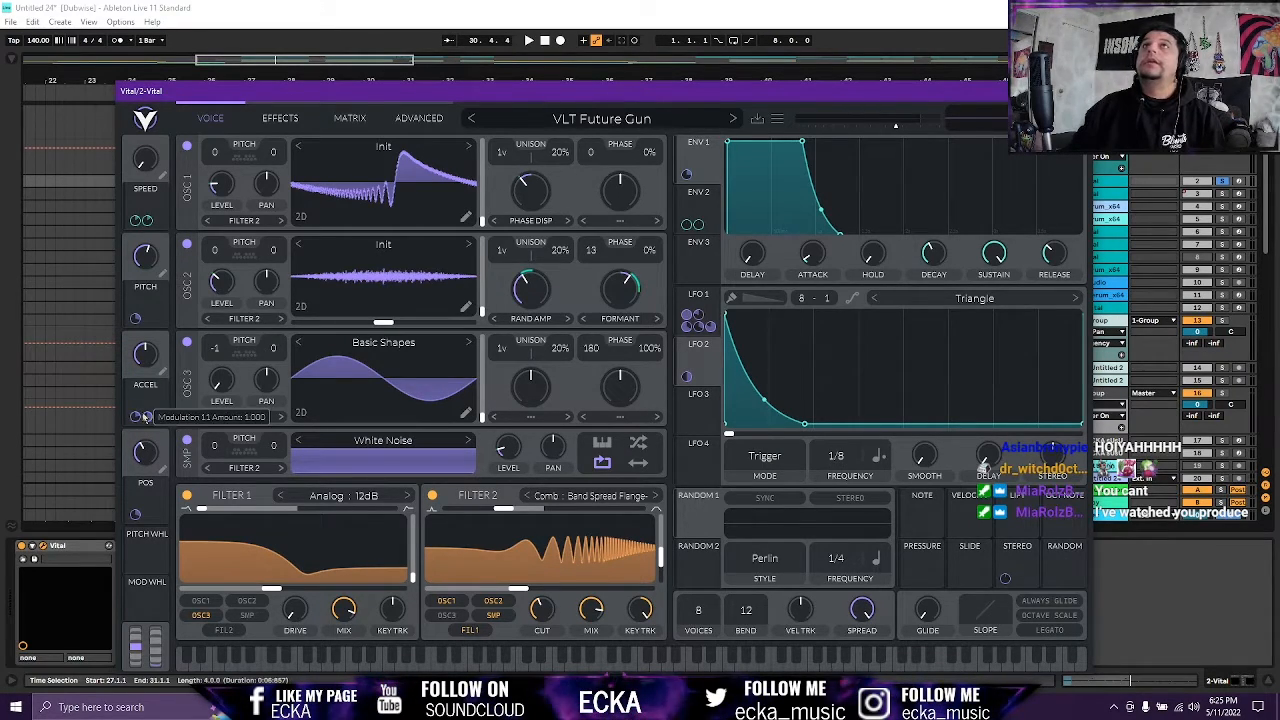
pyautogui.click(281, 118)
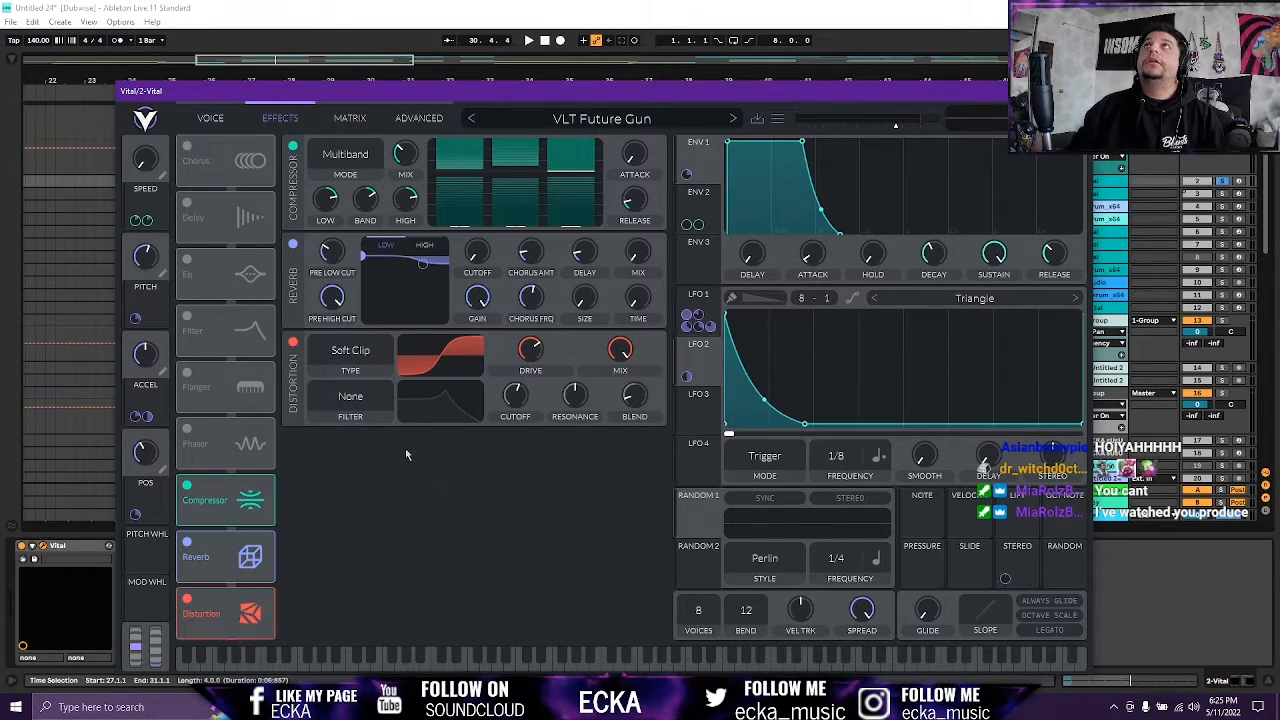
pyautogui.click(350, 118)
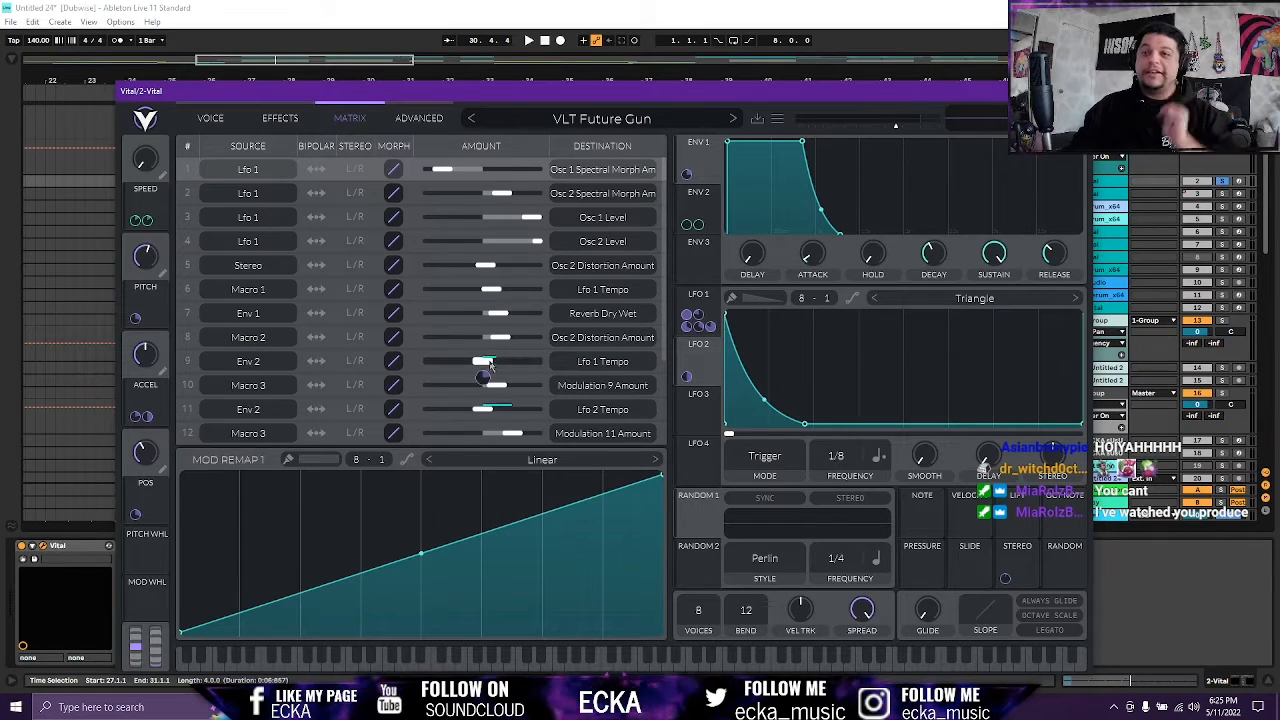
pyautogui.scroll(-1, 488, 372)
pyautogui.scroll(-3, 490, 375)
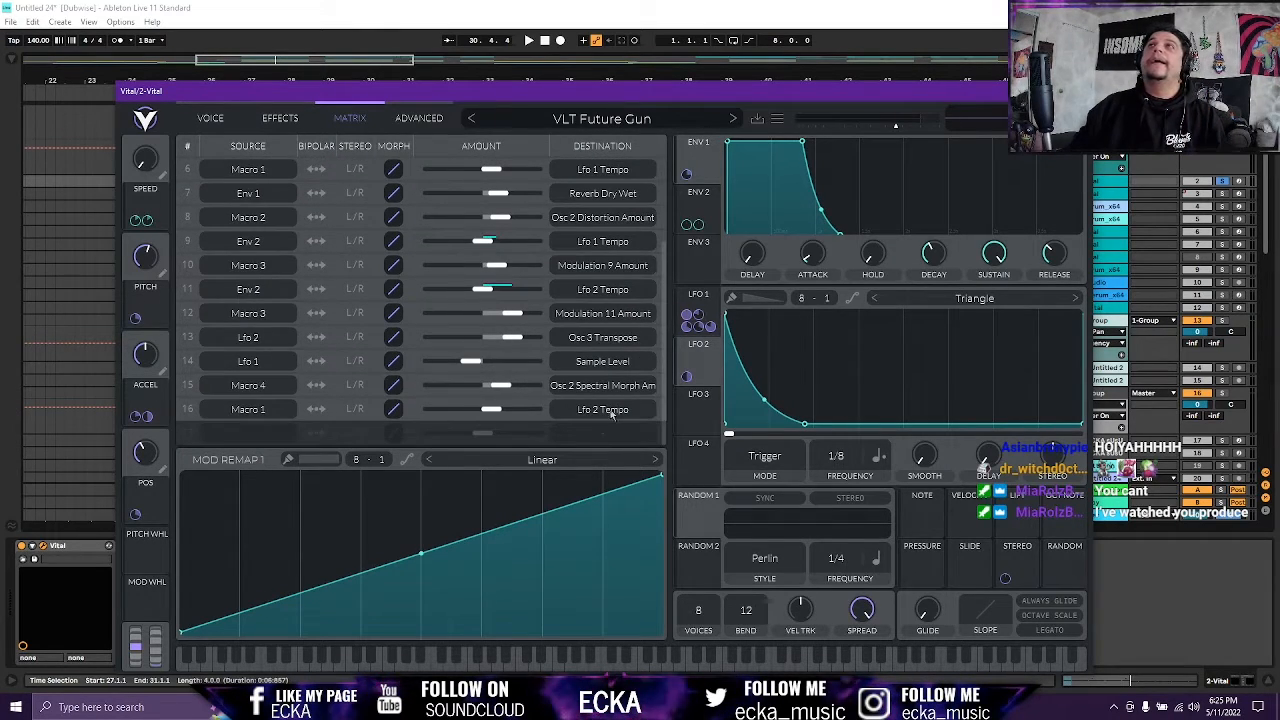
pyautogui.scroll(3, 614, 414)
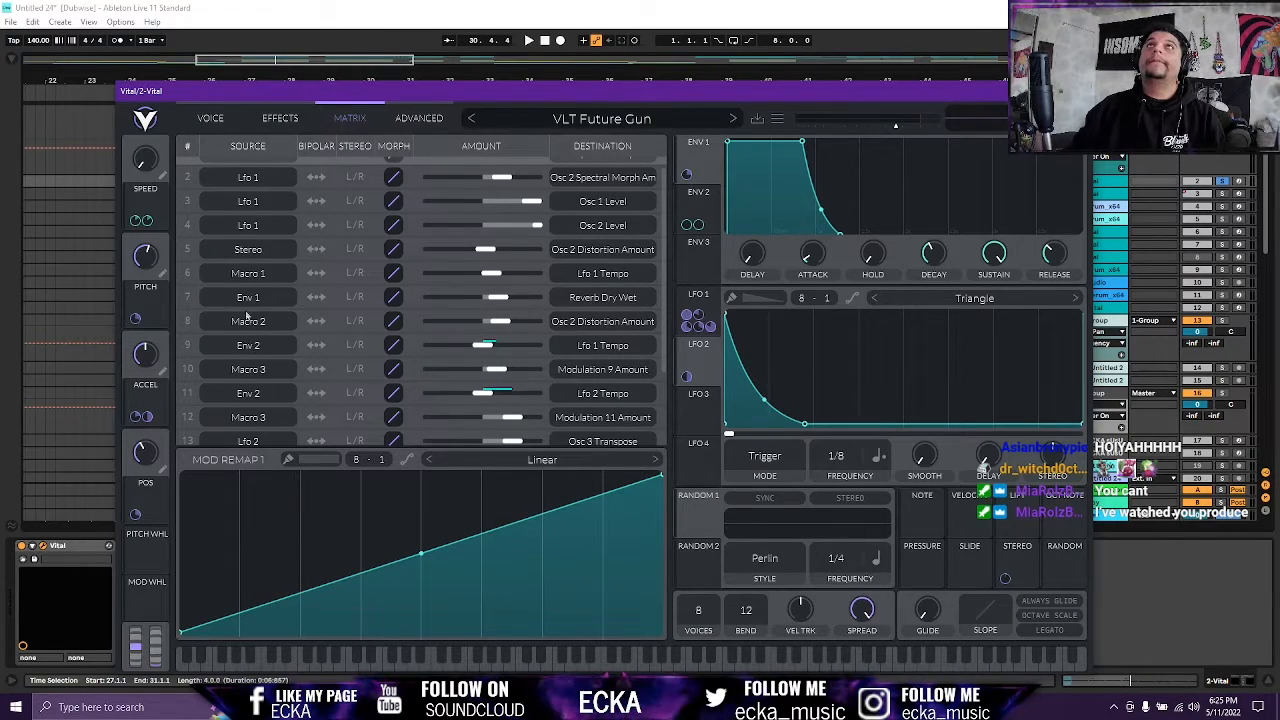
# Try wave frame 36 of Basic Shapes on Vital's oscillator 3 and restore the original sine shape.
pyautogui.click(210, 118)
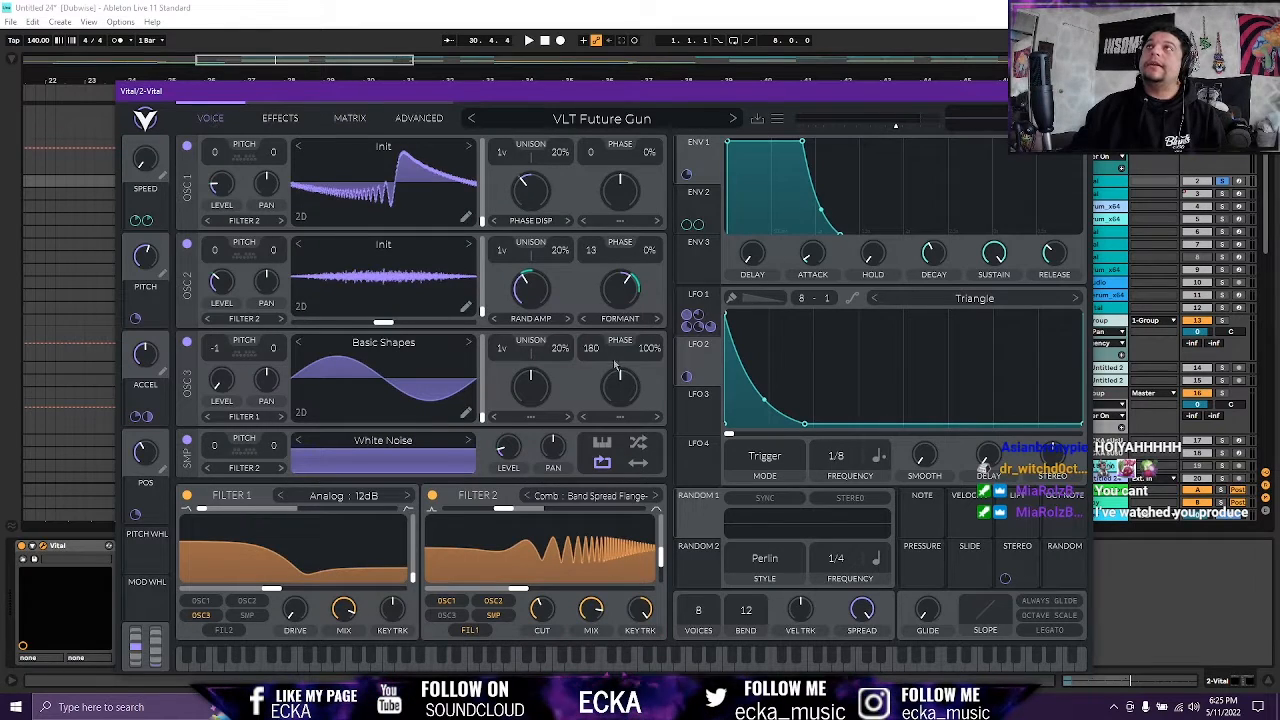
pyautogui.scroll(4, 455, 376)
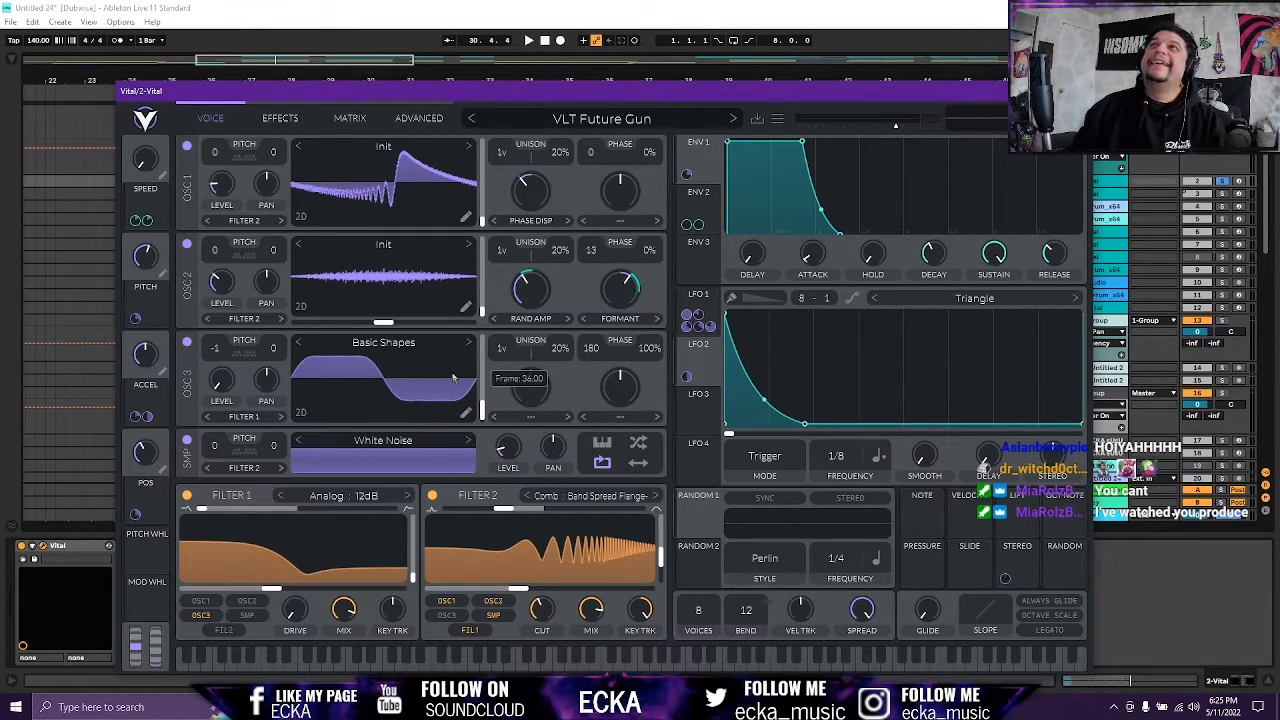
pyautogui.scroll(-1, 444, 398)
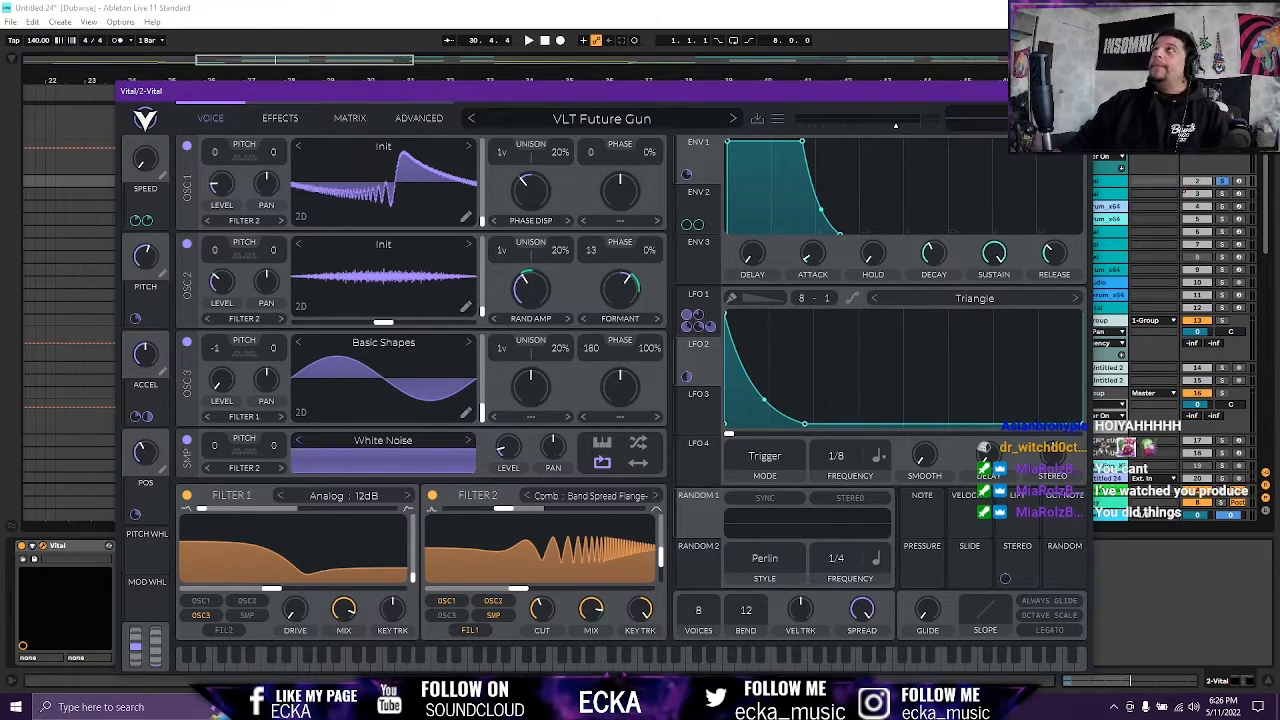
# Close Vital and open the Serum synth with the Machine Gun preset on track 4.
pyautogui.click(1078, 91)
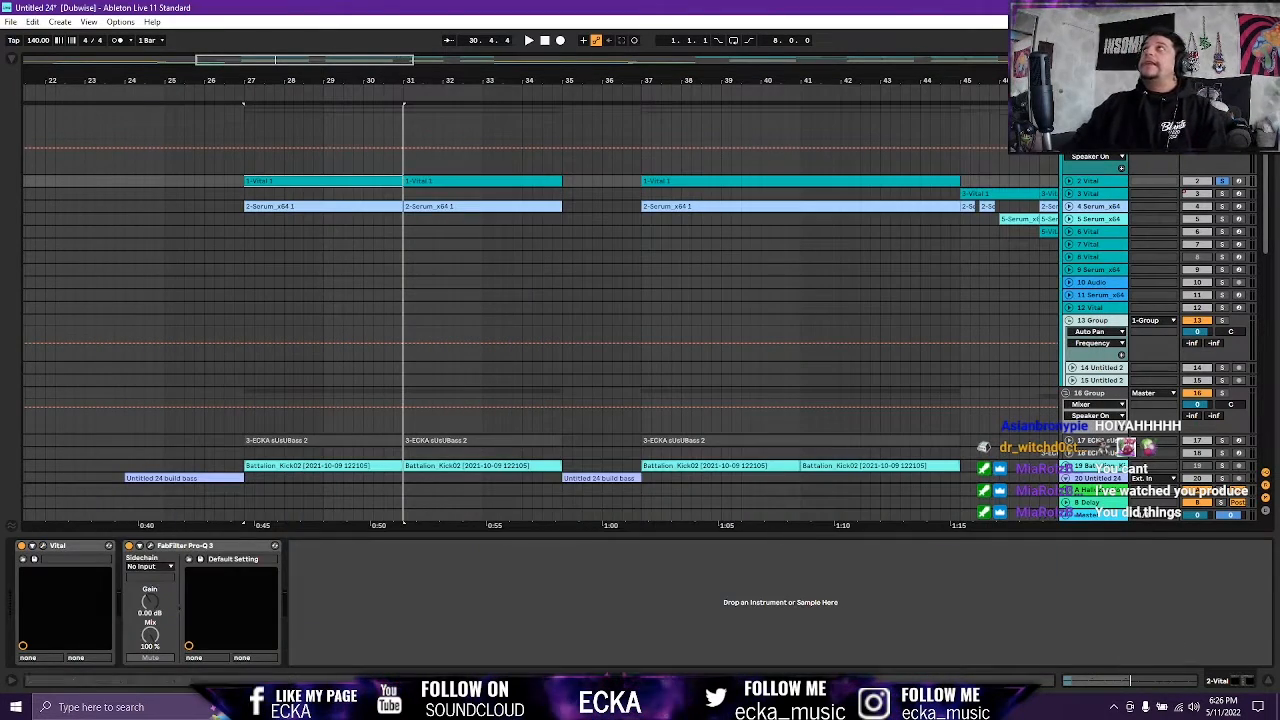
pyautogui.click(266, 206)
pyautogui.click(68, 547)
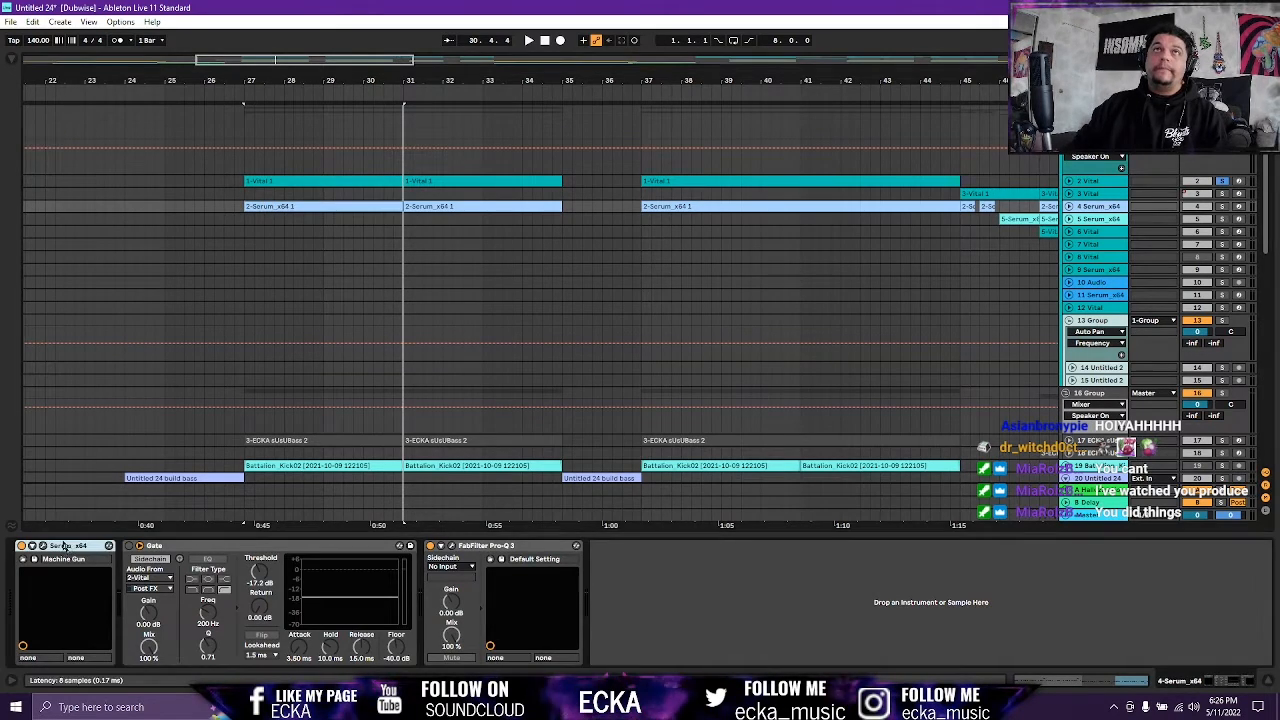
pyautogui.click(42, 546)
pyautogui.rightClick(57, 547)
# Place the Serum window clear of the track controls, solo the Serum track (4) and play its part in the drop.
pyautogui.moveTo(987, 78); pyautogui.dragTo(527, 198)
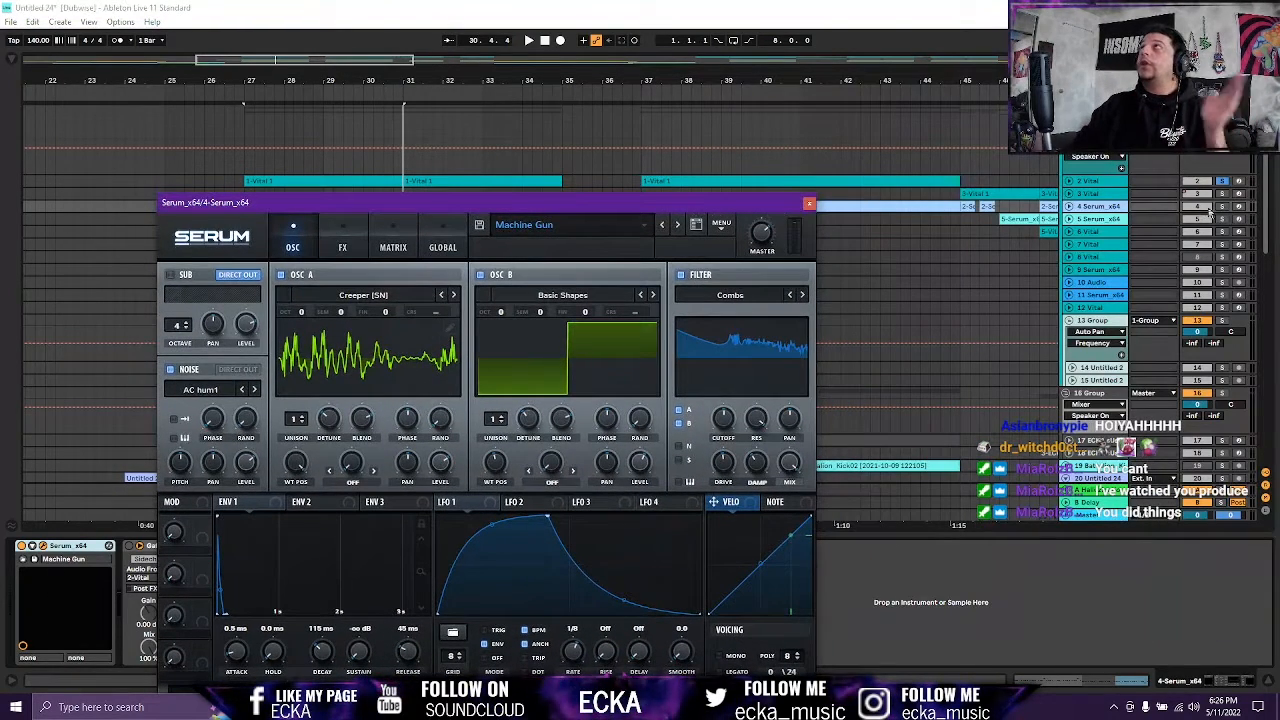
pyautogui.click(1221, 208)
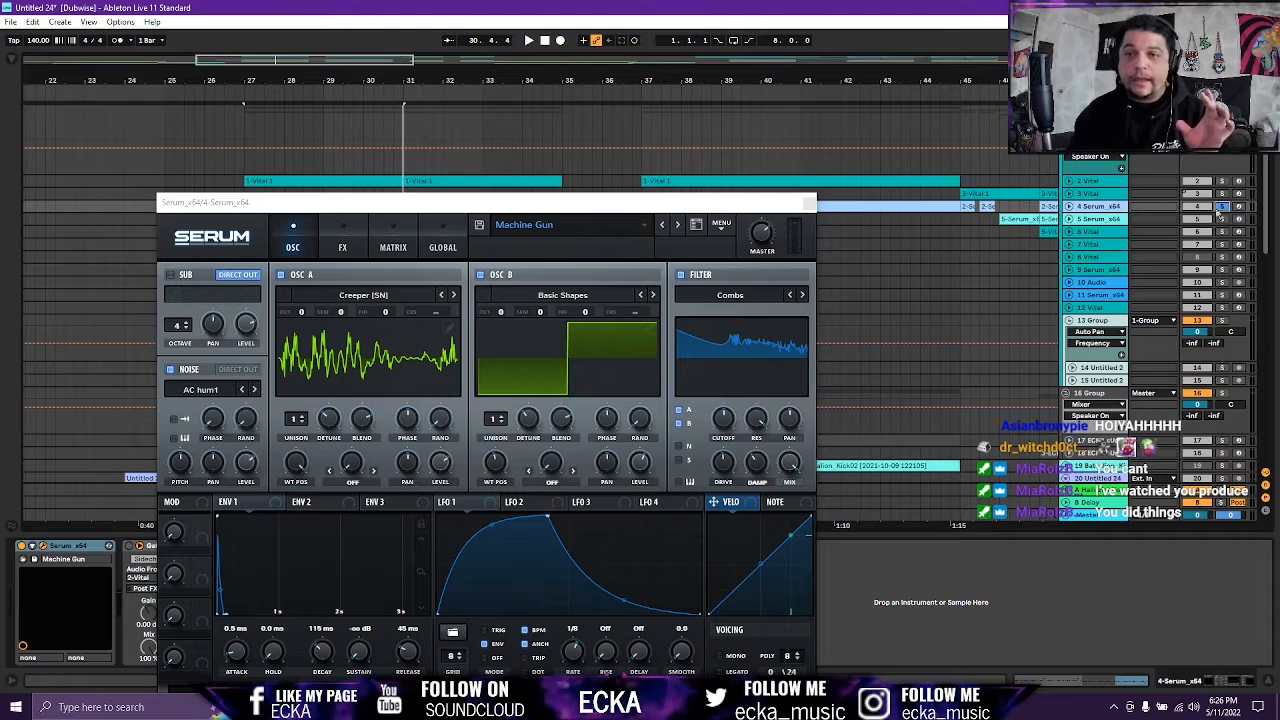
pyautogui.press('space')
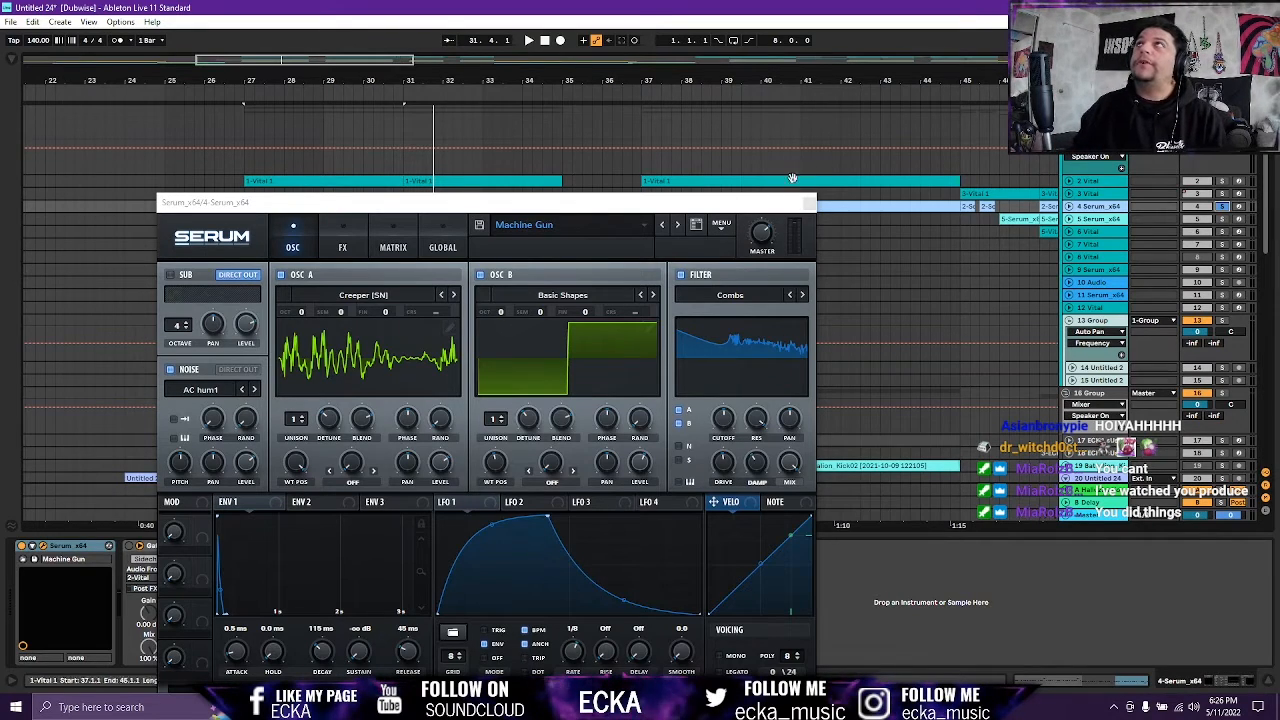
# Close the Serum window and unfold the Vital (2) and Serum (4) tracks to show their clip contents.
pyautogui.click(808, 203)
pyautogui.click(286, 181)
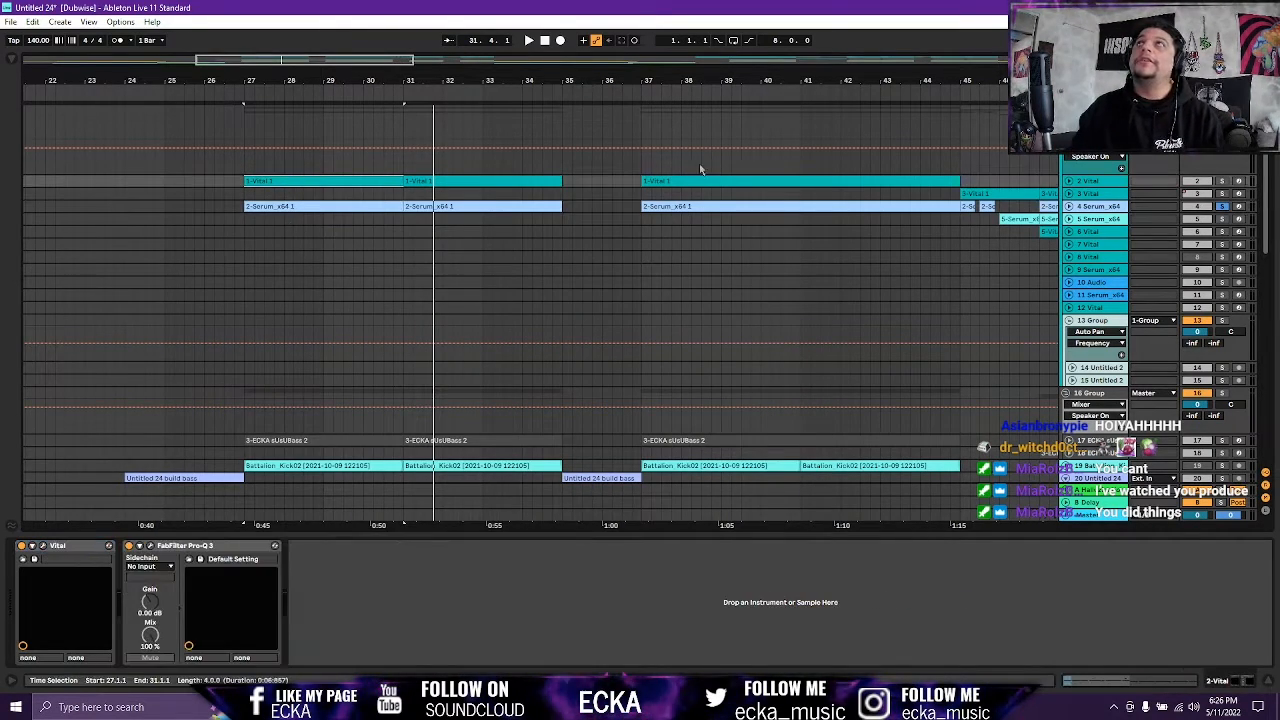
pyautogui.click(1070, 182)
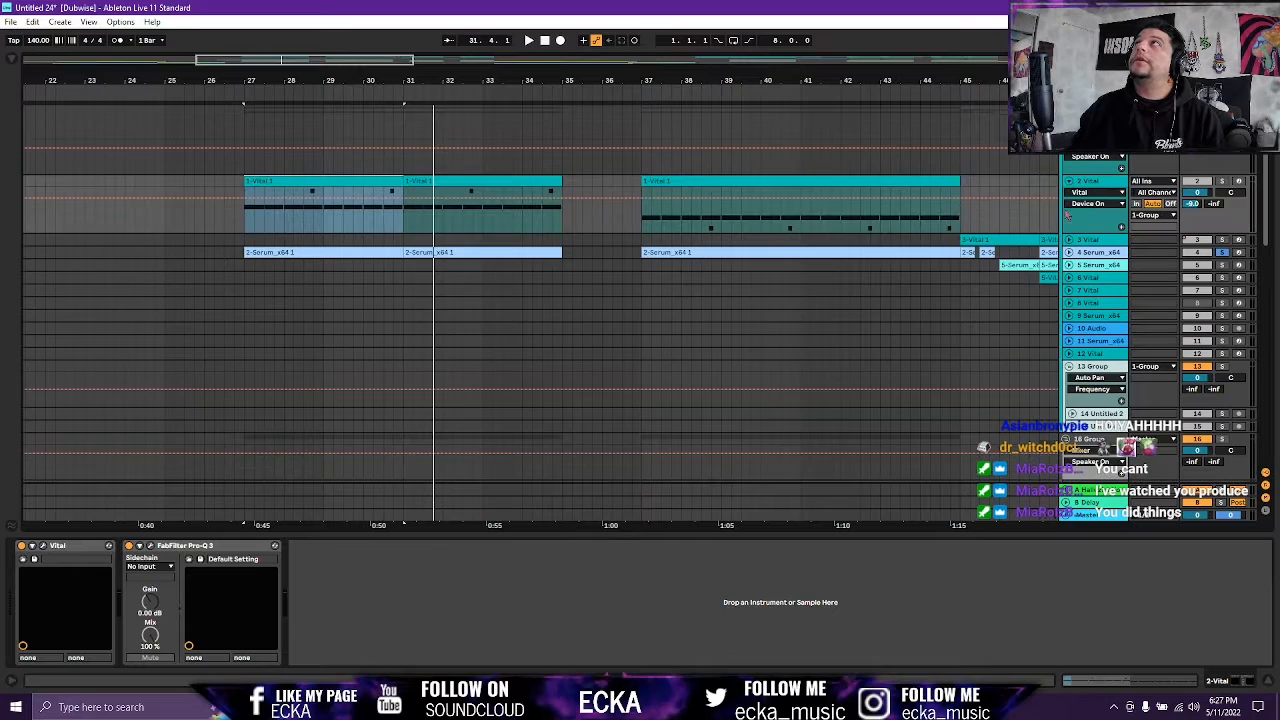
pyautogui.click(1069, 253)
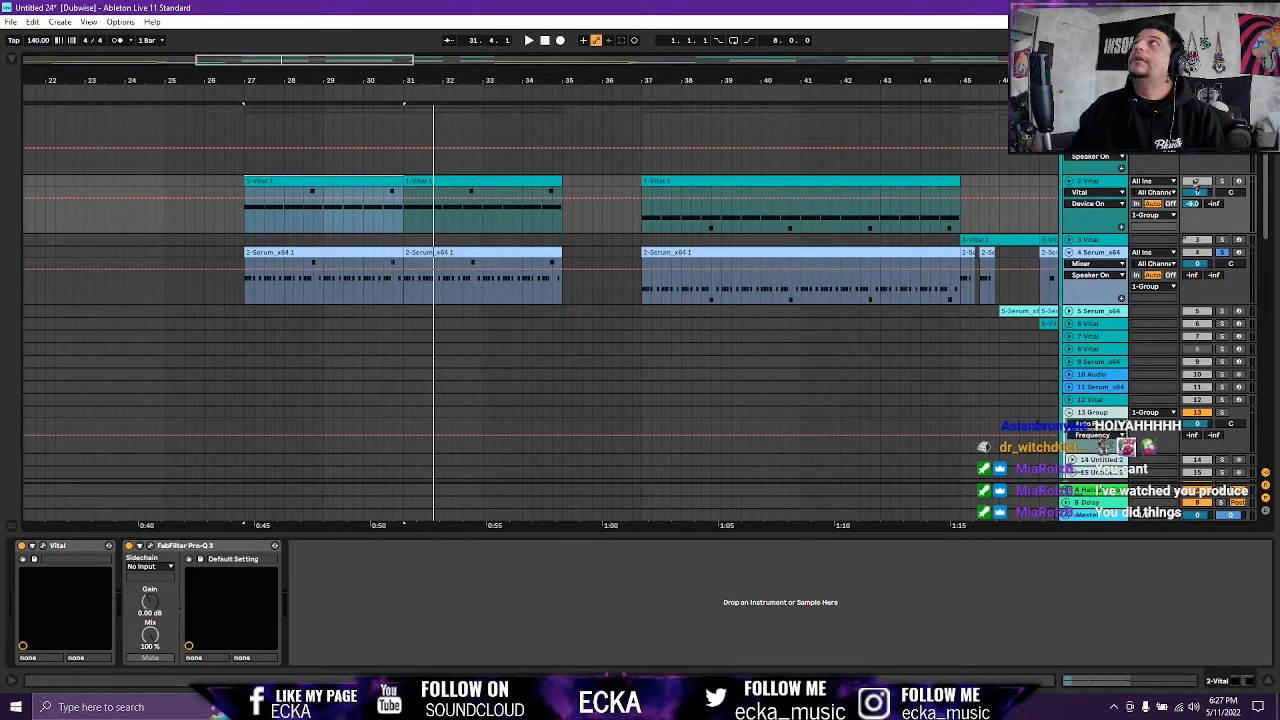
# Play the drop from bar 27 with Vital (2) and Serum (4) soloed, comparing Vital alone with both tracks together.
pyautogui.click(262, 252)
pyautogui.press('space')
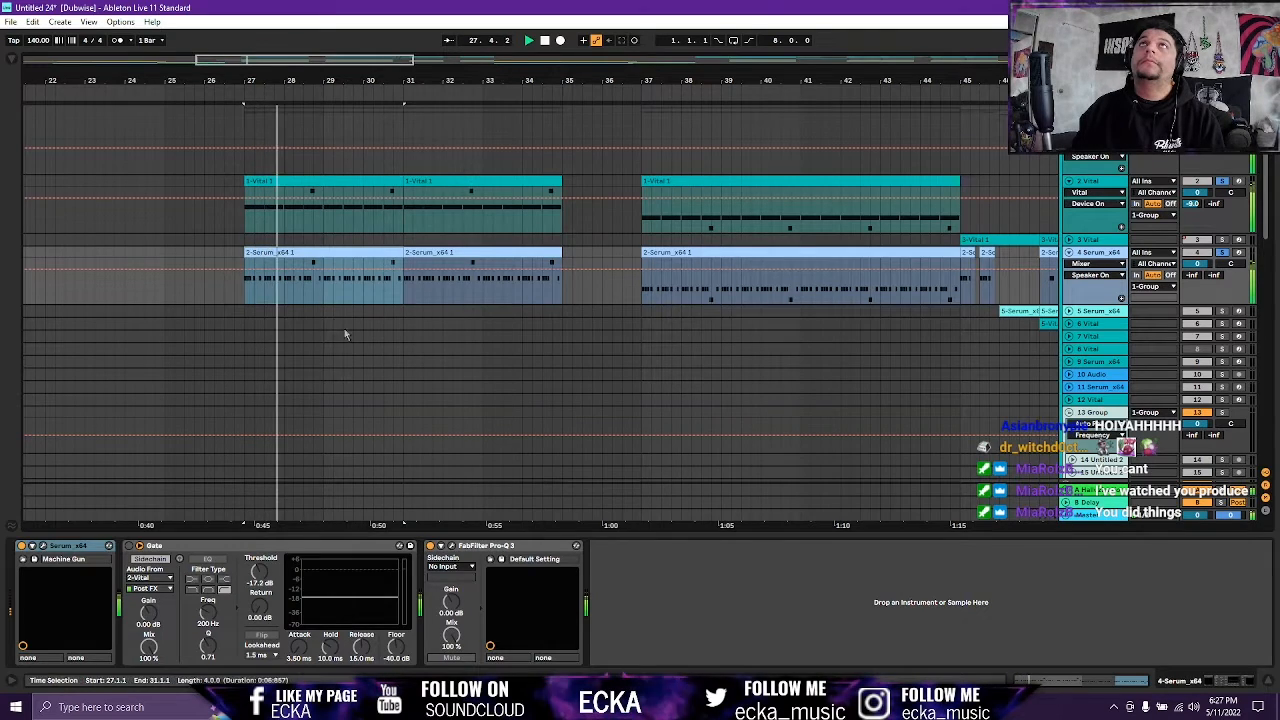
pyautogui.keyDown('ctrl'); pyautogui.click(1222, 183); pyautogui.keyUp('ctrl')
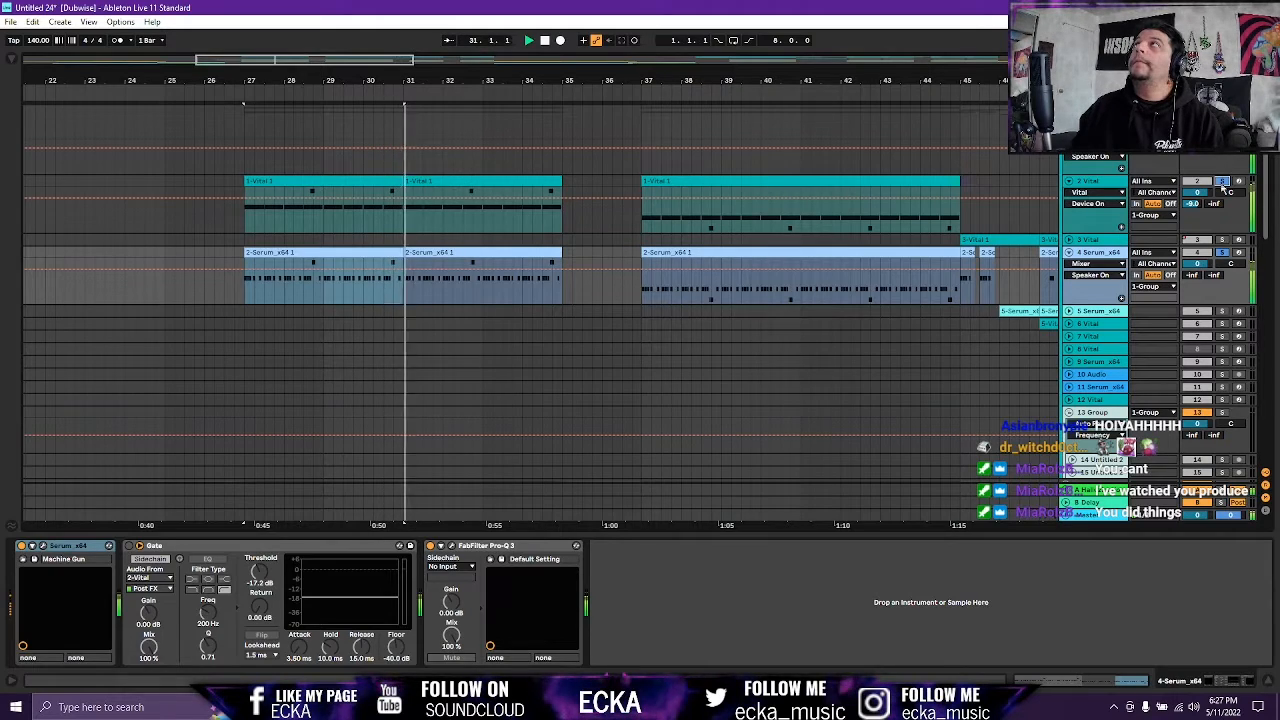
pyautogui.click(1222, 254)
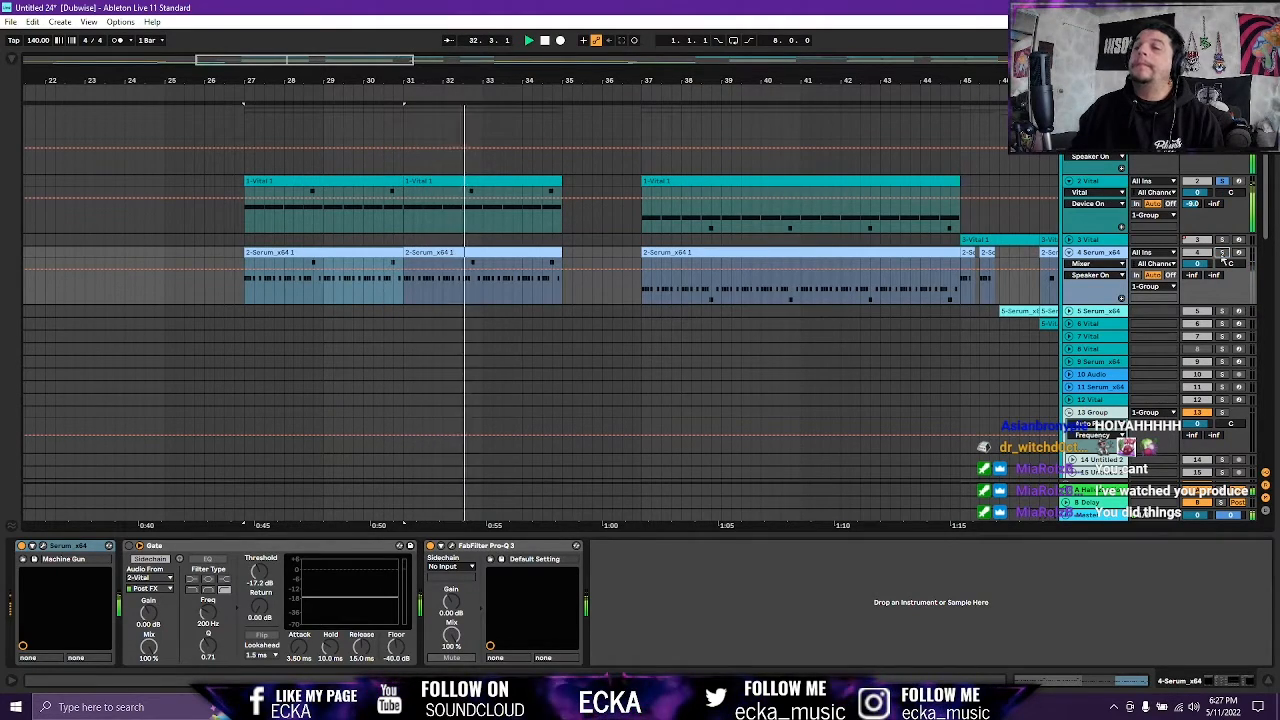
pyautogui.keyDown('ctrl'); pyautogui.click(1222, 255); pyautogui.keyUp('ctrl')
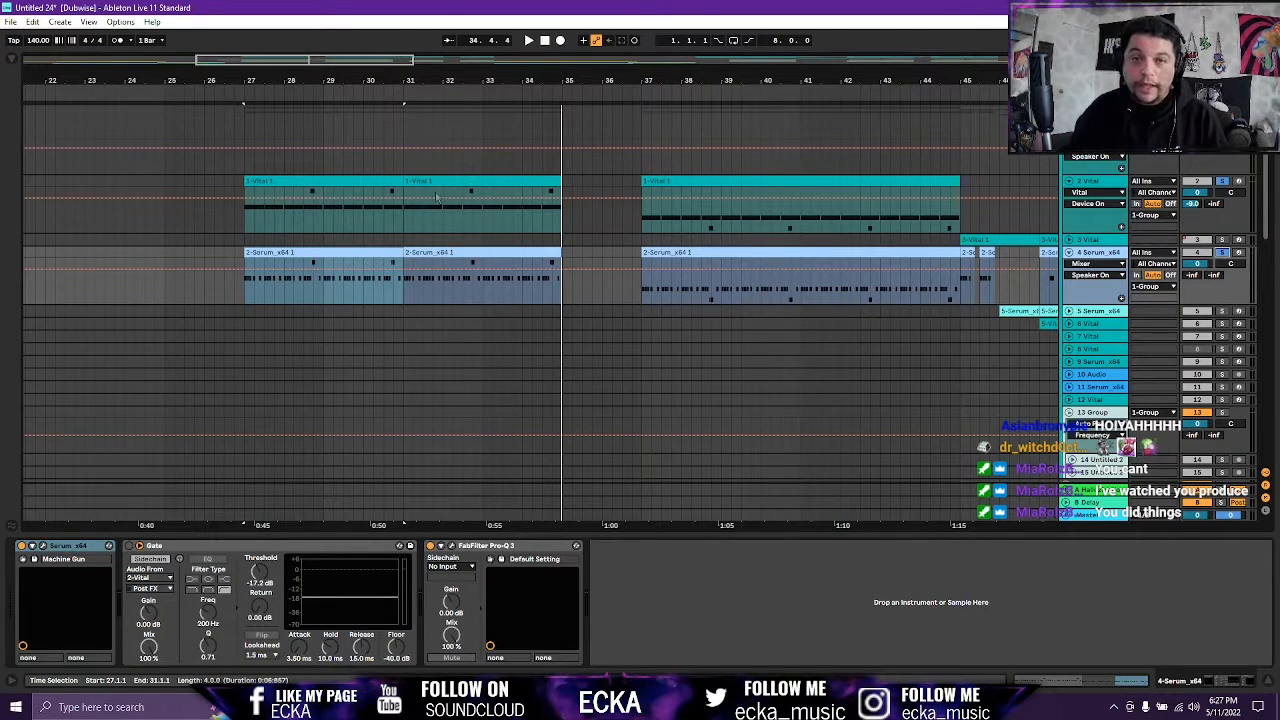
# Review the VLT Future Gun patch in track 2's Vital while playing the soloed drop from bar 27, and close the synth.
pyautogui.click(376, 184)
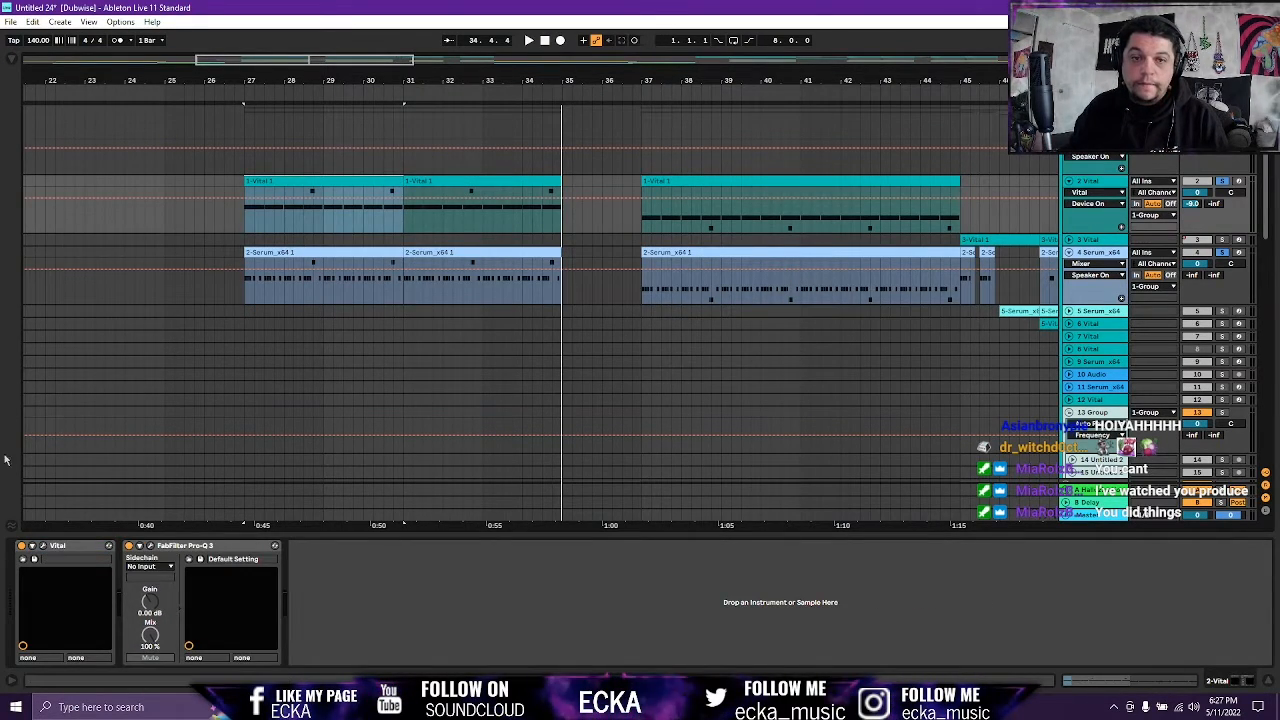
pyautogui.click(48, 548)
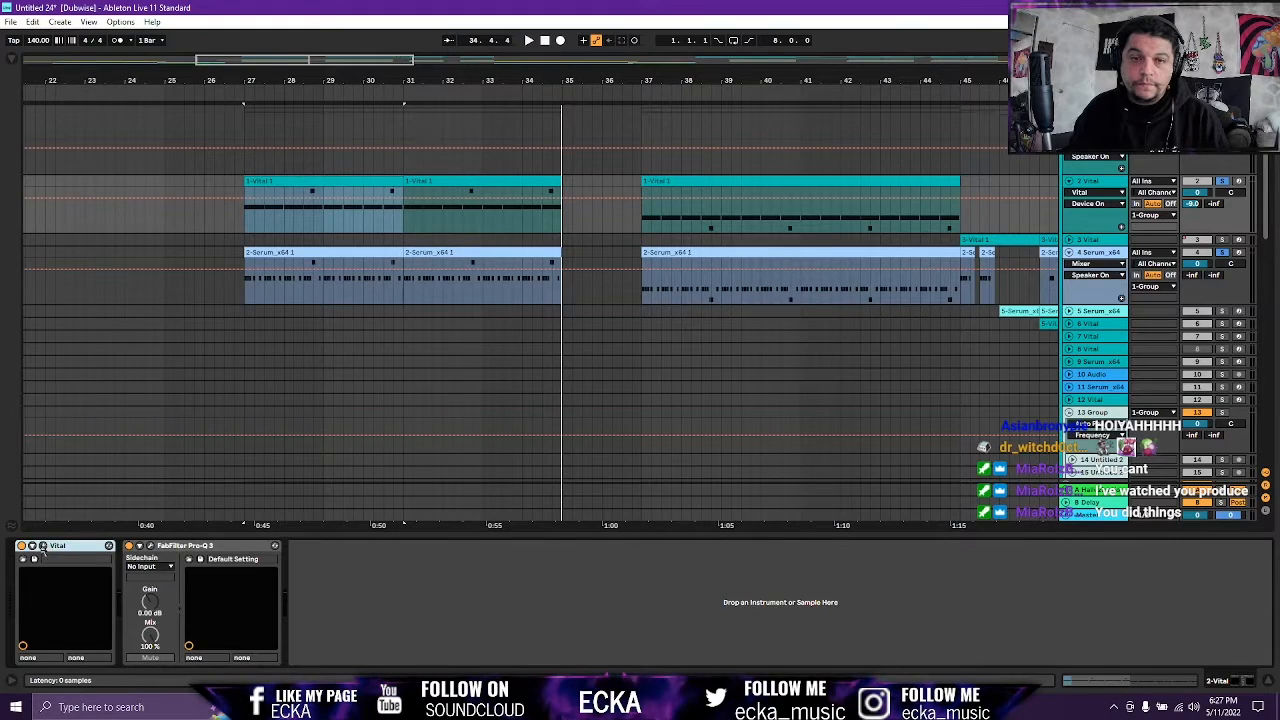
pyautogui.click(43, 547)
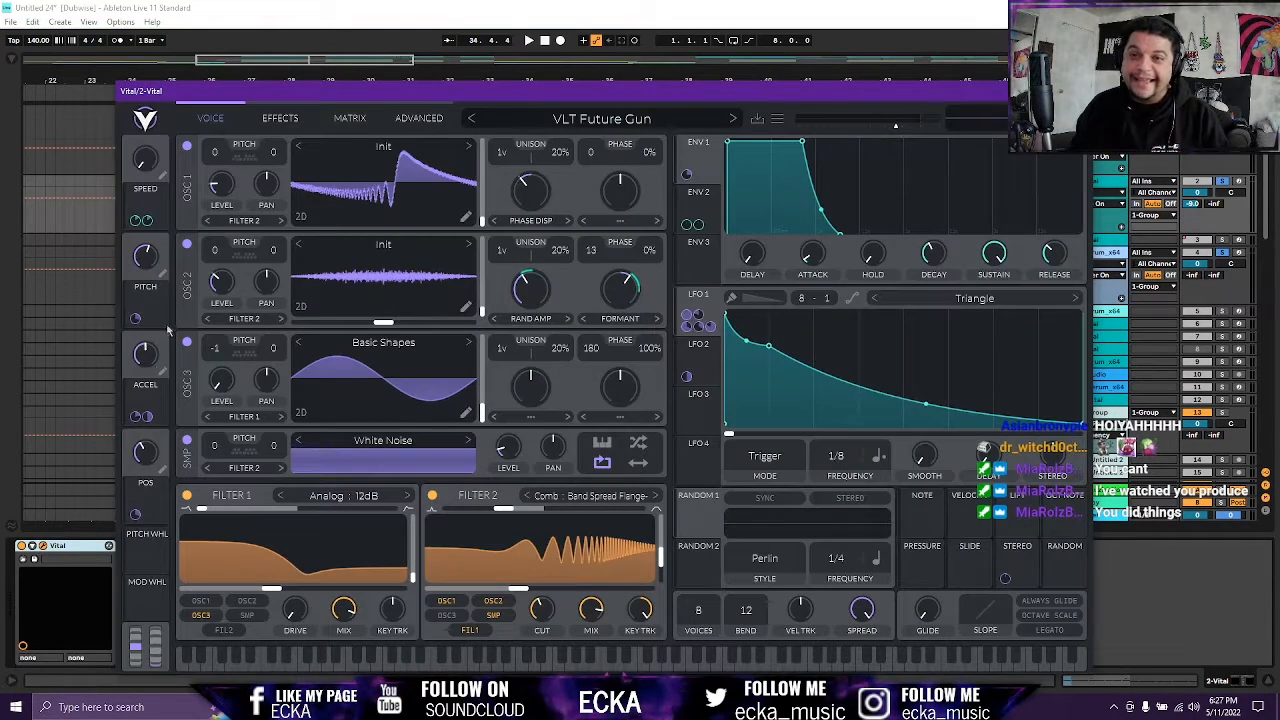
pyautogui.moveTo(478, 98); pyautogui.dragTo(414, 57)
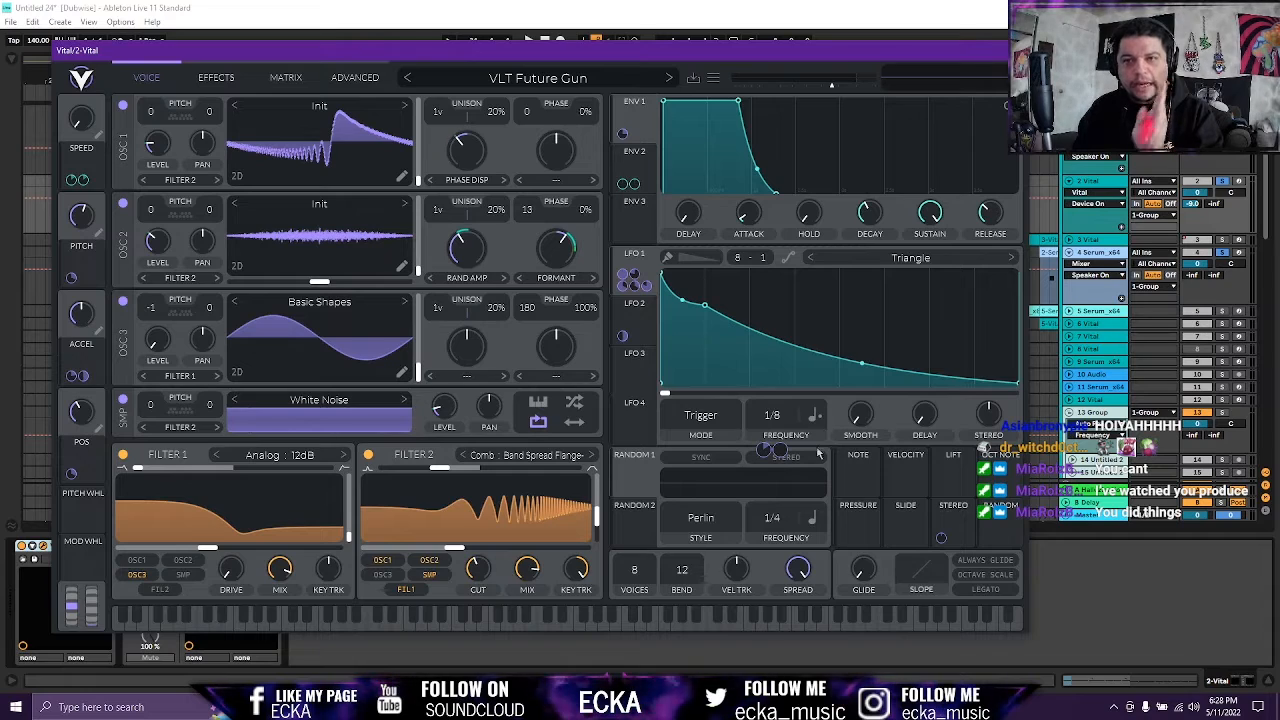
pyautogui.press('space')
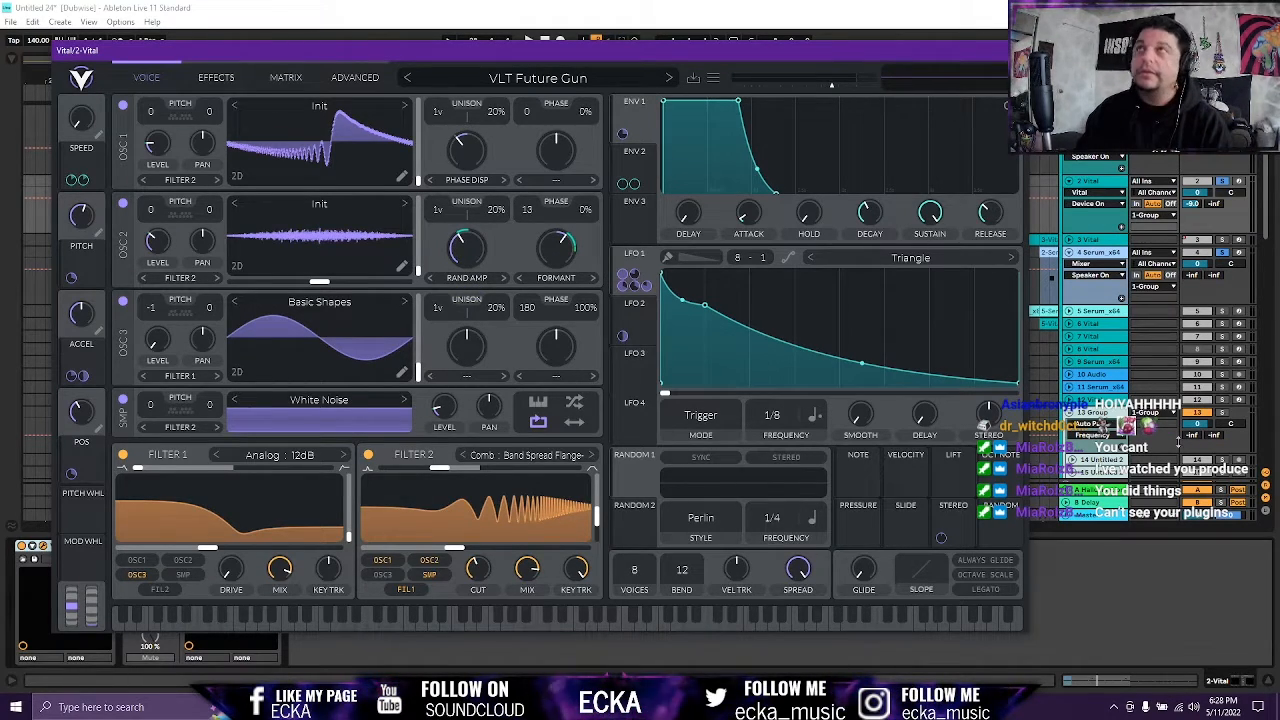
pyautogui.click(1012, 50)
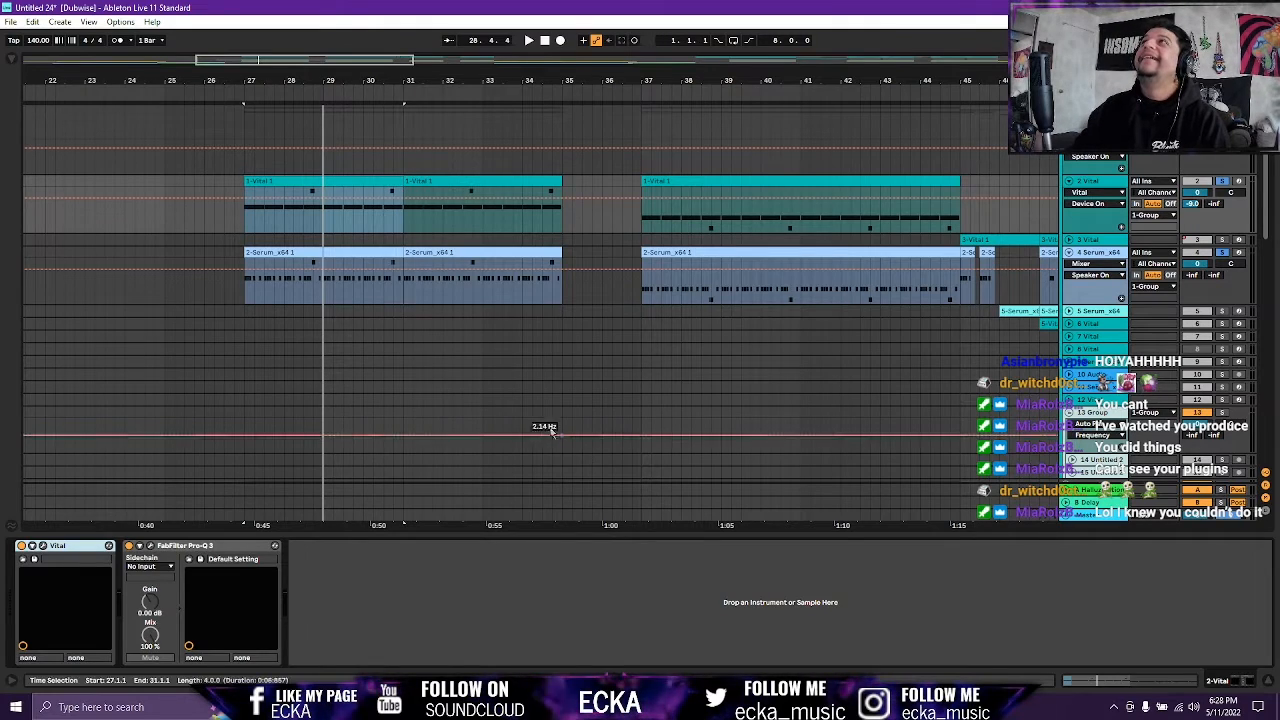
# Examine the Untitled 24 build bass clip at bar 35 and its FabFilter Pro-Q 3 frequency automation on track 20.
pyautogui.scroll(-5, 606, 338)
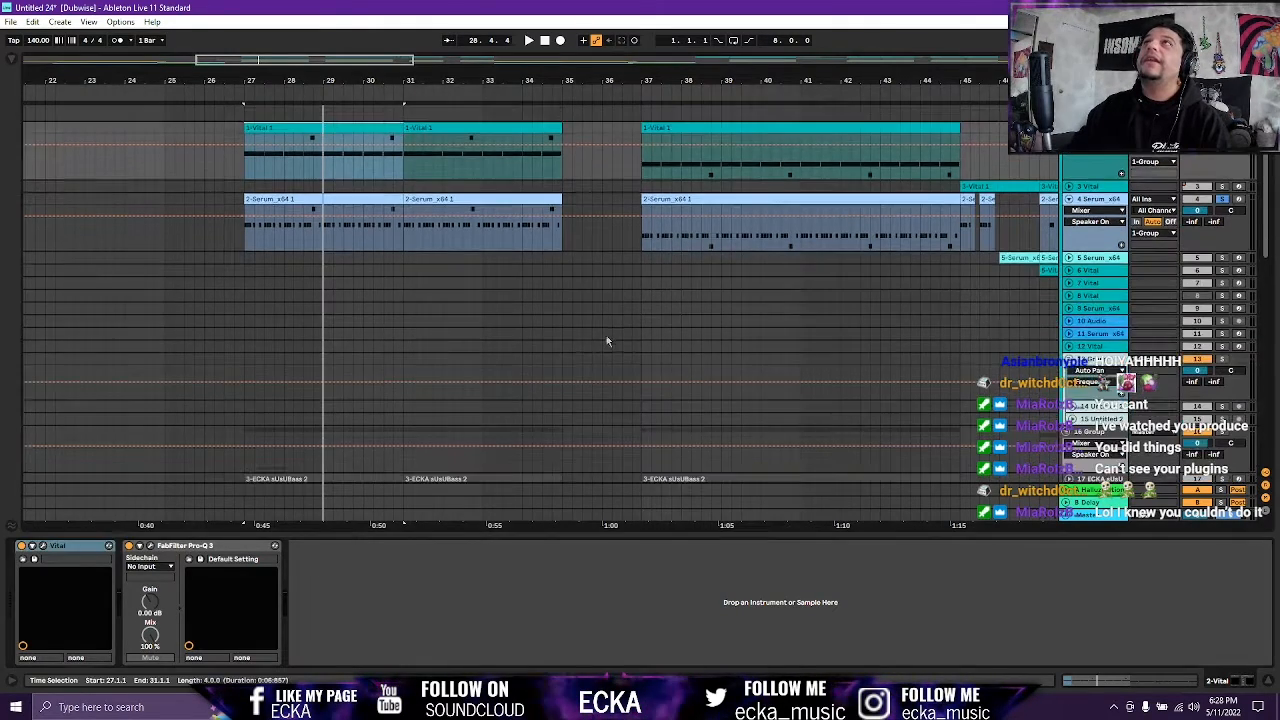
pyautogui.scroll(-3, 594, 341)
pyautogui.click(626, 378)
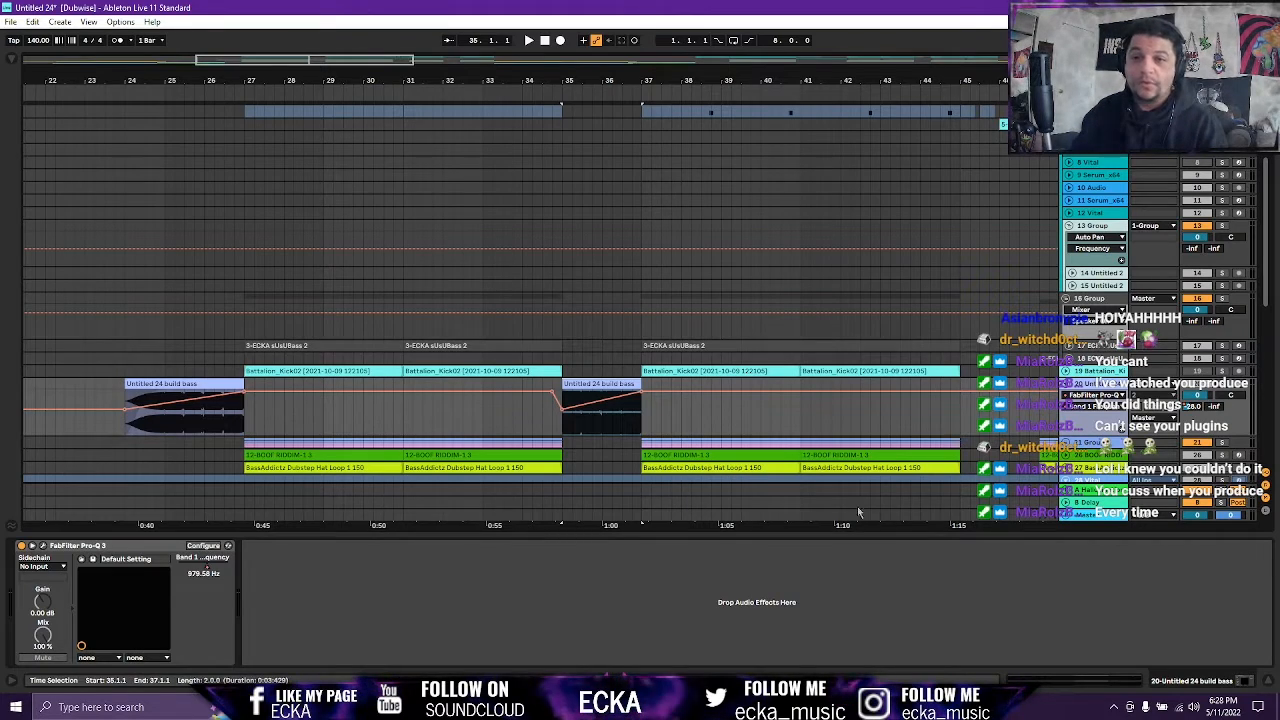
pyautogui.click(581, 380)
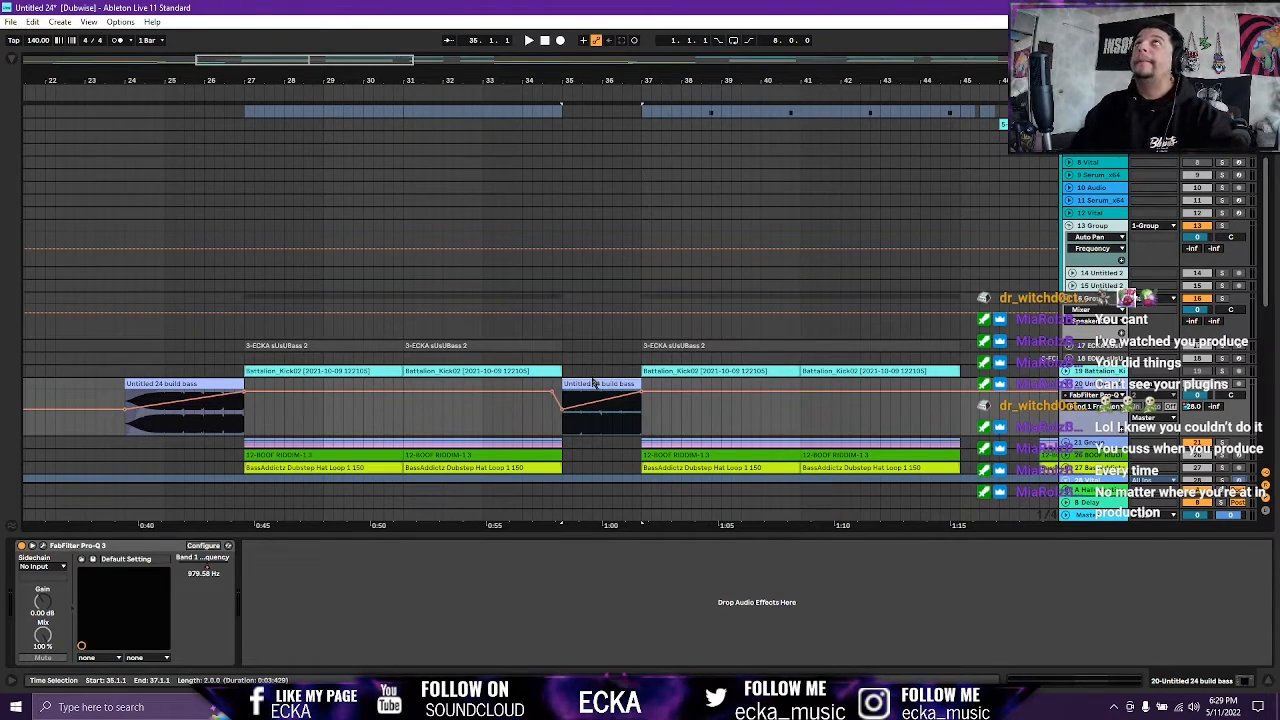
# Inspect the MIDI notes of track 2's Vital clips at bars 31 and 37.
pyautogui.scroll(5, 586, 388)
pyautogui.scroll(1, 588, 393)
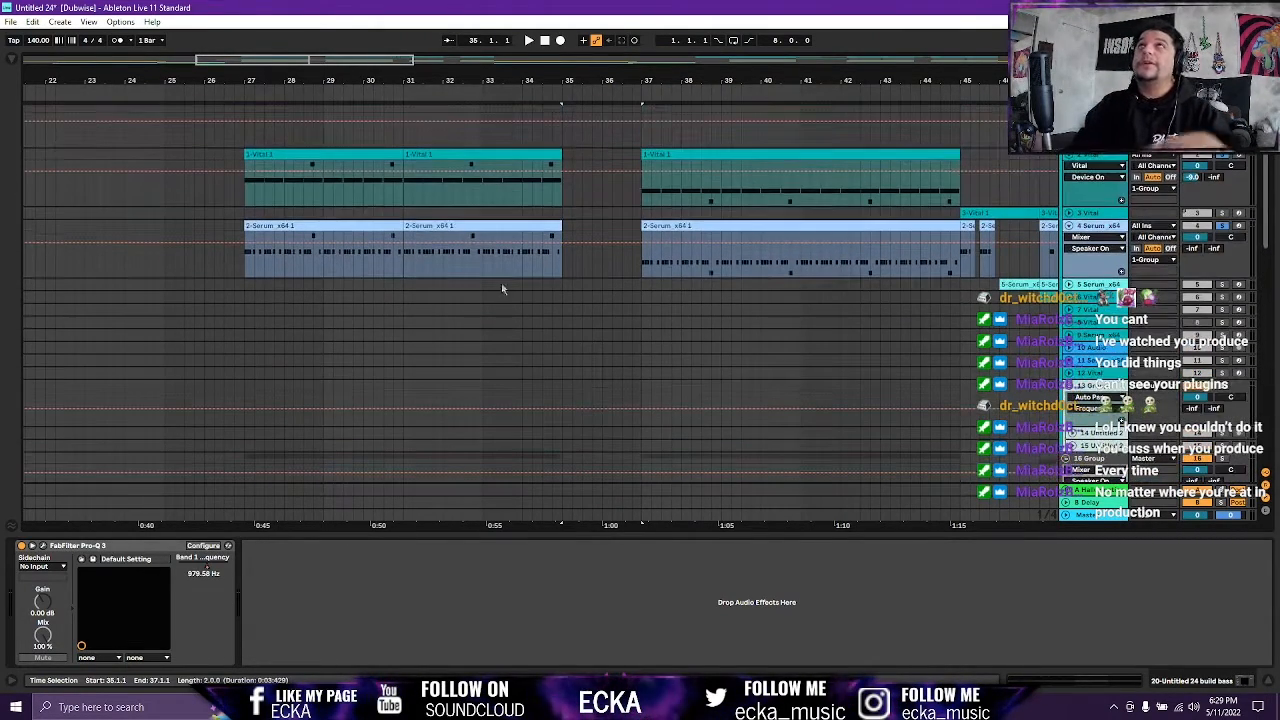
pyautogui.click(506, 154)
pyautogui.doubleClick(506, 154)
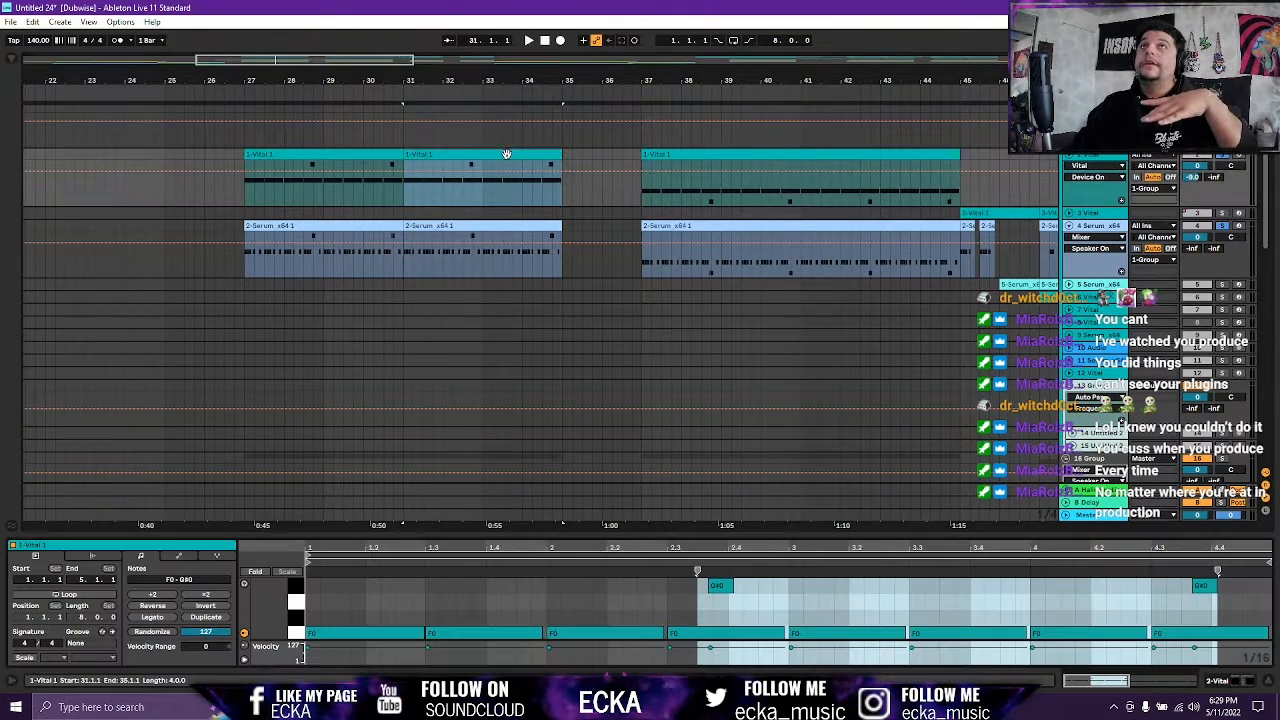
pyautogui.click(320, 646)
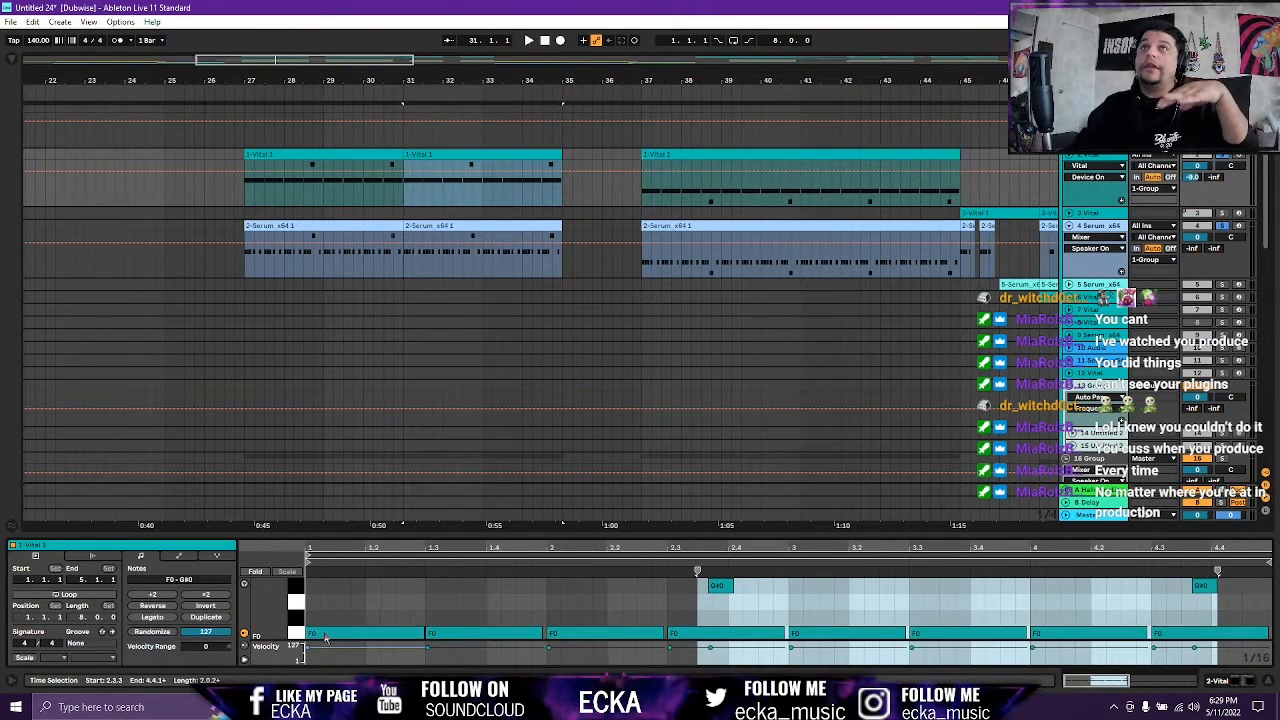
pyautogui.click(662, 152)
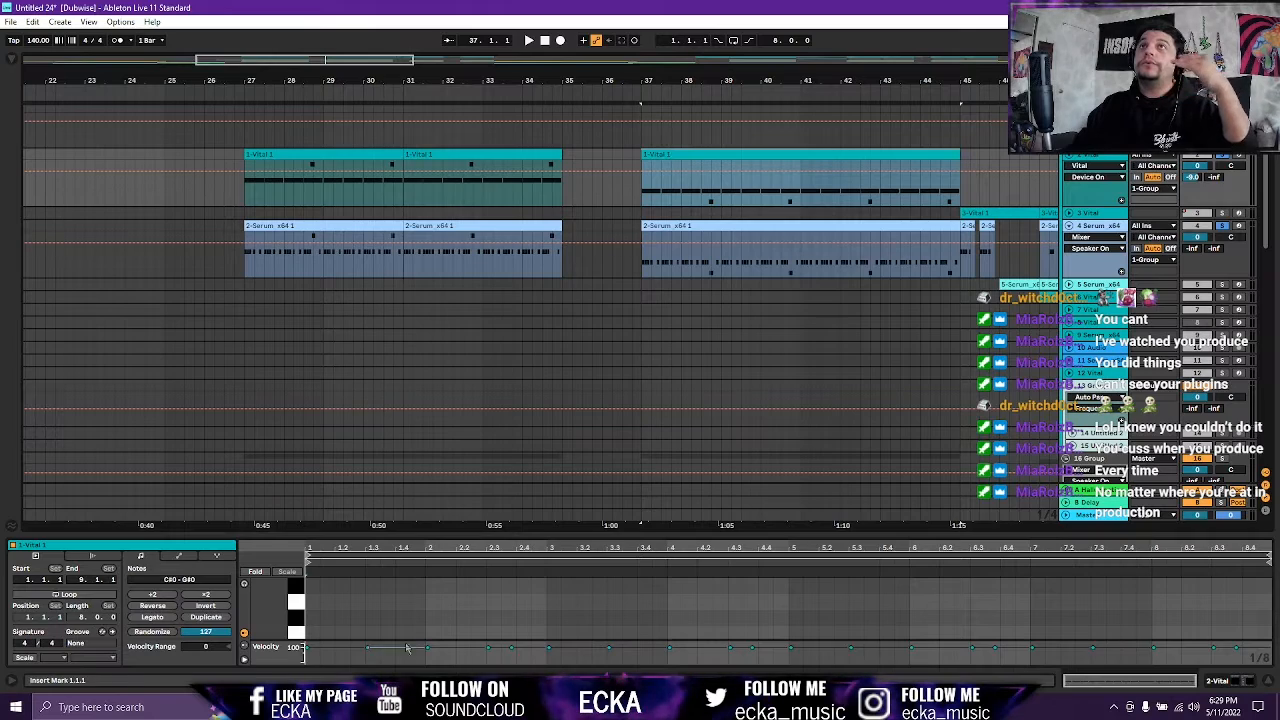
pyautogui.scroll(-2, 364, 609)
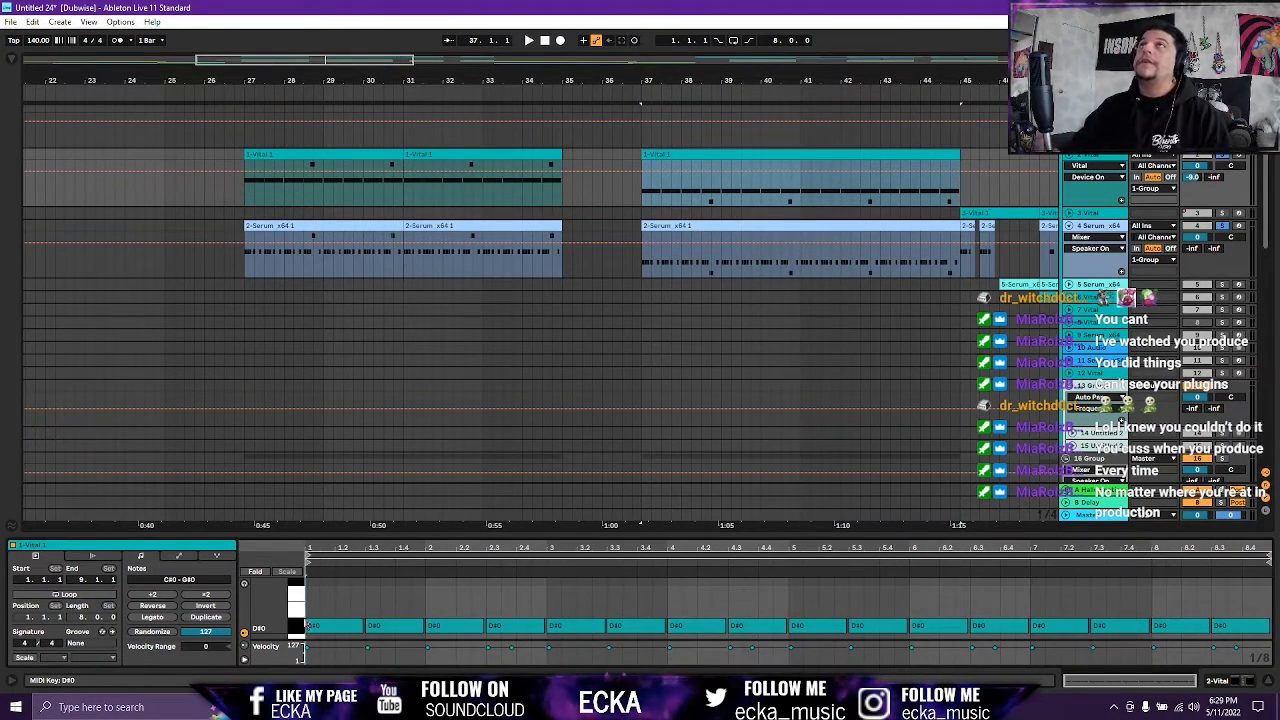
# Play the Untitled 24 build bass clip at bar 35 and compare it with the earlier one at bar 24.
pyautogui.scroll(-5, 690, 428)
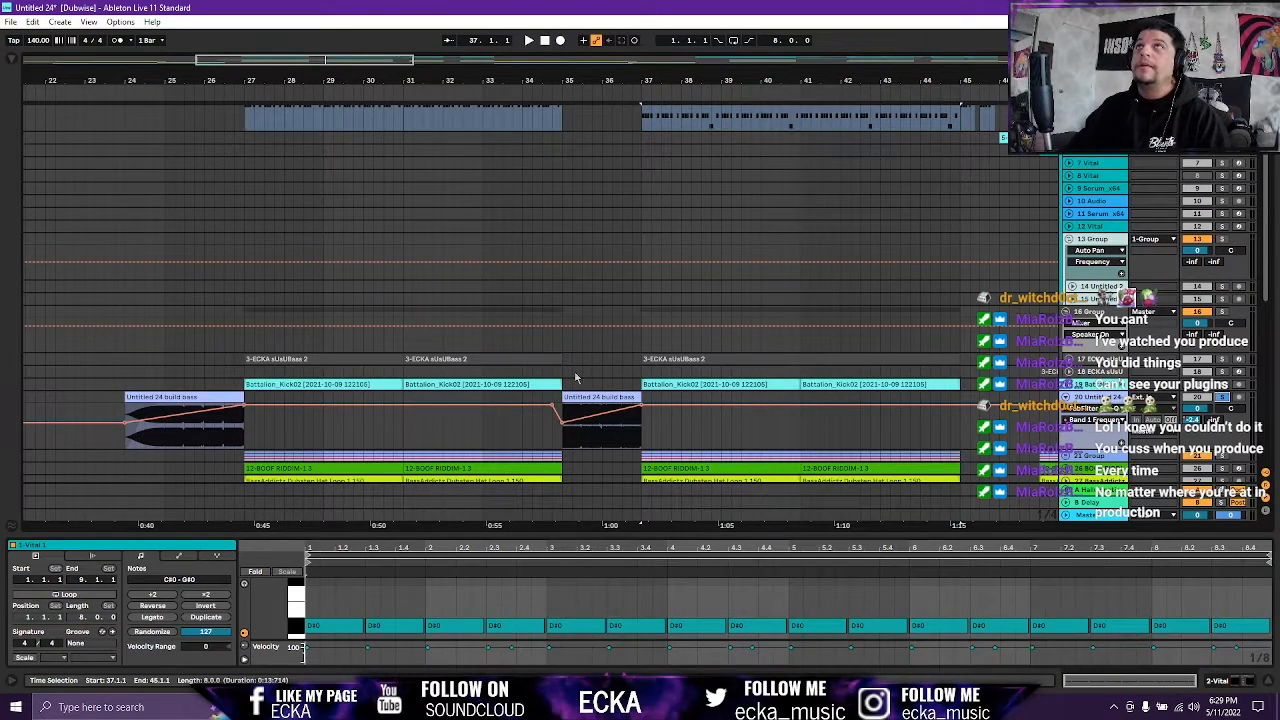
pyautogui.click(584, 397)
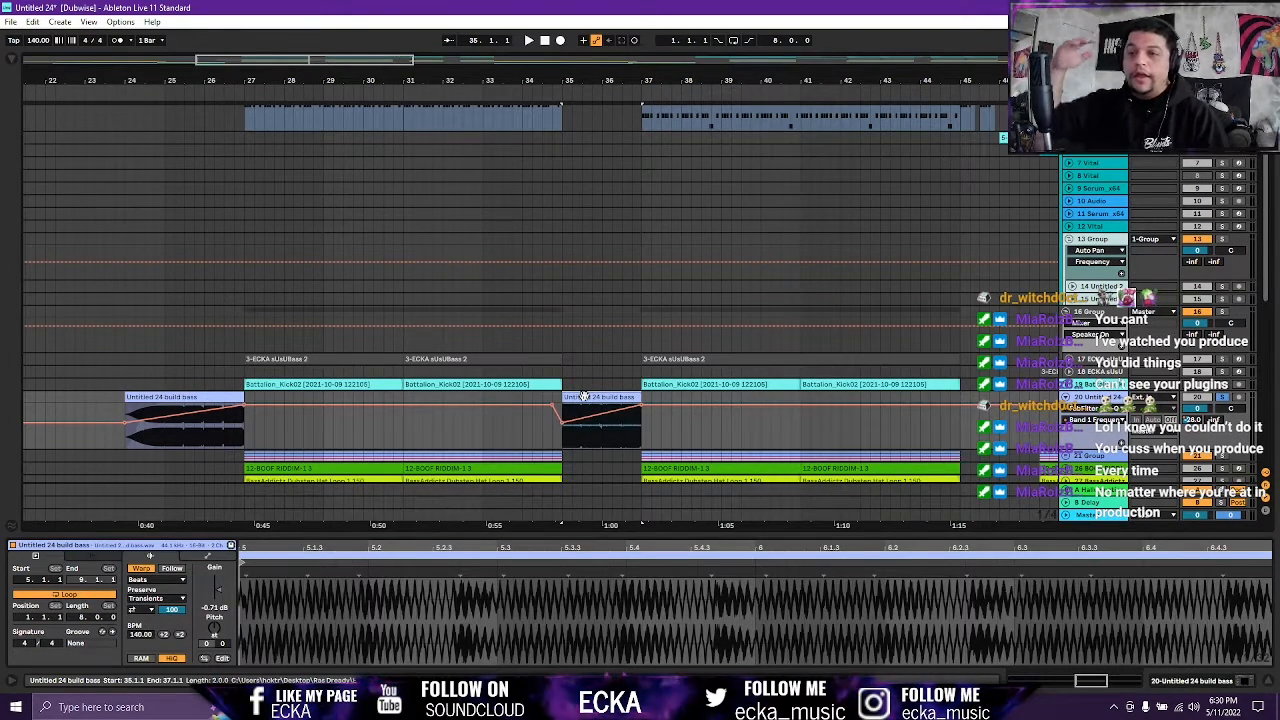
pyautogui.press('space')
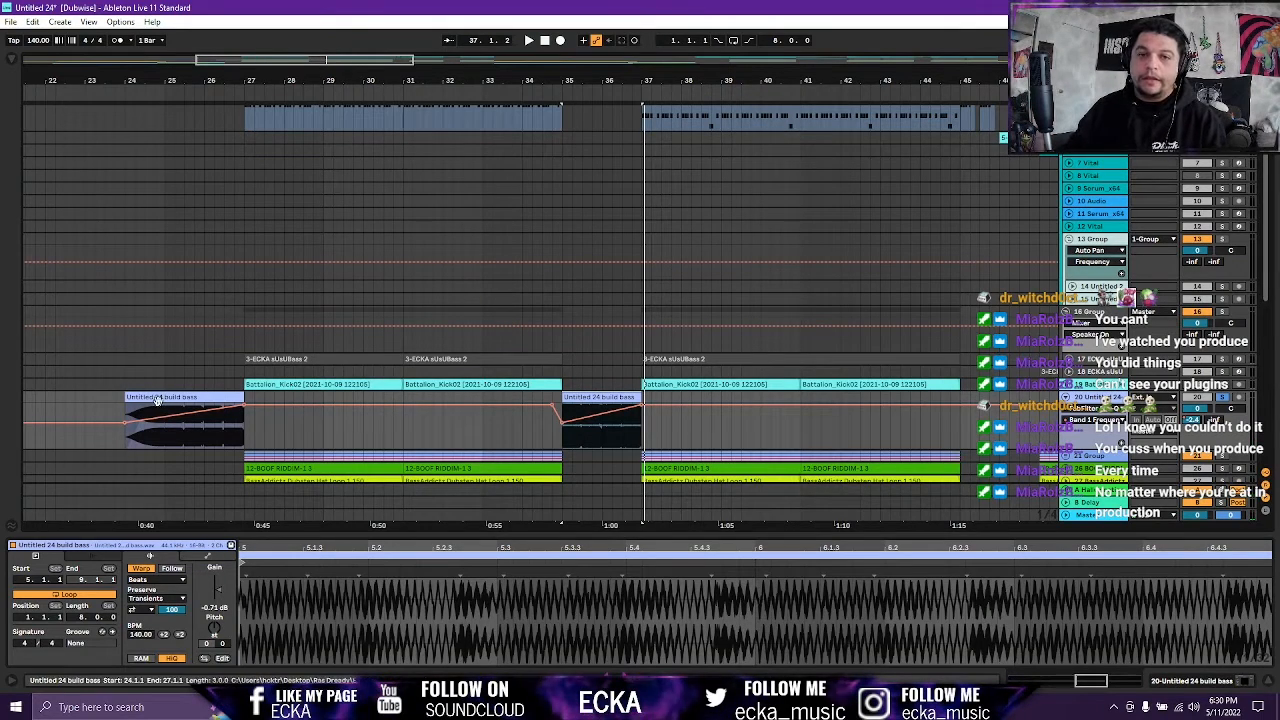
pyautogui.click(157, 447)
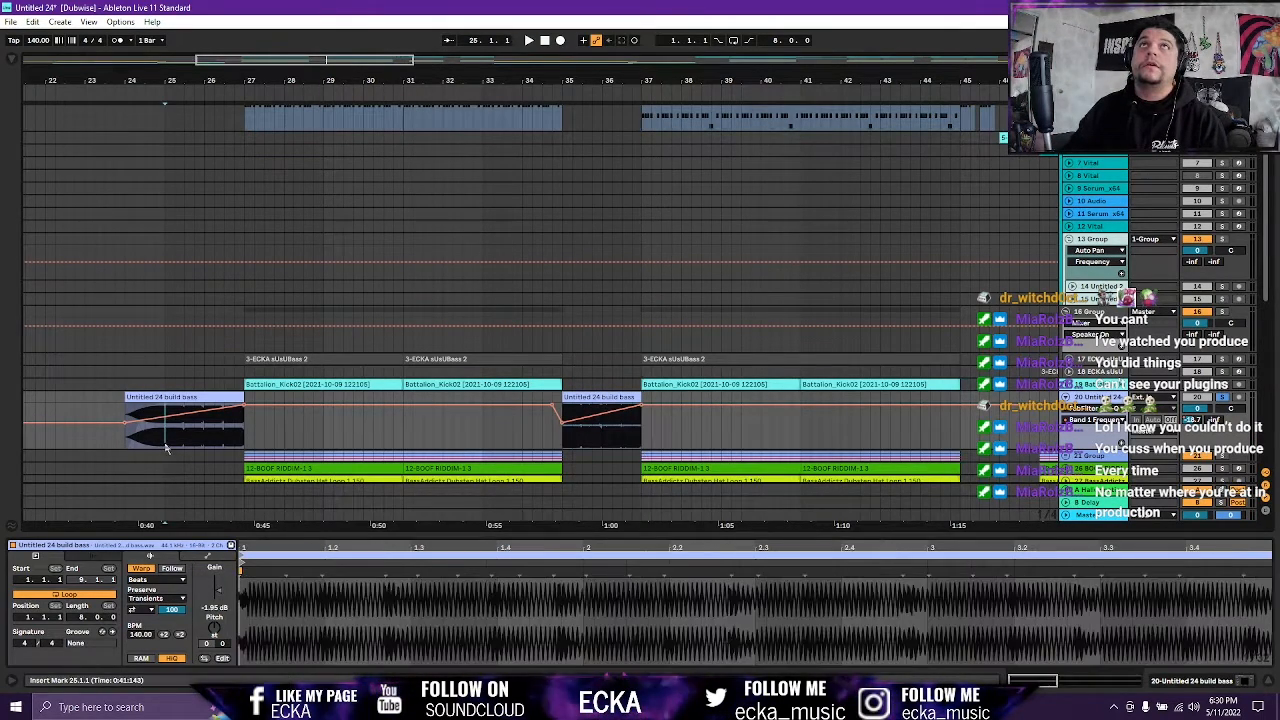
# Play the build bass fill from bar 35, and play the drop with no tracks soloed from the Vital clip at bar 31.
pyautogui.click(562, 441)
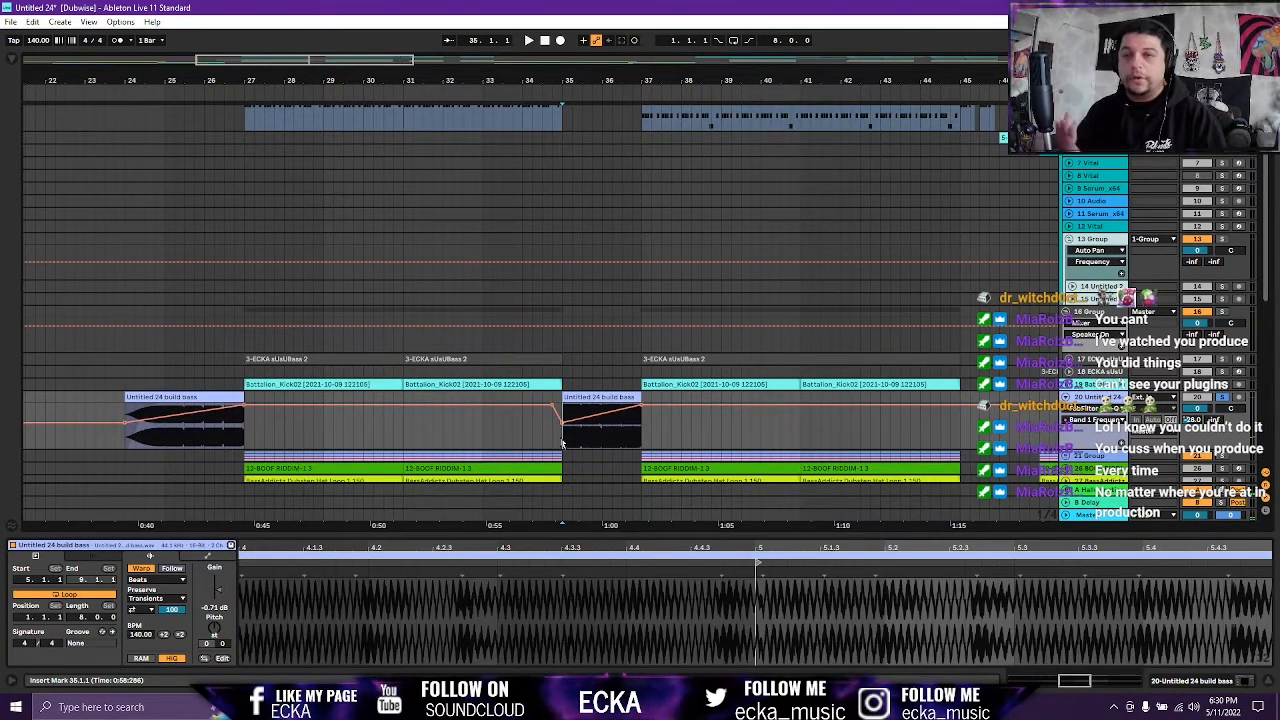
pyautogui.press('space')
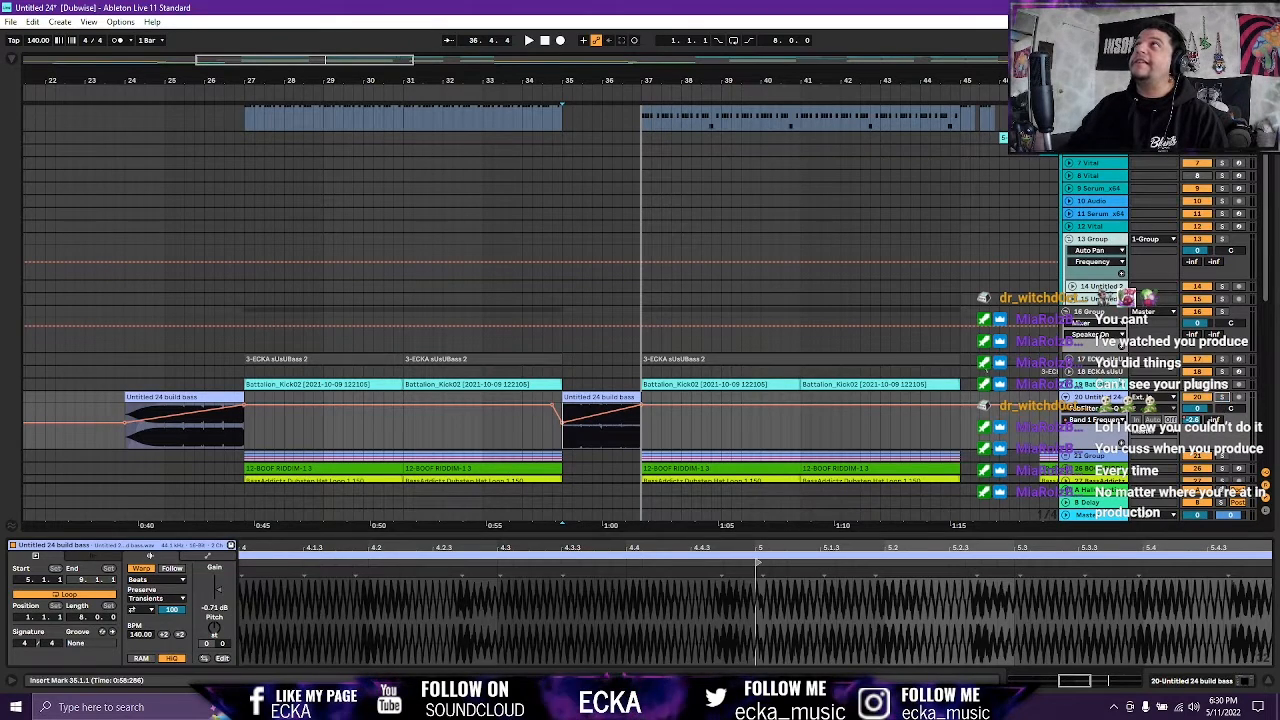
pyautogui.scroll(5, 516, 261)
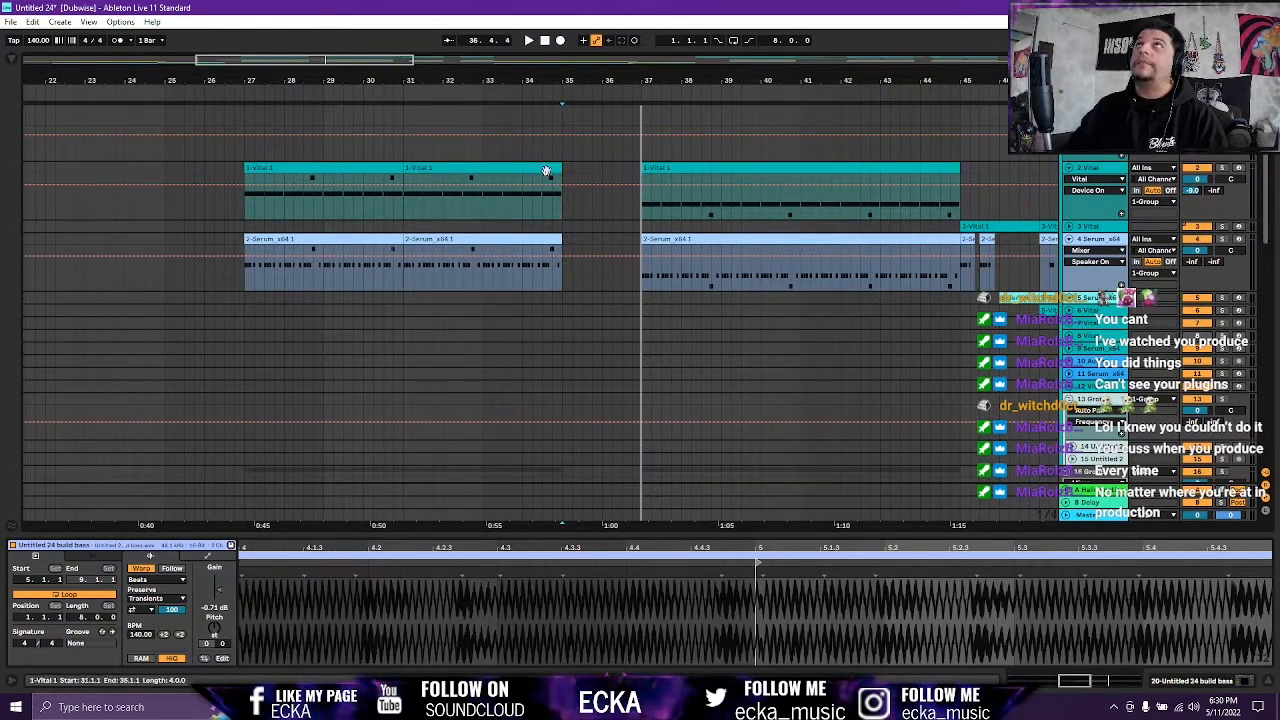
pyautogui.click(463, 172)
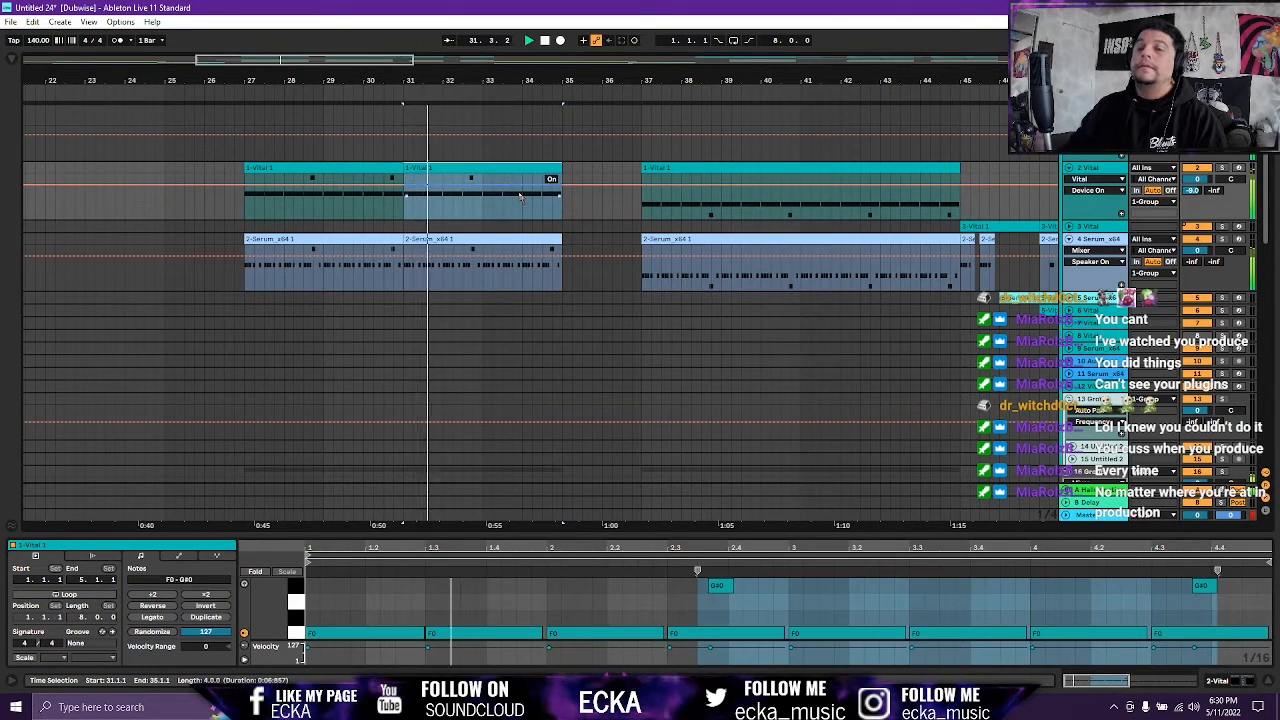
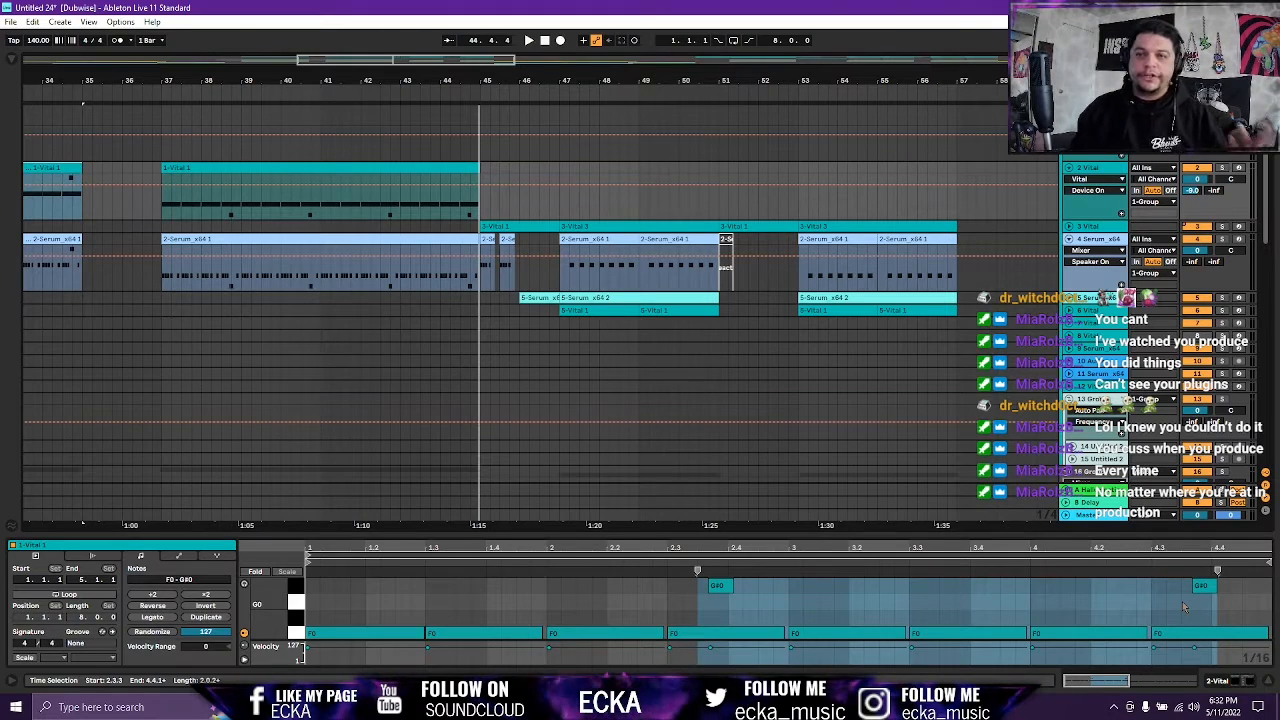
# Open track 3's Vital with the VLT Future Gun preset, place it clear of the track controls, and examine the LFO 1 frequency.
pyautogui.click(496, 229)
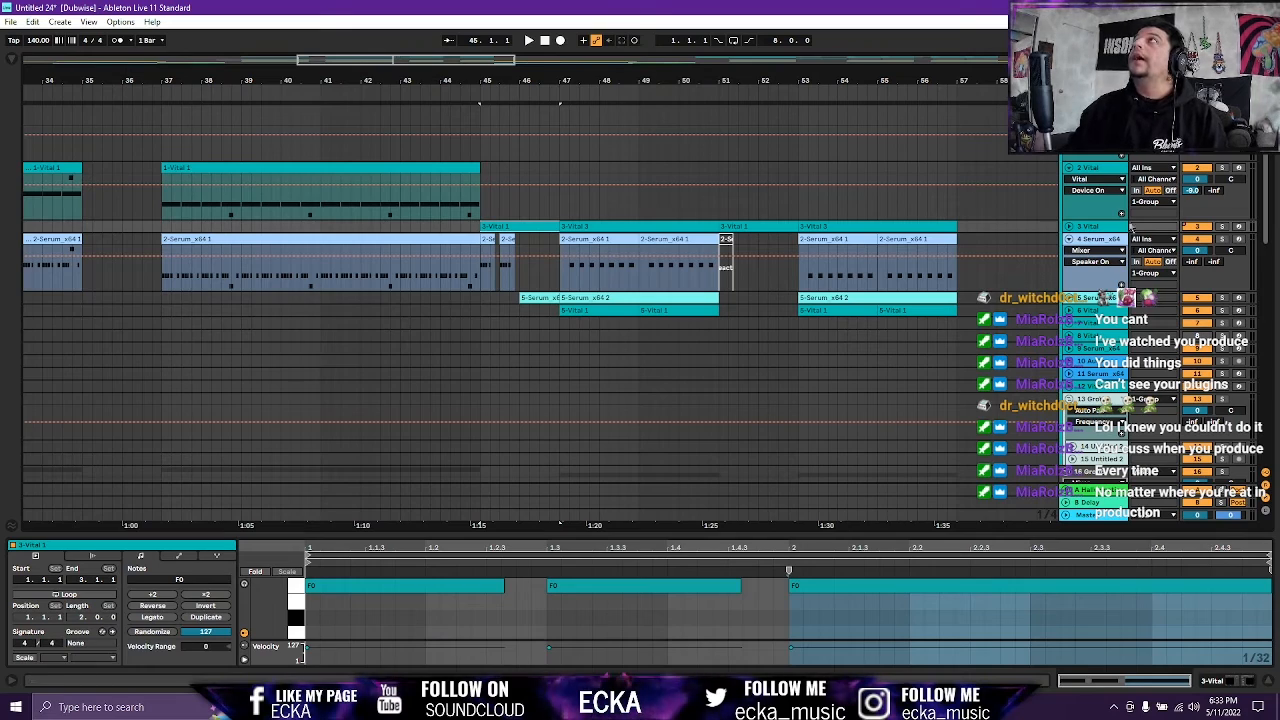
pyautogui.click(1092, 230)
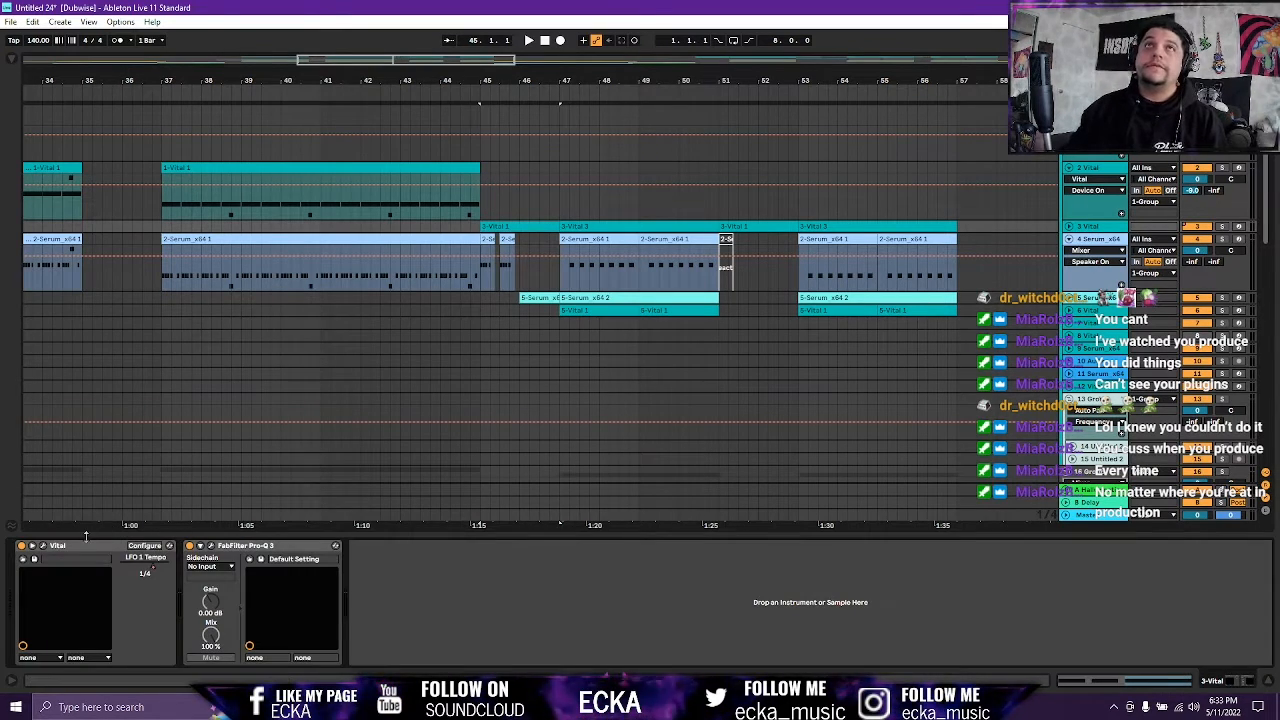
pyautogui.click(52, 556)
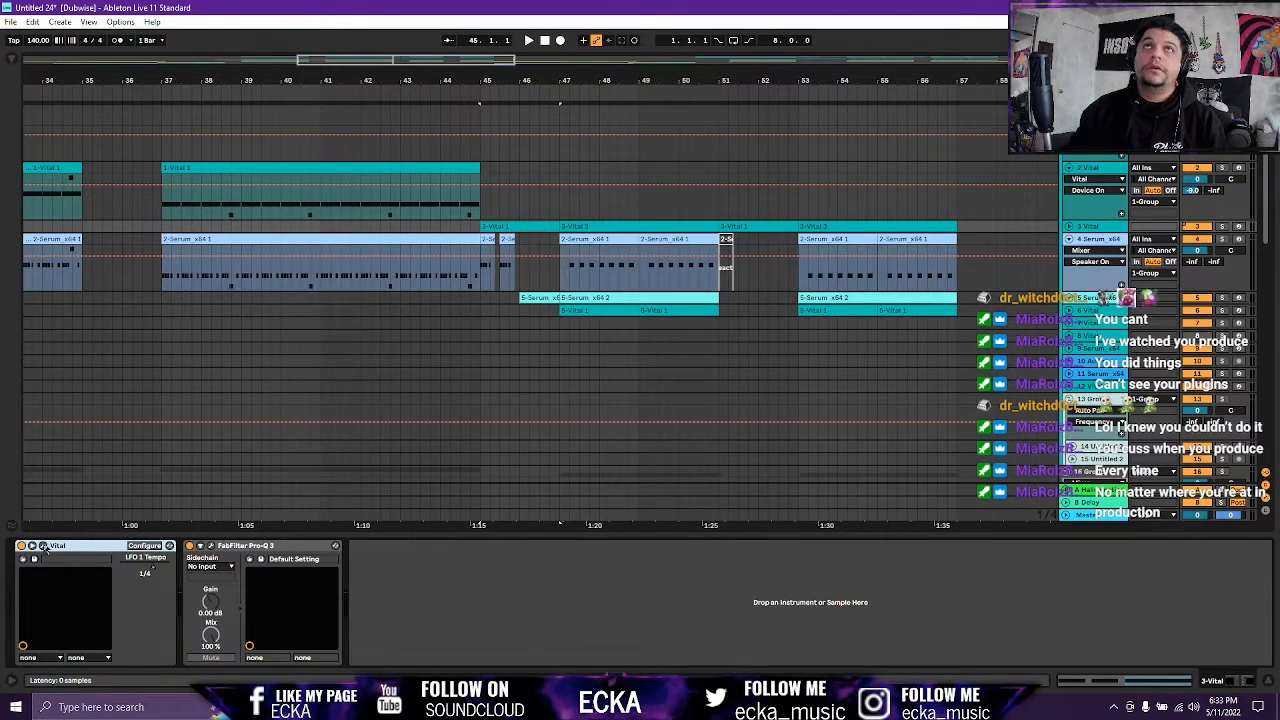
pyautogui.click(43, 546)
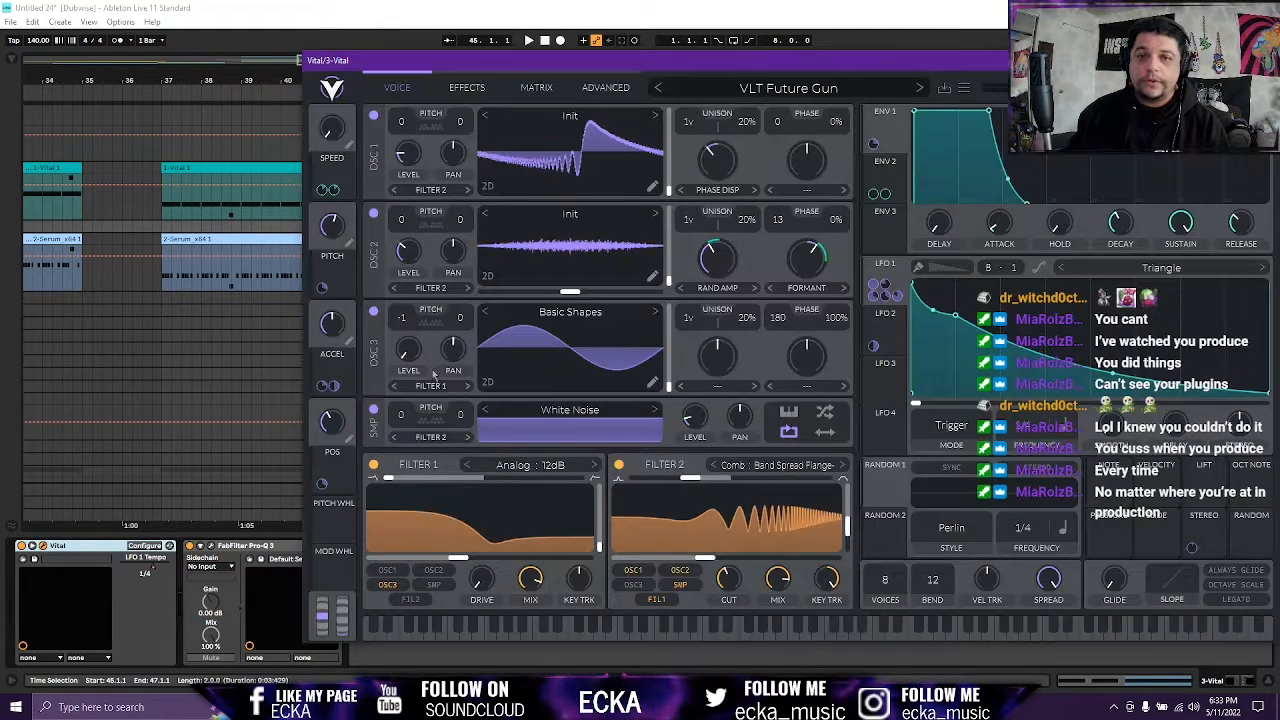
pyautogui.moveTo(625, 67); pyautogui.dragTo(361, 50)
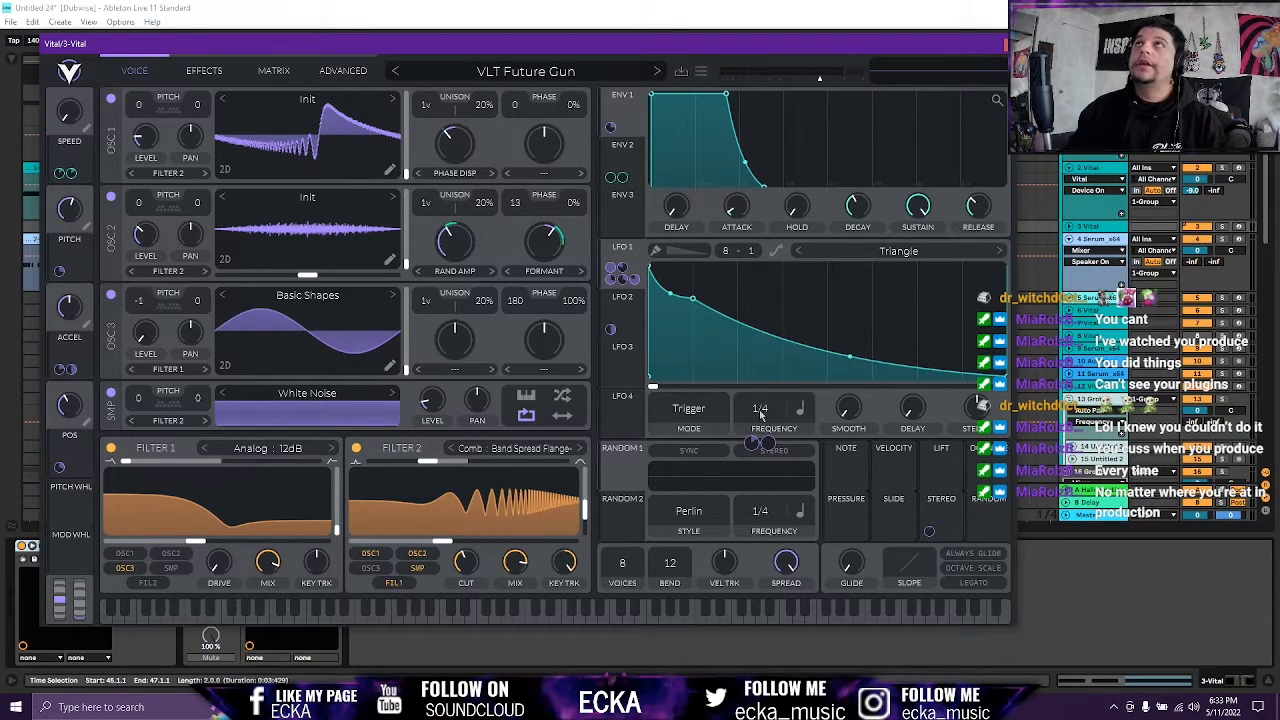
# Close track 3's Vital window, solo that track, and play it from the Vital clip at bar 45.
pyautogui.moveTo(420, 47); pyautogui.dragTo(562, 263)
pyautogui.click(1150, 261)
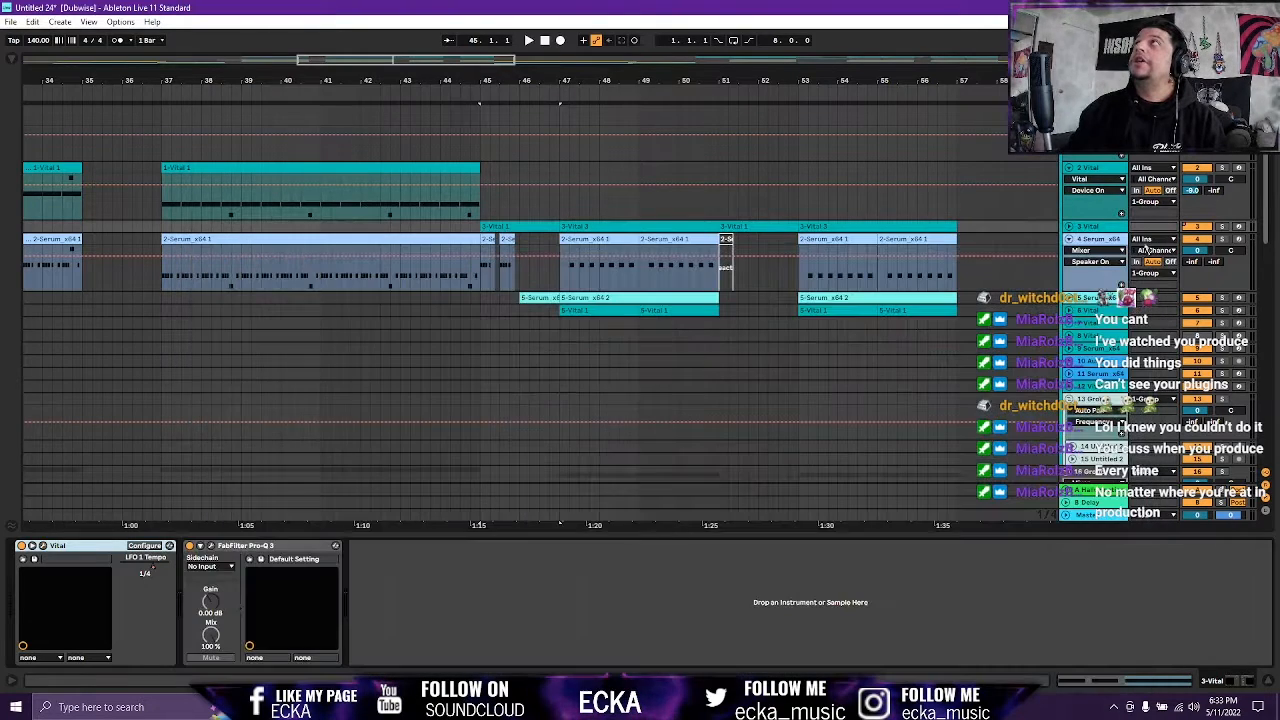
pyautogui.click(1222, 228)
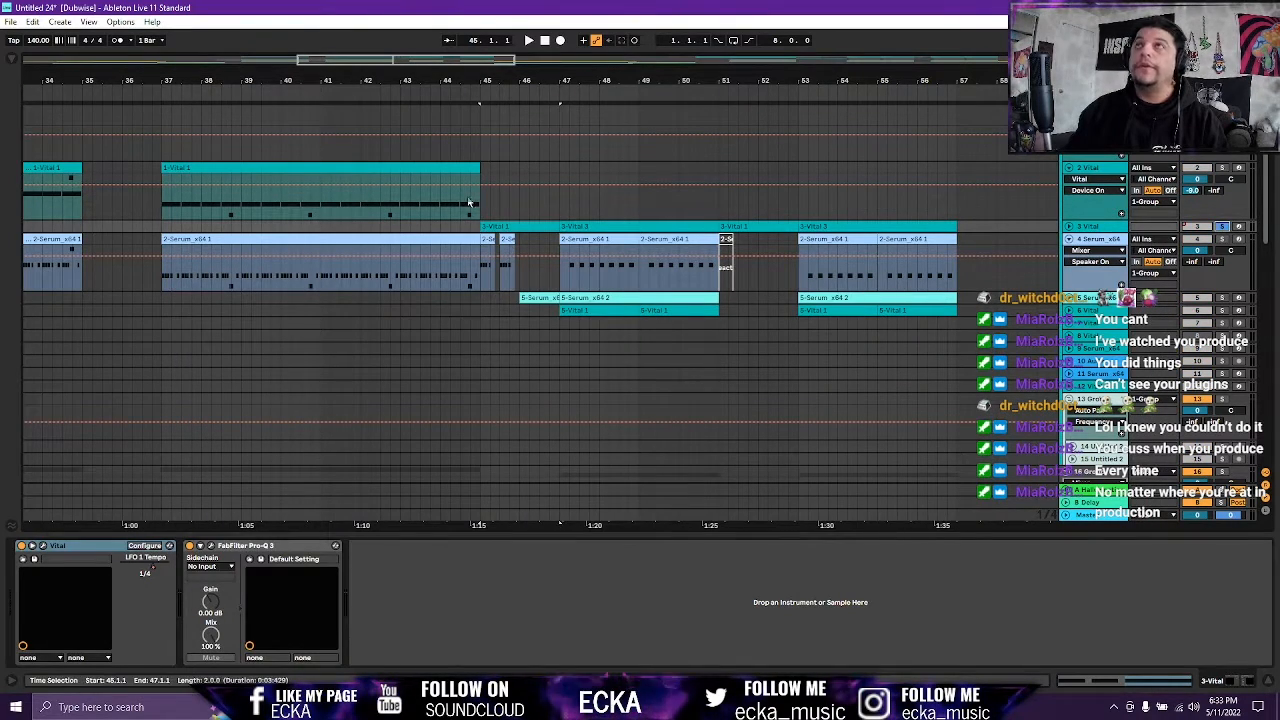
pyautogui.click(487, 230)
pyautogui.press('space')
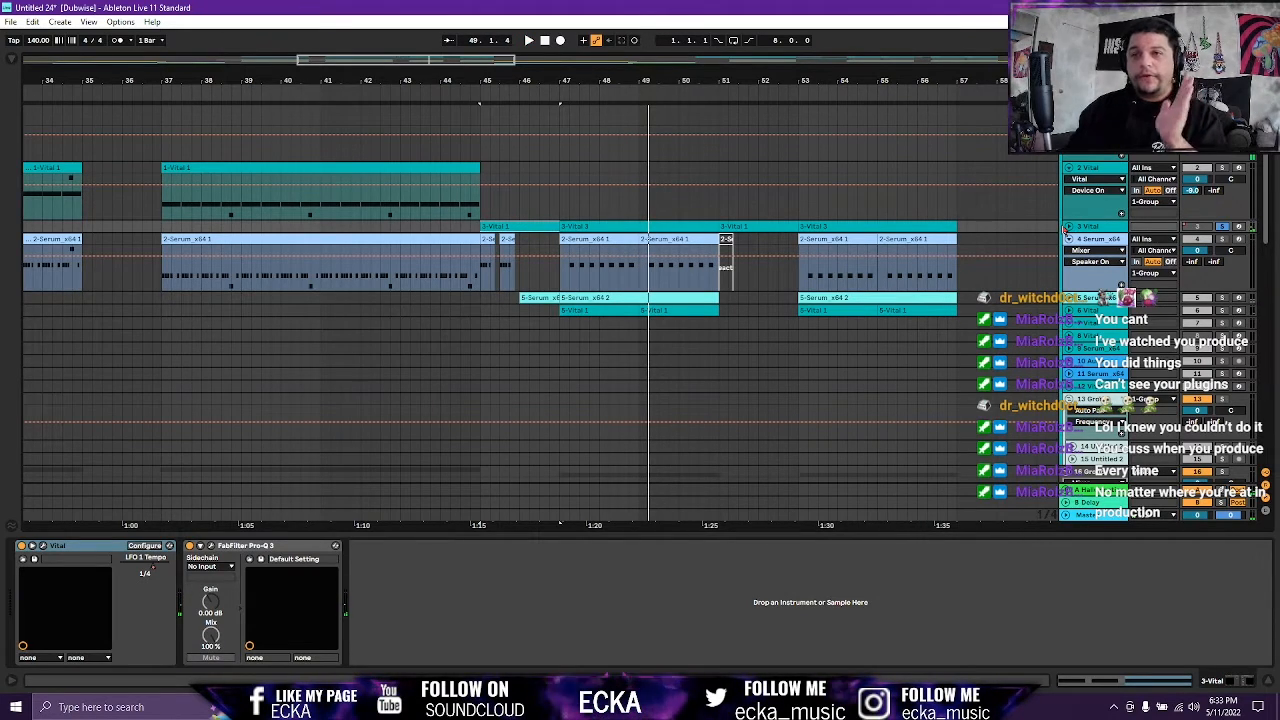
pyautogui.press('space')
pyautogui.press('space')
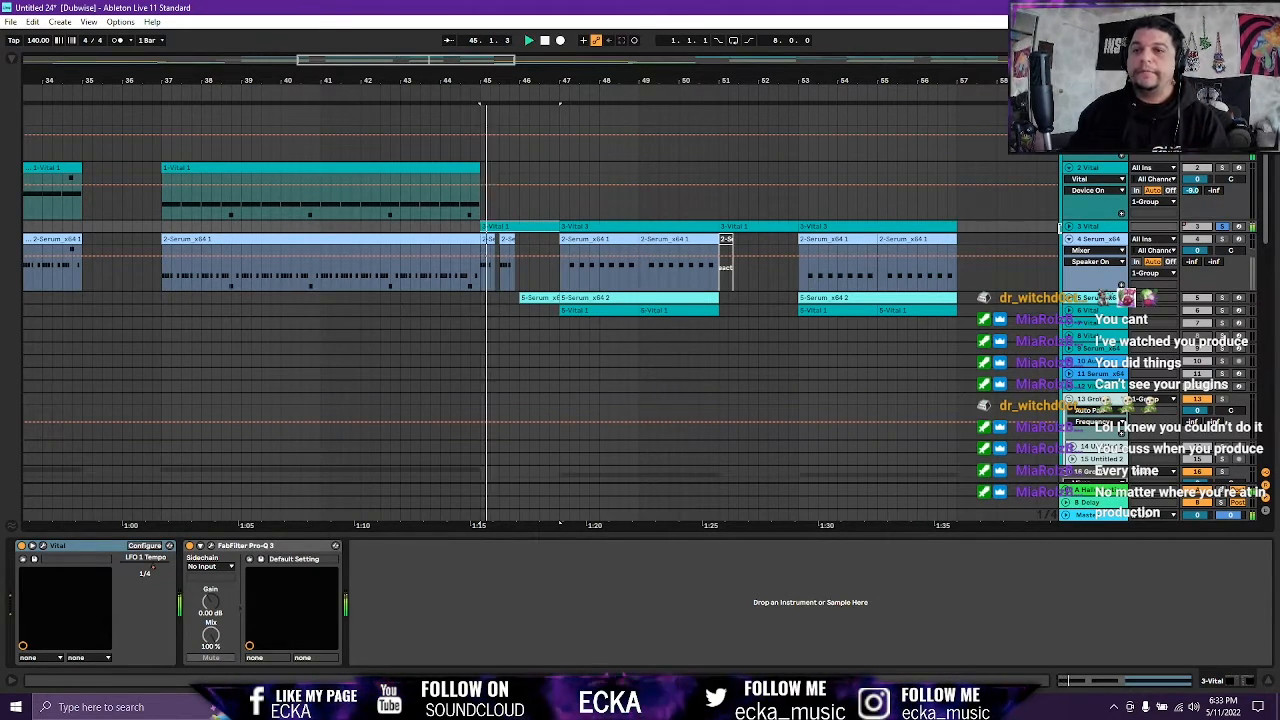
# Expand track 3's lane and examine its Vital notes from bar 45 while replaying the soloed clips through bar 50.
pyautogui.click(1069, 227)
pyautogui.press('space')
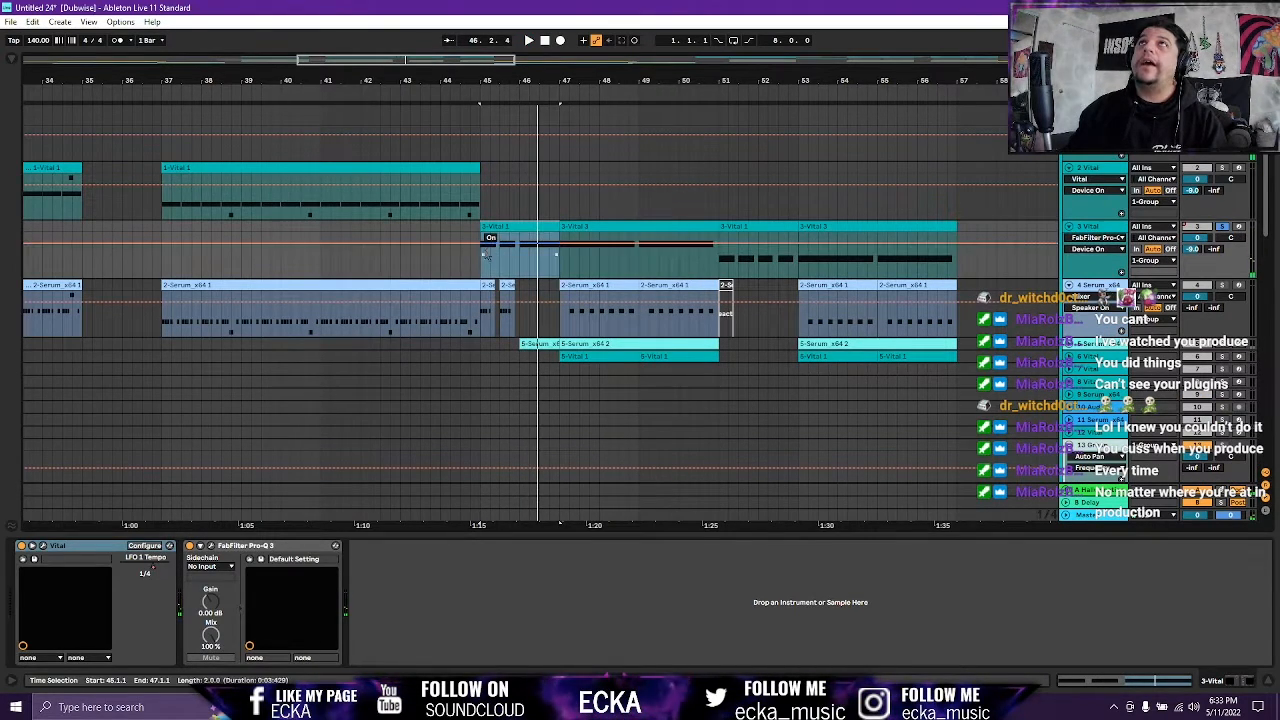
pyautogui.scroll(5, 507, 253)
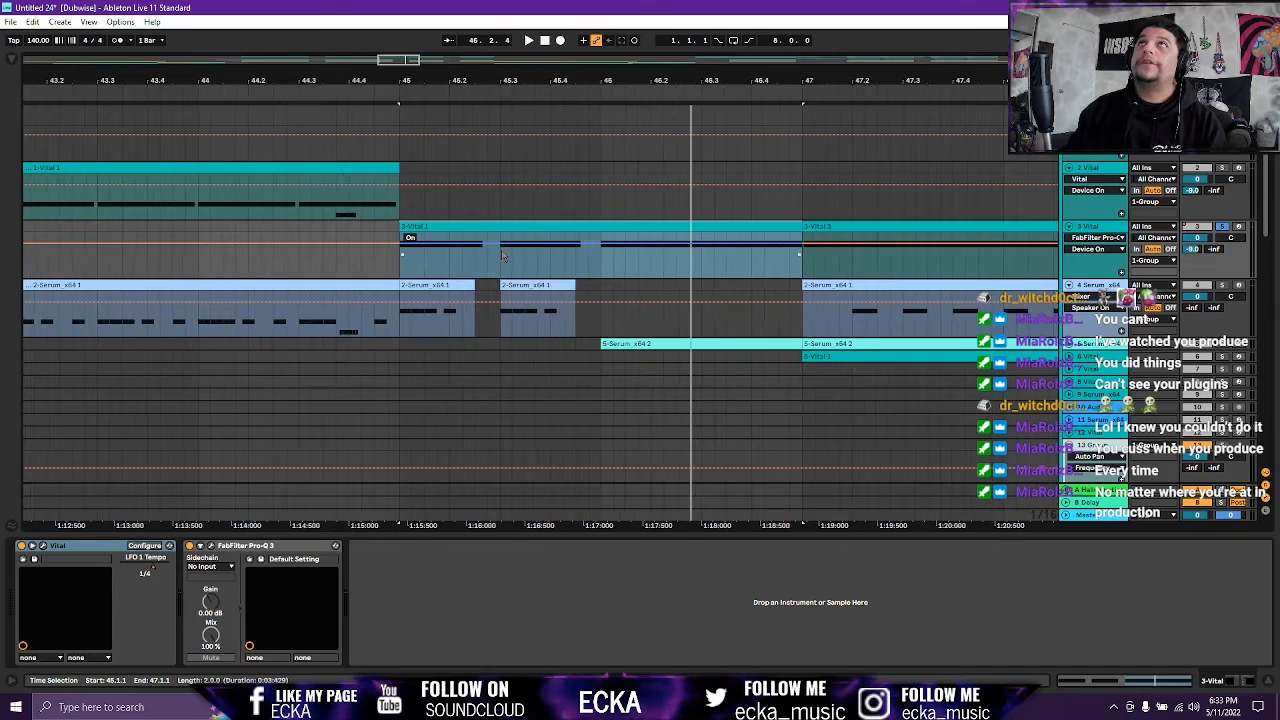
pyautogui.click(443, 228)
pyautogui.press('space')
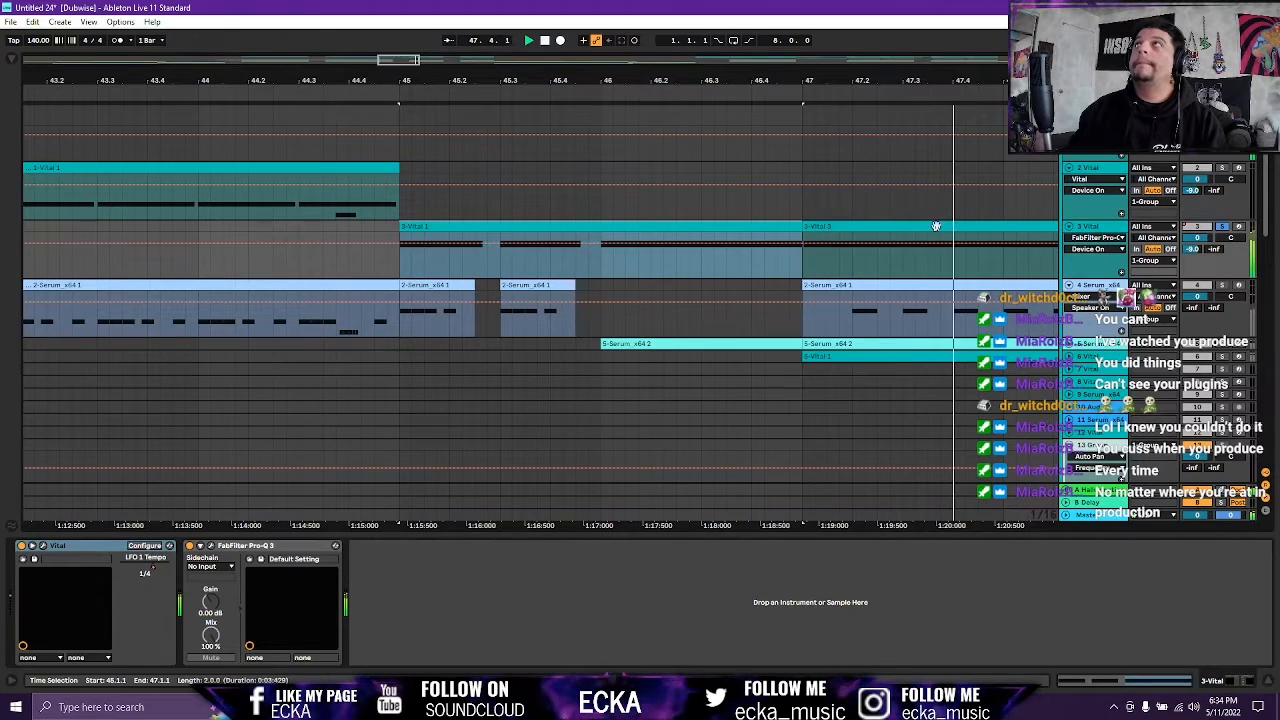
pyautogui.scroll(-3, 898, 257)
pyautogui.hscroll(4, 898, 260)
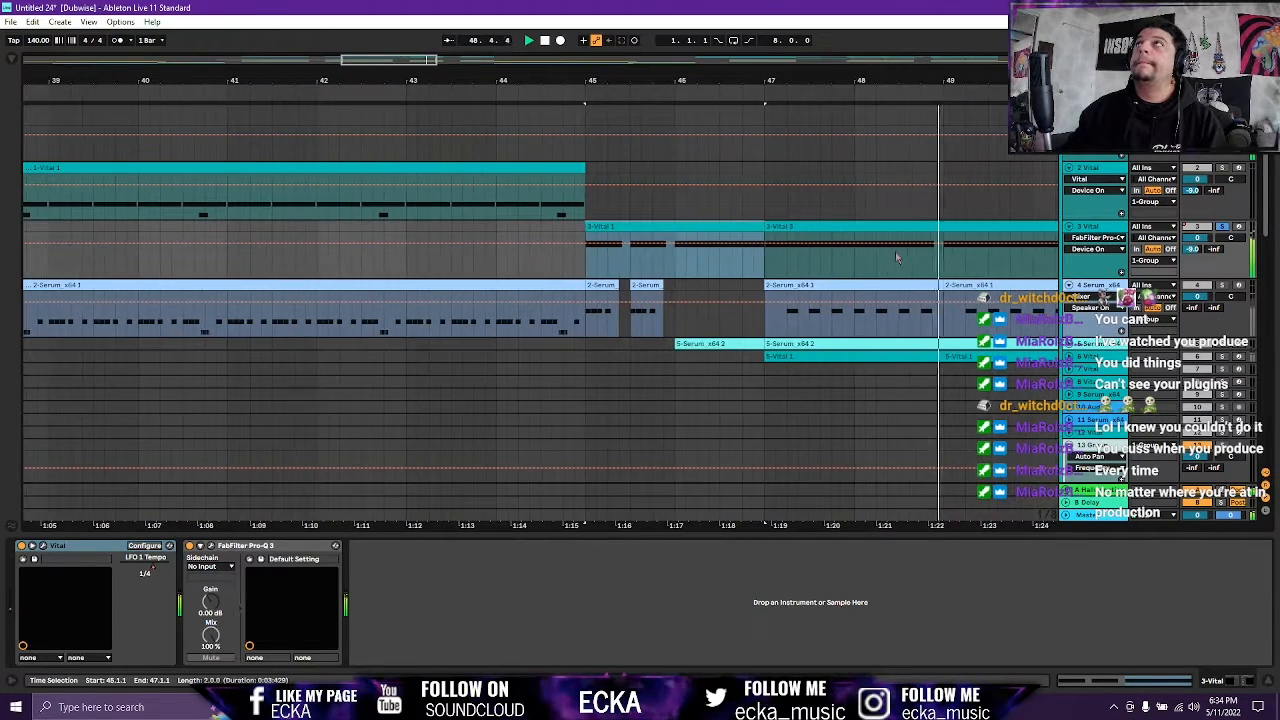
pyautogui.scroll(-3, 898, 268)
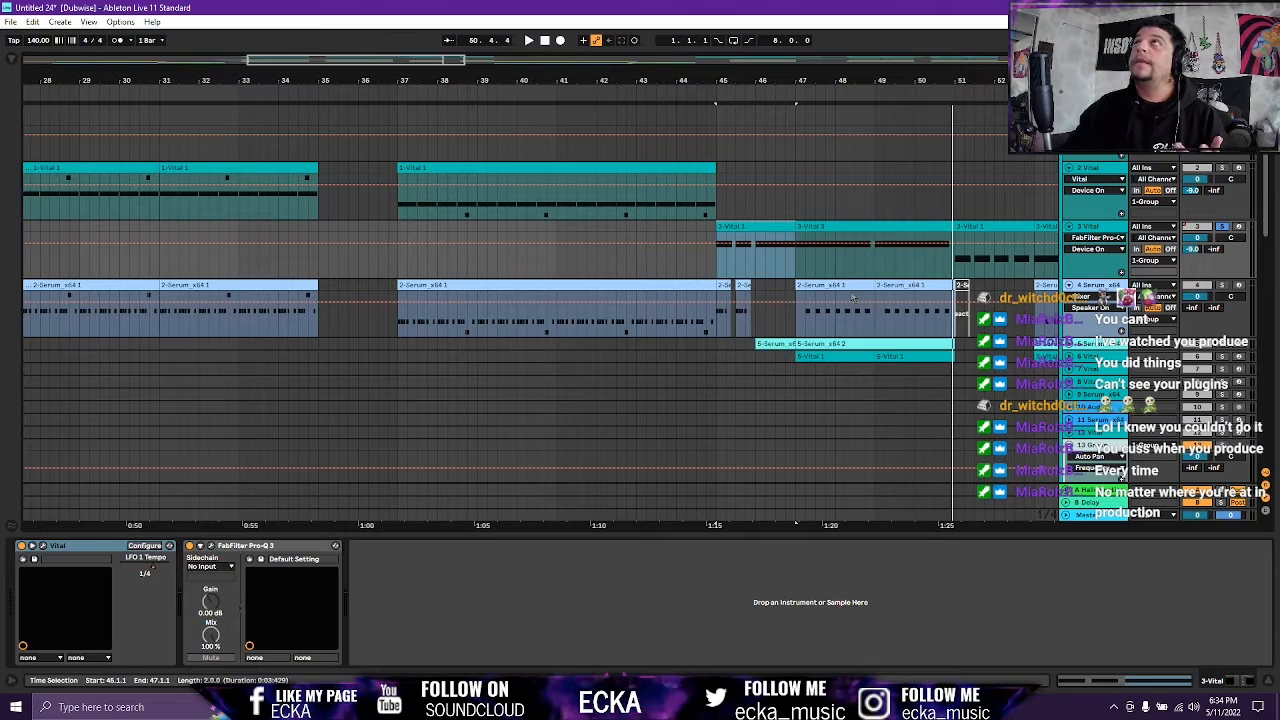
# Solo track 4's Serum instead and play its part from the short clip at bar 45.
pyautogui.click(725, 287)
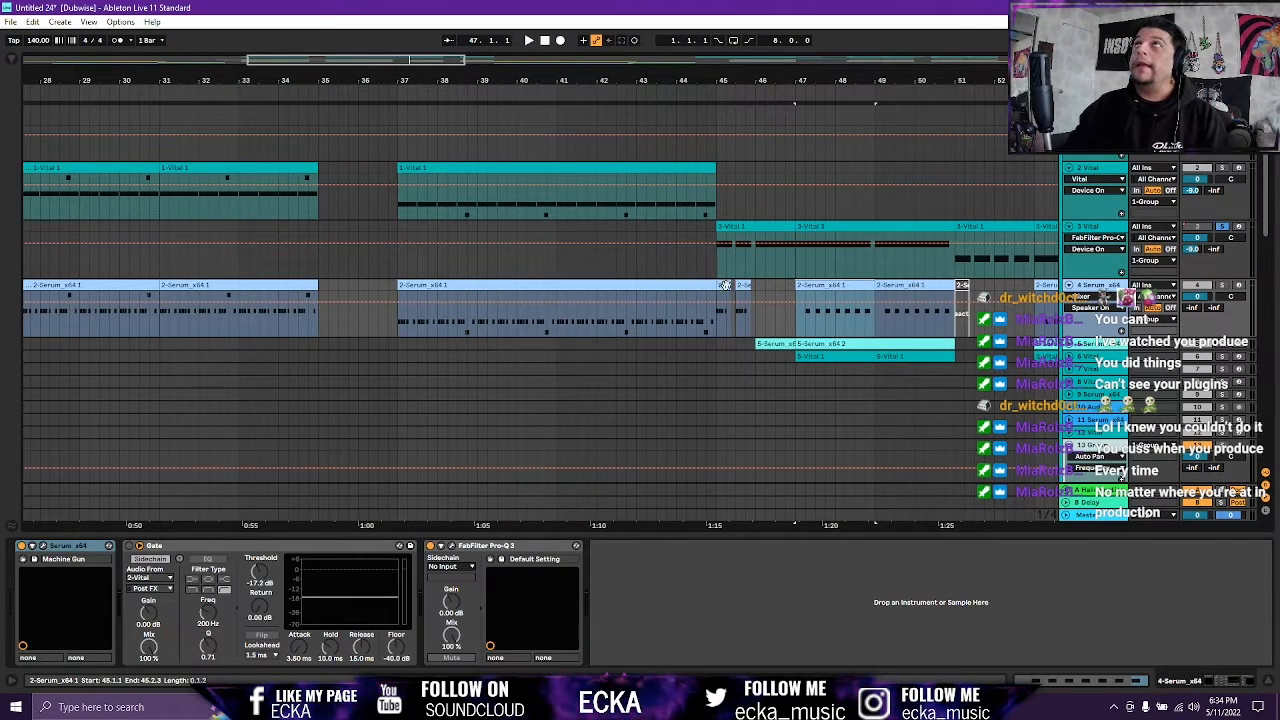
pyautogui.click(1220, 285)
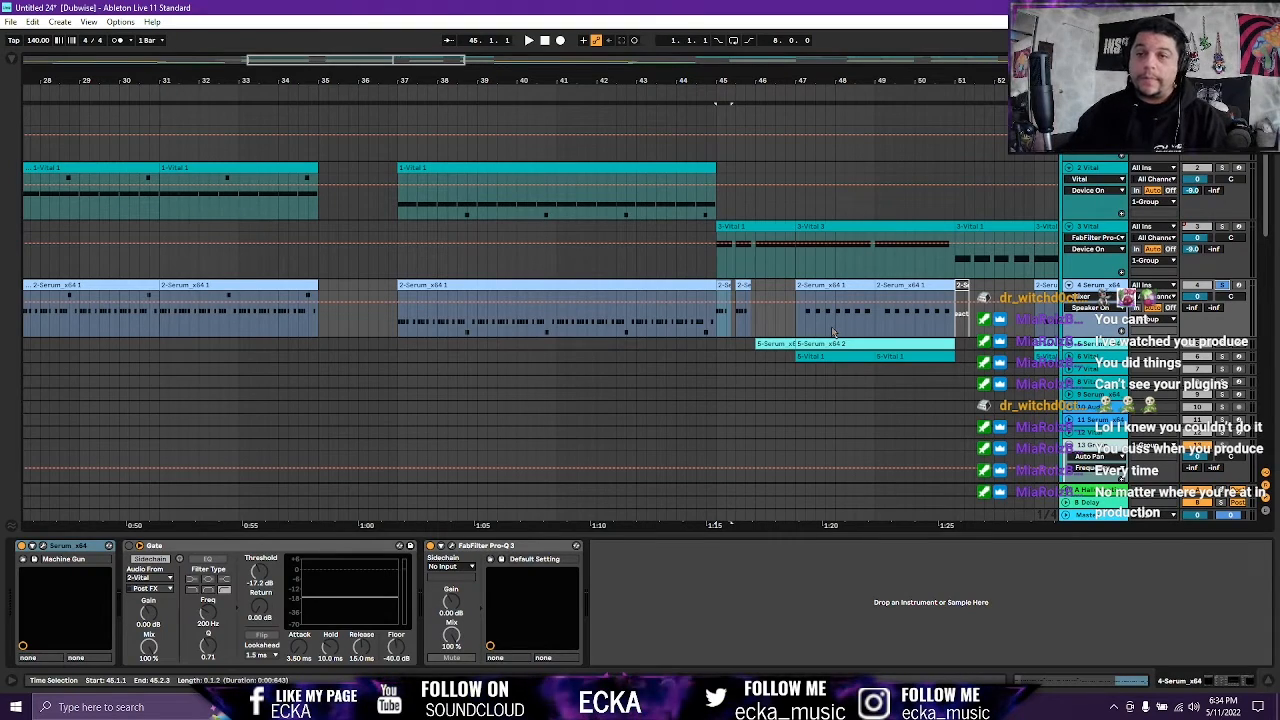
pyautogui.press('space')
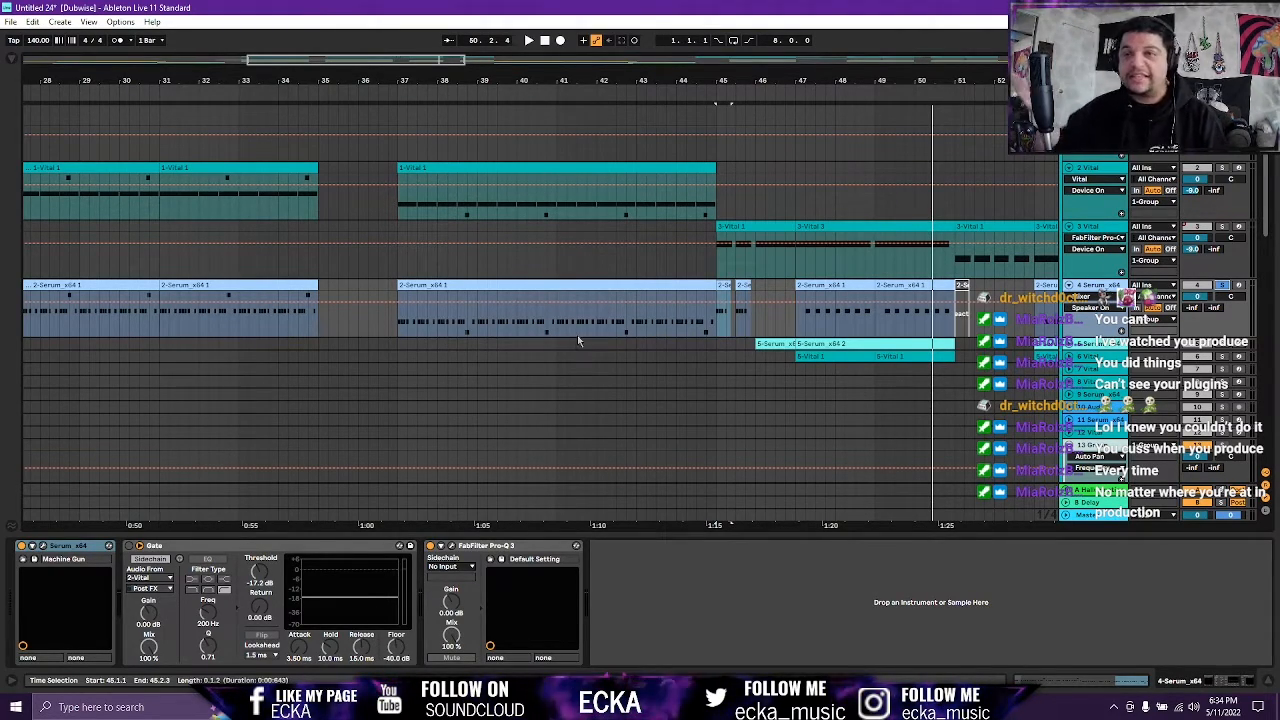
# Solo tracks 3 and 4 together and play them from the Serum clip at bar 47.
pyautogui.keyDown('shift'); pyautogui.click(803, 227); pyautogui.keyUp('shift')
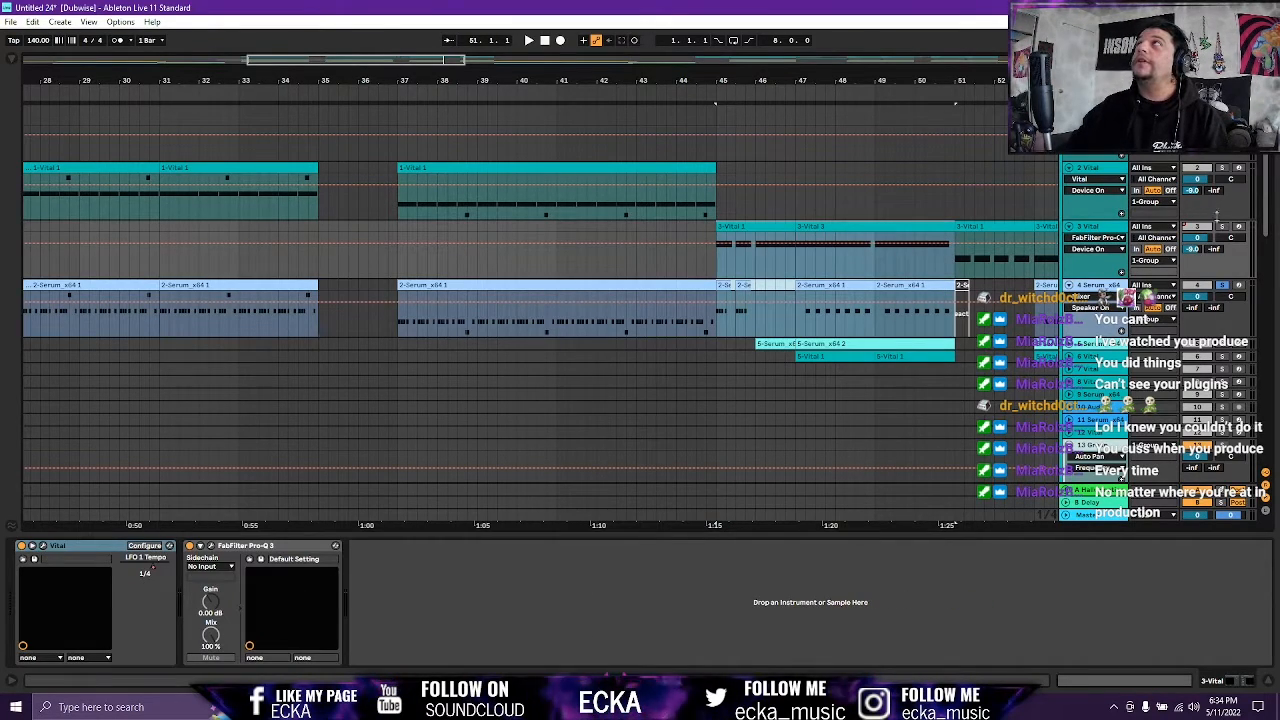
pyautogui.click(1222, 227)
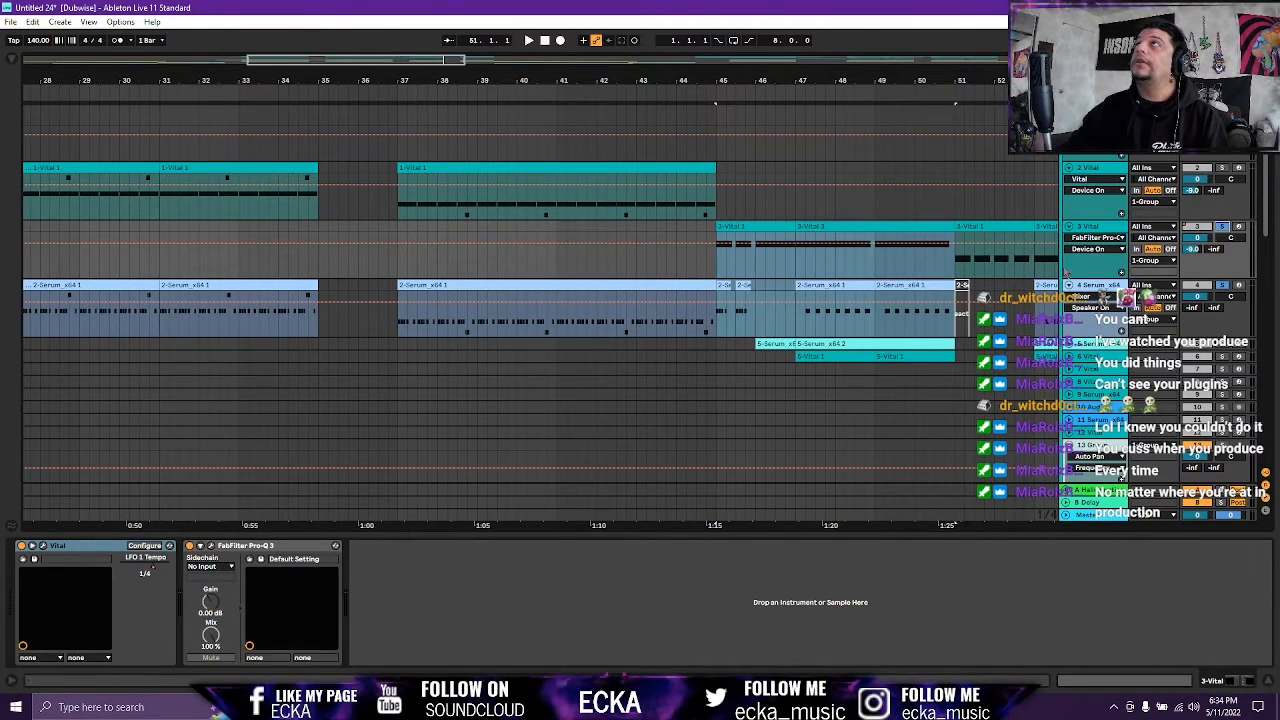
pyautogui.click(805, 285)
pyautogui.press('space')
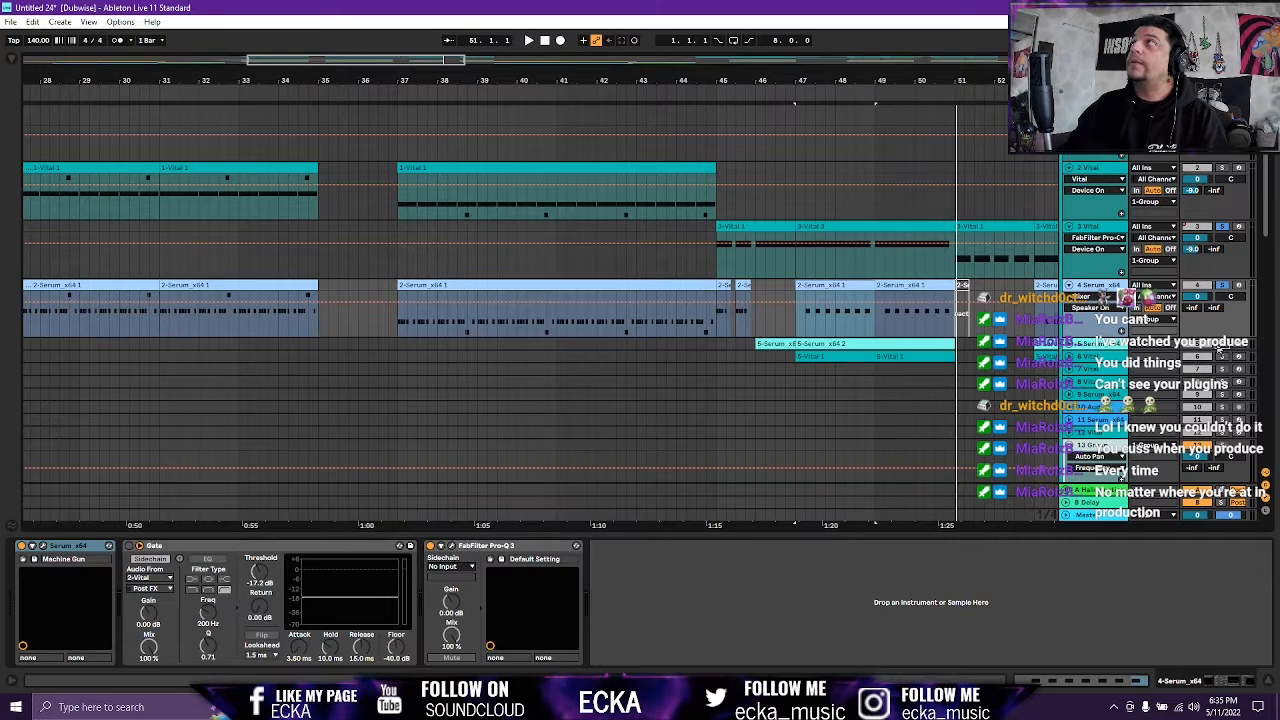
# Expand track 5's lane and play its Serum clip at bar 46.
pyautogui.click(1069, 344)
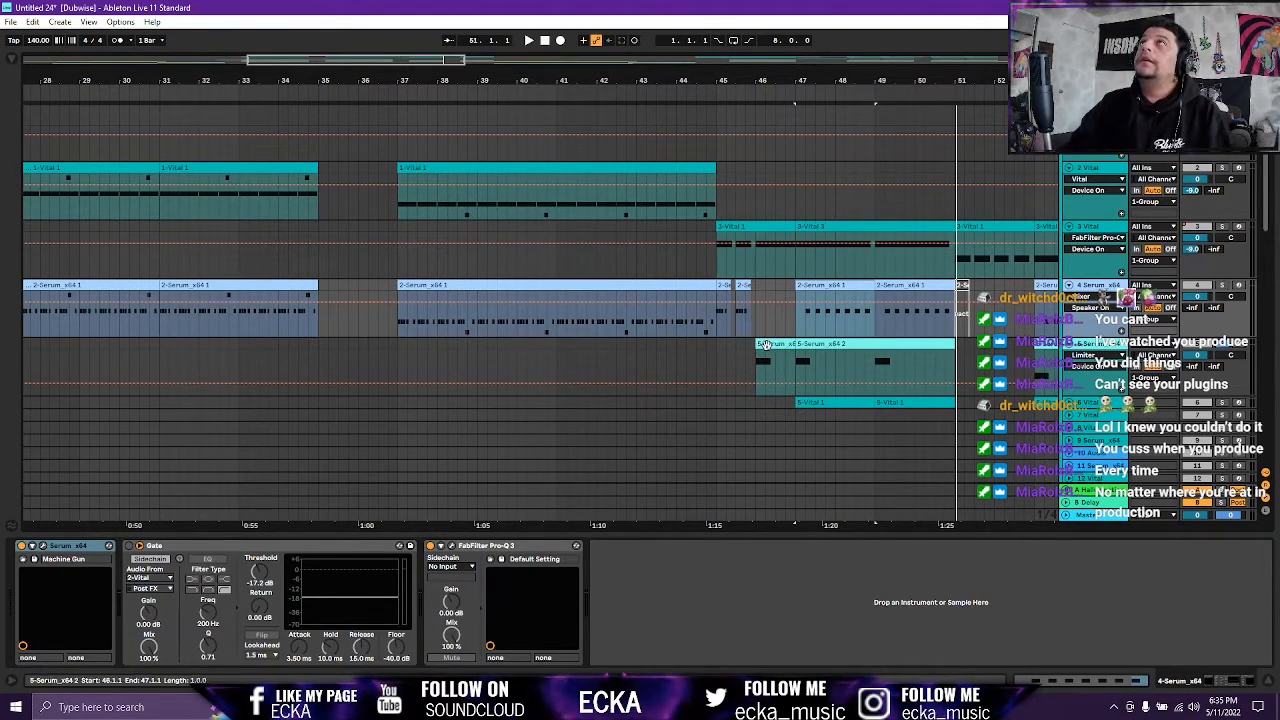
pyautogui.click(765, 345)
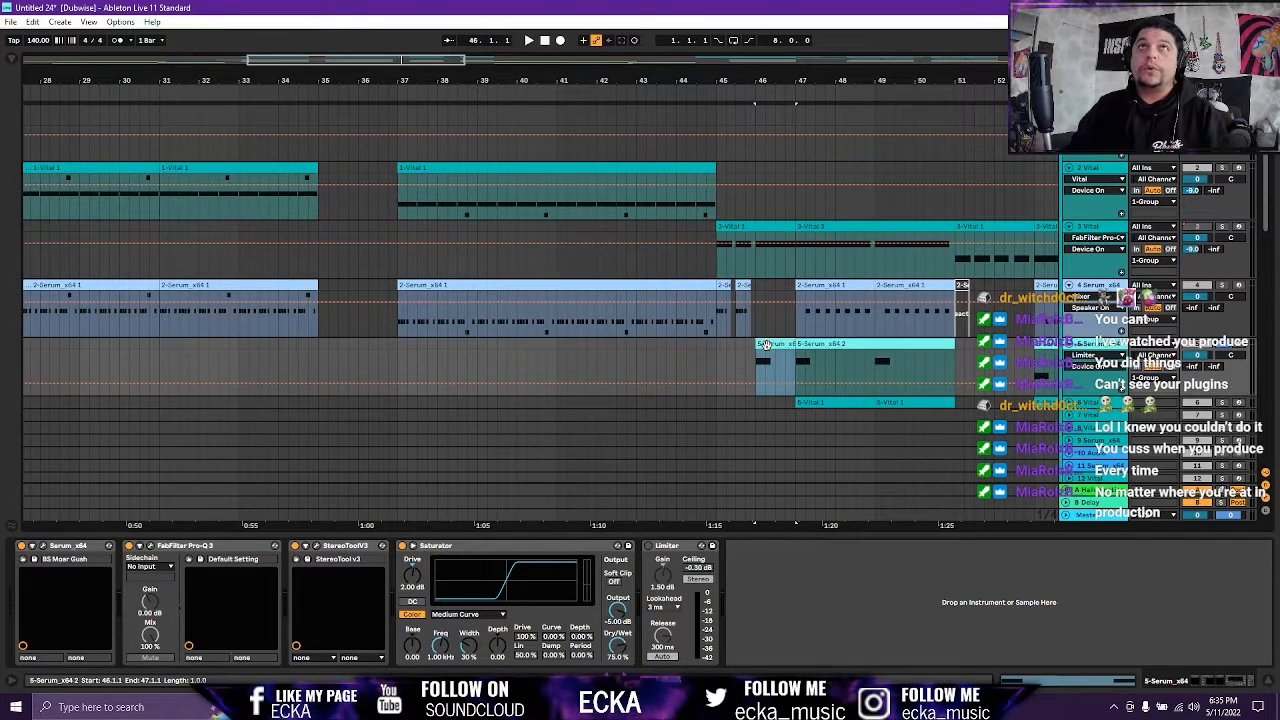
pyautogui.press('space')
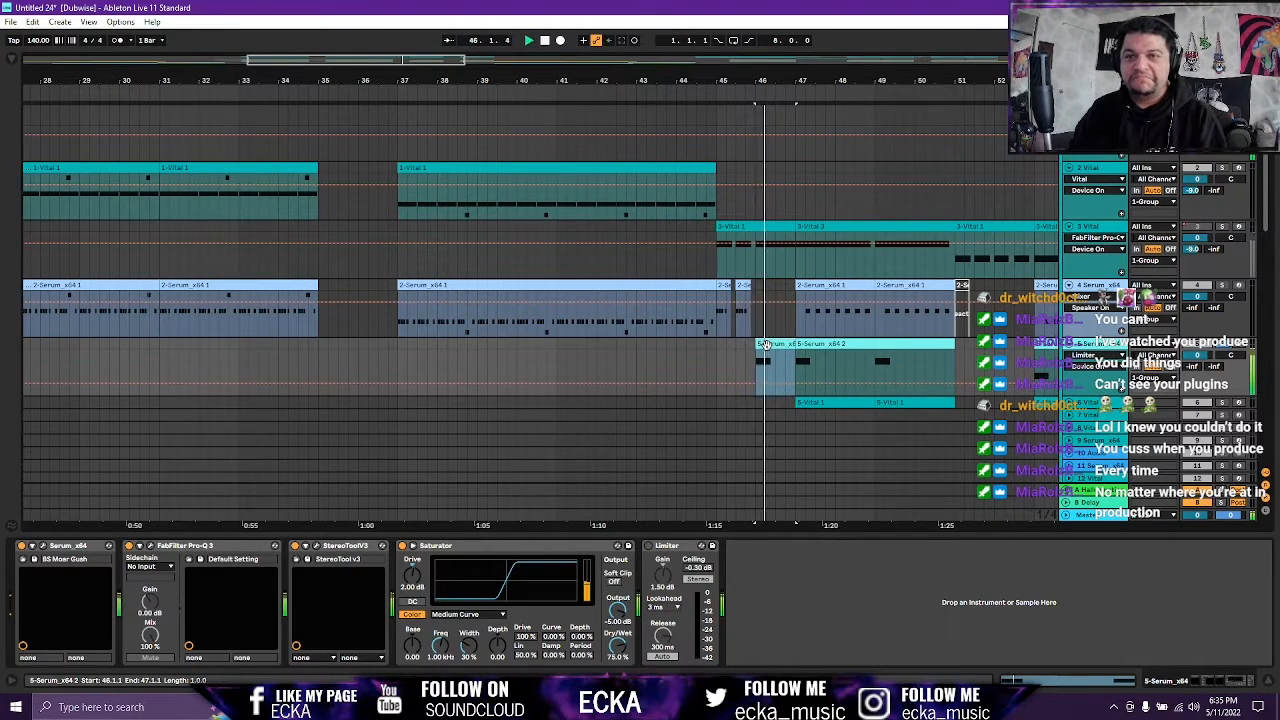
pyautogui.press('space')
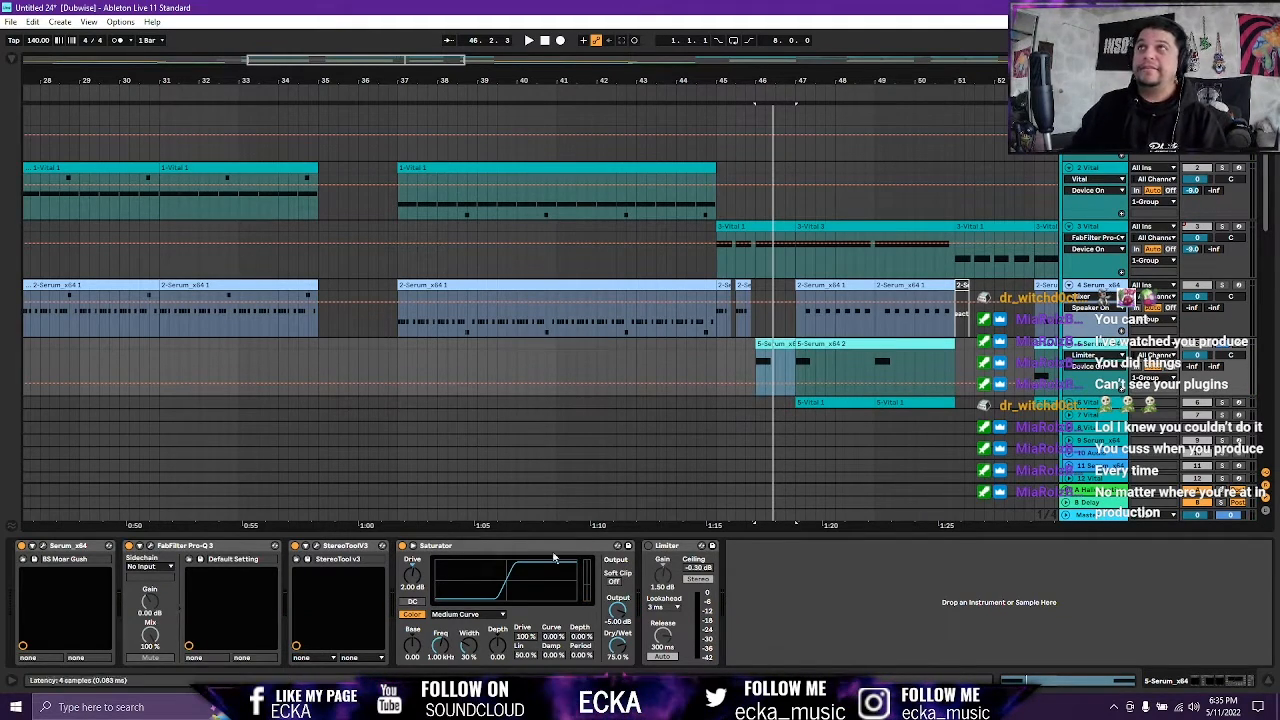
# Examine the FabFilter Pro-Q 3 low cut and the Stereo Tool v3 settings on track 5, closing each plugin window.
pyautogui.click(180, 554)
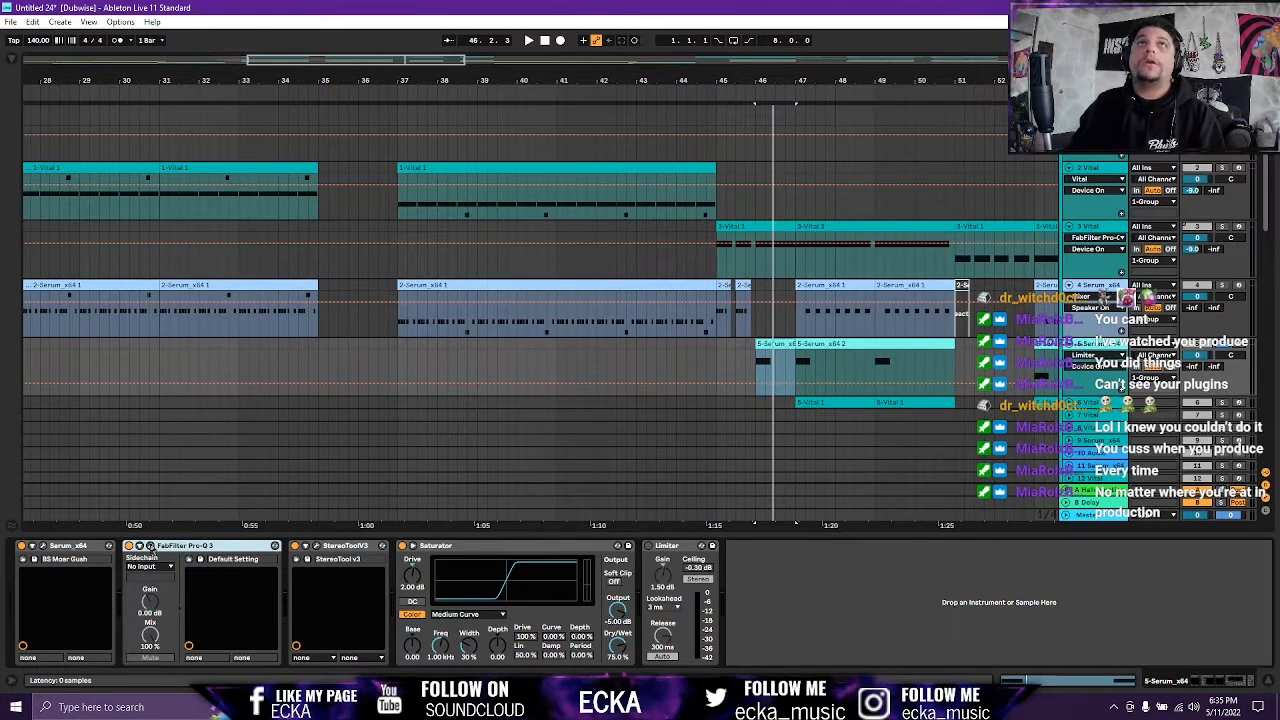
pyautogui.click(148, 546)
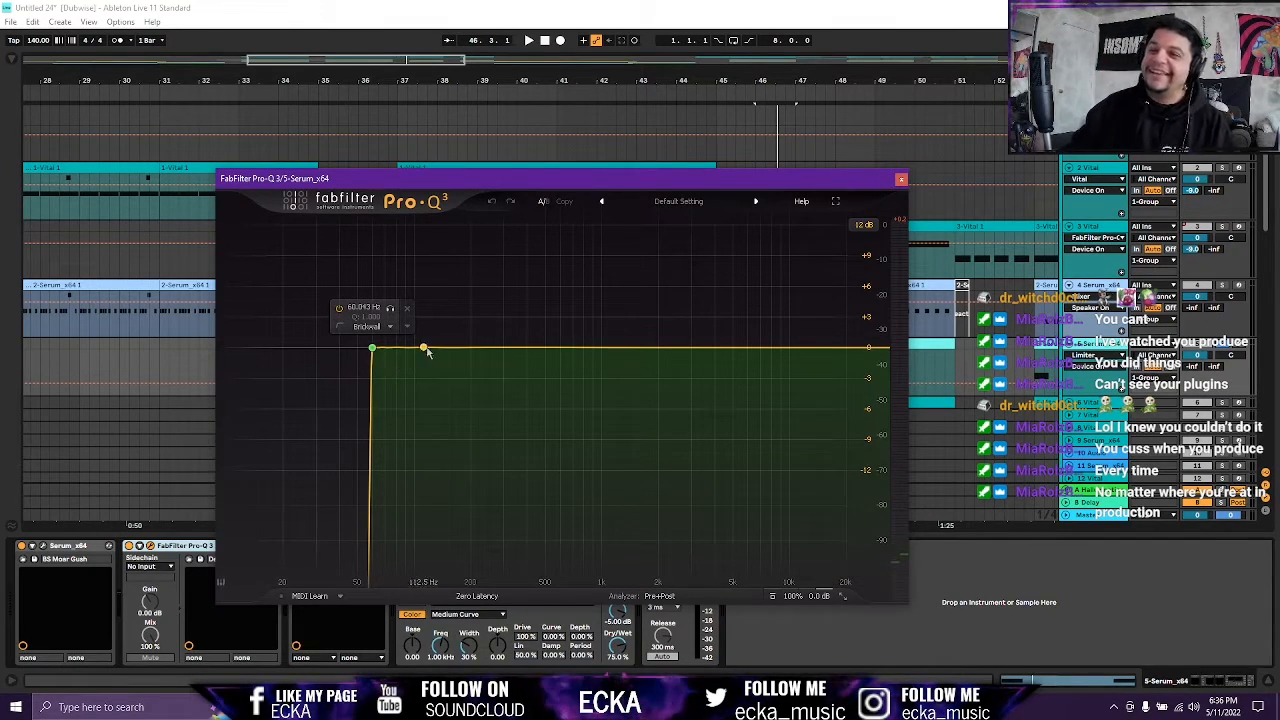
pyautogui.click(900, 179)
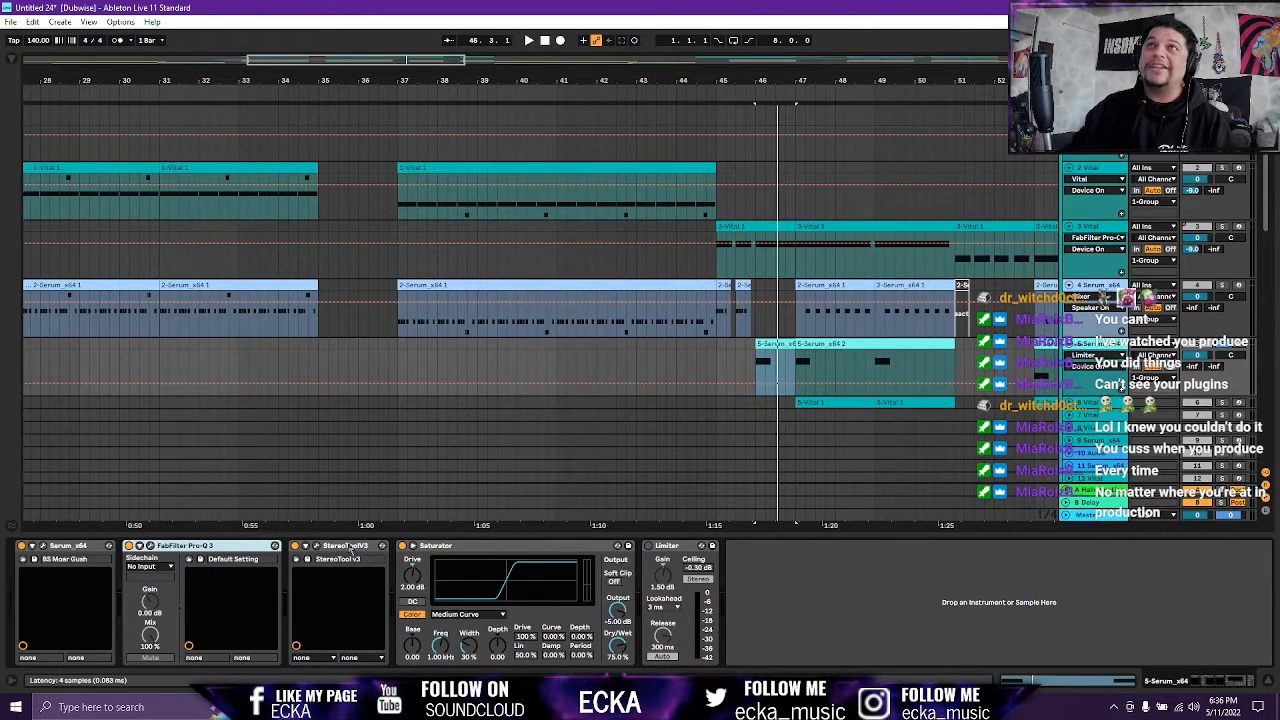
pyautogui.click(318, 552)
pyautogui.click(316, 551)
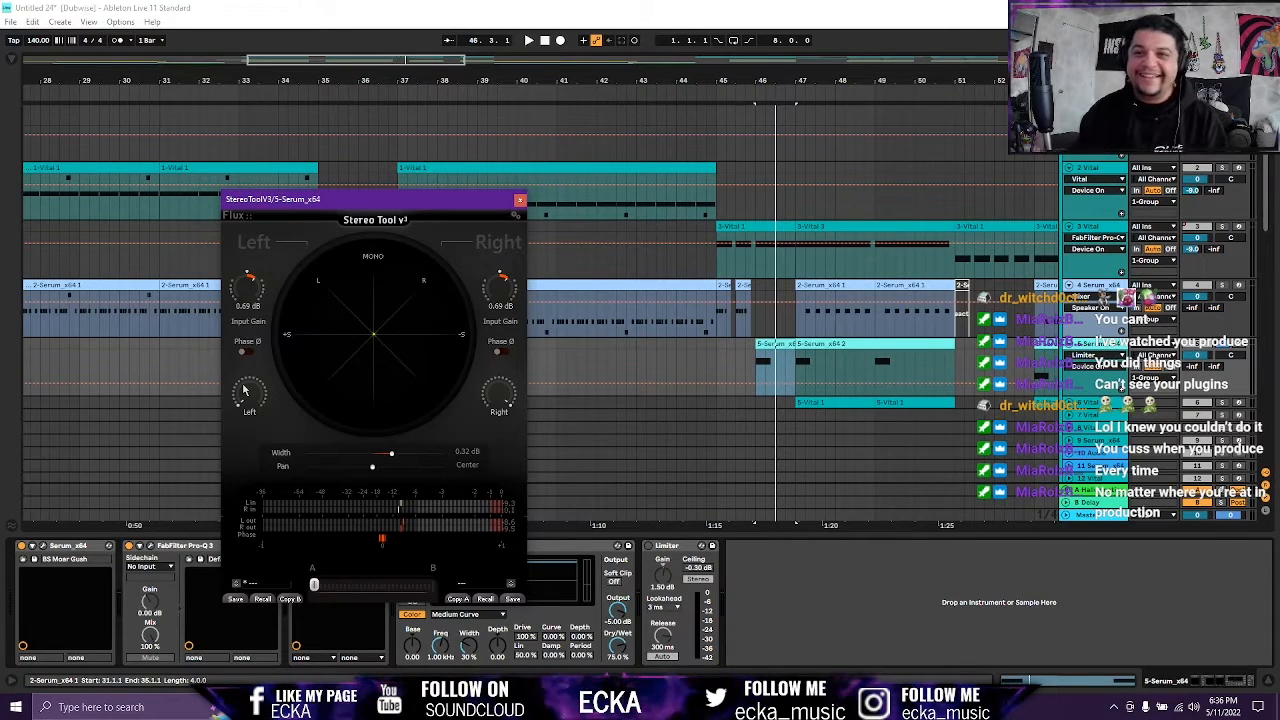
pyautogui.click(519, 202)
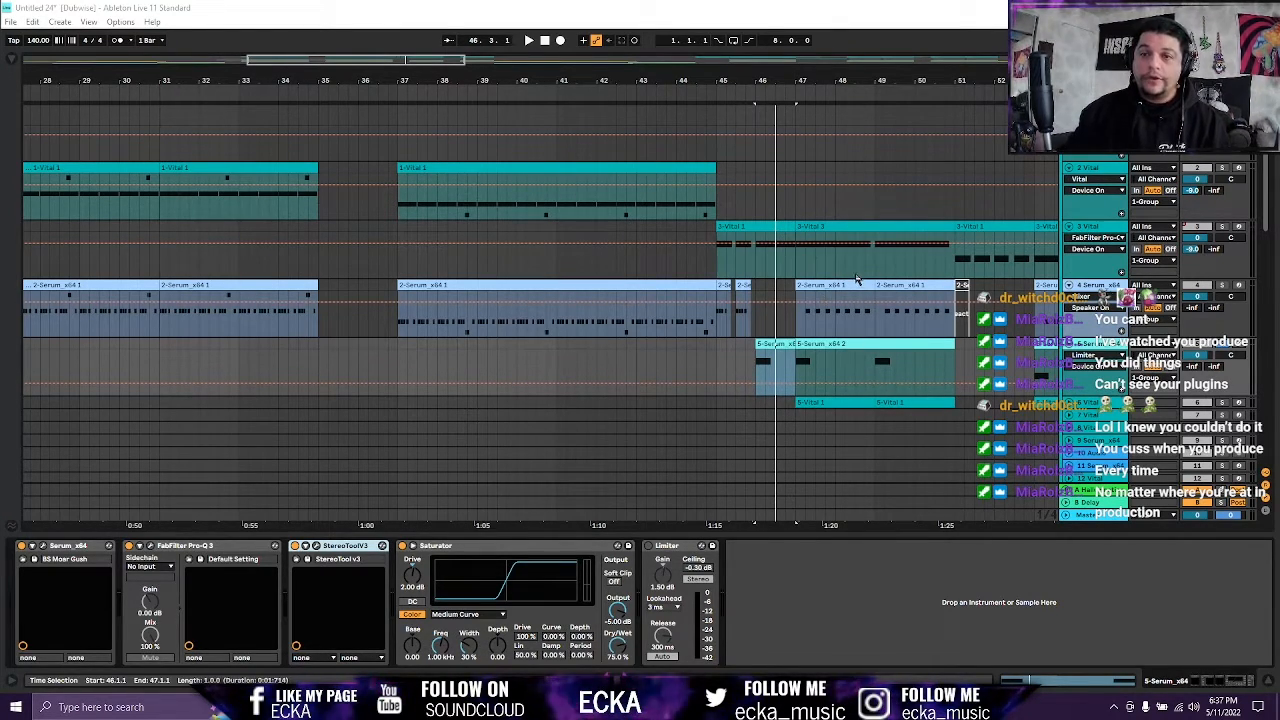
# Solo and expand track 6, select its Vital clip at bar 47, and open its Vital instrument with the Dingle Bjork preset.
pyautogui.click(1222, 403)
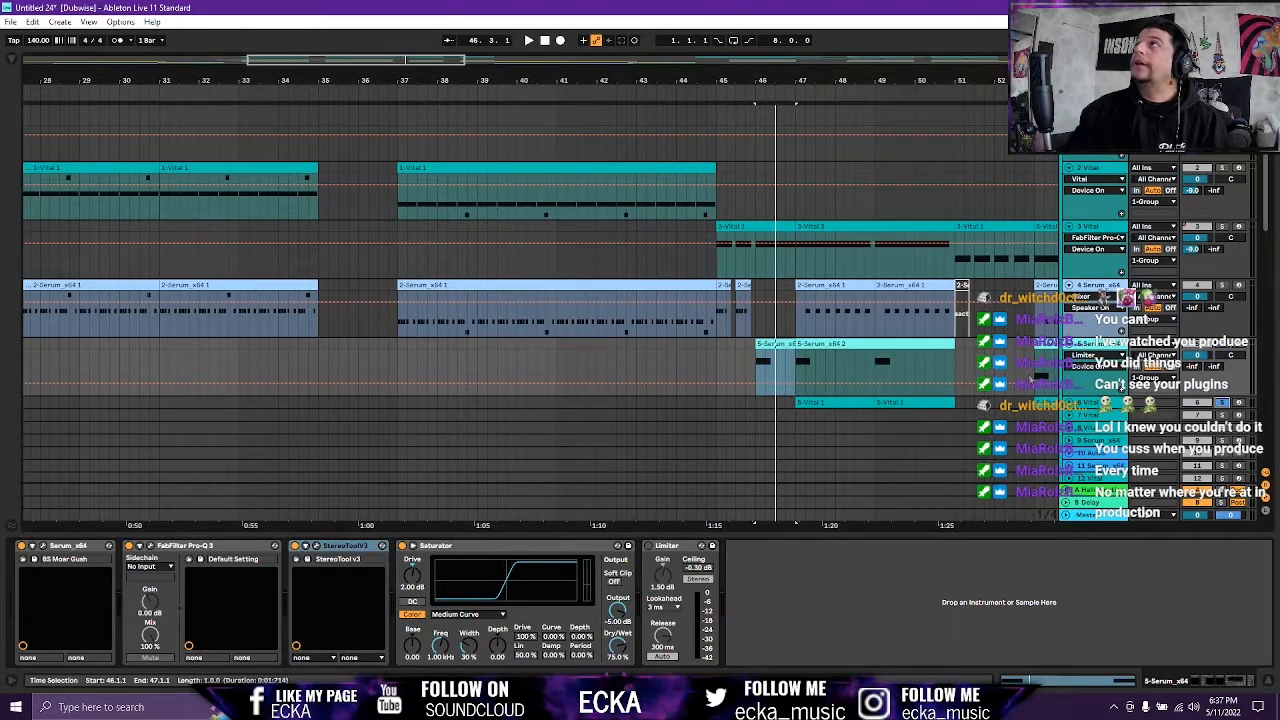
pyautogui.click(813, 401)
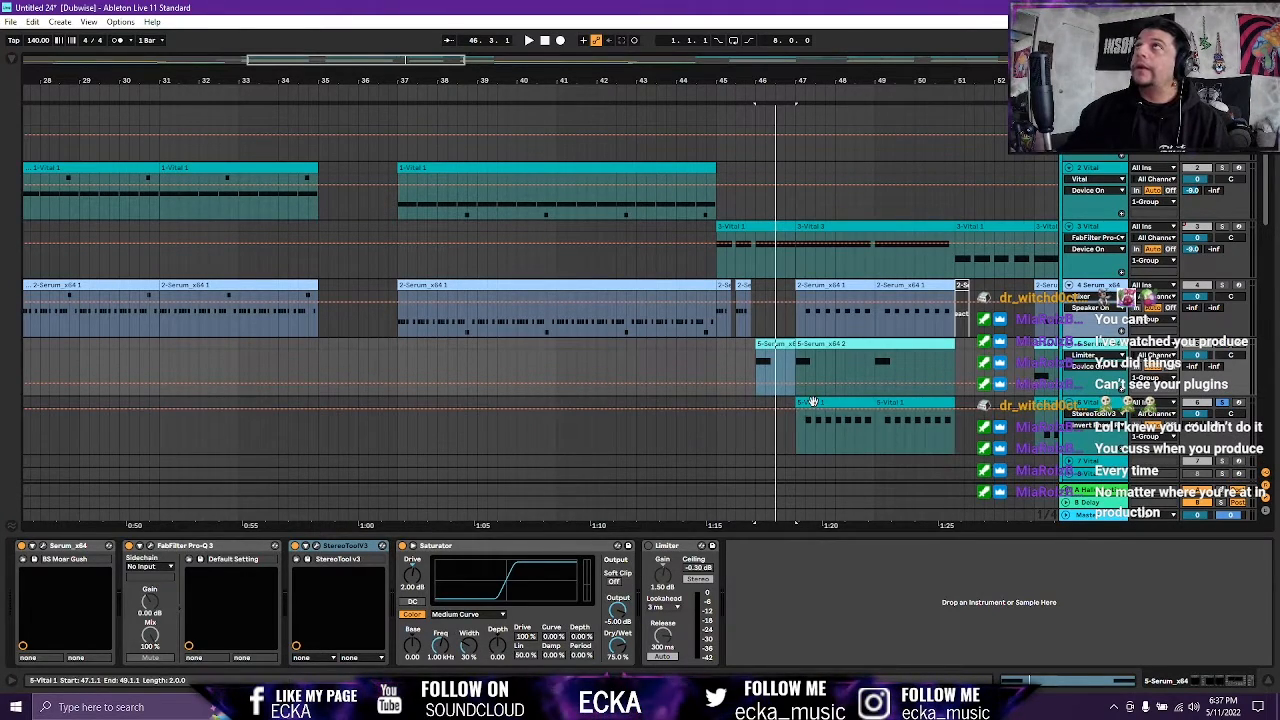
pyautogui.click(813, 401)
pyautogui.click(58, 546)
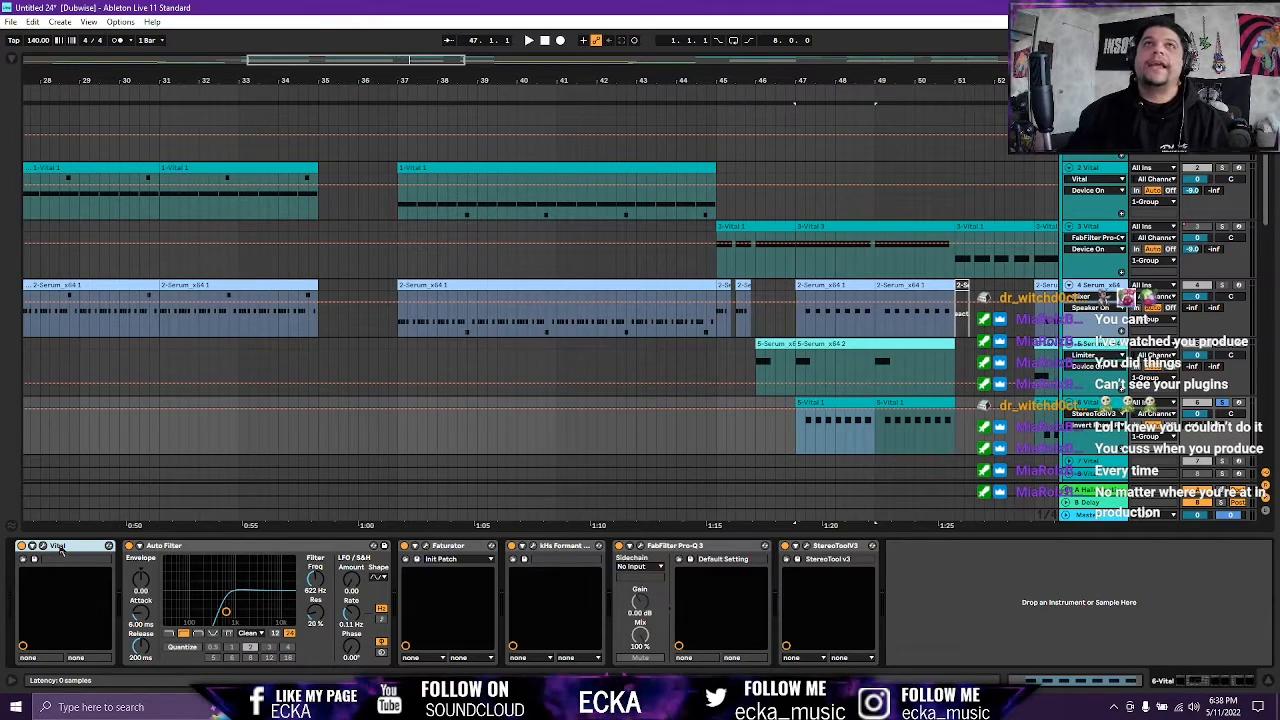
pyautogui.click(44, 547)
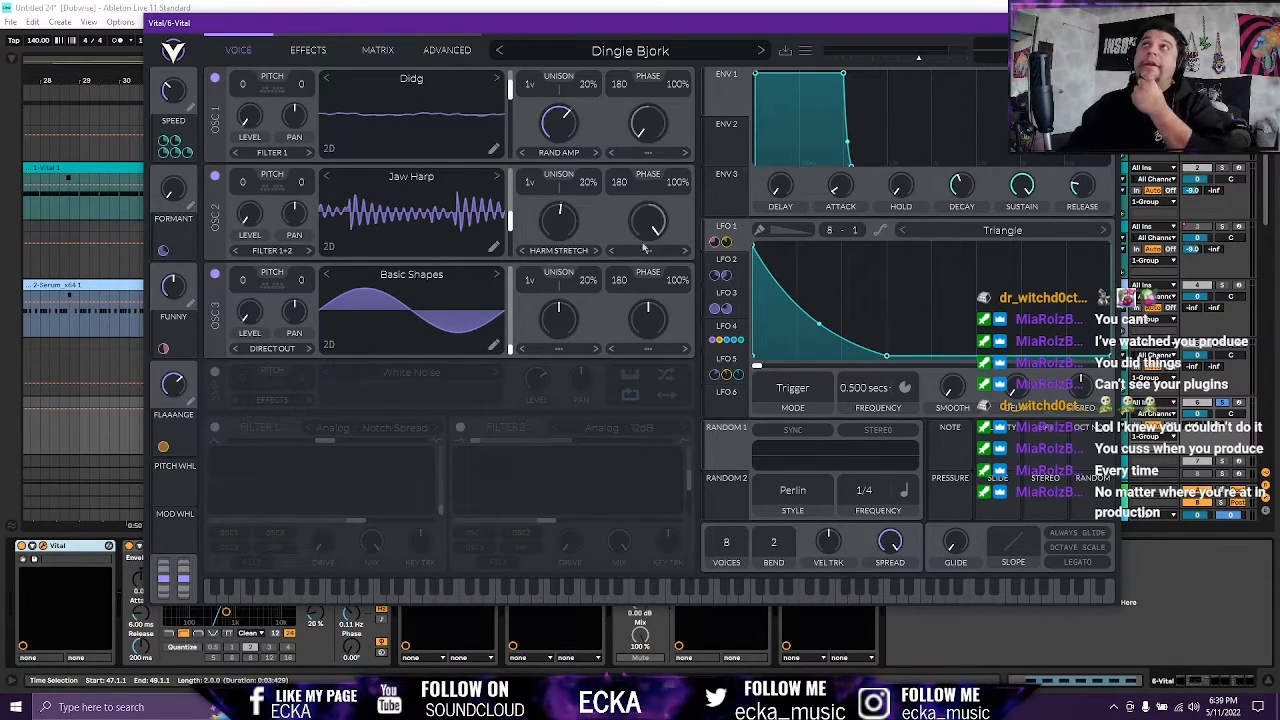
# Examine the Dingle Bjork patch's modulation matrix, reviewing every source, amount and destination.
pyautogui.click(379, 58)
pyautogui.scroll(-4, 463, 176)
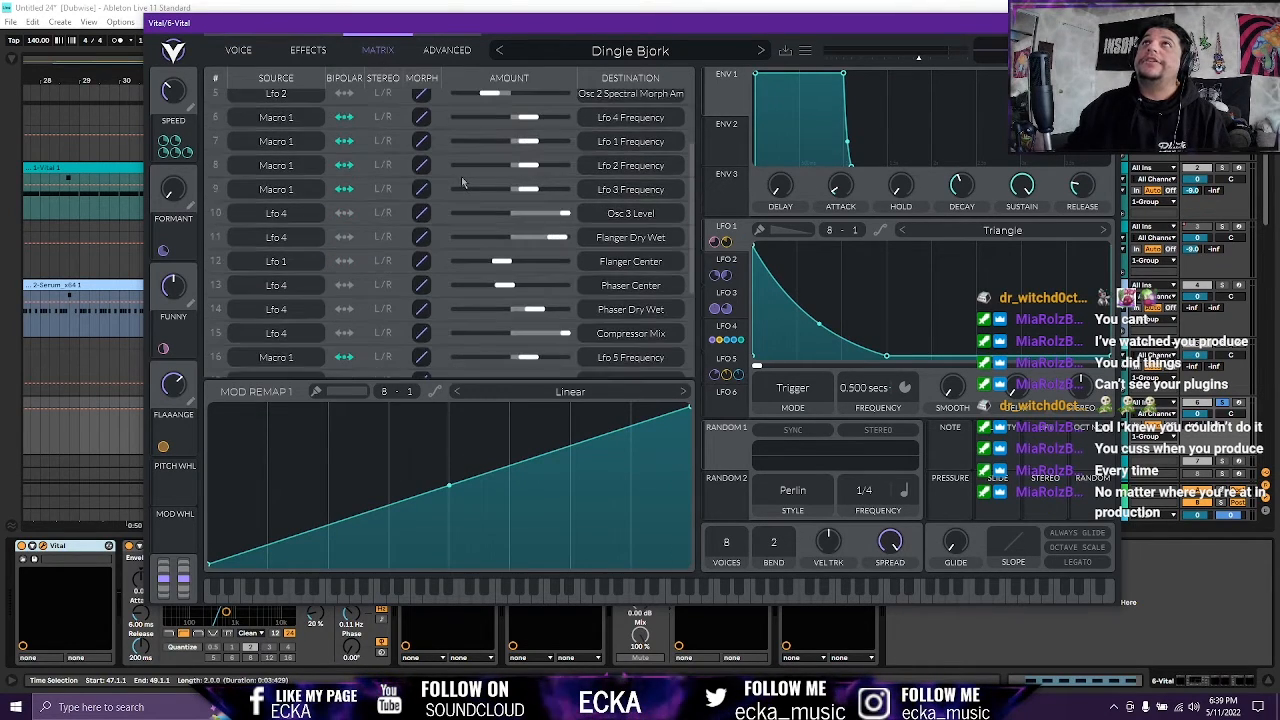
pyautogui.scroll(-4, 461, 180)
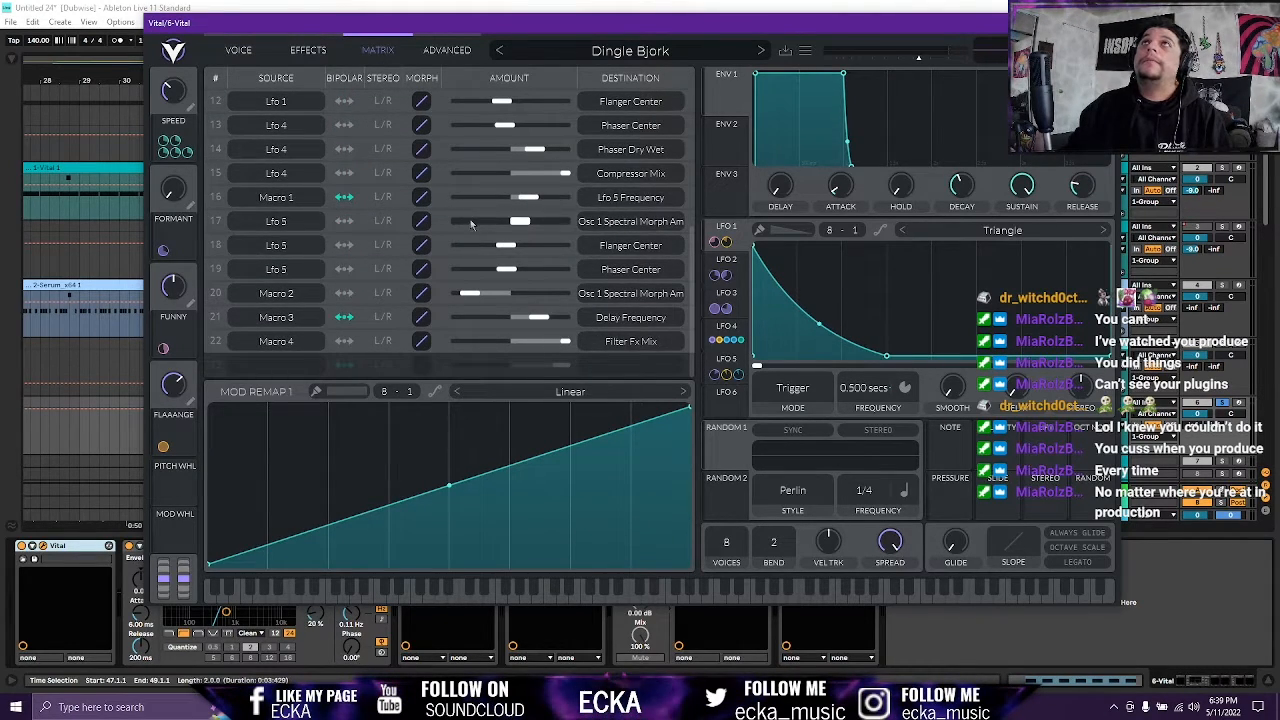
pyautogui.scroll(5, 470, 219)
pyautogui.scroll(4, 472, 227)
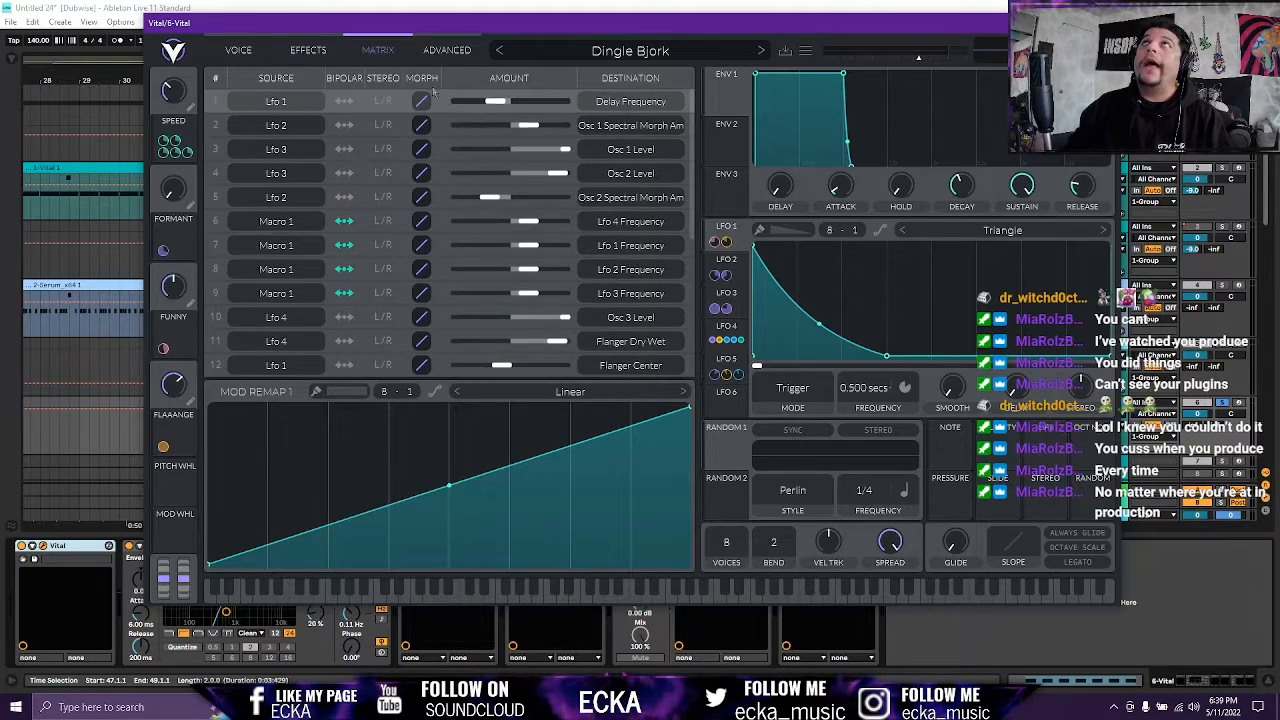
# Return to the Dingle Bjork voice controls and examine the shapes and oscillator modulation targets of LFO 2 and LFO 3.
pyautogui.click(239, 52)
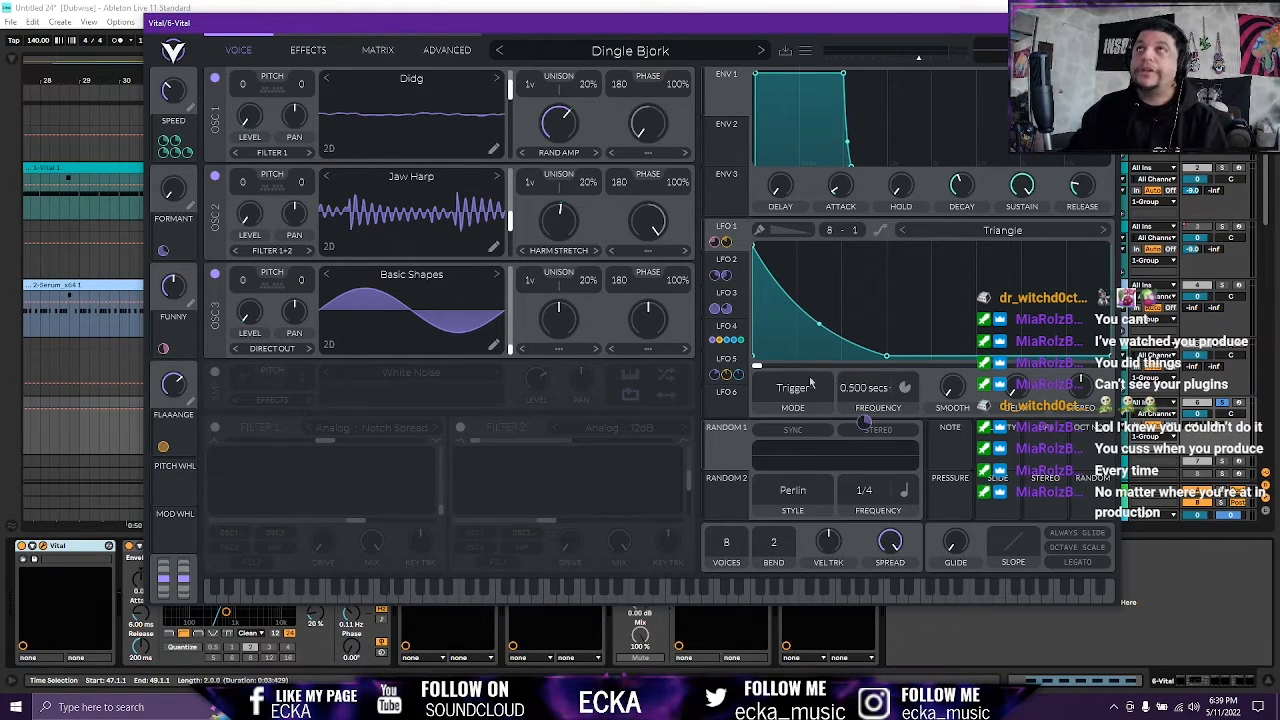
pyautogui.click(733, 265)
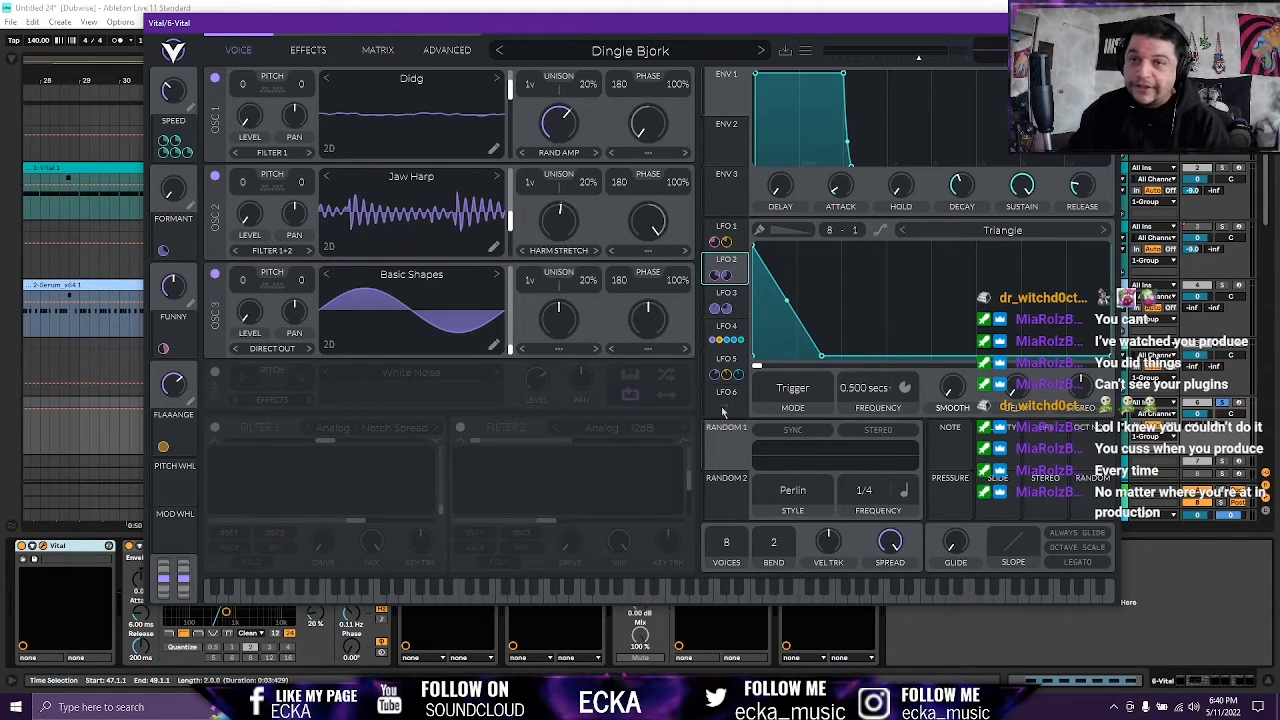
pyautogui.moveTo(725, 277)
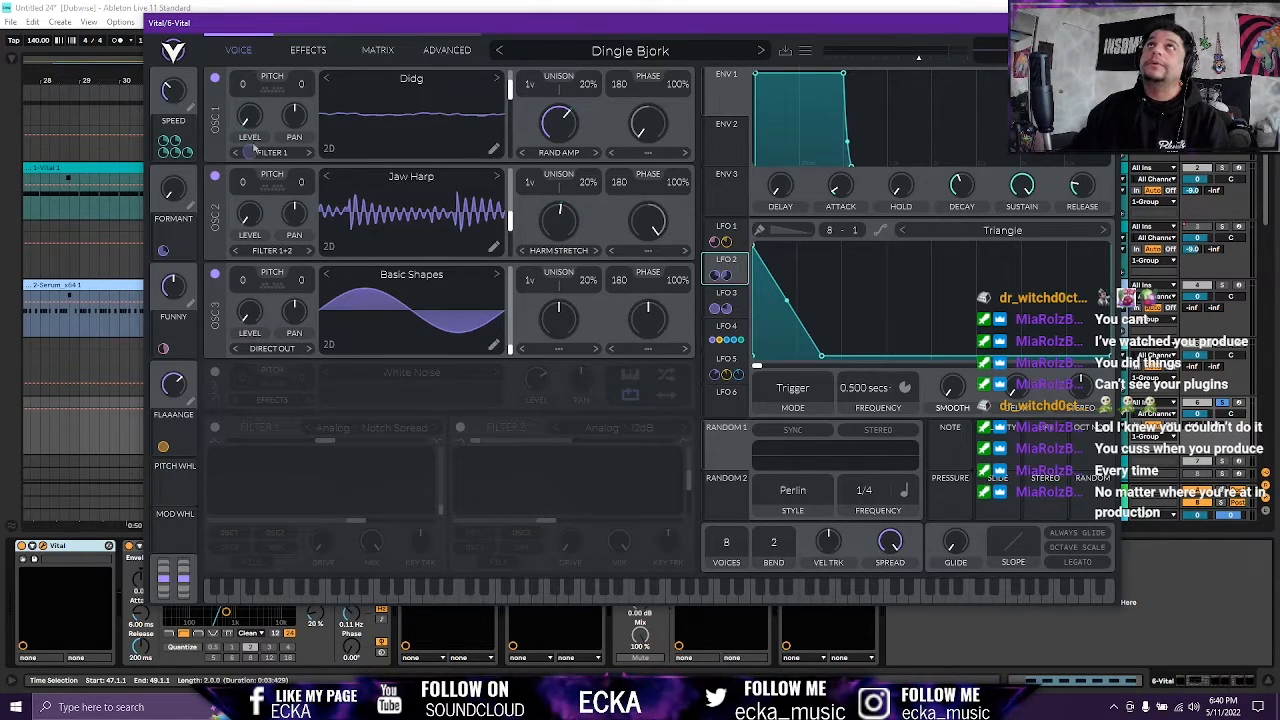
pyautogui.click(719, 300)
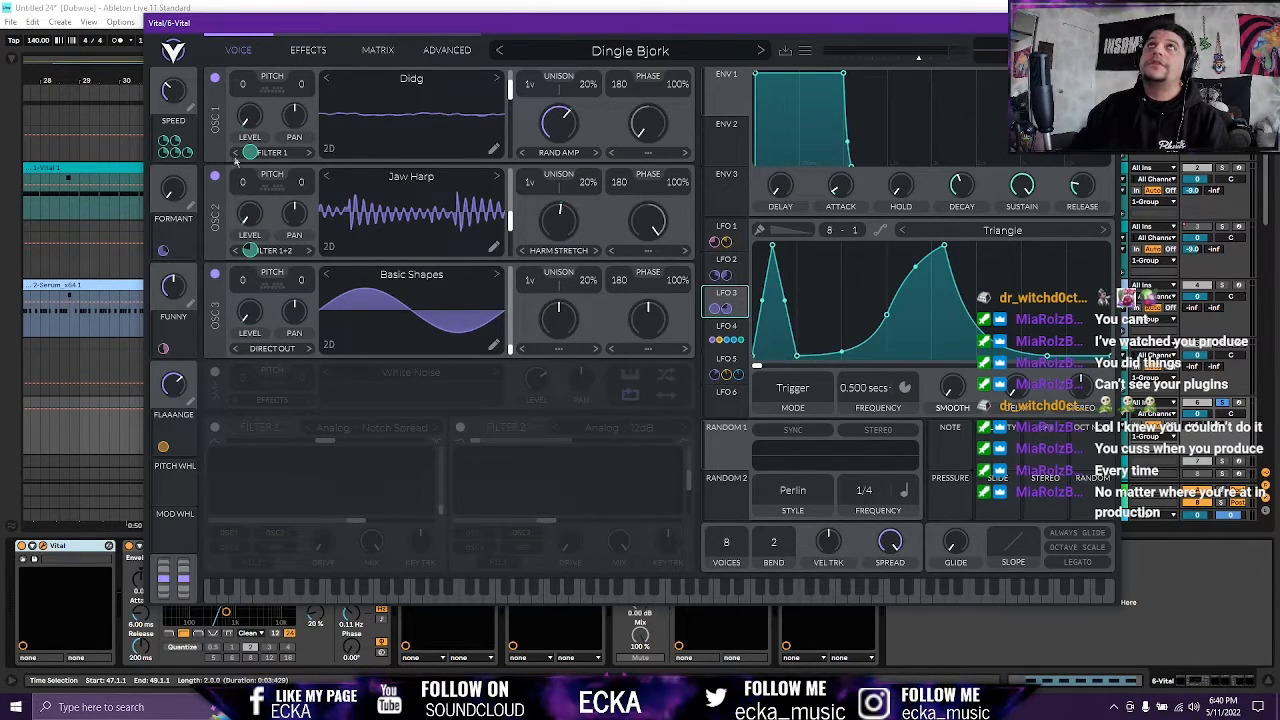
# Examine LFO 4's shape and its modulation of oscillator 3 and the flanger, phaser and compressor effects in the Dingle Bjork patch.
pyautogui.click(727, 332)
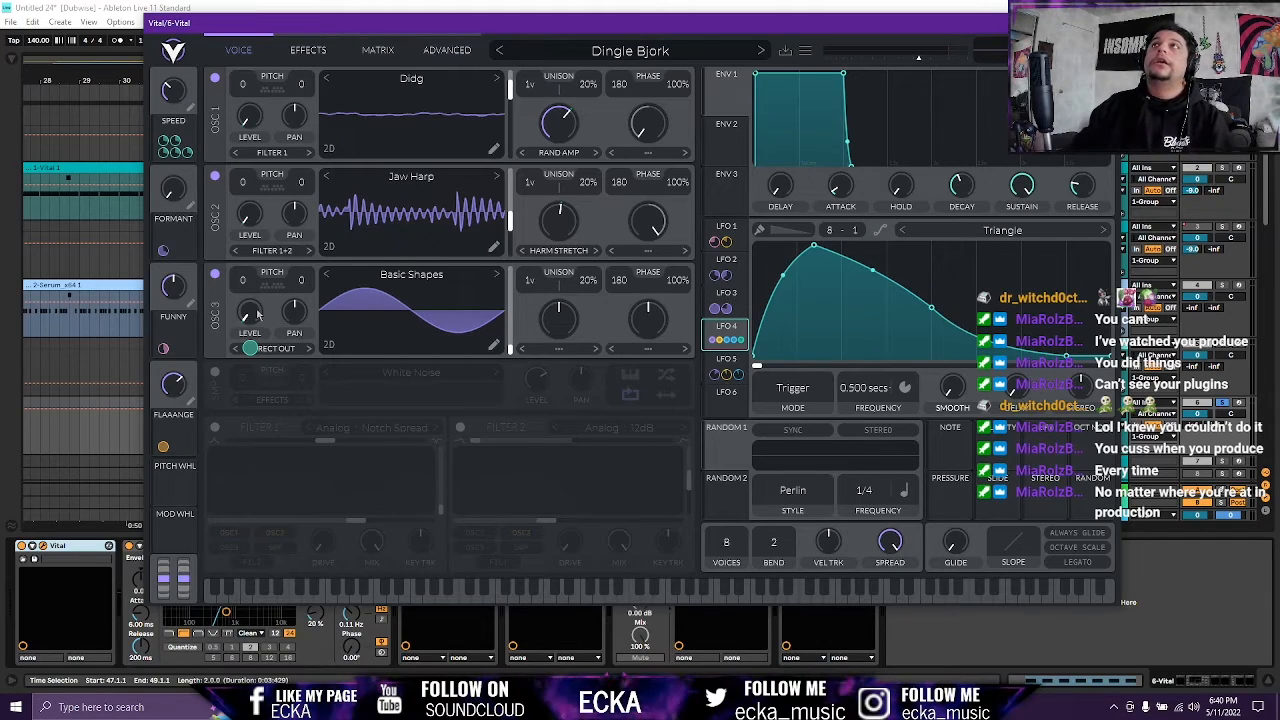
pyautogui.click(306, 52)
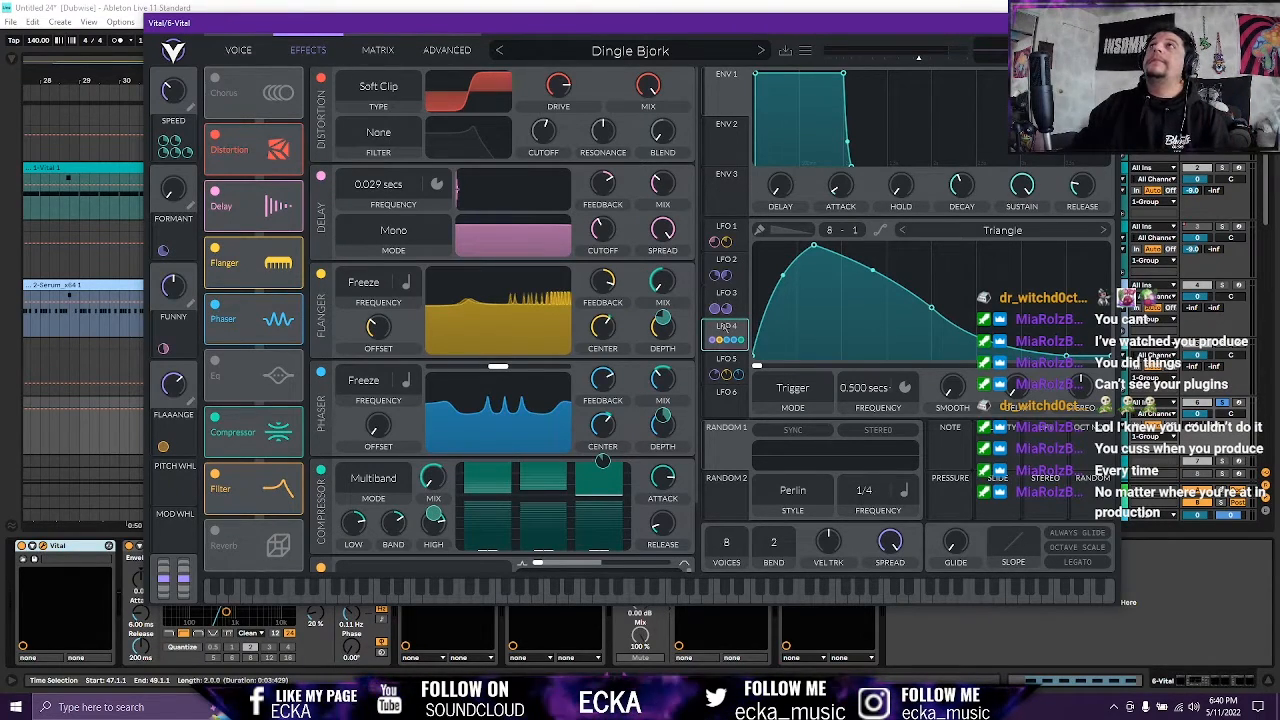
pyautogui.moveTo(660, 325)
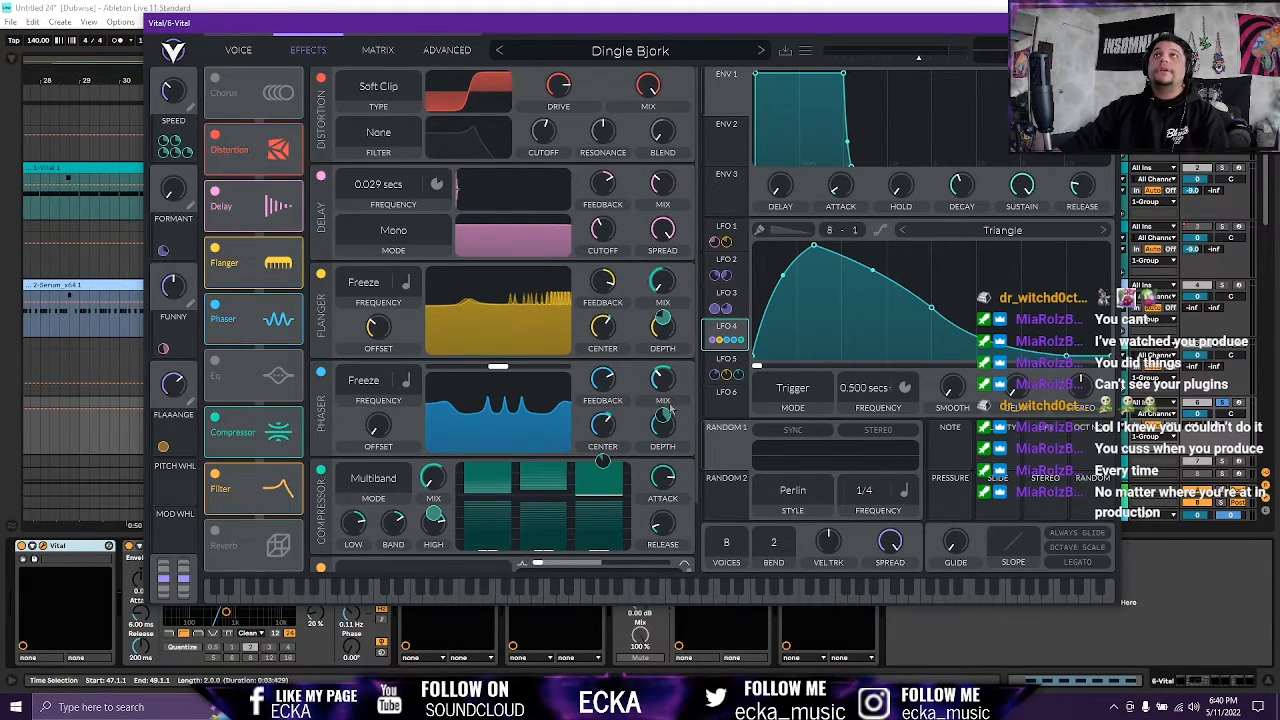
pyautogui.moveTo(665, 418)
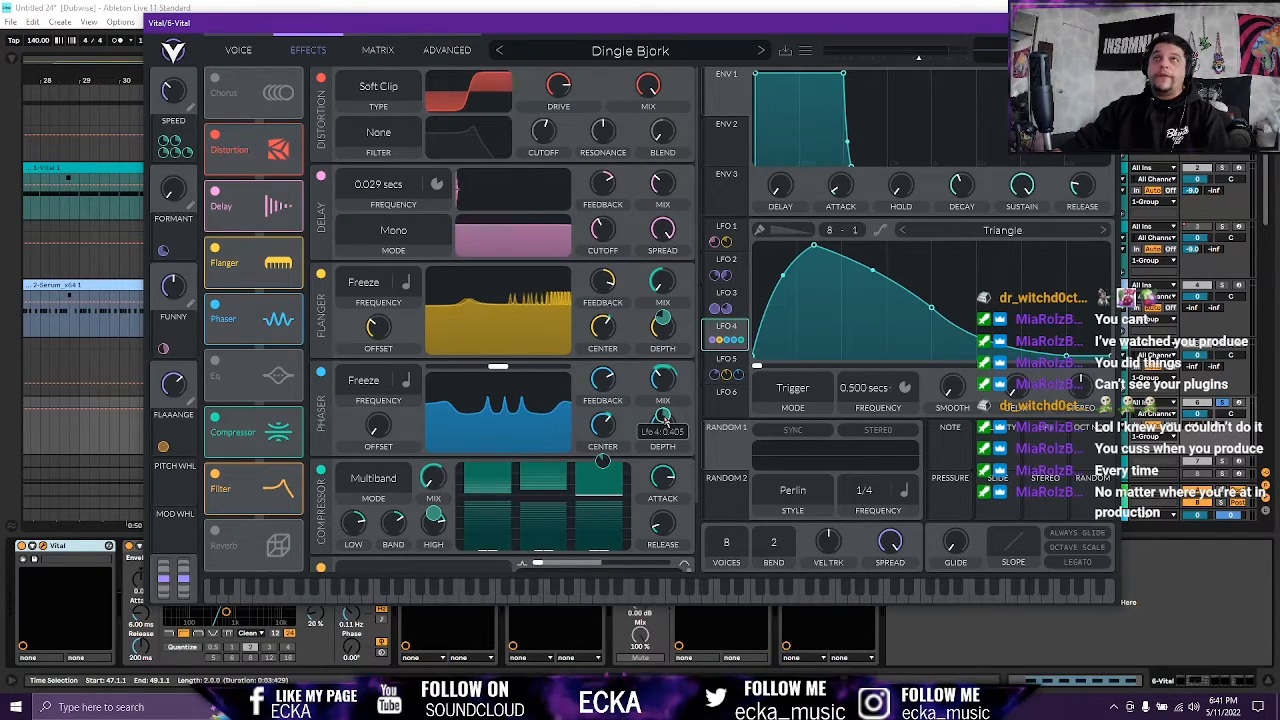
pyautogui.moveTo(434, 514)
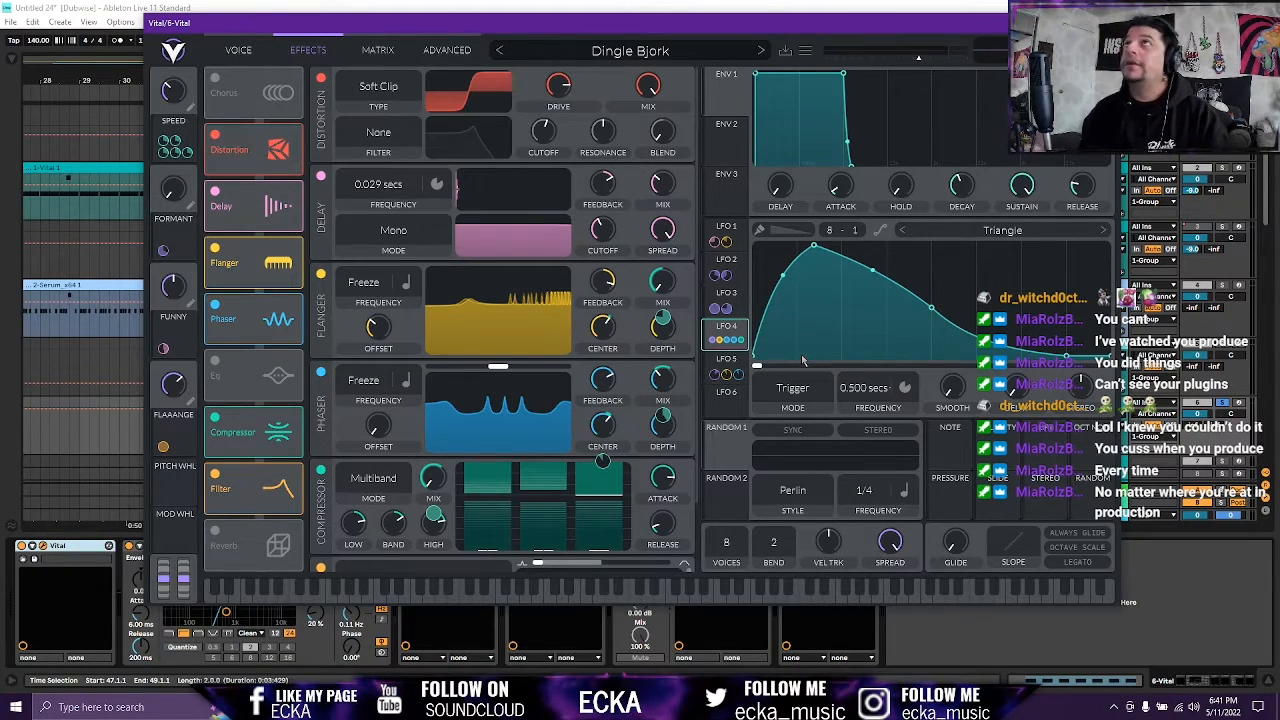
# Return to the voice controls, play the track 6 clip from bar 47 with Vital open, and display LFO 4.
pyautogui.click(239, 52)
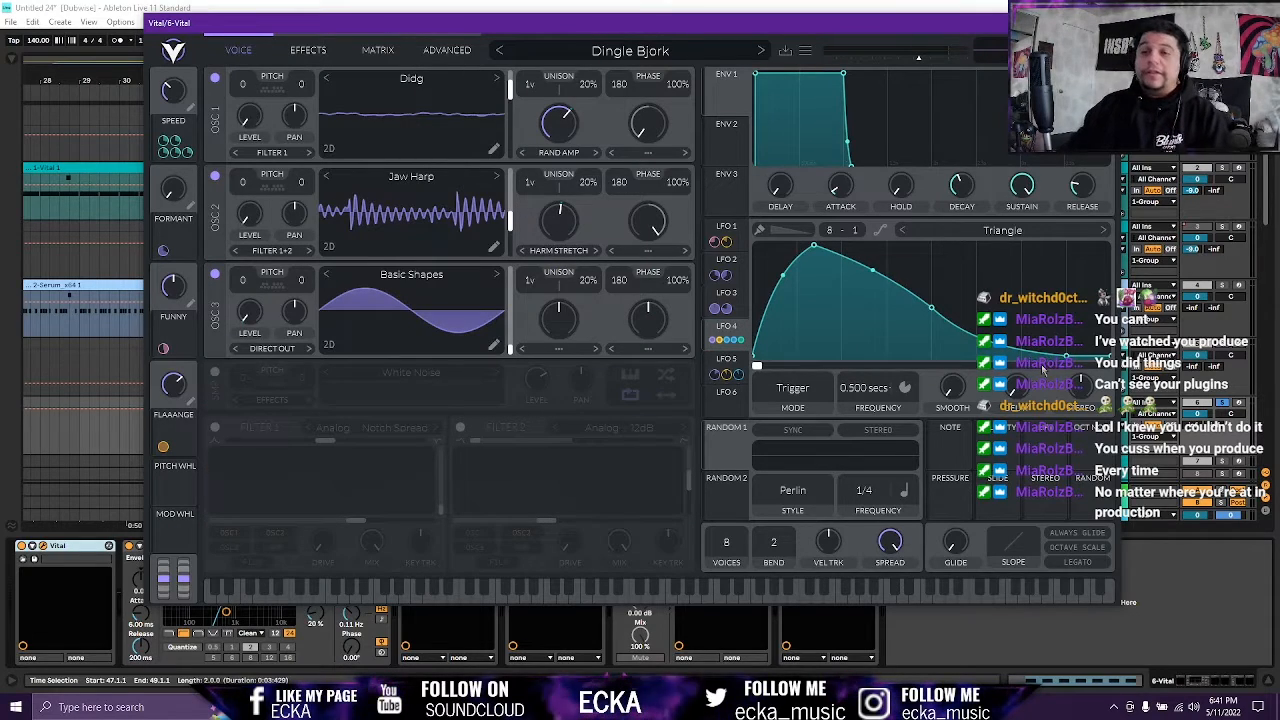
pyautogui.moveTo(790, 22); pyautogui.dragTo(735, 104)
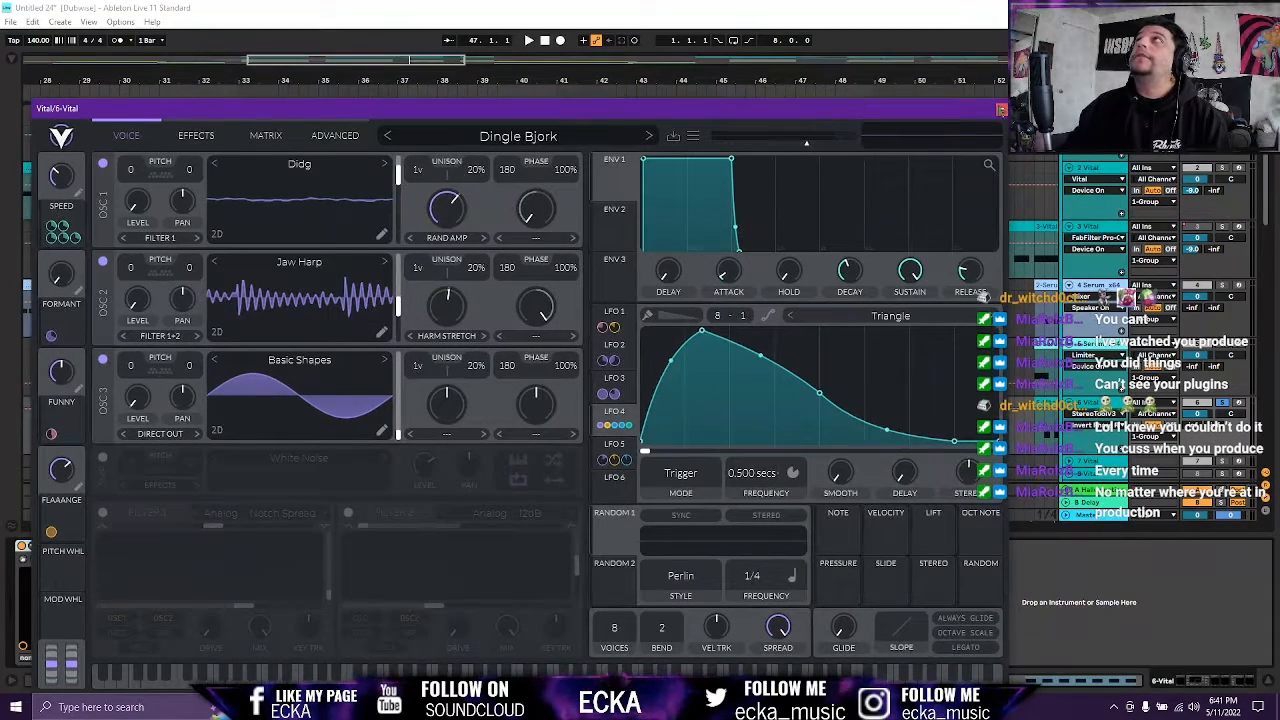
pyautogui.click(812, 405)
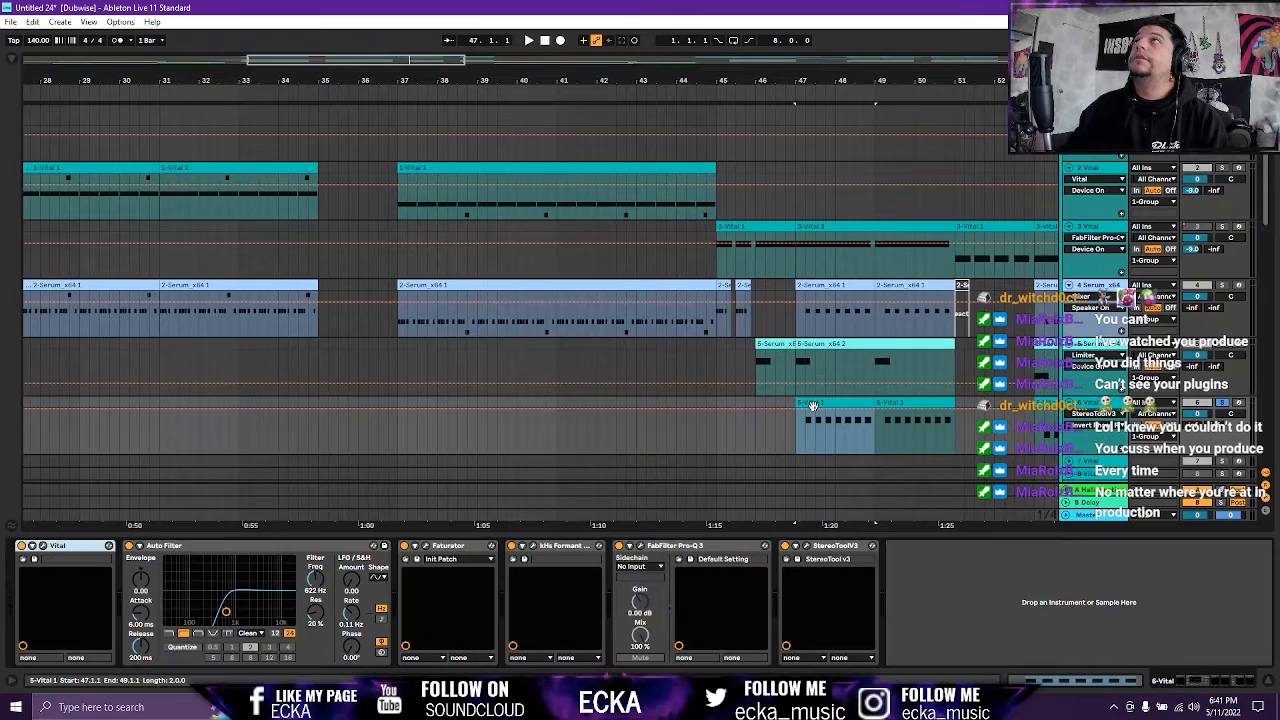
pyautogui.click(45, 546)
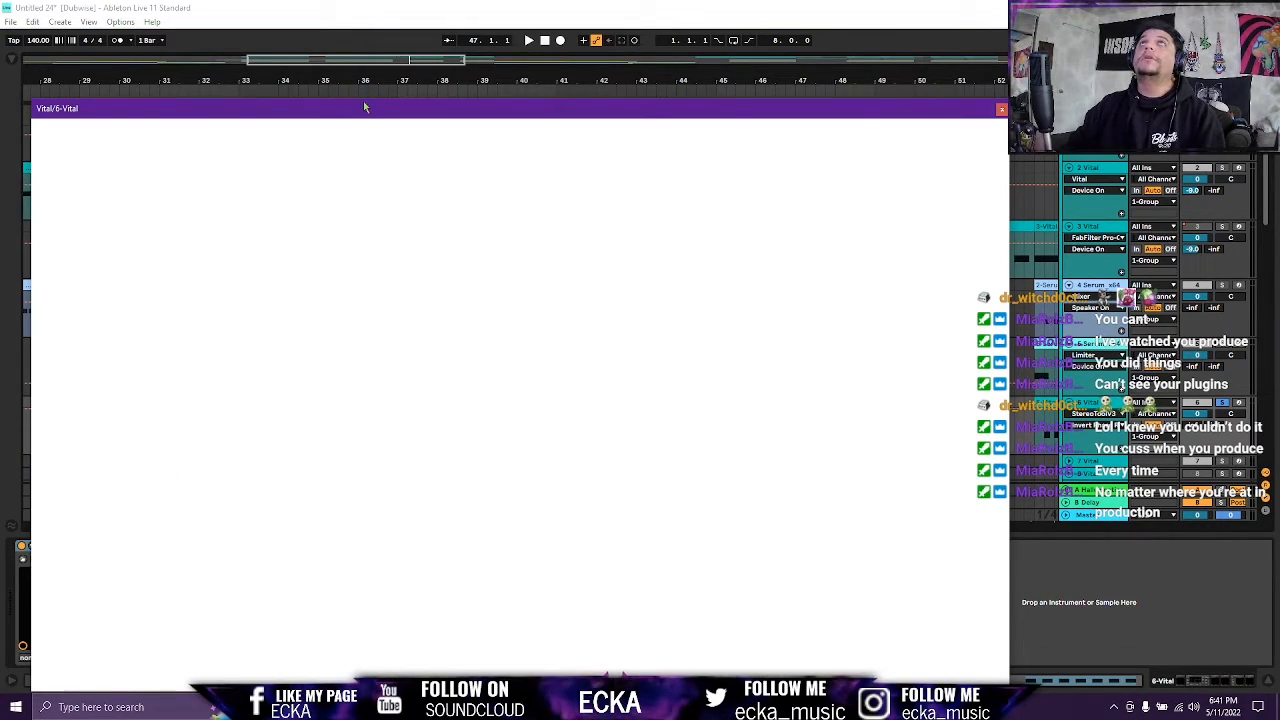
pyautogui.moveTo(363, 106); pyautogui.dragTo(373, 74)
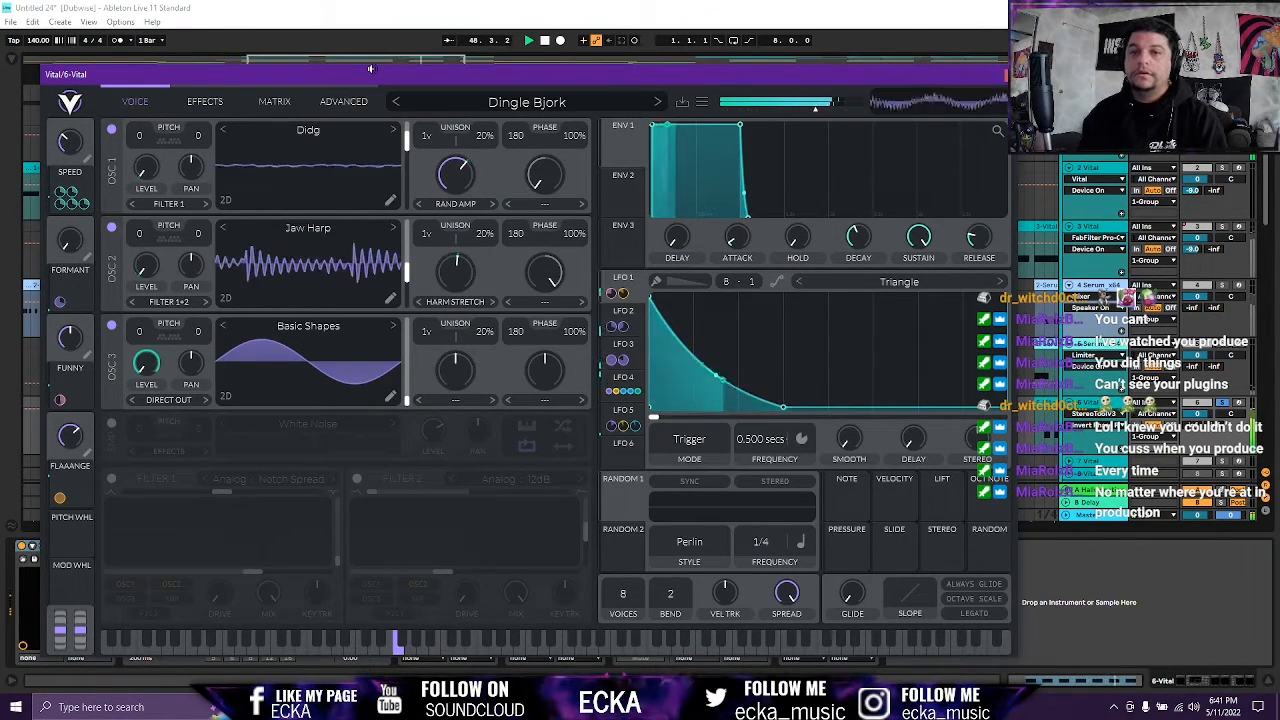
pyautogui.click(635, 383)
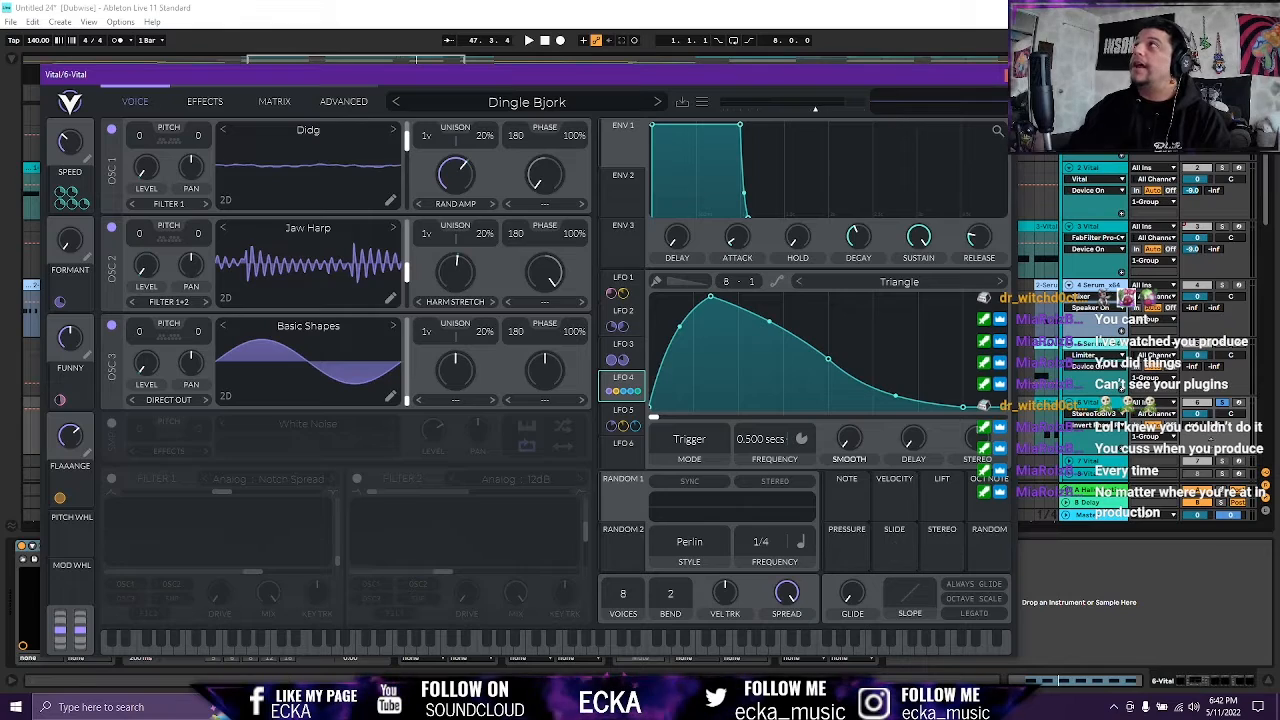
# Arm track 6, audition the Dingle Bjork patch by playing notes from the computer keyboard, and close the Vital window.
pyautogui.click(1240, 403)
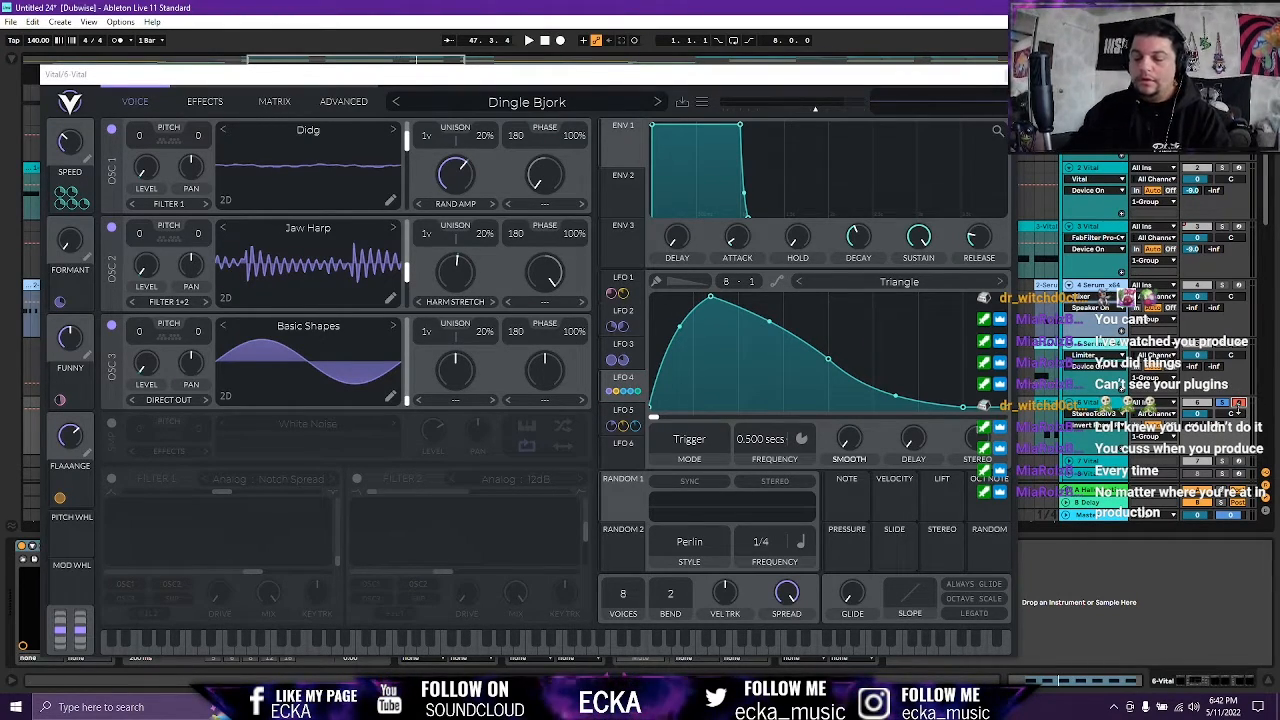
pyautogui.press('z')
pyautogui.press('a')
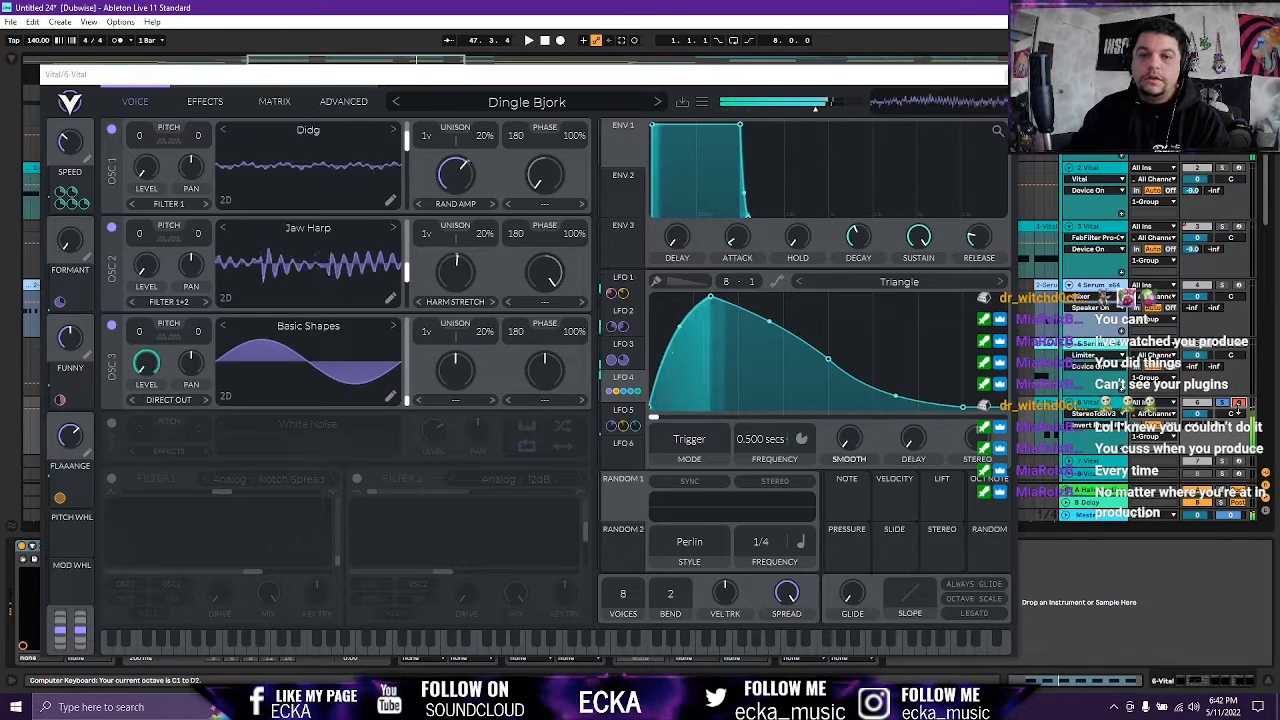
pyautogui.press('x')
pyautogui.press('a')
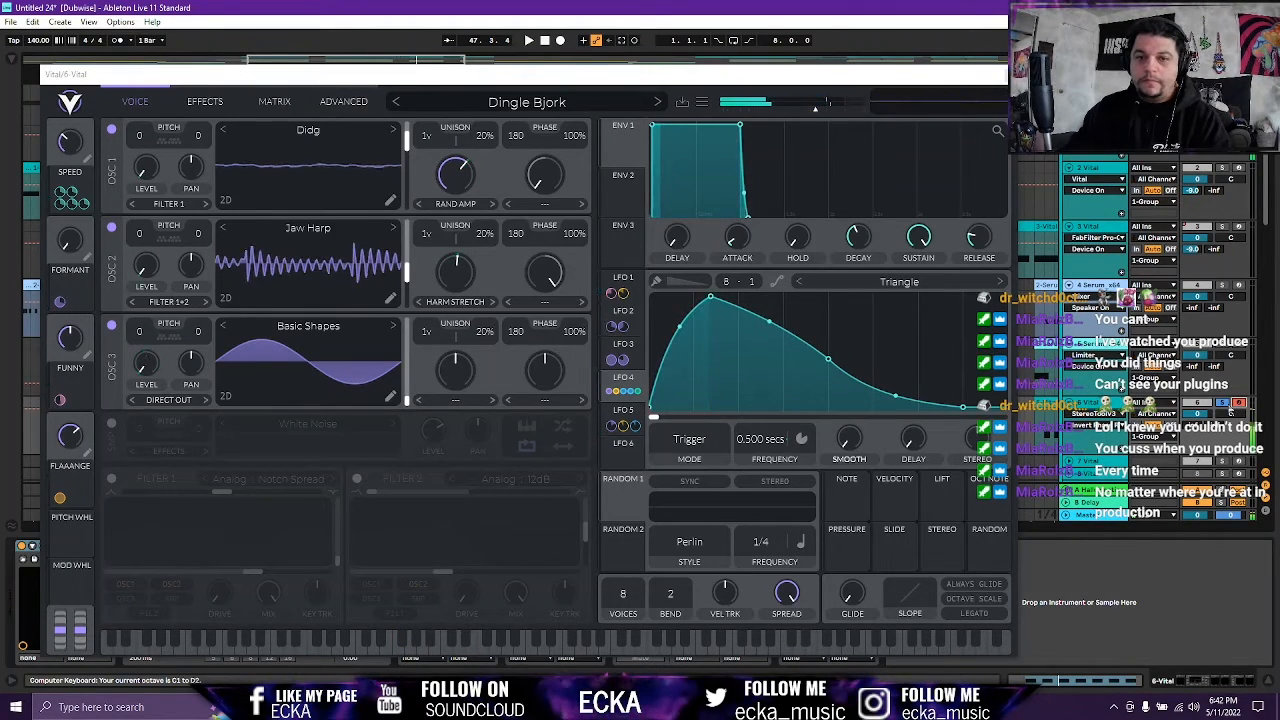
pyautogui.press('f')
pyautogui.press('f')
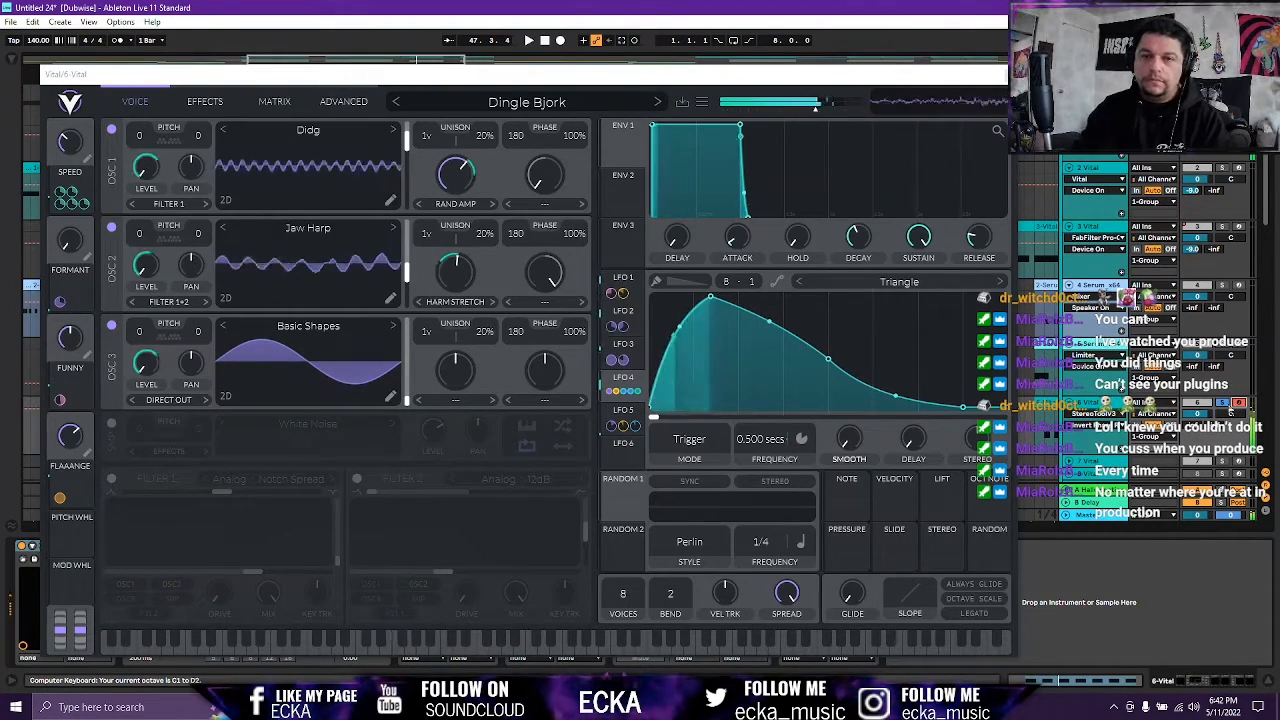
pyautogui.press('f')
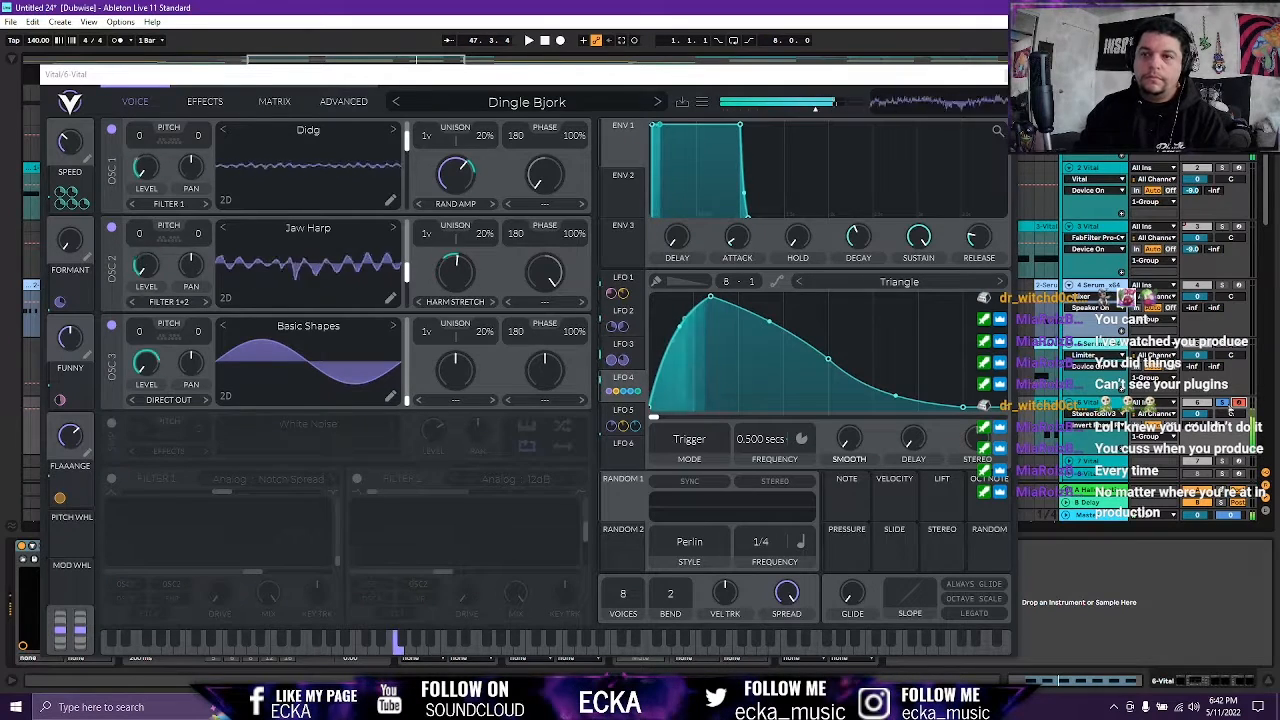
pyautogui.press('f')
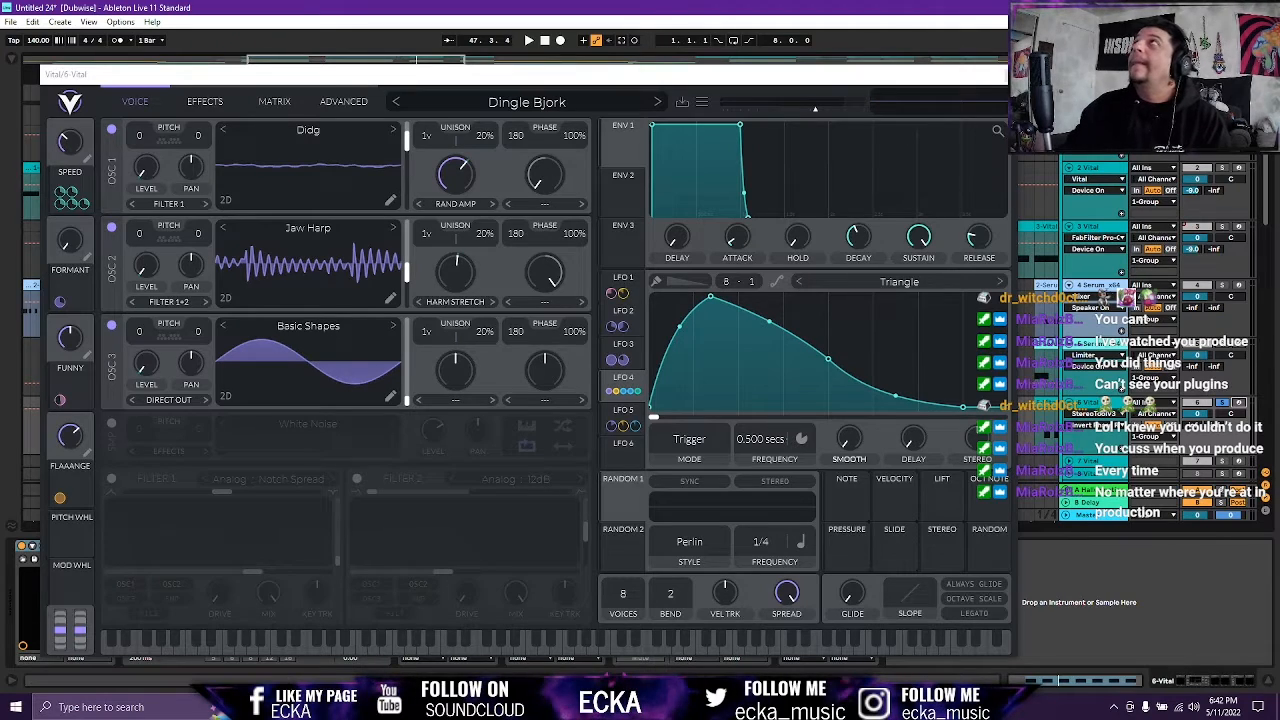
pyautogui.click(1010, 75)
pyautogui.hotkey('ctrl', 'alt', 'p')
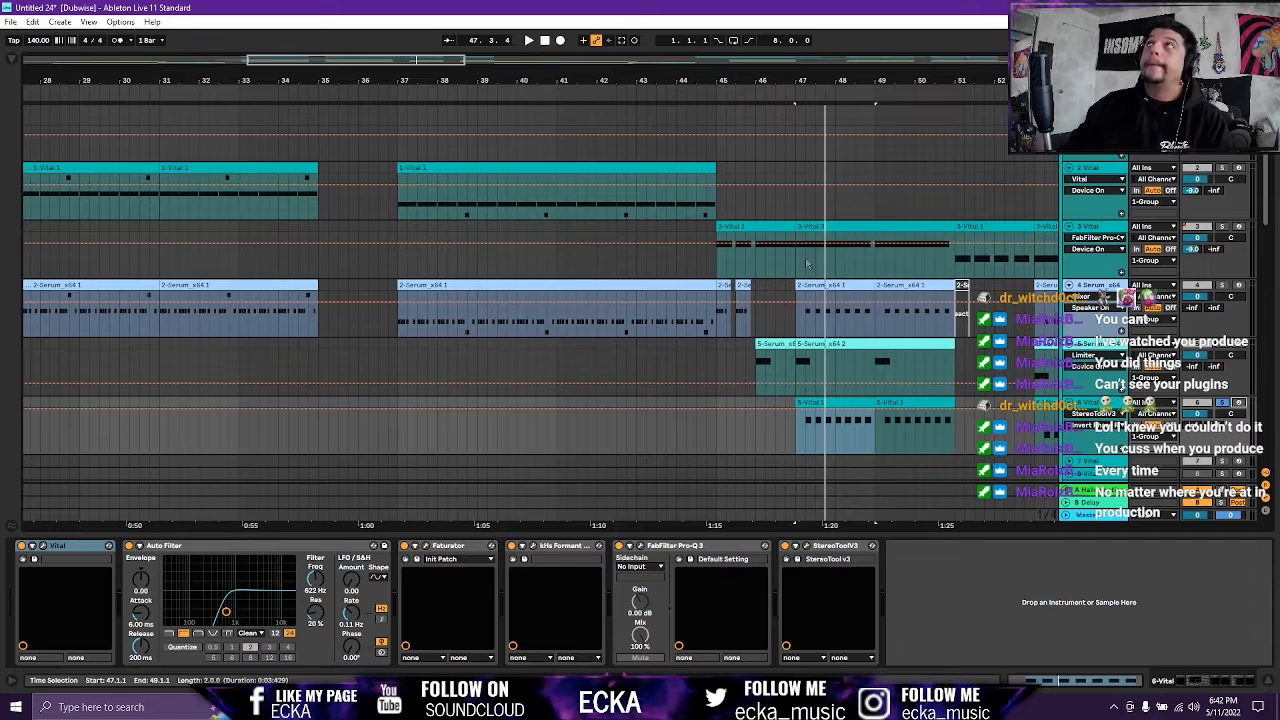
# Unsolo track 6 and play the full arrangement from bar 45 to bar 57.
pyautogui.moveTo(417, 61); pyautogui.dragTo(476, 59)
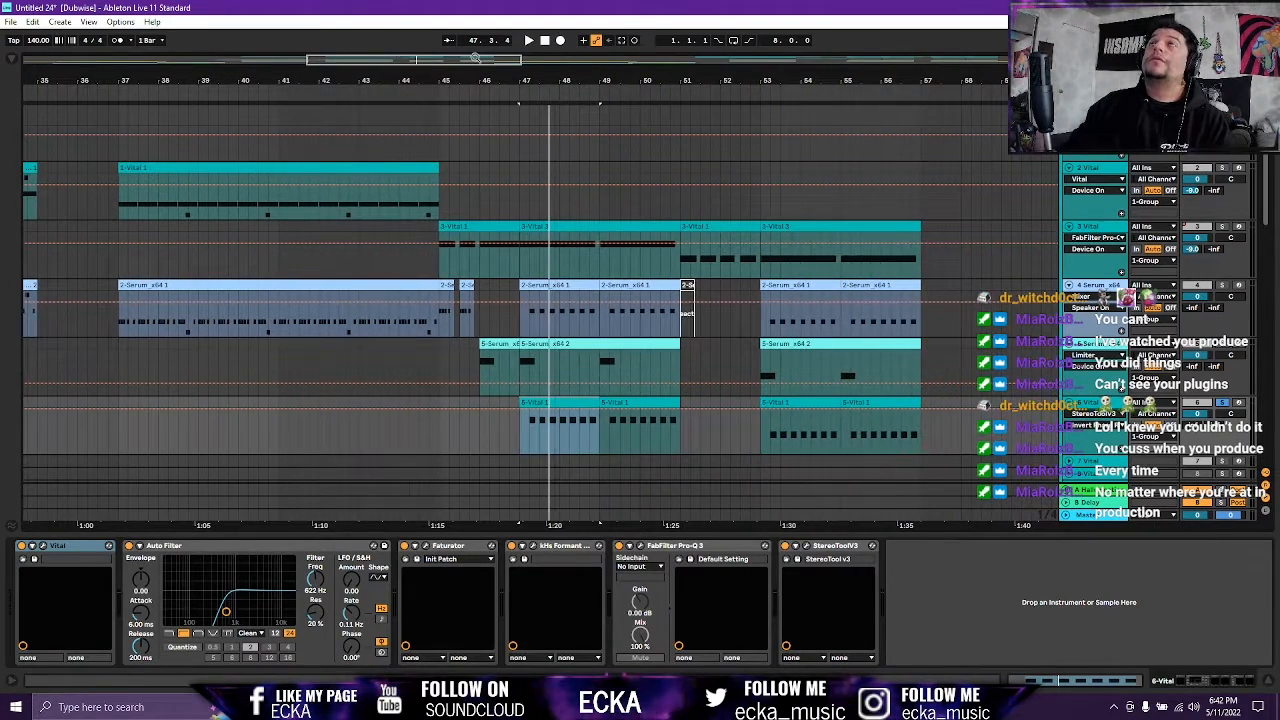
pyautogui.click(440, 351)
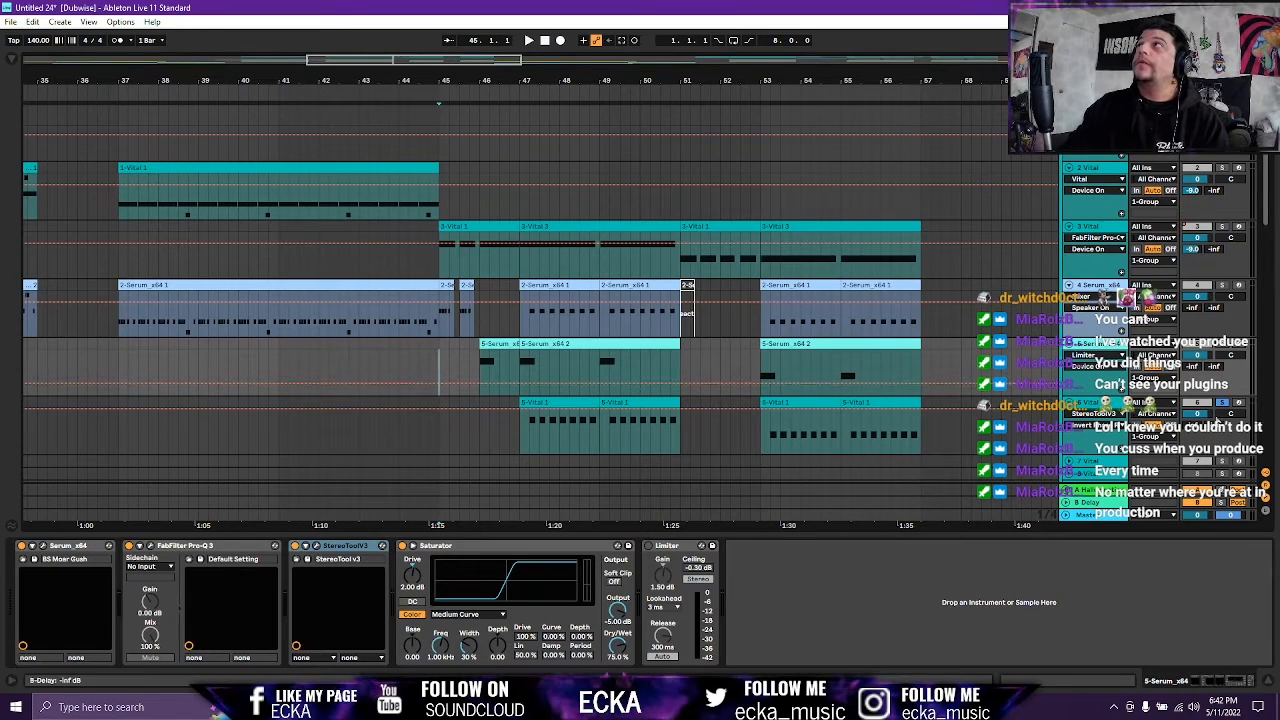
pyautogui.scroll(1, 640, 300)
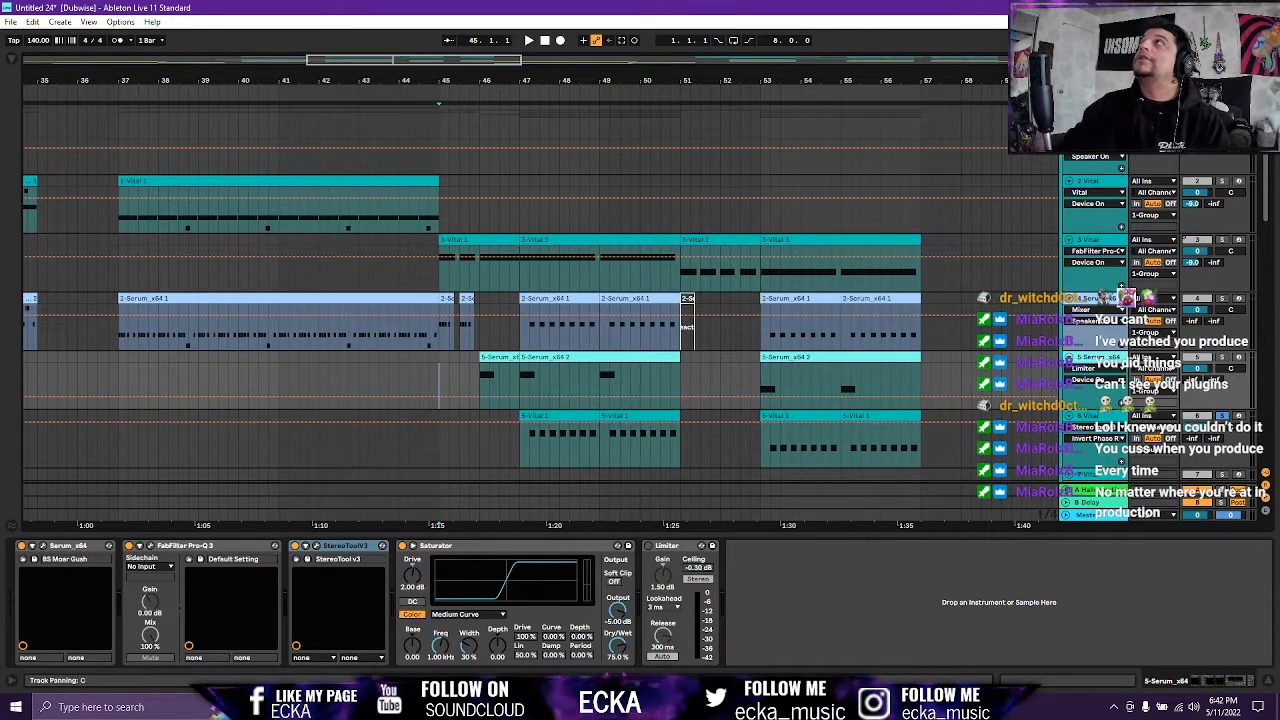
pyautogui.click(1069, 134)
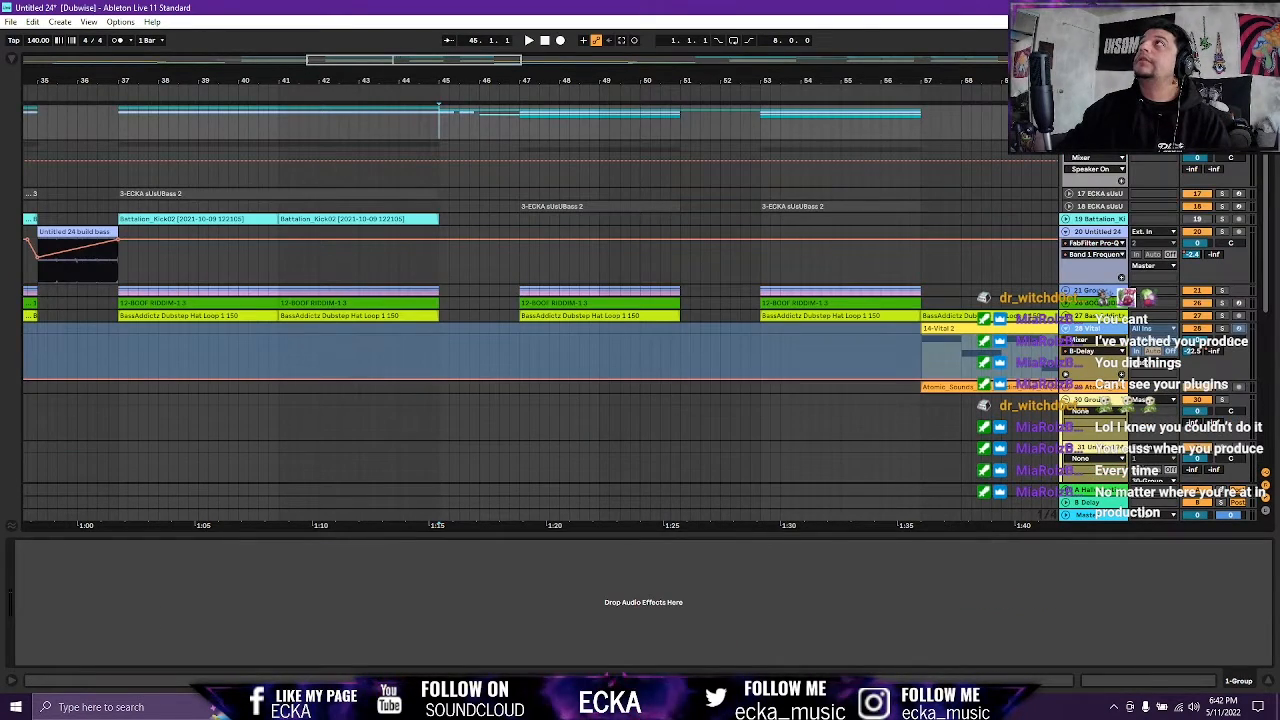
pyautogui.click(1069, 122)
pyautogui.press('space')
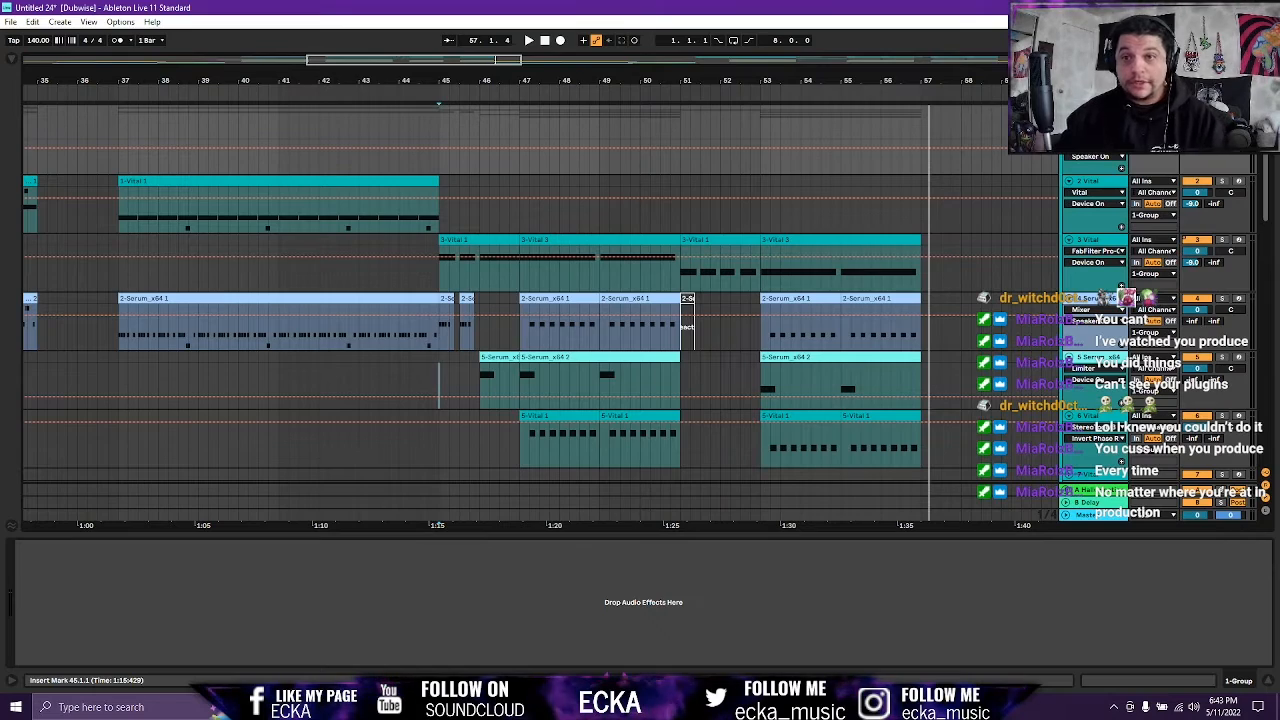
# Expand track 19 and examine the waveform of its Battalion_Kick02 clips from bar 27.
pyautogui.hscroll(-5, 378, 462)
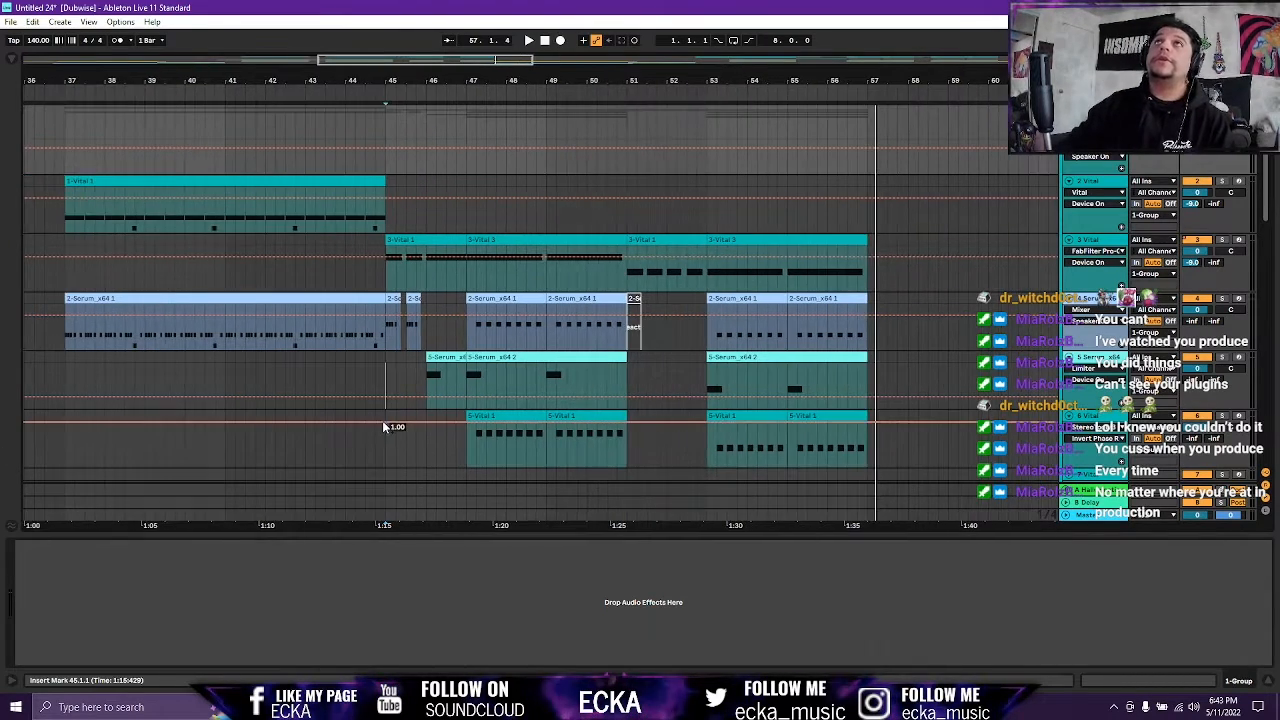
pyautogui.hscroll(-2, 341, 446)
pyautogui.scroll(-8, 341, 446)
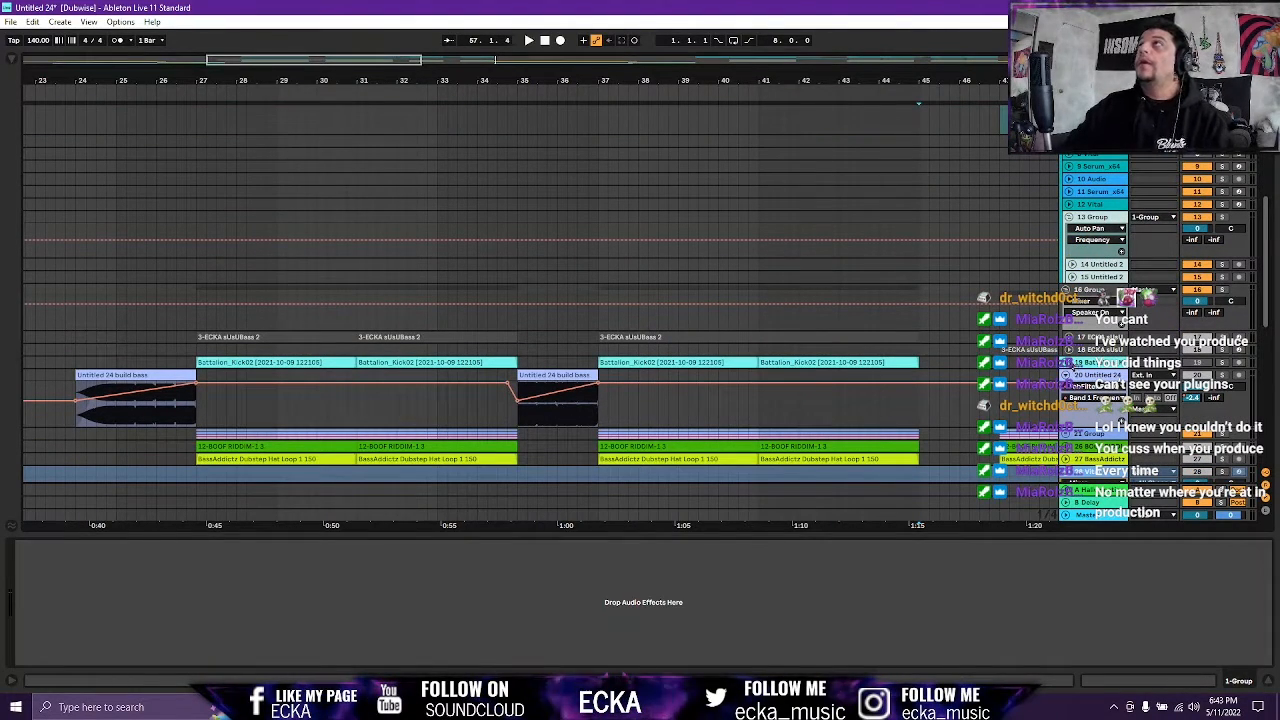
pyautogui.click(1068, 366)
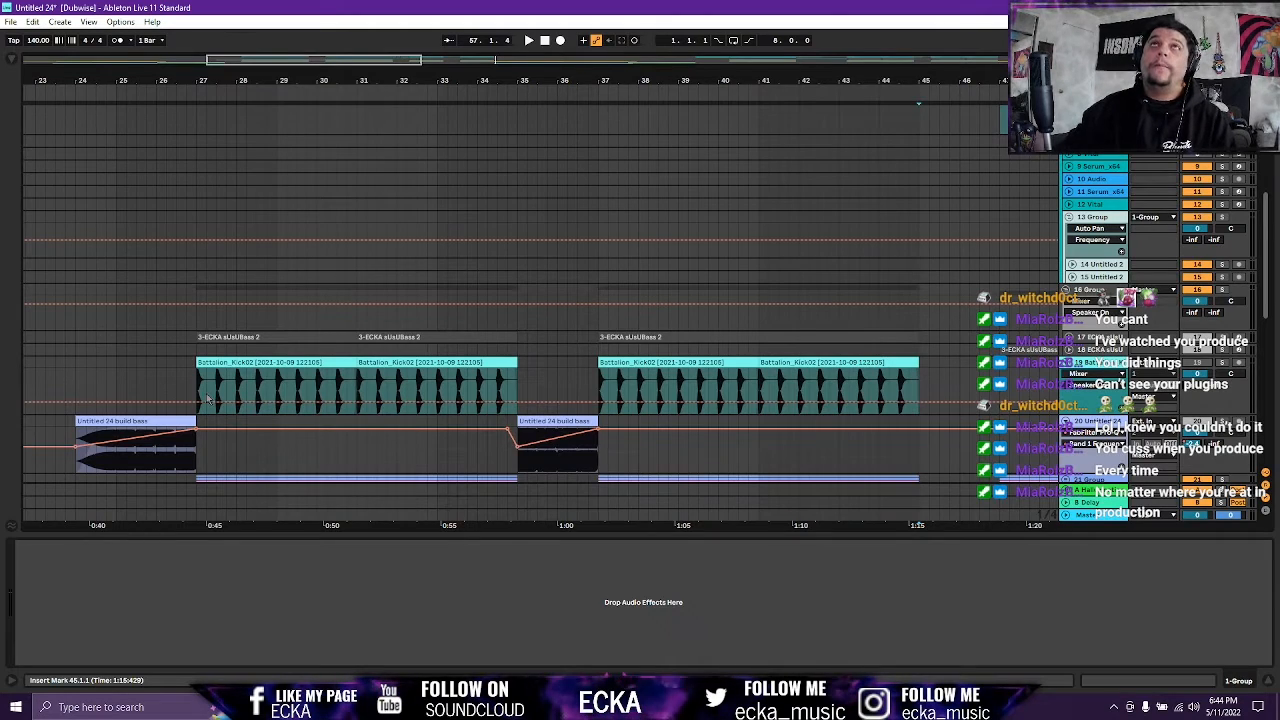
pyautogui.keyDown('ctrl'); pyautogui.scroll(4, 210, 399); pyautogui.keyUp('ctrl')
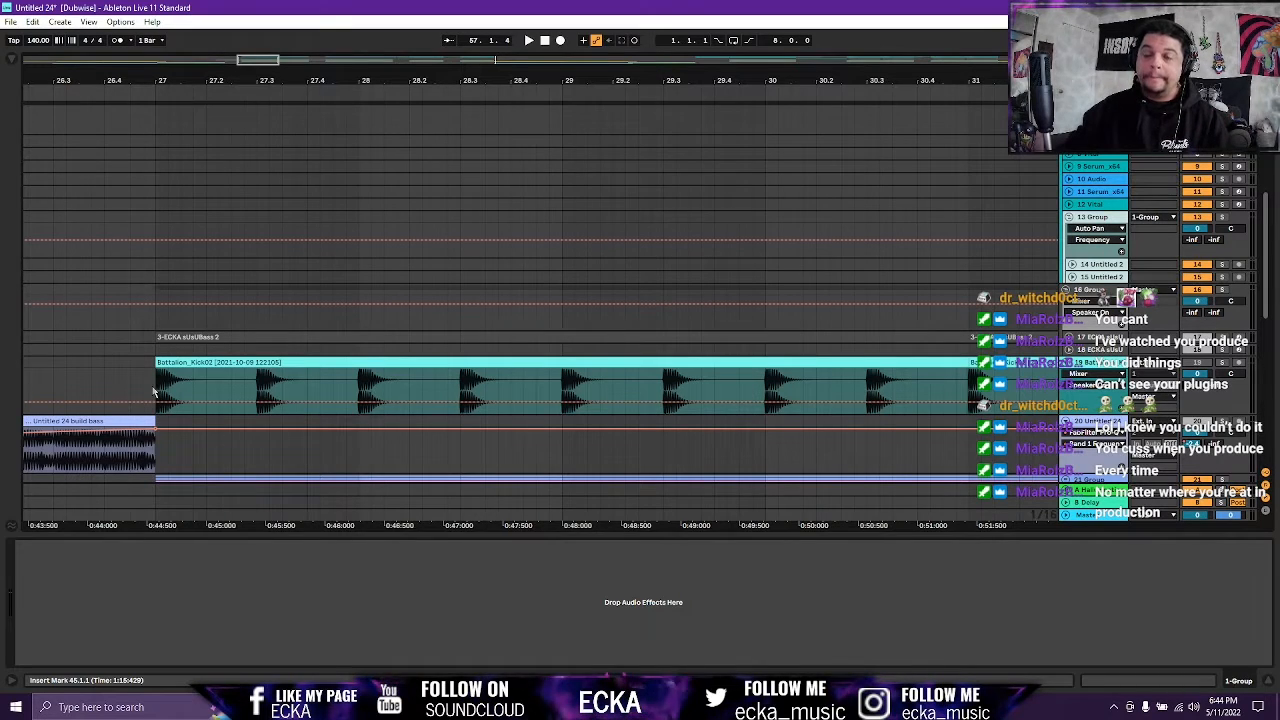
pyautogui.keyDown('ctrl'); pyautogui.scroll(-4, 155, 393); pyautogui.keyUp('ctrl')
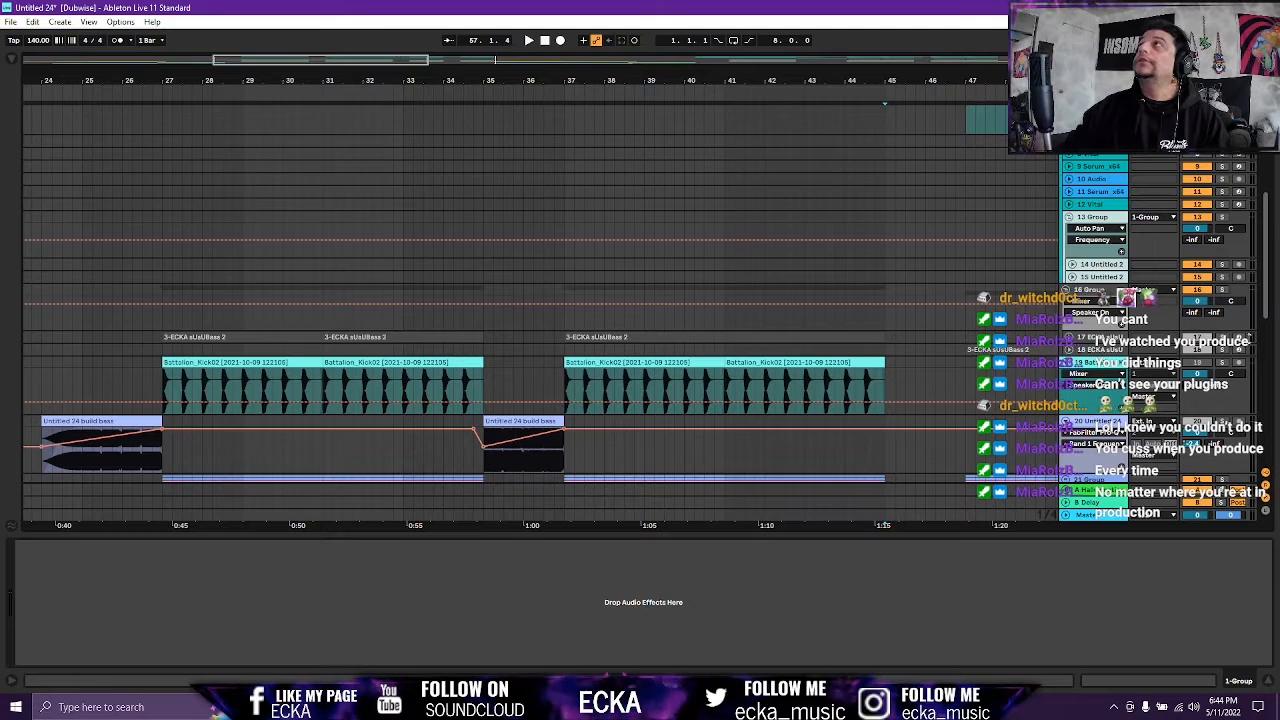
# Solo group 16 and play its ECKA sUsUBass clip from bar 27, watching the gate and compressor on track 17.
pyautogui.press('space')
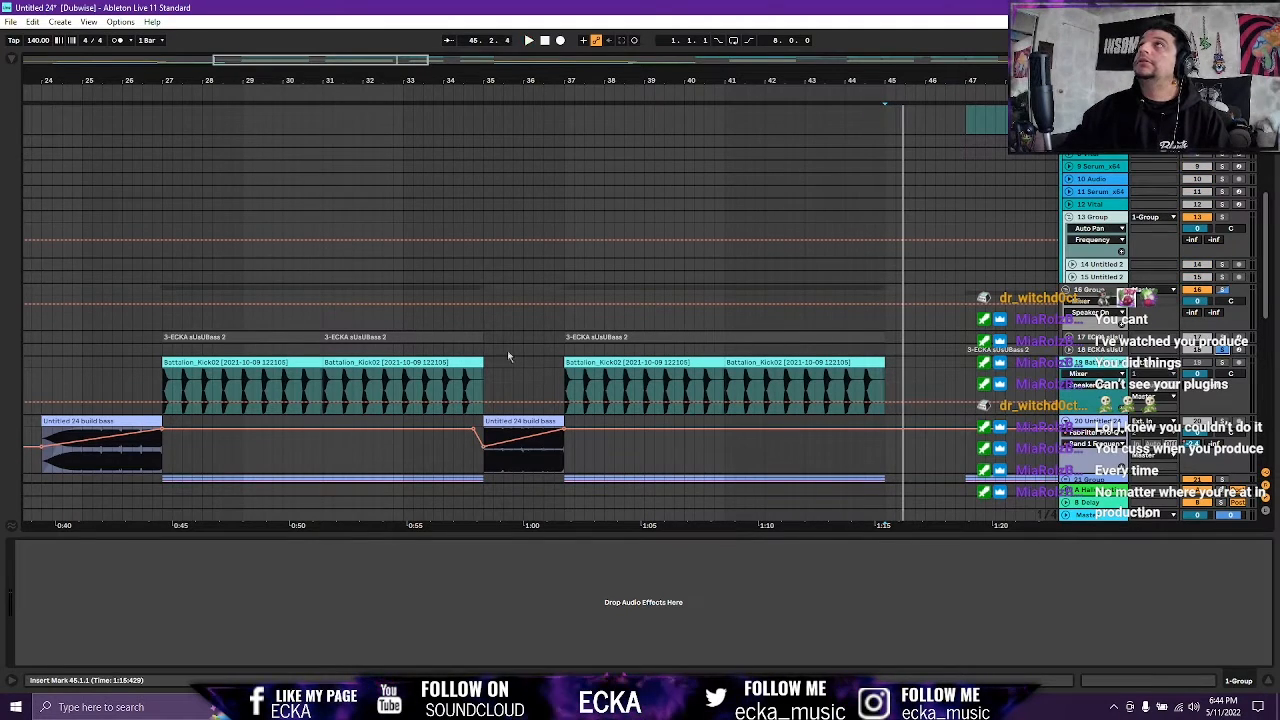
pyautogui.click(197, 337)
pyautogui.press('space')
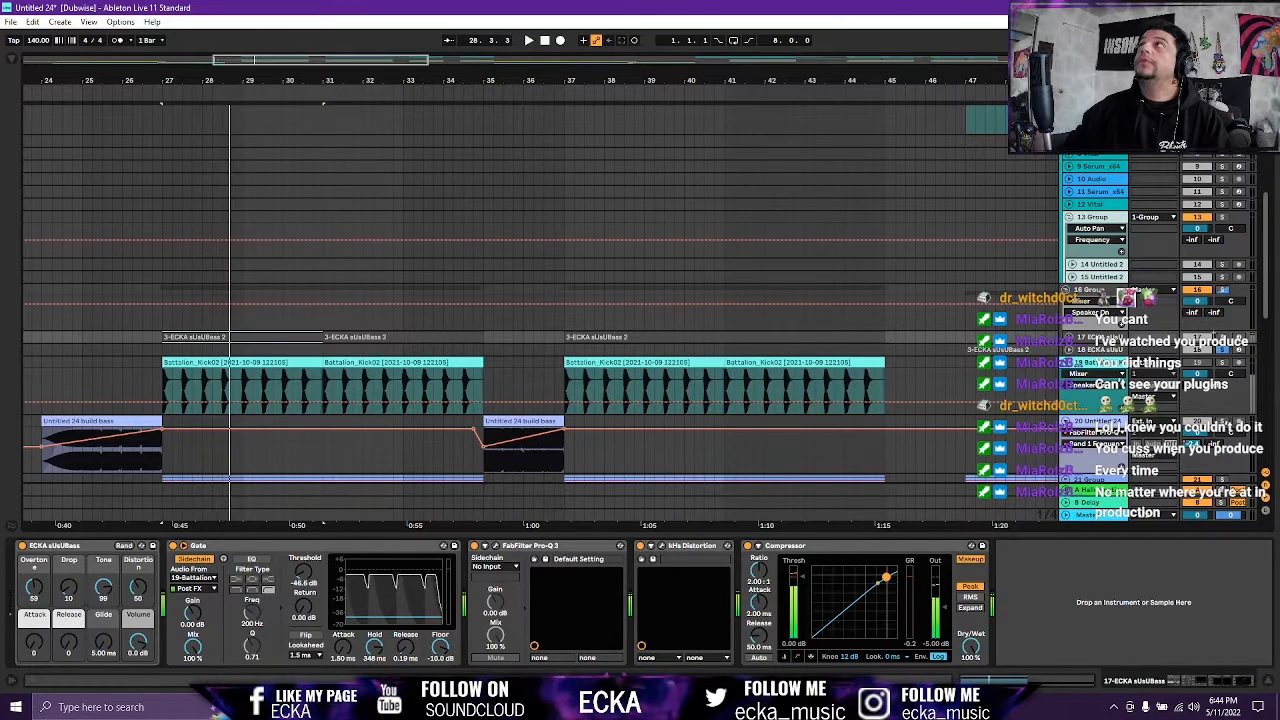
pyautogui.press('space')
pyautogui.press('space')
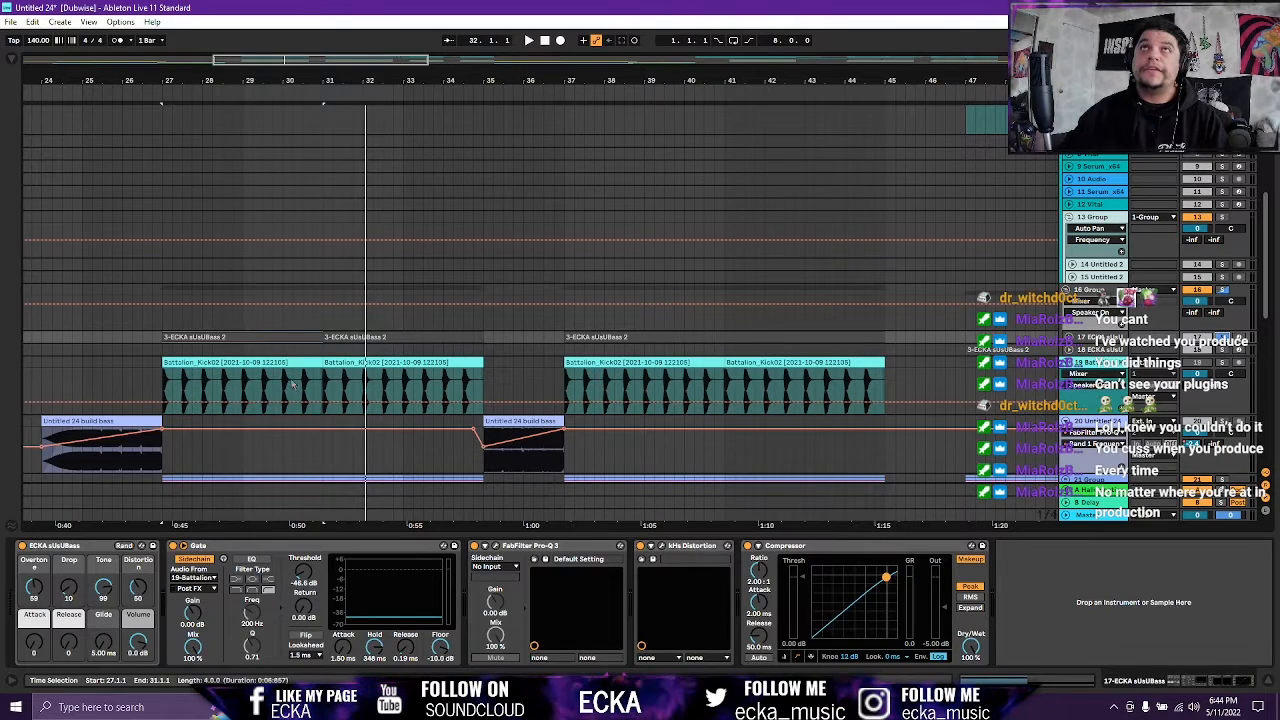
pyautogui.press('space')
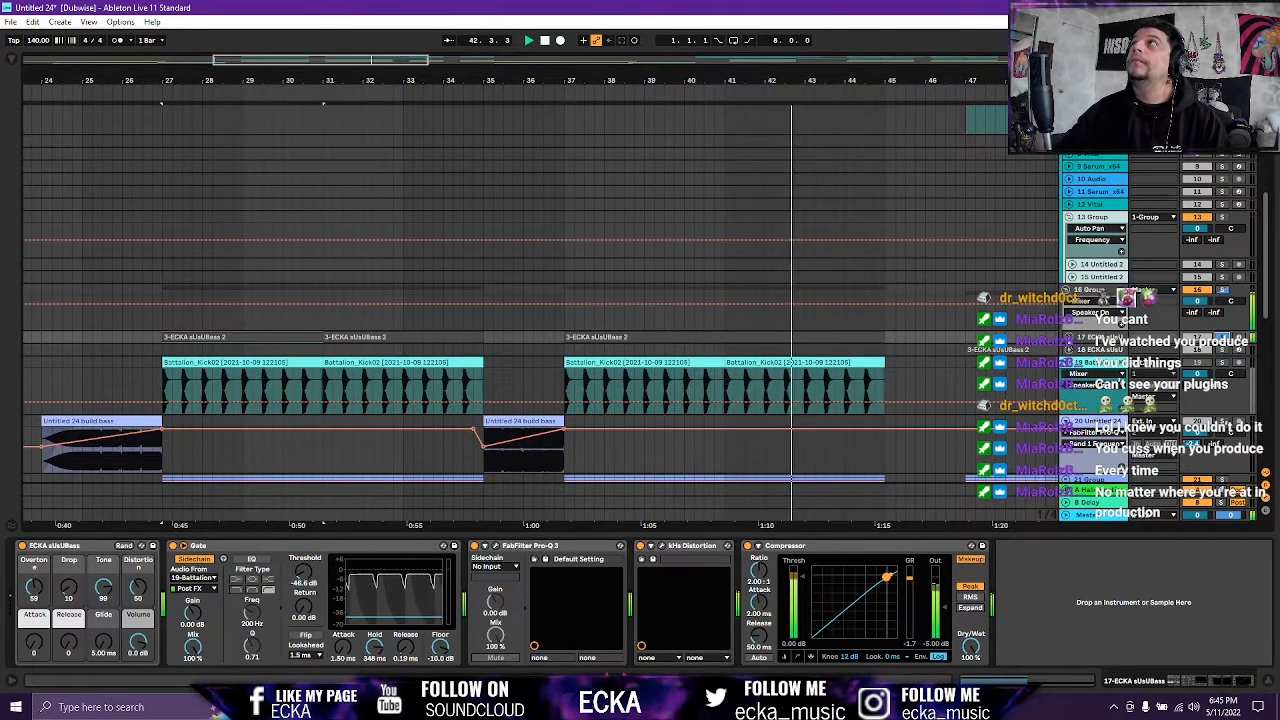
# Expand track 17 and examine the ECKA sUsUBass clips at bars 27 and 37.
pyautogui.click(1069, 338)
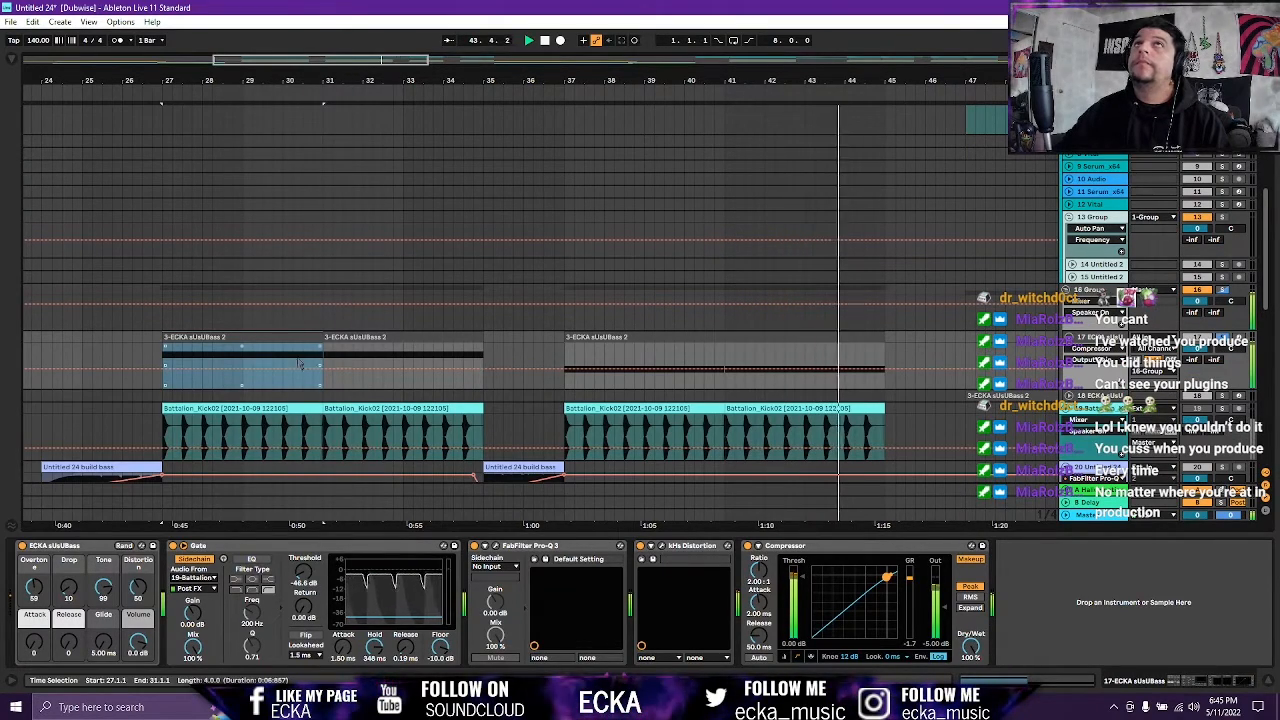
pyautogui.click(208, 338)
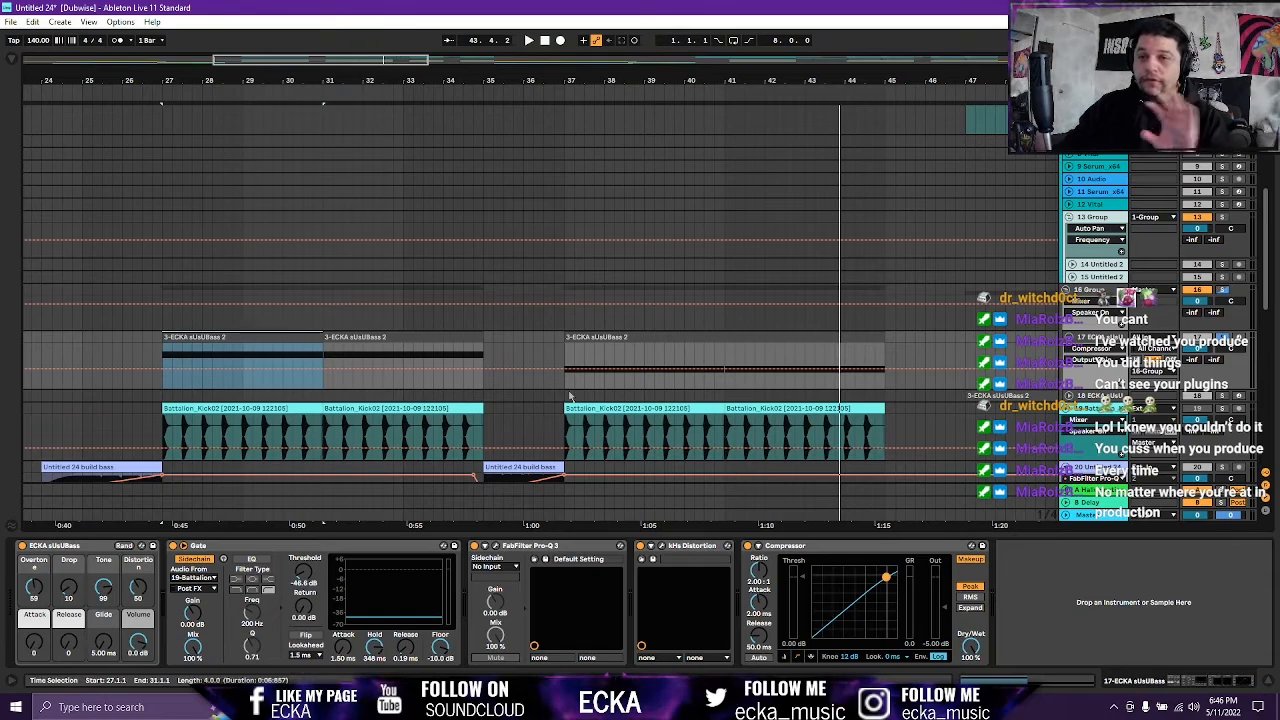
pyautogui.click(580, 340)
pyautogui.click(583, 346)
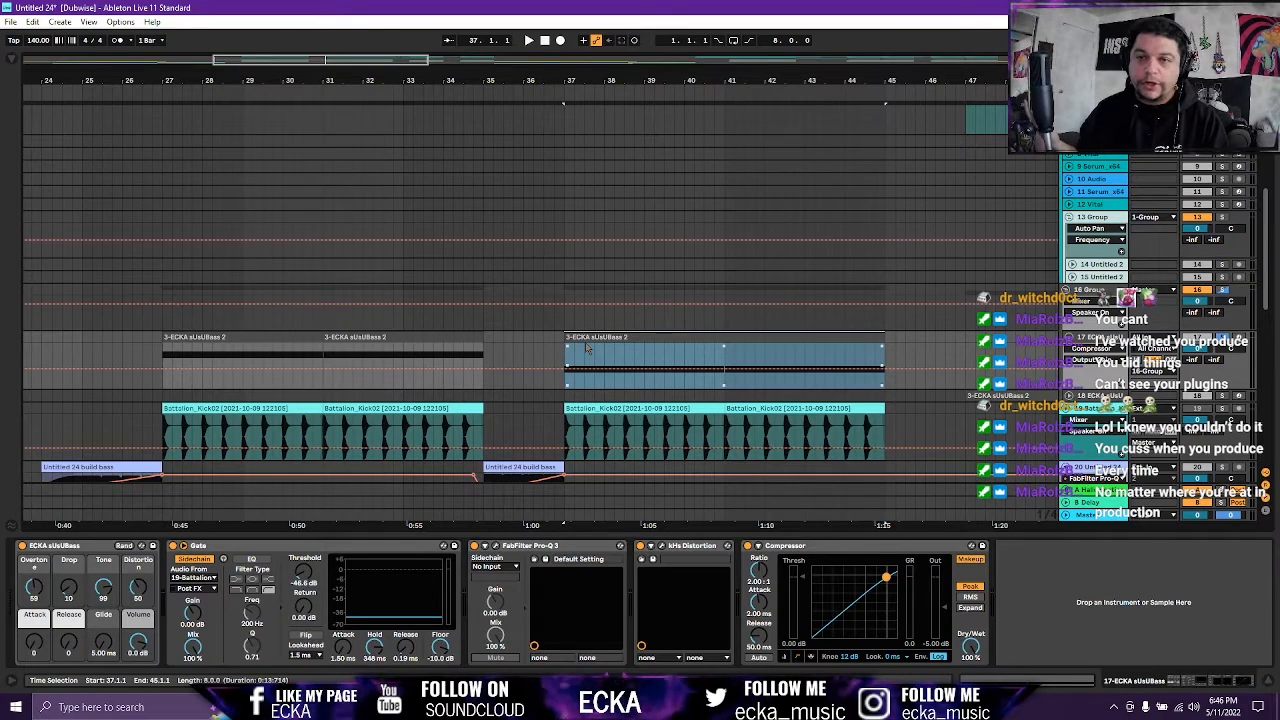
# Play the ECKA sUsUBass clip on track 17 from bar 37 and watch its gate and compressor.
pyautogui.press('space')
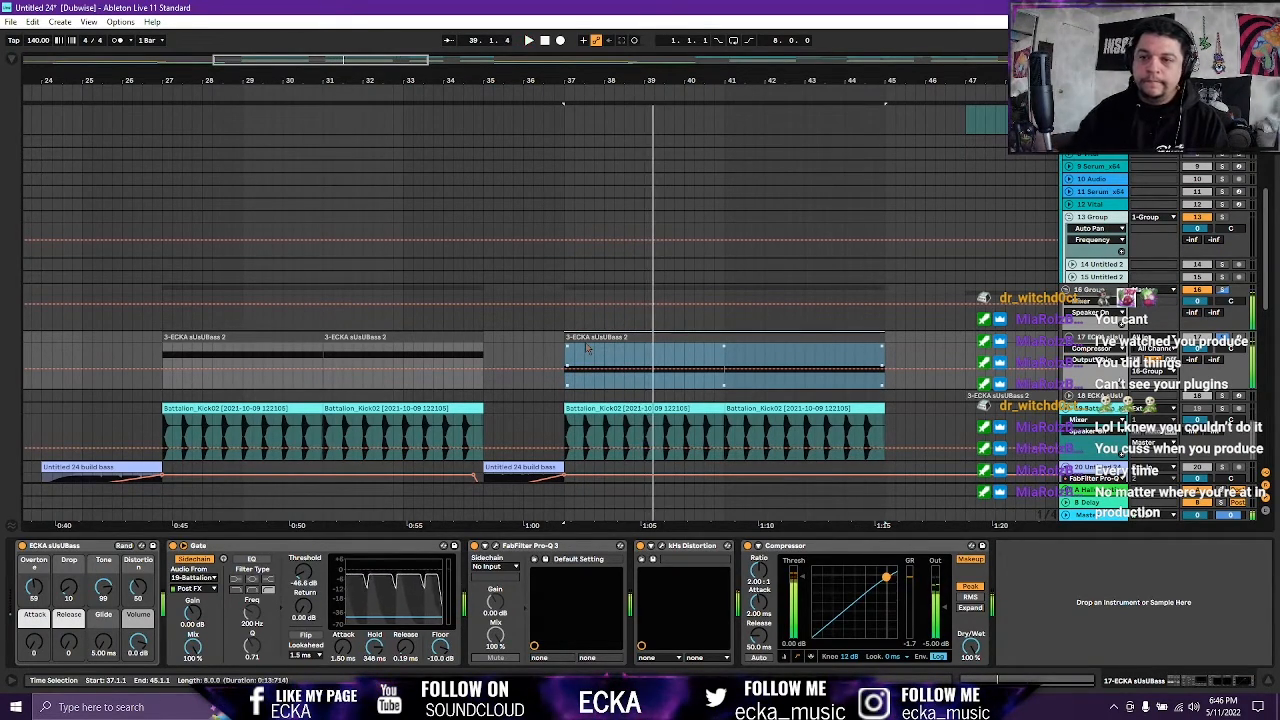
pyautogui.hscroll(2, 824, 345)
pyautogui.hscroll(4, 824, 345)
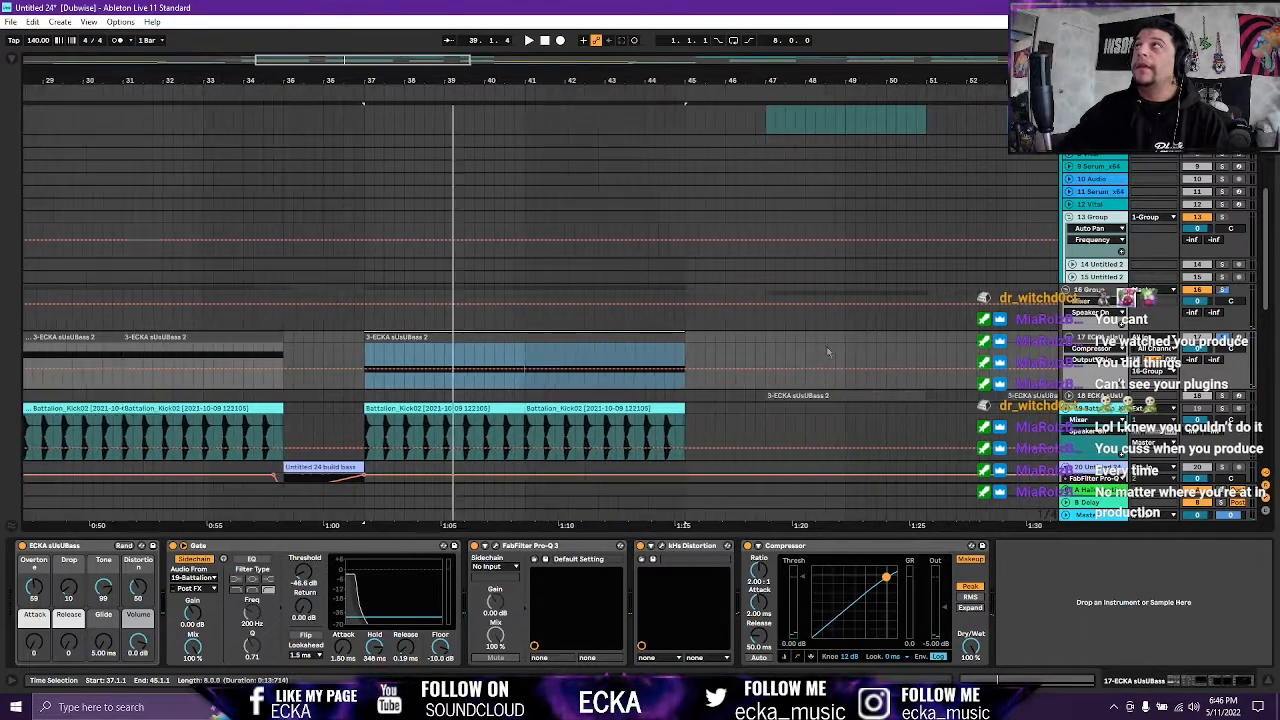
# Expand and solo track 18 instead of track 17, and compare its gate's sidechain source with the Vital and Serum clips above.
pyautogui.click(1068, 396)
pyautogui.scroll(-2, 1008, 415)
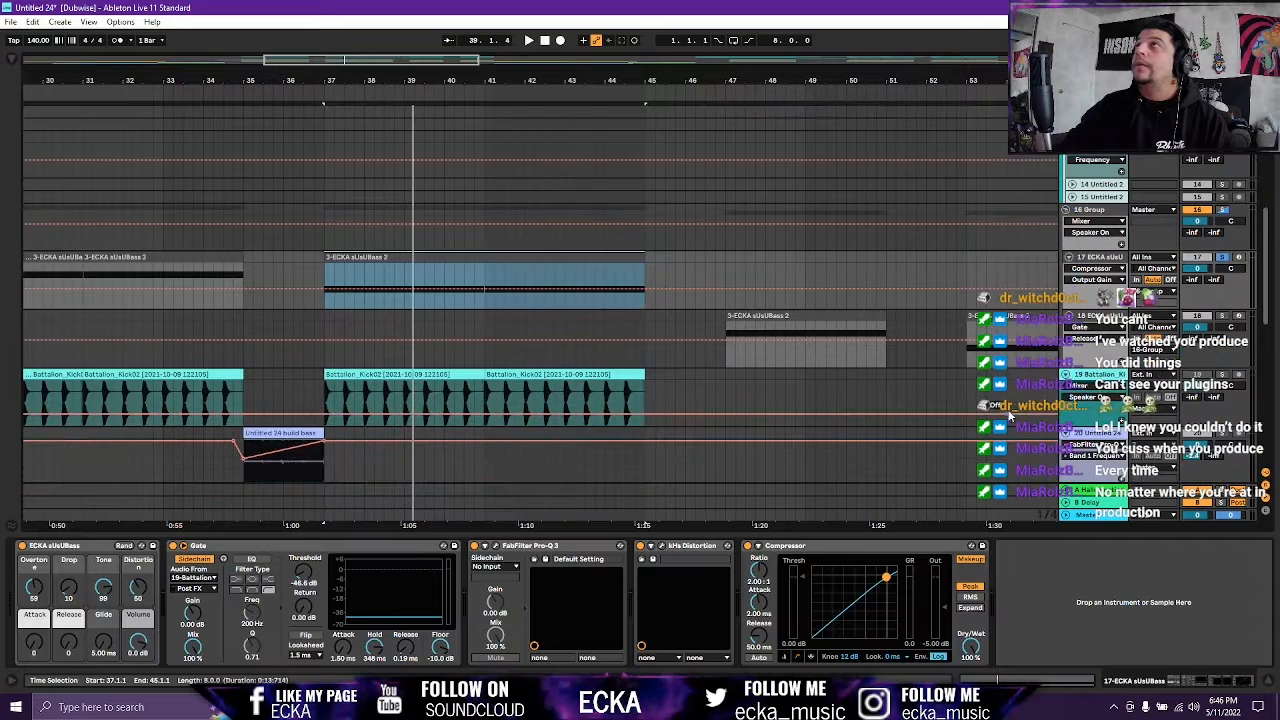
pyautogui.scroll(1, 1008, 415)
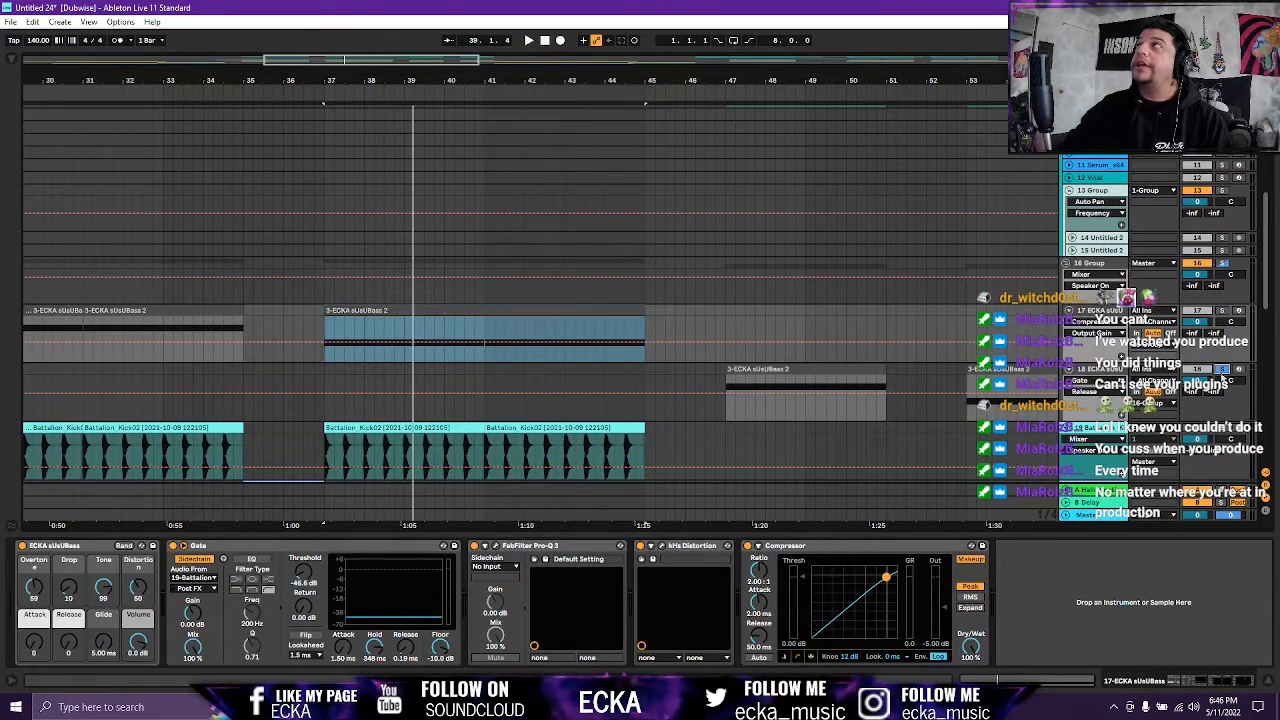
pyautogui.click(1108, 373)
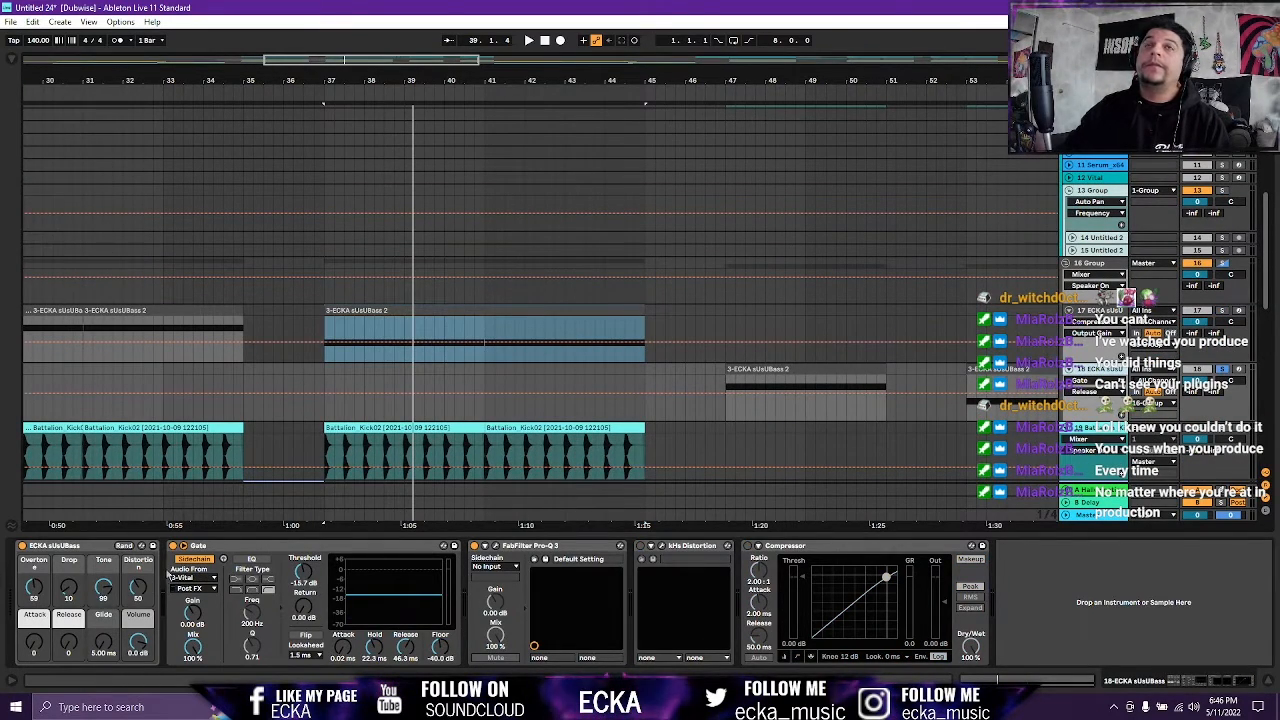
pyautogui.scroll(5, 790, 380)
pyautogui.scroll(3, 752, 363)
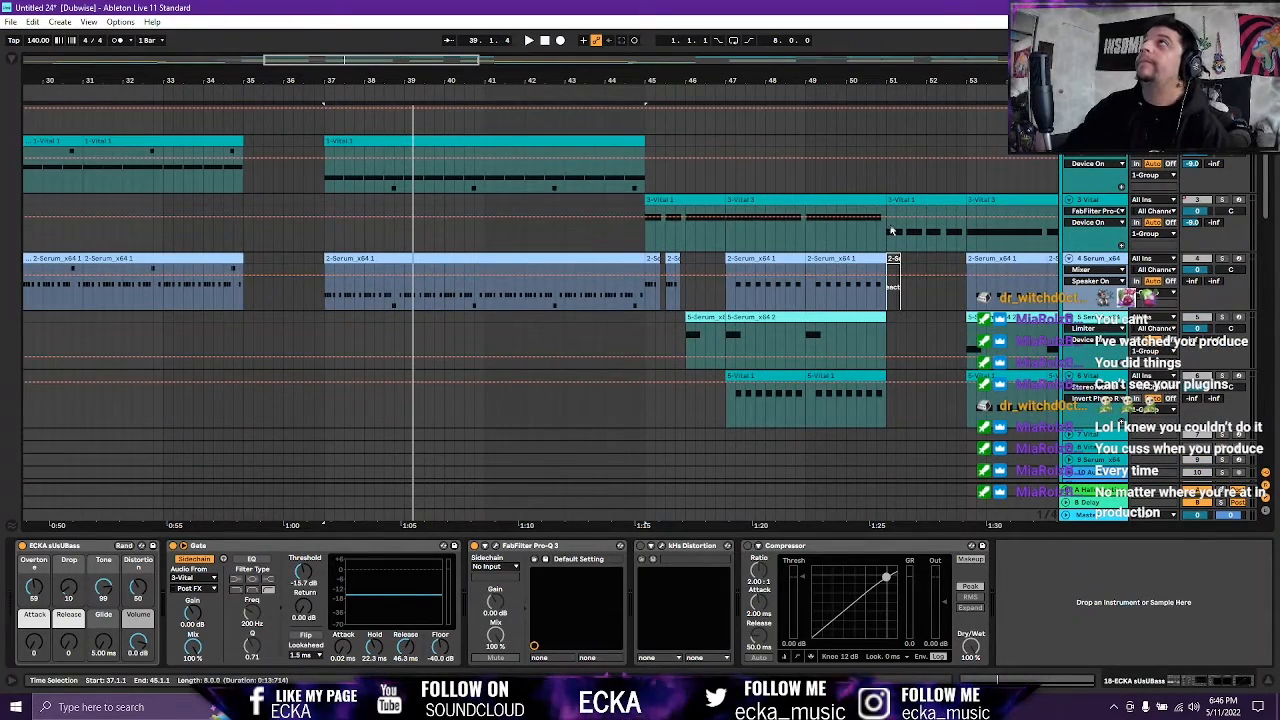
pyautogui.scroll(-1, 828, 340)
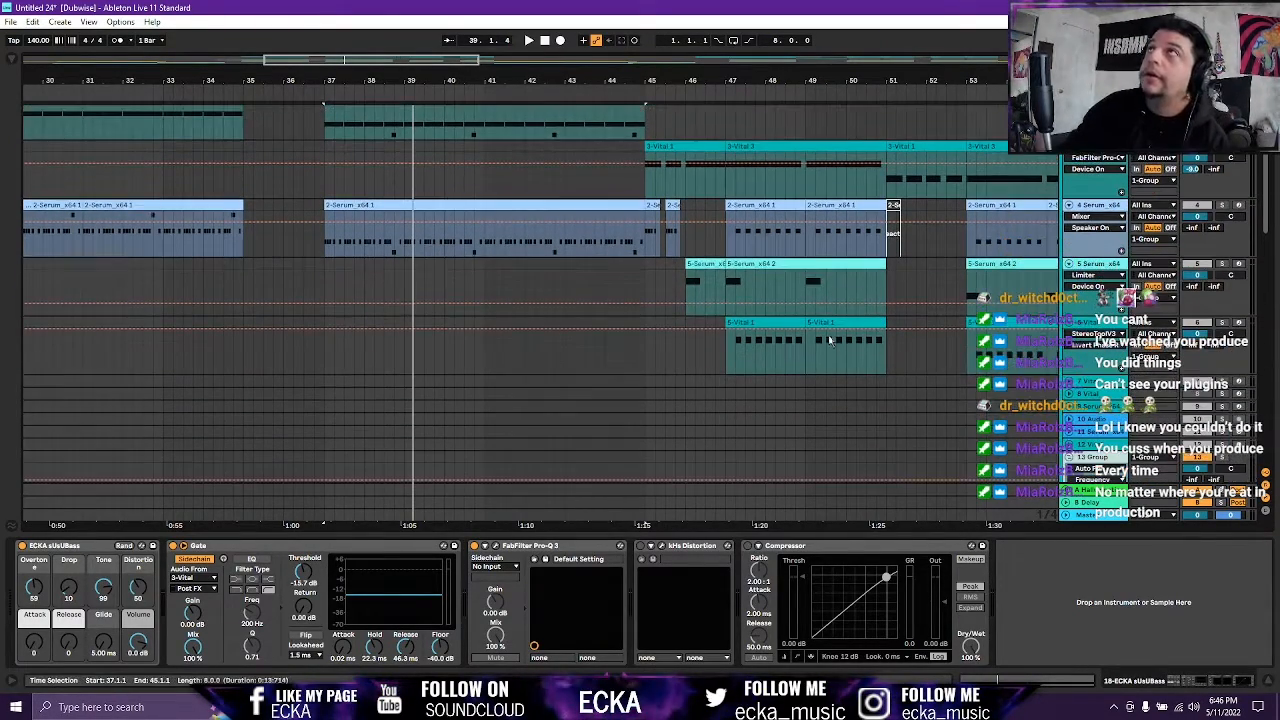
pyautogui.scroll(-8, 828, 340)
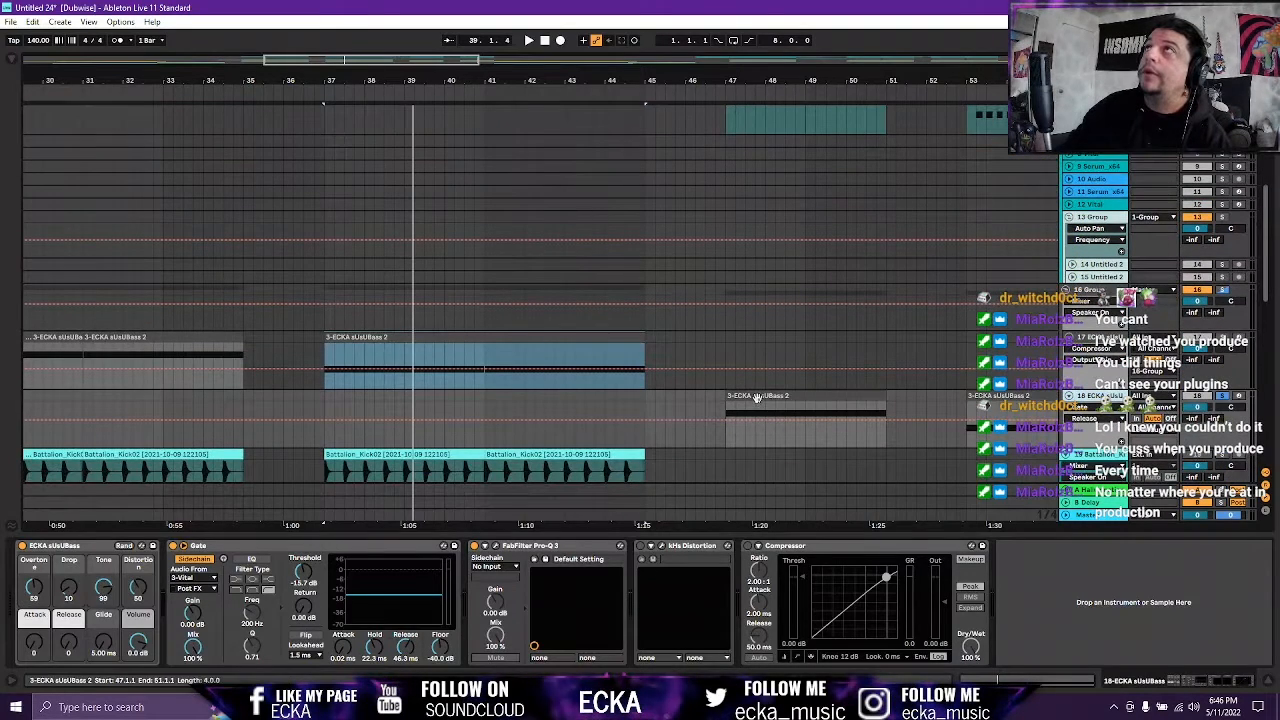
# Play the ECKA sUsUBass clips on track 18 from bar 47 and from bar 53.
pyautogui.click(757, 398)
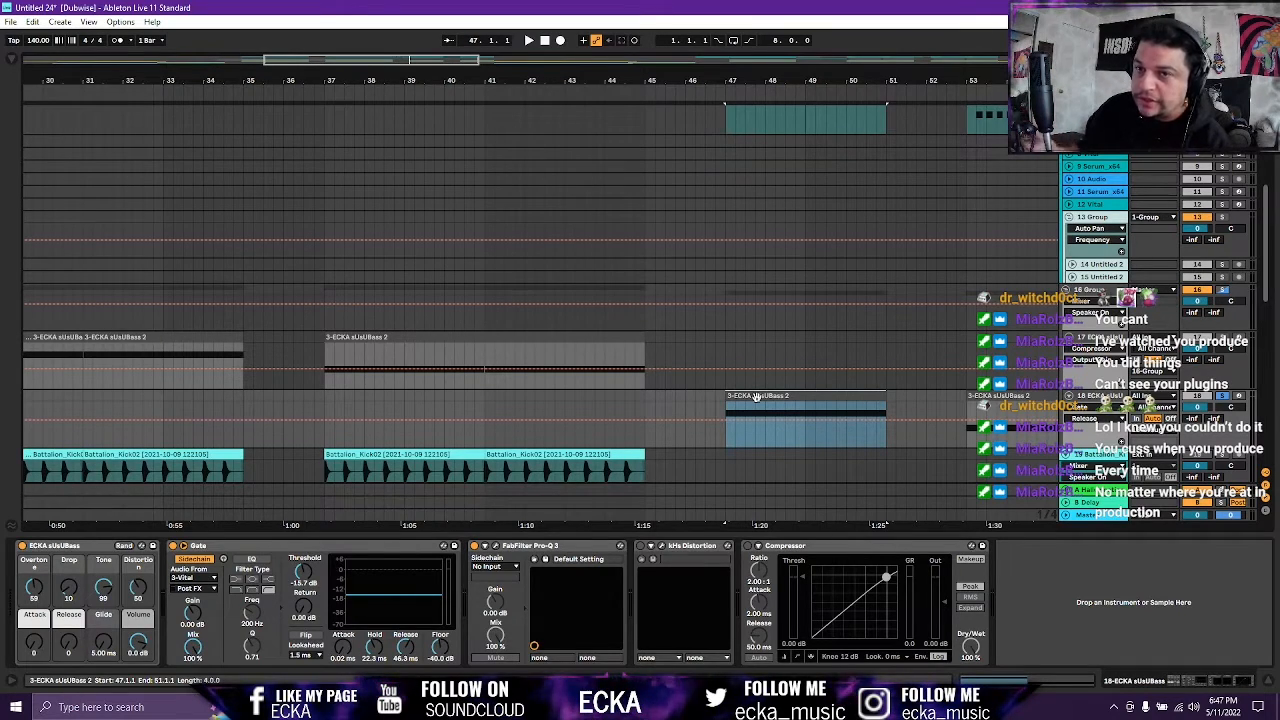
pyautogui.press('space')
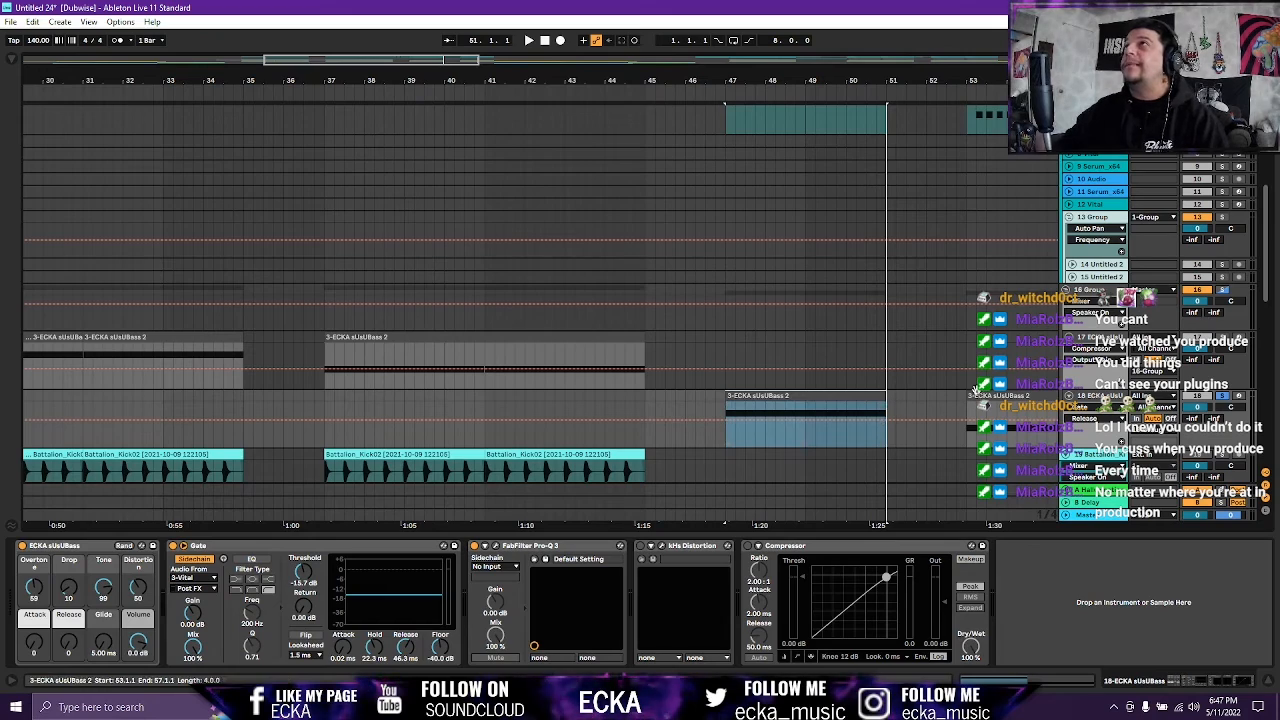
pyautogui.click(990, 397)
pyautogui.press('space')
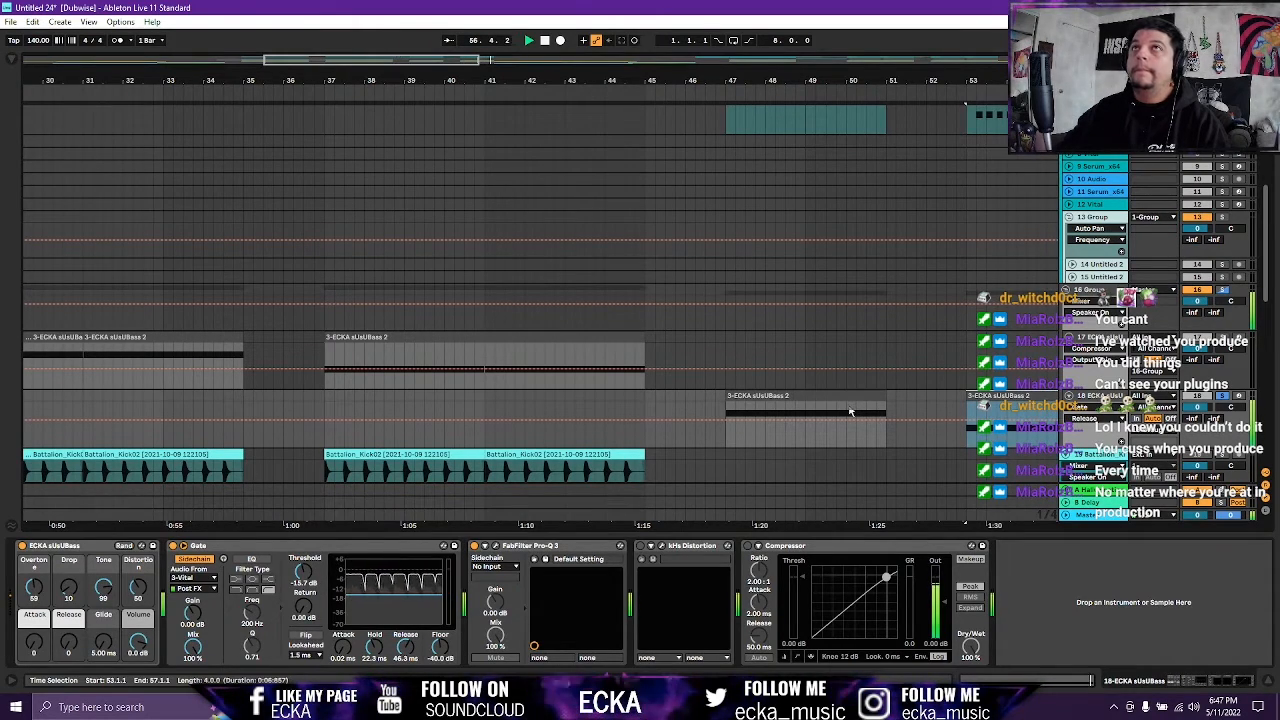
pyautogui.press('space')
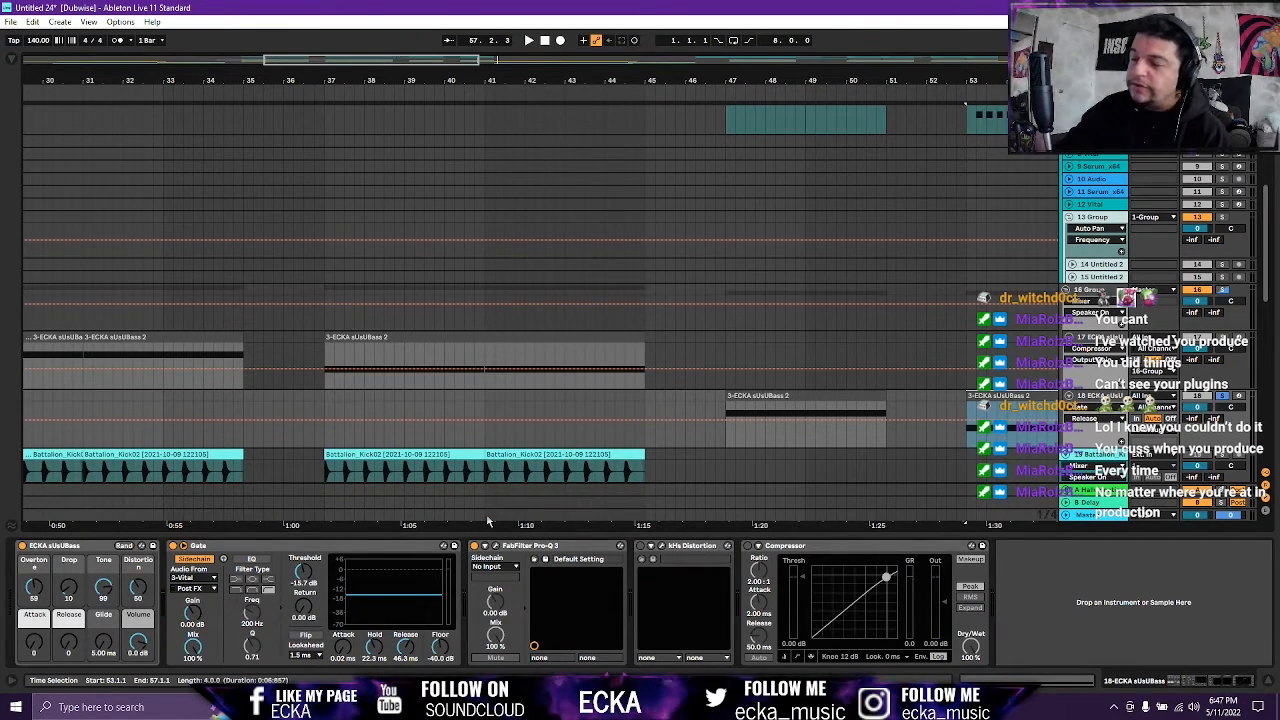
# Unfold drum group 21 and bring its clips from bar 27 into view.
pyautogui.scroll(-5, 654, 250)
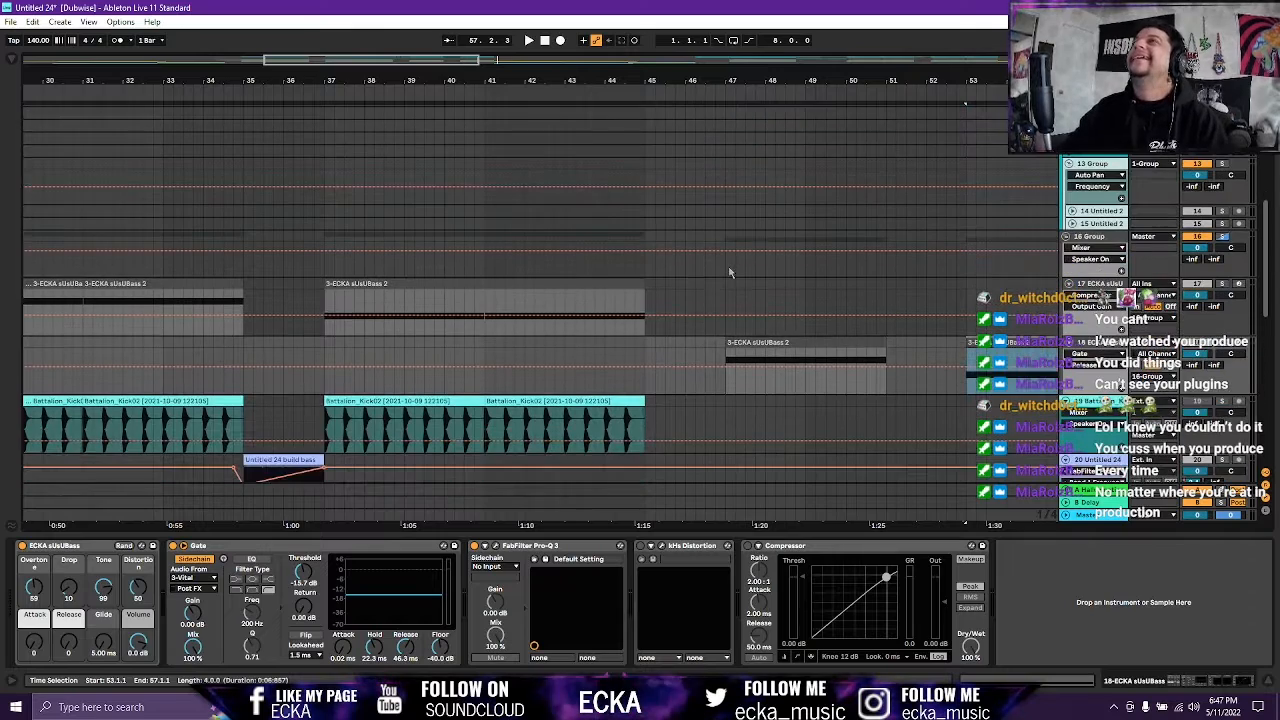
pyautogui.scroll(-8, 938, 315)
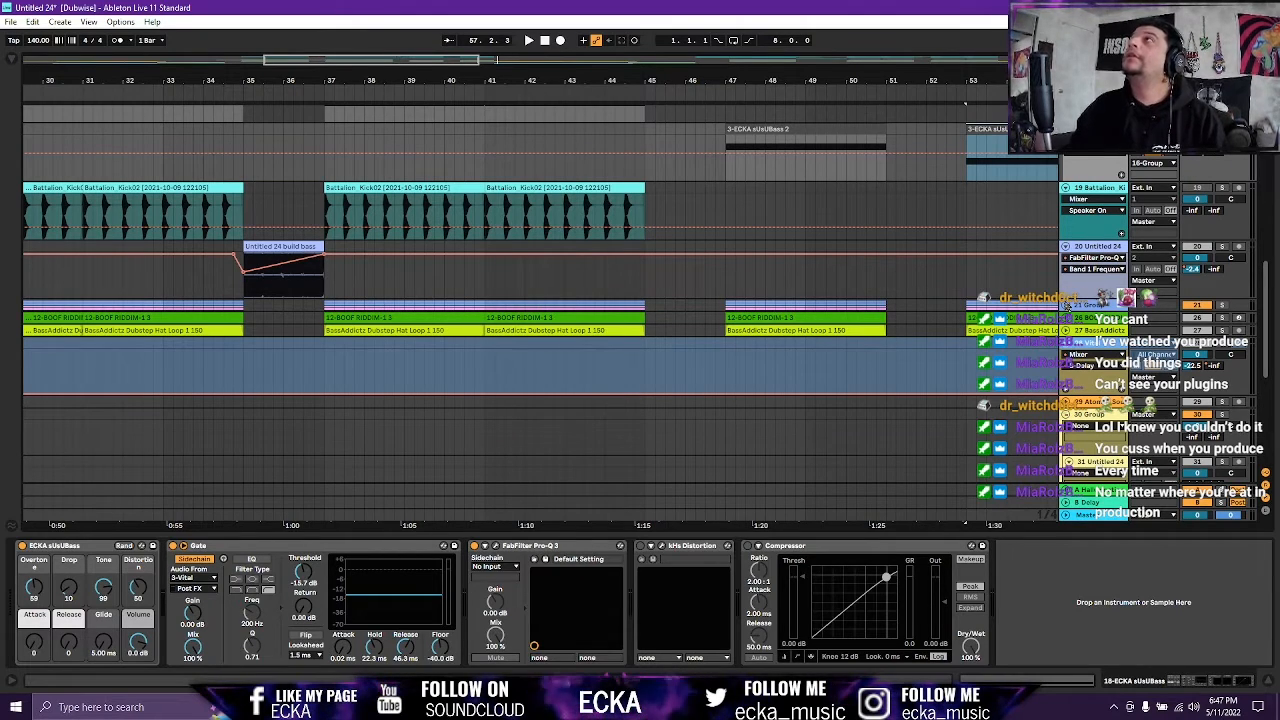
pyautogui.click(1066, 305)
pyautogui.hscroll(-1, 434, 333)
pyautogui.hscroll(-5, 433, 332)
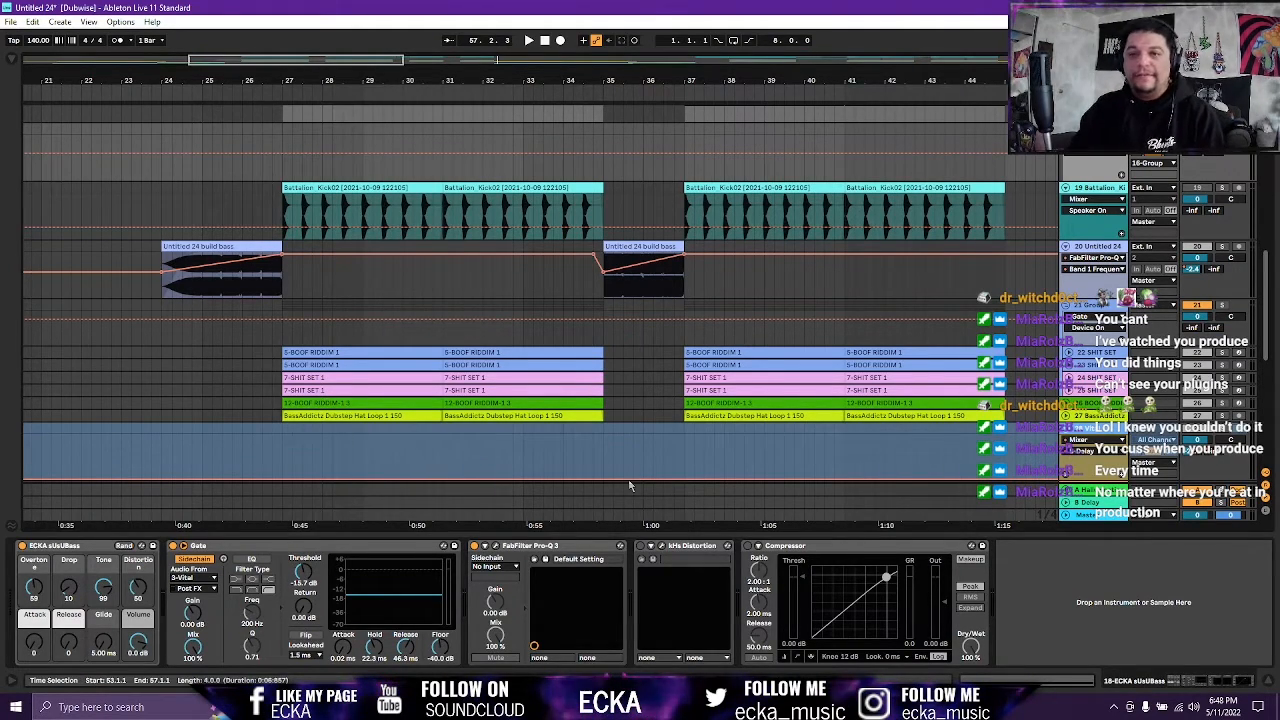
# Examine the SHIT SET drum rack on track 22 and expand tracks 22 and 23 to show their BOOF RIDDIM notes.
pyautogui.click(331, 352)
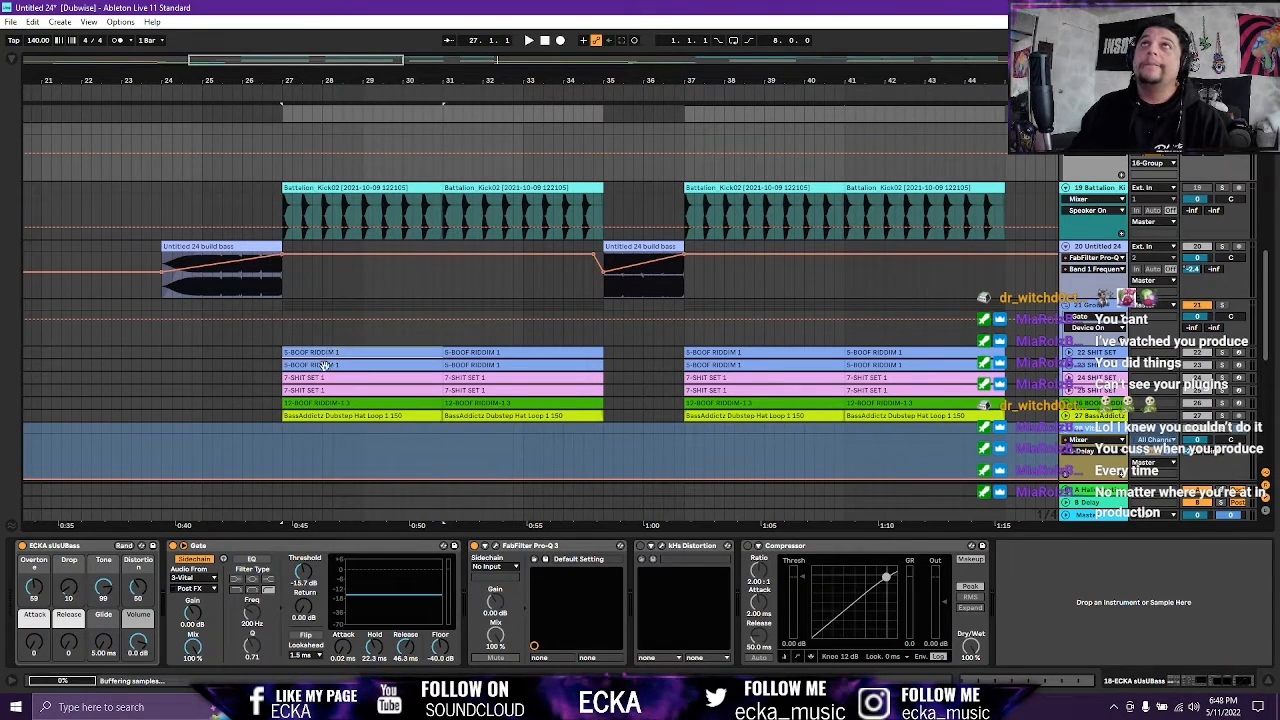
pyautogui.click(405, 363)
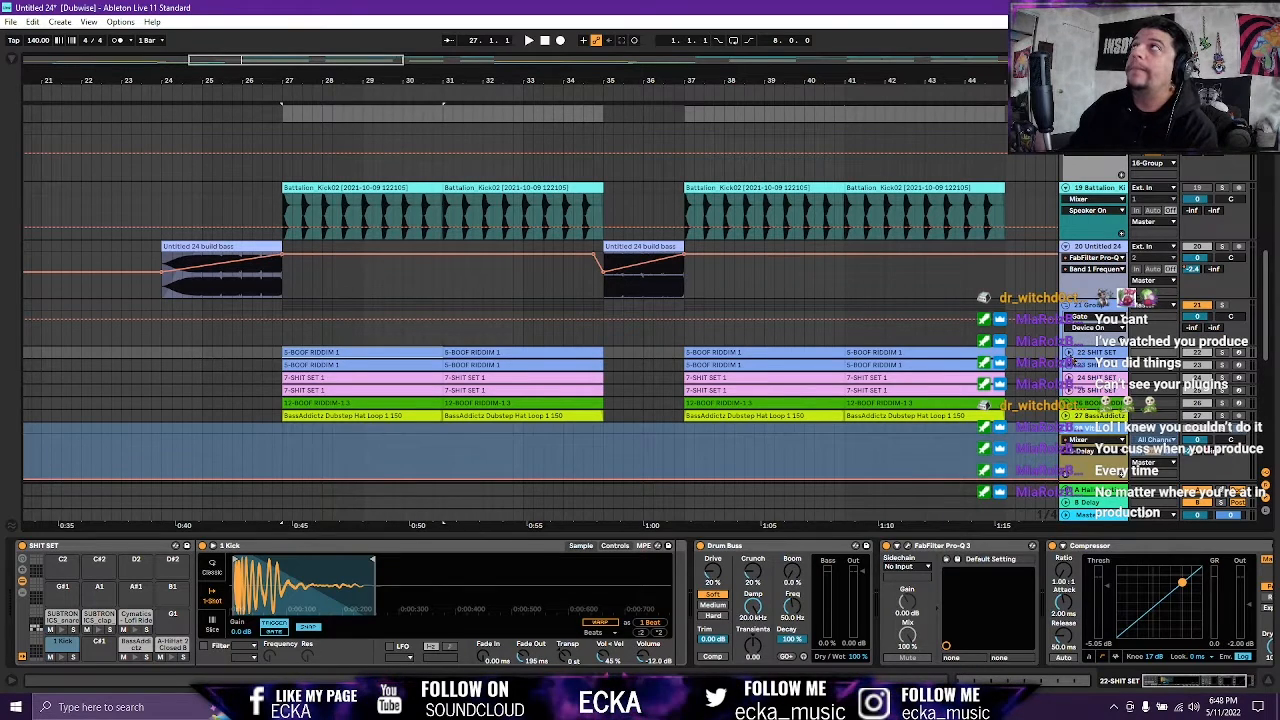
pyautogui.click(1068, 355)
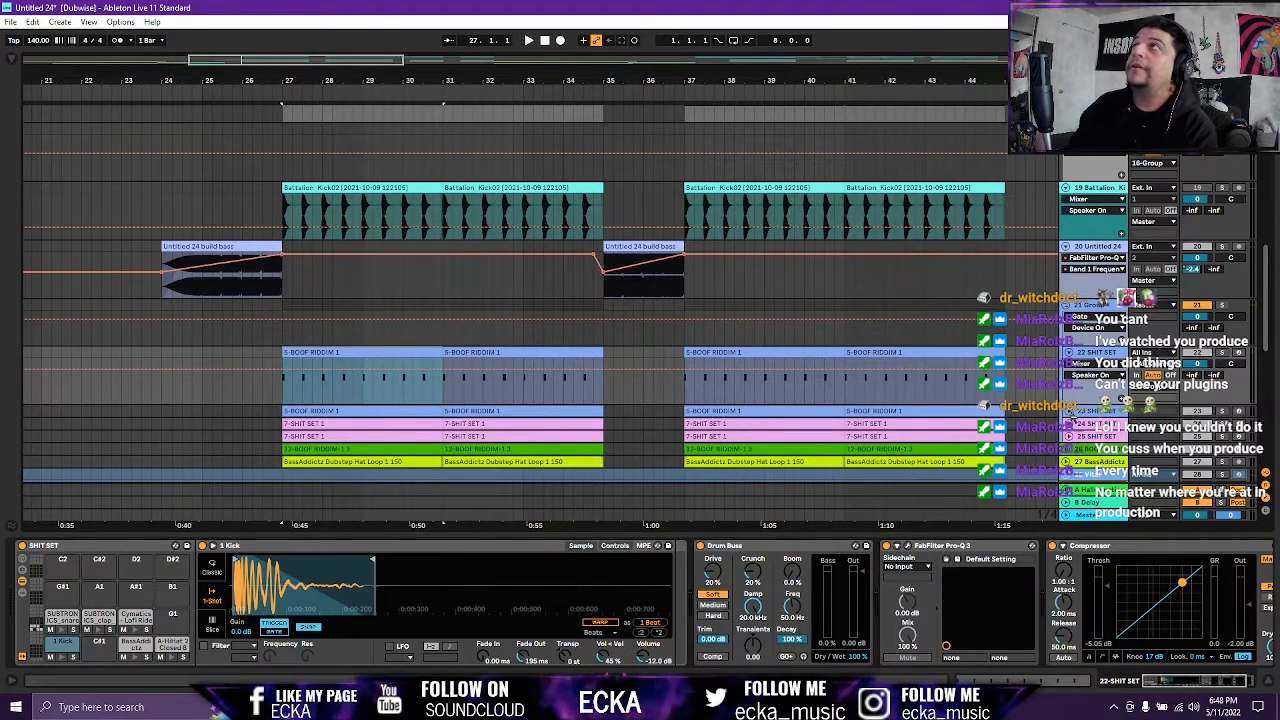
pyautogui.click(1070, 414)
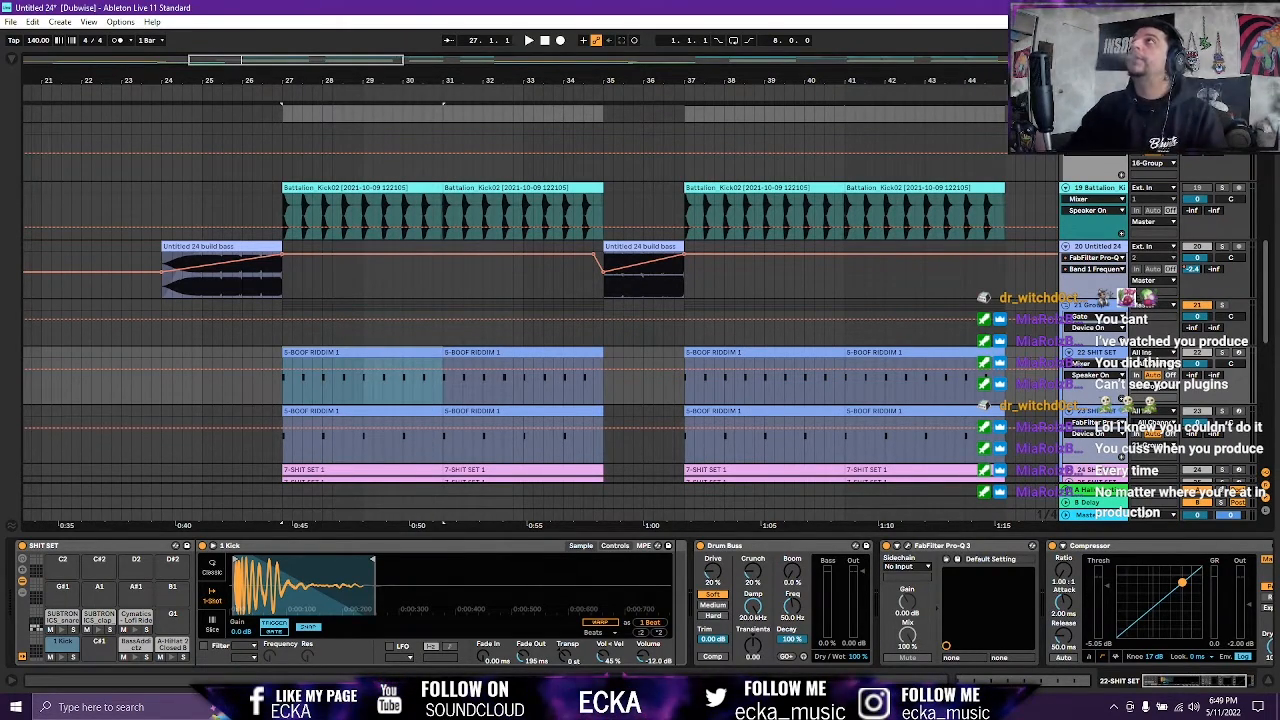
# Solo group 21 and tracks 22 and 23, and play their BOOF RIDDIM clips from bar 27.
pyautogui.click(1222, 305)
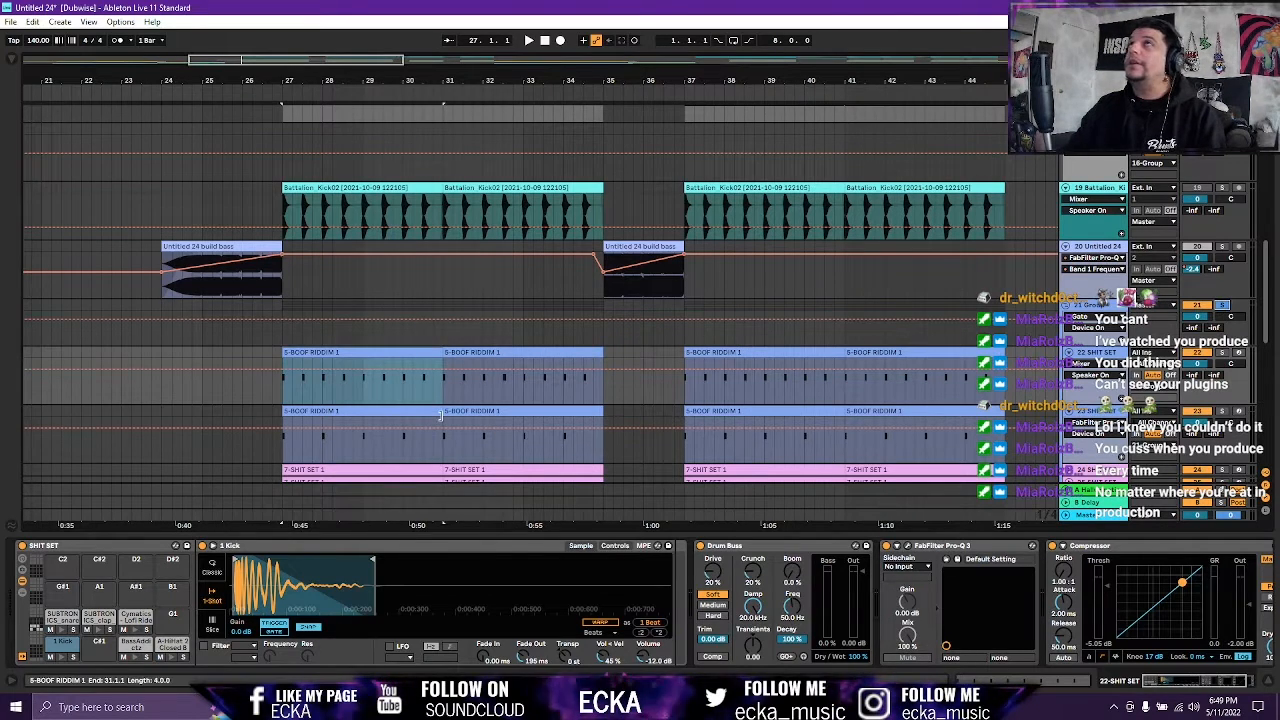
pyautogui.click(1222, 352)
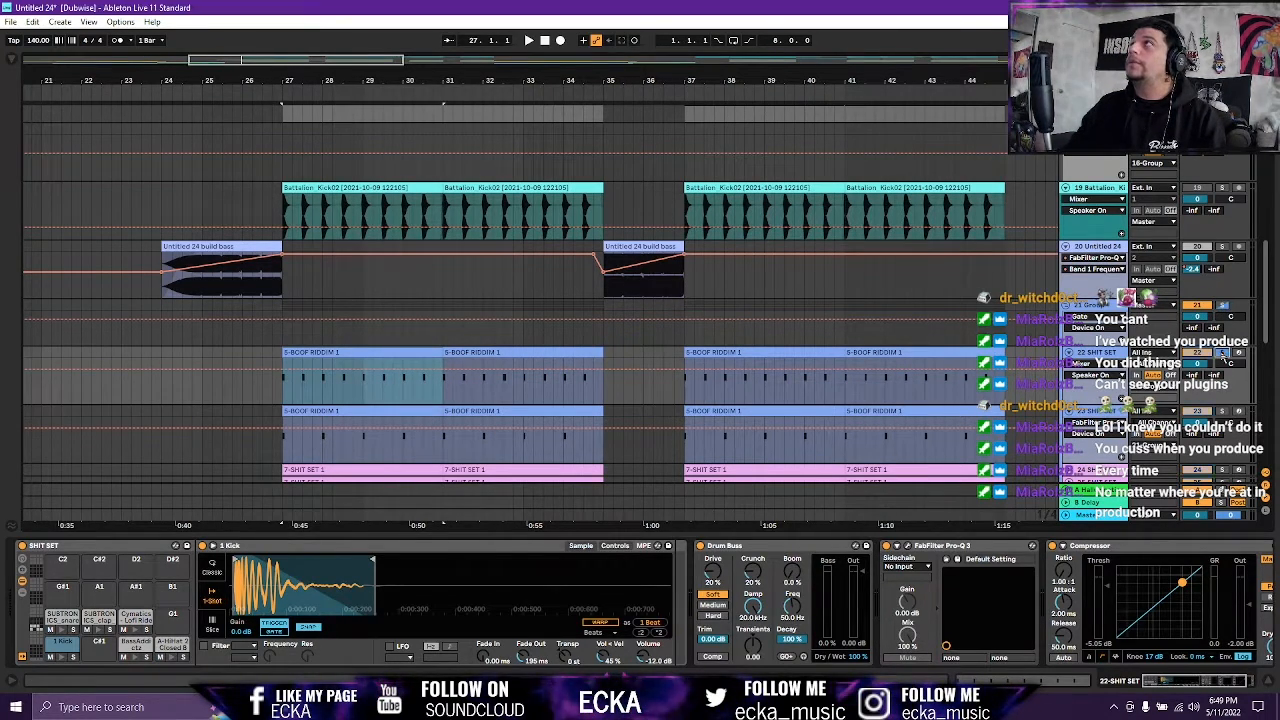
pyautogui.click(1222, 411)
pyautogui.click(297, 355)
pyautogui.press('space')
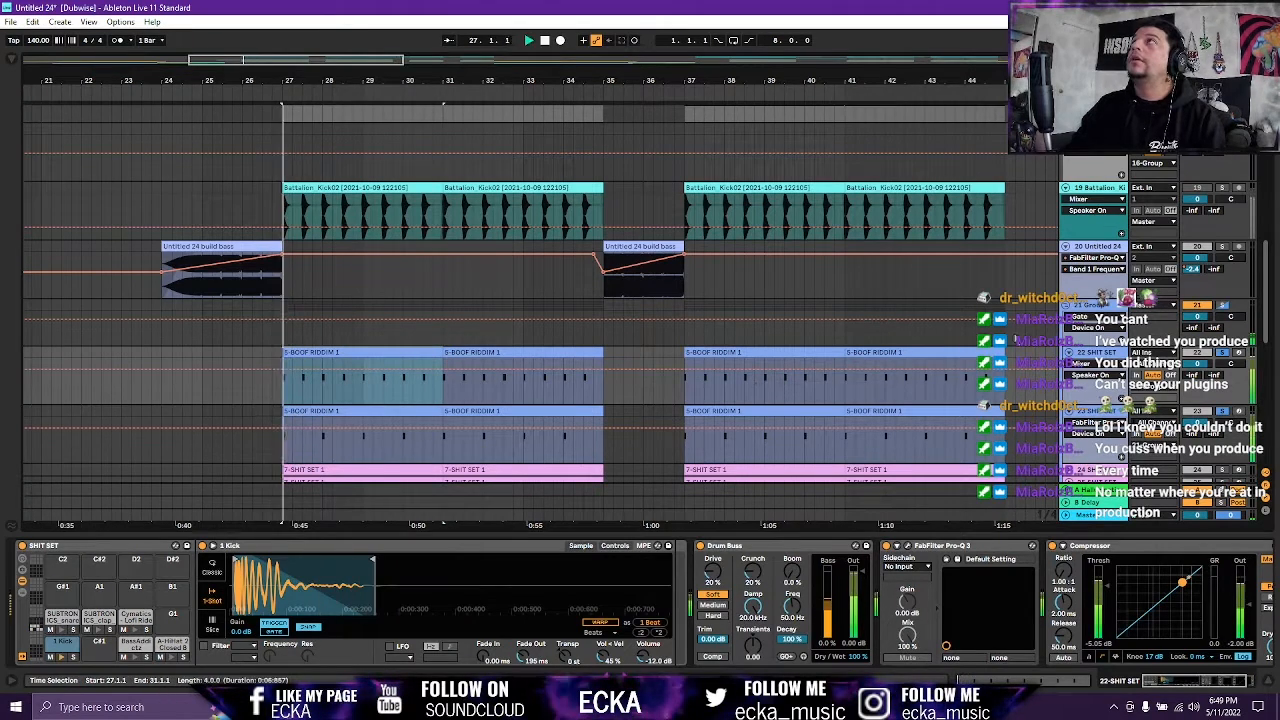
# Disable the Gate on group 21 and play the soloed drum tracks from bar 27 without it.
pyautogui.click(1080, 310)
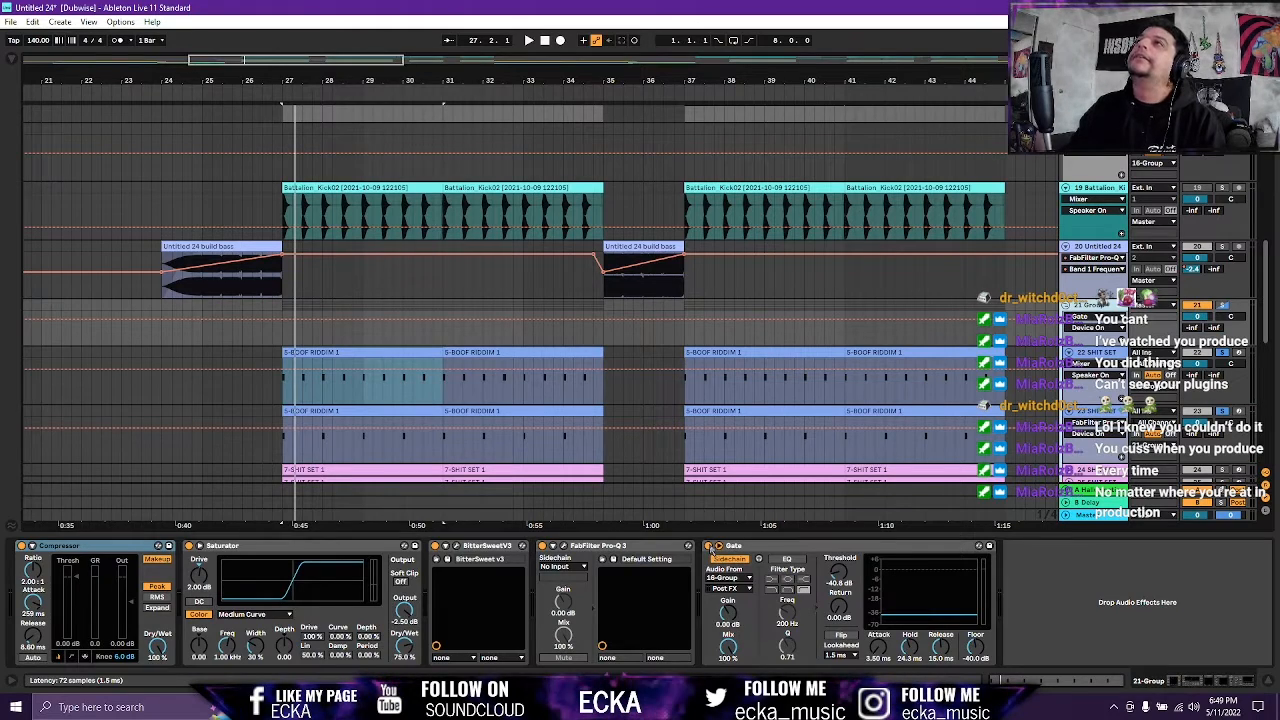
pyautogui.click(709, 547)
pyautogui.press('space')
pyautogui.press('space')
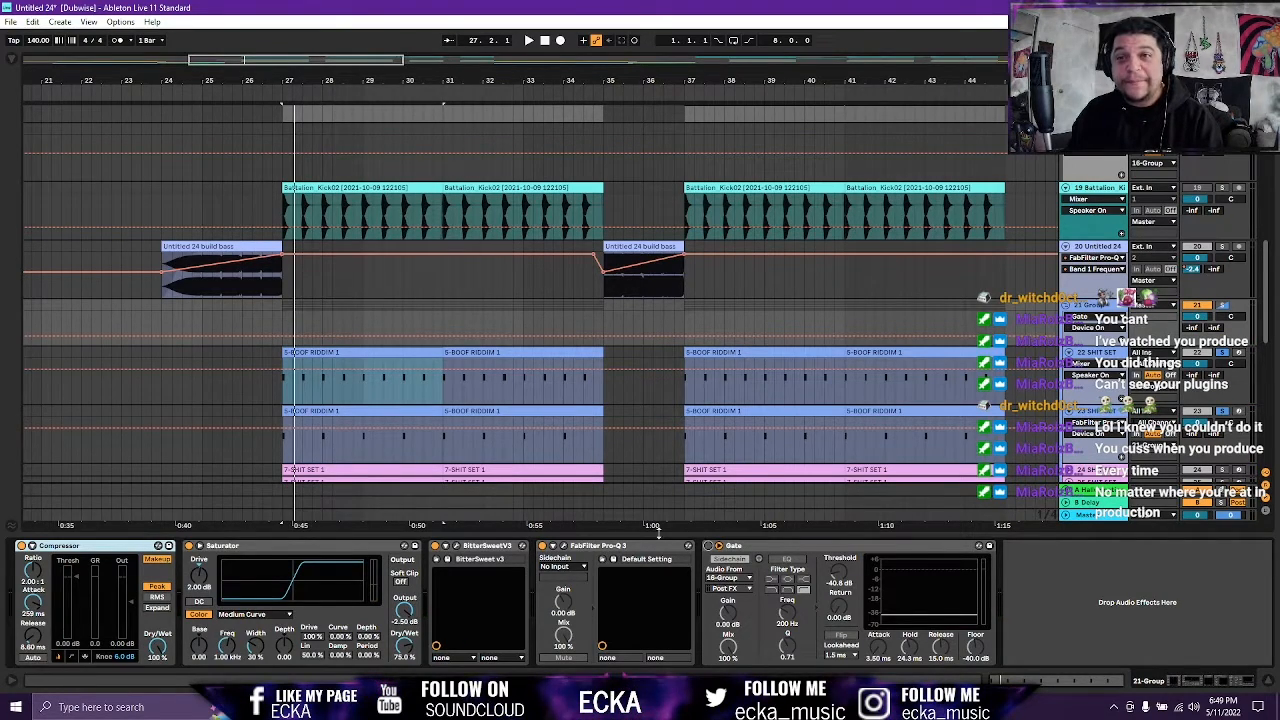
pyautogui.press('space')
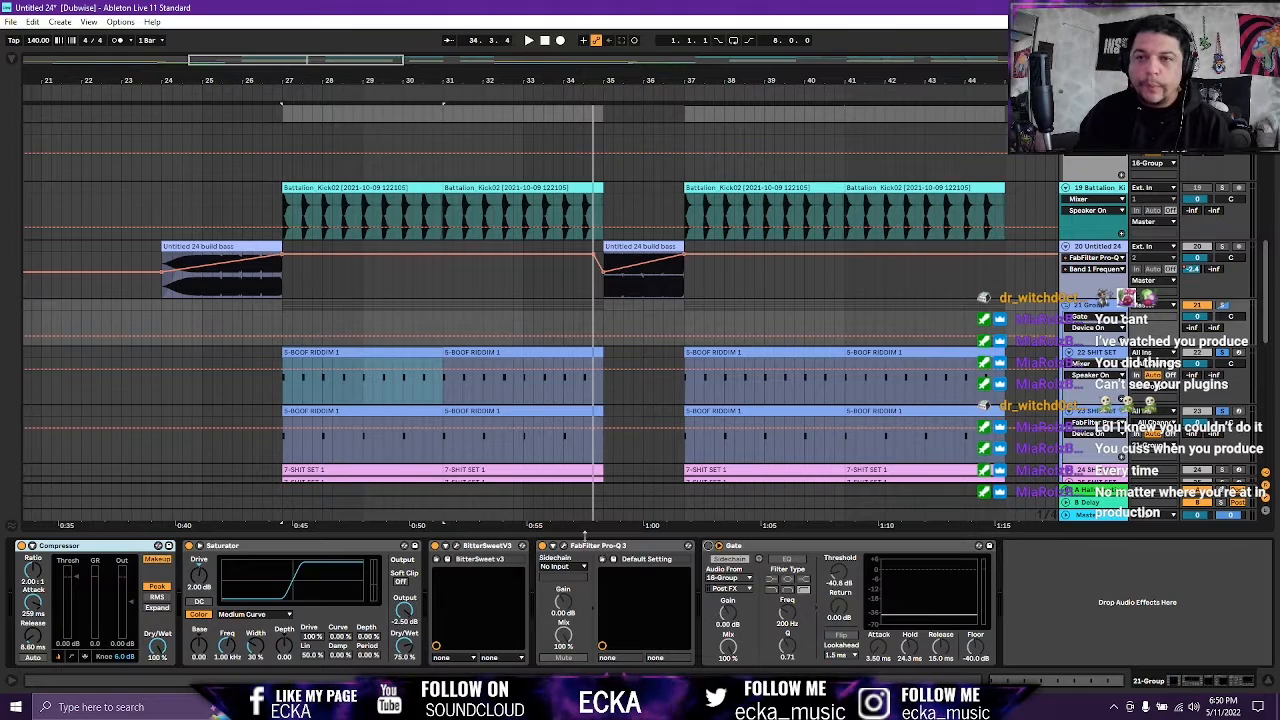
pyautogui.press('space')
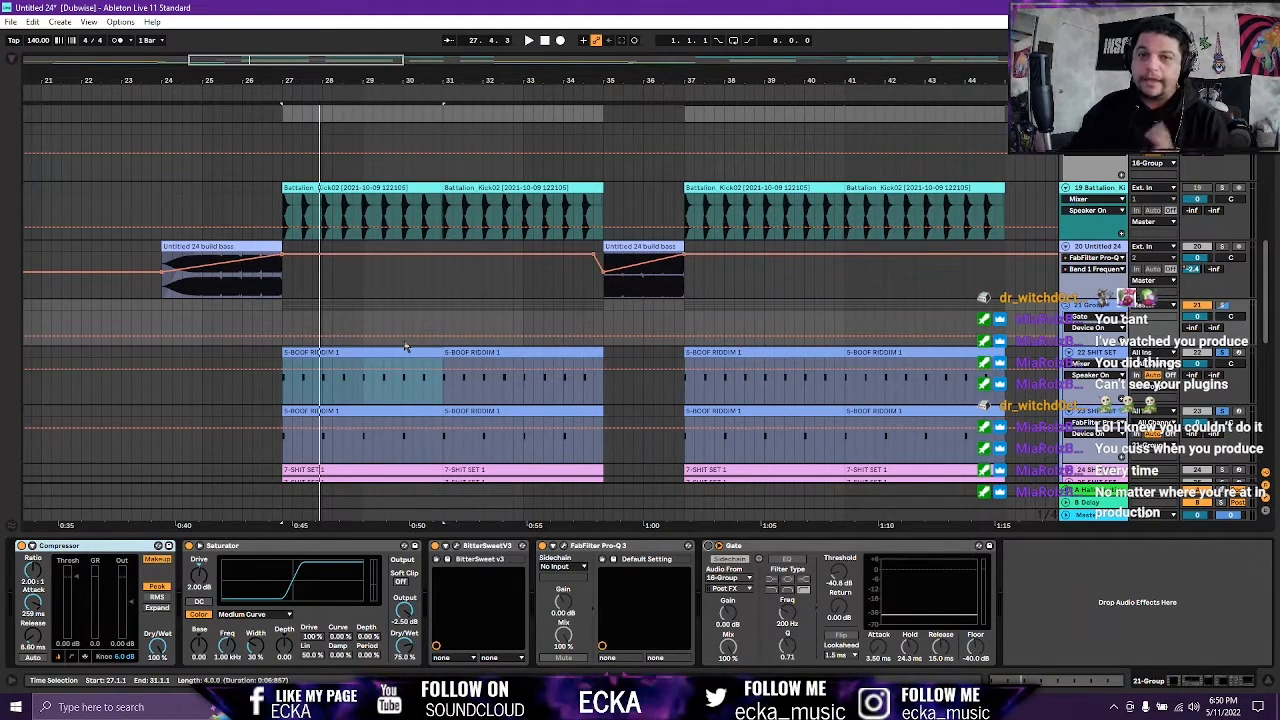
# Unsolo track 23, expand tracks 24 and 25, and solo track 24.
pyautogui.click(1222, 411)
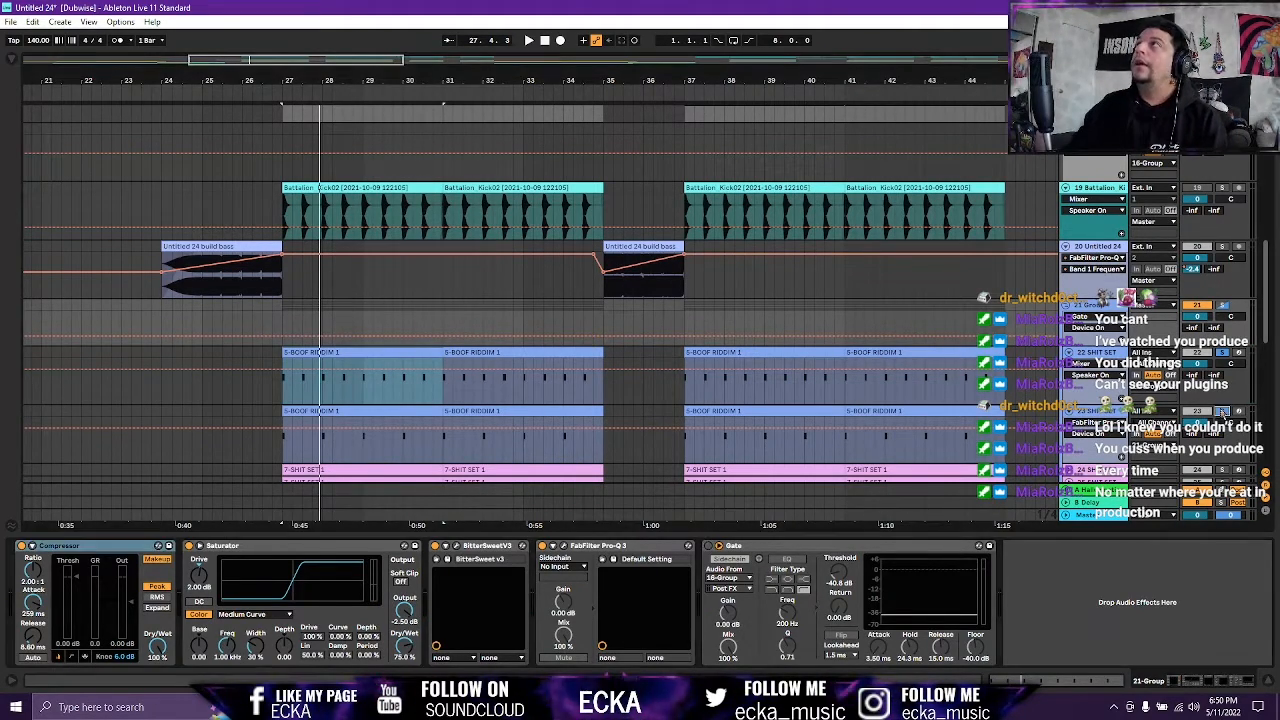
pyautogui.scroll(-5, 1200, 400)
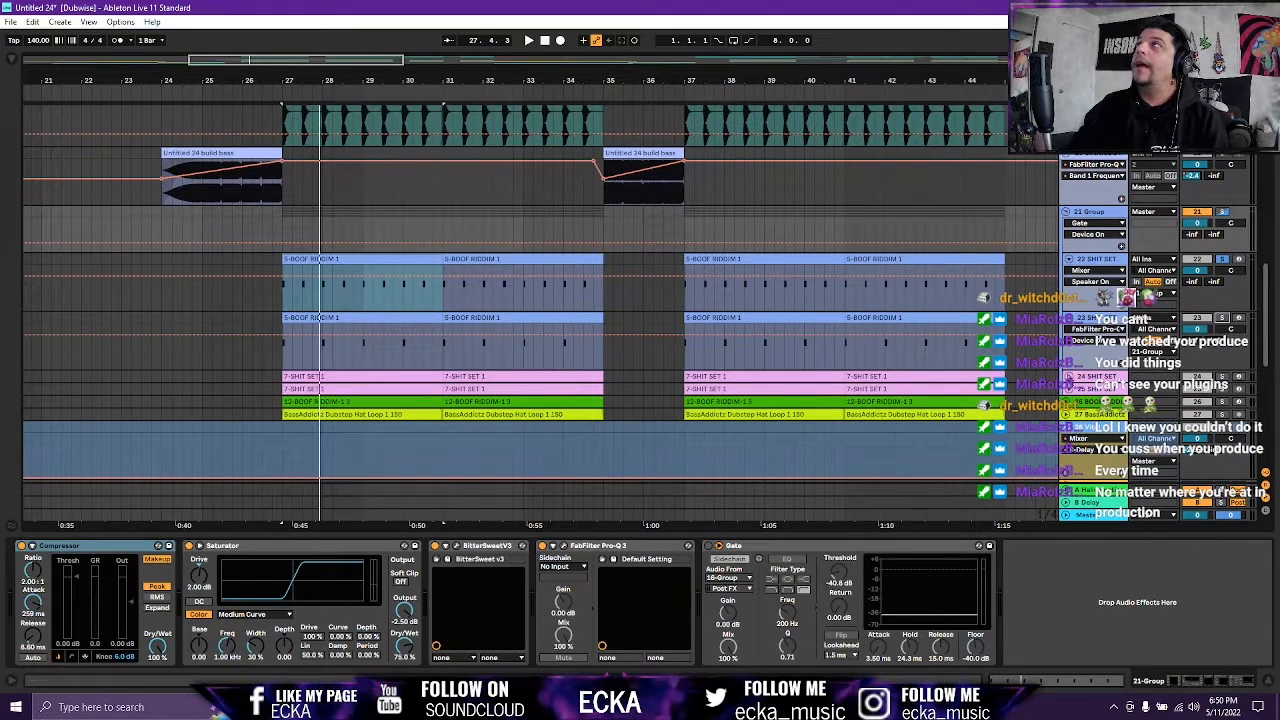
pyautogui.click(1068, 377)
pyautogui.click(1068, 437)
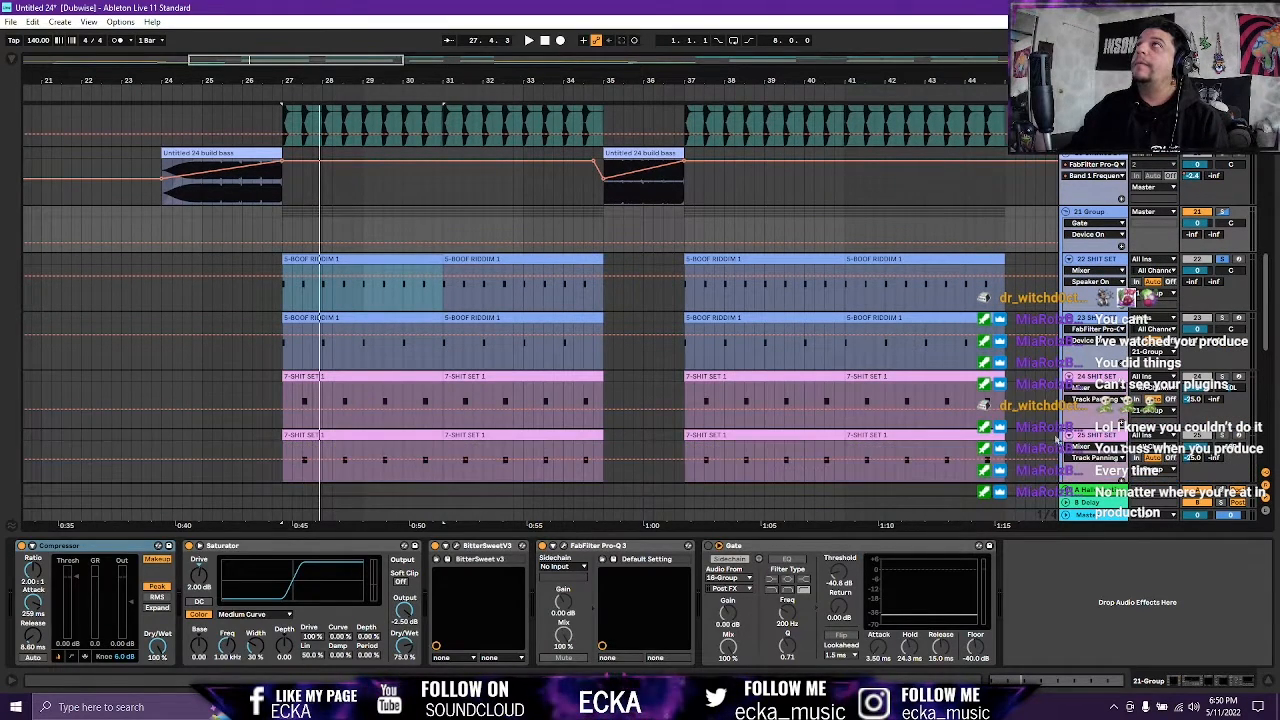
pyautogui.scroll(-2, 1068, 440)
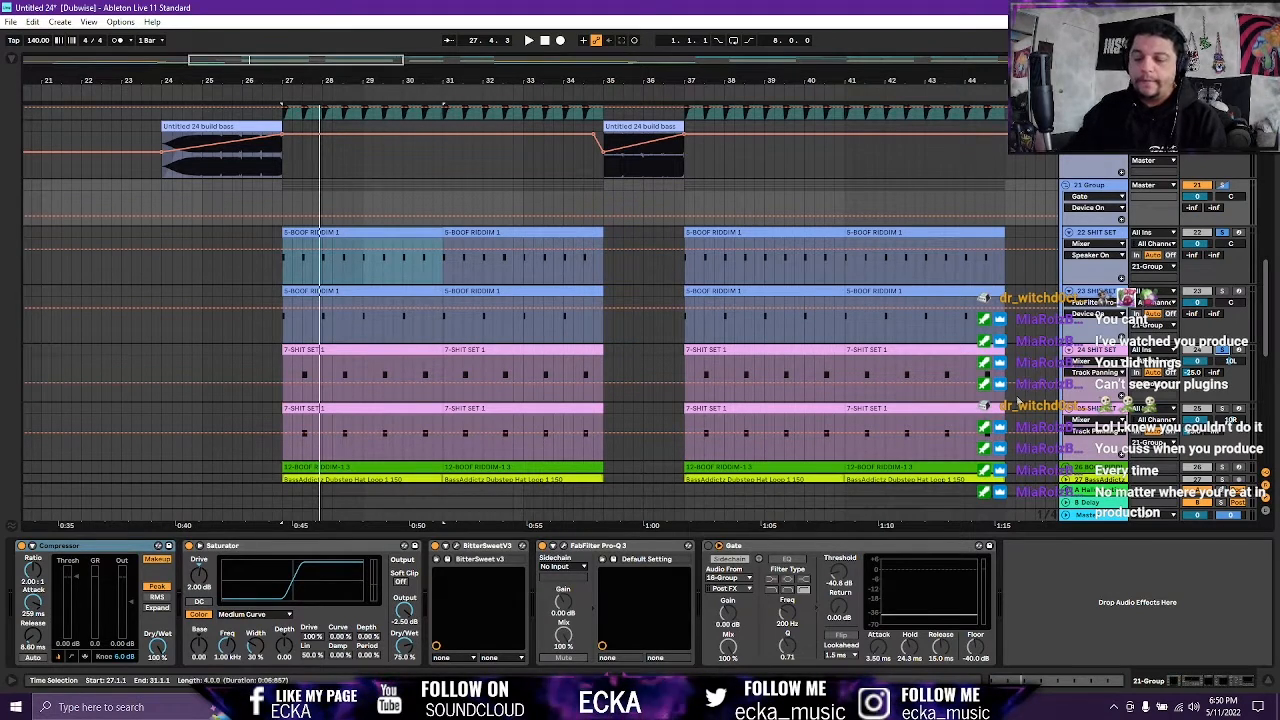
# Check the mixer levels and panning of the drum tracks in Session View and return to the arrangement.
pyautogui.press('Tab')
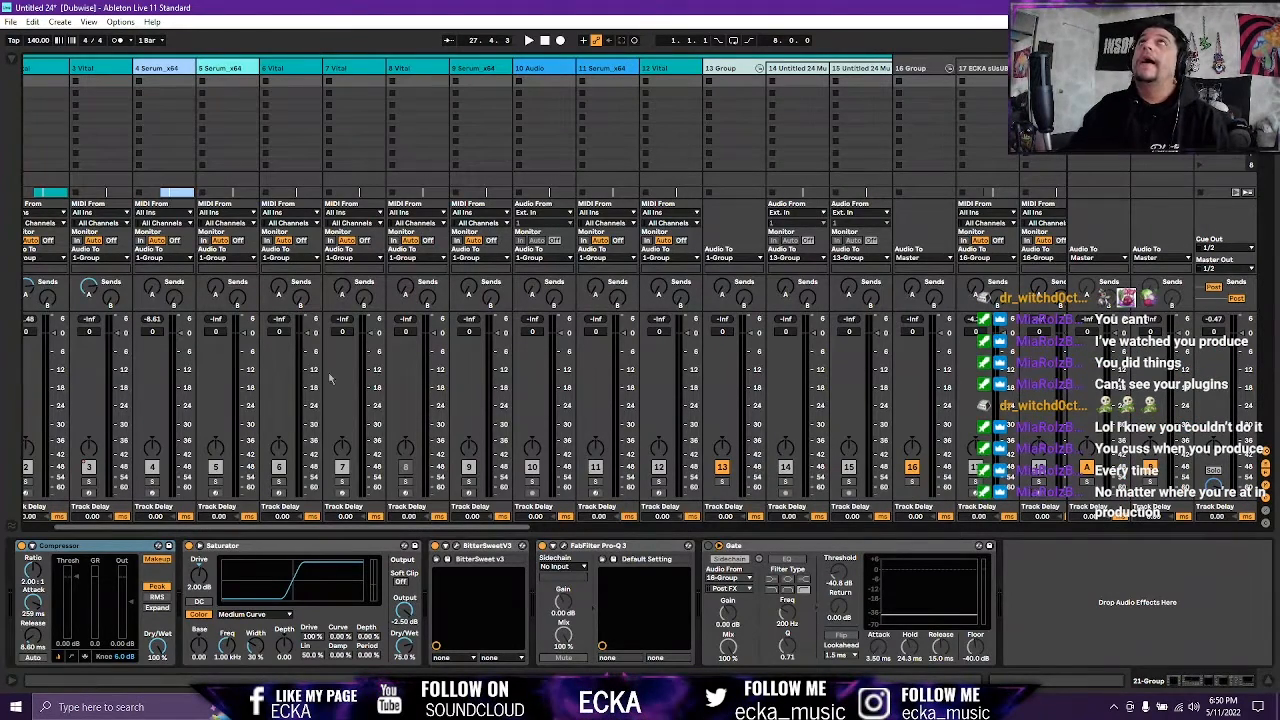
pyautogui.moveTo(311, 529); pyautogui.dragTo(649, 562)
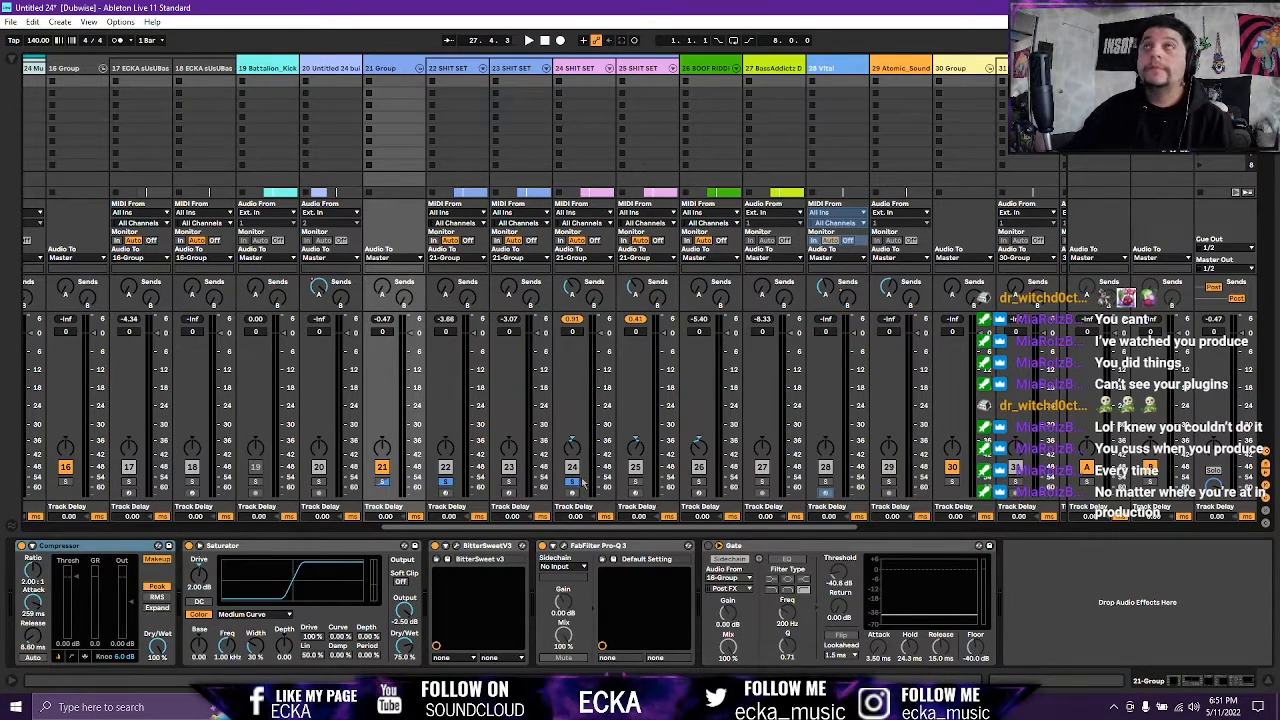
pyautogui.press('Tab')
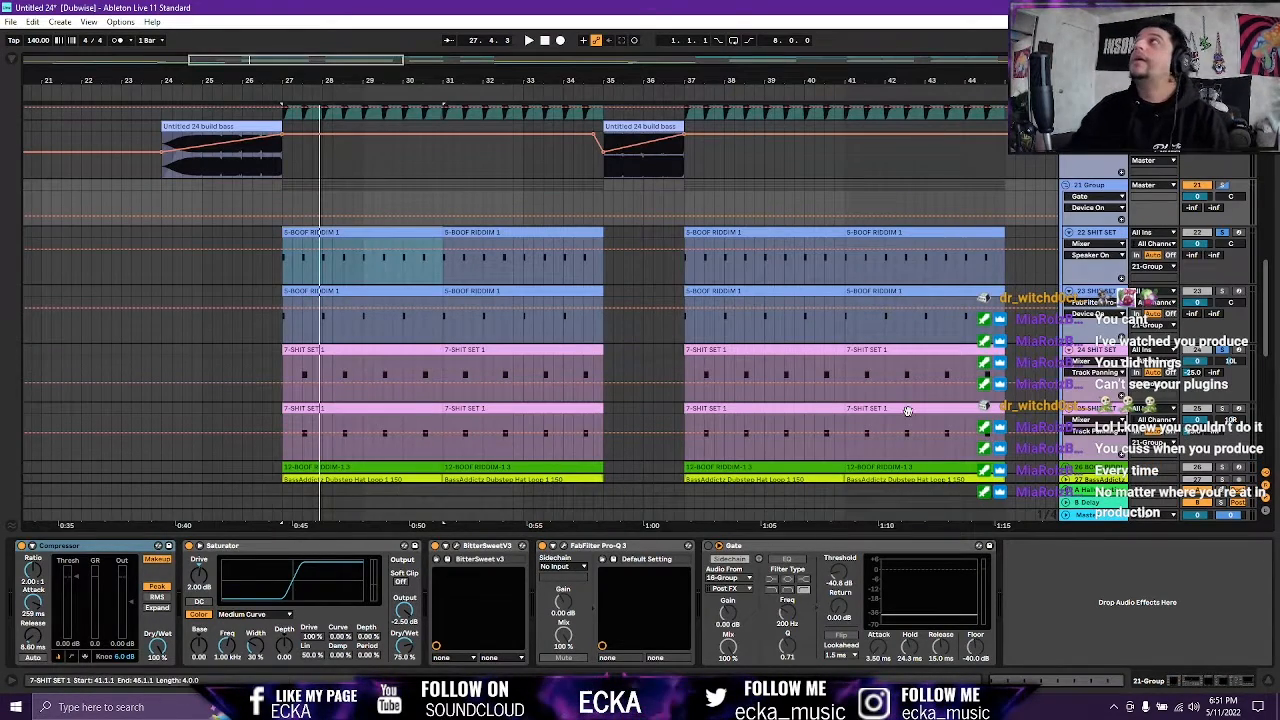
# Open the 7-SHIT SET 1 clip at bar 27 on track 24 to examine its notes and play it.
pyautogui.doubleClick(303, 350)
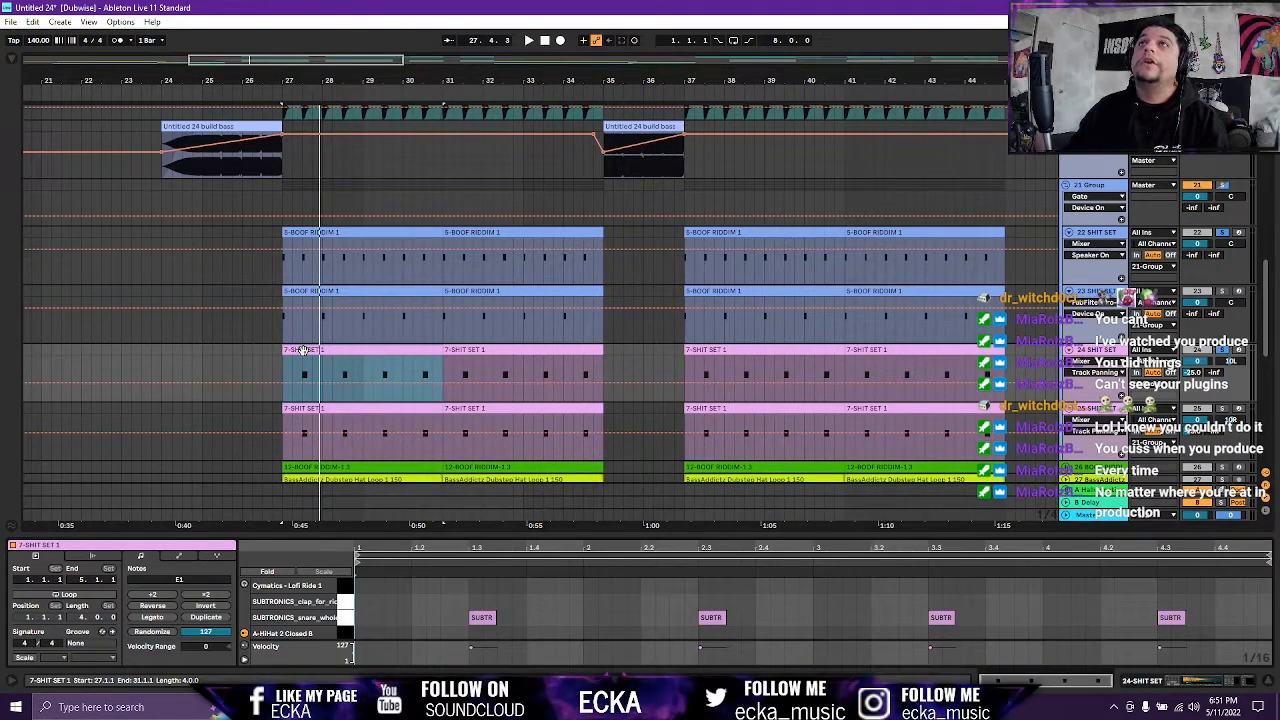
pyautogui.press('space')
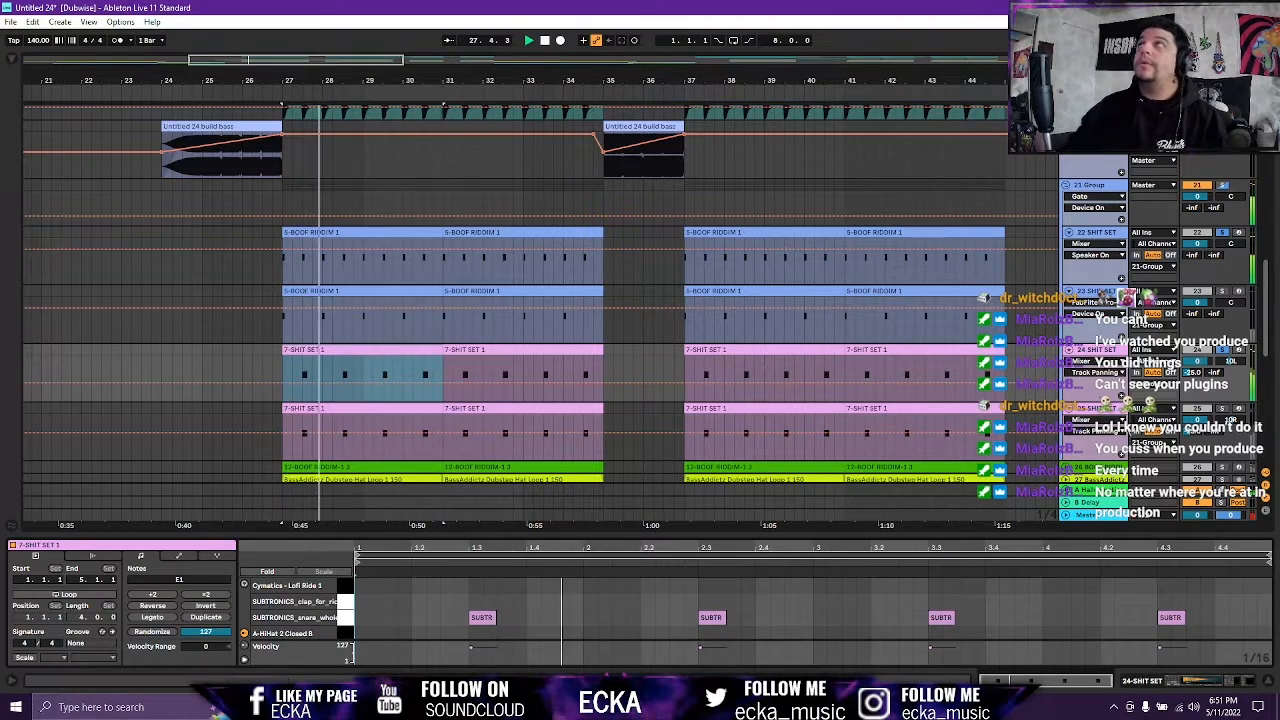
# Solo track 25 along with the already soloed drum tracks and play them together up to bar 34.
pyautogui.click(1223, 409)
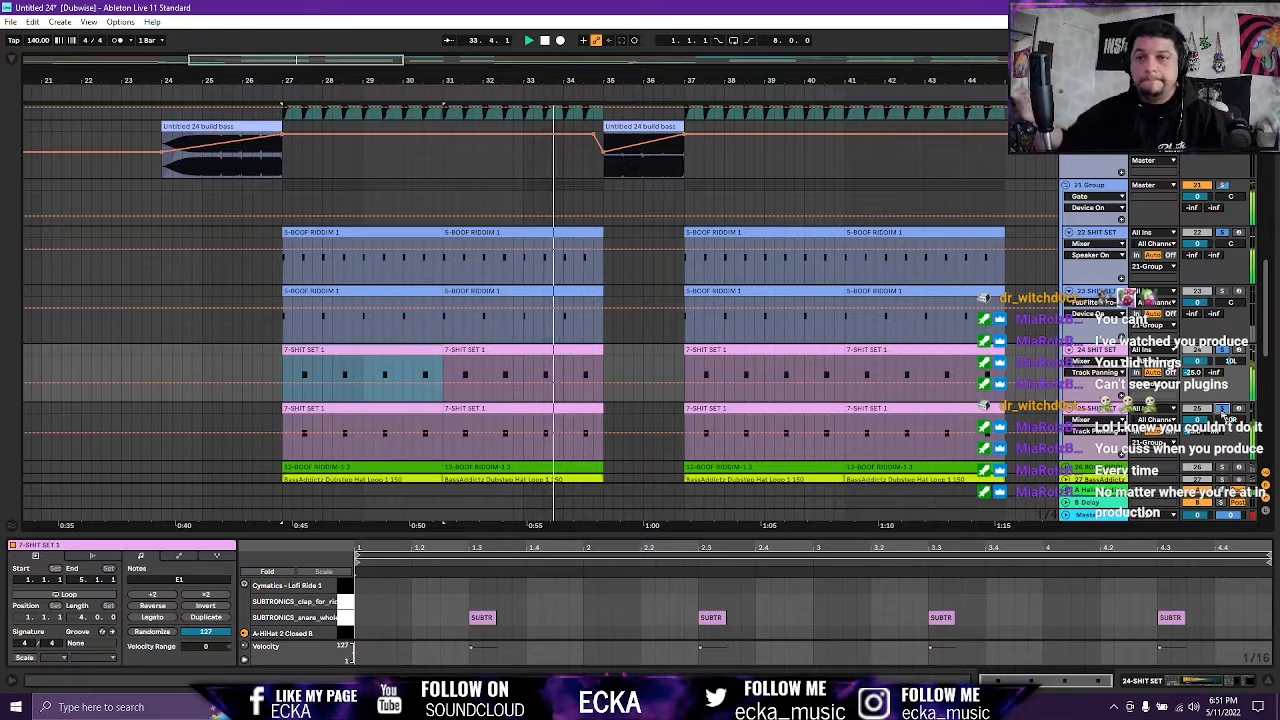
pyautogui.press('space')
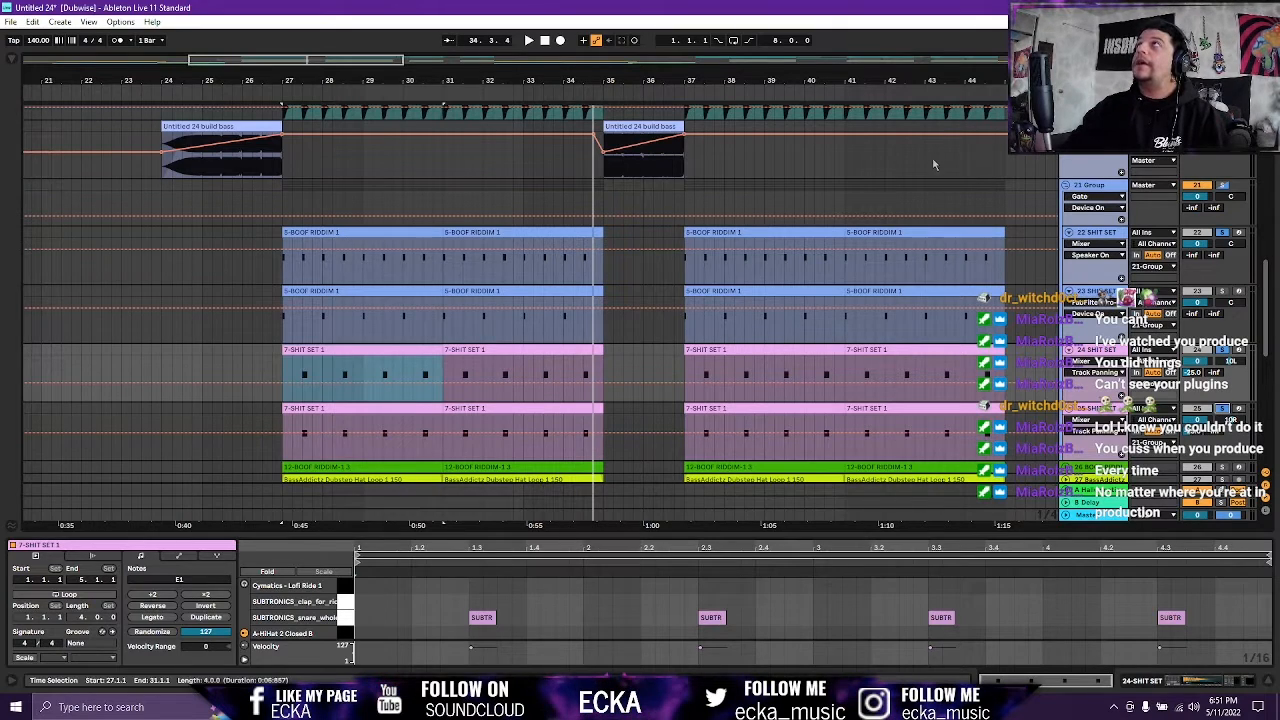
# Show the device chain of track 22, select its FabFilter Pro-Q 3, and solo only that track.
pyautogui.click(1104, 243)
pyautogui.click(1104, 243)
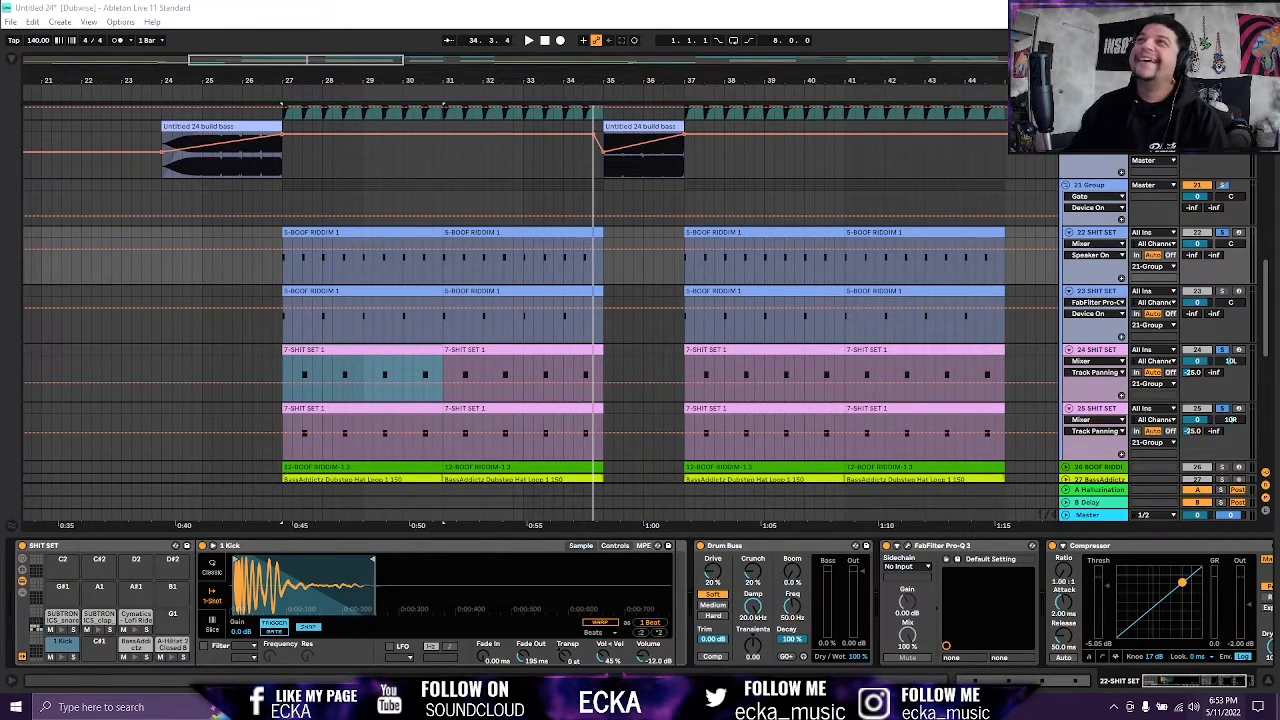
pyautogui.click(932, 549)
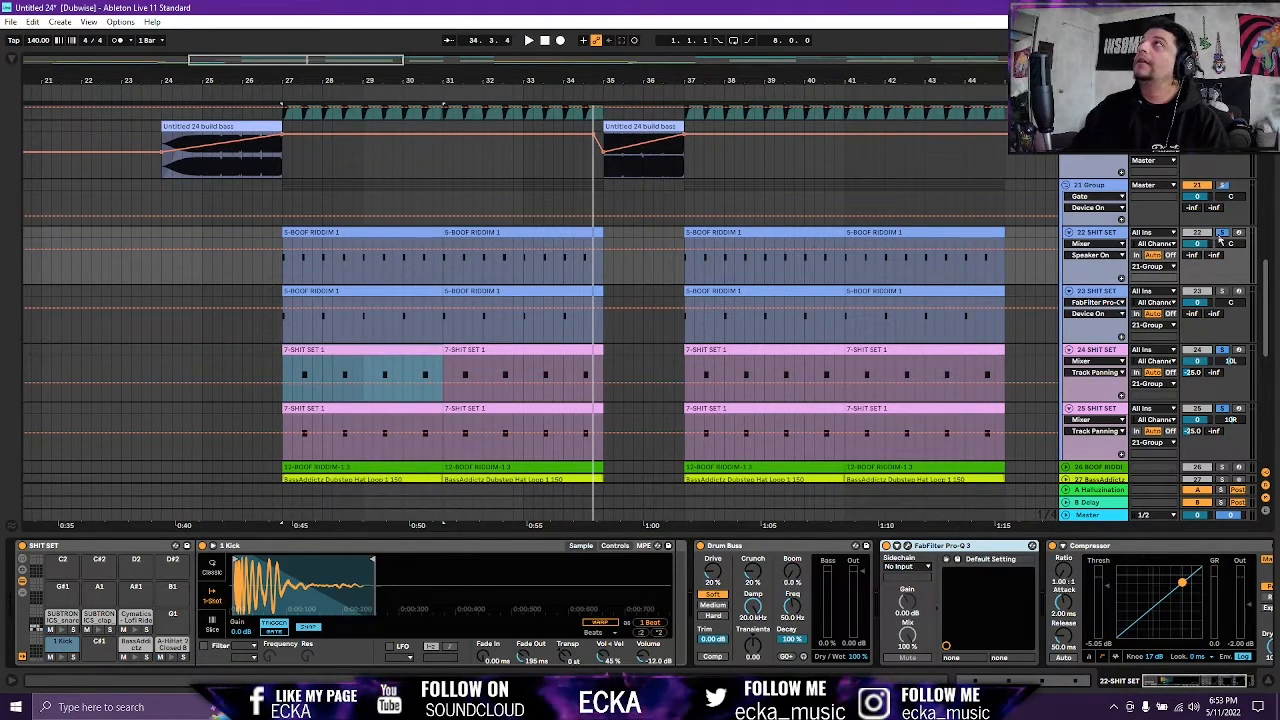
pyautogui.click(1221, 235)
# Open the FabFilter Pro-Q 3 window on track 22, examine its EQ curve during playback, and close it.
pyautogui.click(907, 546)
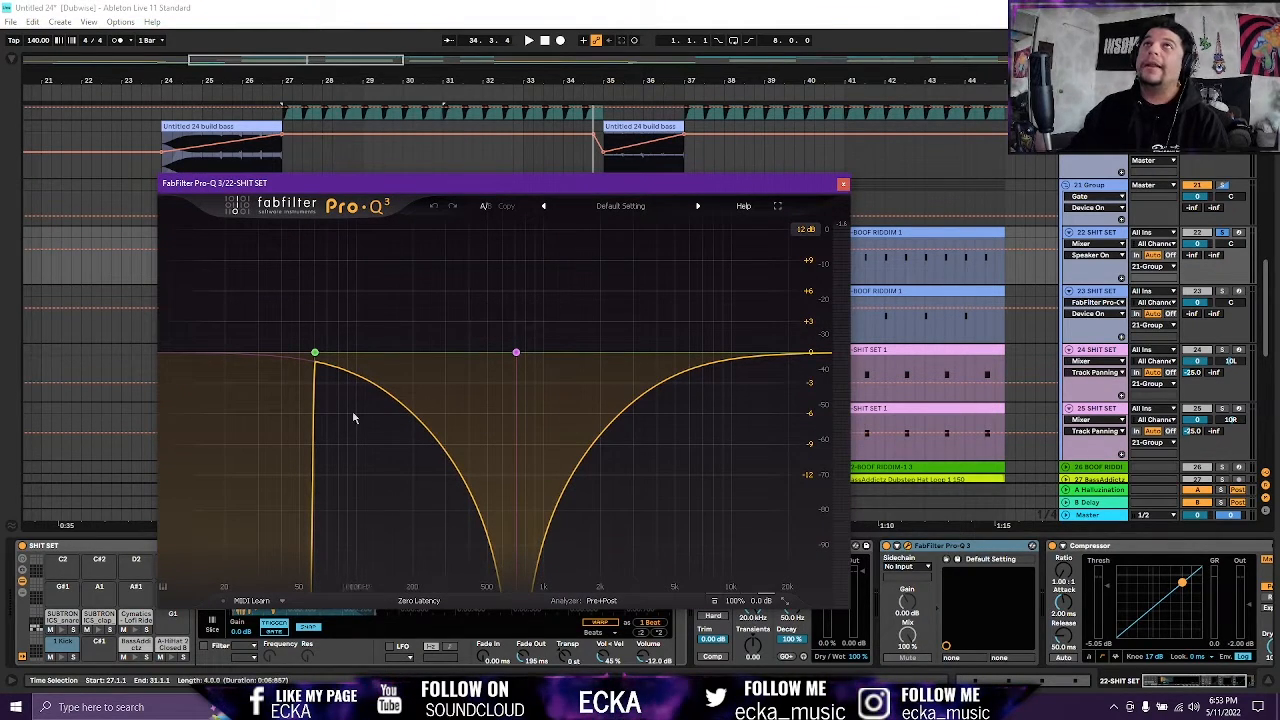
pyautogui.moveTo(319, 361)
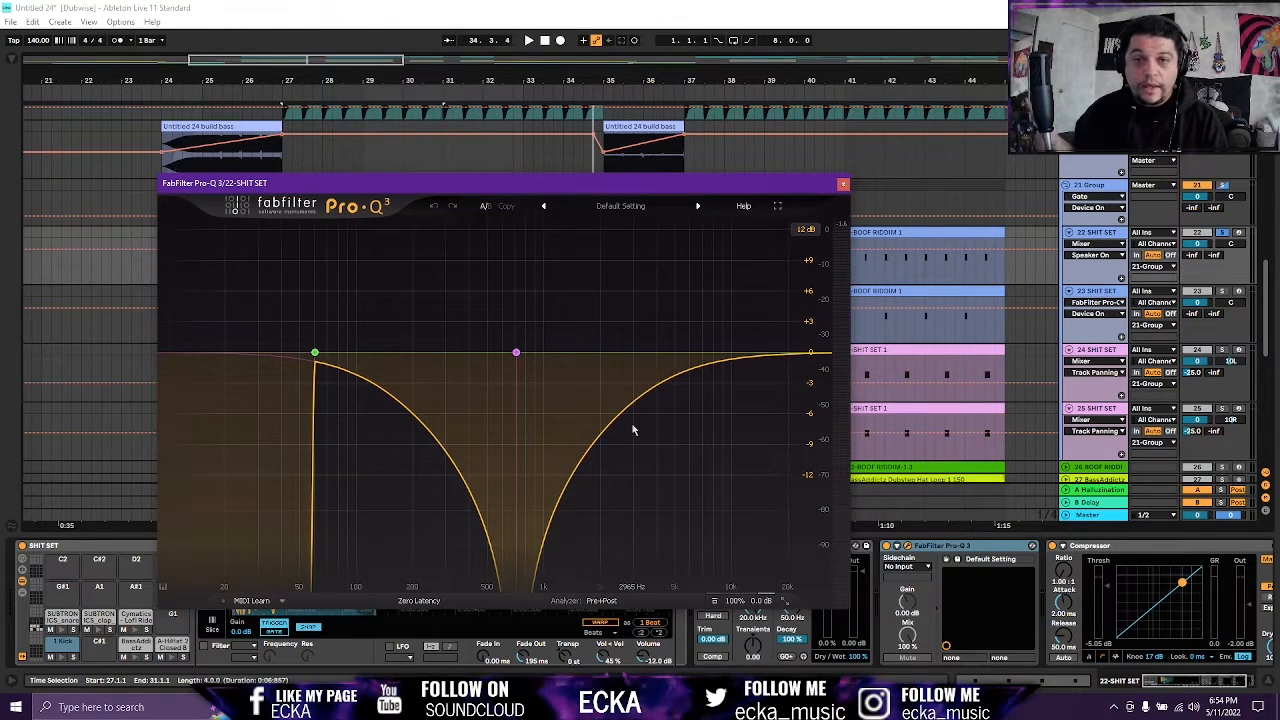
pyautogui.press('space')
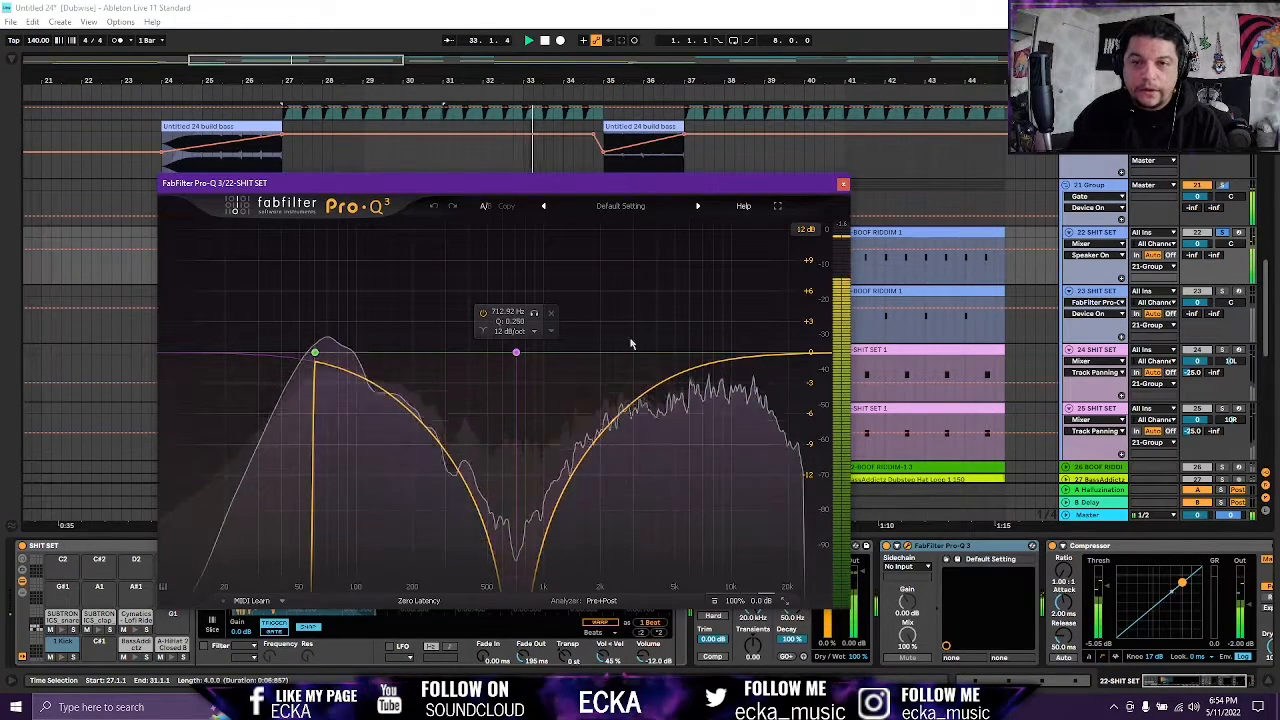
pyautogui.press('space')
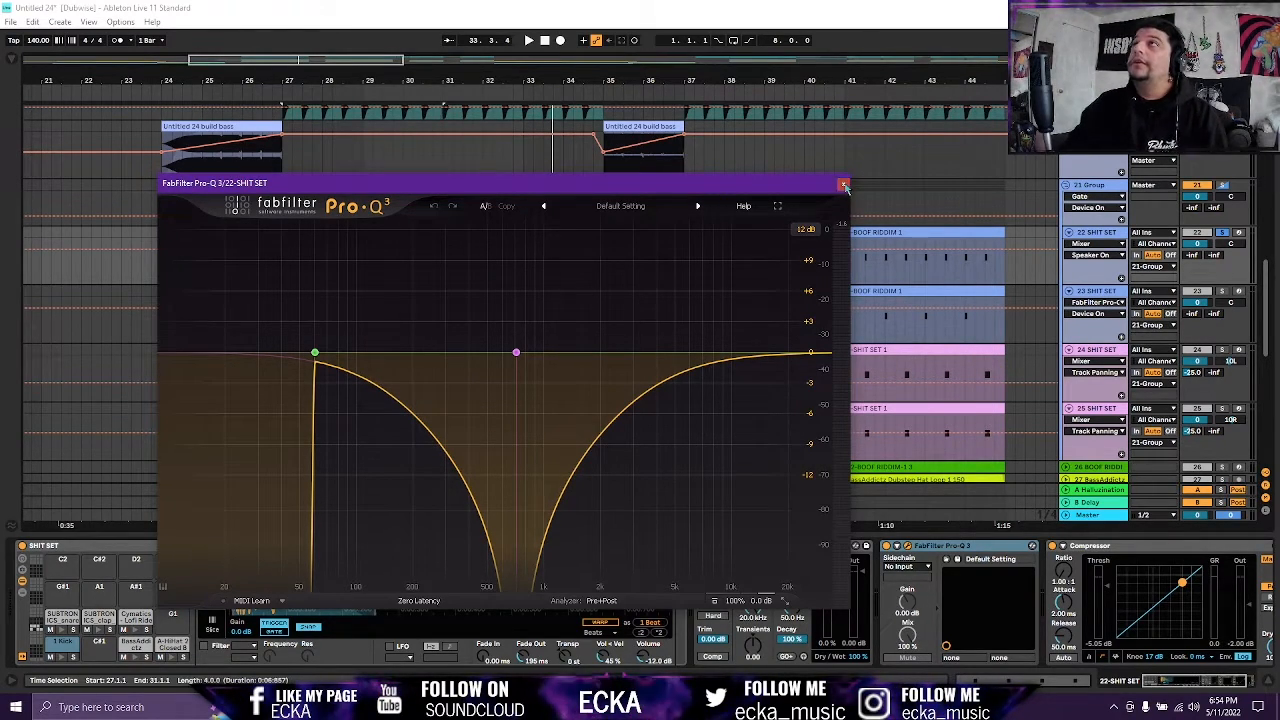
pyautogui.click(843, 185)
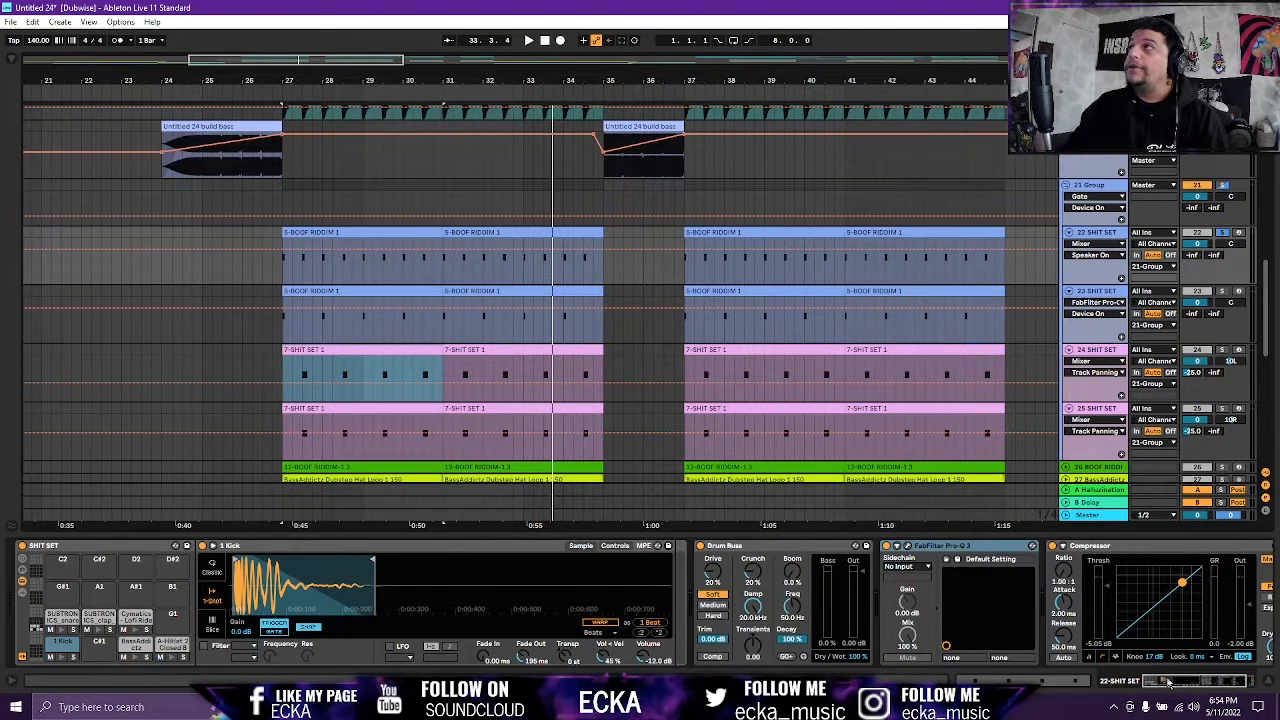
# Inspect the Compressor at the end of track 22's device chain while playing the soloed track from bar 27.
pyautogui.hscroll(2, 1167, 682)
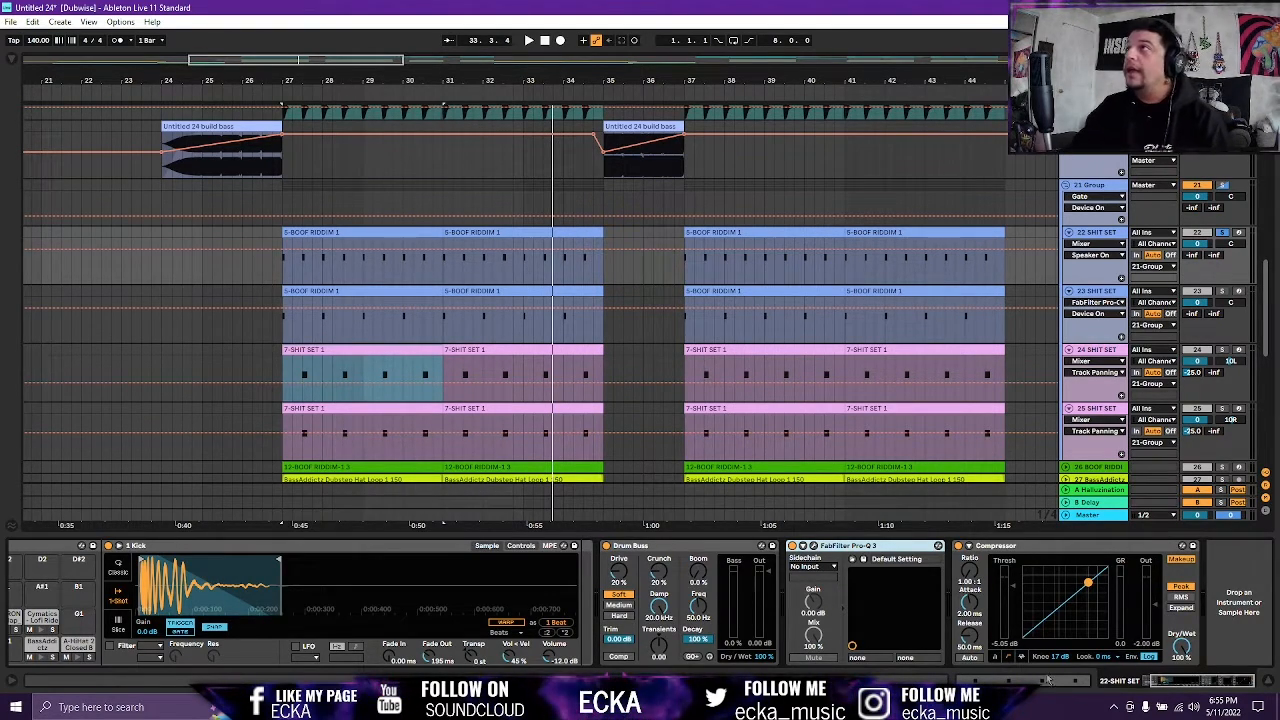
pyautogui.press('space')
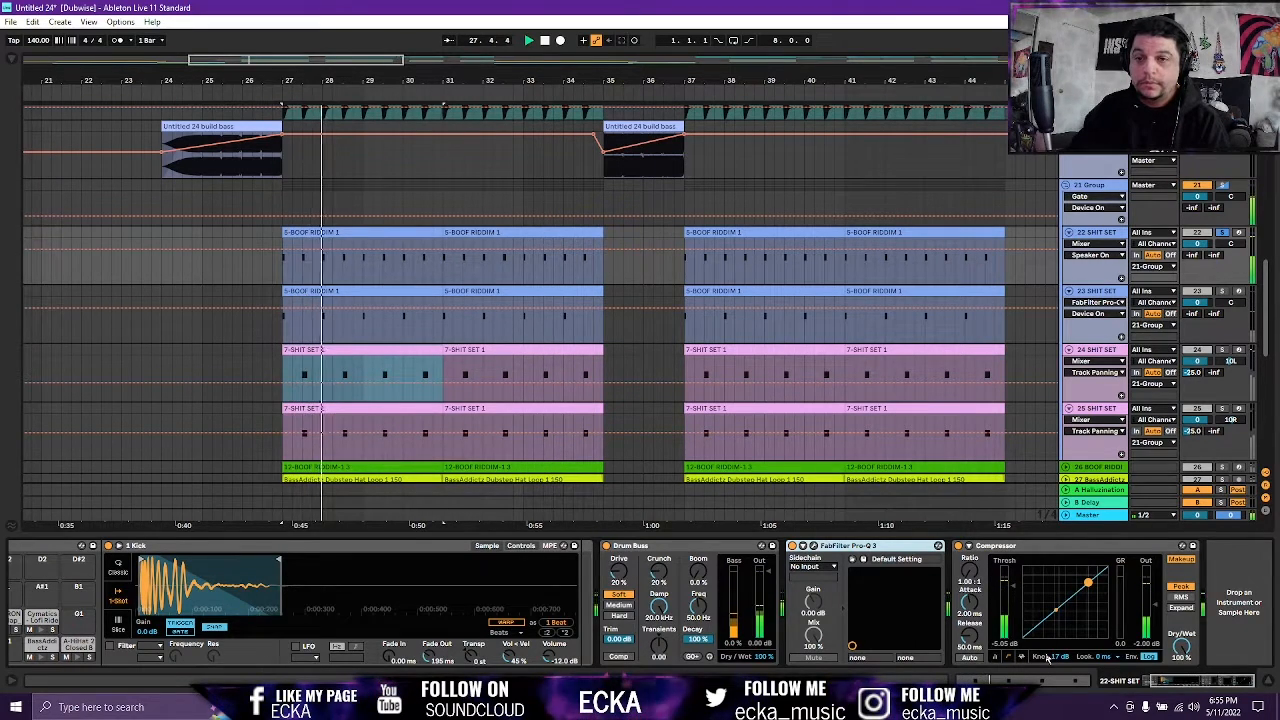
pyautogui.press('space')
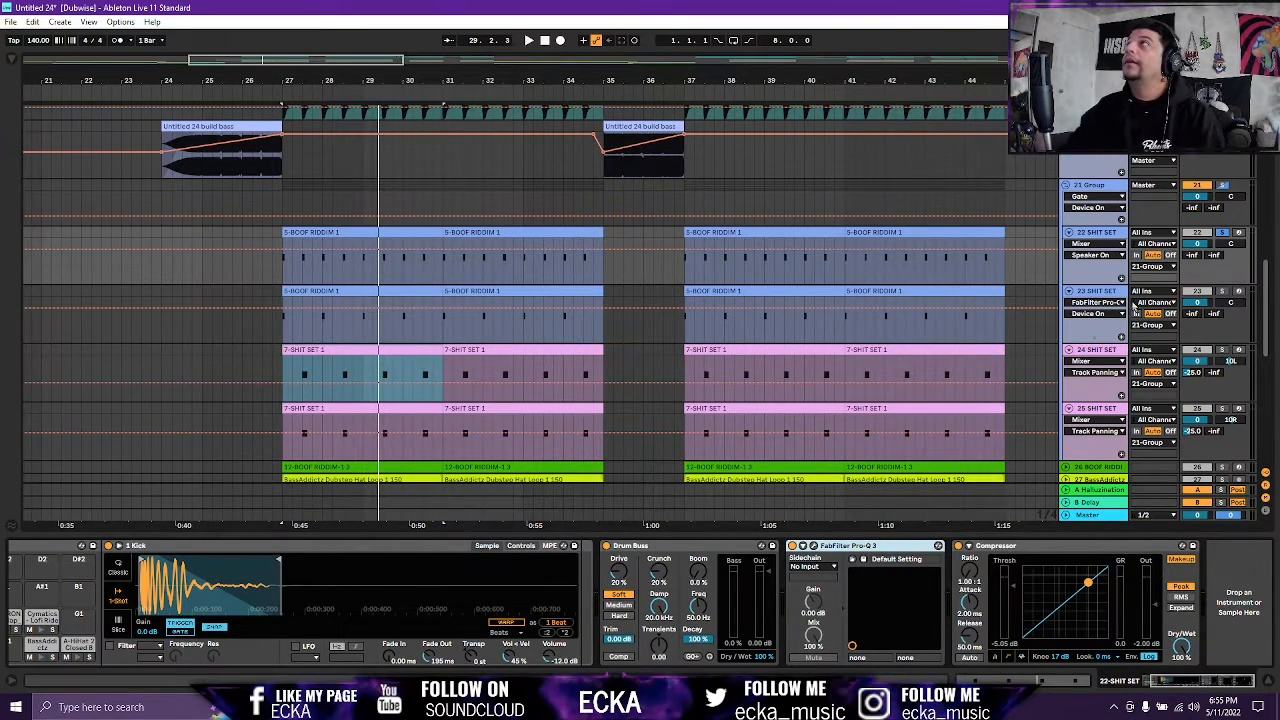
# Solo kick track 23 and play it while inspecting the EQ curve in its FabFilter Pro-Q 3.
pyautogui.click(1087, 292)
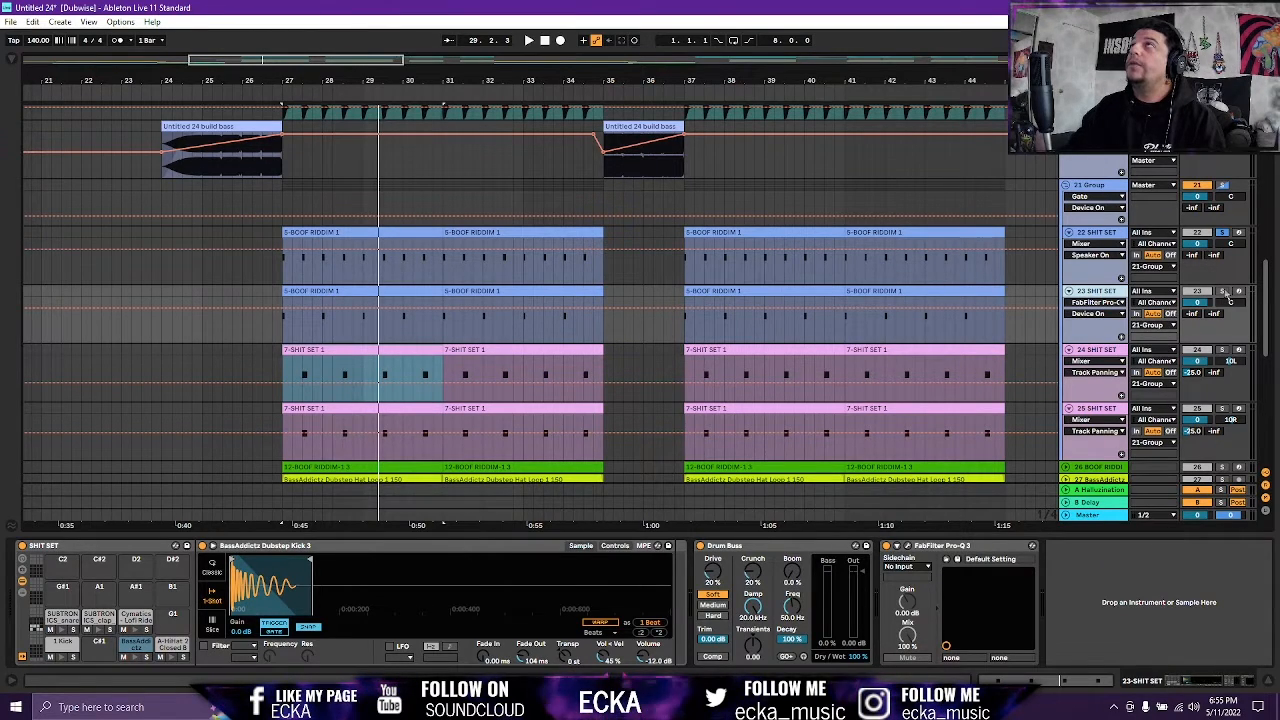
pyautogui.click(1222, 291)
pyautogui.press('space')
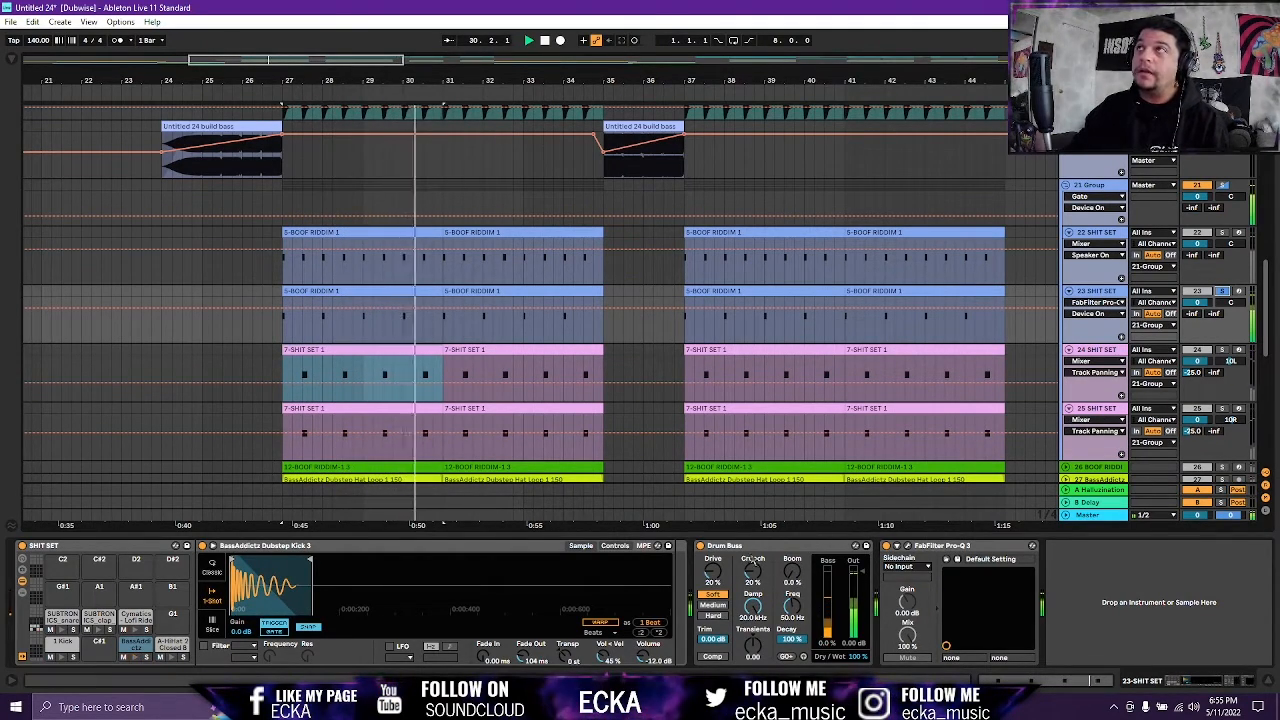
pyautogui.click(908, 547)
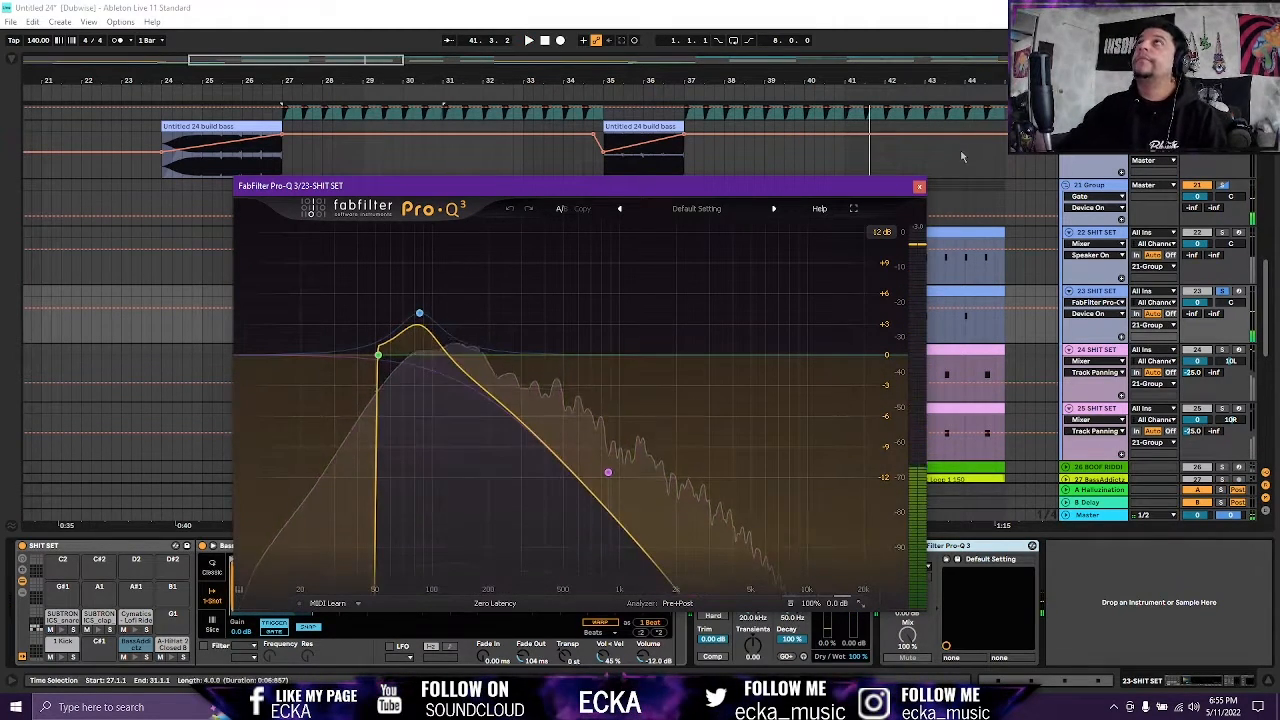
pyautogui.click(919, 186)
# Play kick tracks 22 and 23 soloed together from bar 27 to hear the layered kick.
pyautogui.press('space')
pyautogui.press('space')
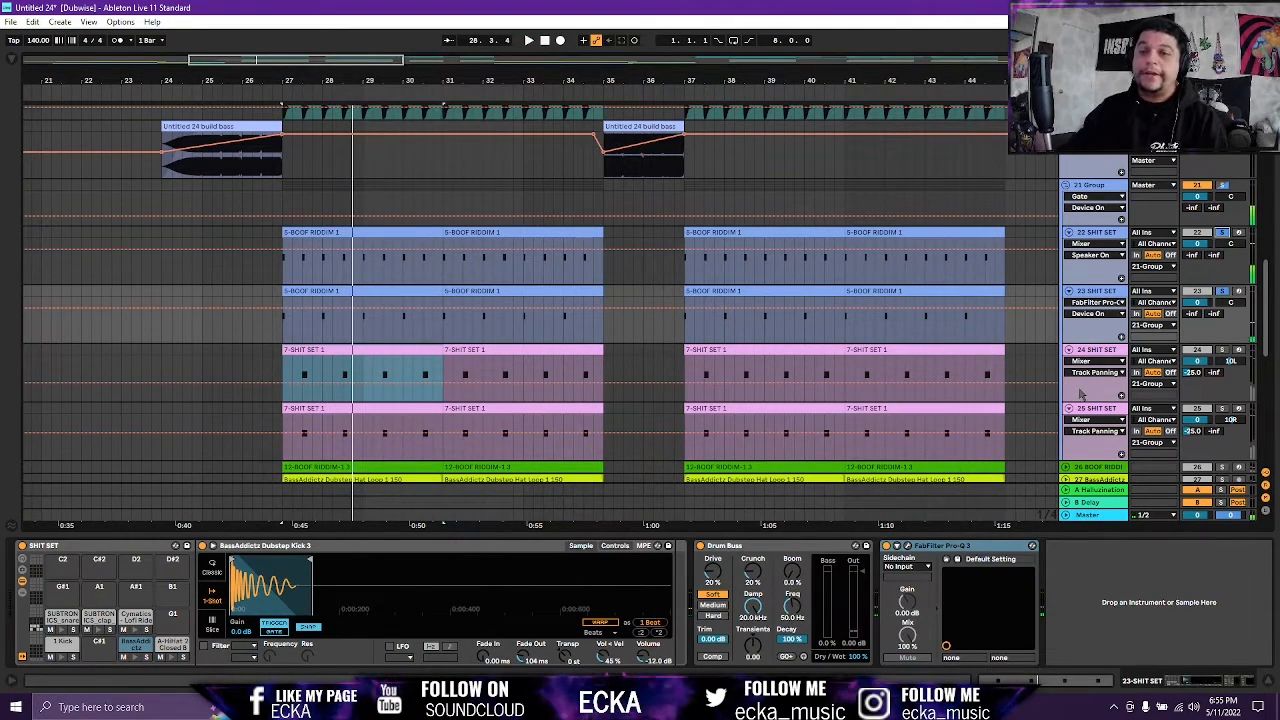
pyautogui.press('space')
pyautogui.press('space')
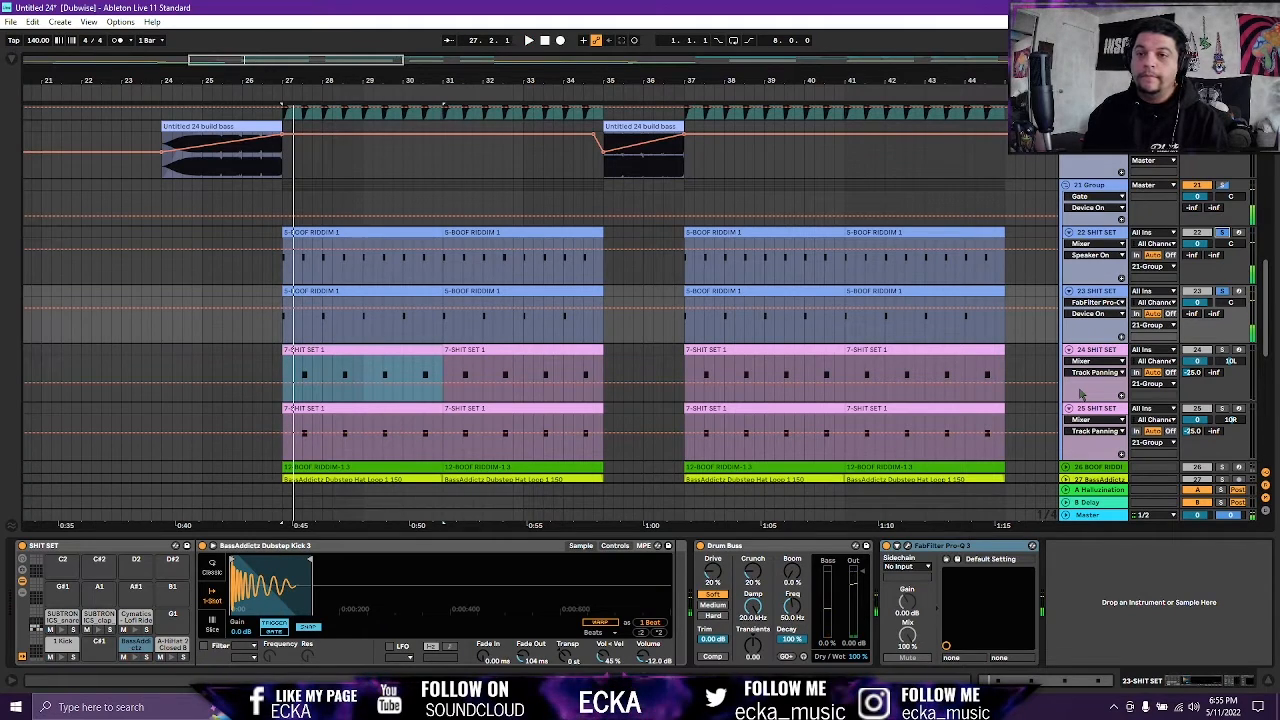
pyautogui.press('space')
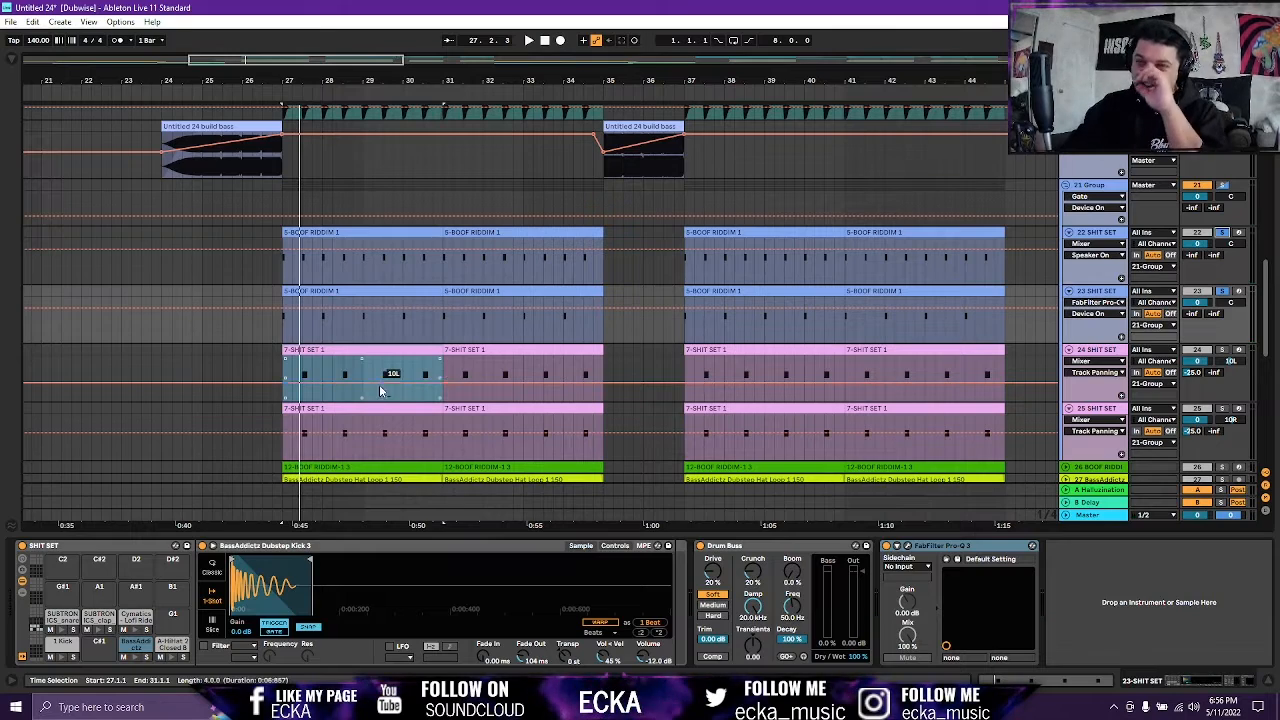
# Solo snare track 24 and compare its sound with Drum Buss and FabFilter Pro-Q 3 bypassed and enabled.
pyautogui.click(1098, 353)
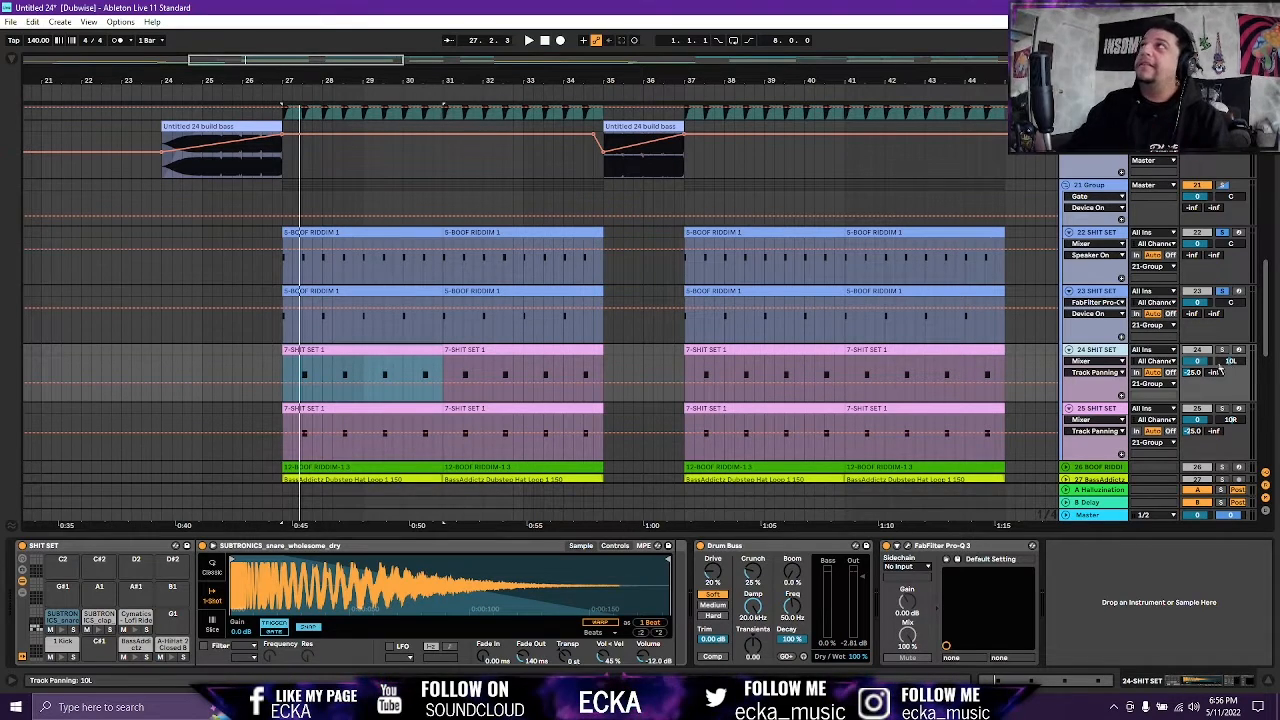
pyautogui.click(1222, 350)
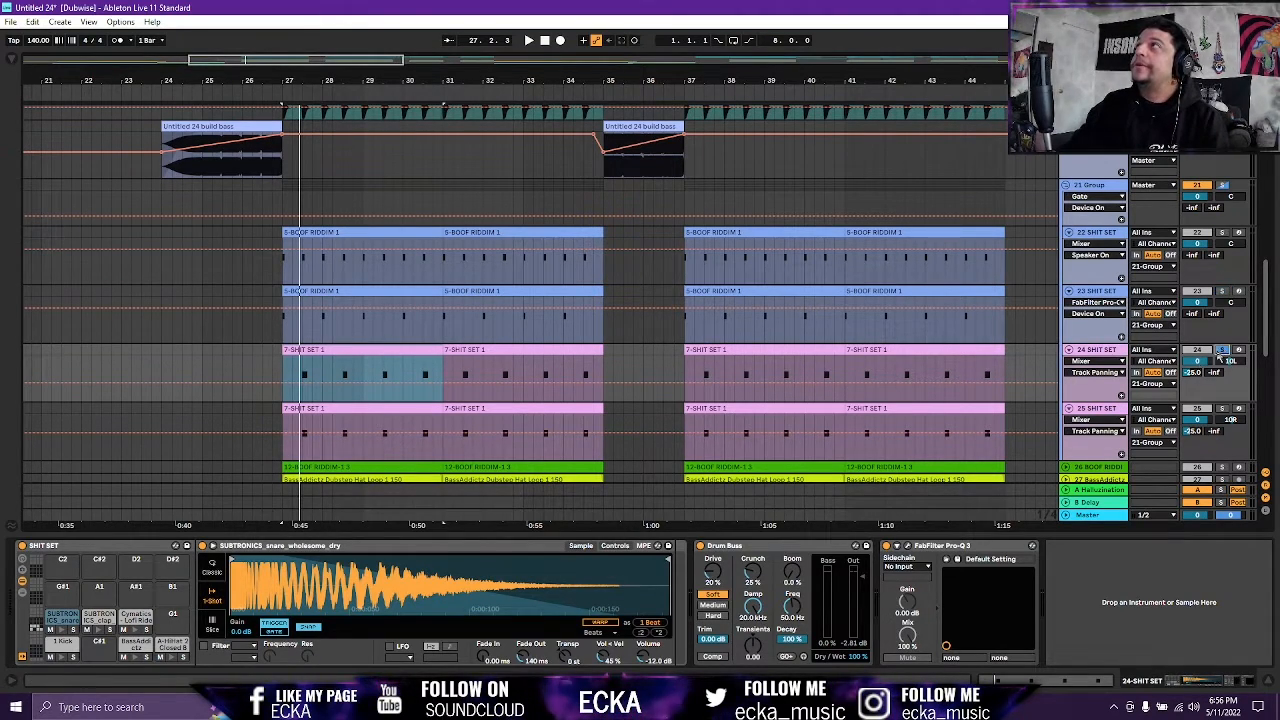
pyautogui.click(886, 547)
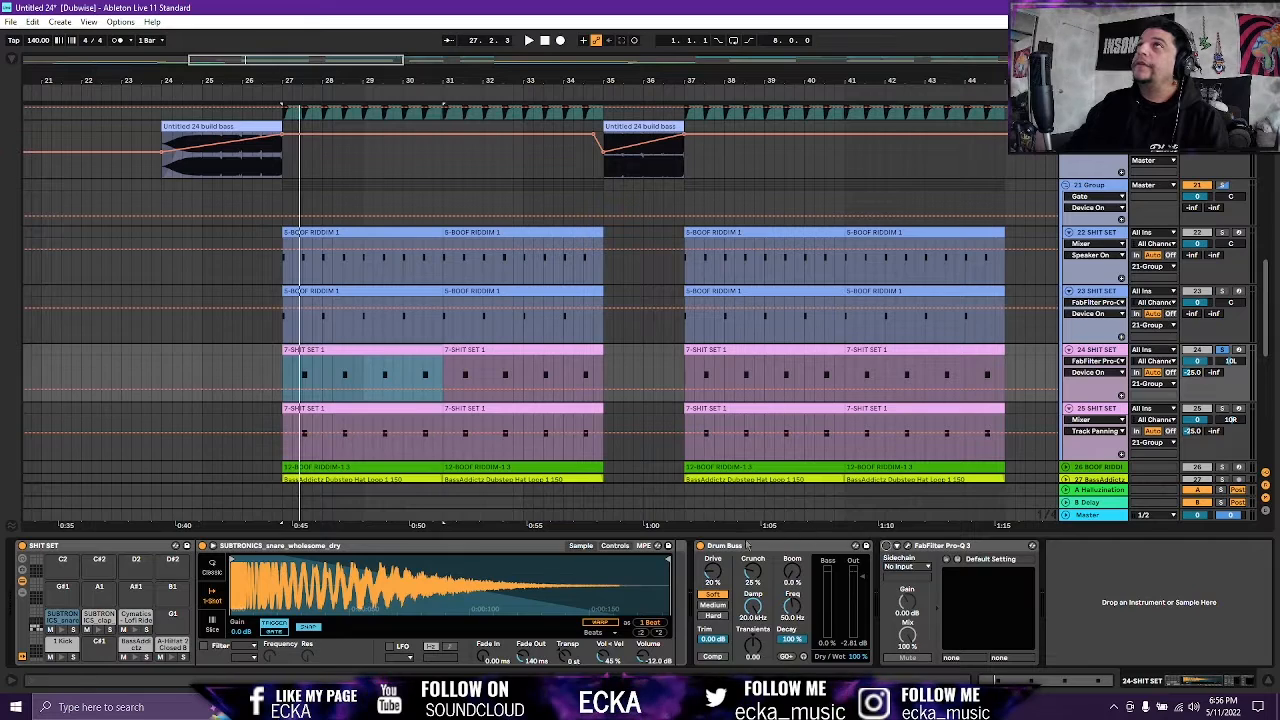
pyautogui.click(700, 546)
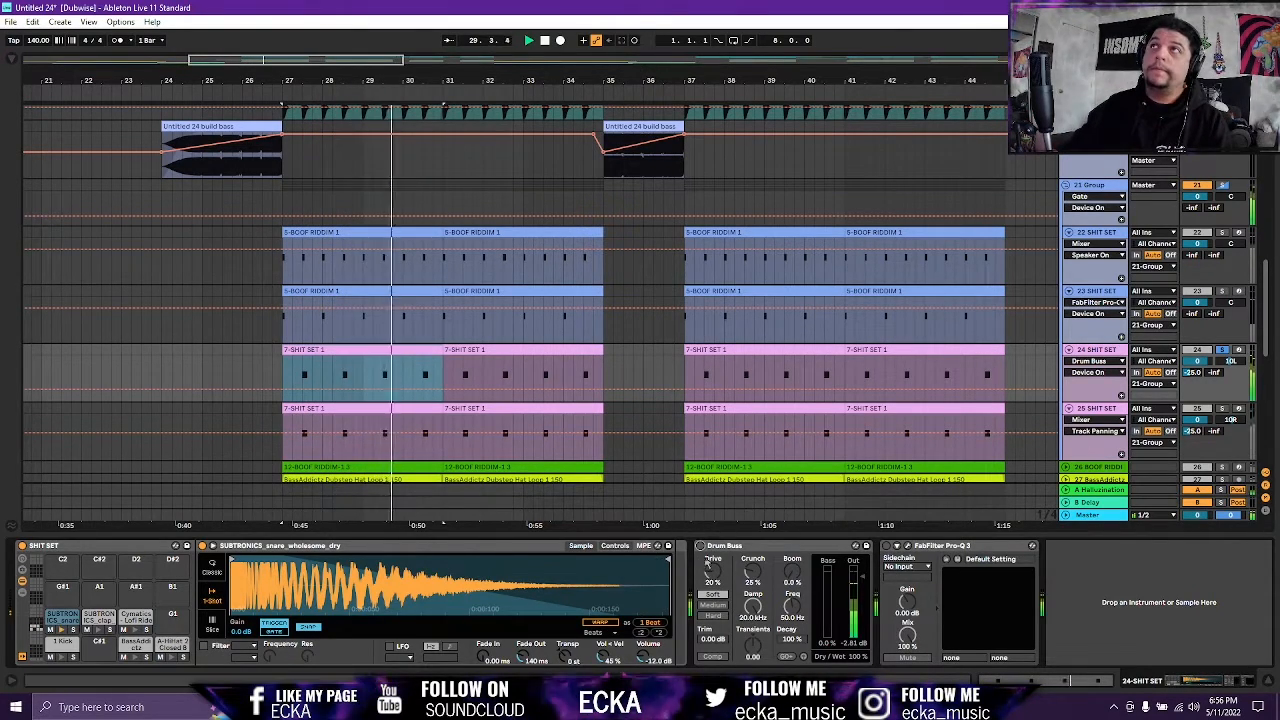
pyautogui.click(700, 546)
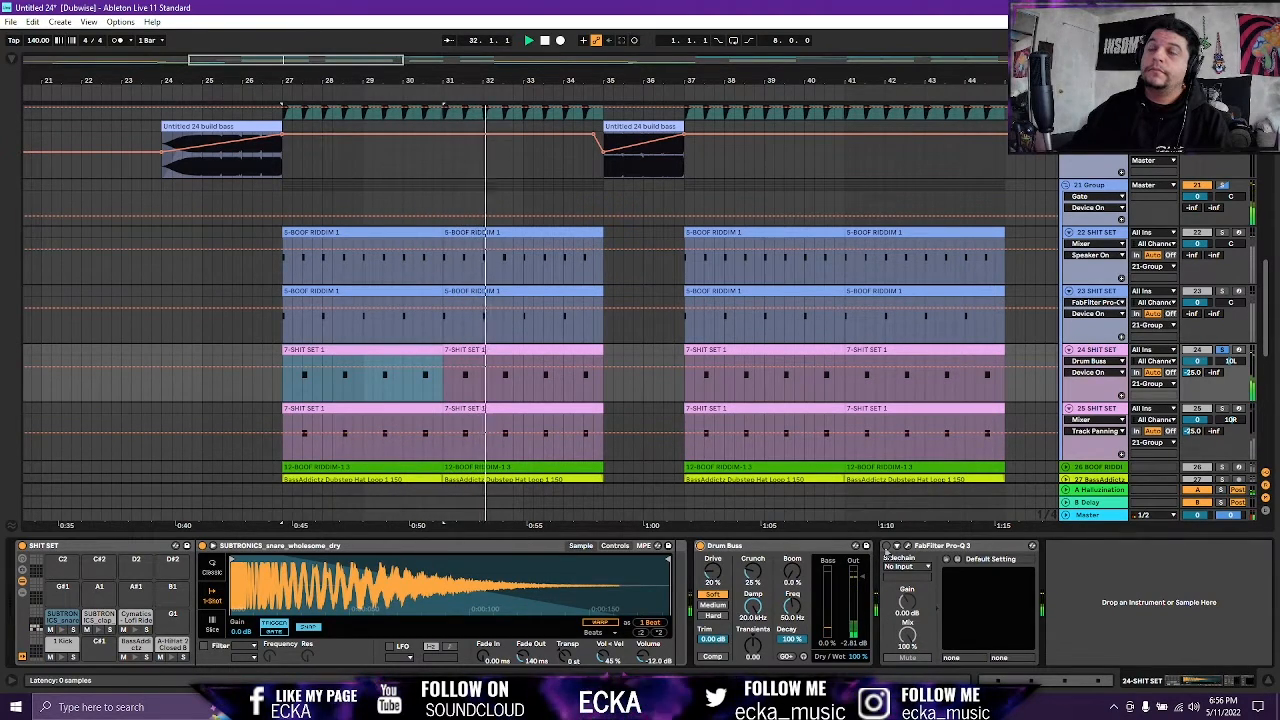
pyautogui.click(700, 546)
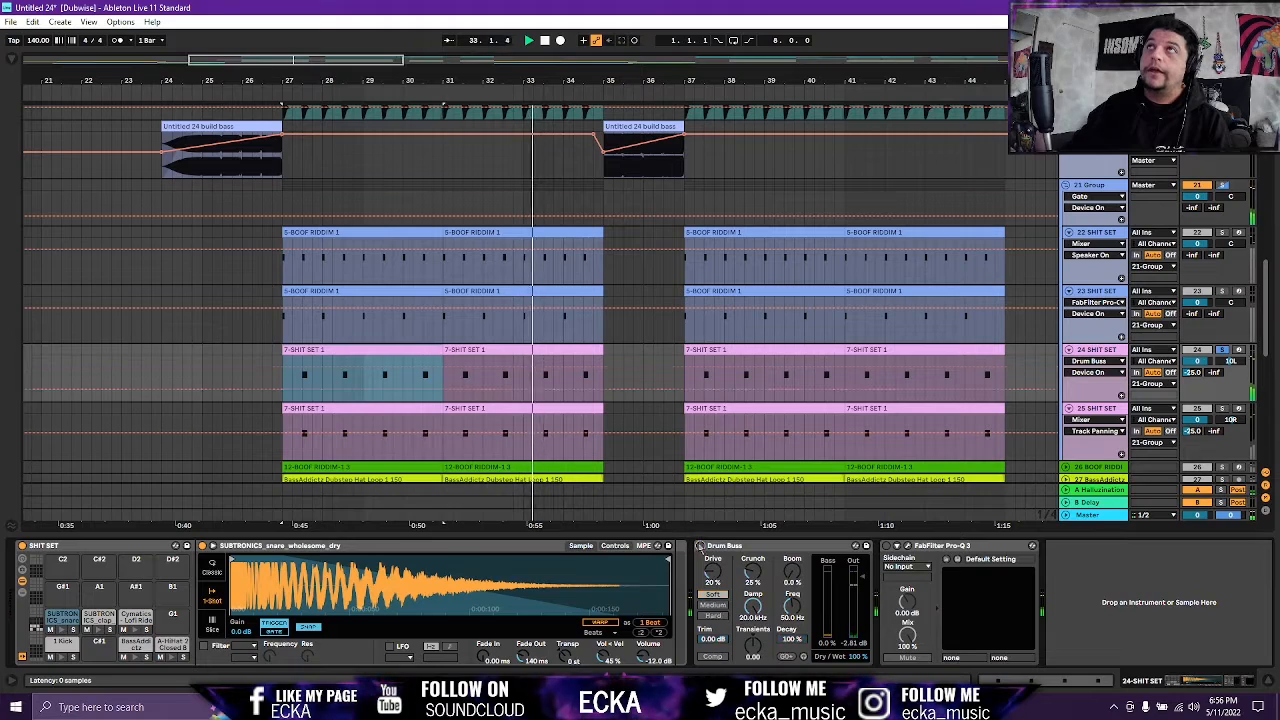
pyautogui.click(700, 546)
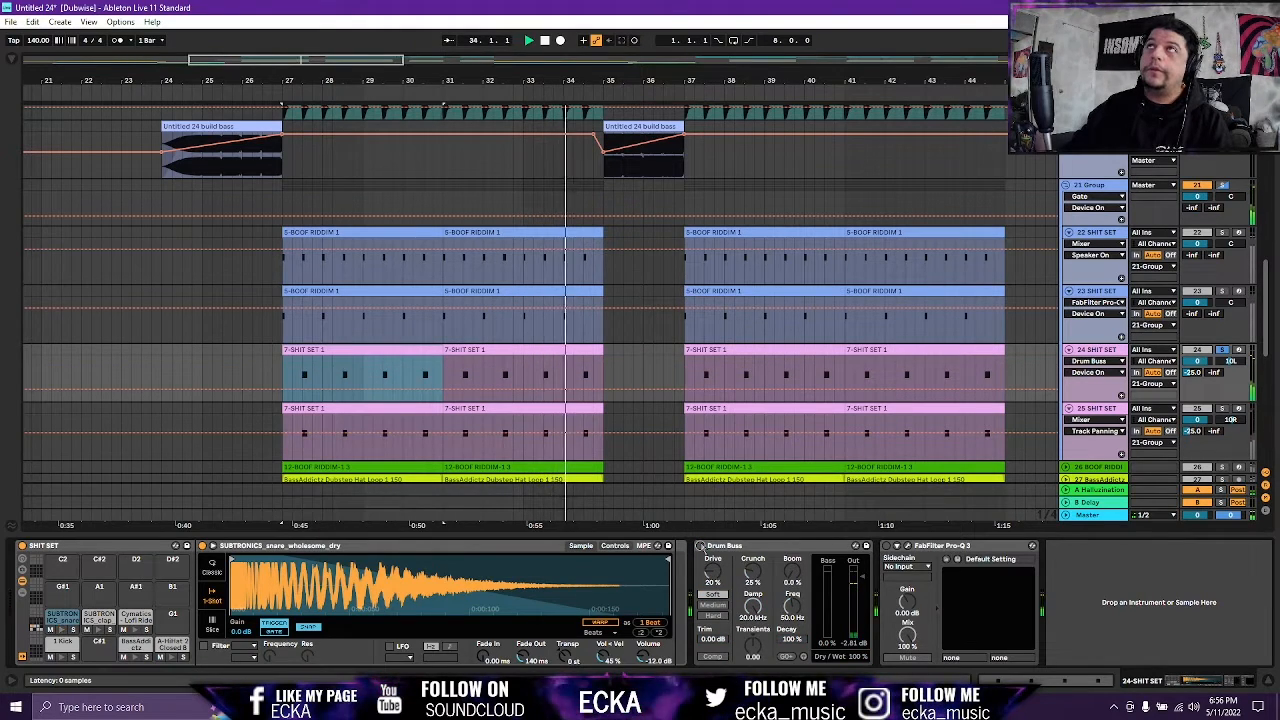
pyautogui.click(889, 548)
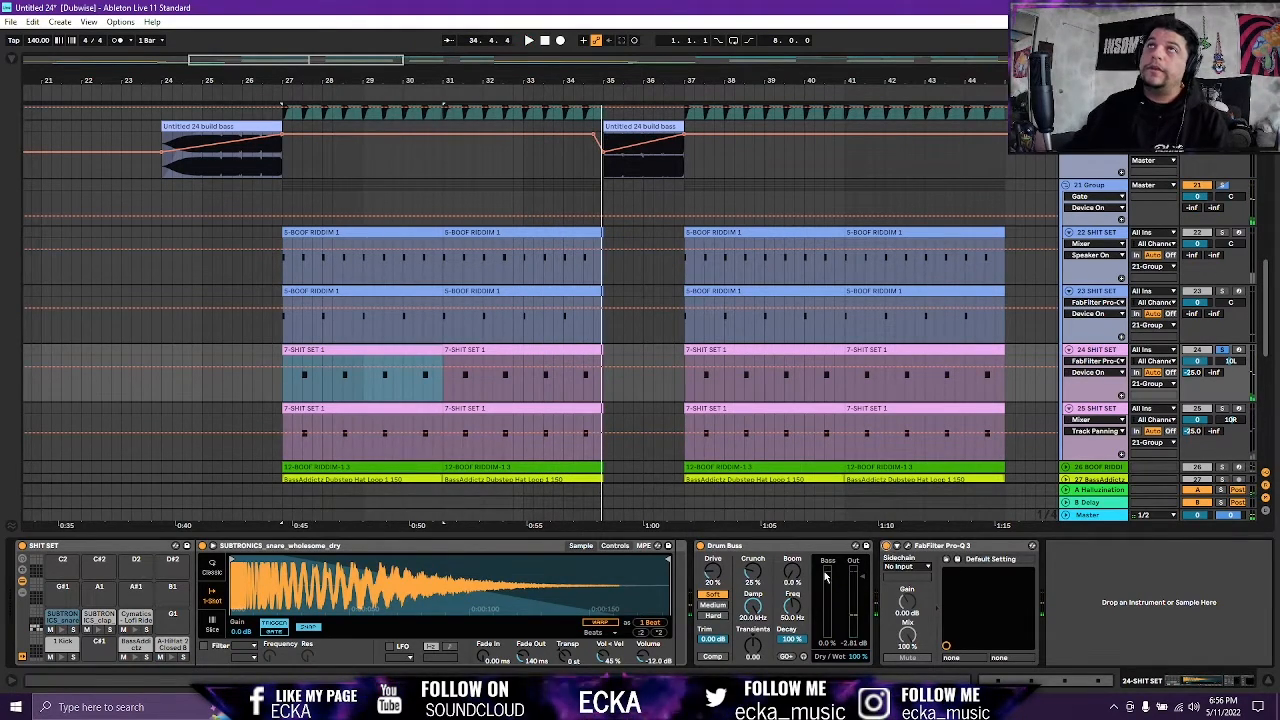
# Examine the low cut and high-frequency dip in the FabFilter Pro-Q 3 on snare track 24.
pyautogui.click(908, 546)
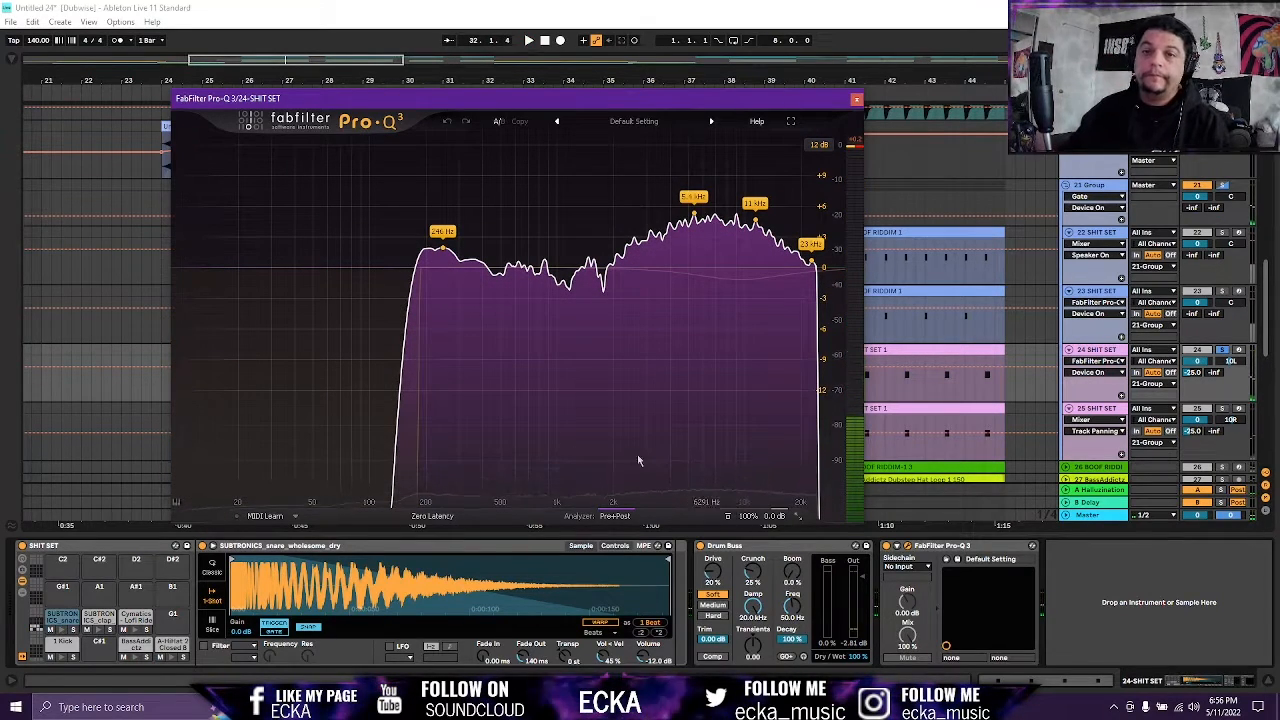
pyautogui.moveTo(424, 271)
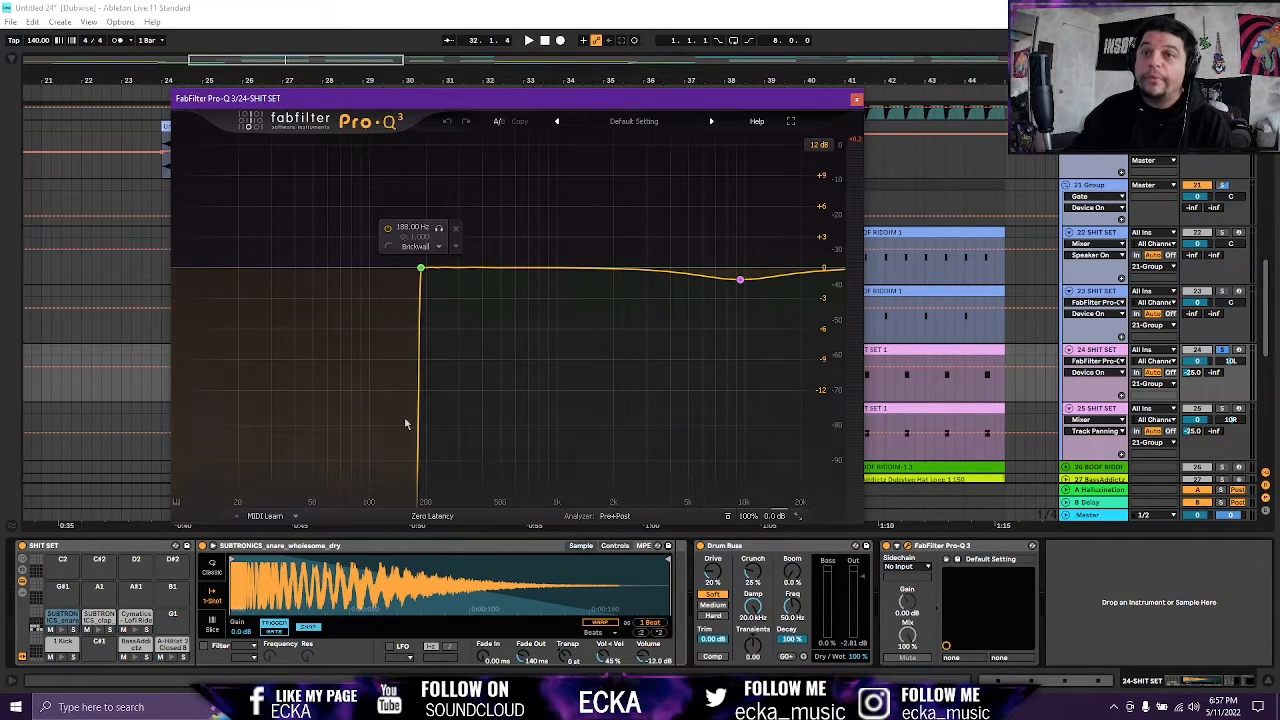
pyautogui.click(858, 100)
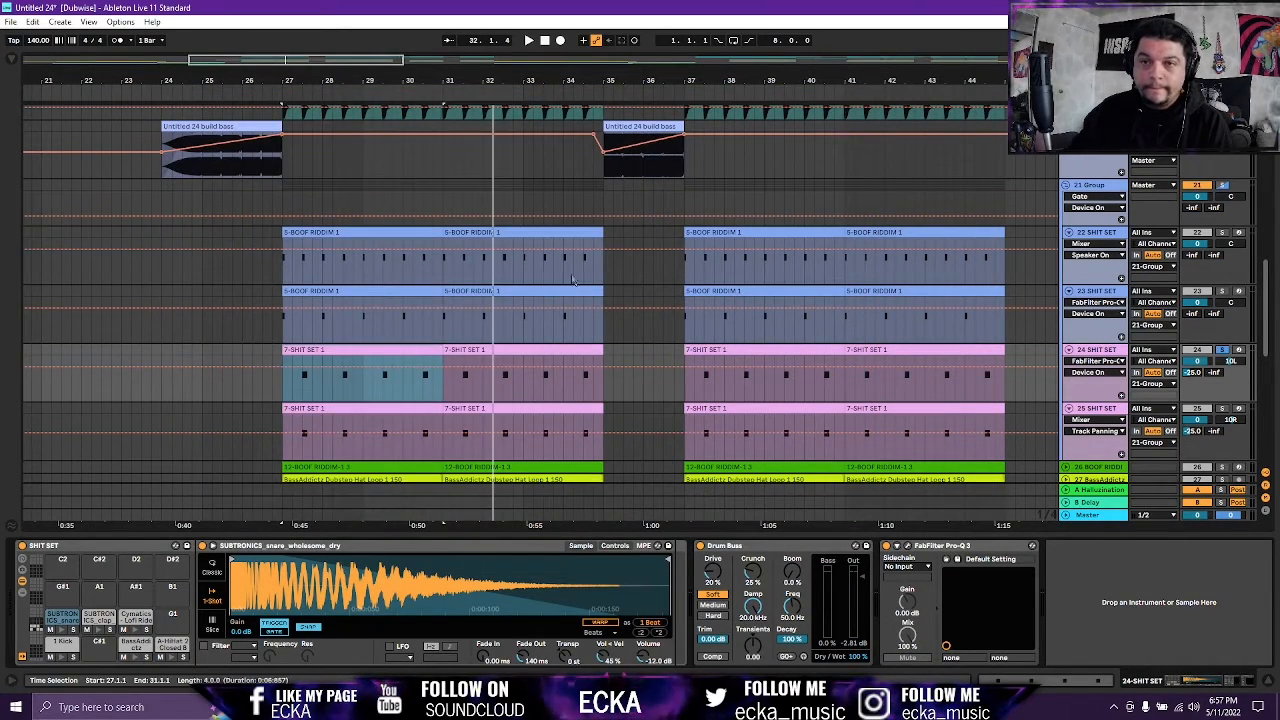
# Inspect the brickwall low cut in snare track 25's FabFilter Pro-Q 3 and listen to that track soloed.
pyautogui.click(1093, 415)
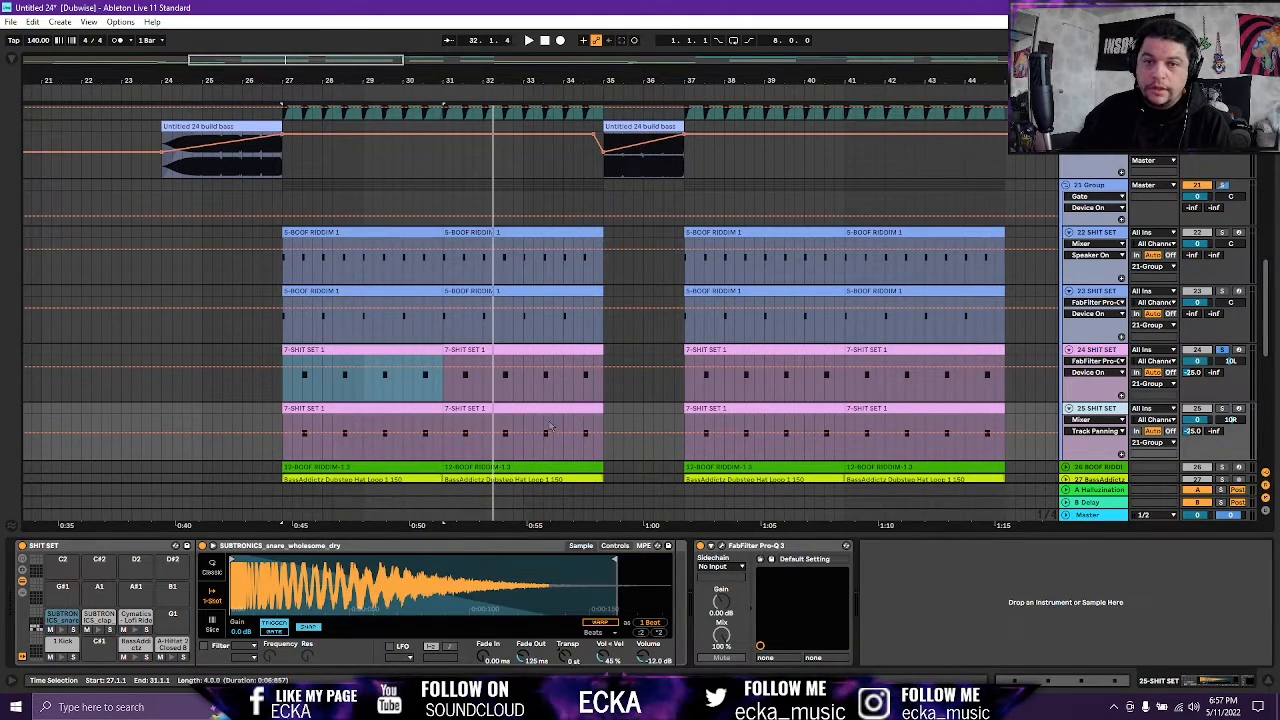
pyautogui.click(729, 547)
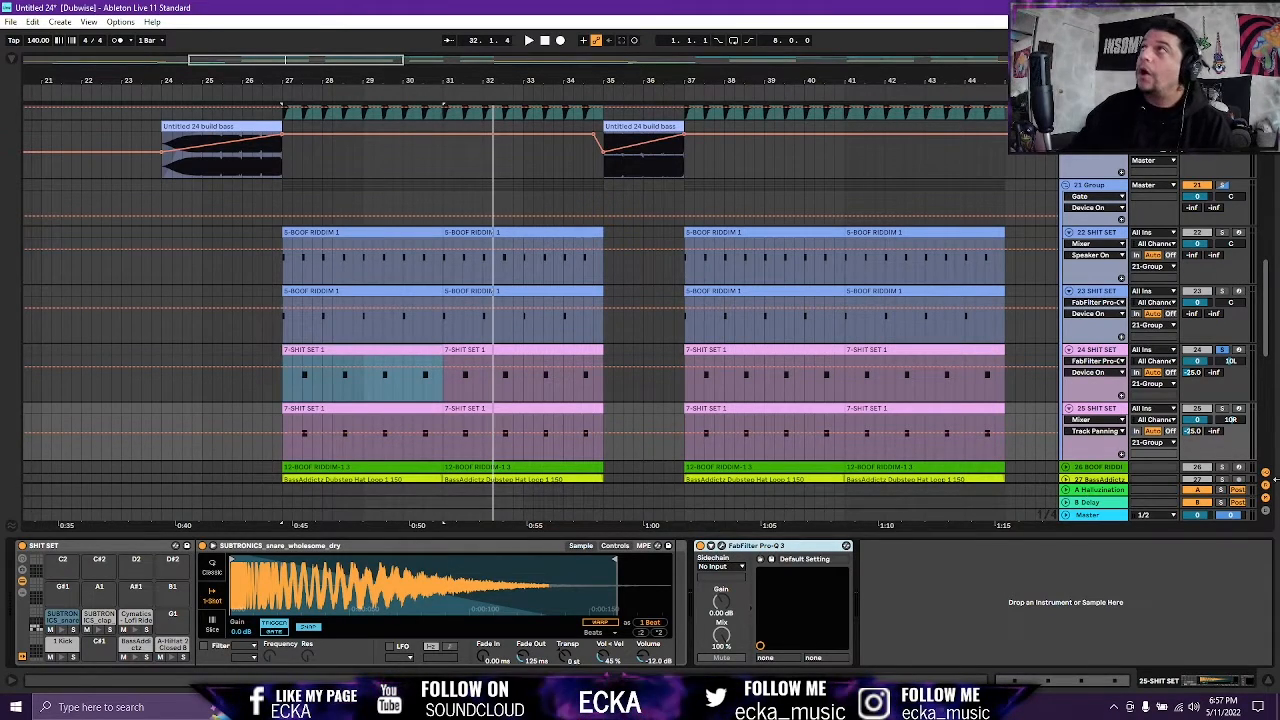
pyautogui.click(721, 546)
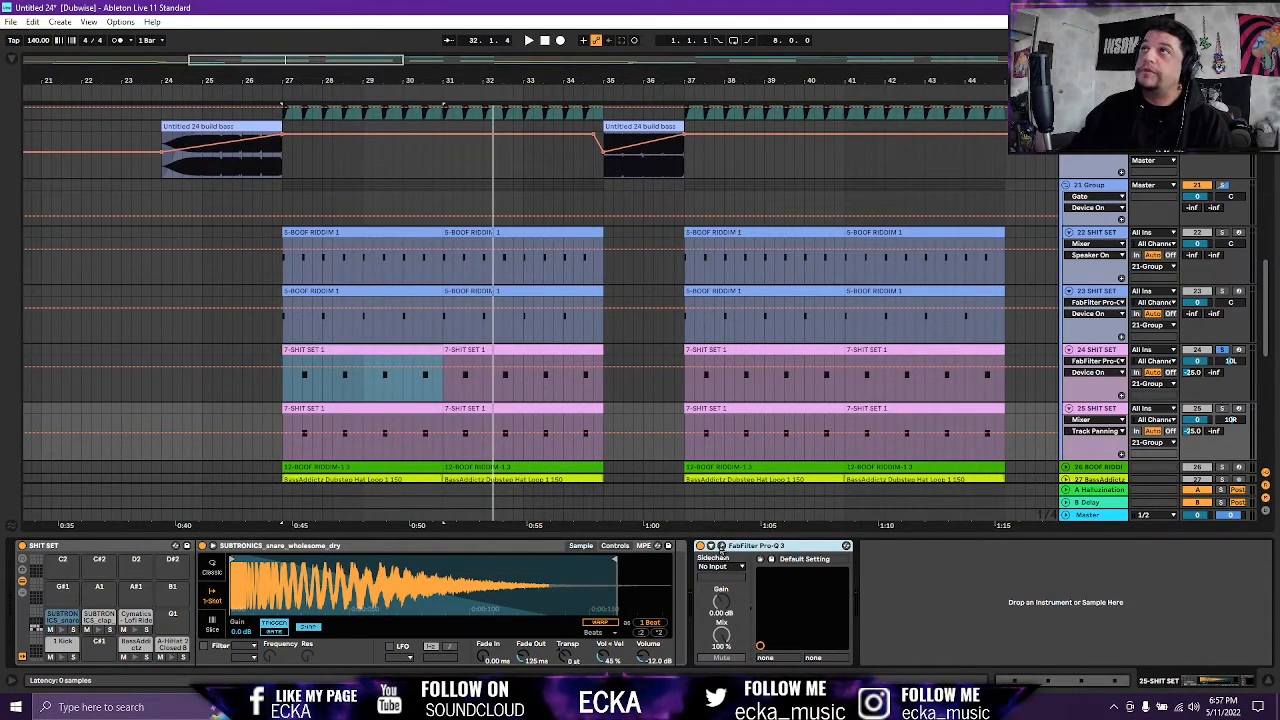
pyautogui.moveTo(525, 437)
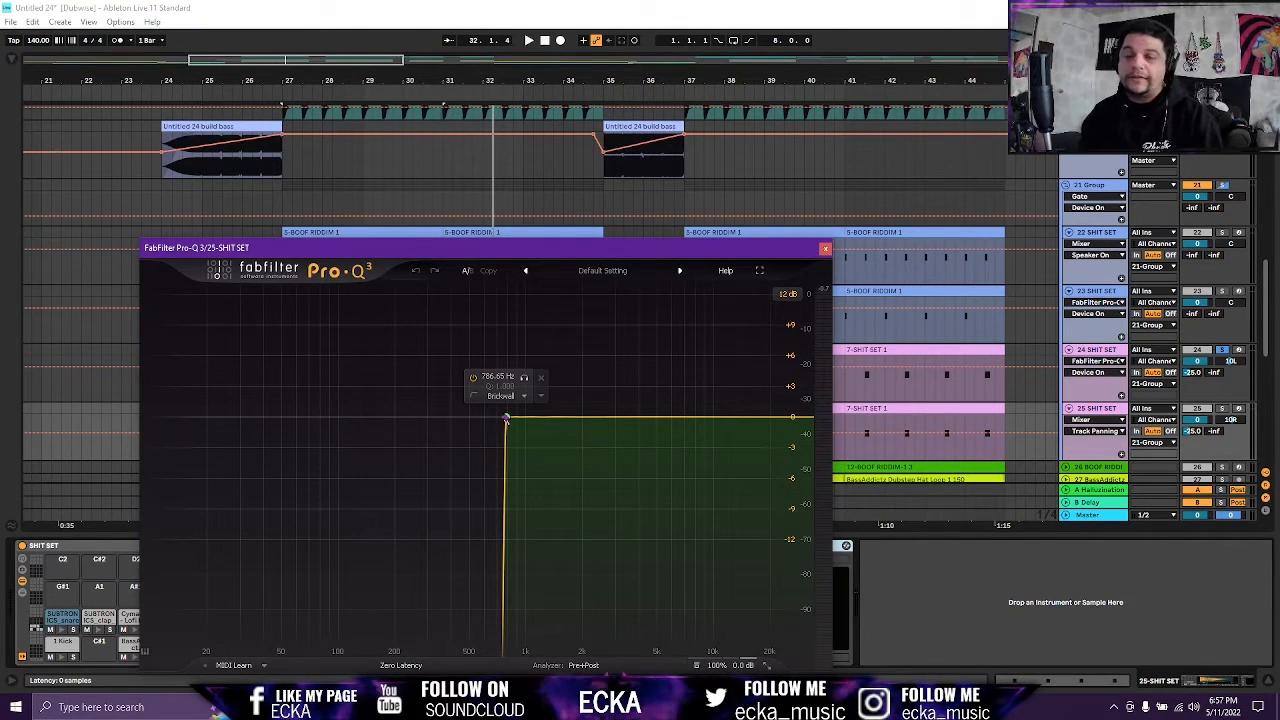
pyautogui.press('space')
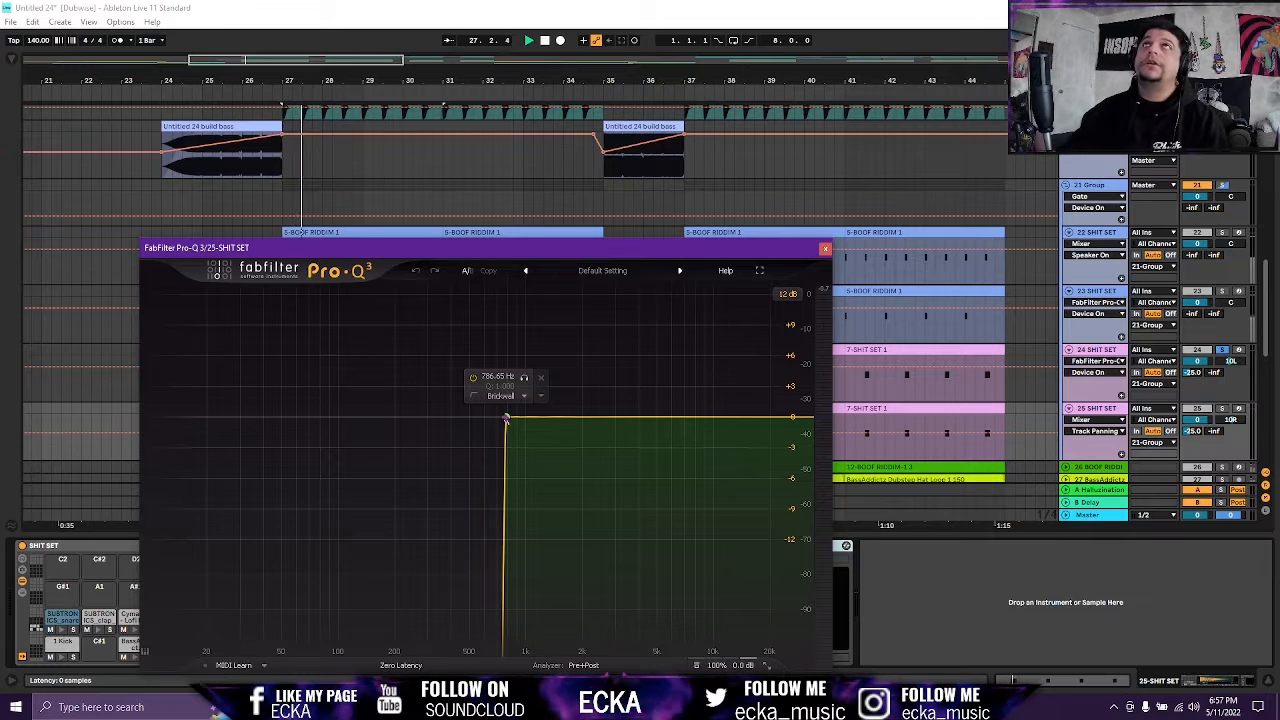
pyautogui.click(1222, 408)
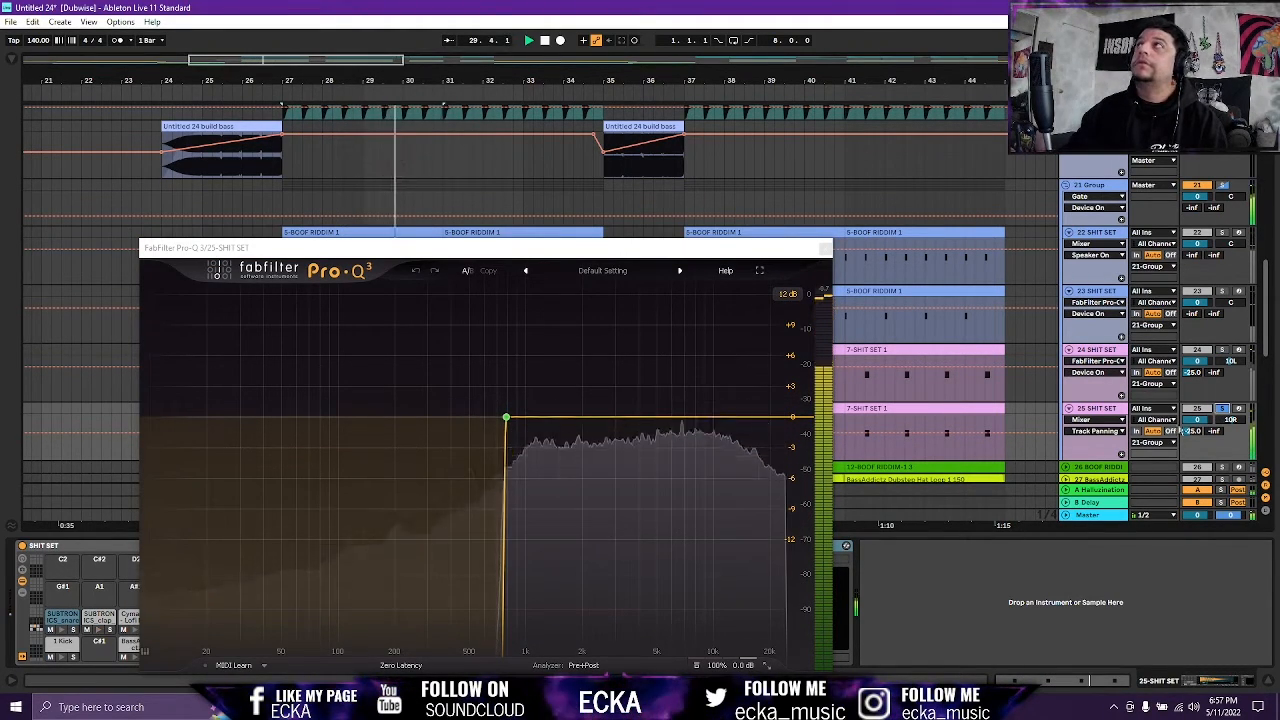
# Add snare track 24 to the solo and play both snare layers together, closing the EQ window at the end.
pyautogui.keyDown('ctrl'); pyautogui.click(1222, 351); pyautogui.keyUp('ctrl')
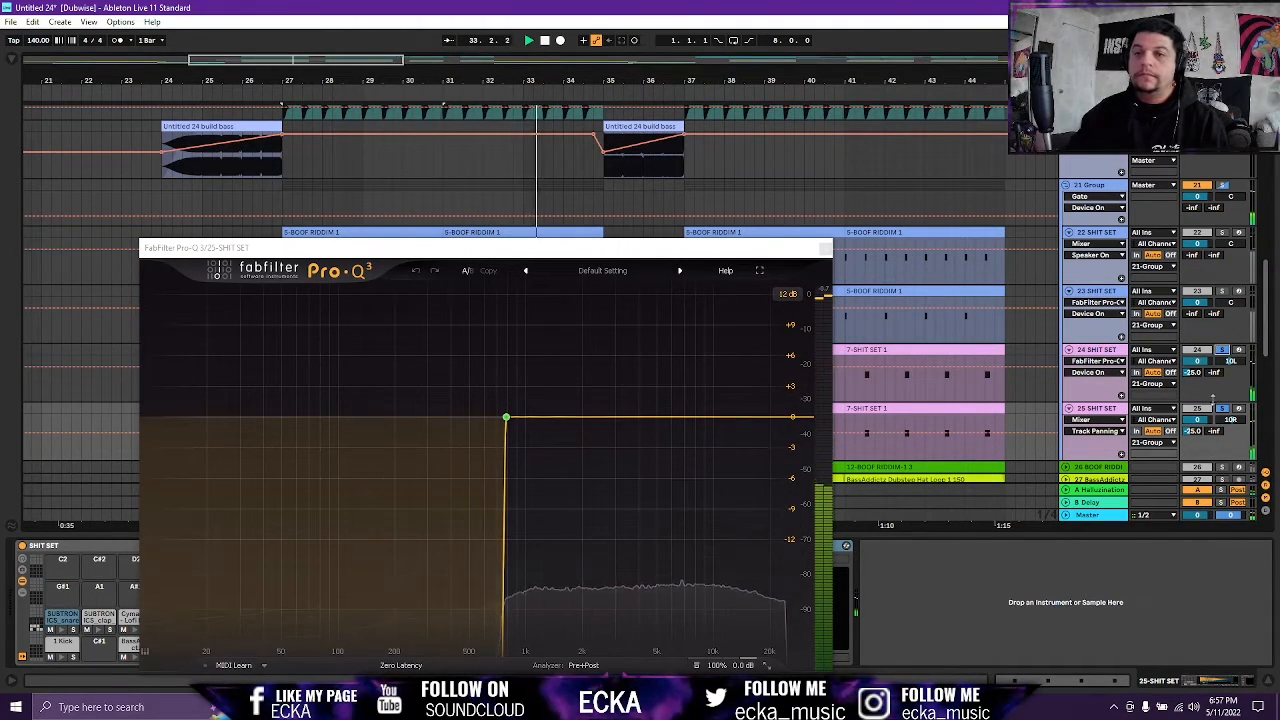
pyautogui.press('space')
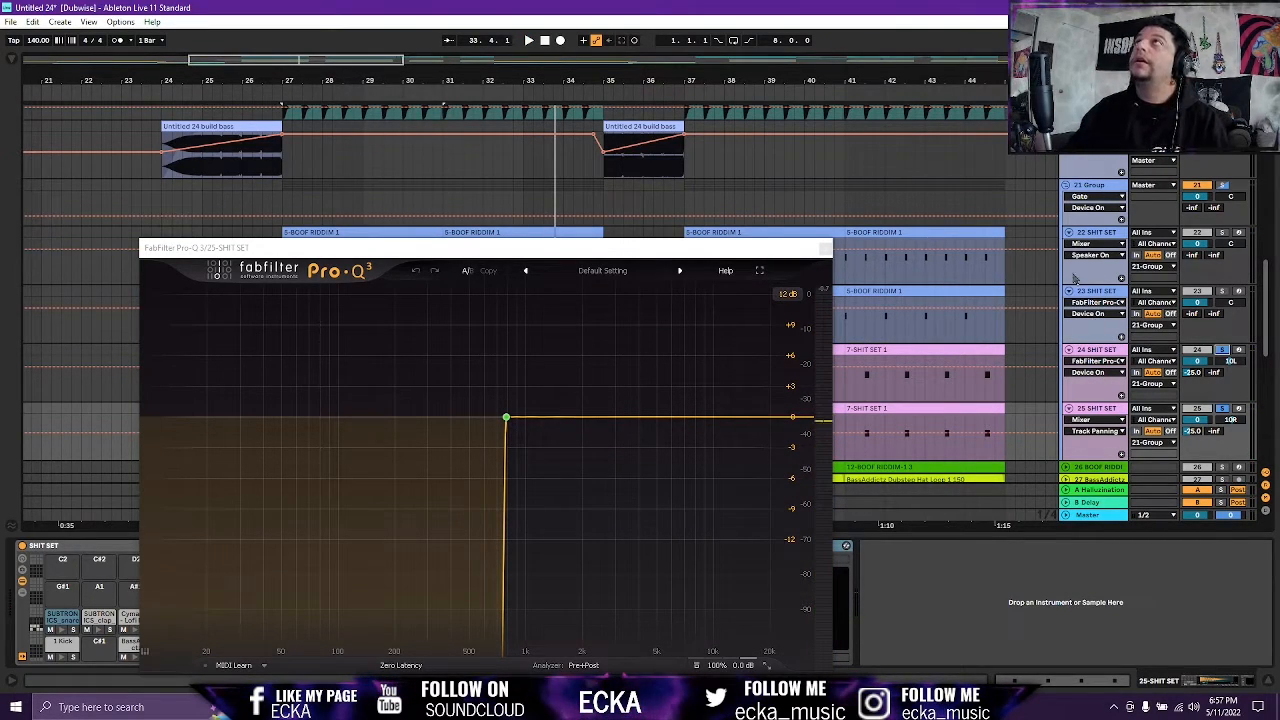
pyautogui.click(825, 247)
# Unfold hi-hat track 26 and open its first 12-BOOF RIDDIM-1 3 clip to view the note pattern.
pyautogui.scroll(-2, 983, 367)
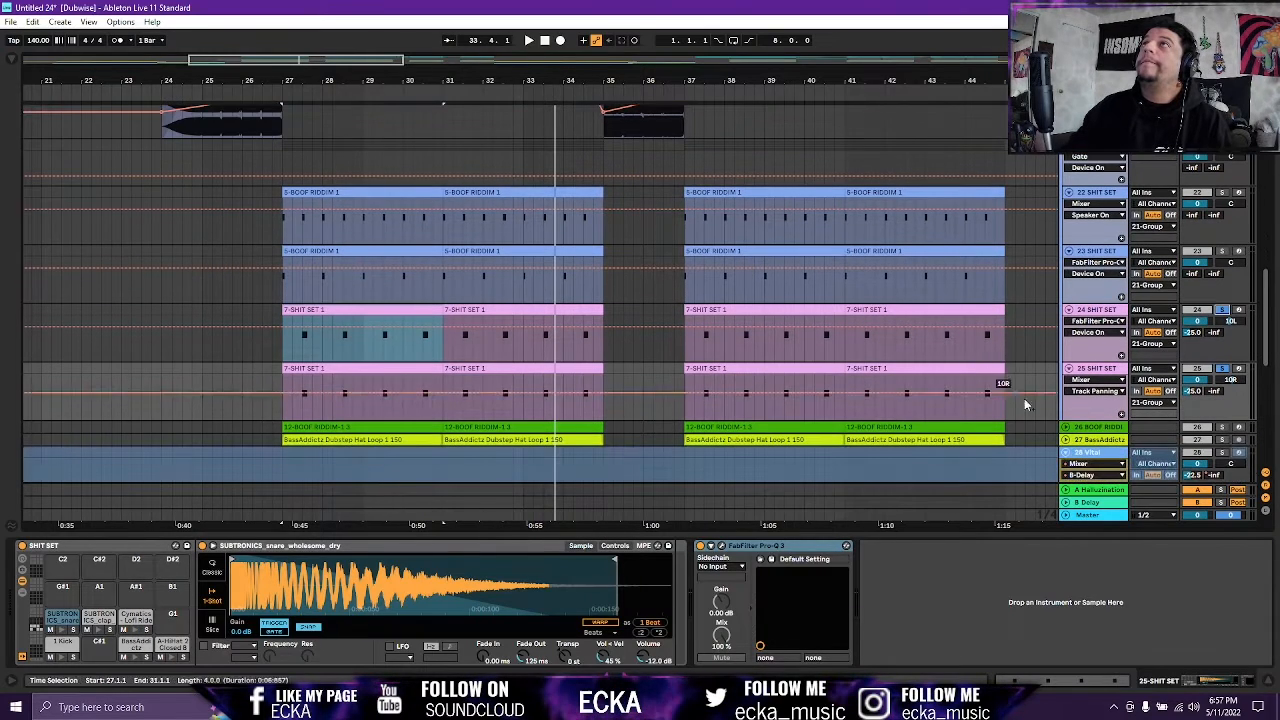
pyautogui.click(1087, 430)
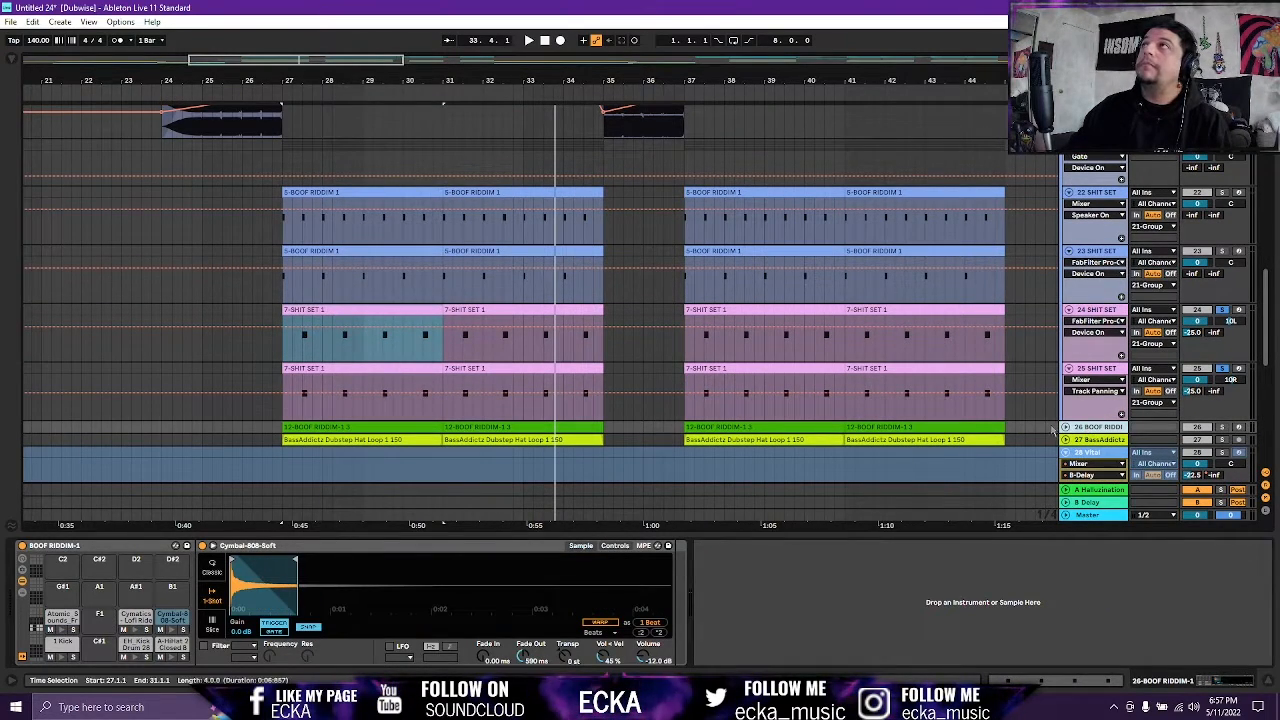
pyautogui.click(1065, 427)
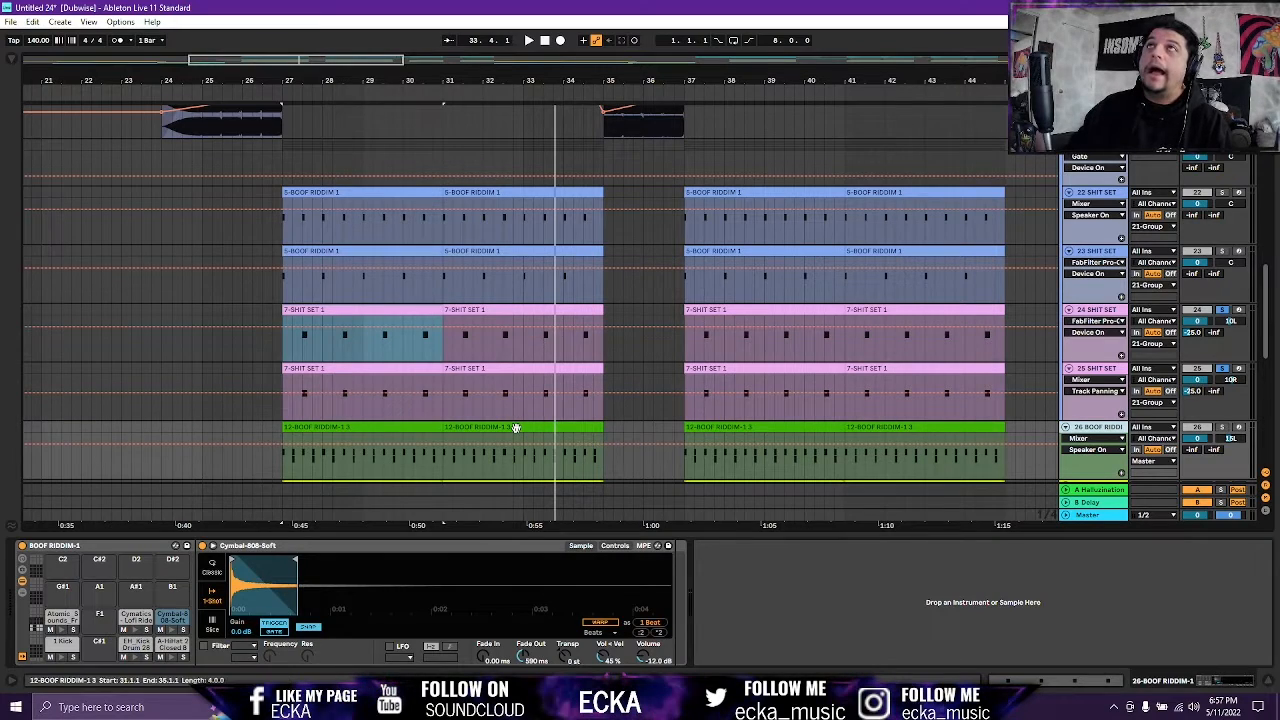
pyautogui.doubleClick(310, 427)
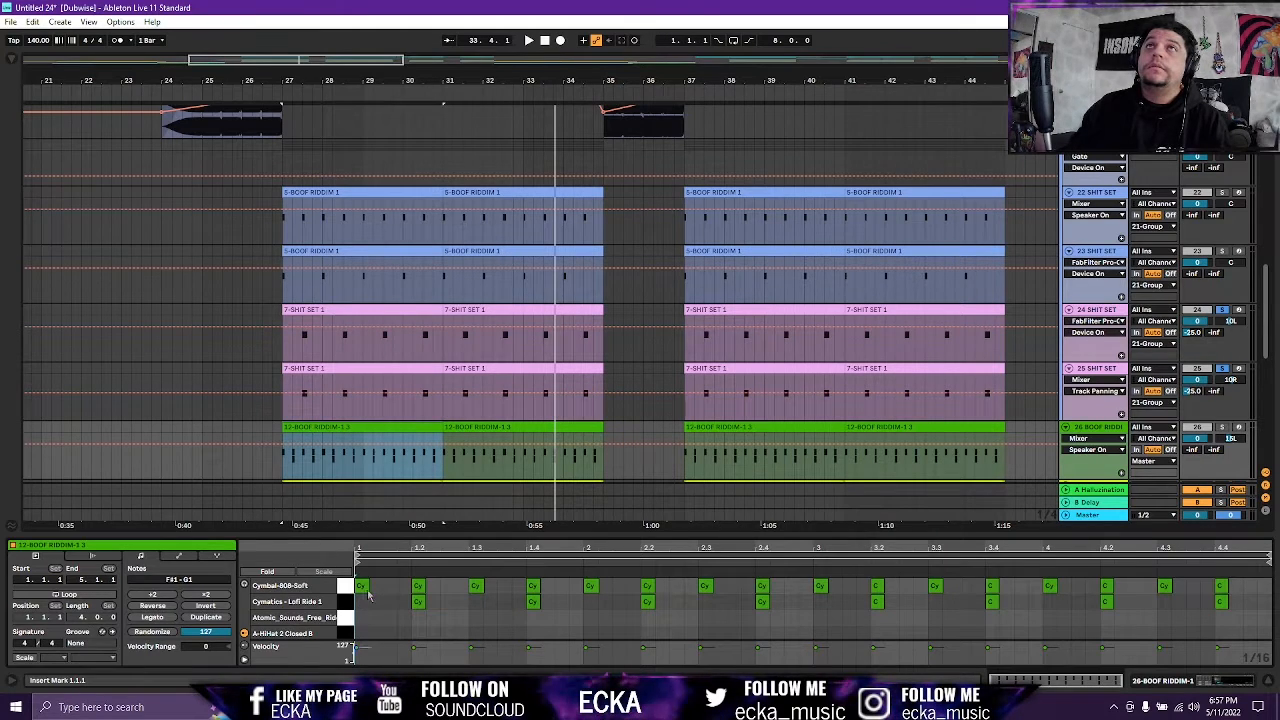
pyautogui.scroll(-2, 403, 447)
pyautogui.scroll(-2, 403, 447)
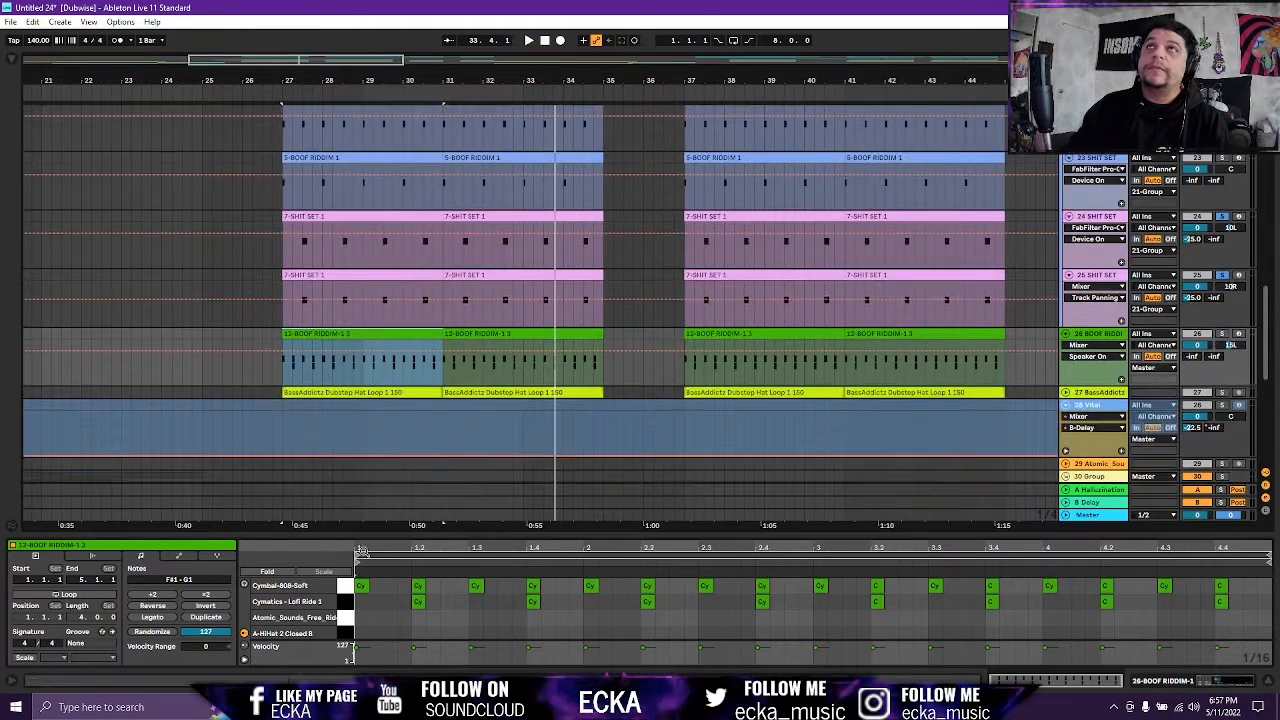
# Solo hi-hat track 26 together with the BassAddictz hat loop on track 27 and play both.
pyautogui.click(1223, 335)
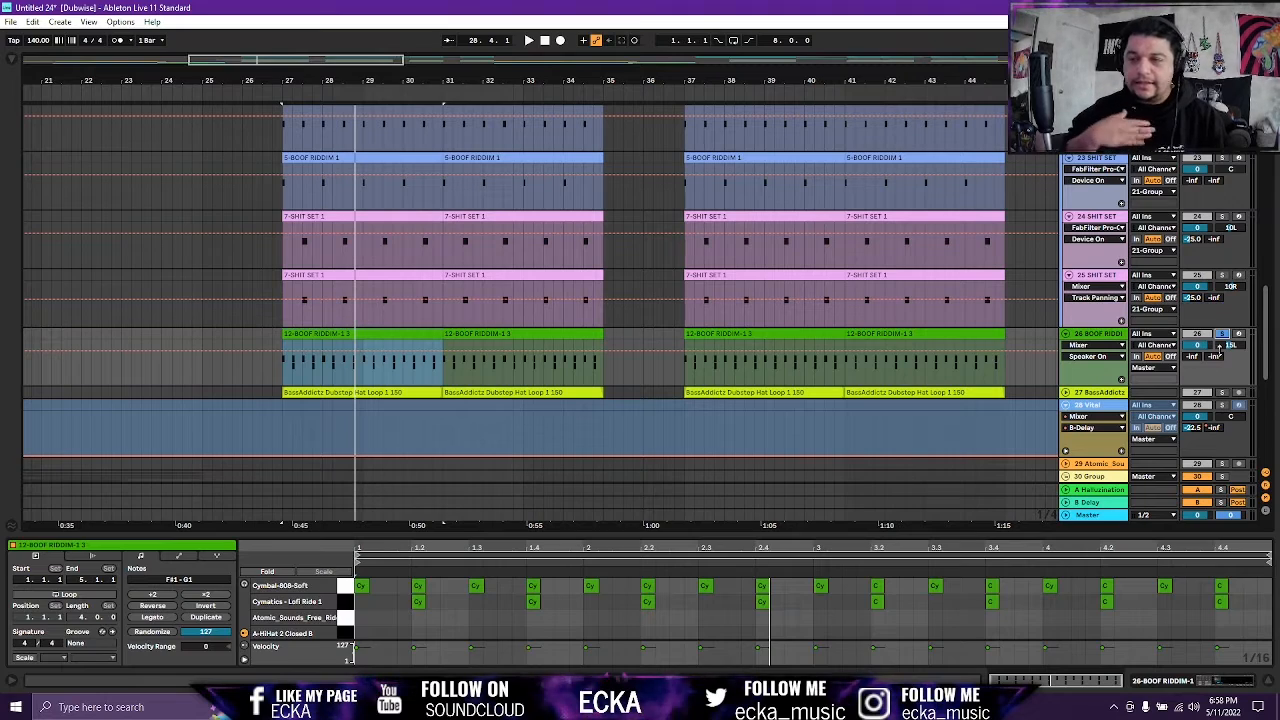
pyautogui.click(1221, 392)
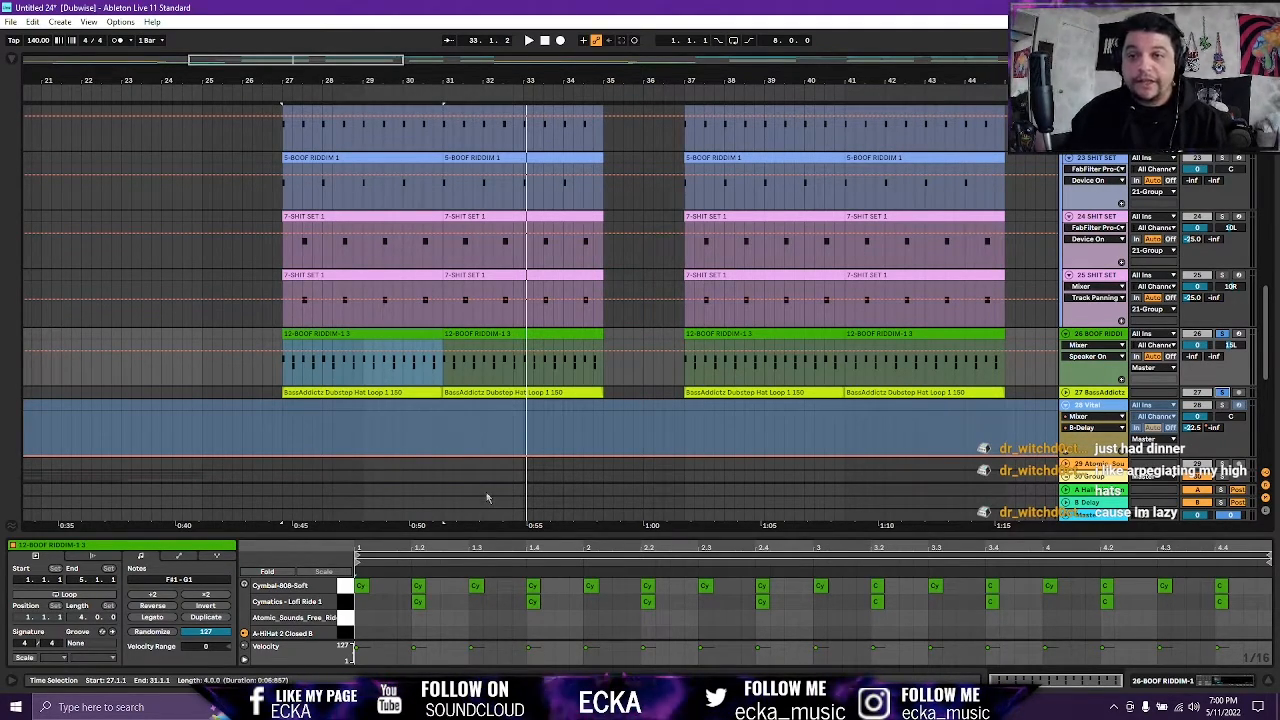
pyautogui.press('space')
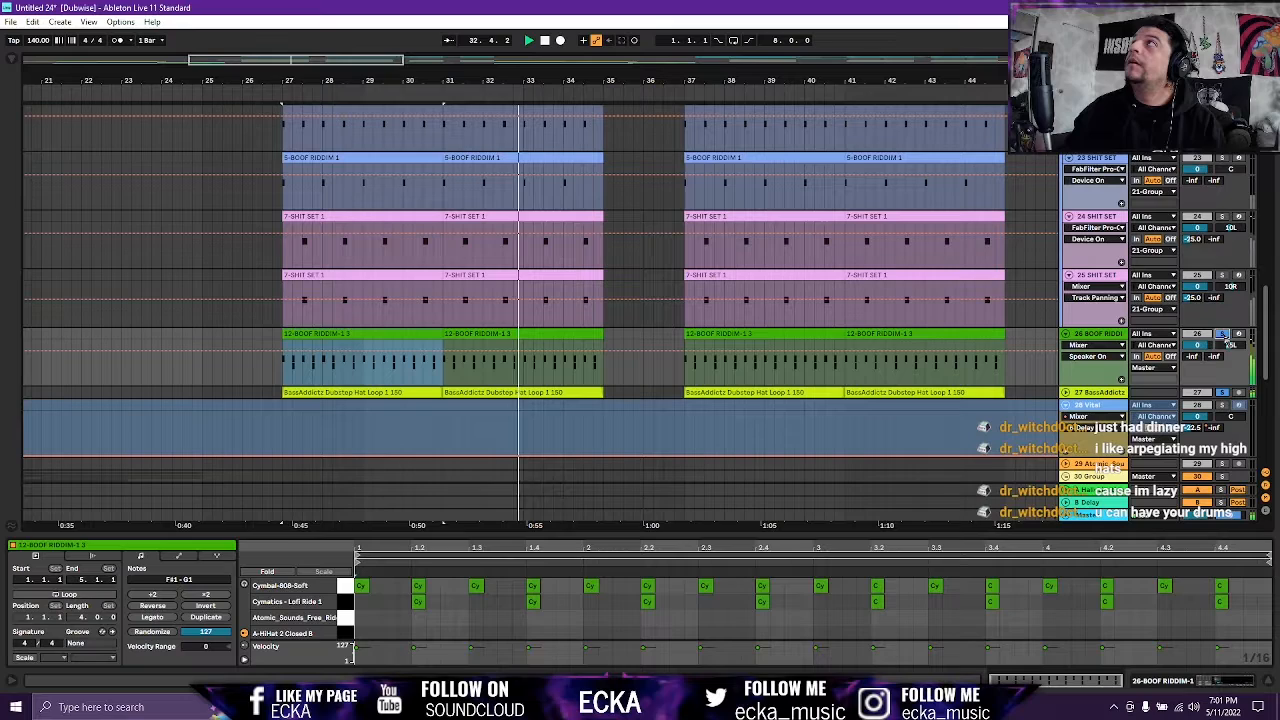
# Solo the 21 Group and listen to its kick and snare tracks playing together.
pyautogui.scroll(3, 1214, 181)
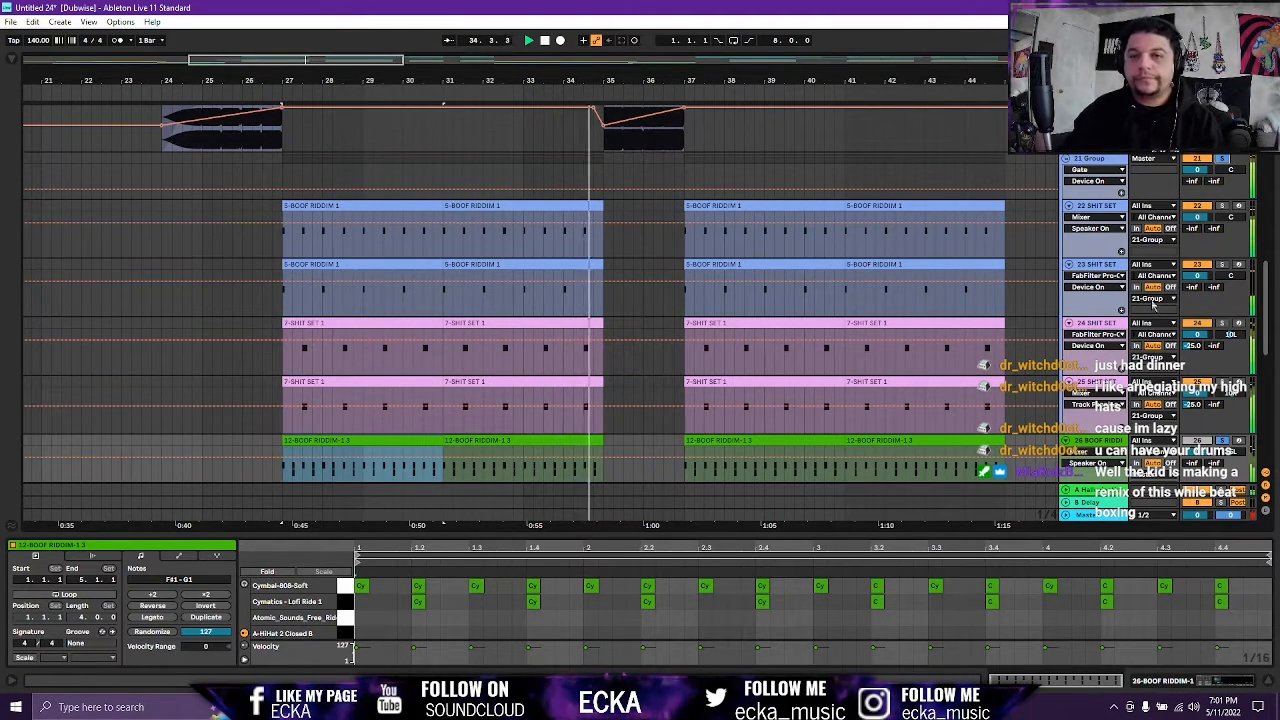
pyautogui.press('space')
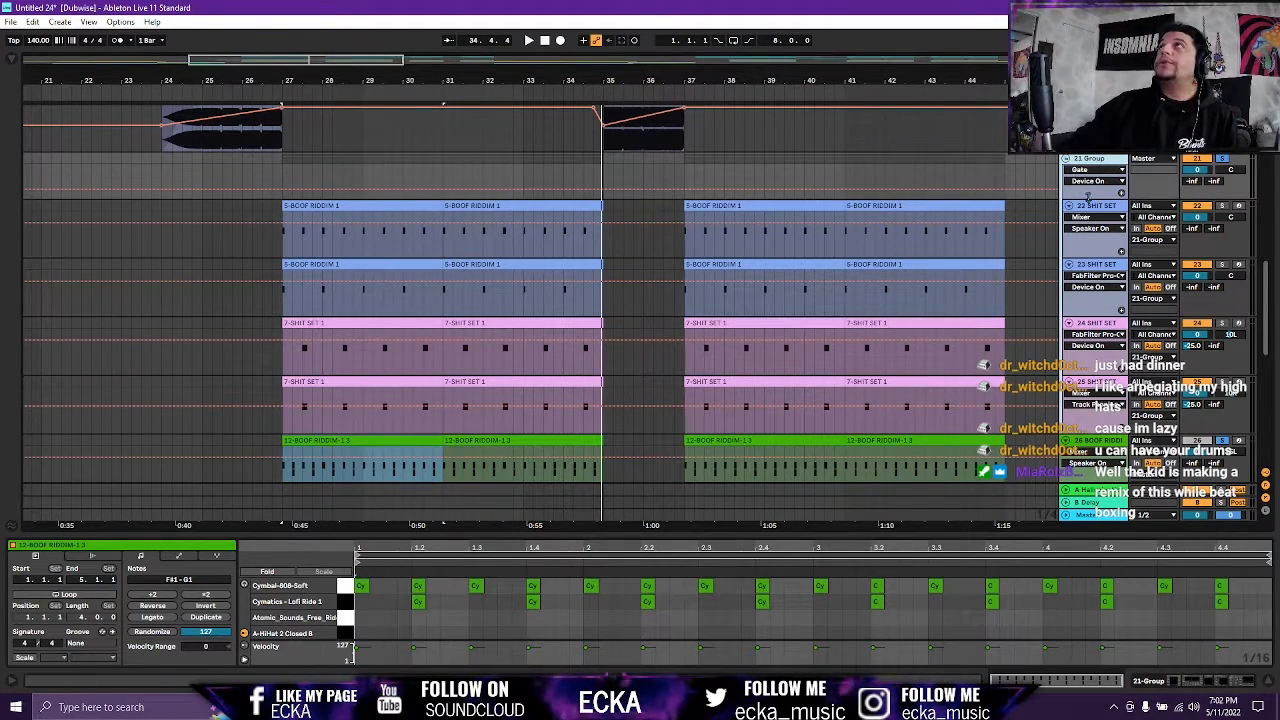
# Bypass the Compressor, Saturator, BitterSweetV3 and FabFilter Pro-Q 3 on the 21 Group and play the drums without them.
pyautogui.click(1090, 160)
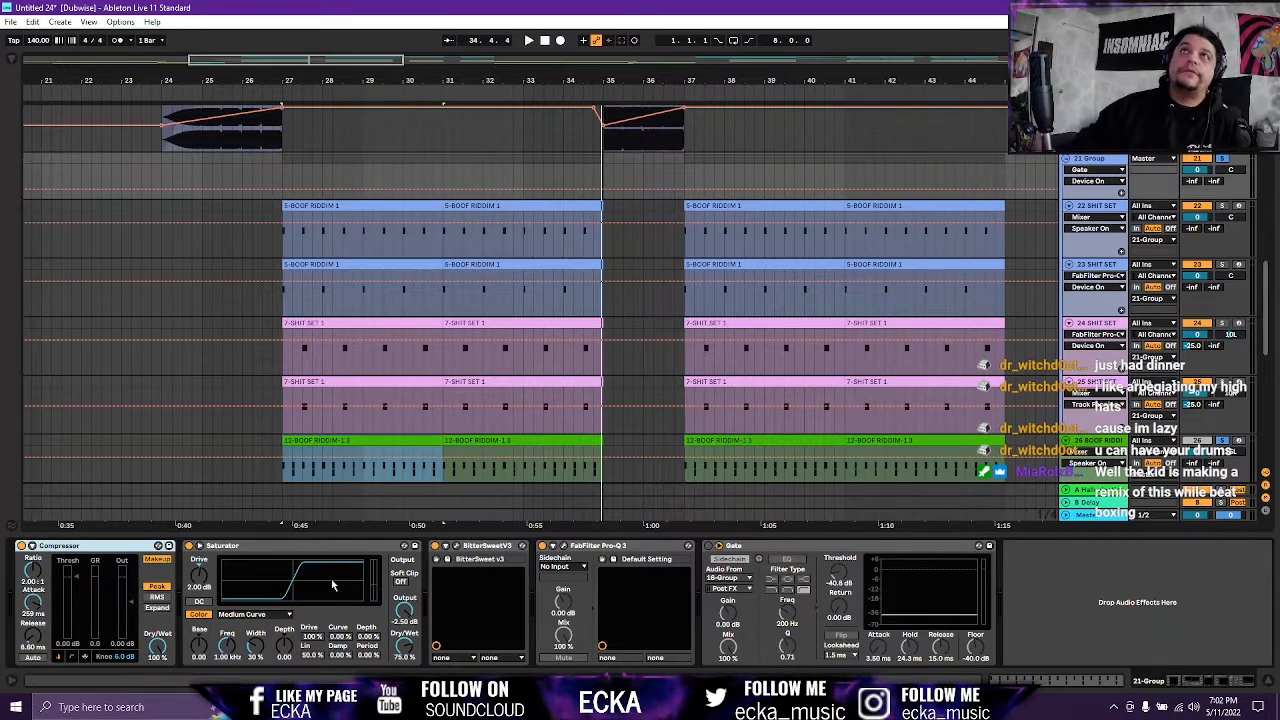
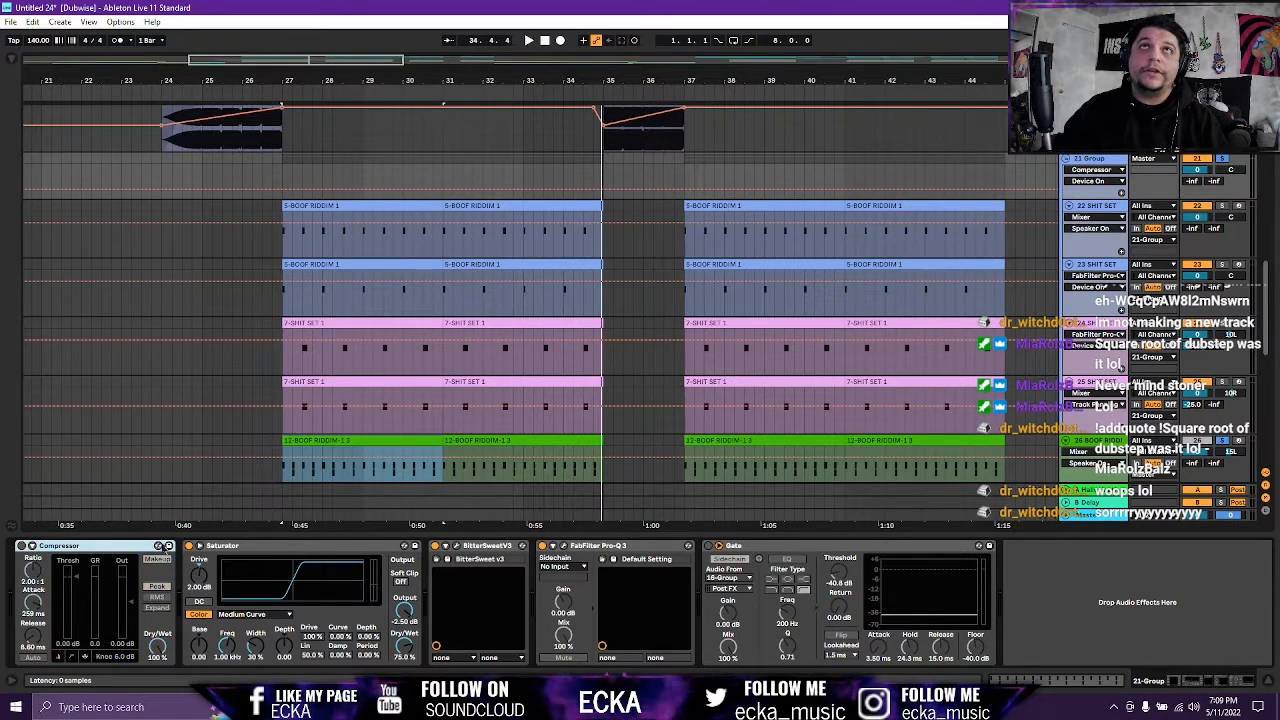
pyautogui.click(188, 546)
pyautogui.click(435, 546)
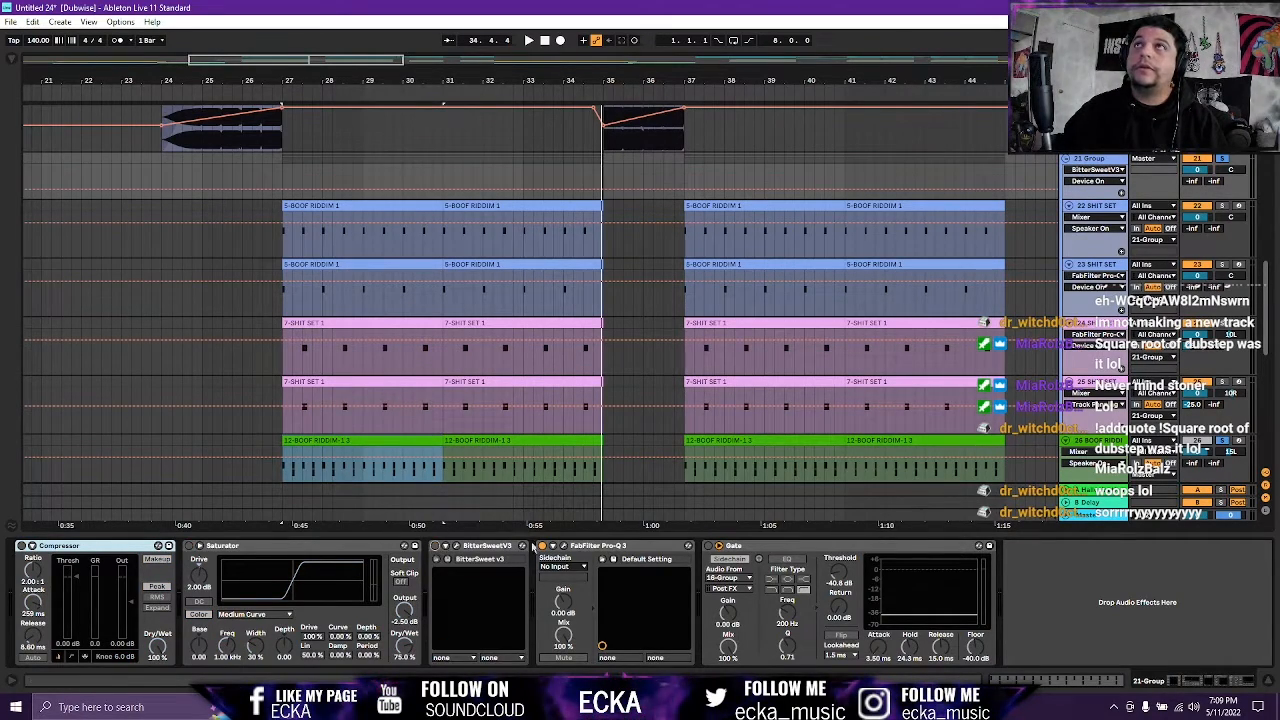
pyautogui.click(542, 546)
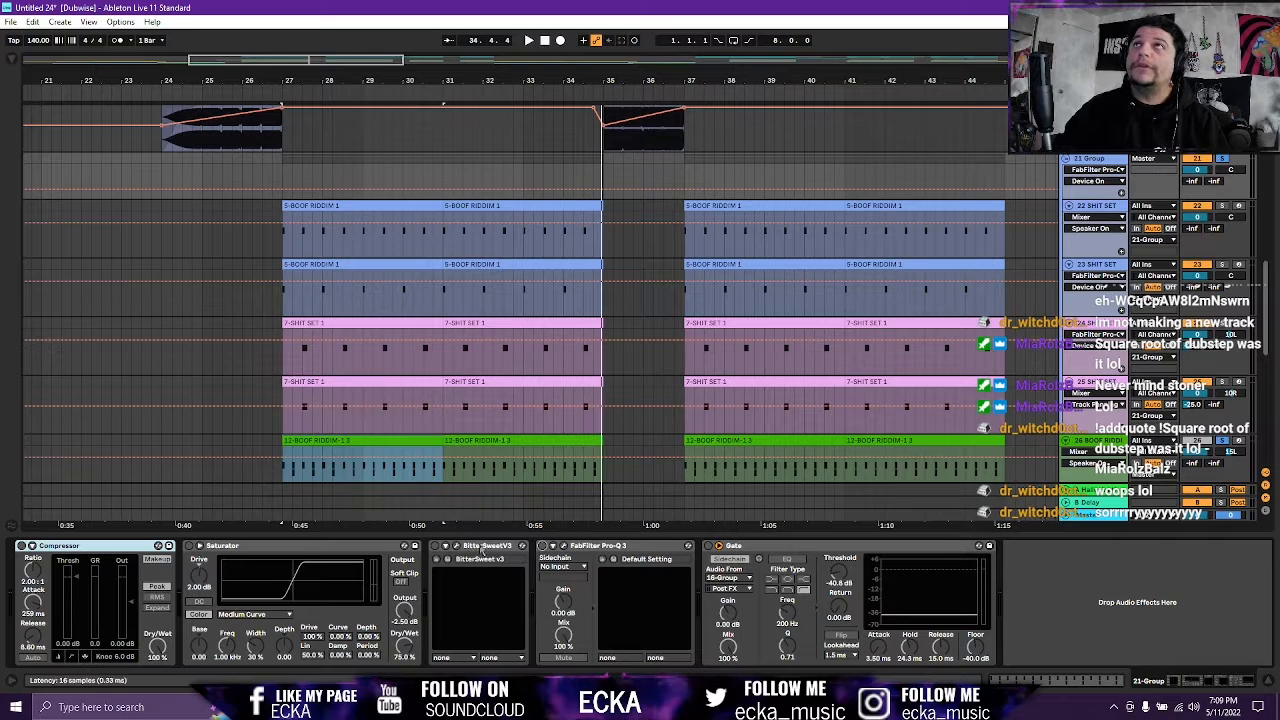
pyautogui.click(295, 205)
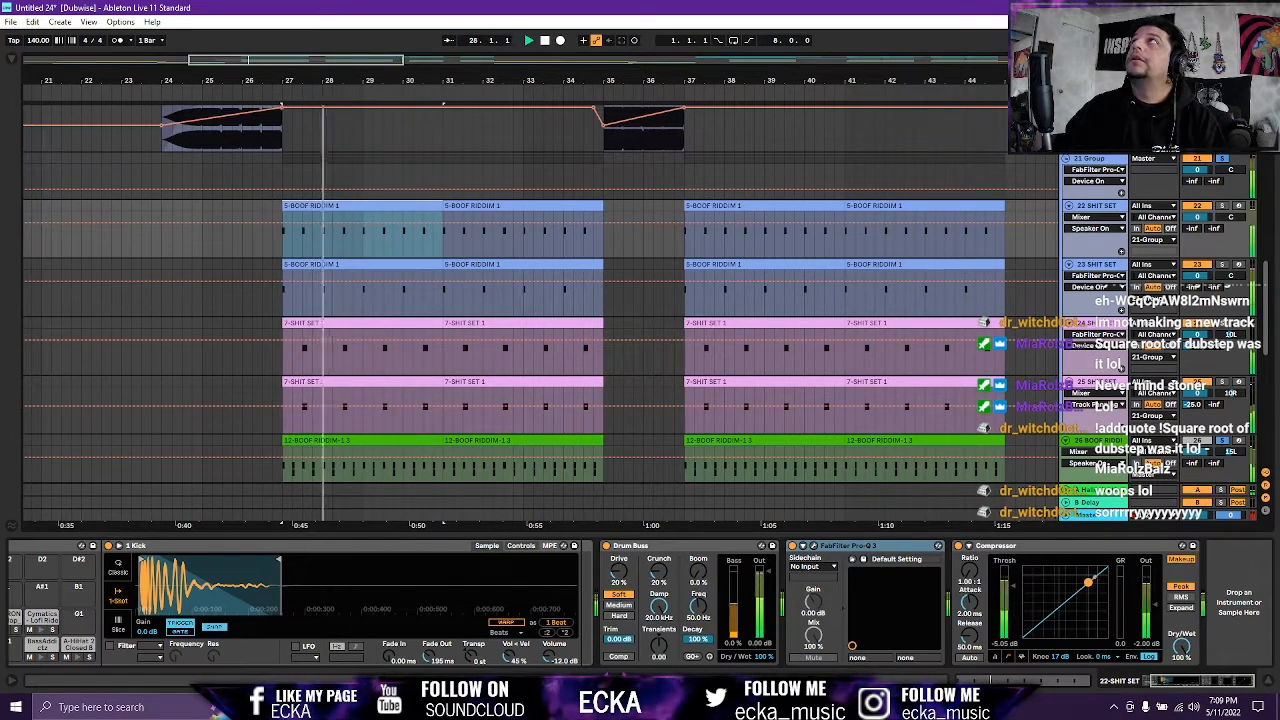
pyautogui.click(1097, 159)
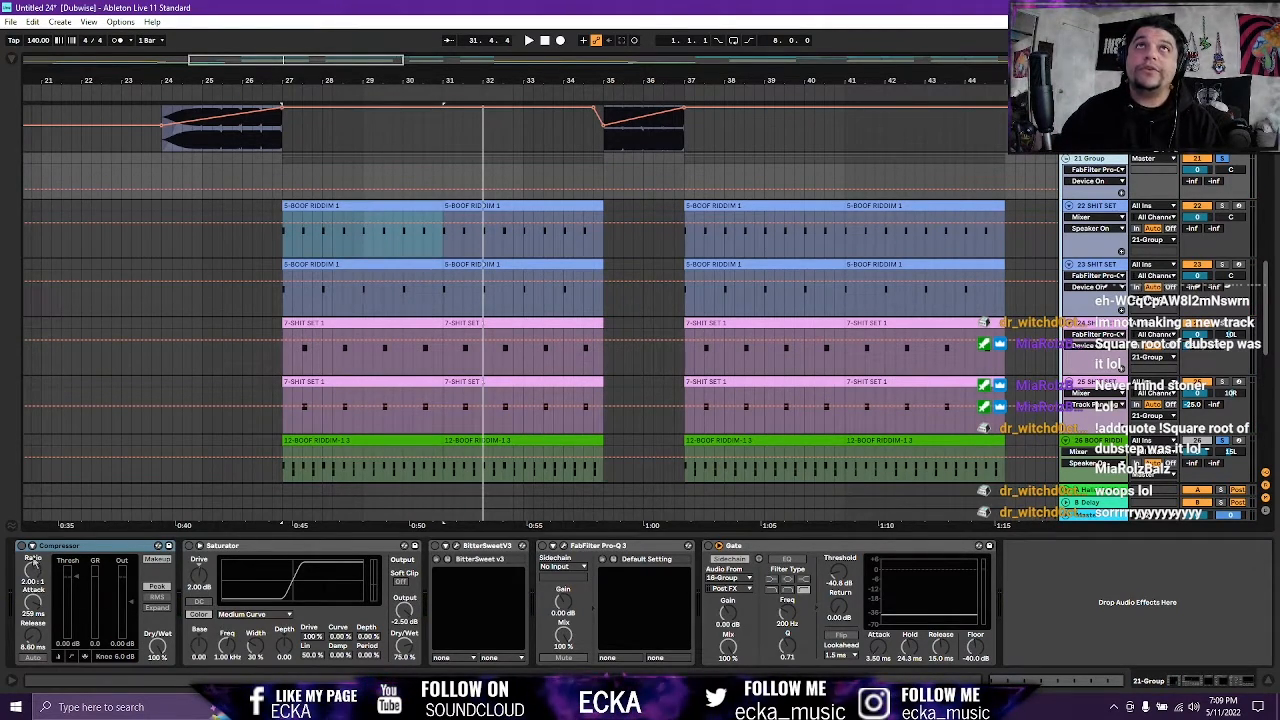
# Switch the 21 Group's Compressor and Saturator back on and play the drums through both effects.
pyautogui.click(24, 547)
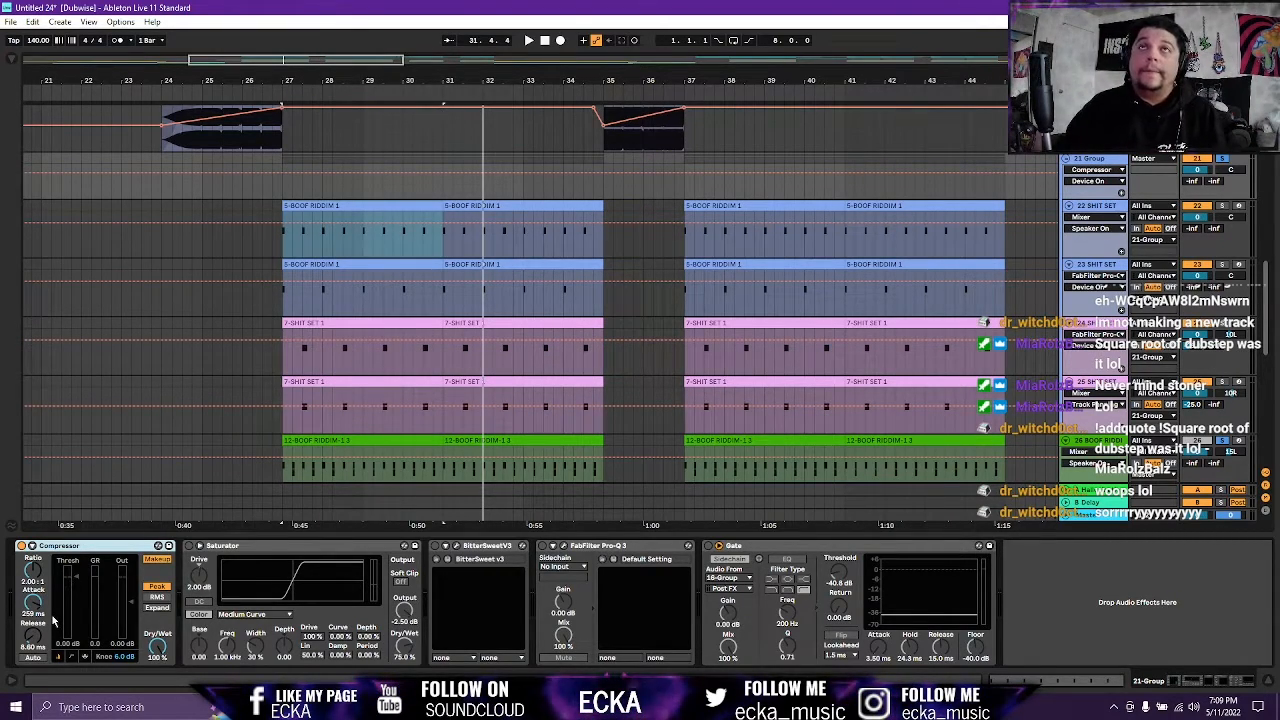
pyautogui.click(186, 556)
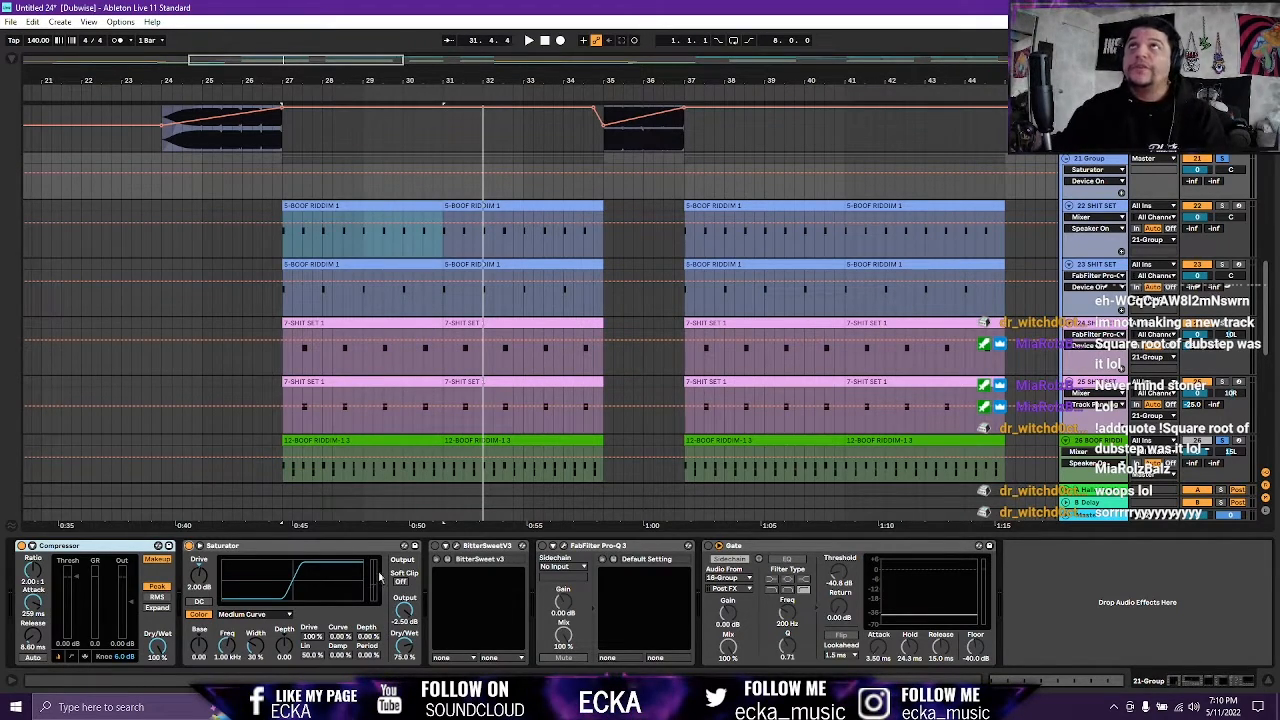
pyautogui.press('space')
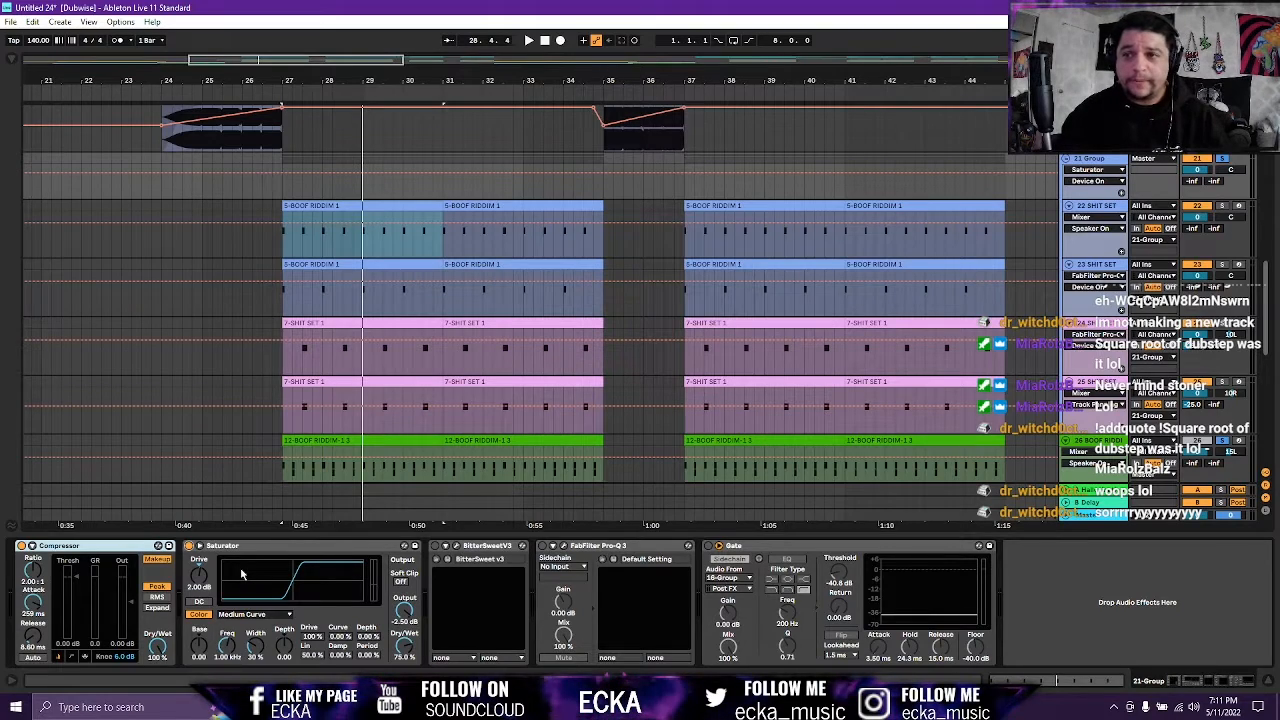
# Reactivate BitterSweetV3 on the 21 Group, open its window and audition its effect on the drums, closing the window at the end.
pyautogui.click(438, 552)
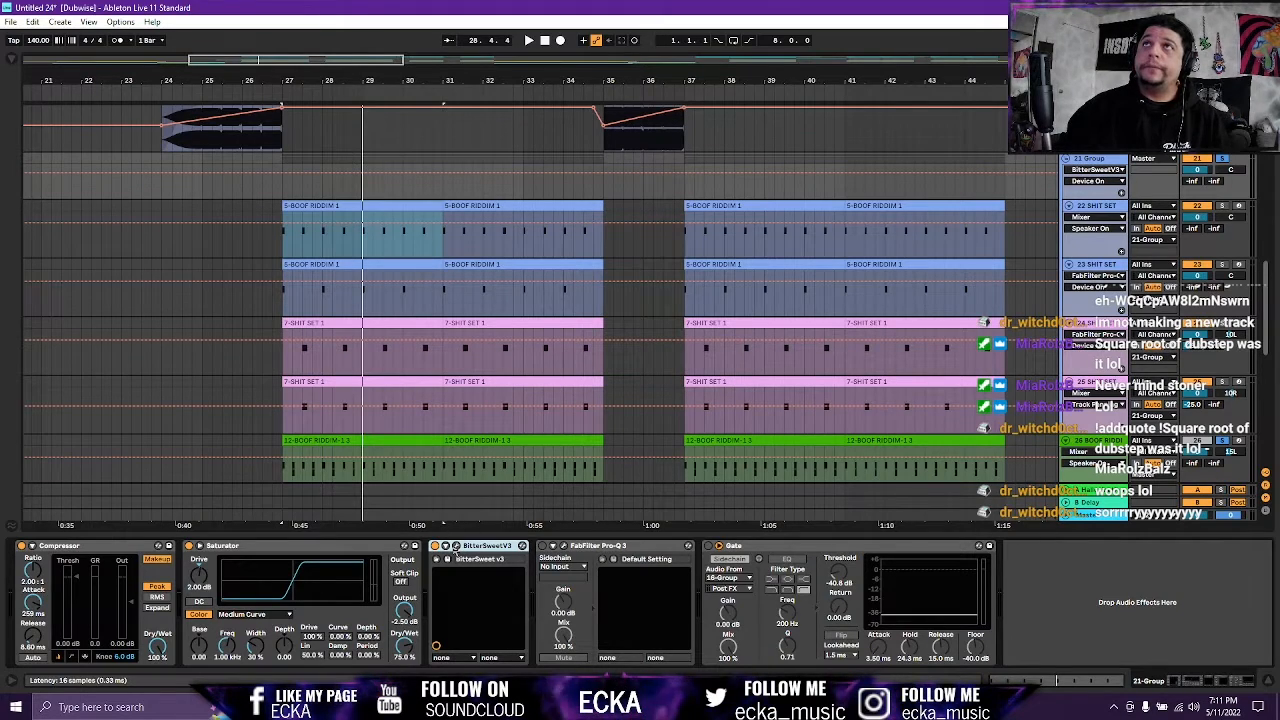
pyautogui.click(456, 546)
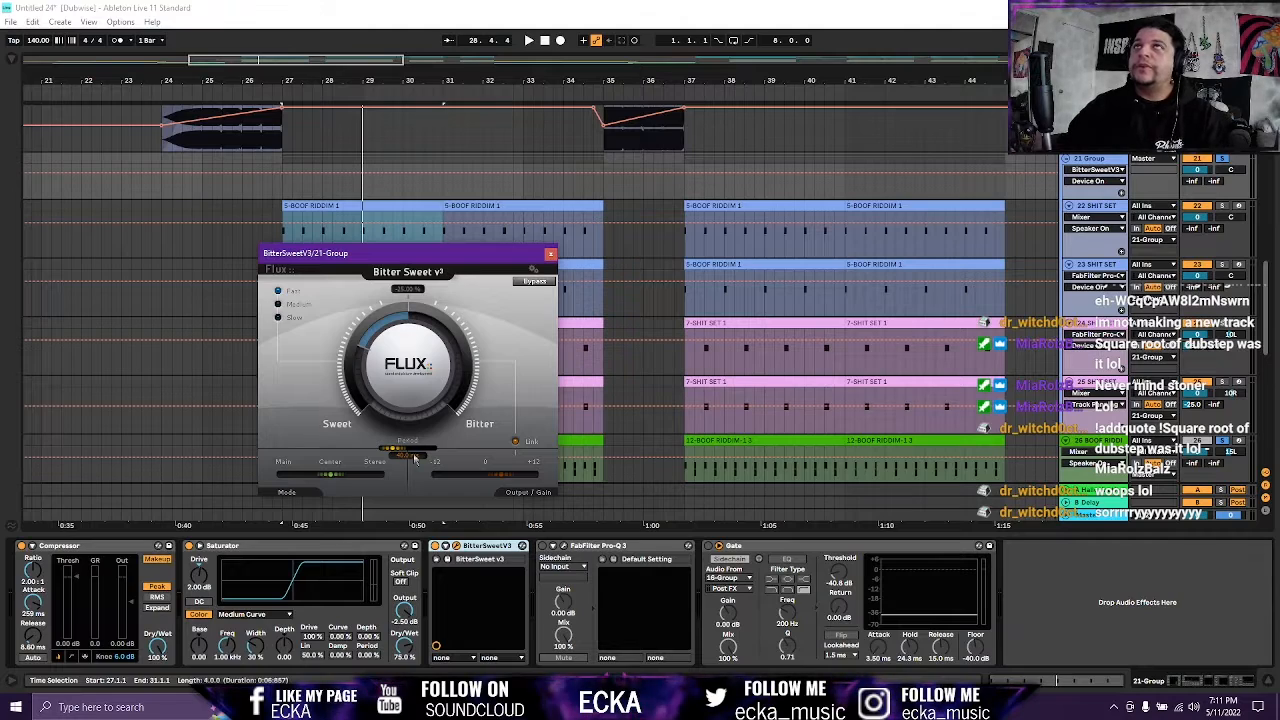
pyautogui.click(440, 554)
pyautogui.press('space')
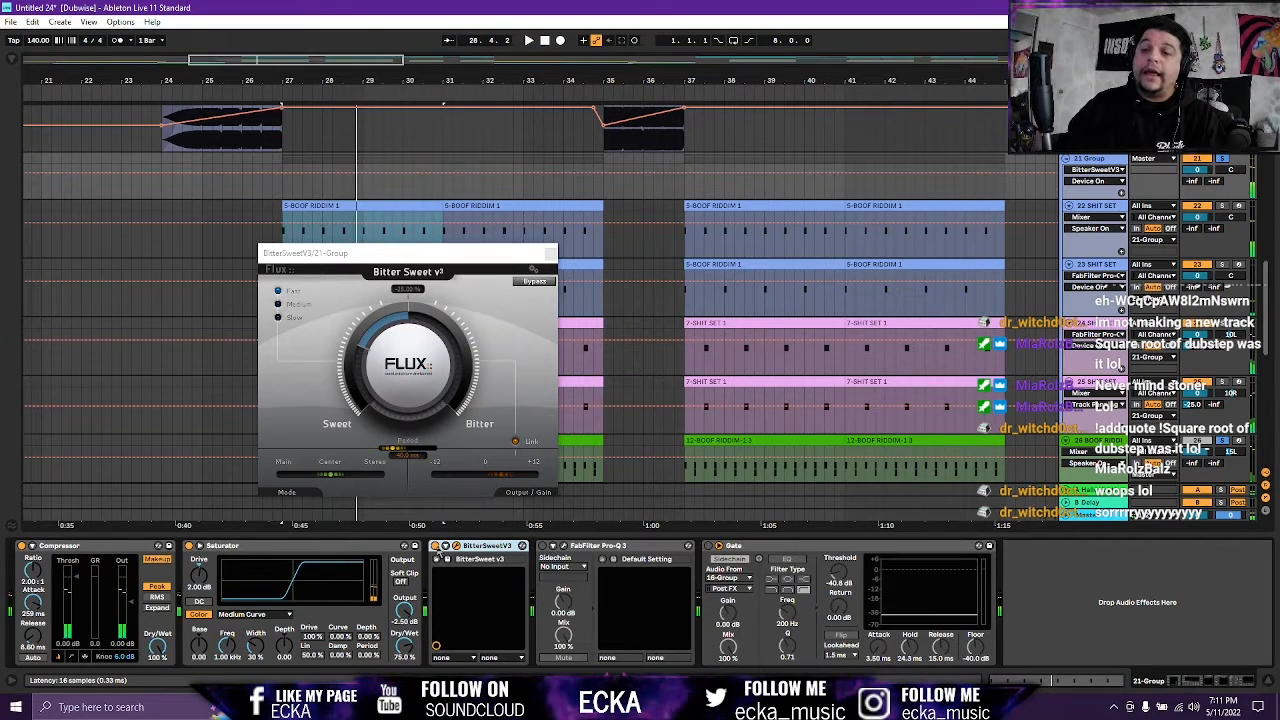
pyautogui.press('space')
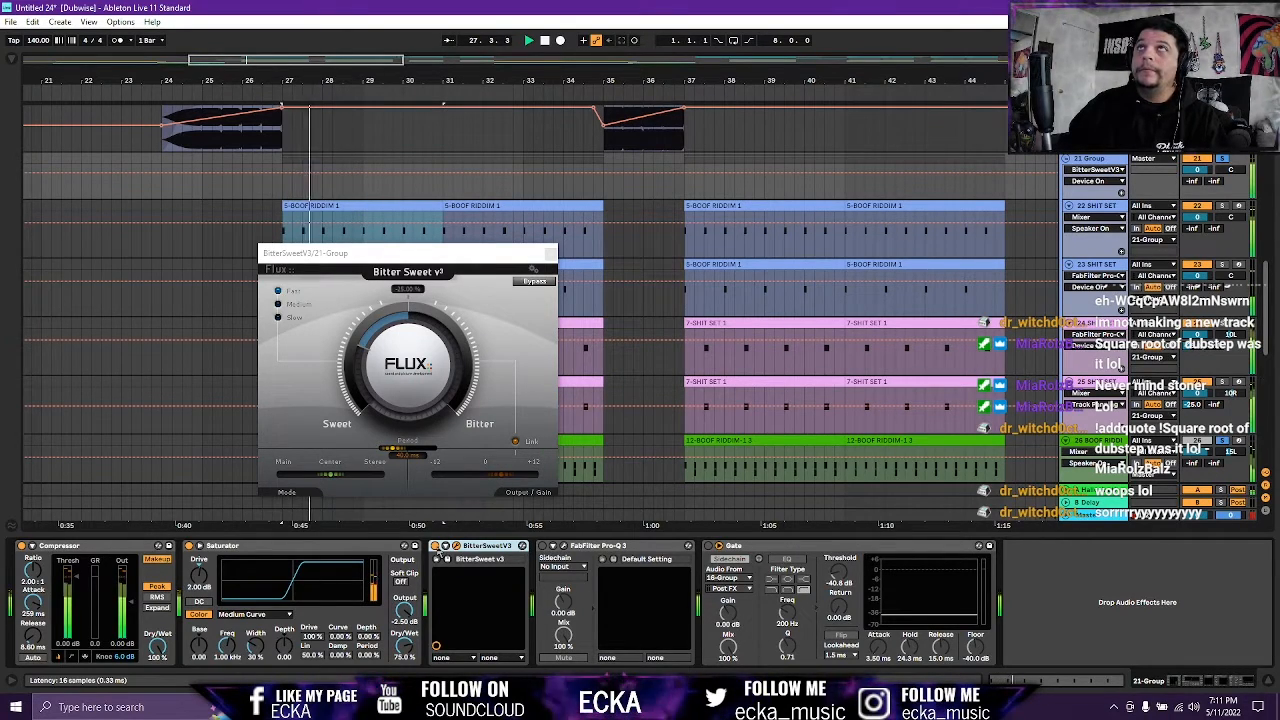
pyautogui.press('space')
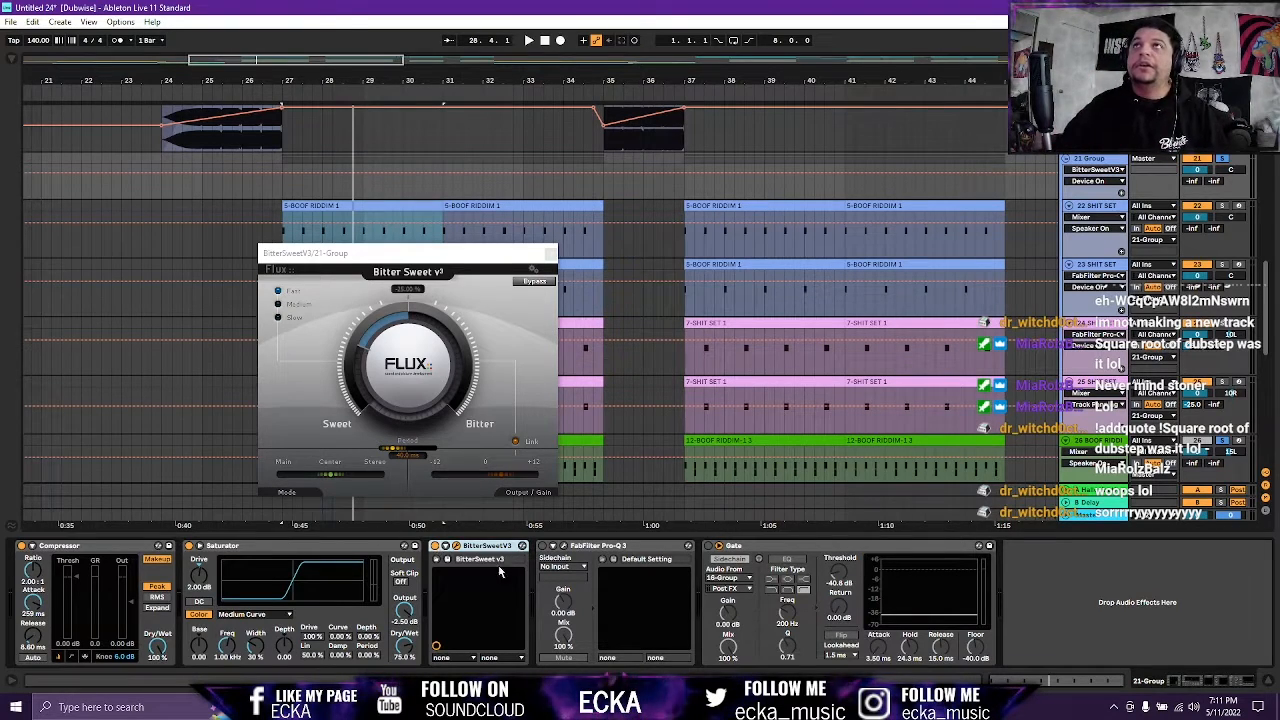
pyautogui.click(610, 553)
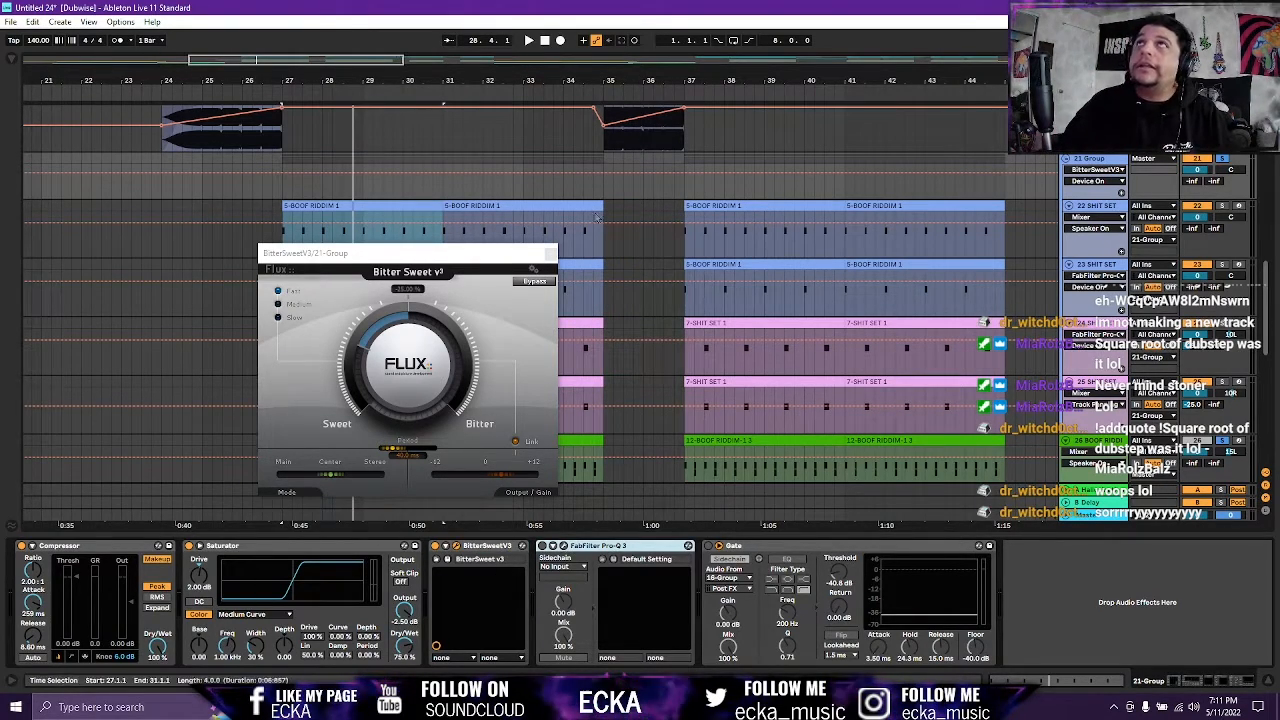
pyautogui.click(551, 254)
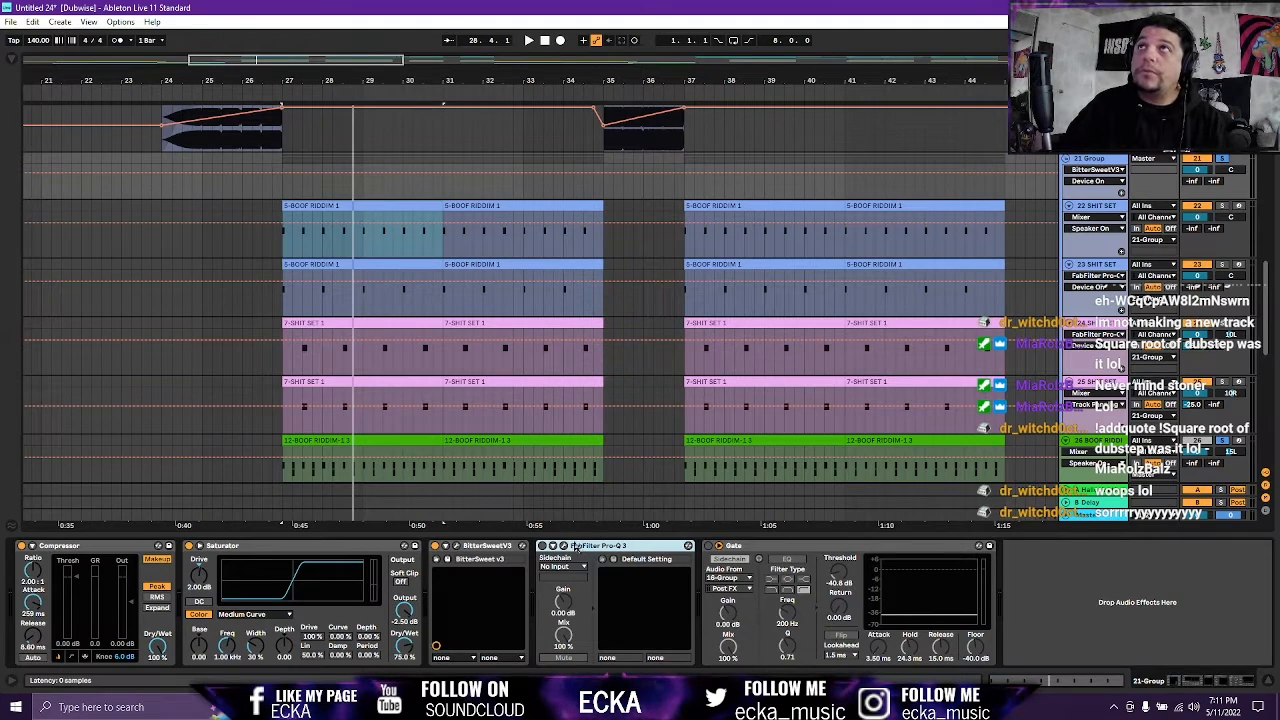
# Open the 21 Group's FabFilter Pro-Q 3 and inspect its low-end boost and midrange notch, moving the window clear of the device chain.
pyautogui.click(562, 546)
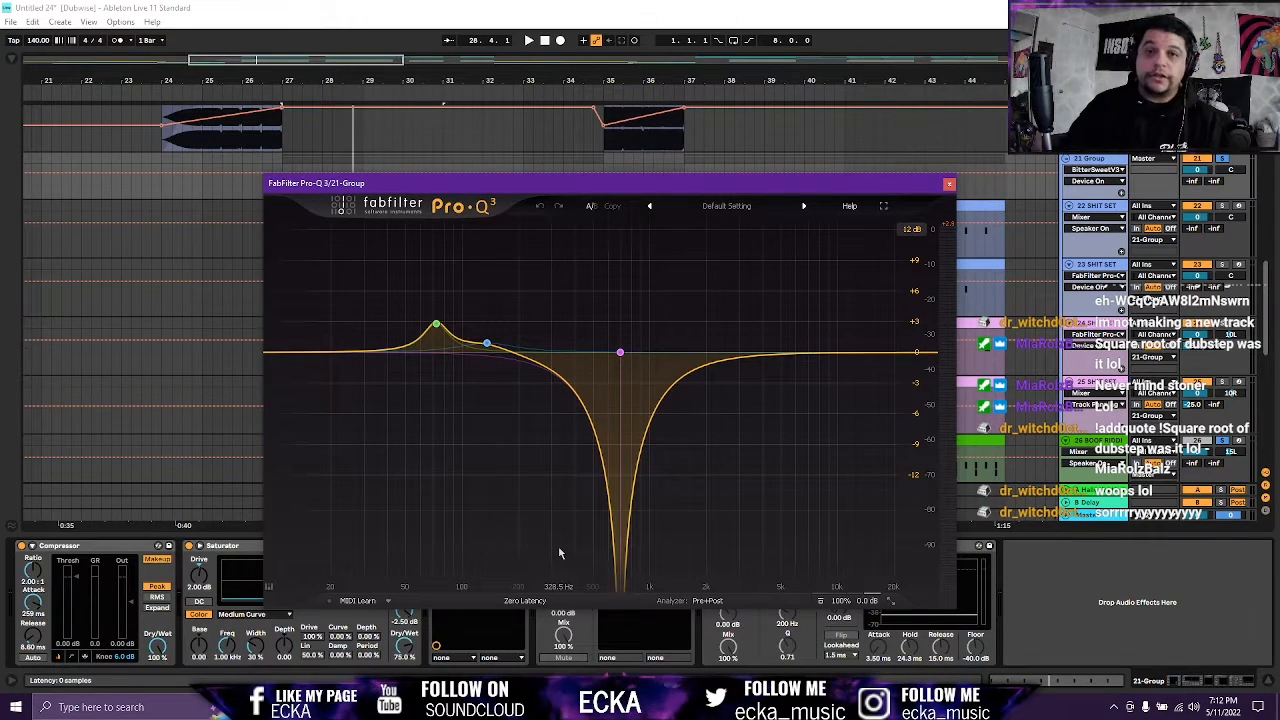
pyautogui.moveTo(448, 353)
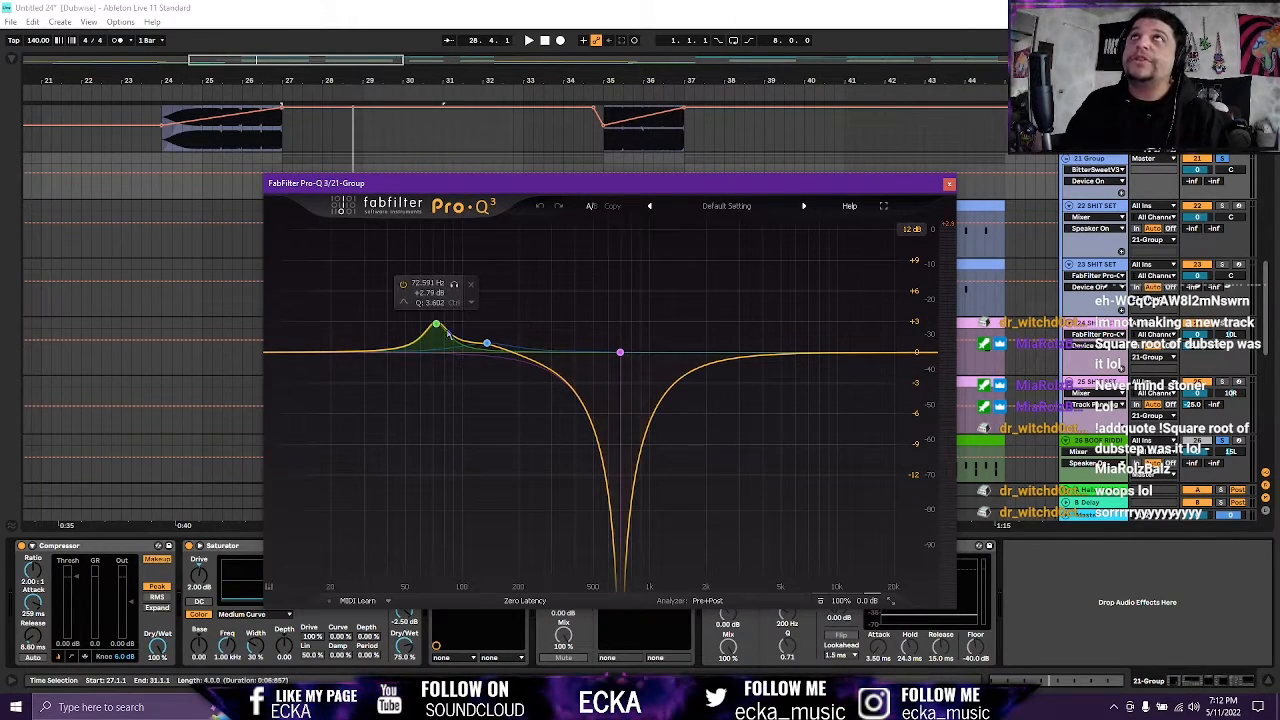
pyautogui.moveTo(622, 353)
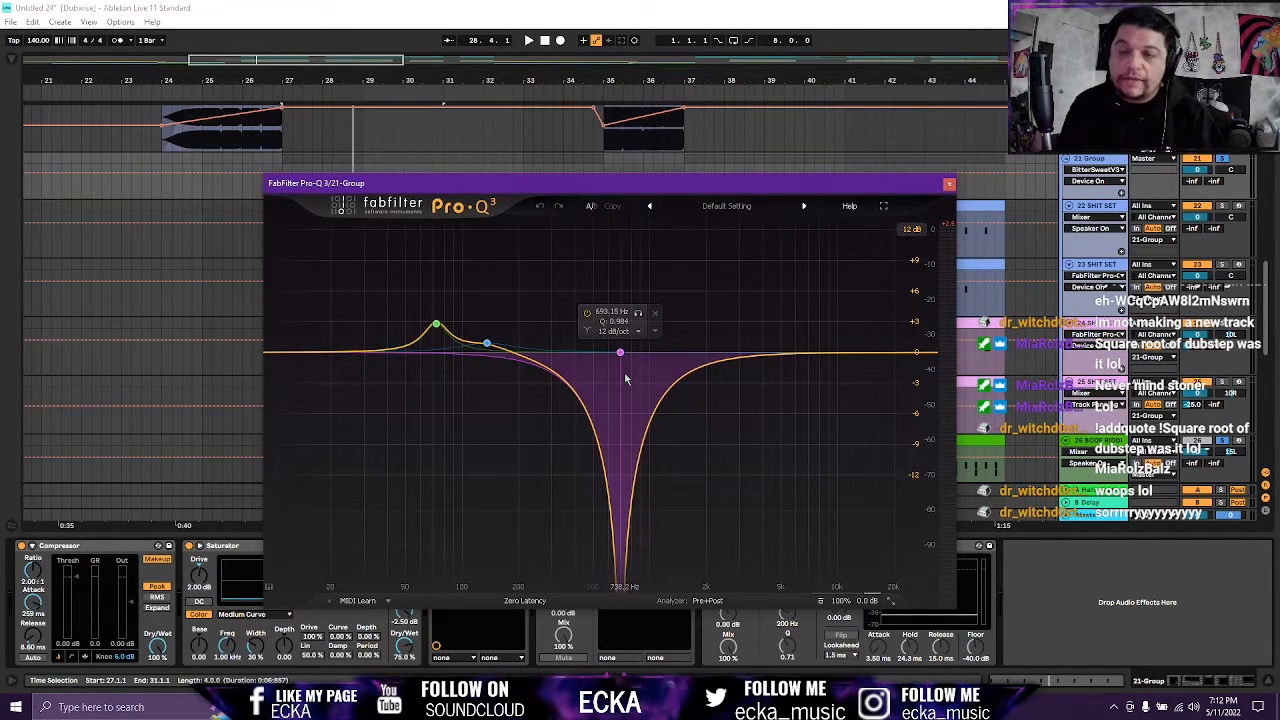
pyautogui.press('space')
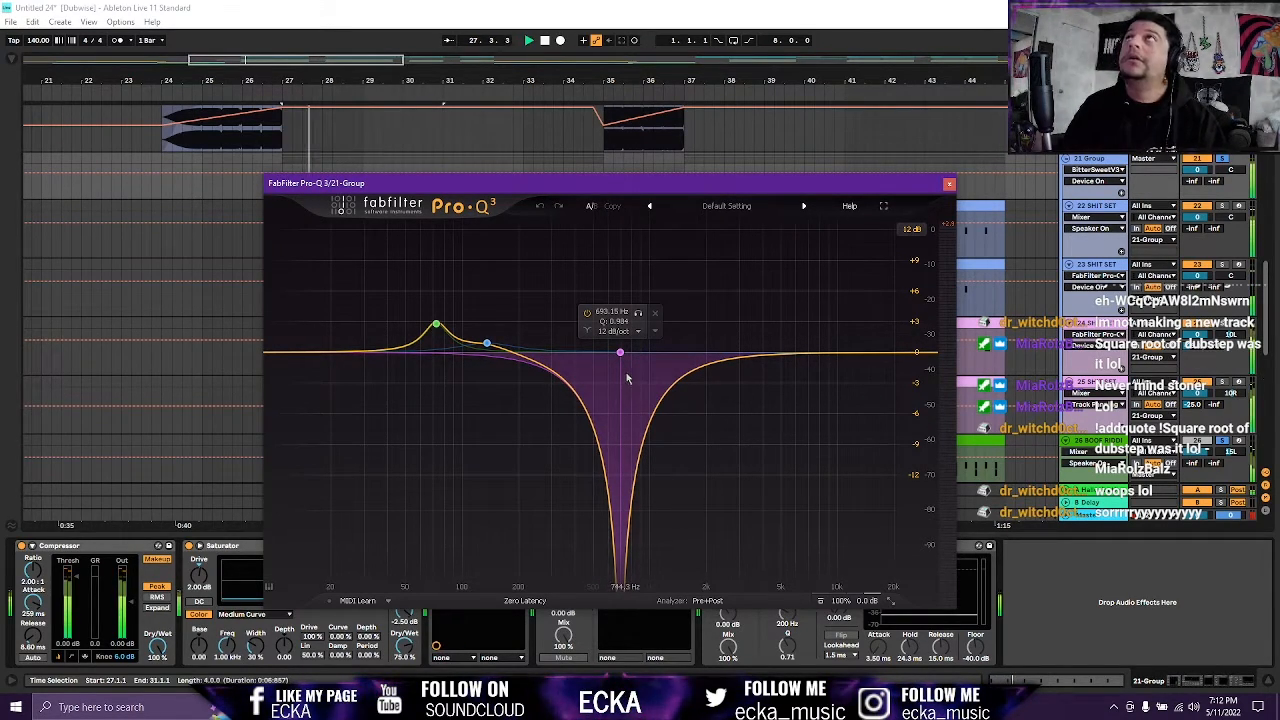
pyautogui.moveTo(557, 183); pyautogui.dragTo(540, 86)
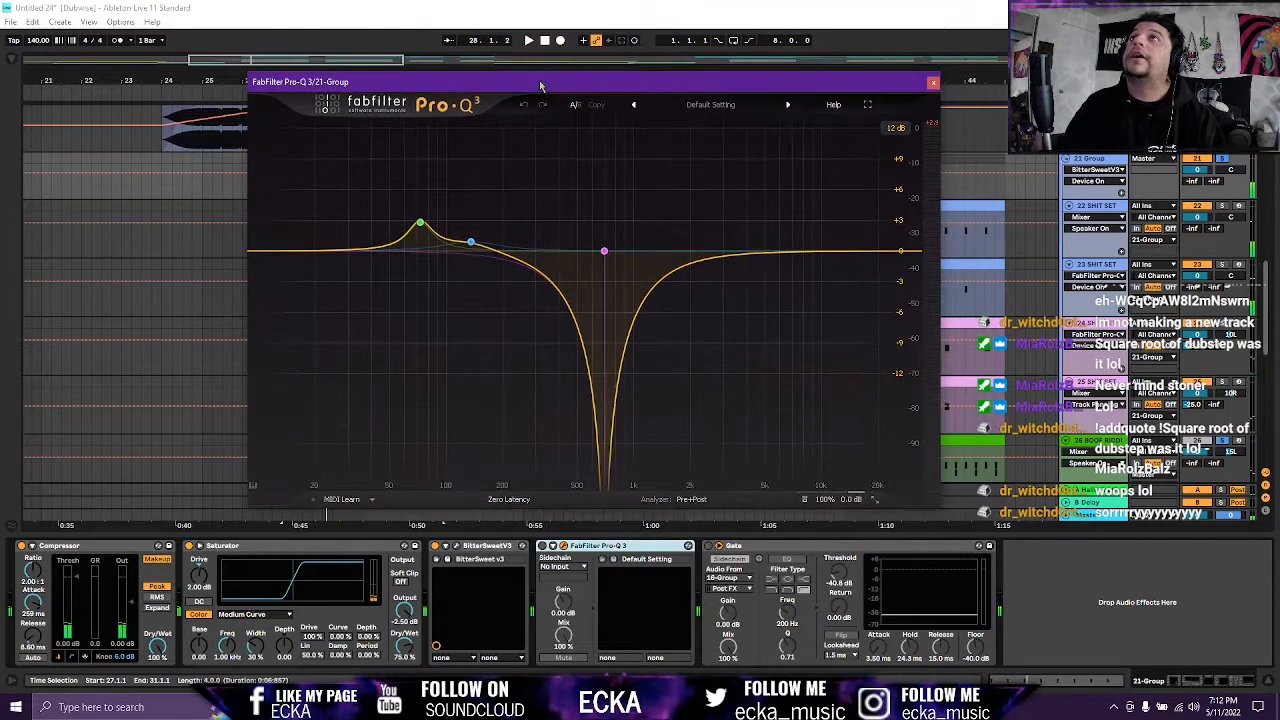
# Switch FabFilter Pro-Q 3 back on and play the drums through its EQ curve, closing the EQ window at the end.
pyautogui.click(548, 605)
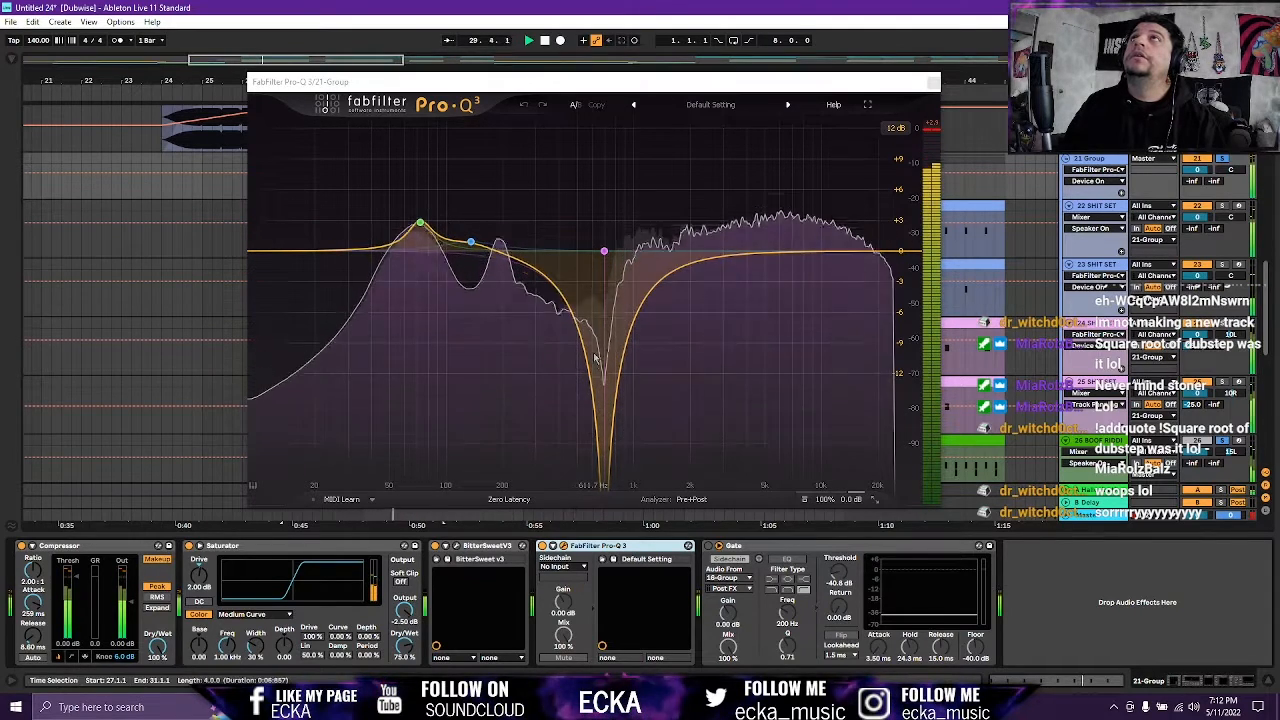
pyautogui.press('space')
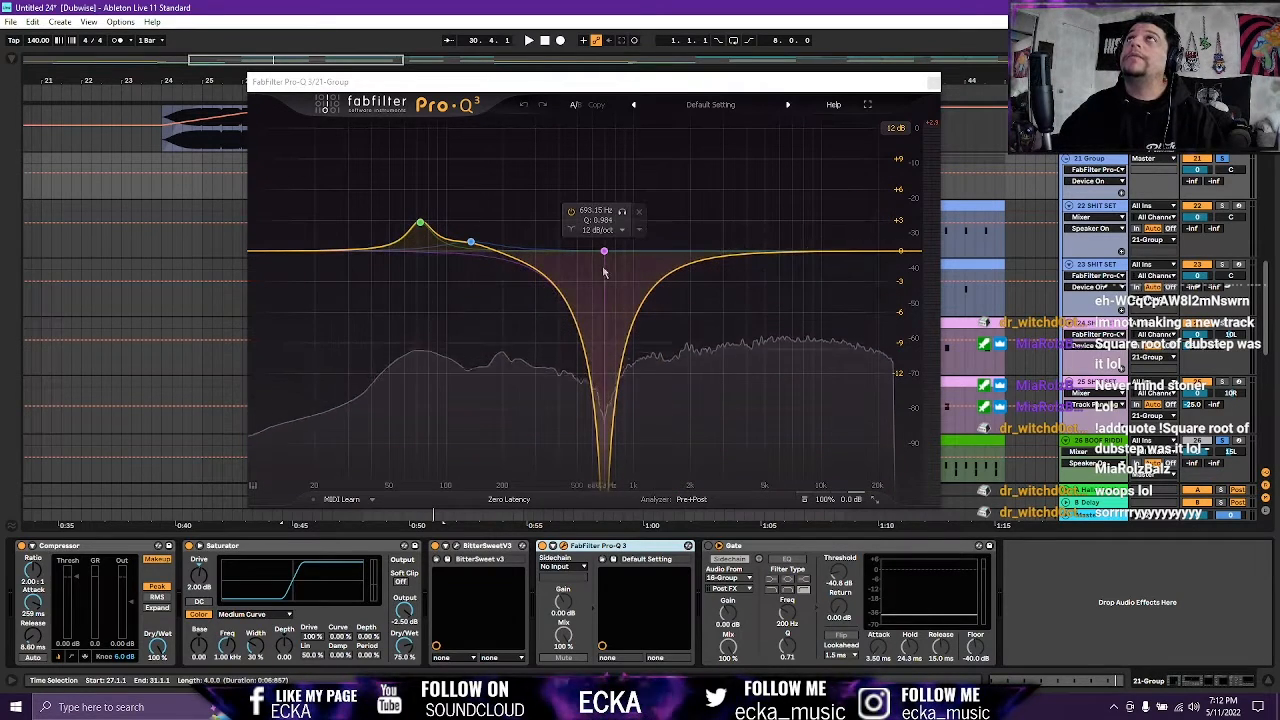
pyautogui.press('space')
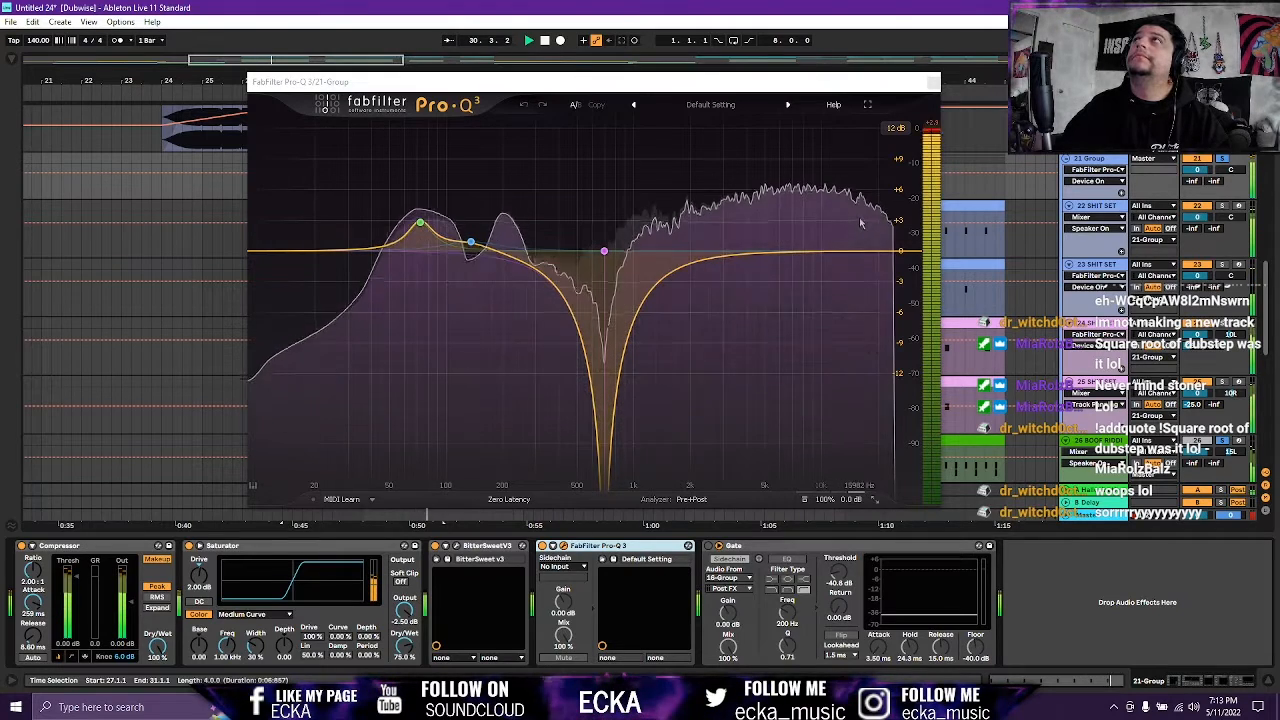
pyautogui.click(931, 82)
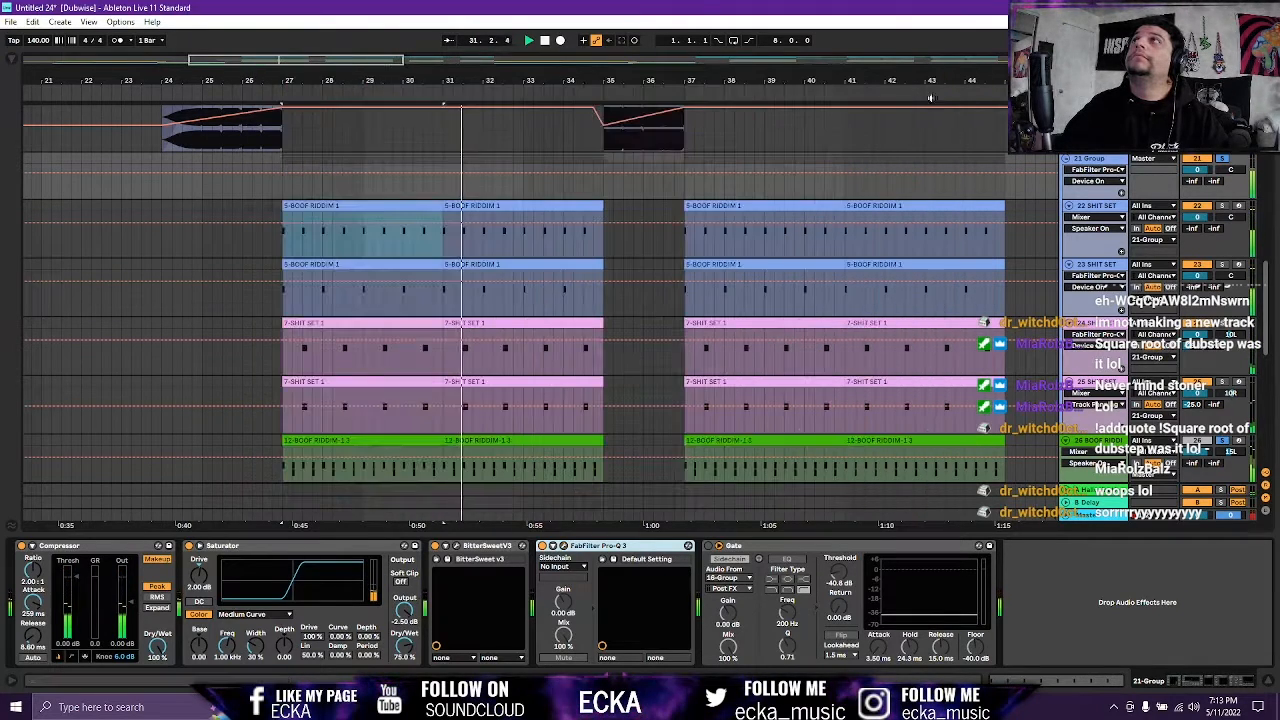
# Switch on the 21 Group's Gate sidechained from 16-Group, and add the 16 Group bass to the solo for playback with the drums.
pyautogui.click(747, 552)
pyautogui.click(709, 546)
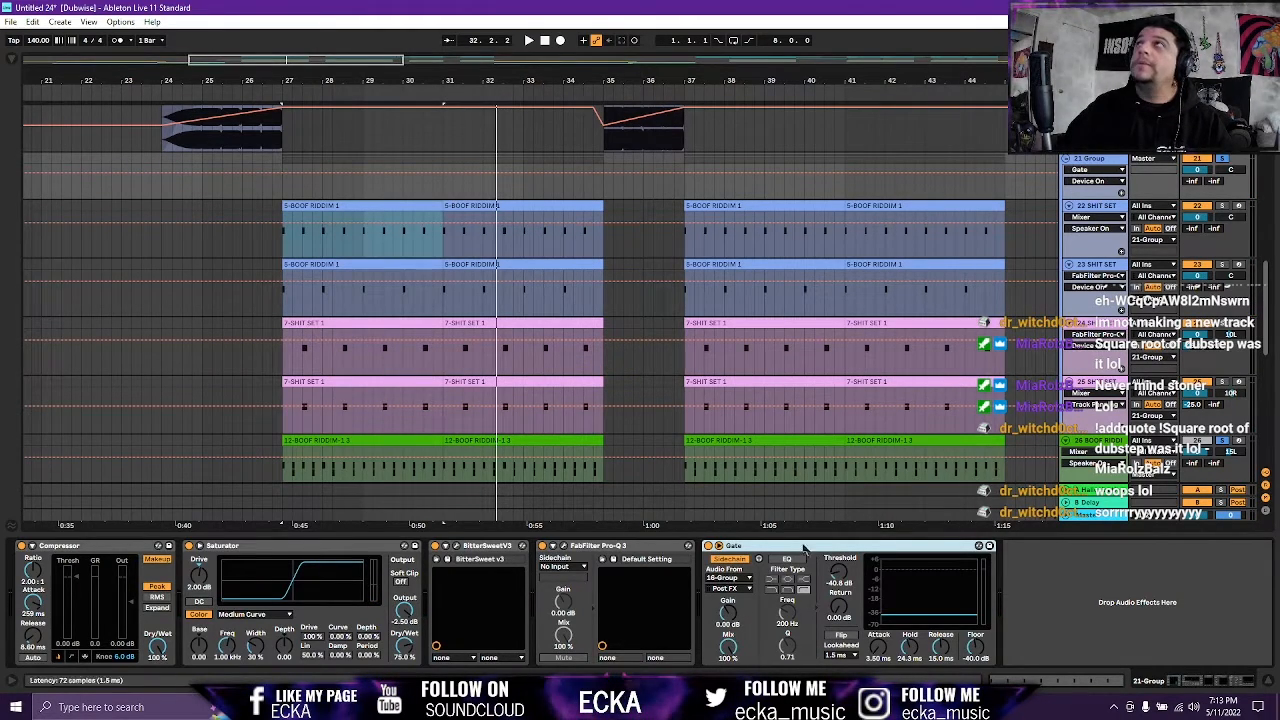
pyautogui.scroll(2, 1069, 192)
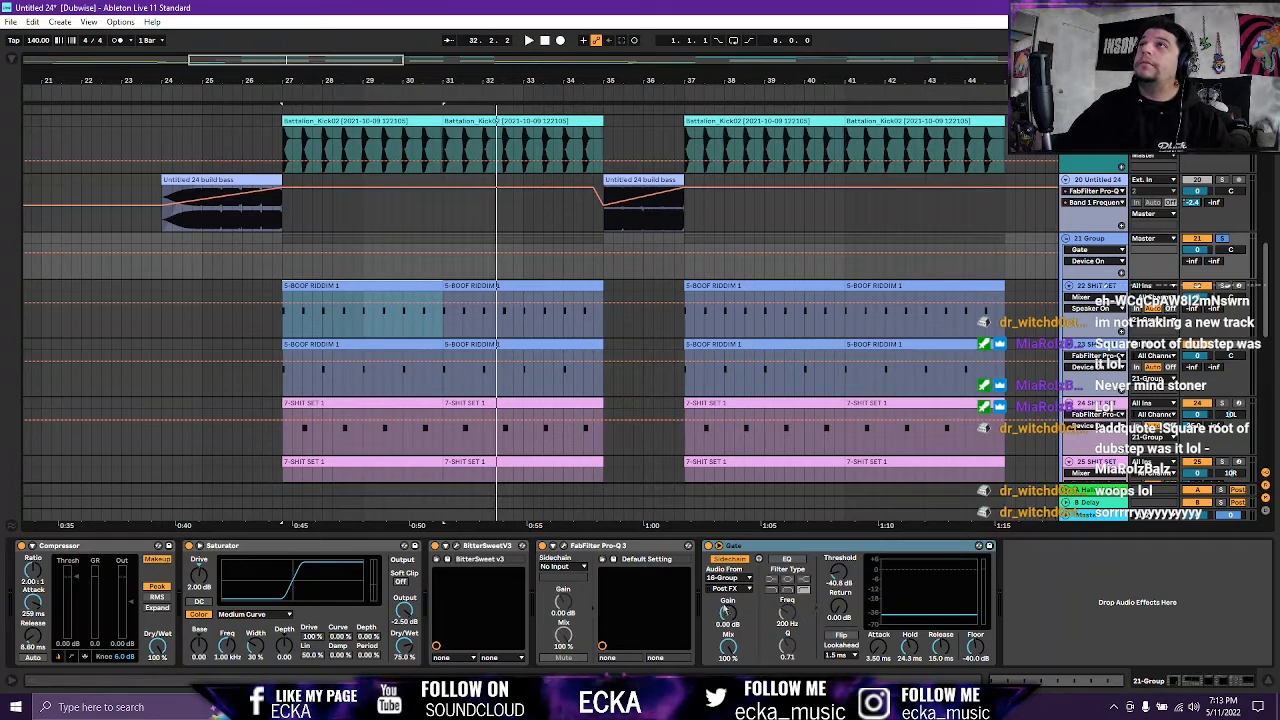
pyautogui.scroll(6, 918, 366)
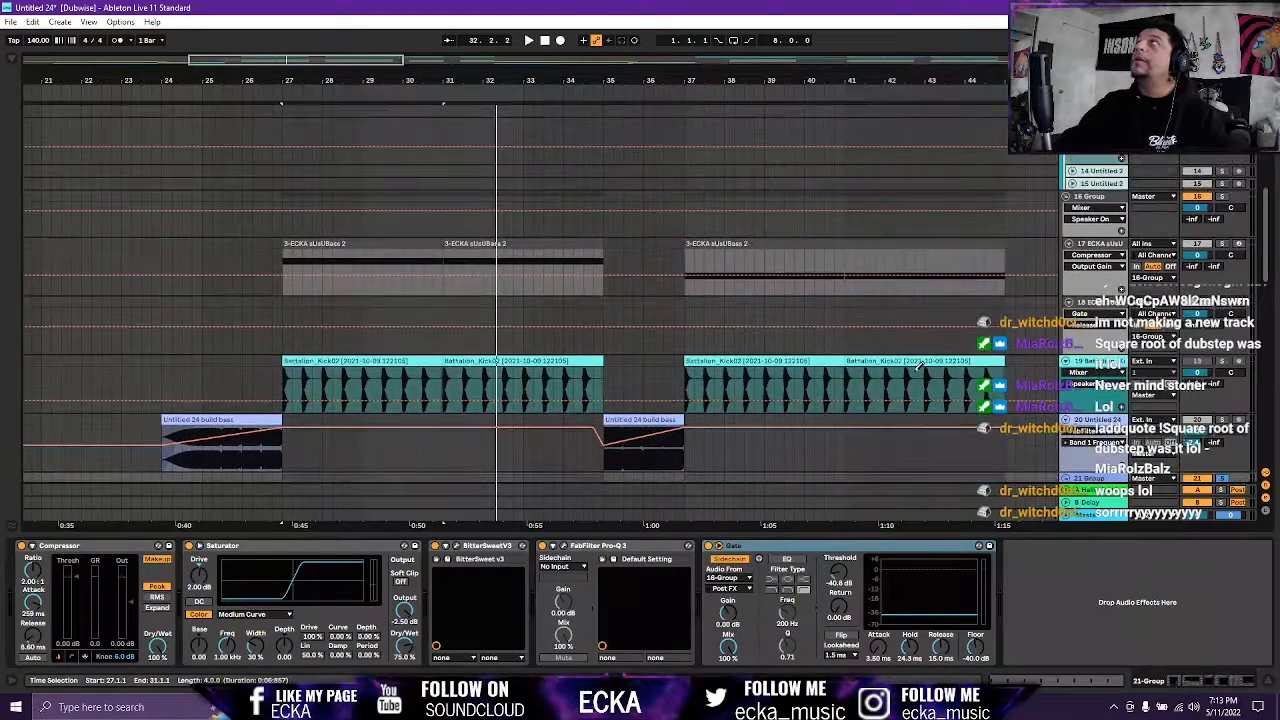
pyautogui.click(1089, 198)
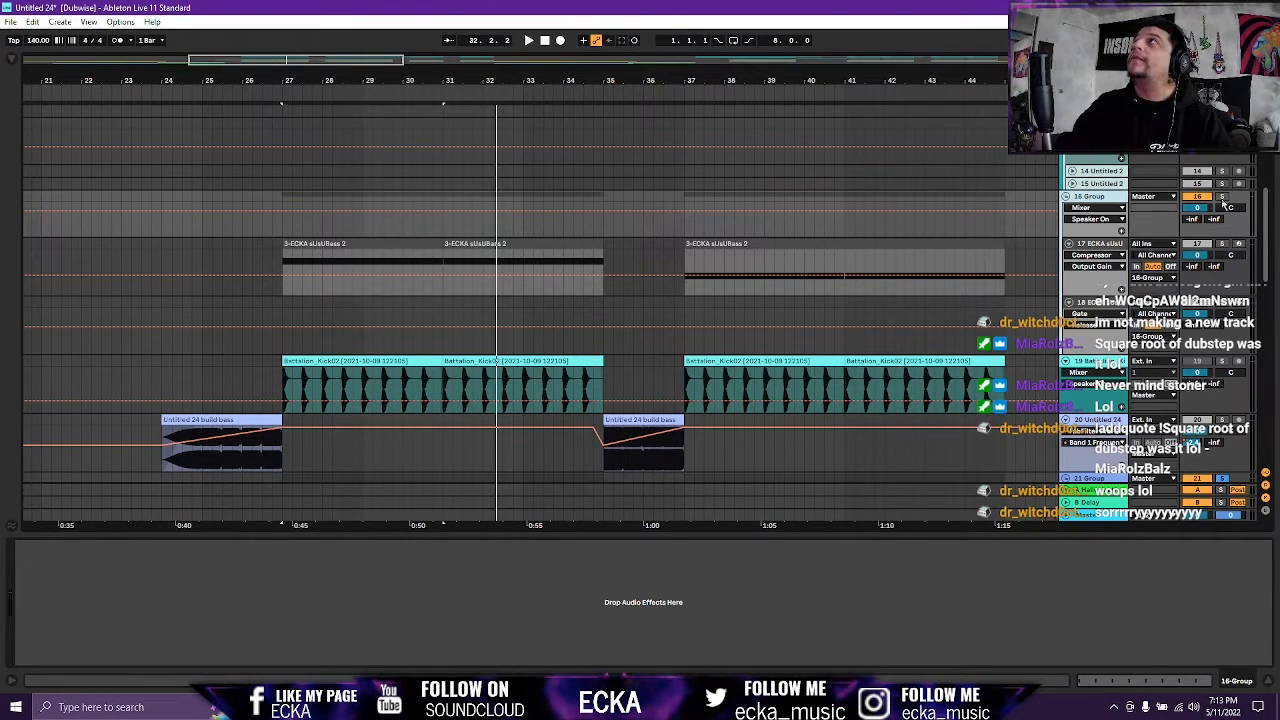
pyautogui.click(1222, 198)
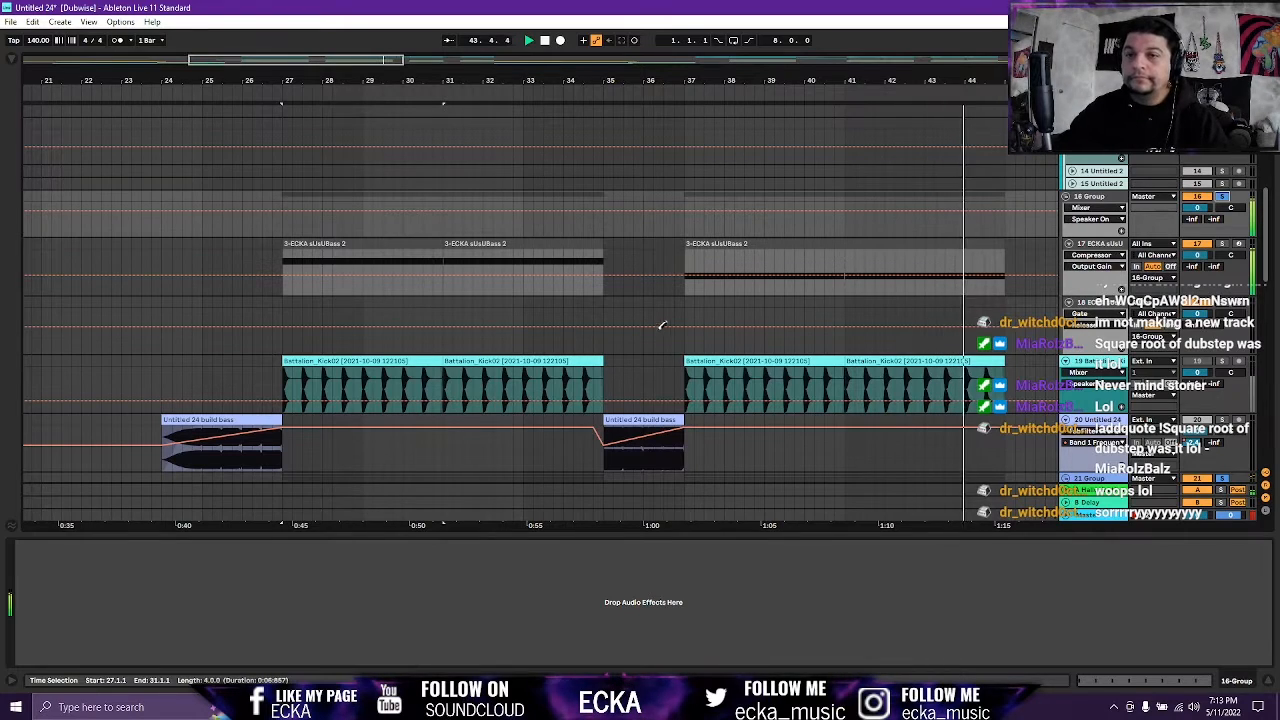
# Look over the remaining tracks of the full arrangement, from the drum group down to the speech samples on the last tracks.
pyautogui.scroll(-1, 760, 310)
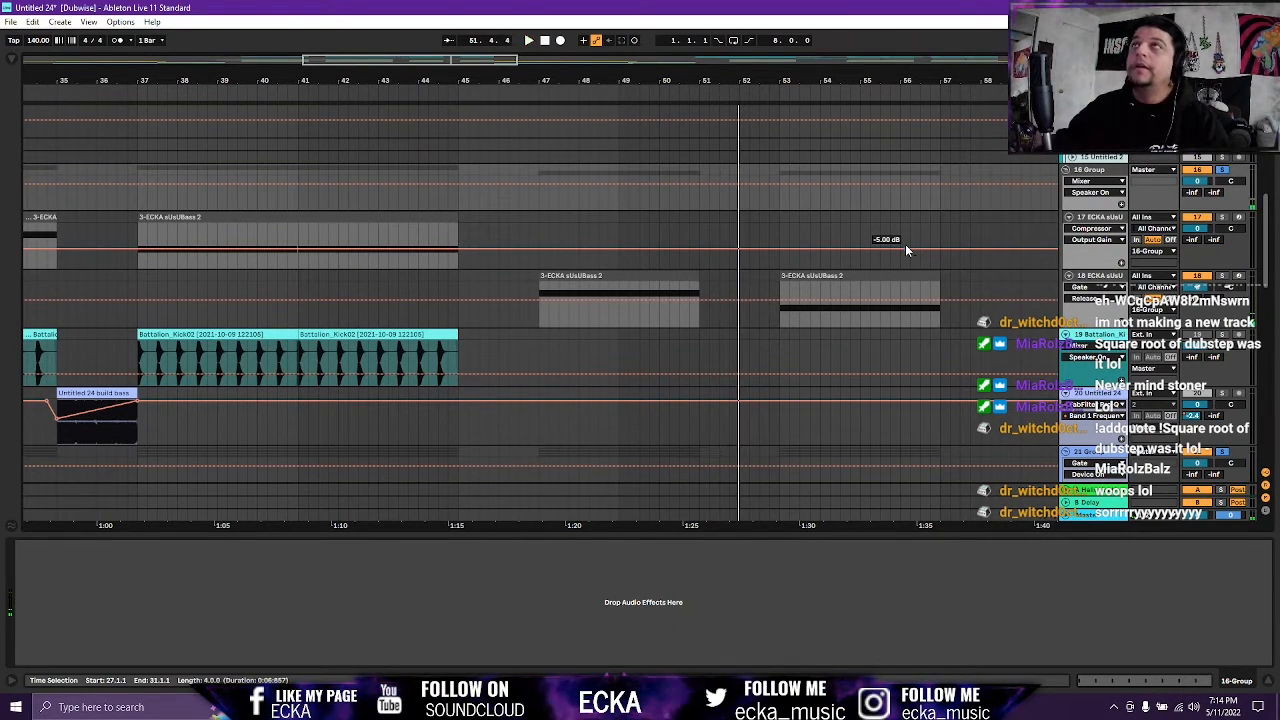
pyautogui.scroll(-5, 955, 378)
pyautogui.scroll(-1, 951, 382)
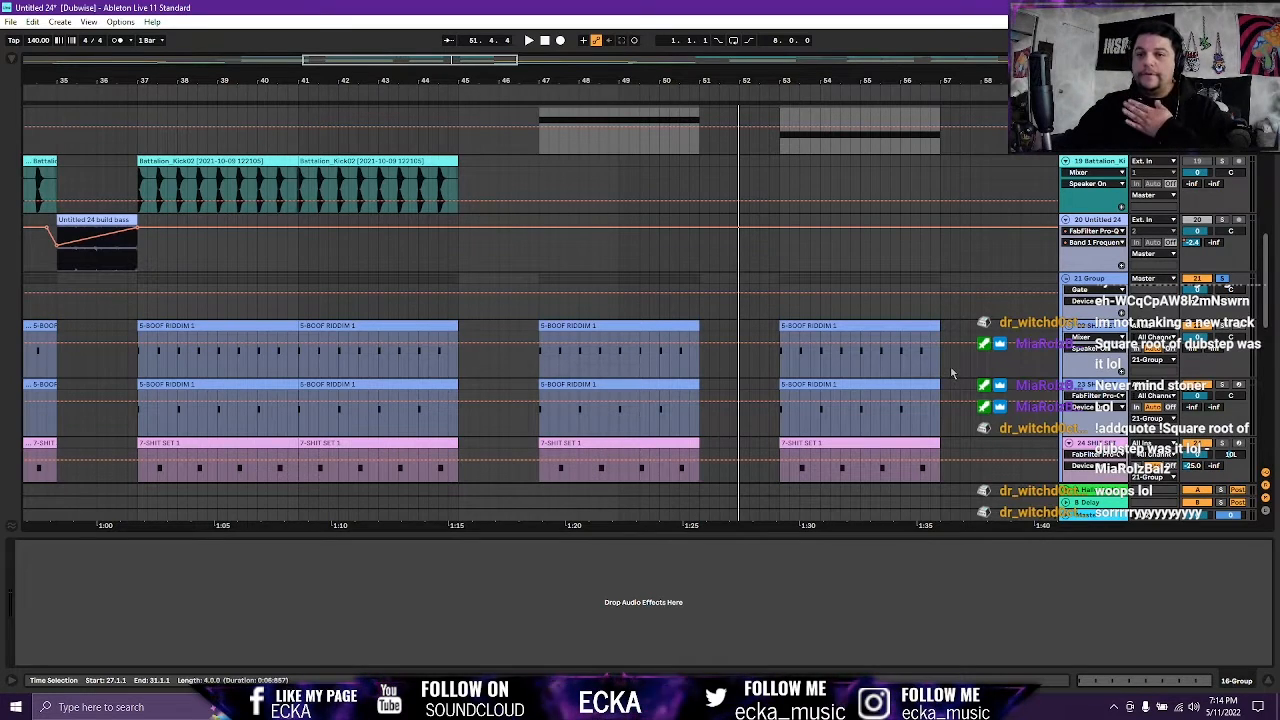
pyautogui.scroll(-5, 600, 340)
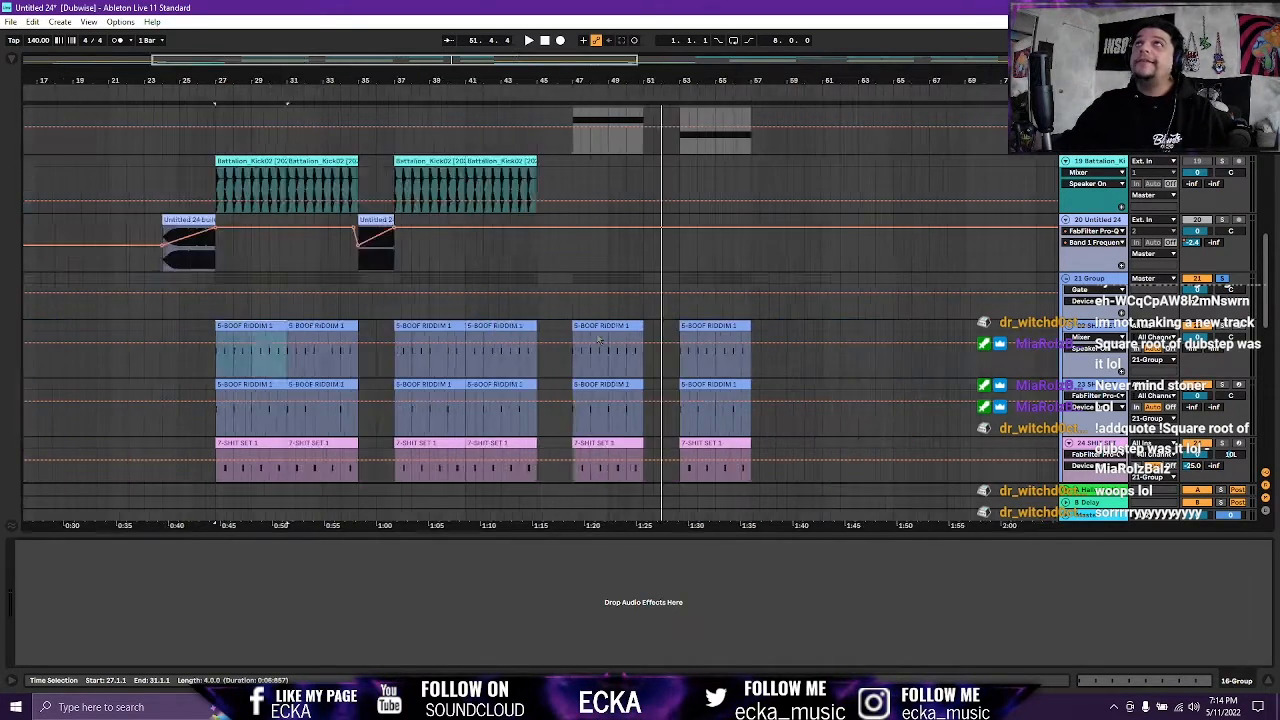
pyautogui.scroll(-6, 557, 345)
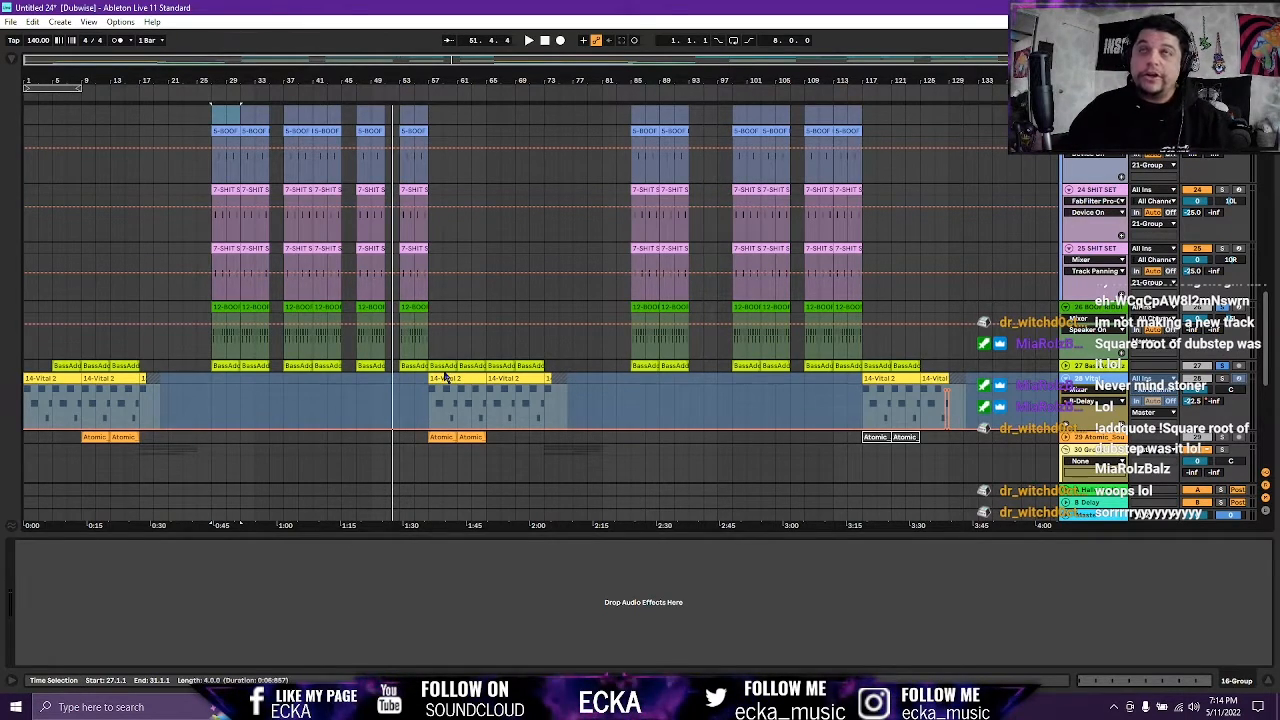
pyautogui.scroll(-8, 445, 378)
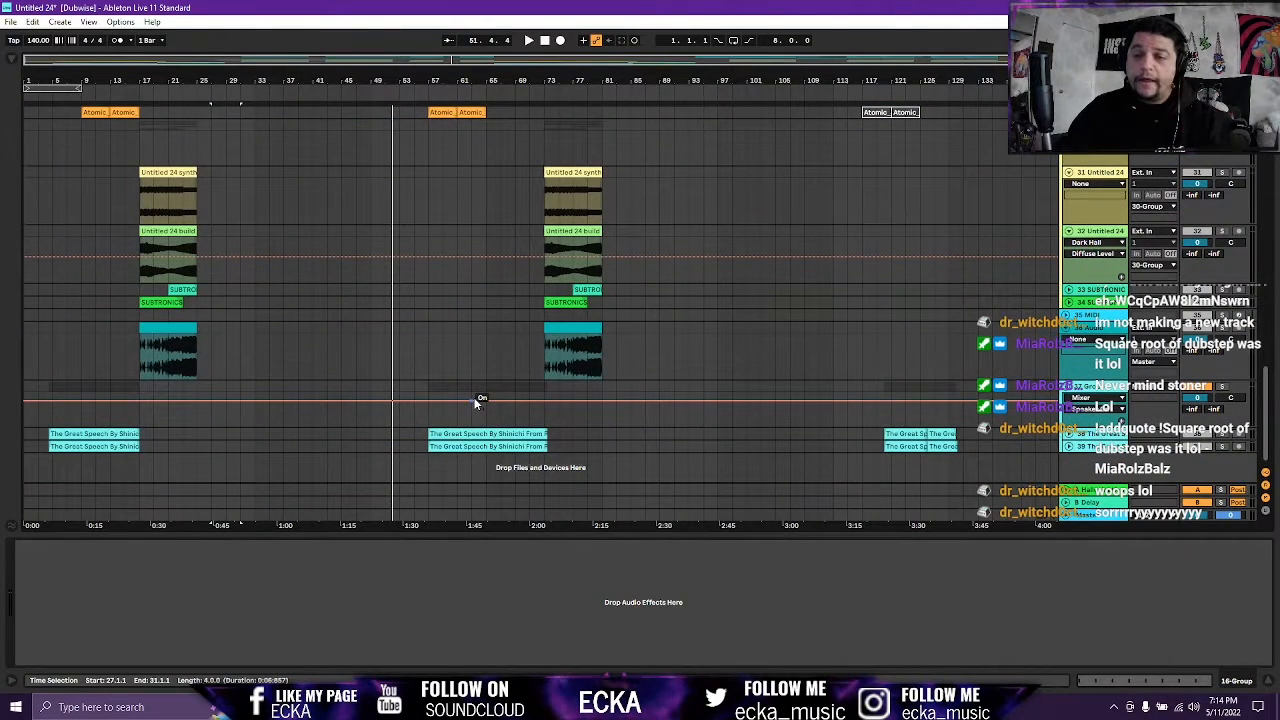
# Solo the 37 Group and play the speech samples from bar 57, ending with playback stopped.
pyautogui.click(440, 436)
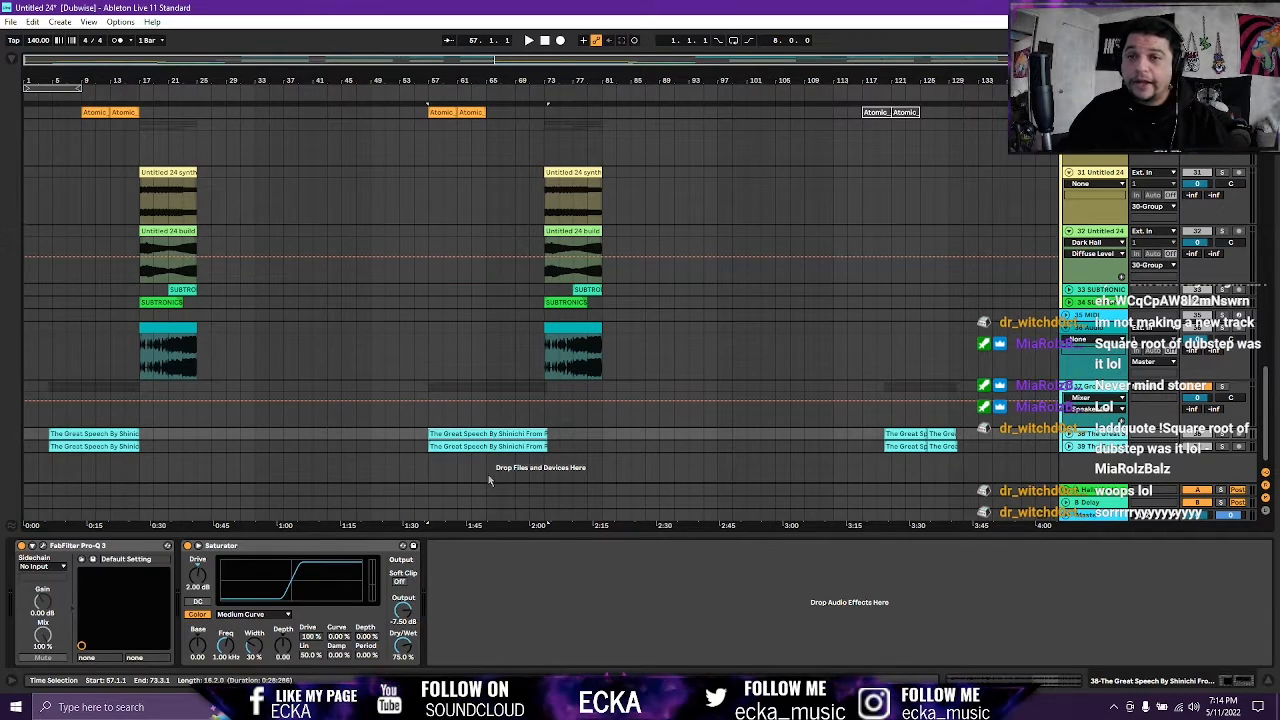
pyautogui.click(1224, 387)
pyautogui.press('space')
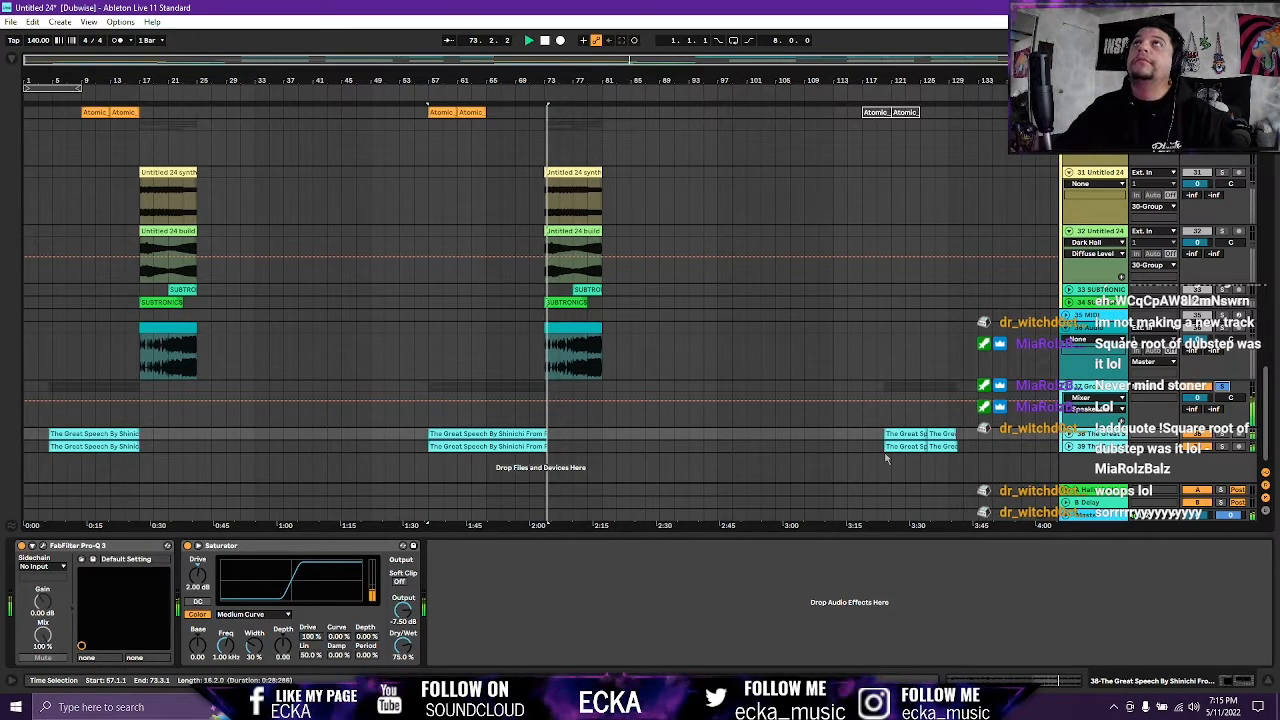
pyautogui.press('space')
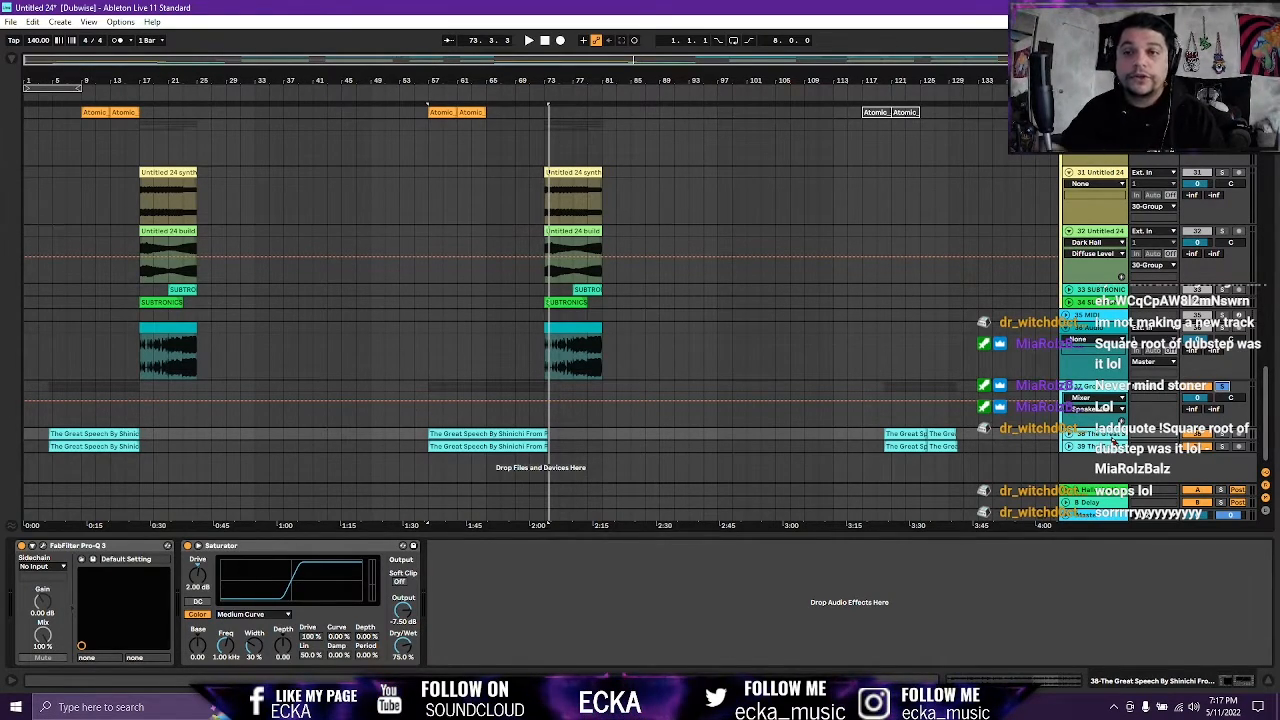
# Play the full mix from the start of the 28 Vital clip at bar 57.
pyautogui.scroll(8, 556, 347)
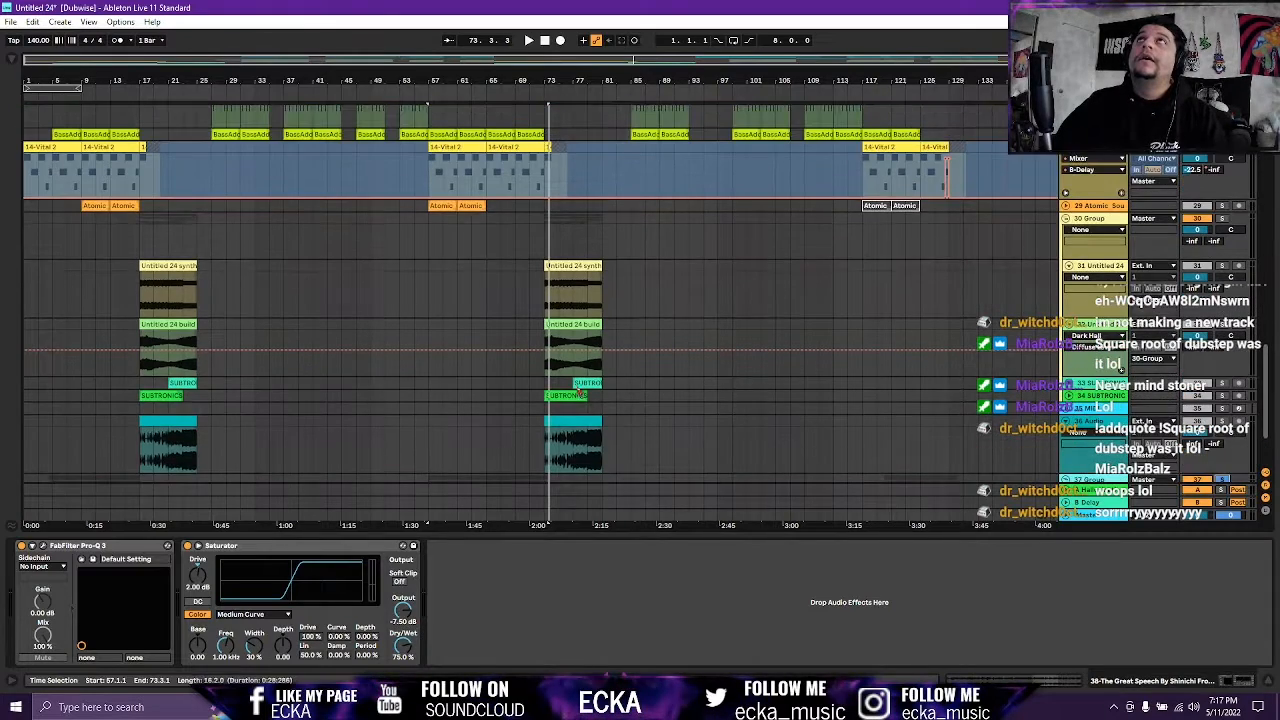
pyautogui.scroll(-2, 556, 347)
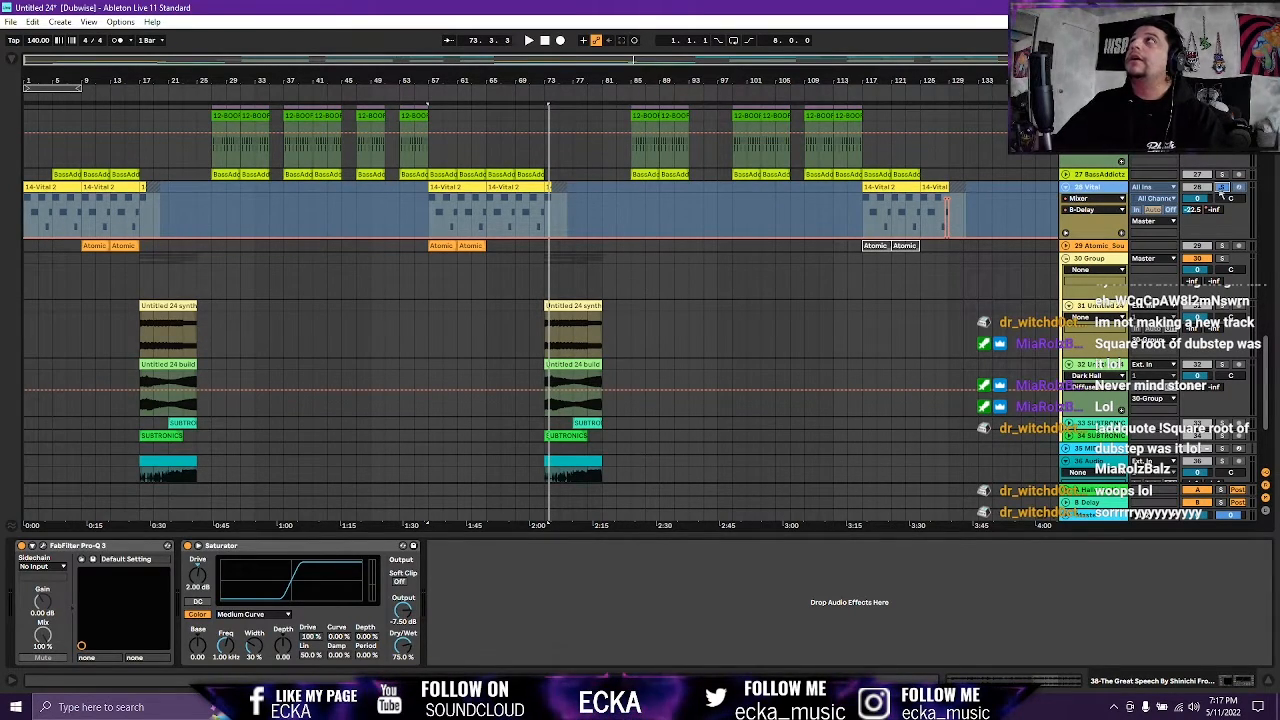
pyautogui.click(434, 186)
pyautogui.press('space')
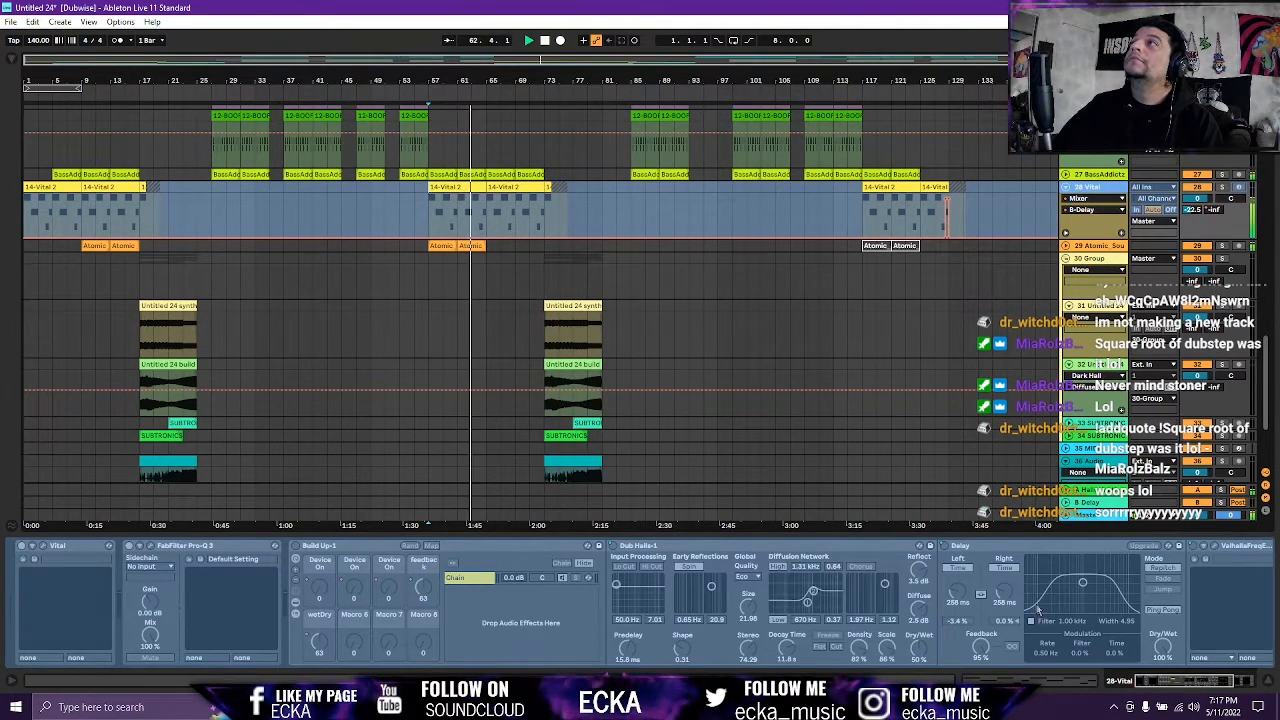
# Fold the 30 Group and look over the drum and bass tracks above it while the mix plays on into the second drop.
pyautogui.scroll(2, 615, 377)
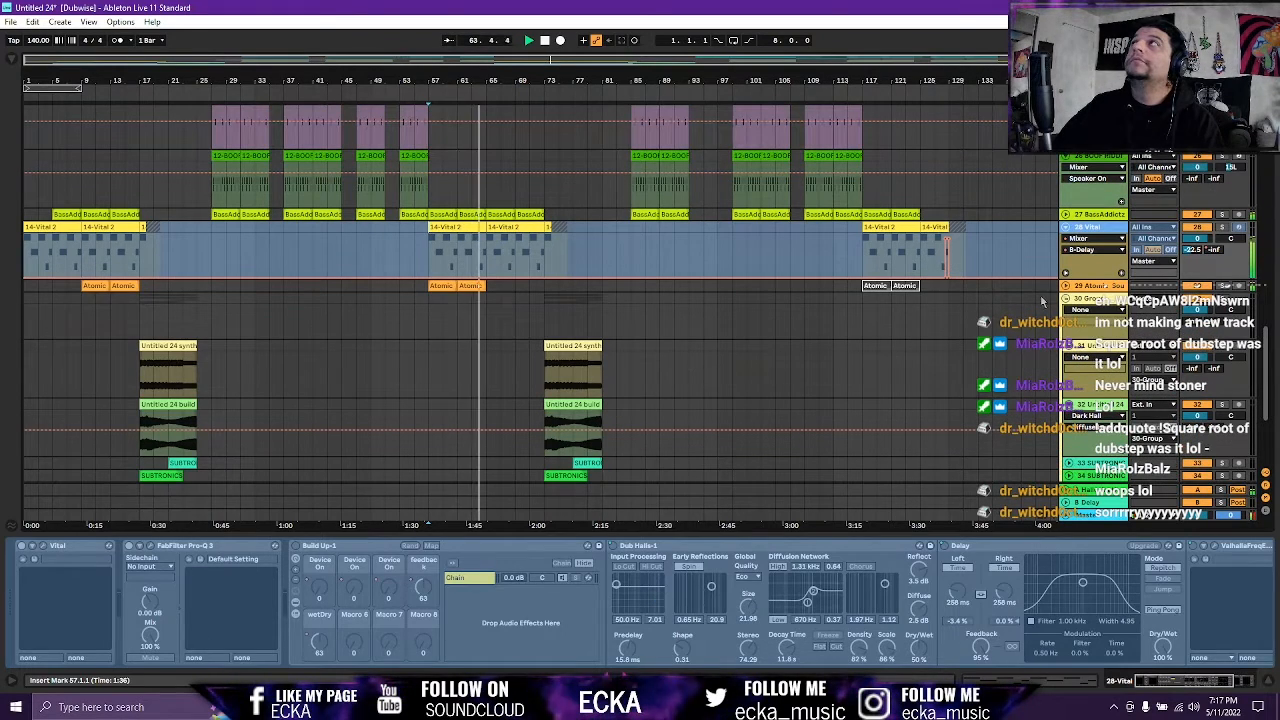
pyautogui.click(1066, 299)
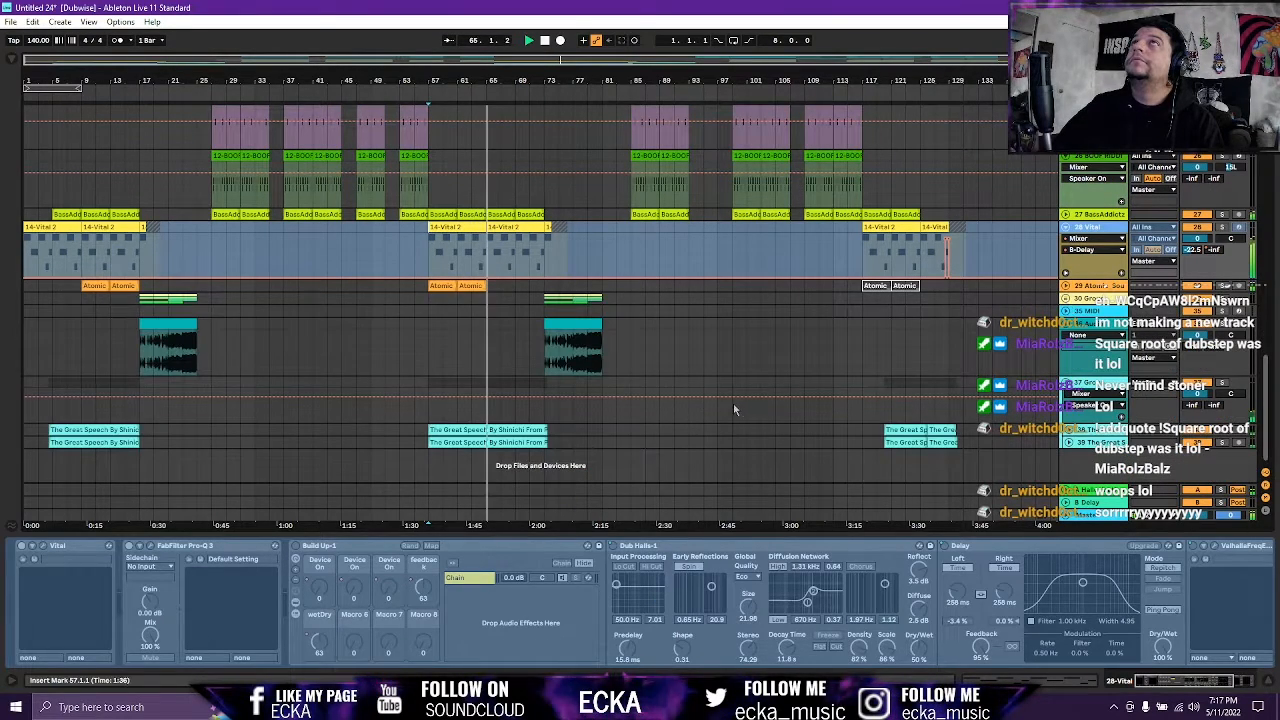
pyautogui.scroll(8, 742, 400)
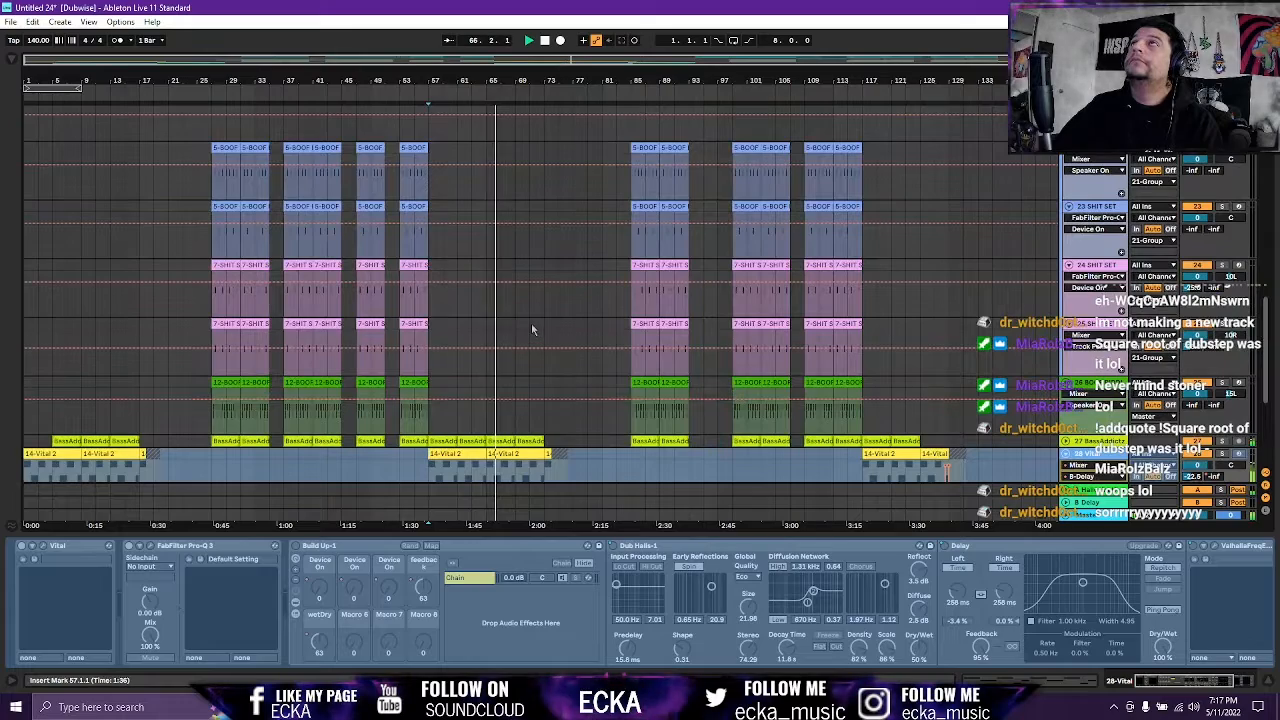
pyautogui.scroll(7, 591, 323)
pyautogui.scroll(4, 590, 330)
pyautogui.scroll(-2, 588, 336)
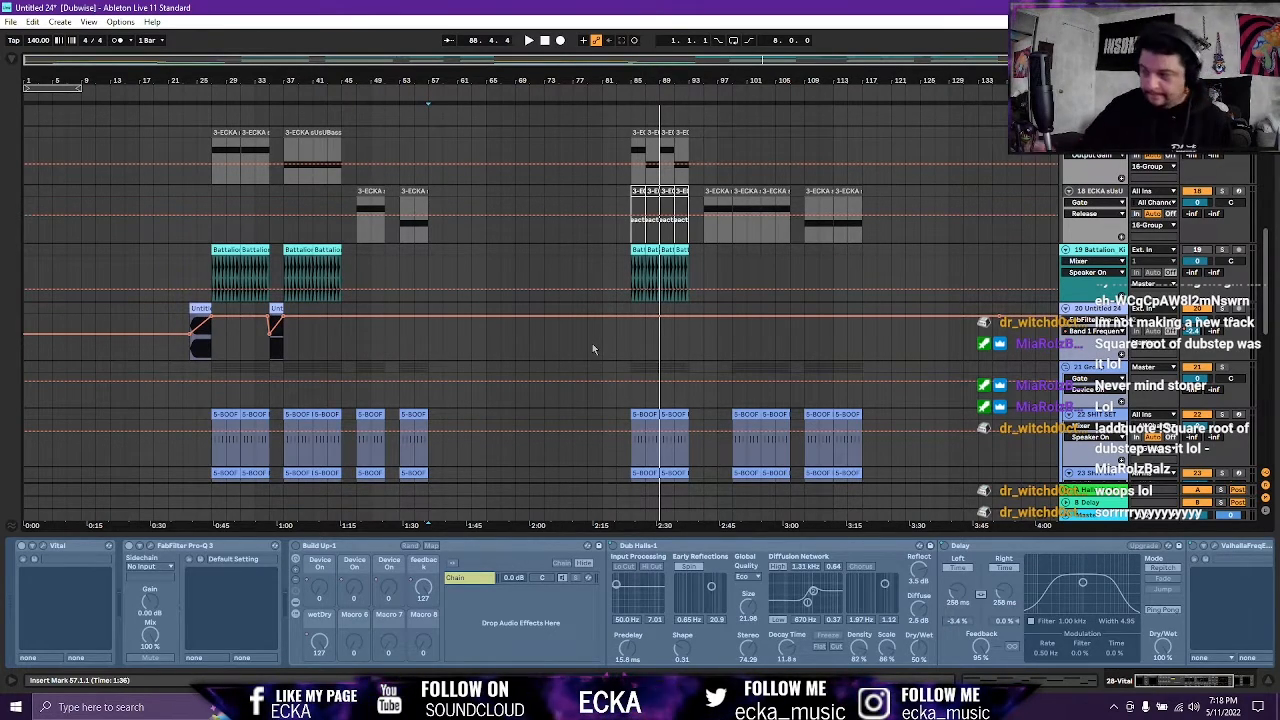
# Select the 3 Vital track's clip at bar 47 and play it soloed.
pyautogui.scroll(3, 590, 335)
pyautogui.scroll(10, 593, 320)
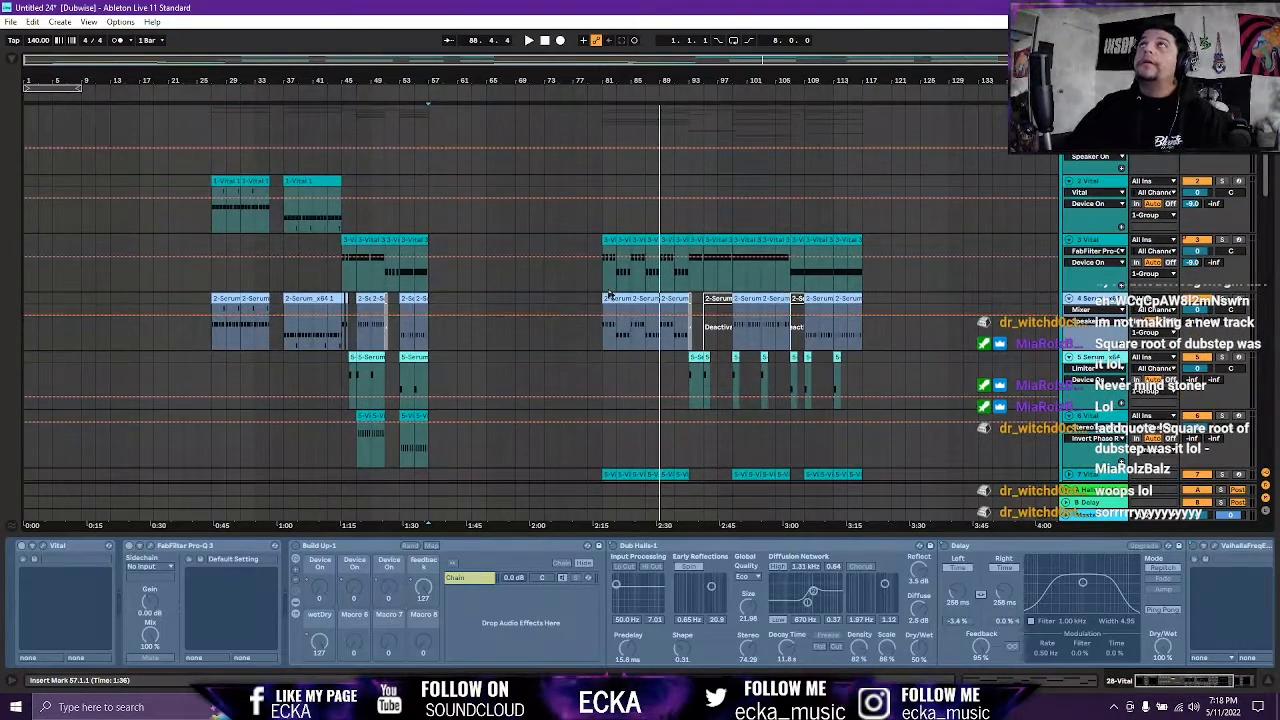
pyautogui.scroll(5, 610, 293)
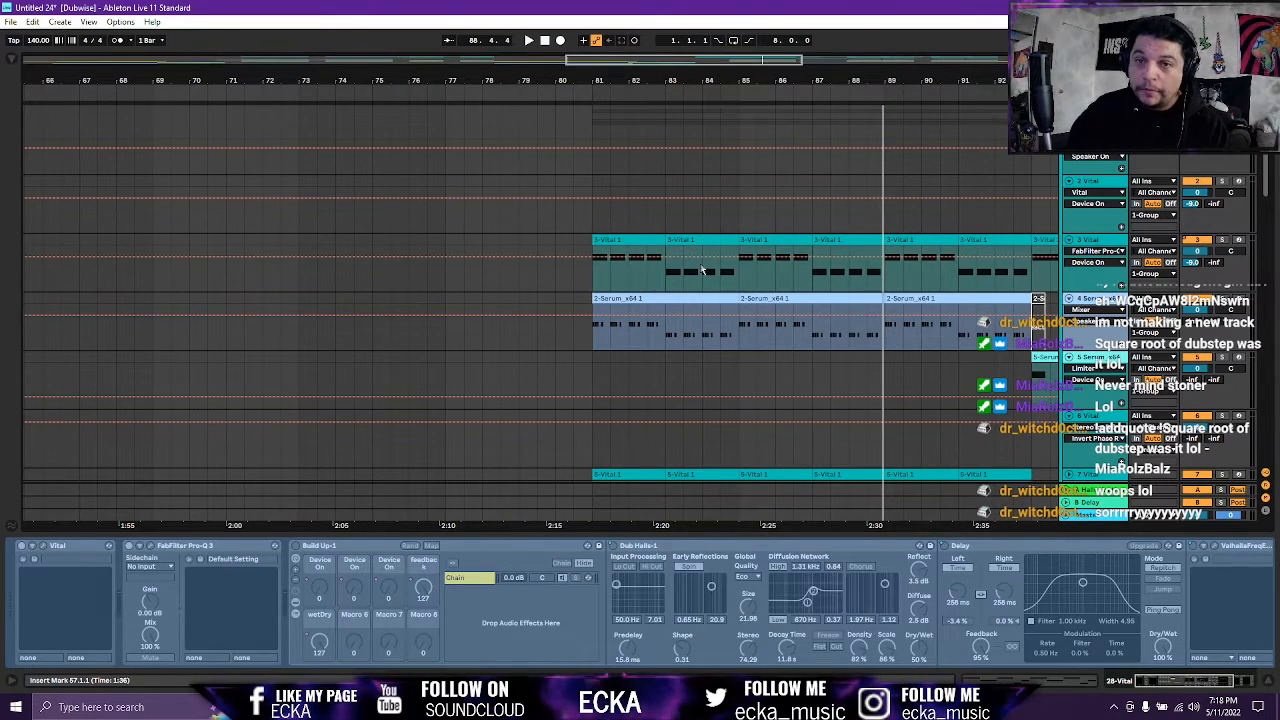
pyautogui.click(435, 60)
pyautogui.click(502, 238)
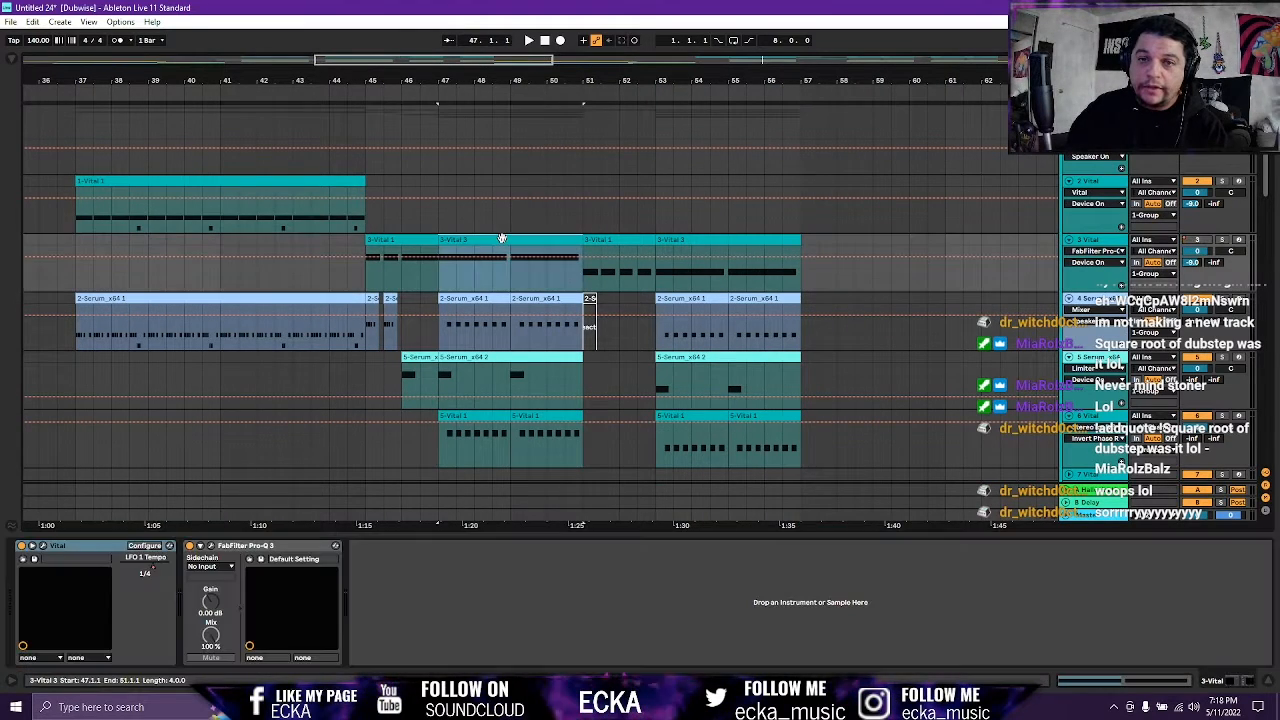
pyautogui.click(1222, 240)
pyautogui.press('space')
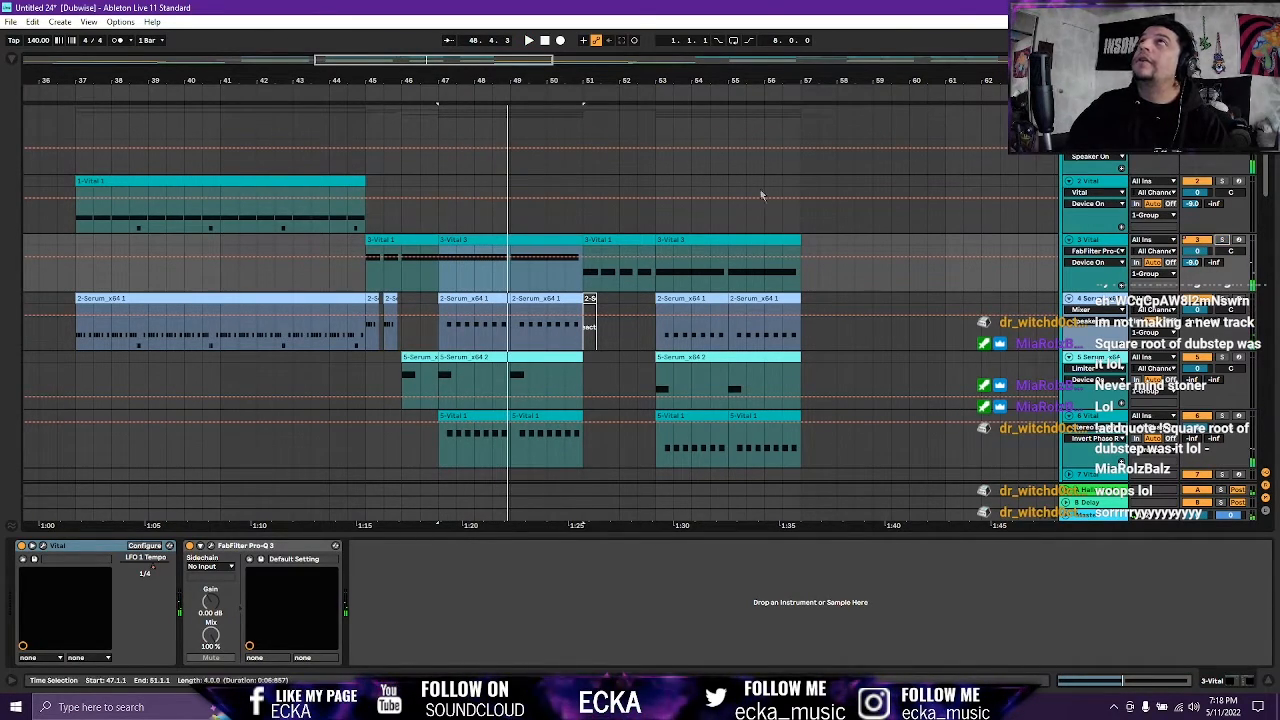
# Audition the 3 Vital track's preceding clip soloed from bar 45.
pyautogui.click(385, 240)
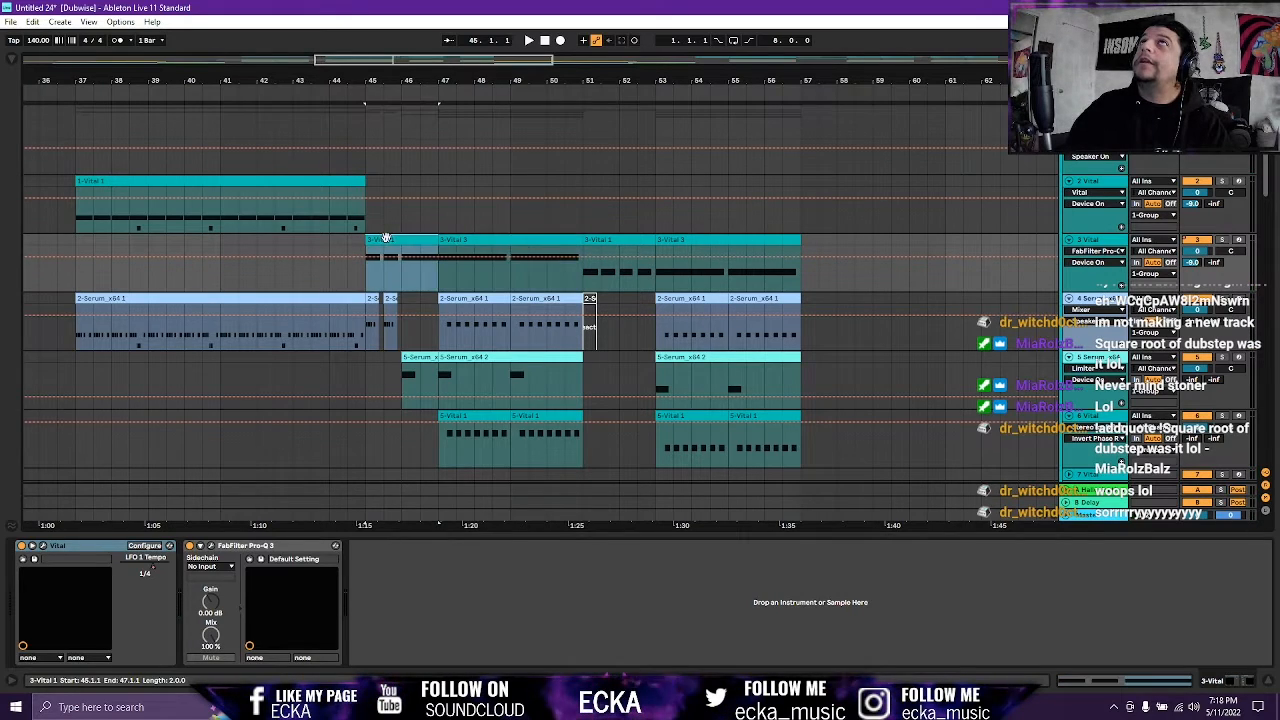
pyautogui.click(1222, 241)
pyautogui.press('space')
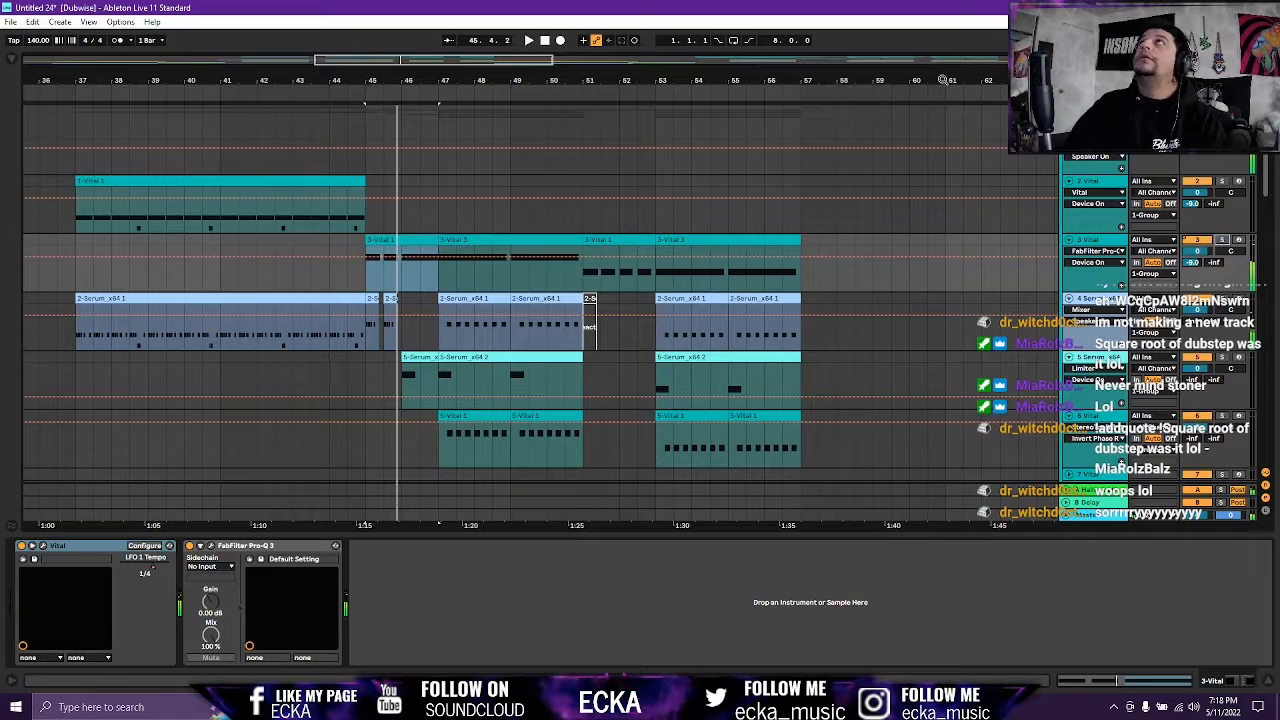
# Solo the 3 Vital track and play its second-drop pattern from bar 81.
pyautogui.click(845, 62)
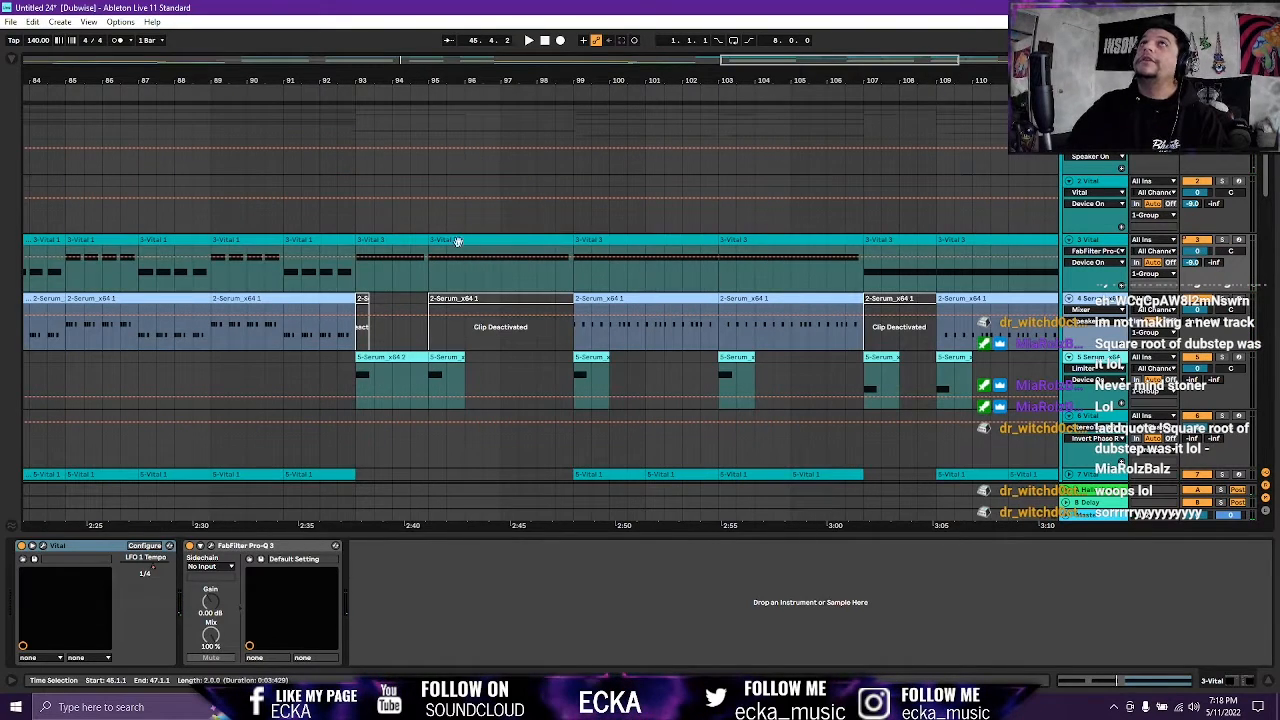
pyautogui.click(702, 62)
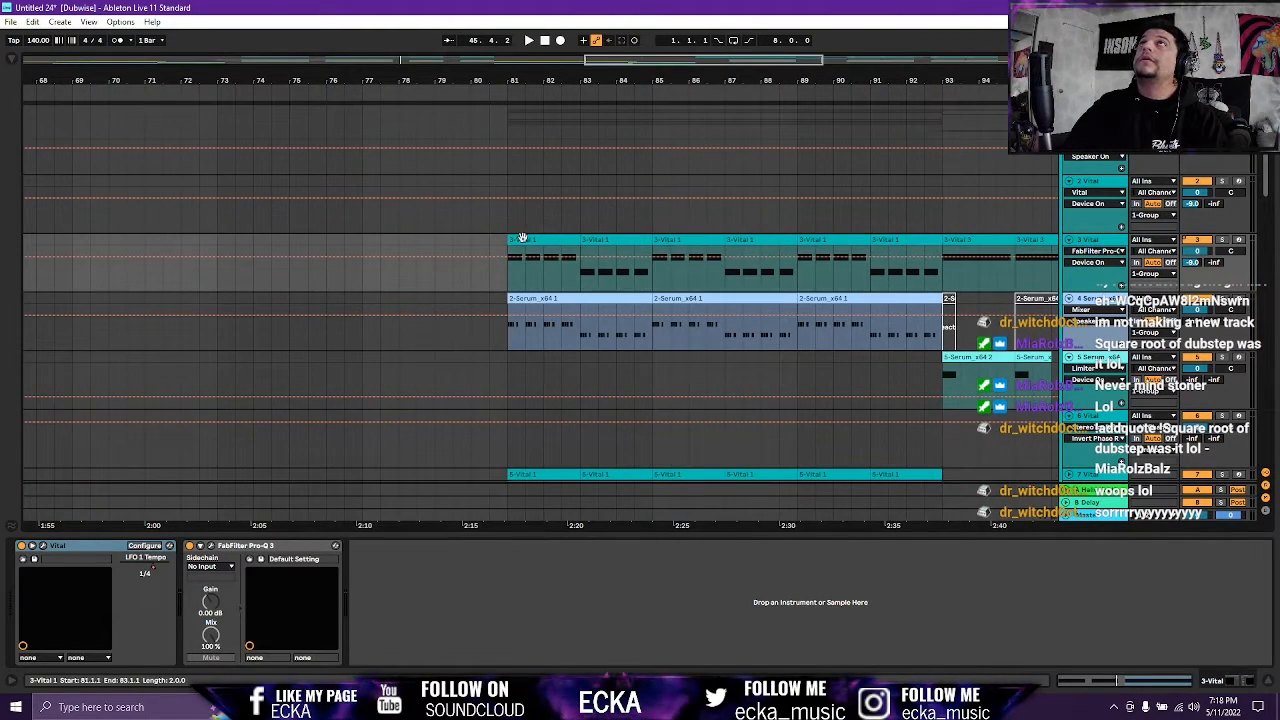
pyautogui.click(528, 268)
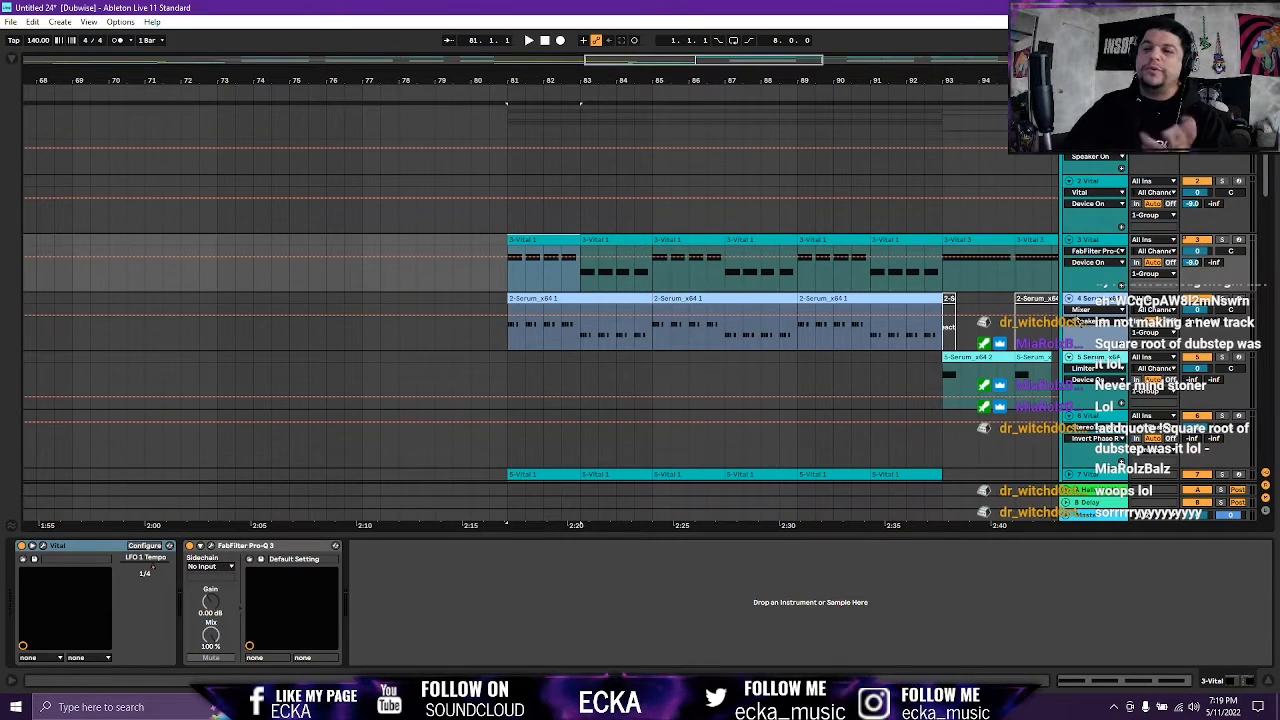
pyautogui.click(1221, 240)
pyautogui.press('space')
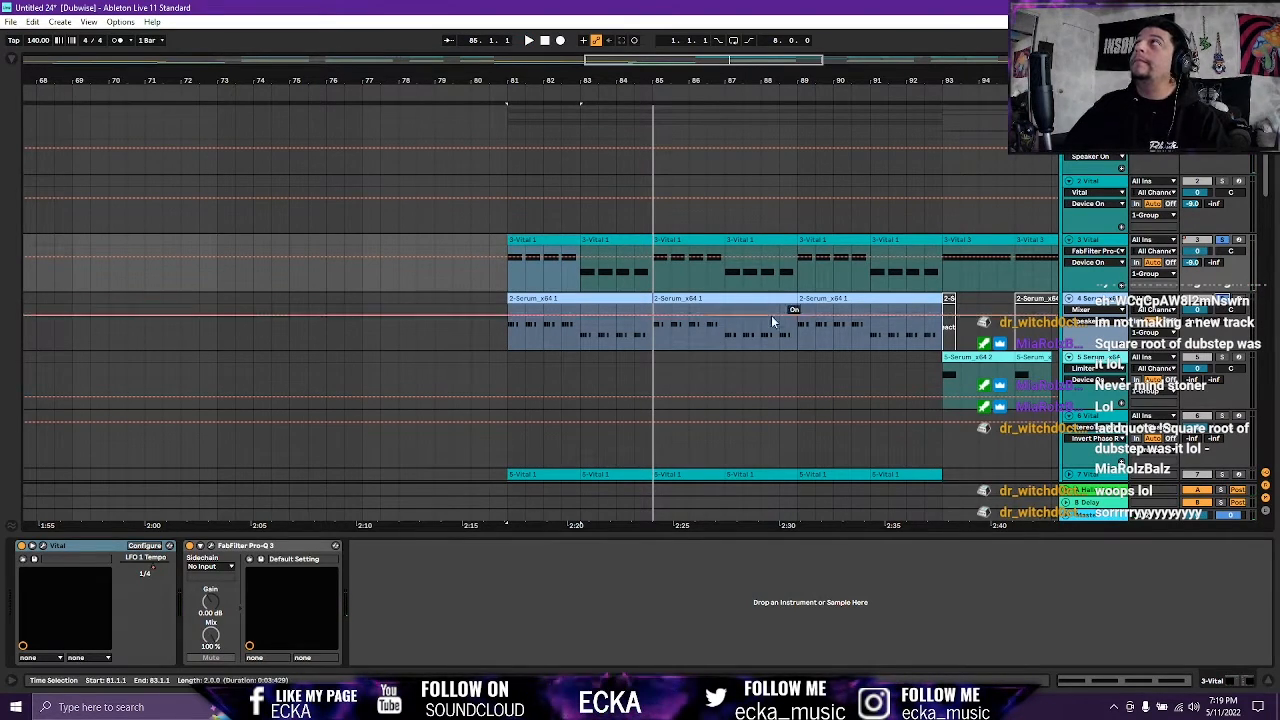
# Select the 4 Serum_x64 clip at bar 81 and play the Serum part from there.
pyautogui.click(547, 302)
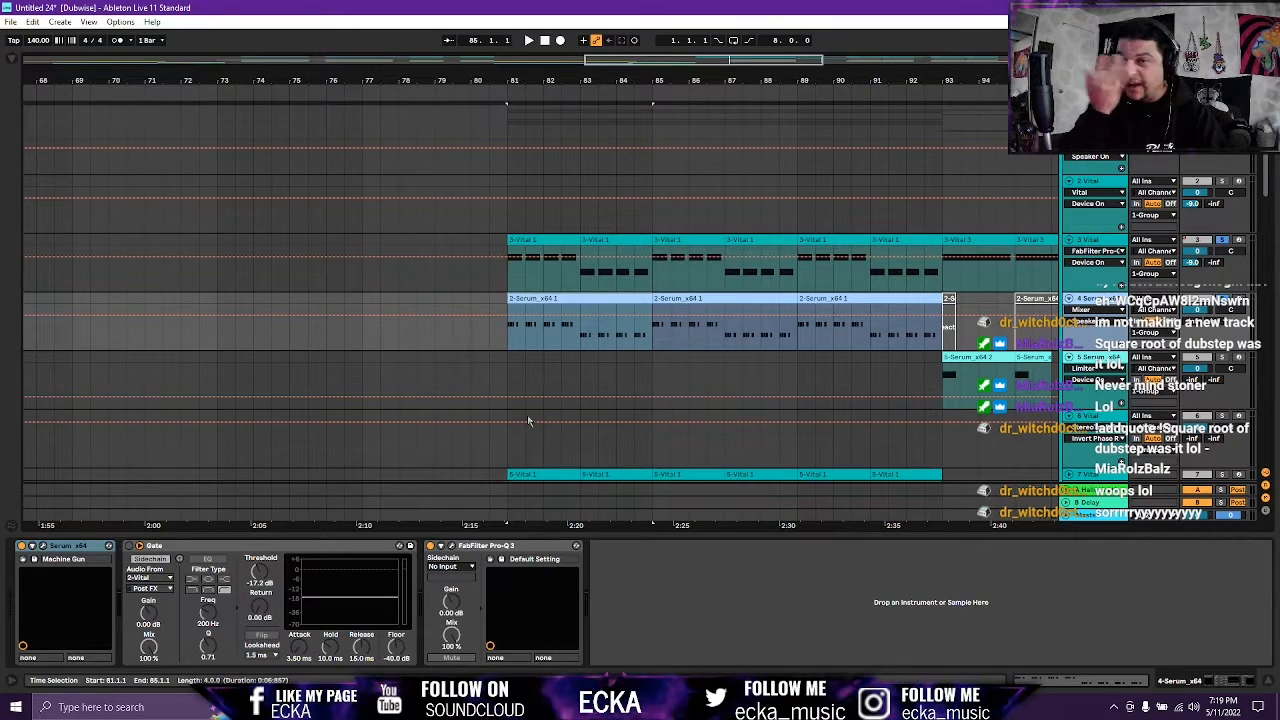
pyautogui.press('space')
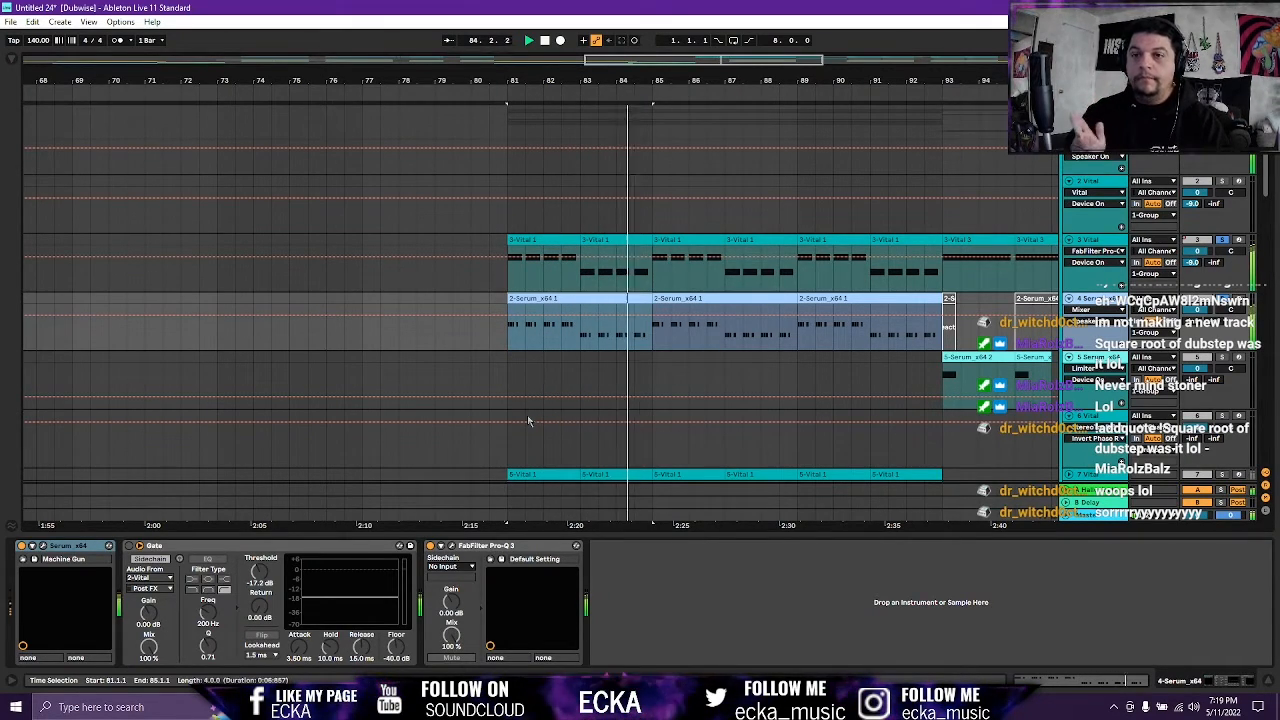
pyautogui.press('space')
# Unfold the 7 Vital track, select its clip at bar 81, and inspect its Vital synth's Dingle Bjork patch before closing the plug-in window.
pyautogui.scroll(4, 552, 418)
pyautogui.scroll(-2, 612, 425)
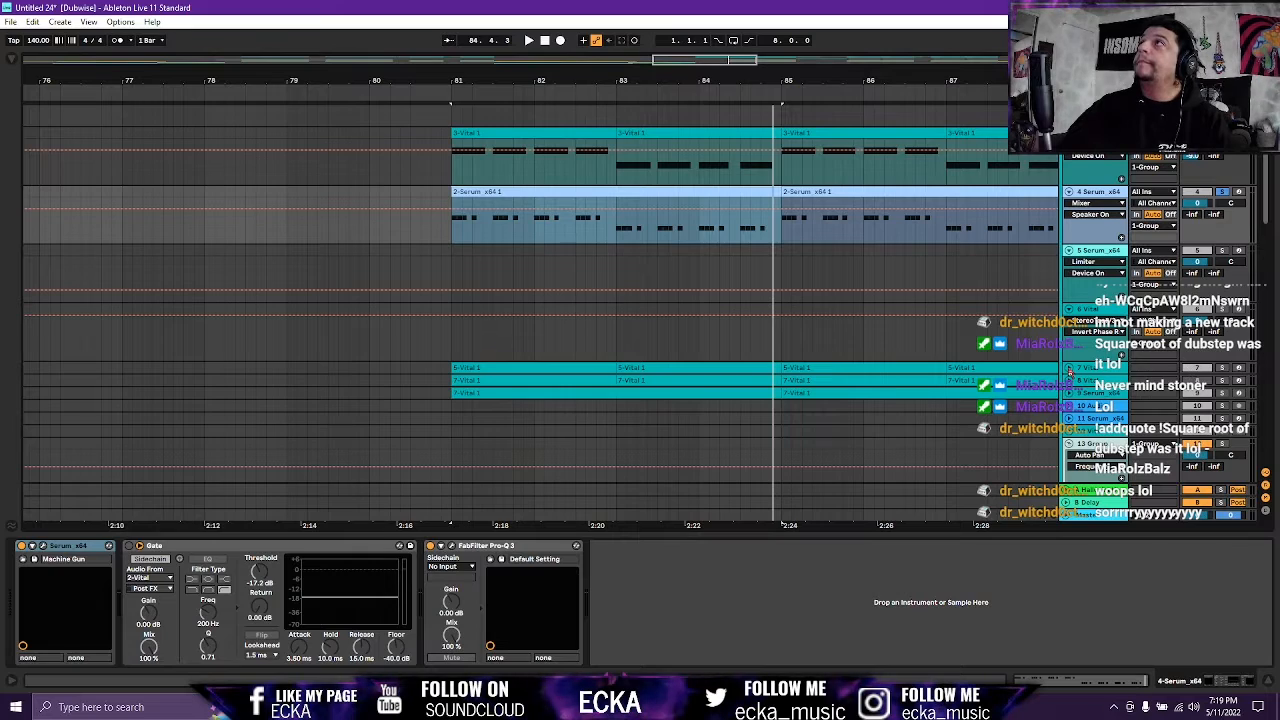
pyautogui.click(1069, 370)
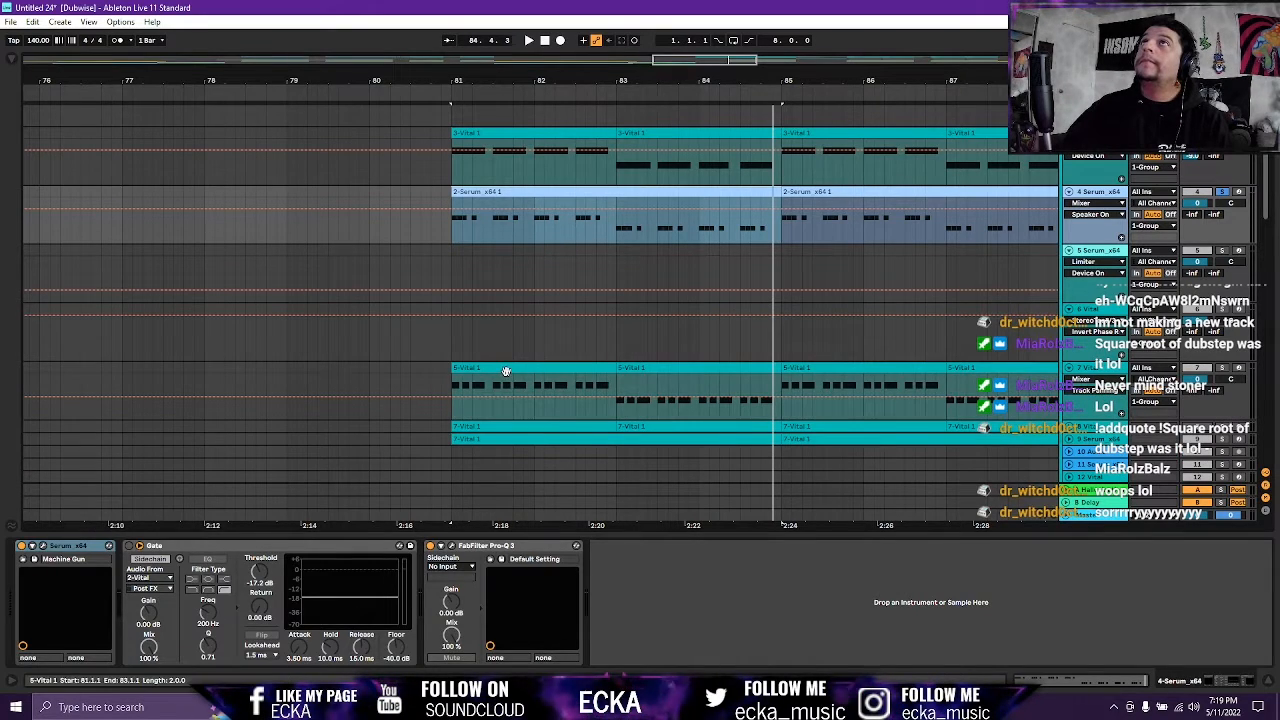
pyautogui.click(505, 366)
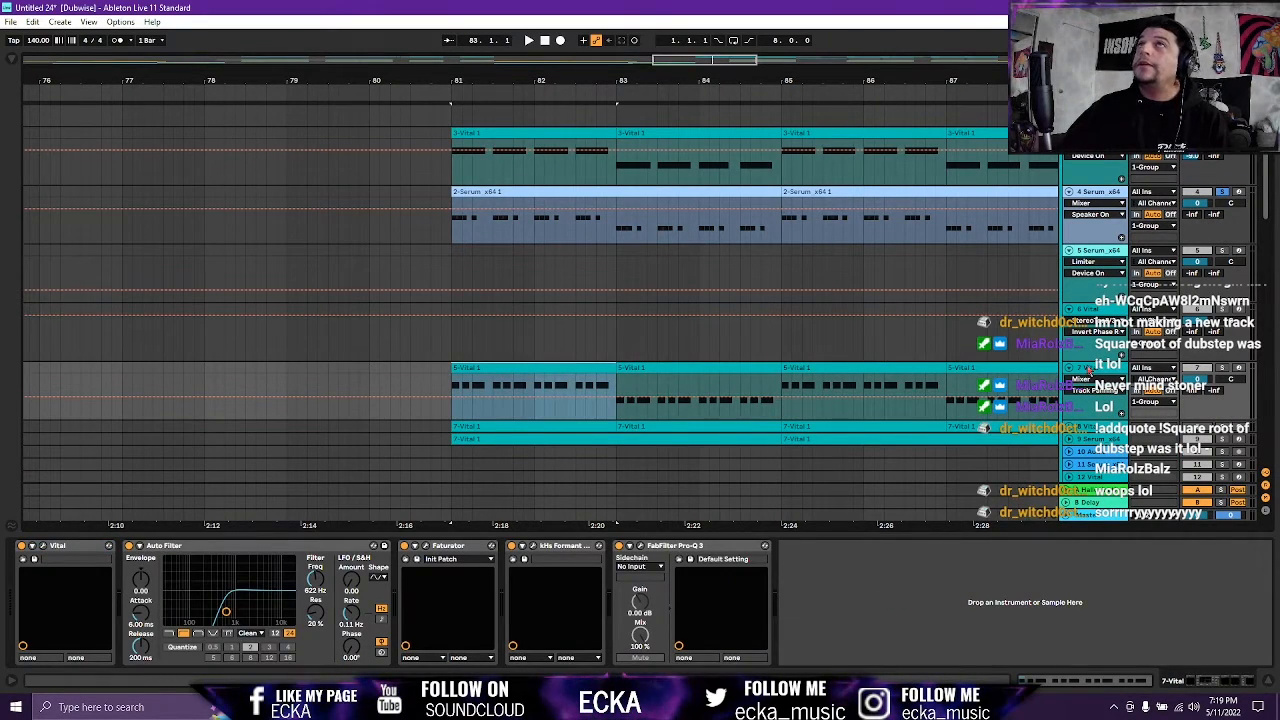
pyautogui.click(44, 547)
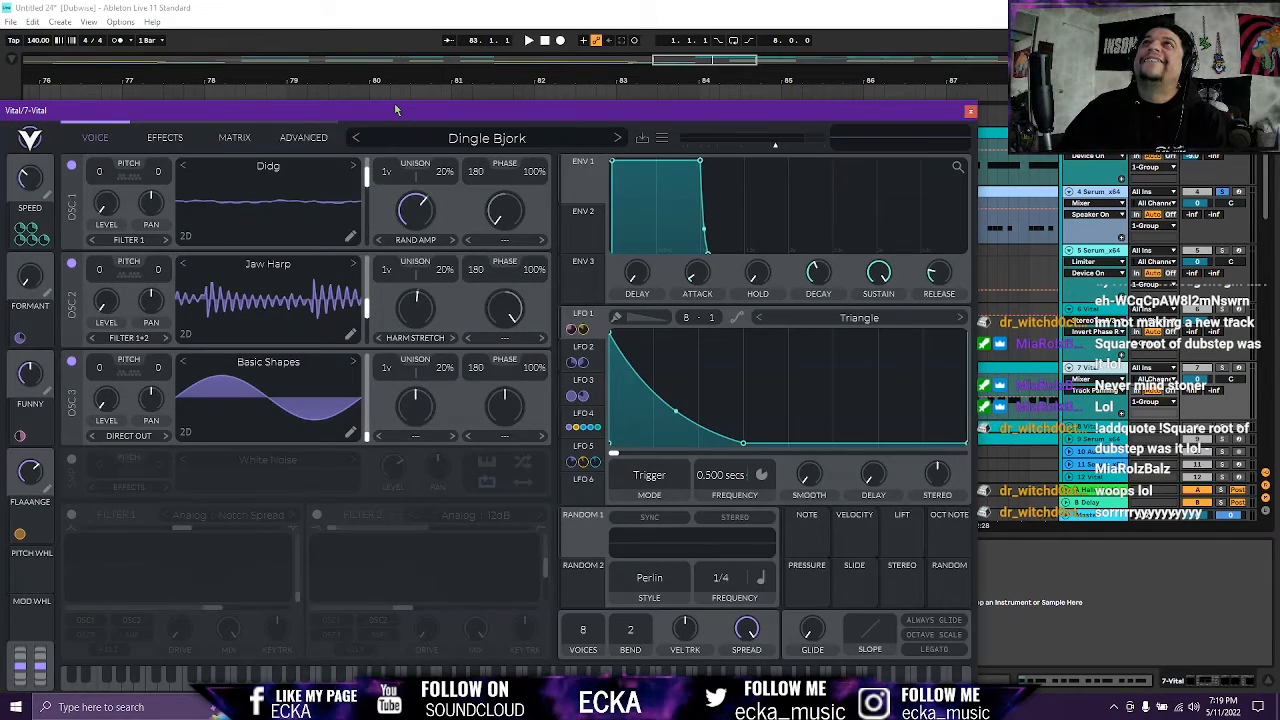
pyautogui.moveTo(395, 110); pyautogui.dragTo(457, 89)
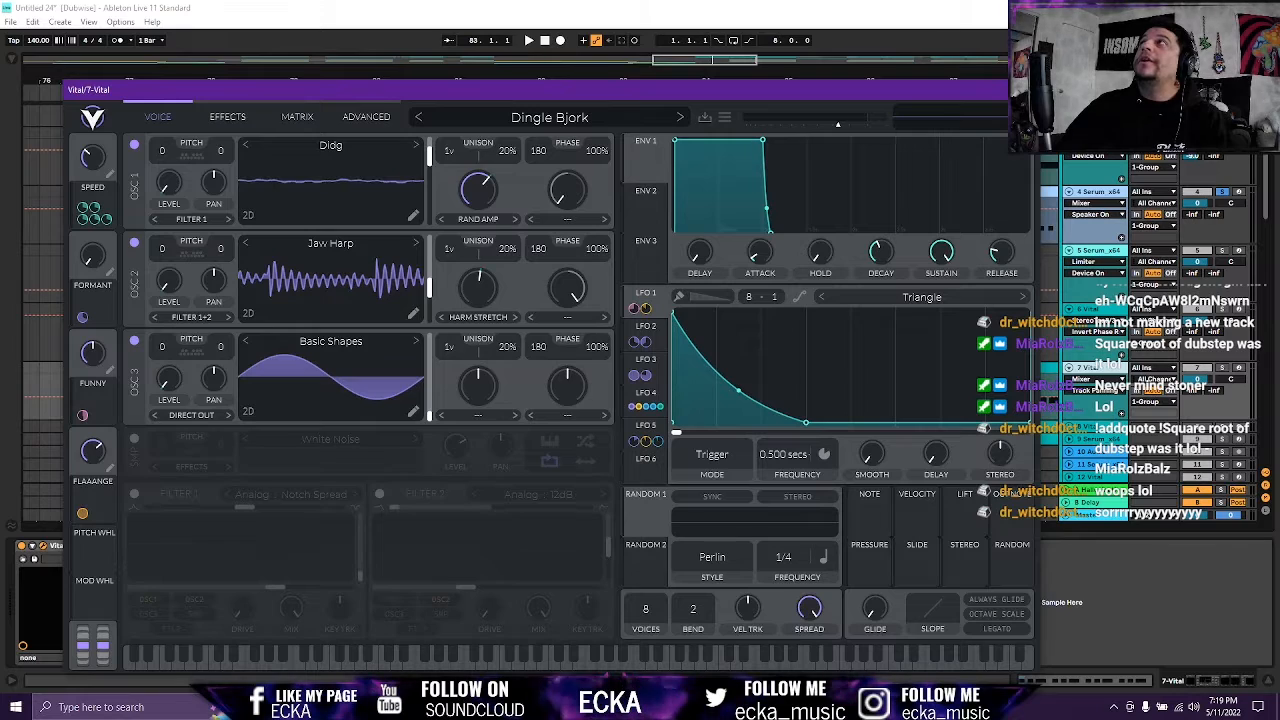
pyautogui.click(1024, 90)
pyautogui.click(524, 370)
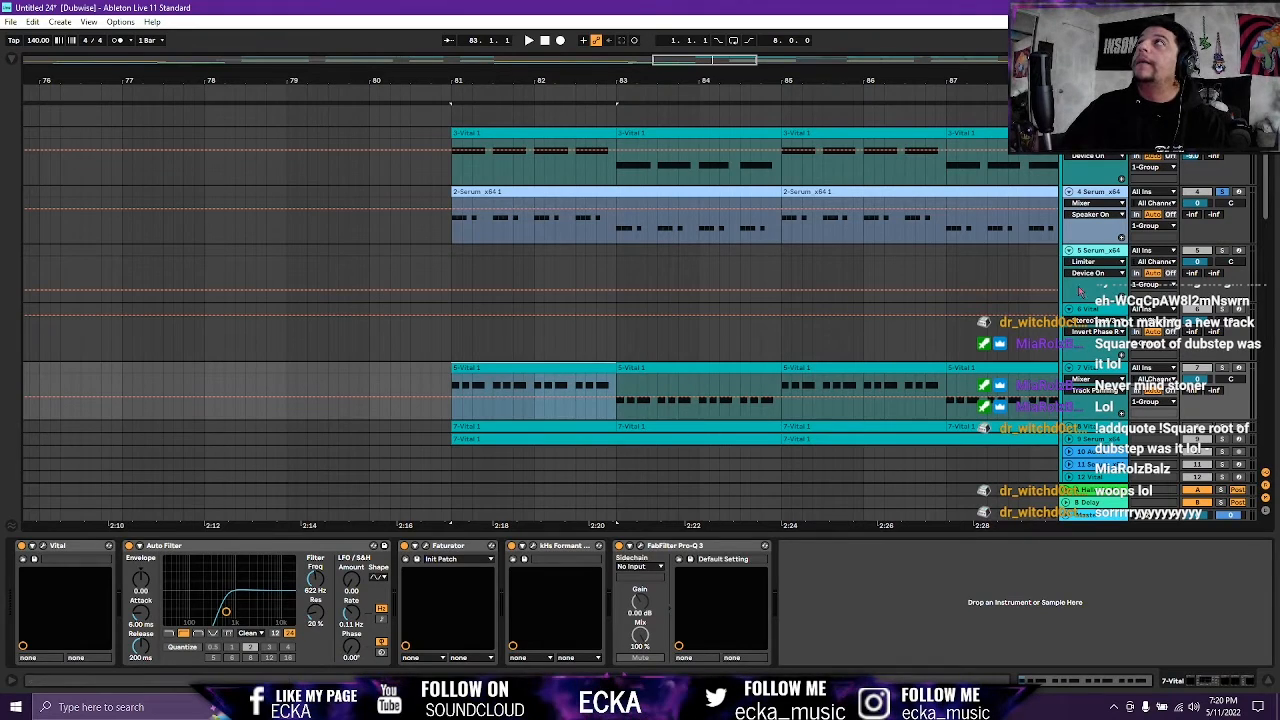
# Check the 5 Serum_x64 track's device chain, and solo the 7 Vital track to play its clip from bar 81.
pyautogui.click(1081, 300)
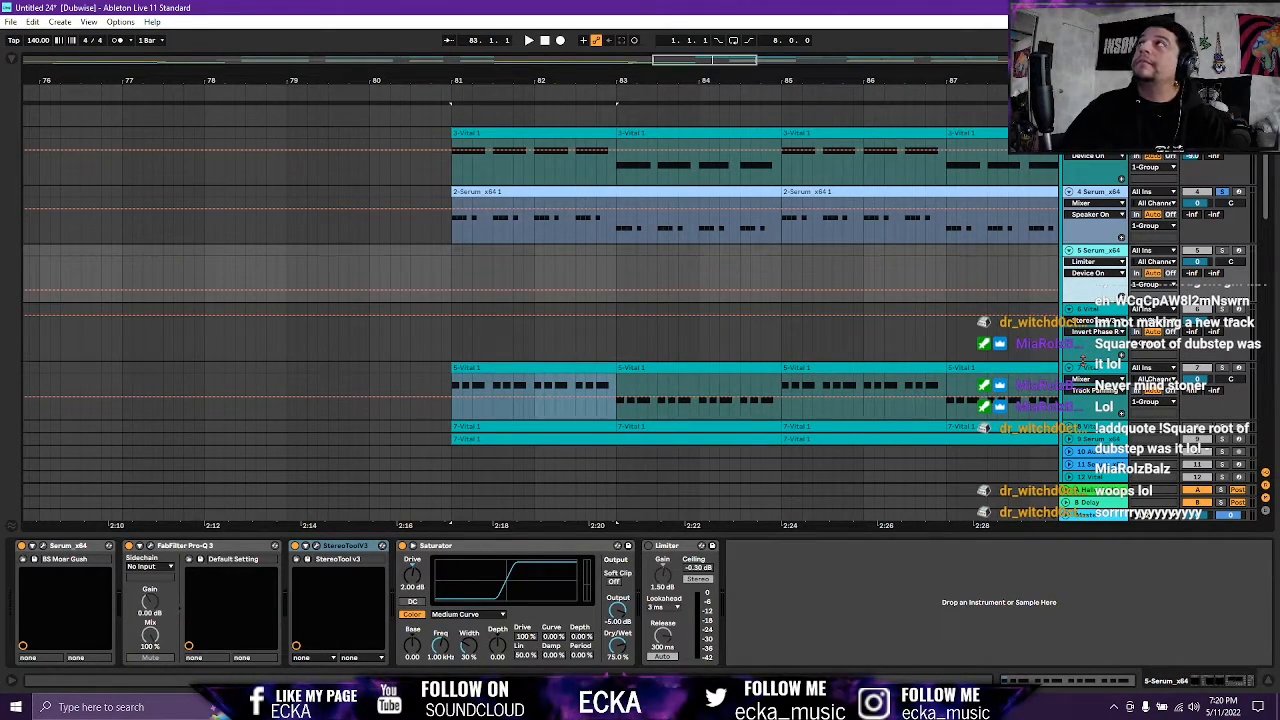
pyautogui.click(1099, 312)
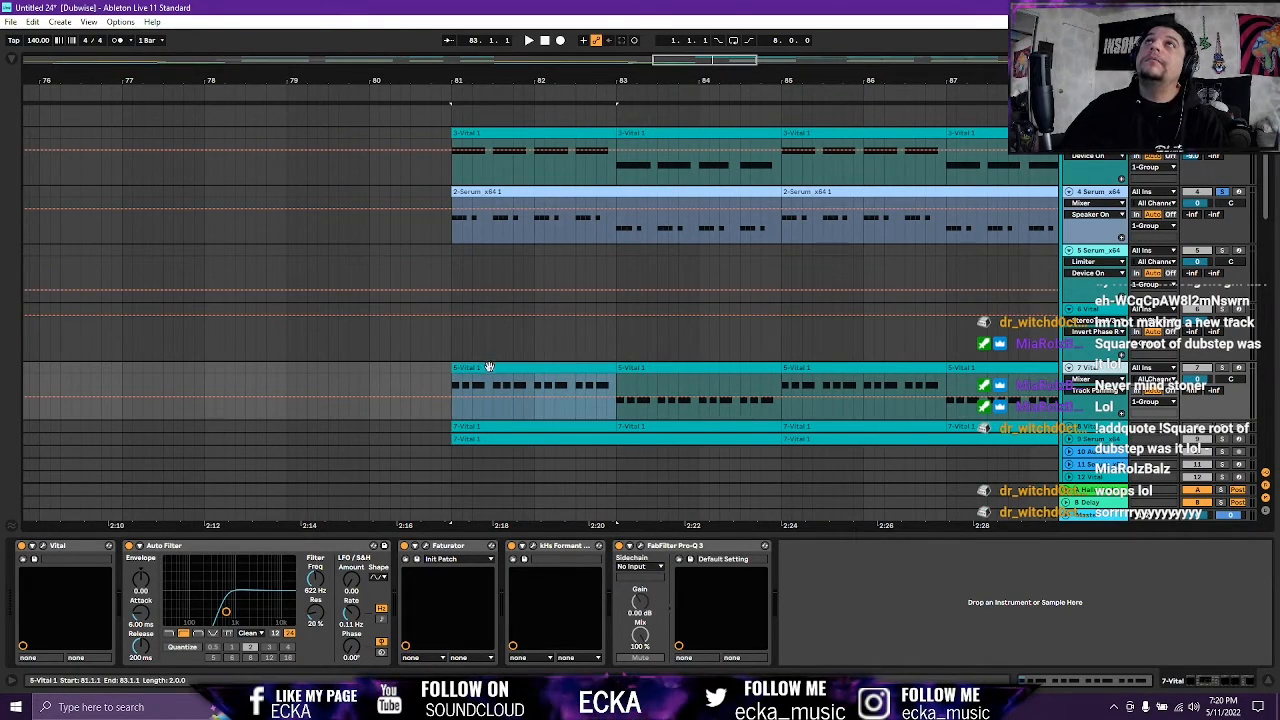
pyautogui.press('space')
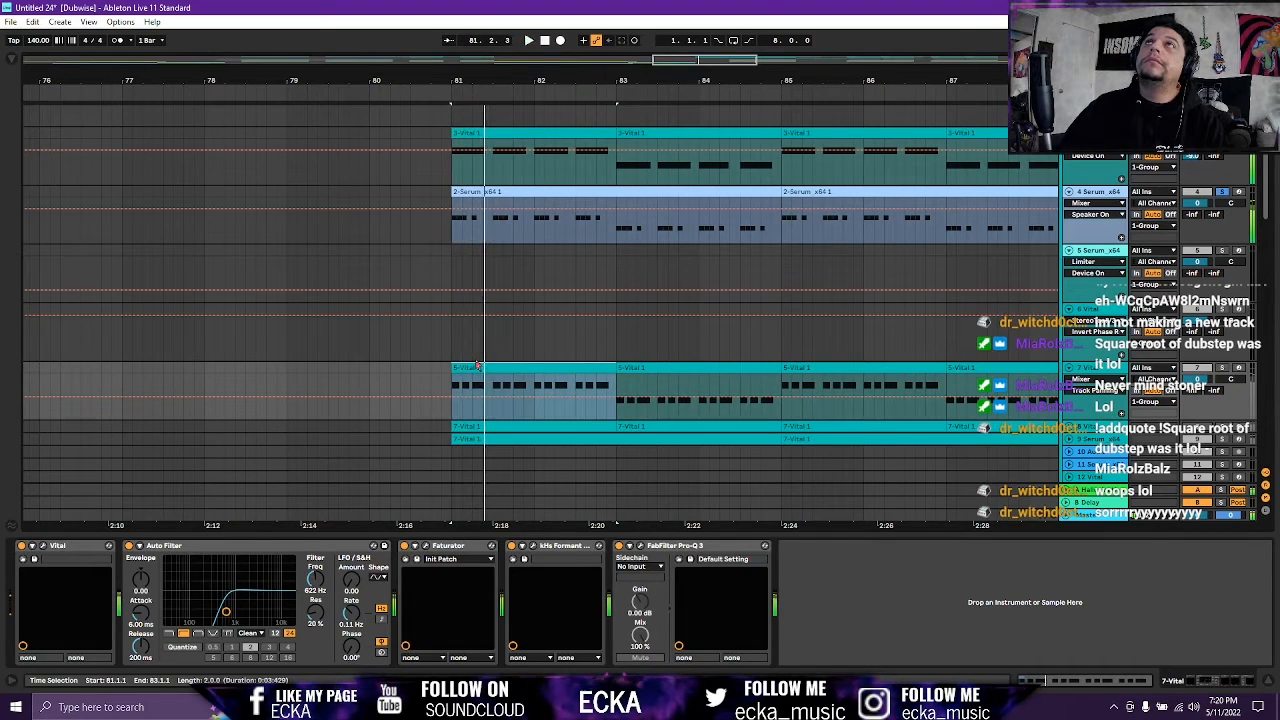
pyautogui.press('super')
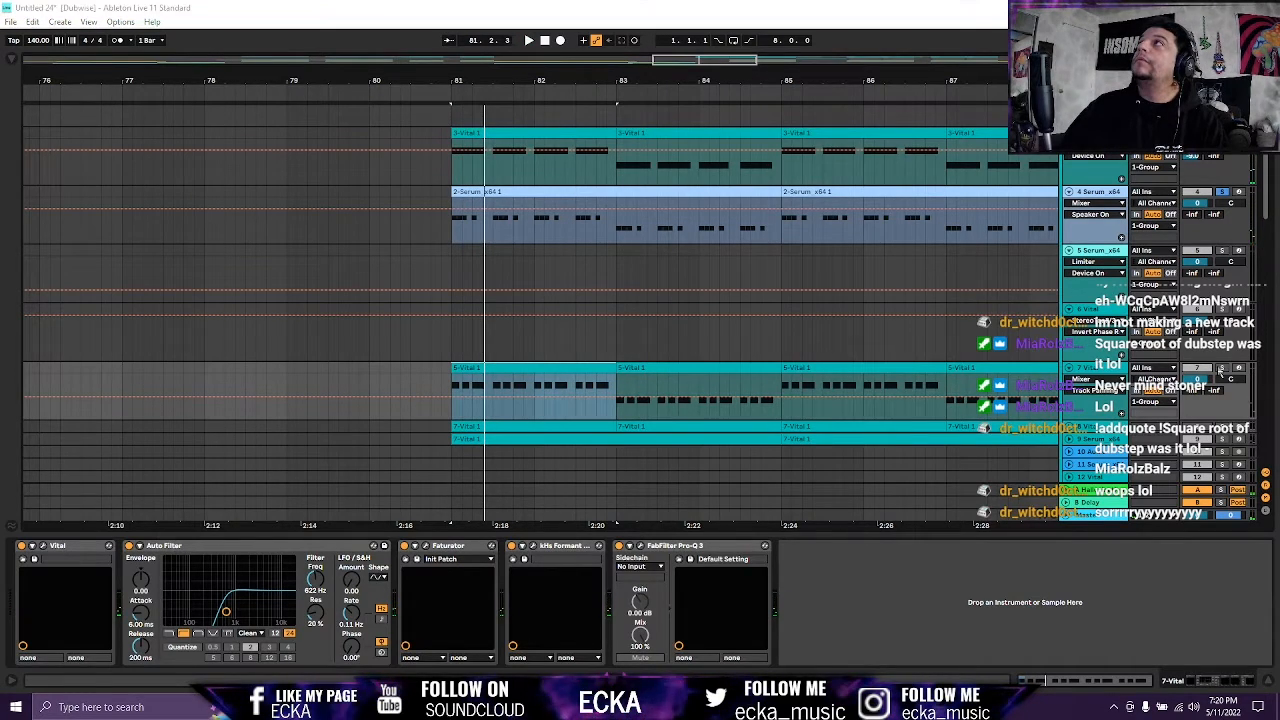
pyautogui.keyDown('ctrl'); pyautogui.click(1220, 371); pyautogui.keyUp('ctrl')
pyautogui.press('space')
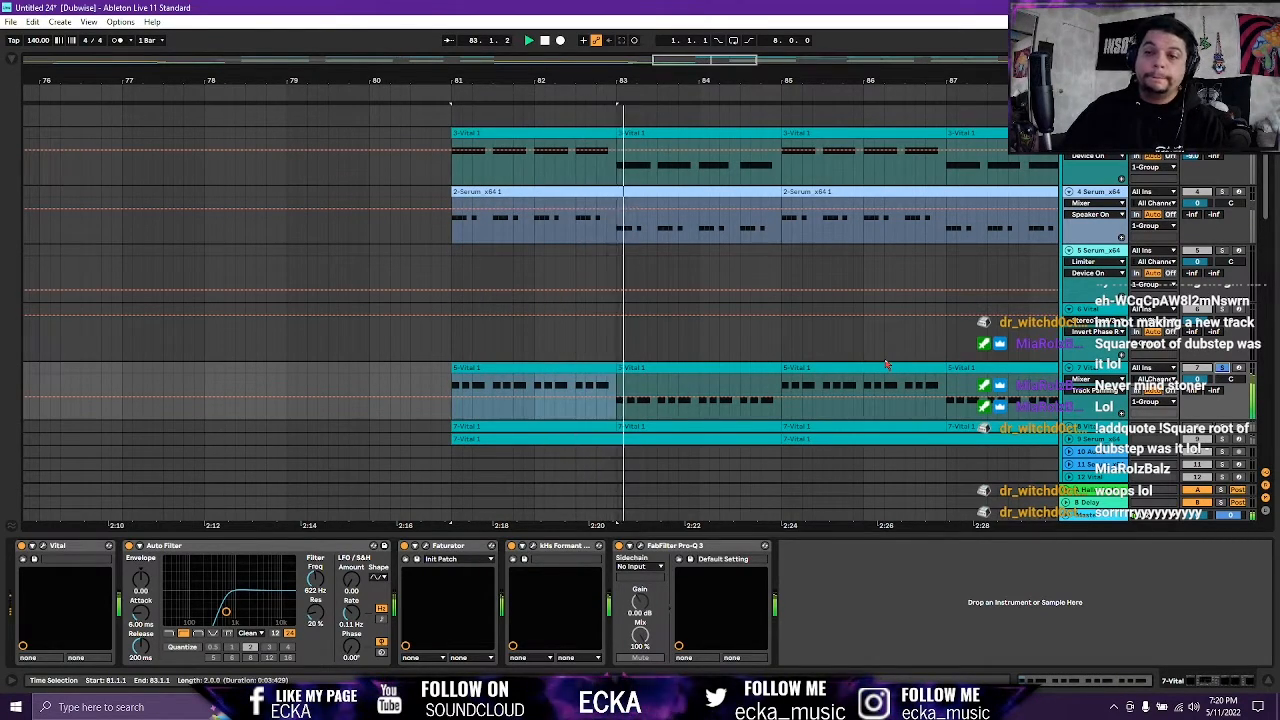
# Add the 3 Vital track to the solo so that it sounds together with 7 Vital.
pyautogui.scroll(1, 1125, 240)
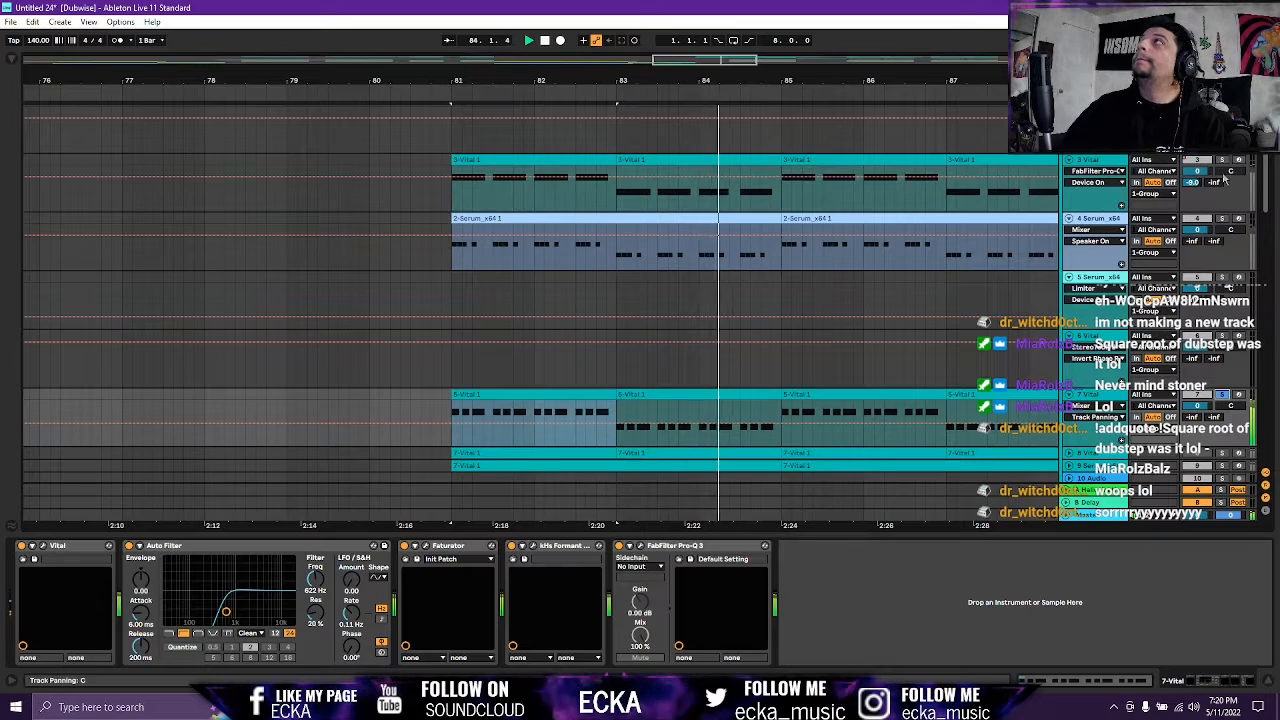
pyautogui.click(1230, 171)
pyautogui.click(1221, 160)
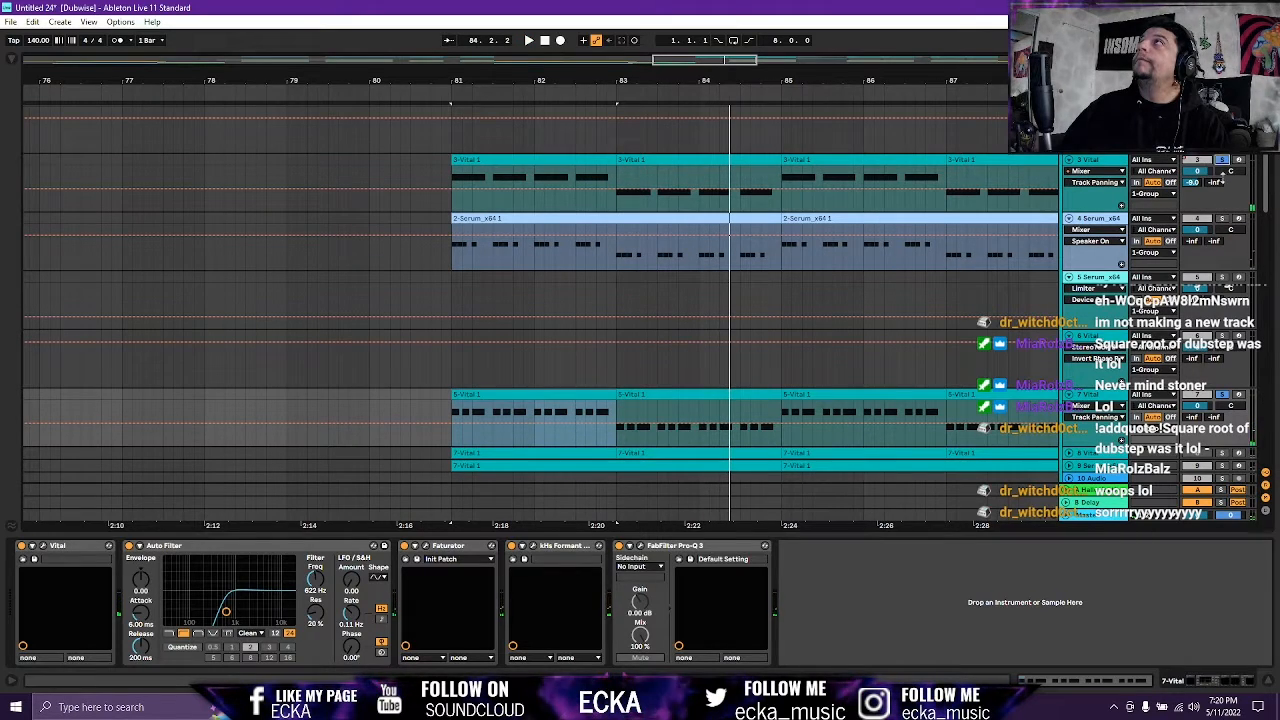
# Add the 4 Serum_x64 track to the solo and play it together with 3 Vital and 7 Vital.
pyautogui.click(1221, 219)
pyautogui.press('space')
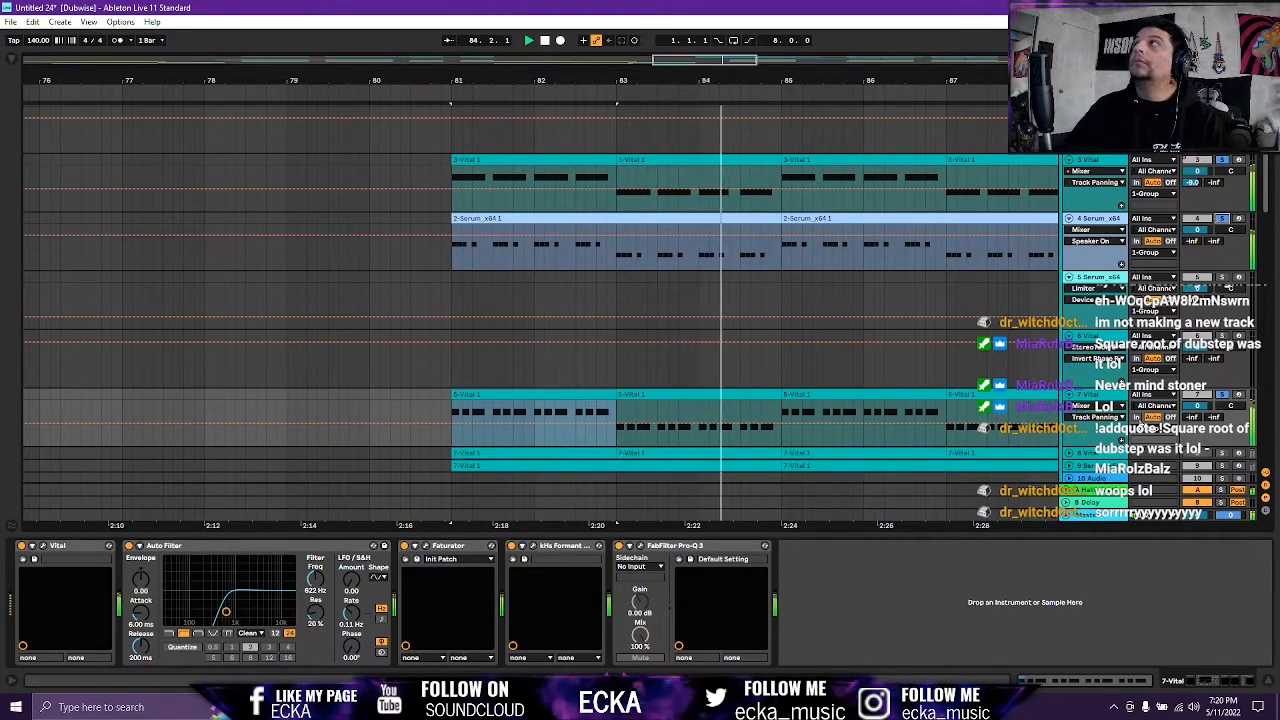
# Unfold and select the 9 Serum_x64 track, then open its Serum synth with the wookwubs patch in a clear spot over the arrangement.
pyautogui.scroll(-1, 640, 300)
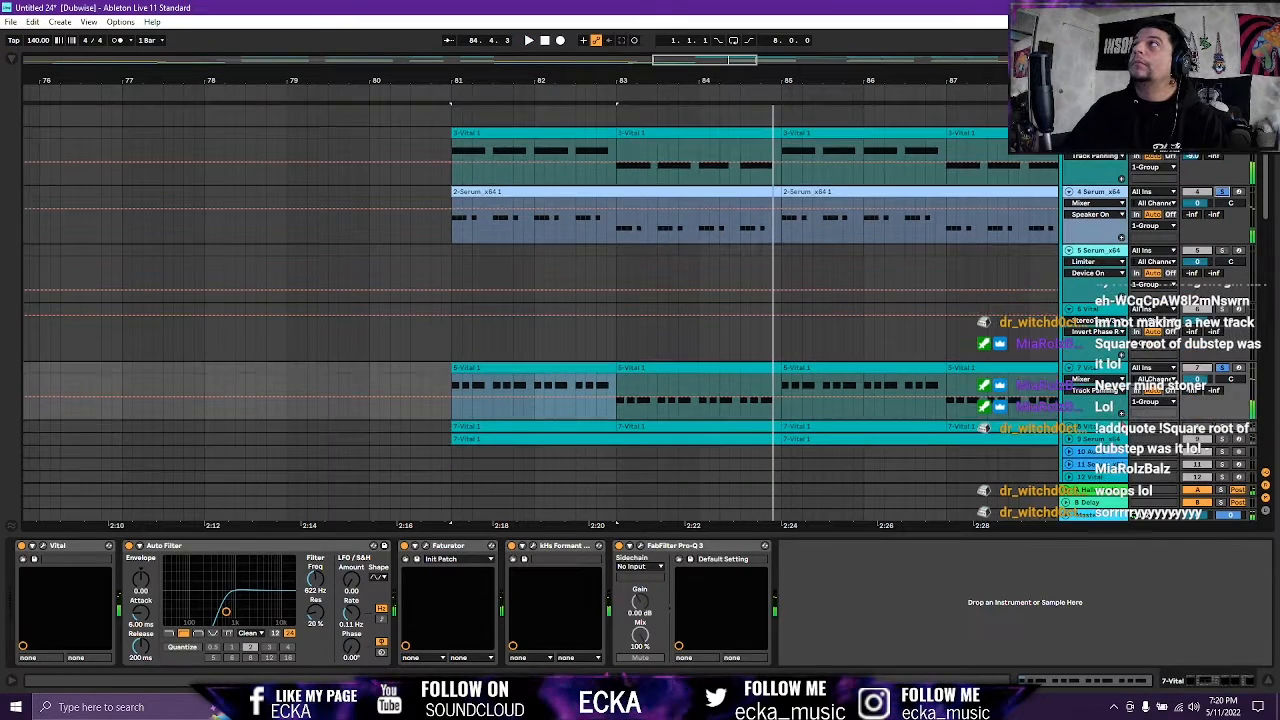
pyautogui.scroll(-1, 1068, 414)
pyautogui.click(1068, 412)
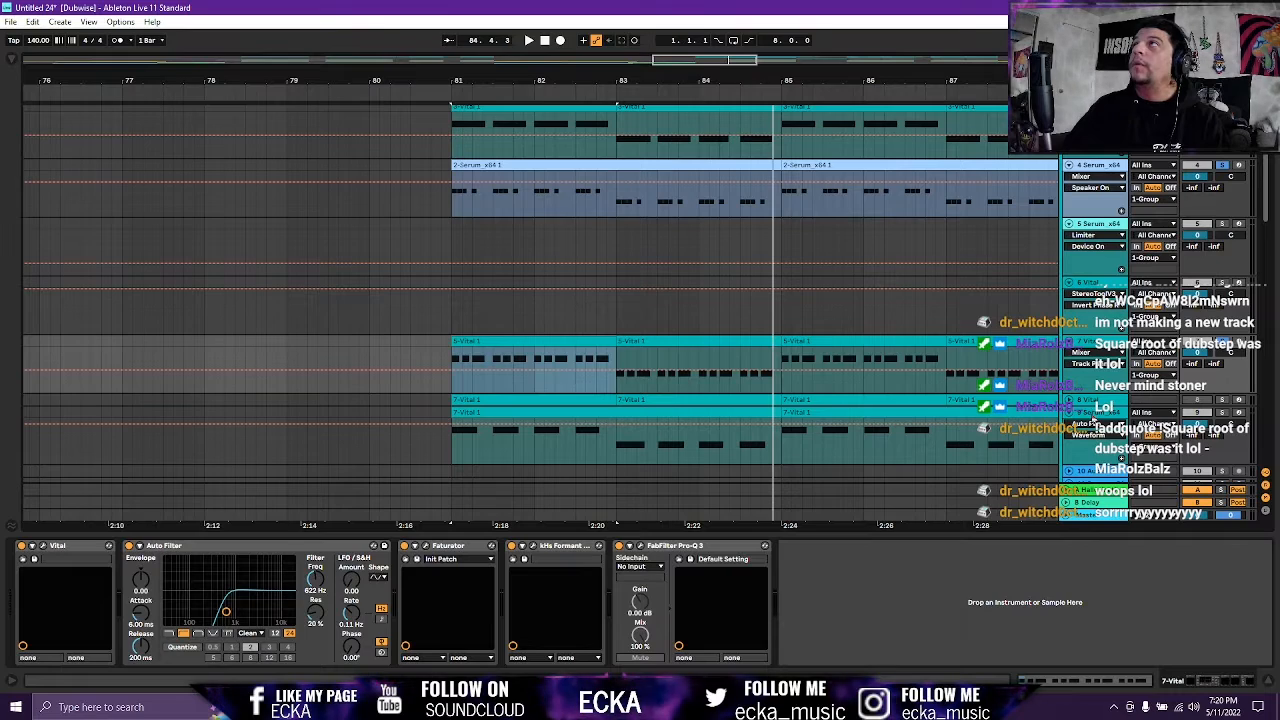
pyautogui.click(1080, 414)
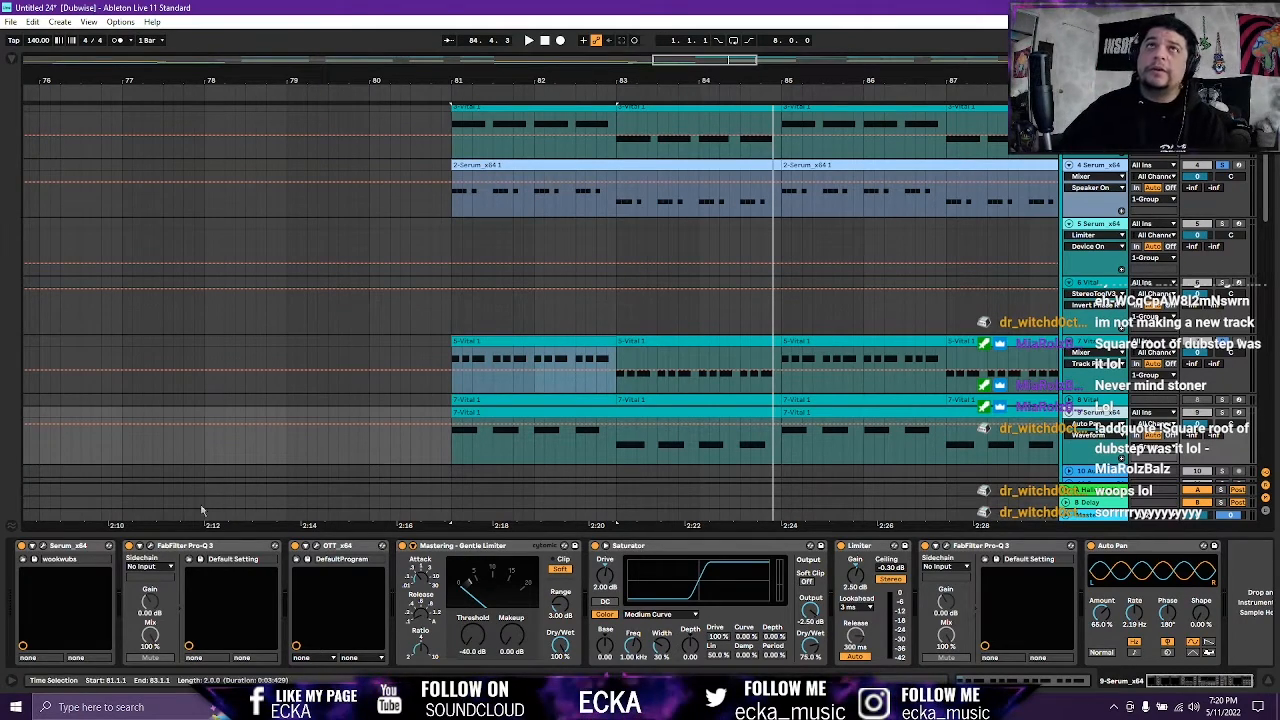
pyautogui.click(73, 549)
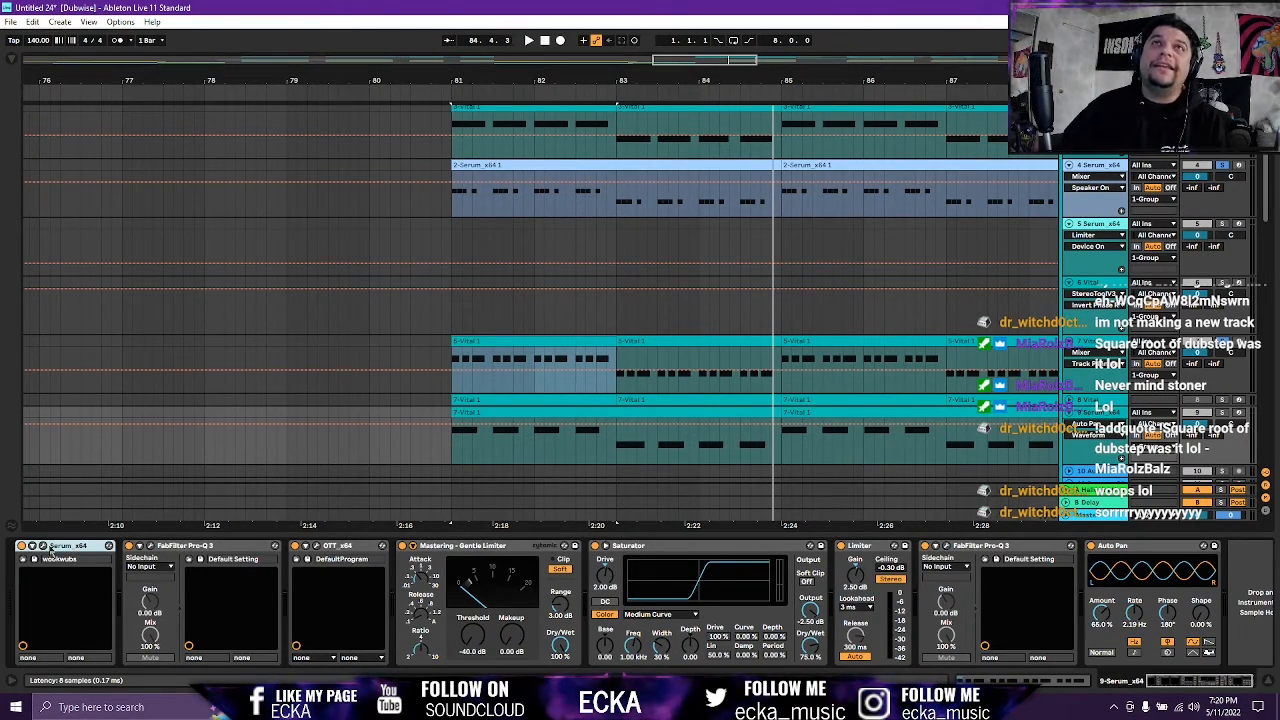
pyautogui.click(45, 548)
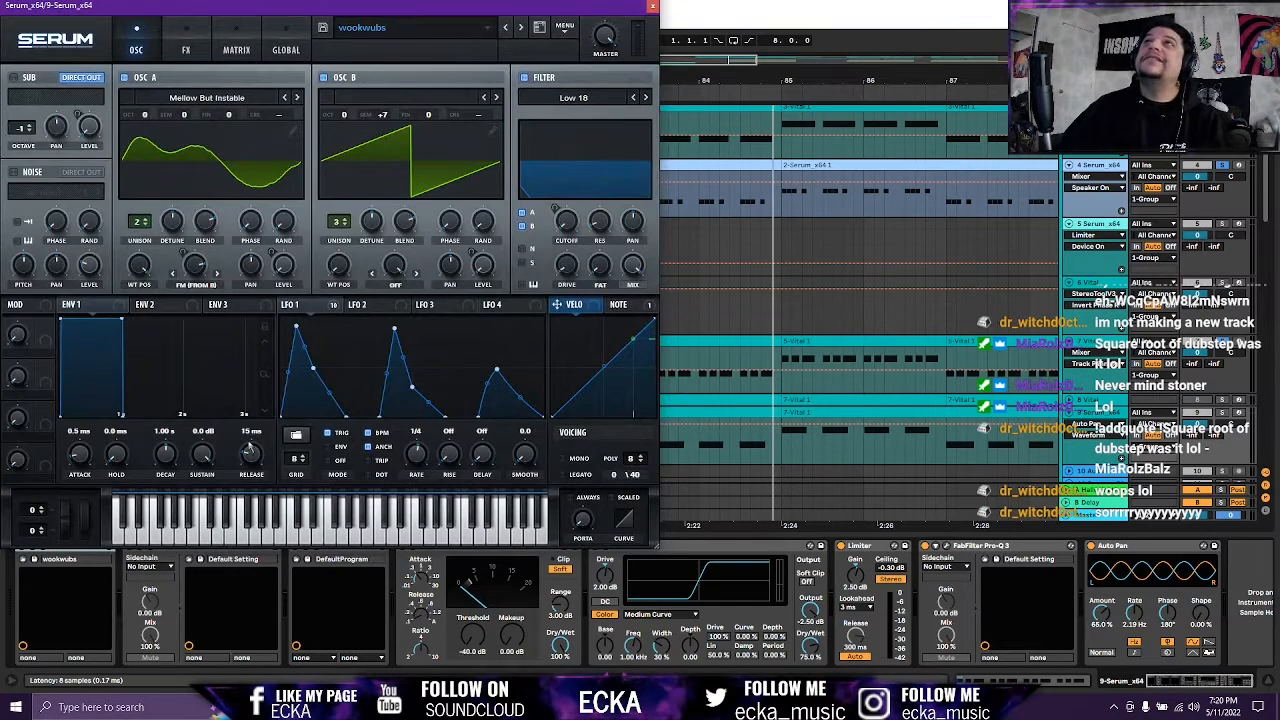
pyautogui.moveTo(330, 8); pyautogui.dragTo(530, 83)
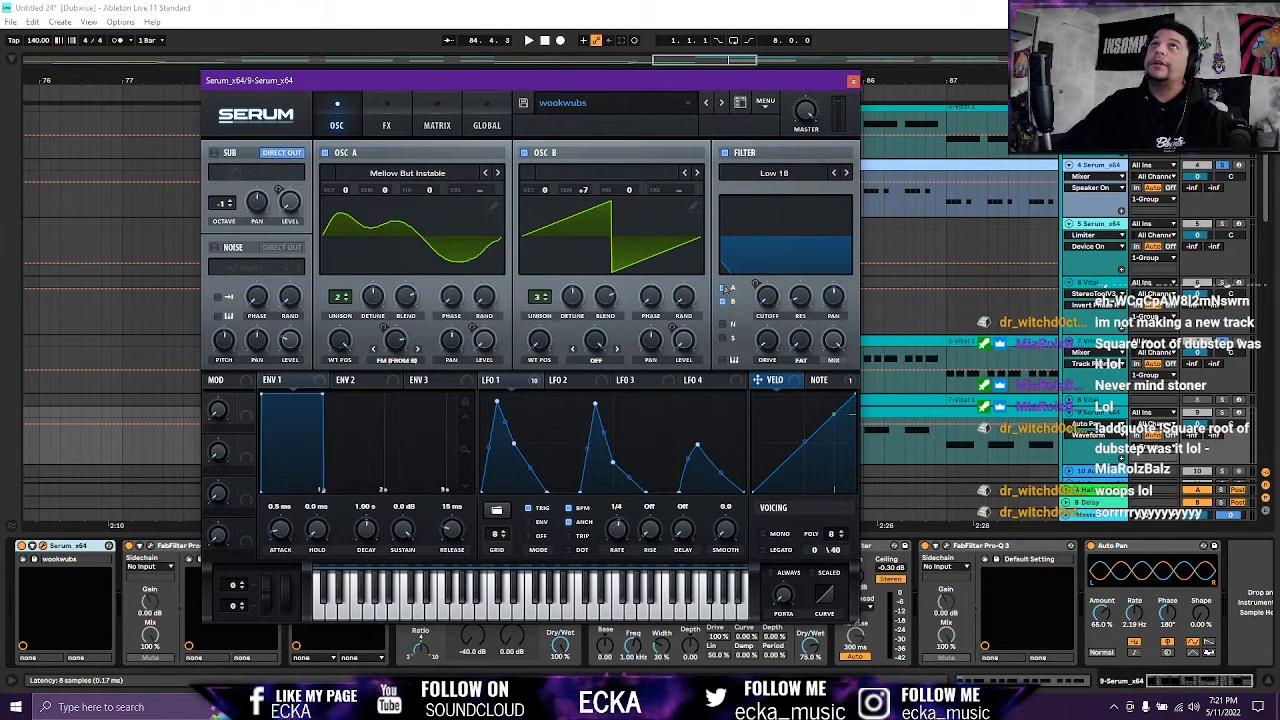
# Examine which oscillator and filter controls LFO 1 modulates in the wookwubs patch.
pyautogui.click(533, 381)
pyautogui.click(506, 388)
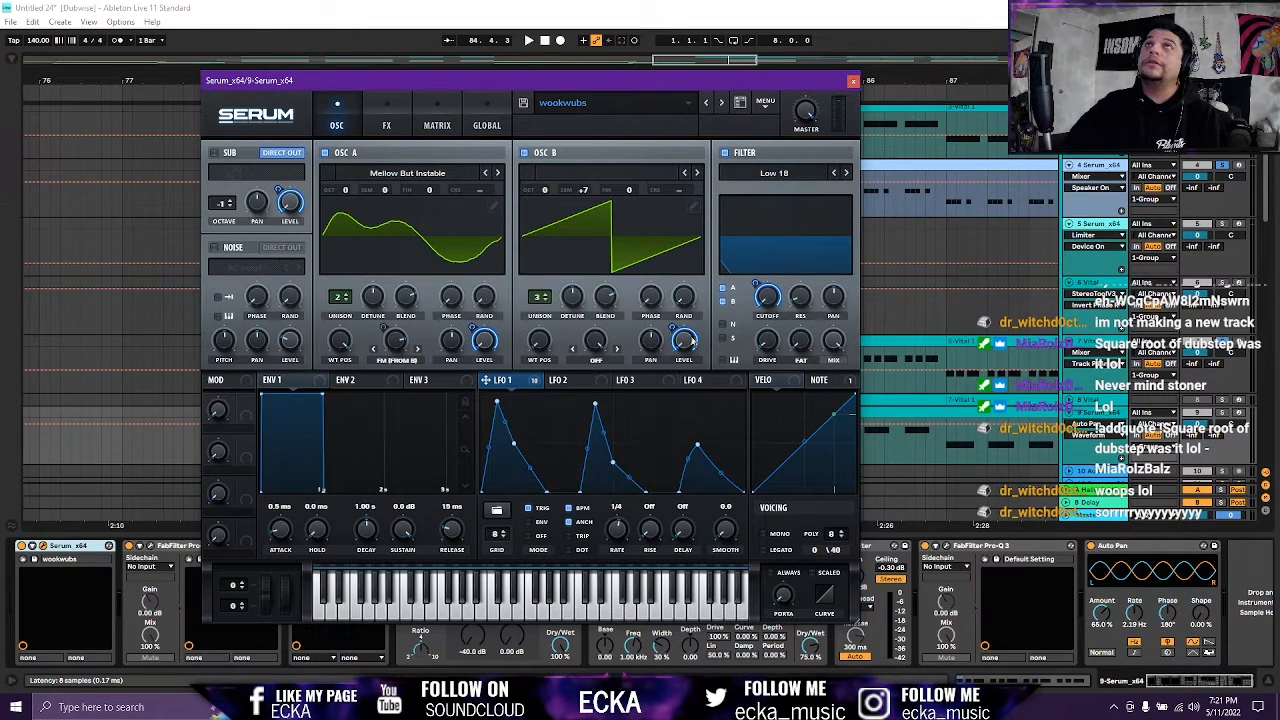
pyautogui.click(535, 386)
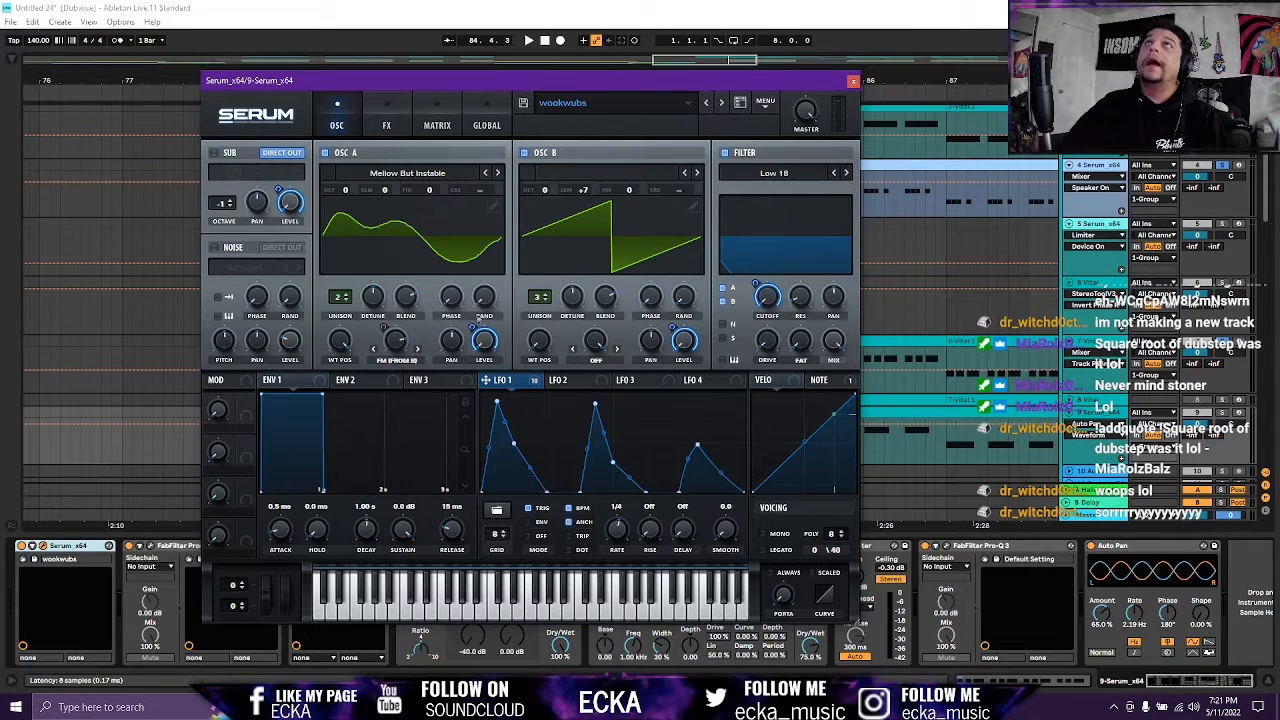
# Inspect the wookwubs patch's Distortion, Filter and EQ effects, and check the modulation source of the EQ's high-band gain.
pyautogui.click(389, 127)
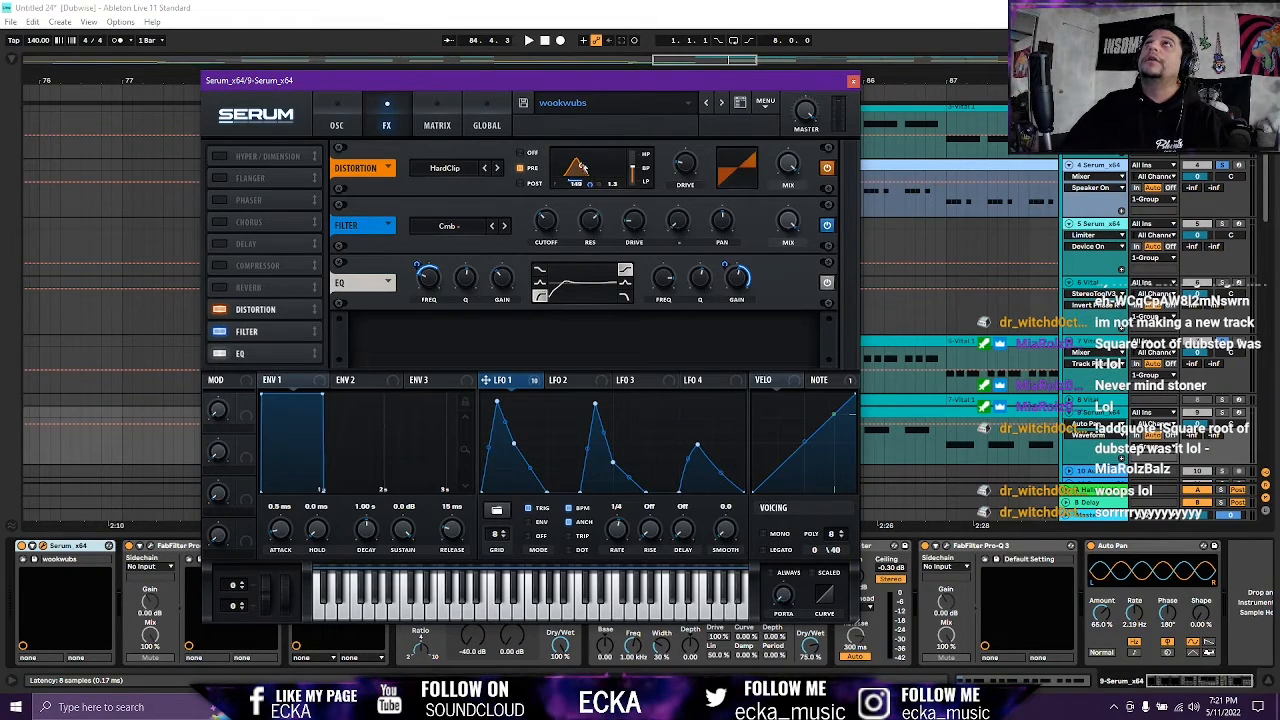
pyautogui.rightClick(588, 184)
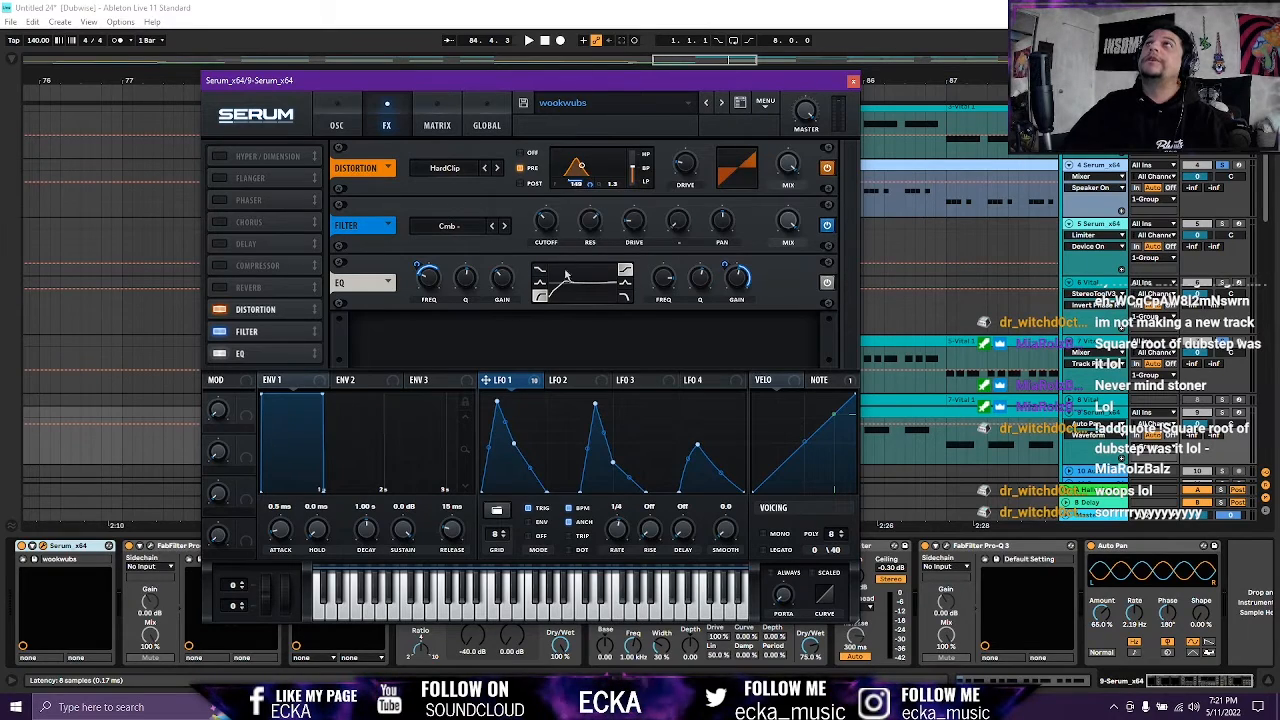
pyautogui.rightClick(741, 289)
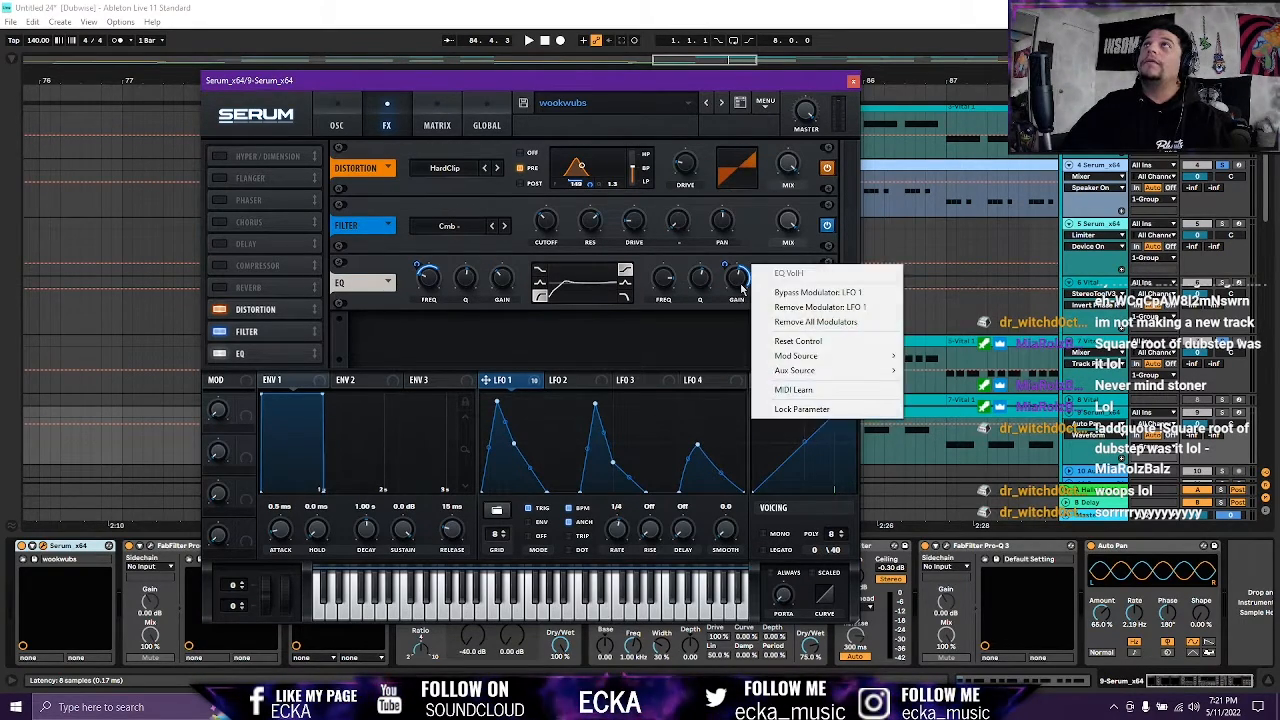
pyautogui.click(714, 335)
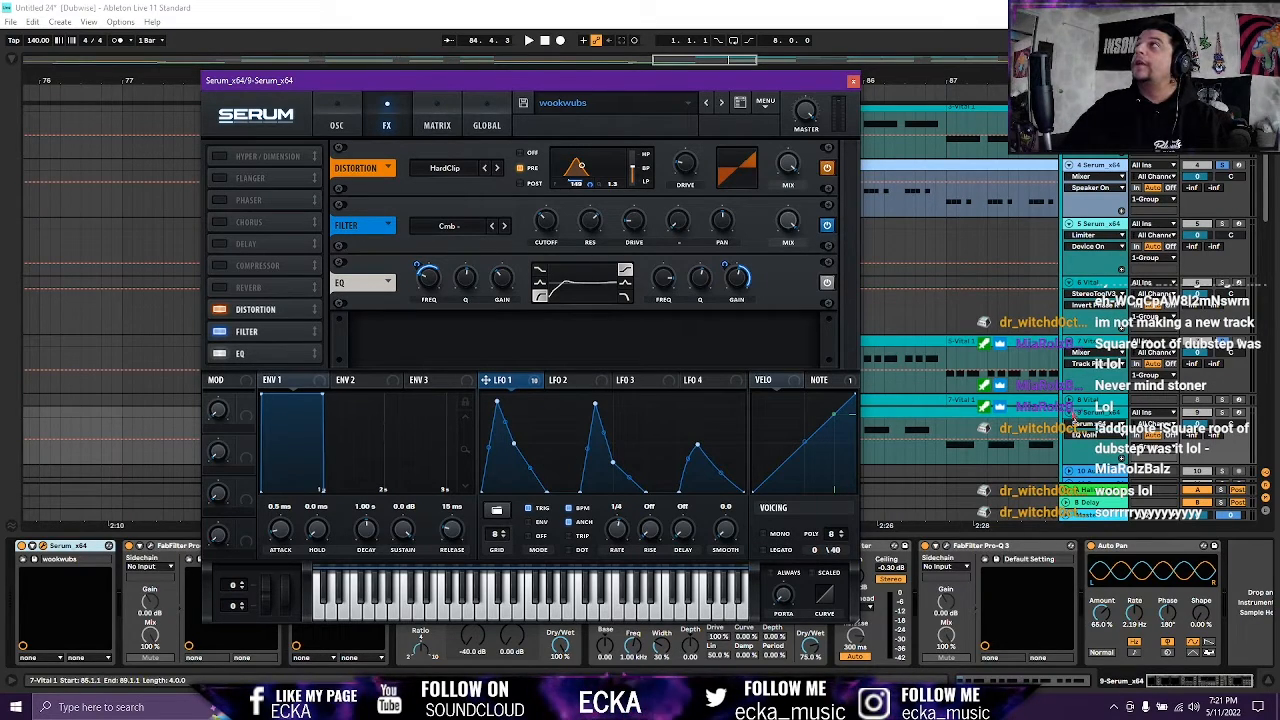
# Solo the 9 Serum_x64 track, play its part, and close the Serum plug-in window.
pyautogui.click(1222, 420)
pyautogui.press('space')
pyautogui.press('space')
pyautogui.click(1222, 415)
pyautogui.press('space')
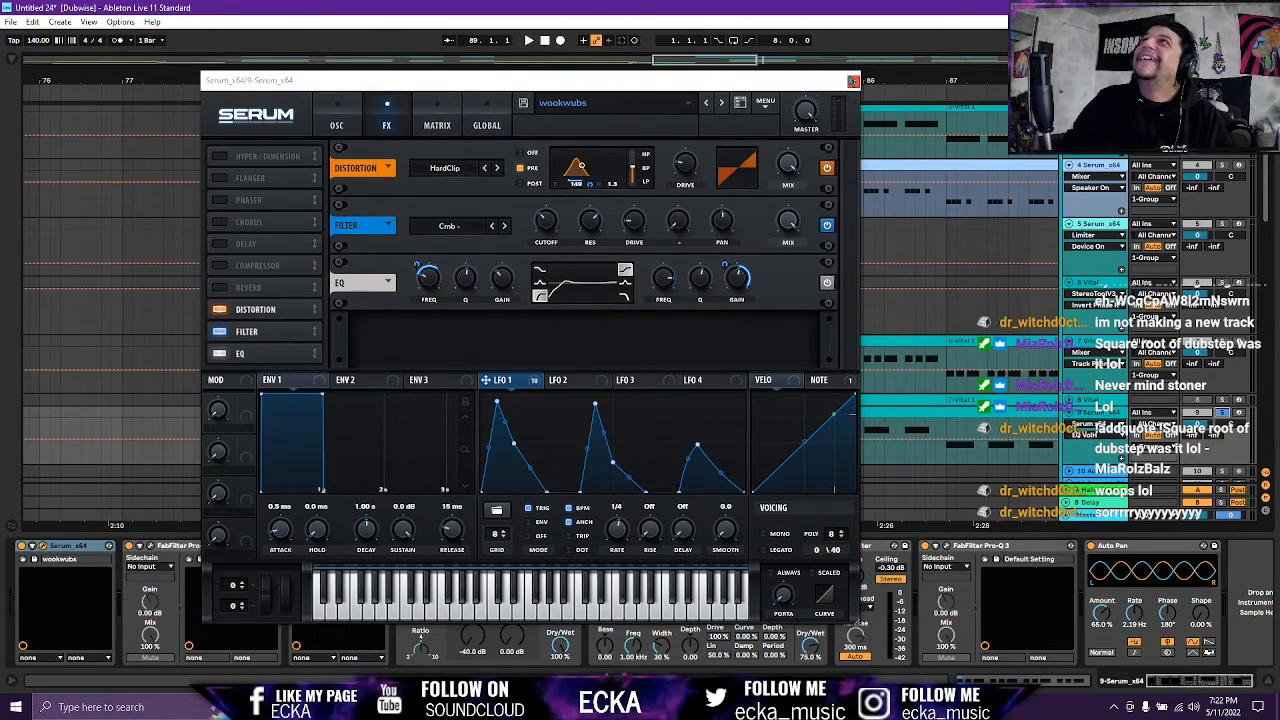
pyautogui.click(852, 80)
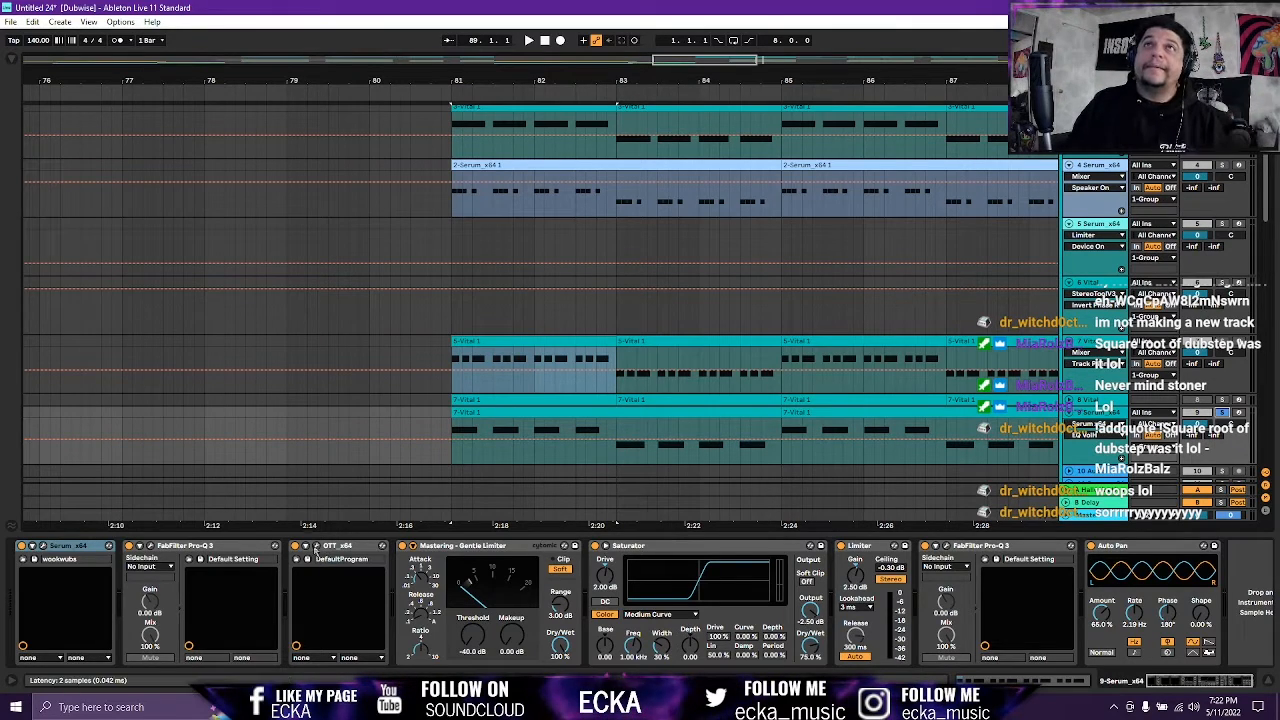
# Open the first FabFilter Pro-Q 3 on 9 Serum_x64 and examine its low cut and two boost bands, then play the part through it.
pyautogui.click(166, 548)
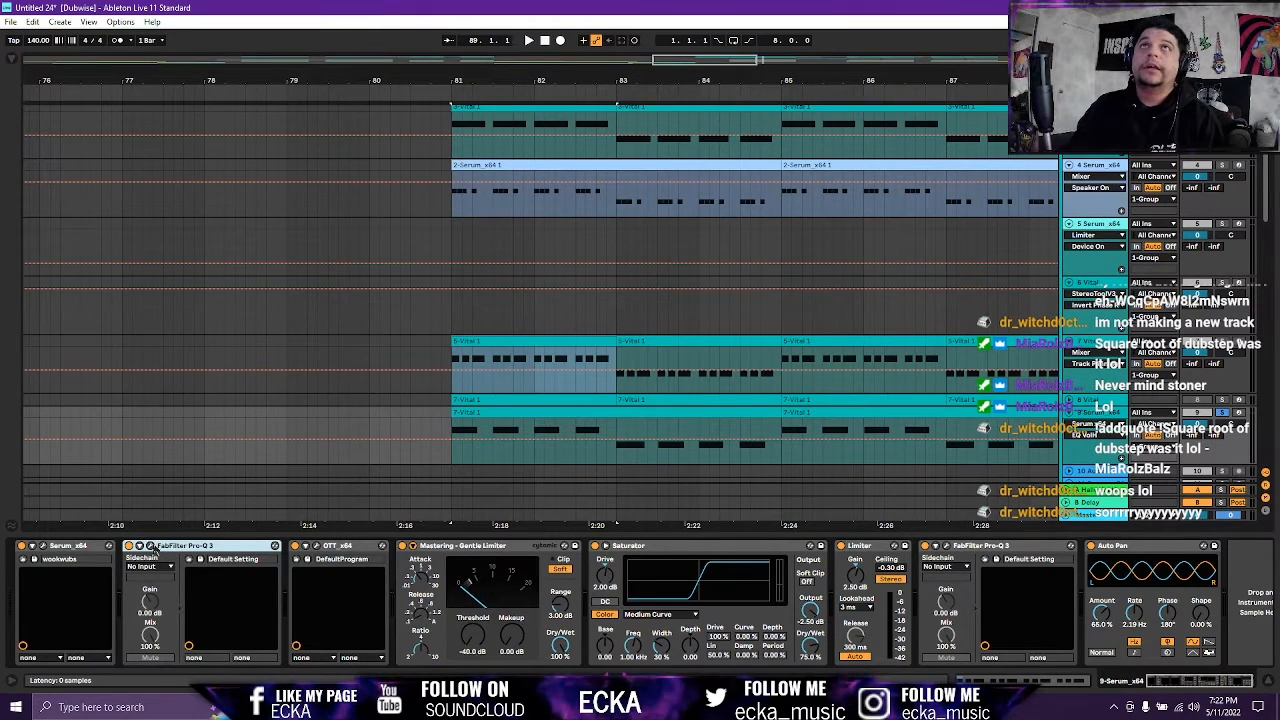
pyautogui.click(152, 548)
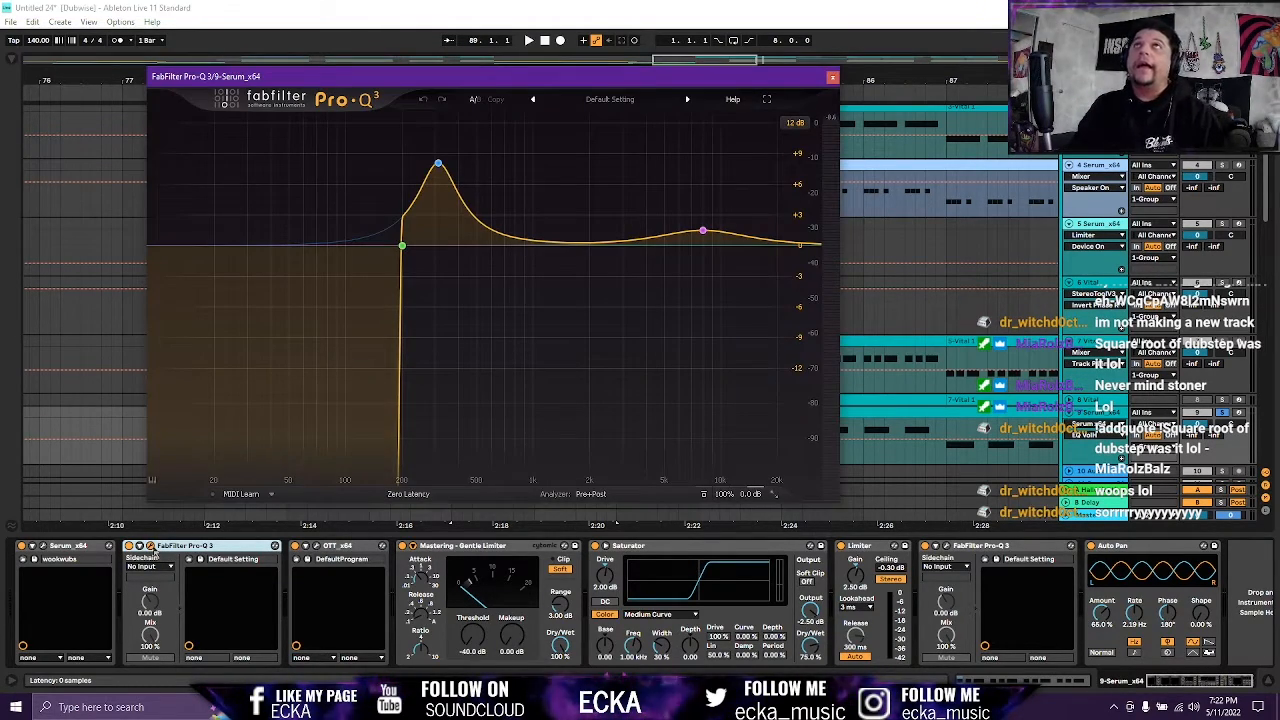
pyautogui.moveTo(403, 249)
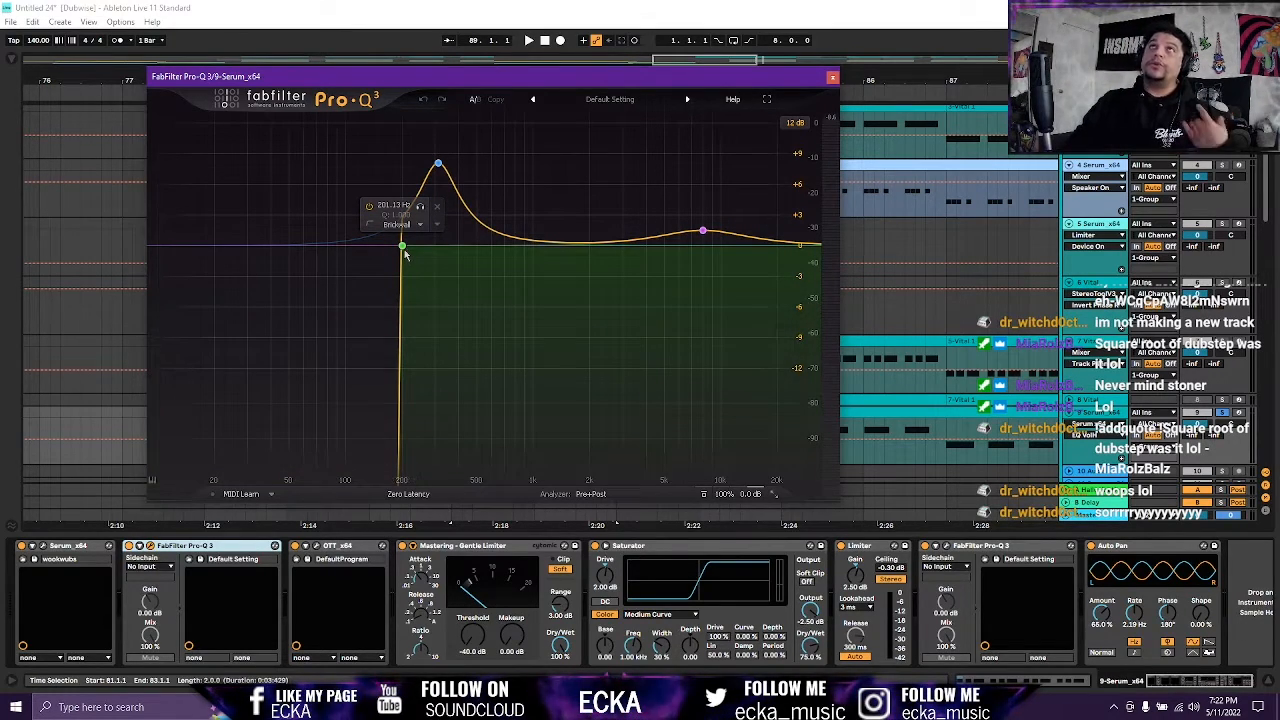
pyautogui.moveTo(441, 175)
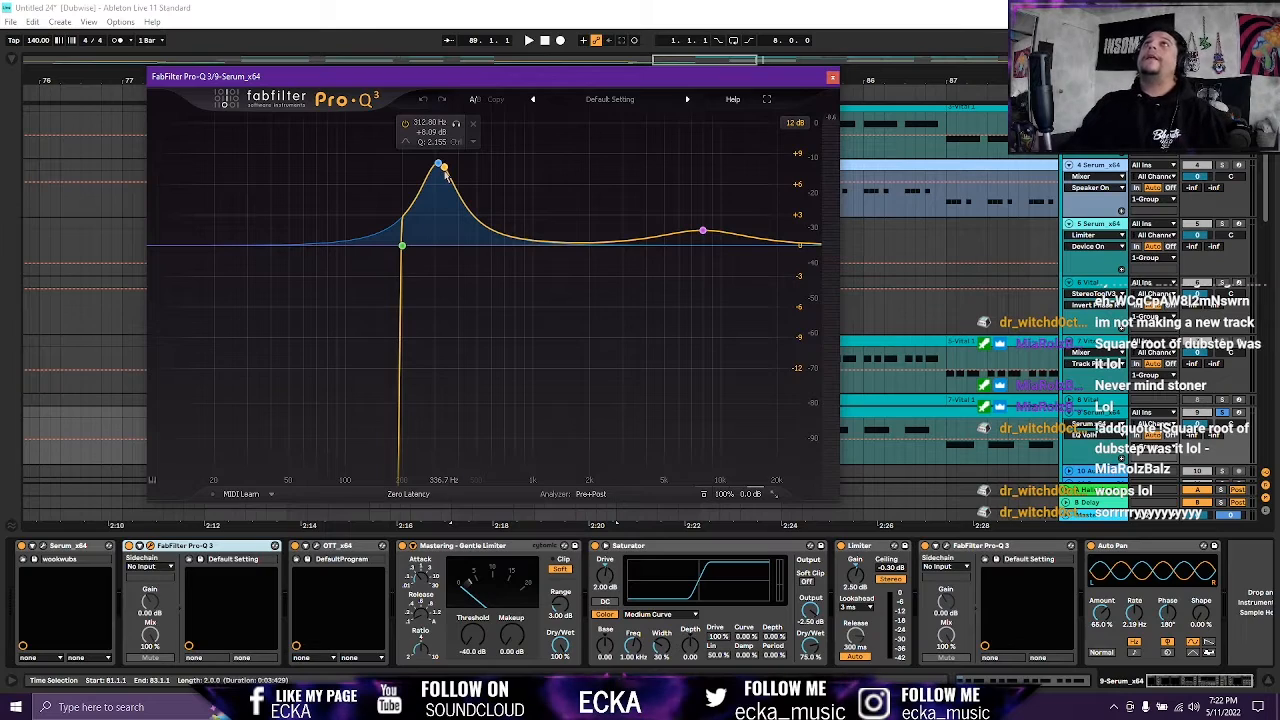
pyautogui.moveTo(703, 233)
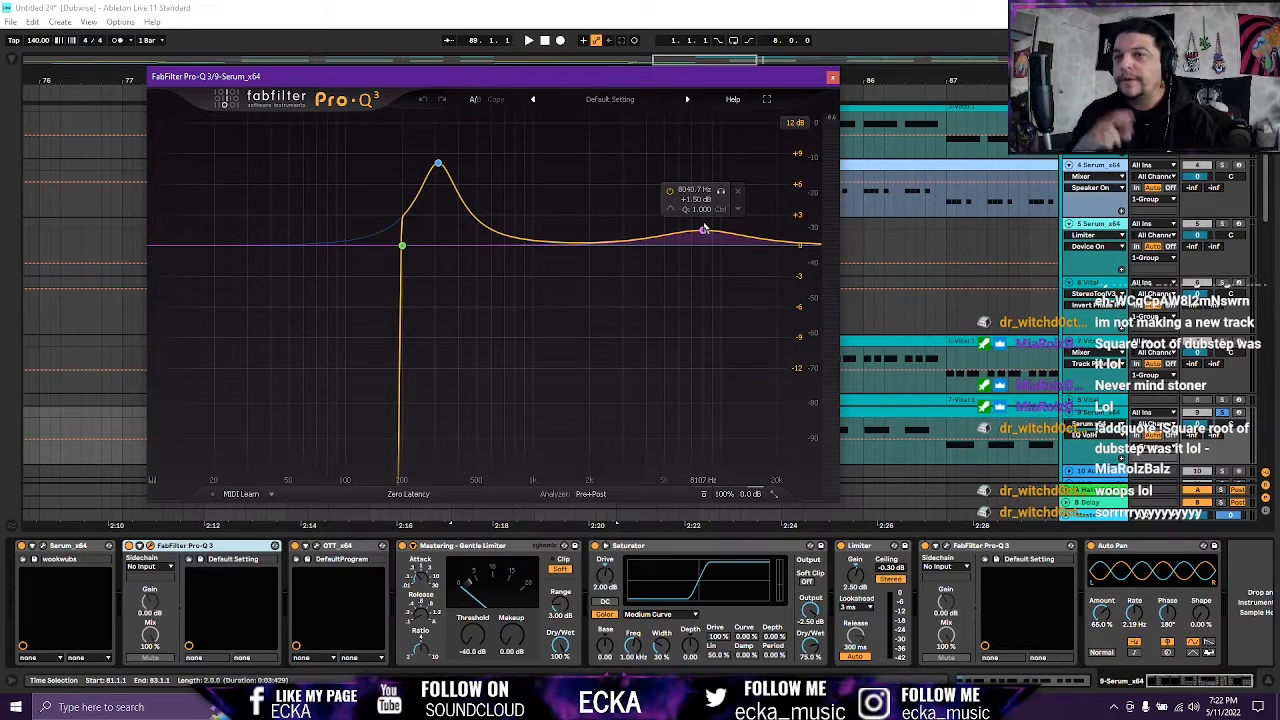
pyautogui.press('space')
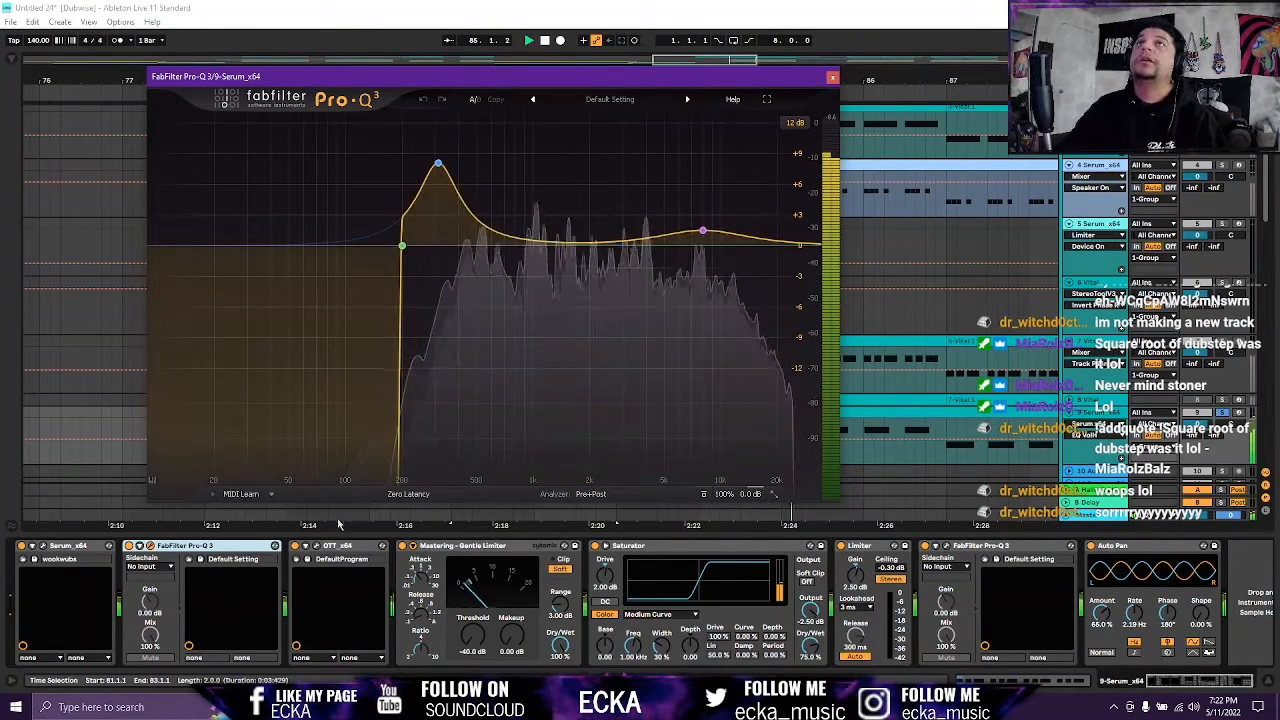
pyautogui.press('space')
# Replace the Pro-Q 3 window with the OTT compressor's, examine its settings during playback, and close it.
pyautogui.click(320, 546)
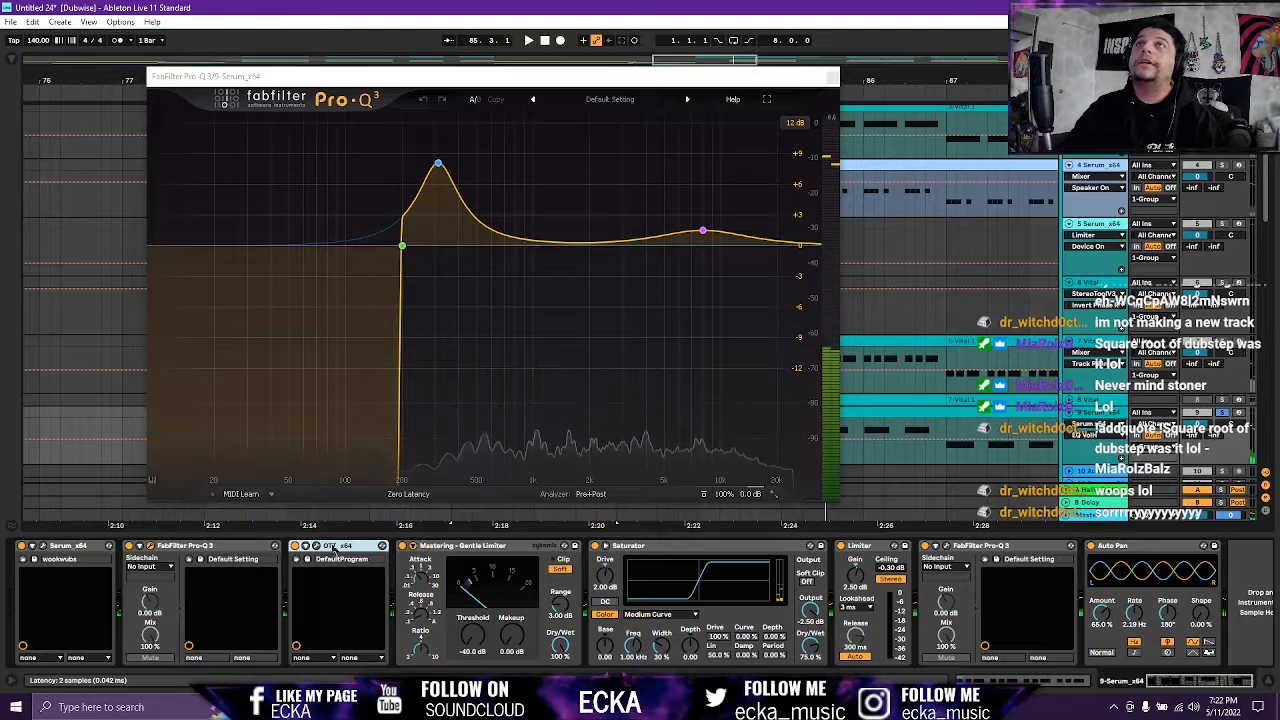
pyautogui.click(833, 78)
pyautogui.click(833, 78)
pyautogui.moveTo(252, 100); pyautogui.dragTo(451, 243)
pyautogui.press('space')
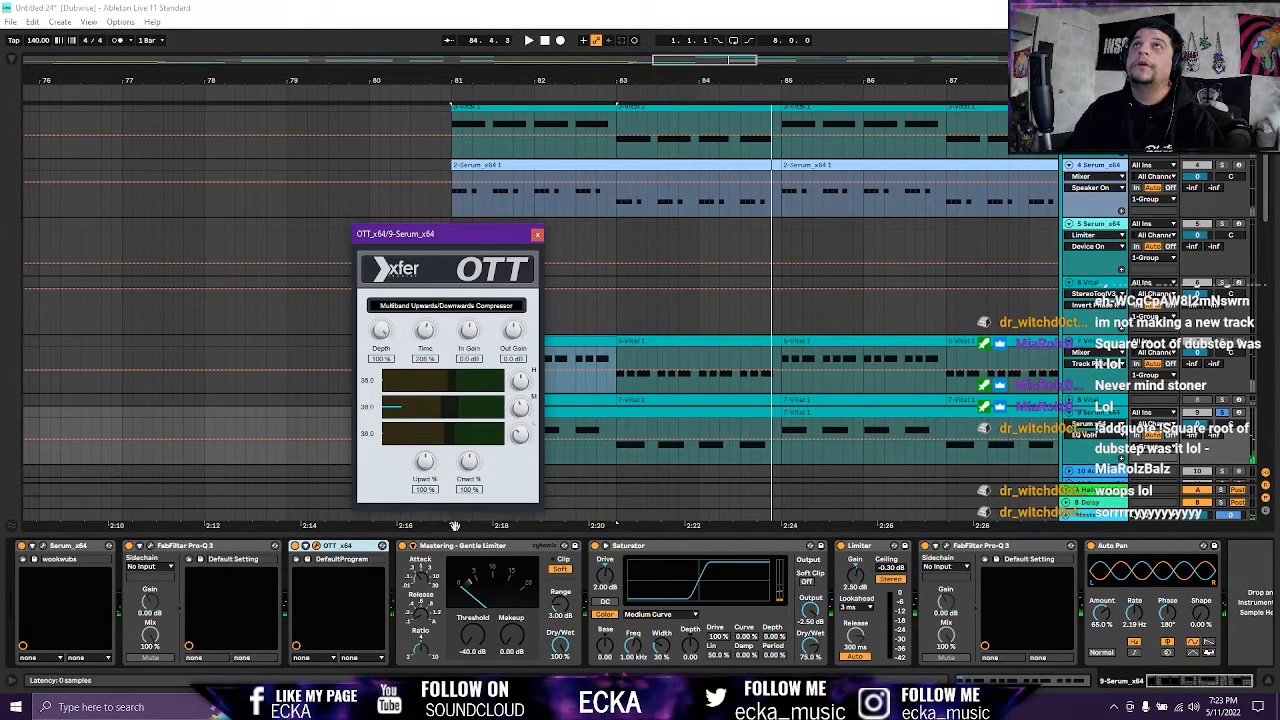
pyautogui.click(537, 234)
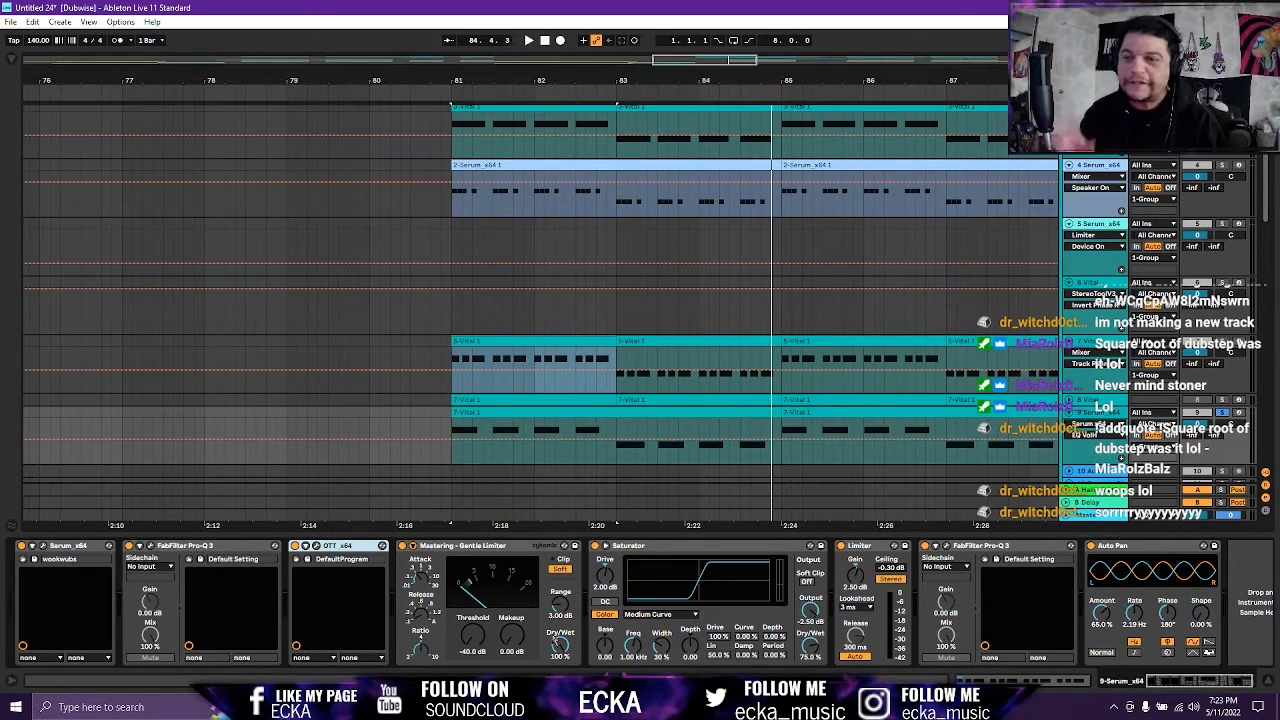
# Play 9 Serum_x64 again, examine the second FabFilter Pro-Q 3's low cut and mid boost during playback, and close its window.
pyautogui.press('space')
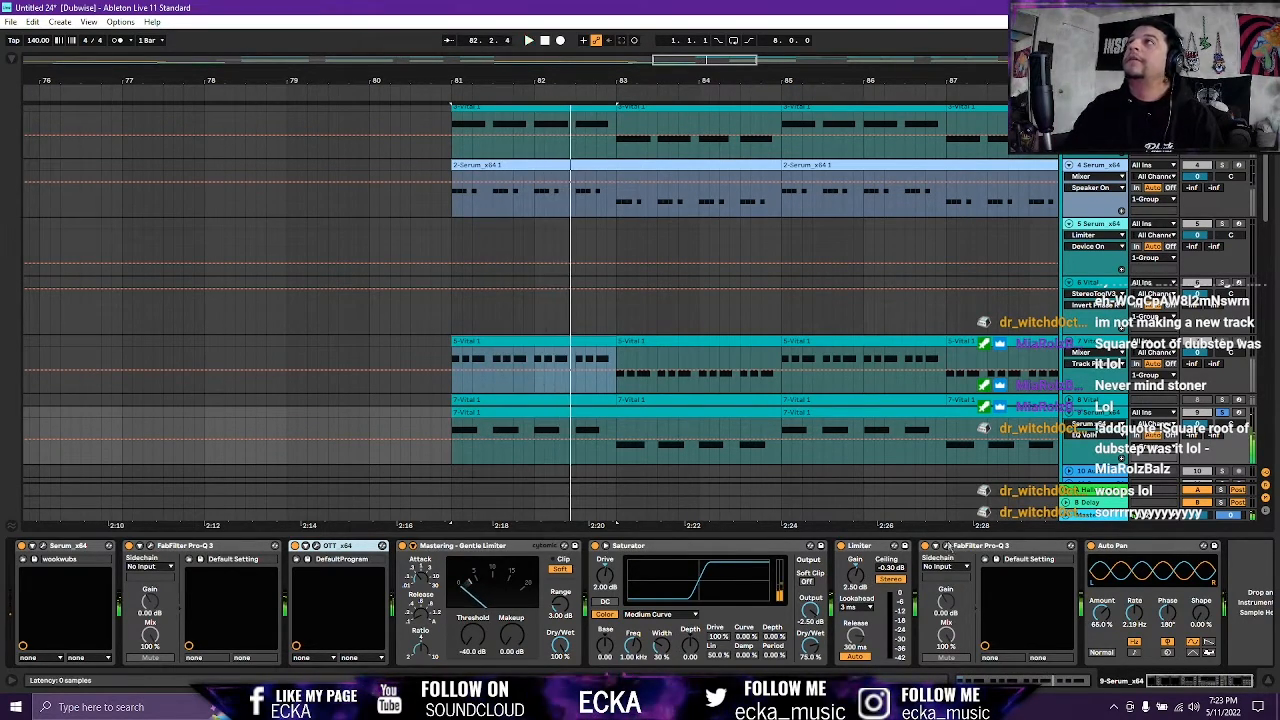
pyautogui.click(944, 547)
pyautogui.click(946, 548)
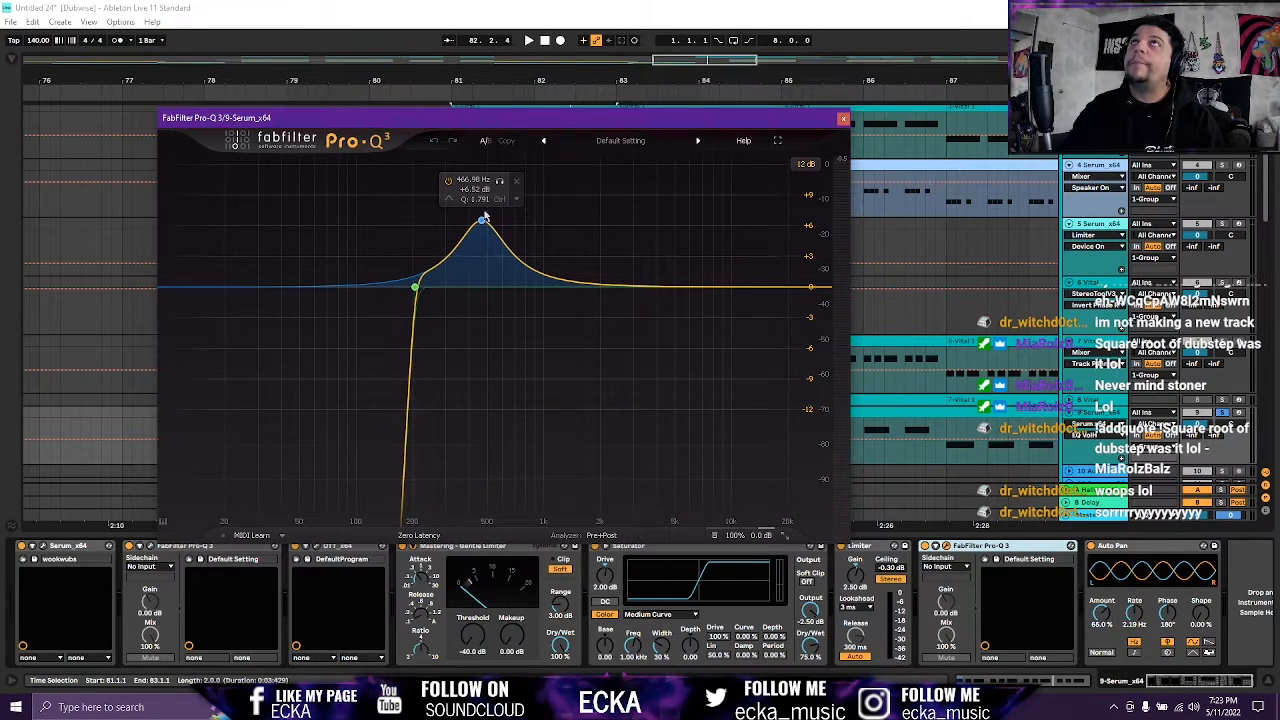
pyautogui.press('space')
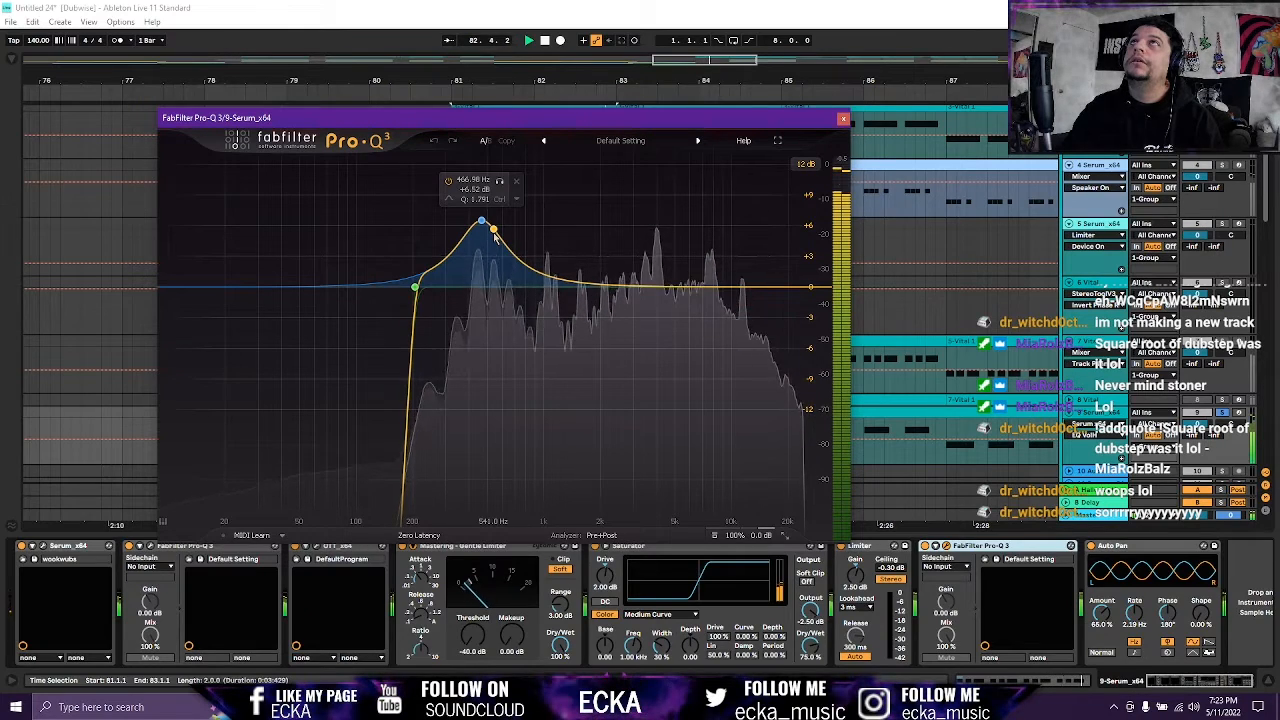
pyautogui.click(843, 120)
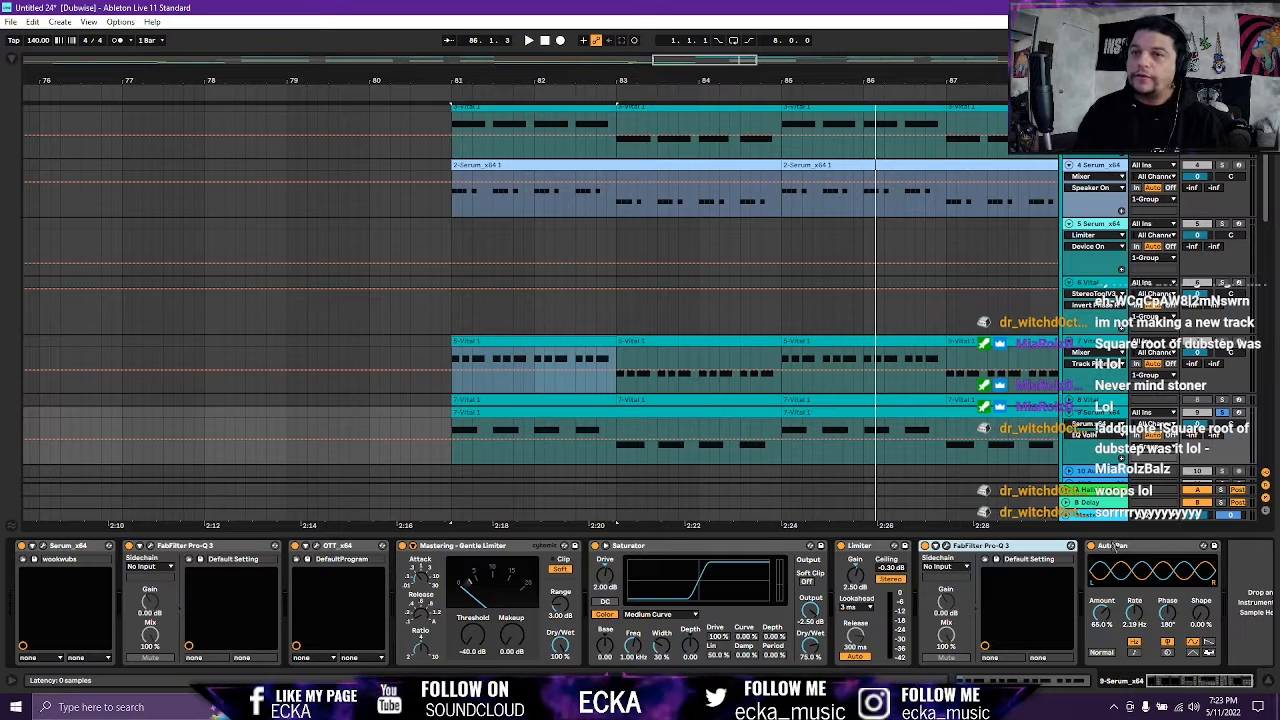
# Replay the 9 Serum_x64 part from bar 81 several times to hear the Auto Pan at the end of its chain.
pyautogui.press('space')
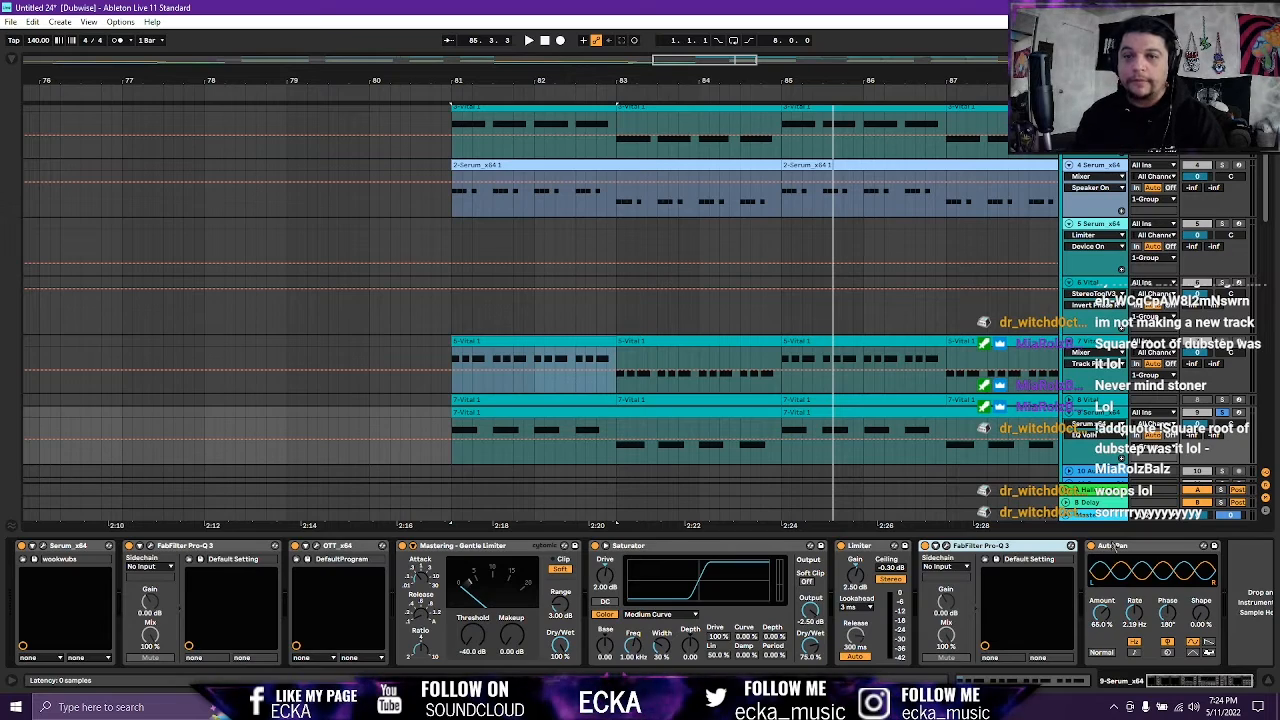
pyautogui.press('space')
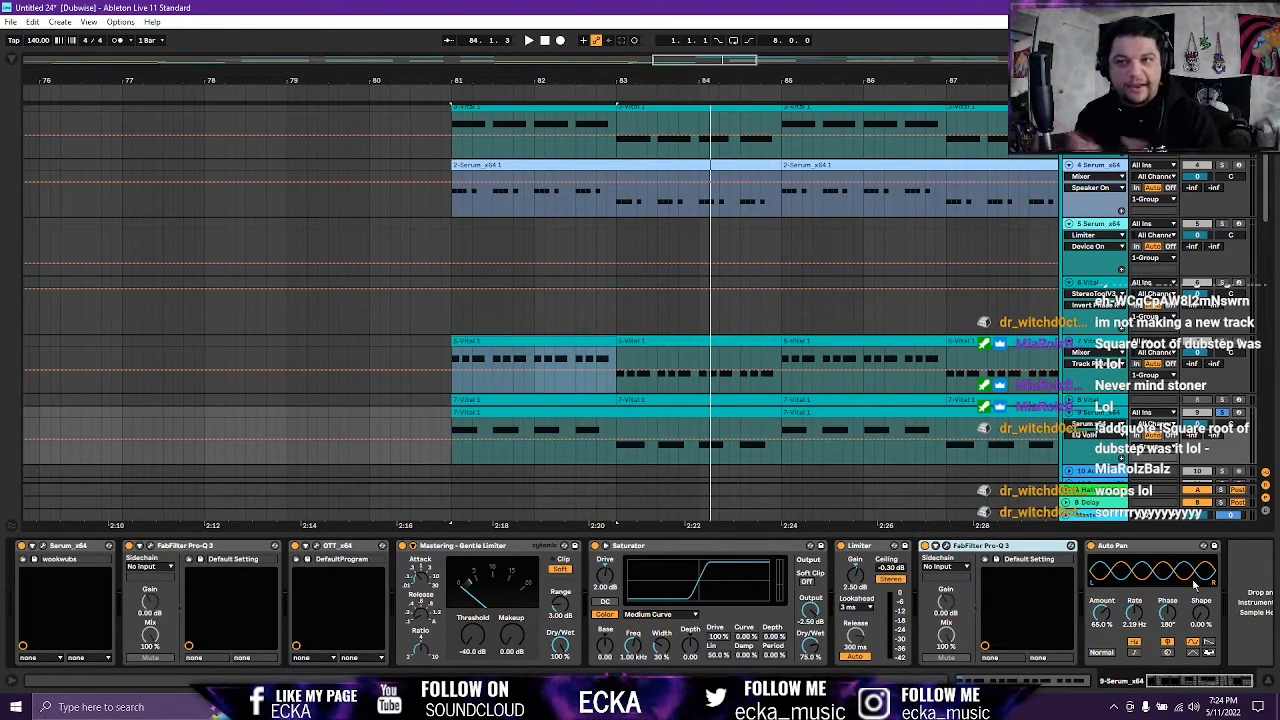
pyautogui.press('space')
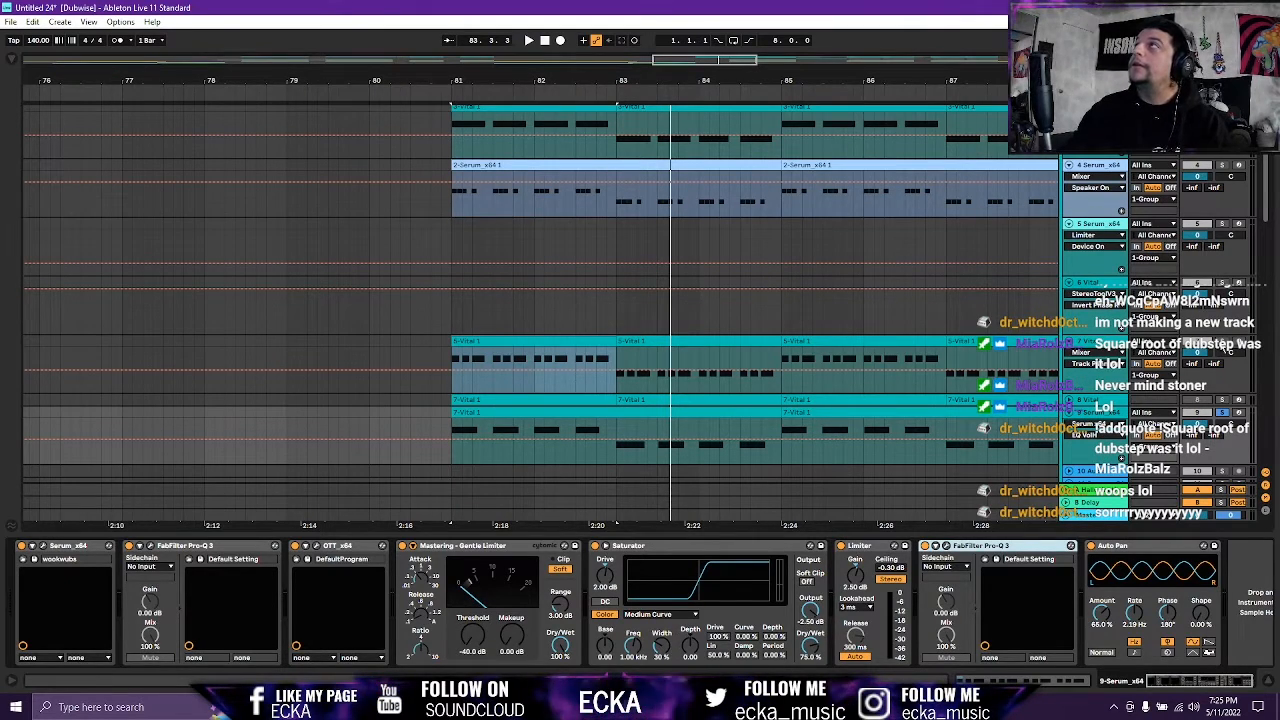
# Show the 7 Vital track's device chain and examine its Auto Filter high-pass while playing the part.
pyautogui.click(1100, 355)
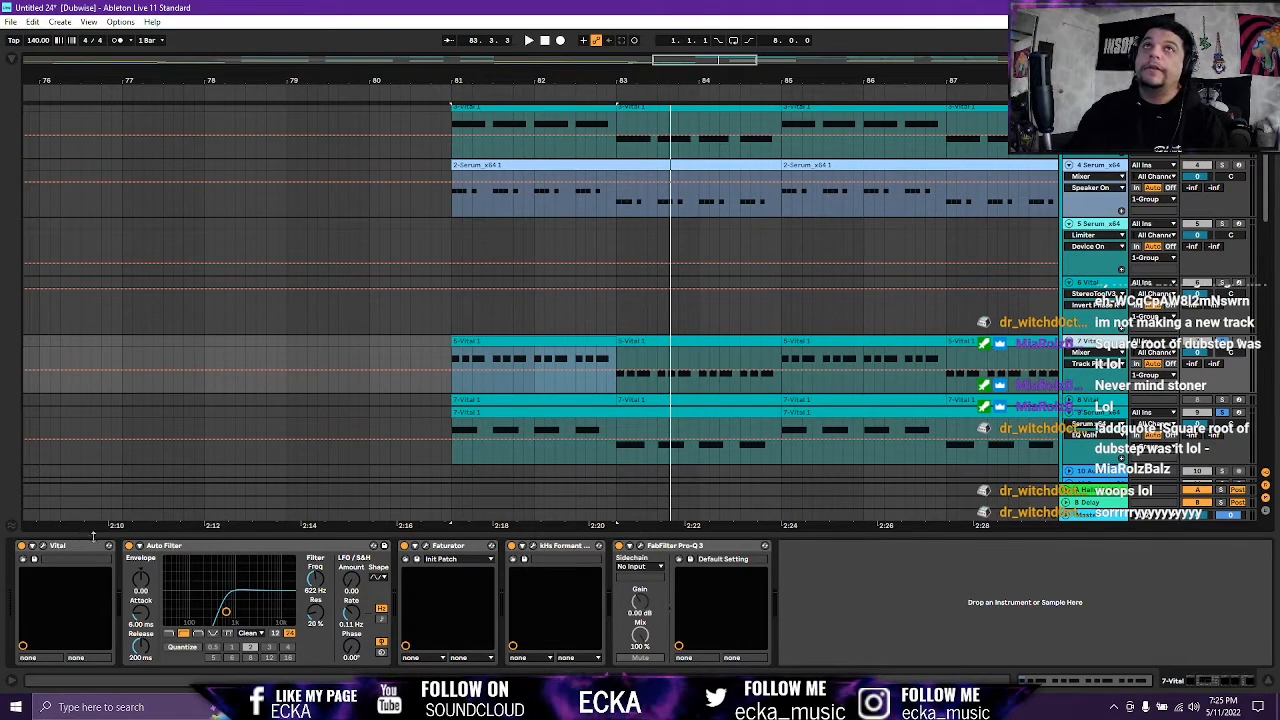
pyautogui.click(158, 546)
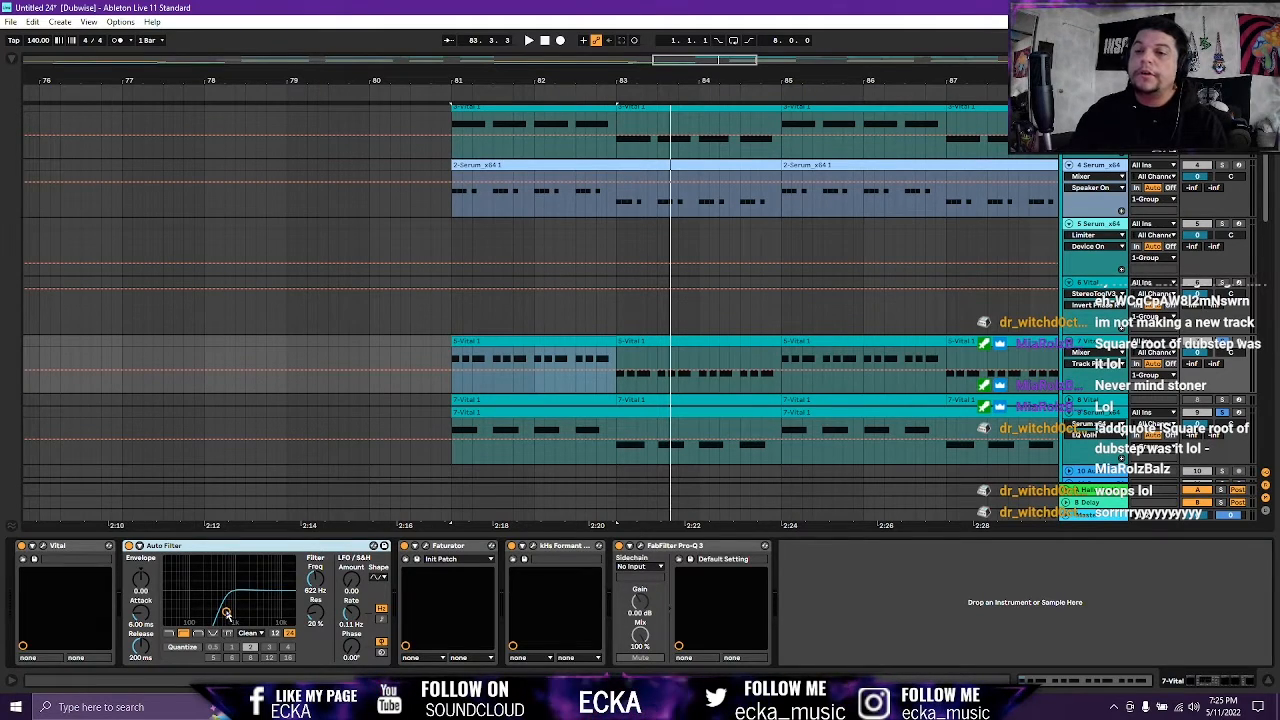
pyautogui.press('space')
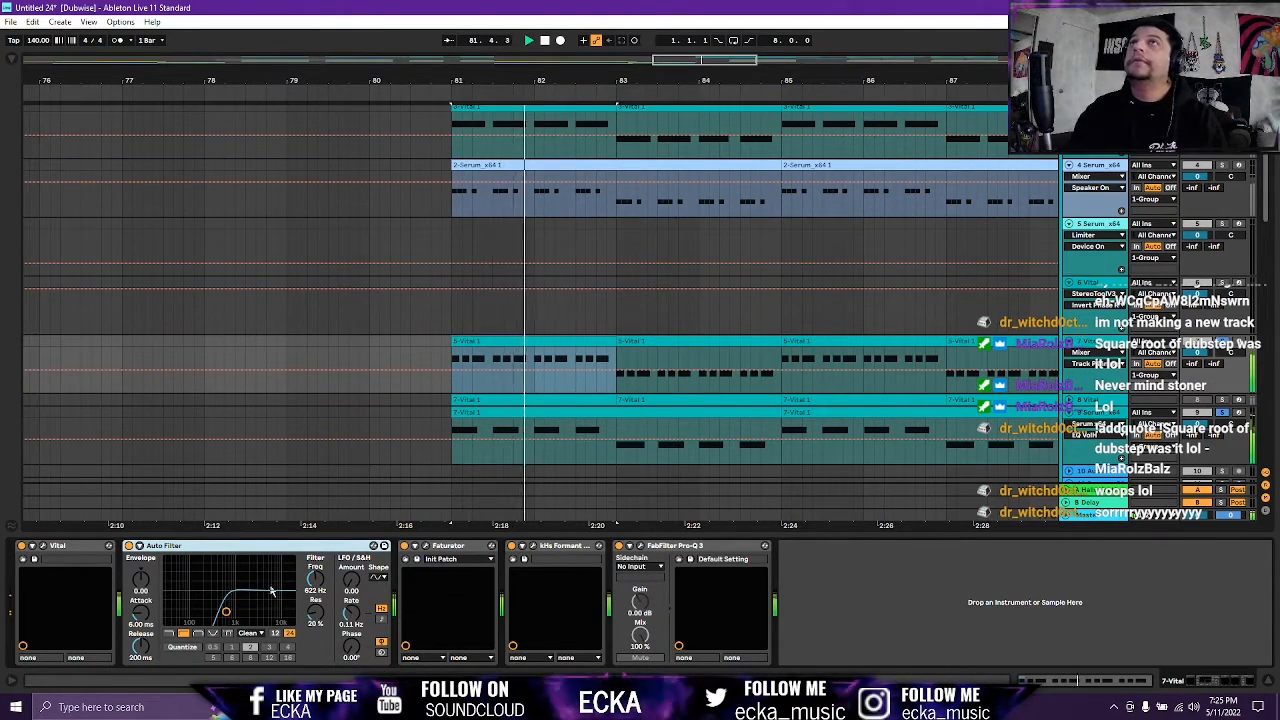
# Examine the Faturator's drive, fuzz, color and mix on 7 Vital during playback, and check the kHs Formant Filter window, closing both.
pyautogui.click(440, 555)
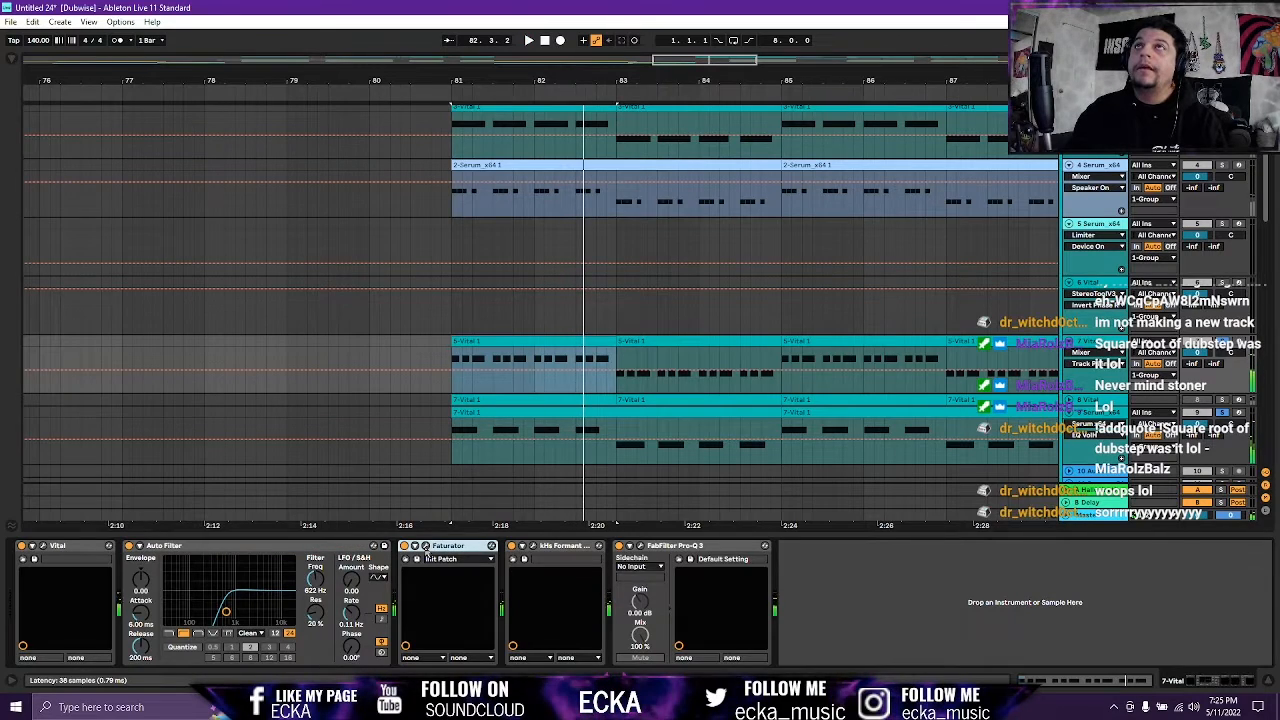
pyautogui.click(426, 547)
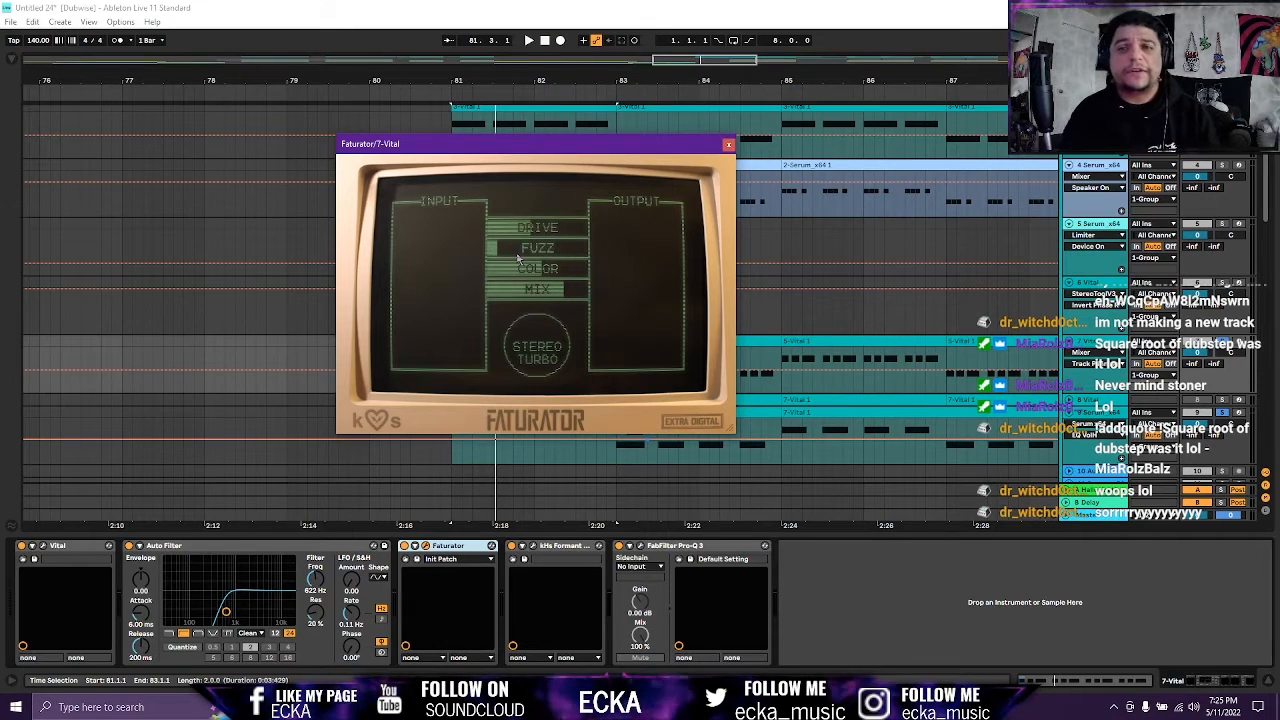
pyautogui.press('space')
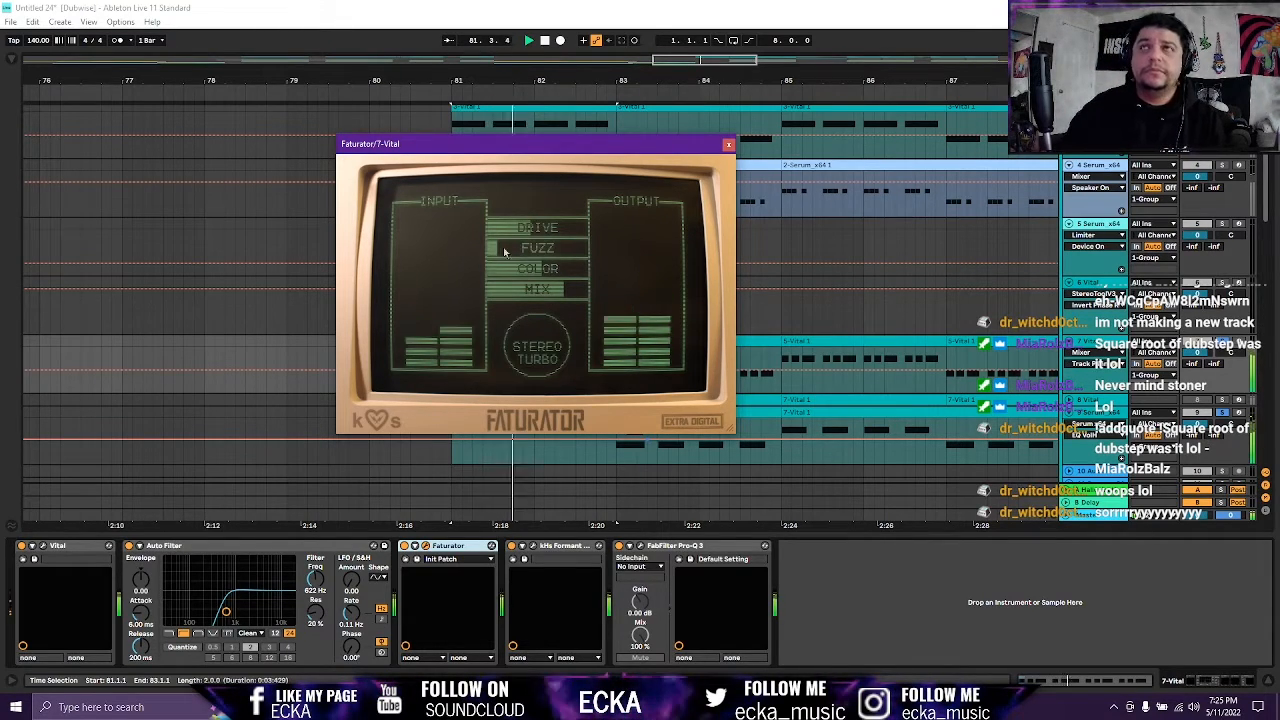
pyautogui.click(729, 145)
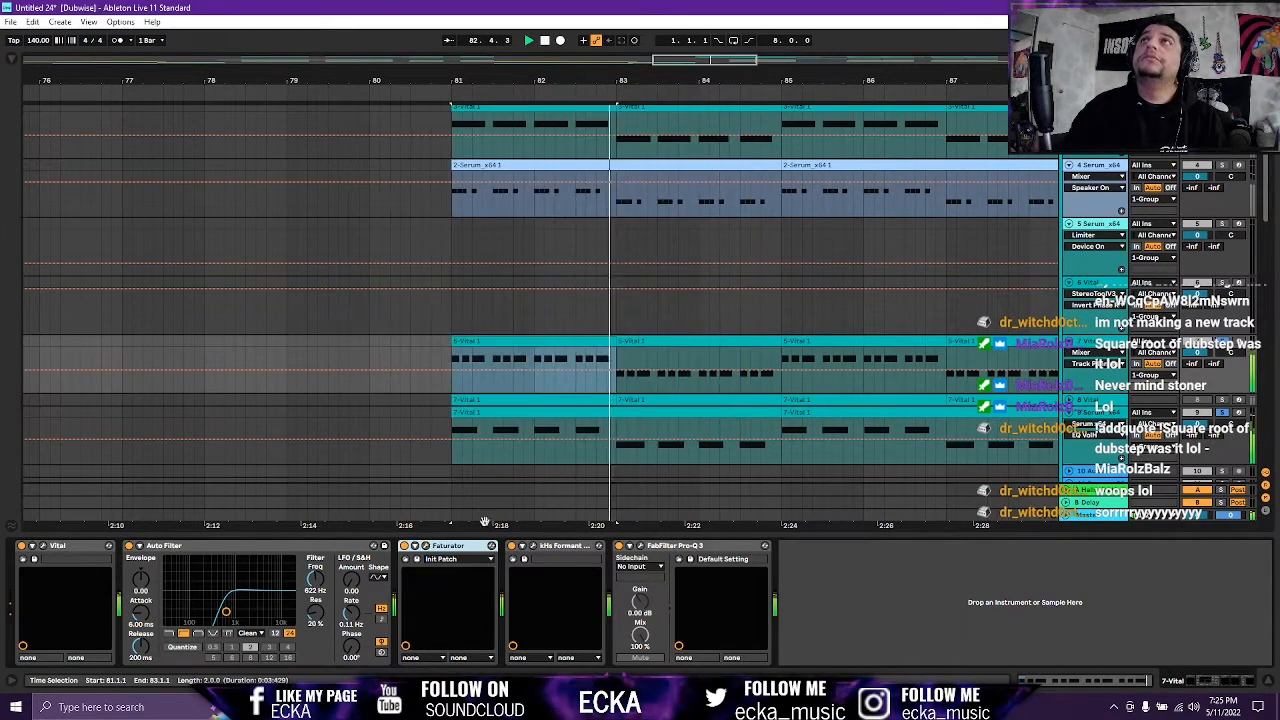
pyautogui.click(534, 547)
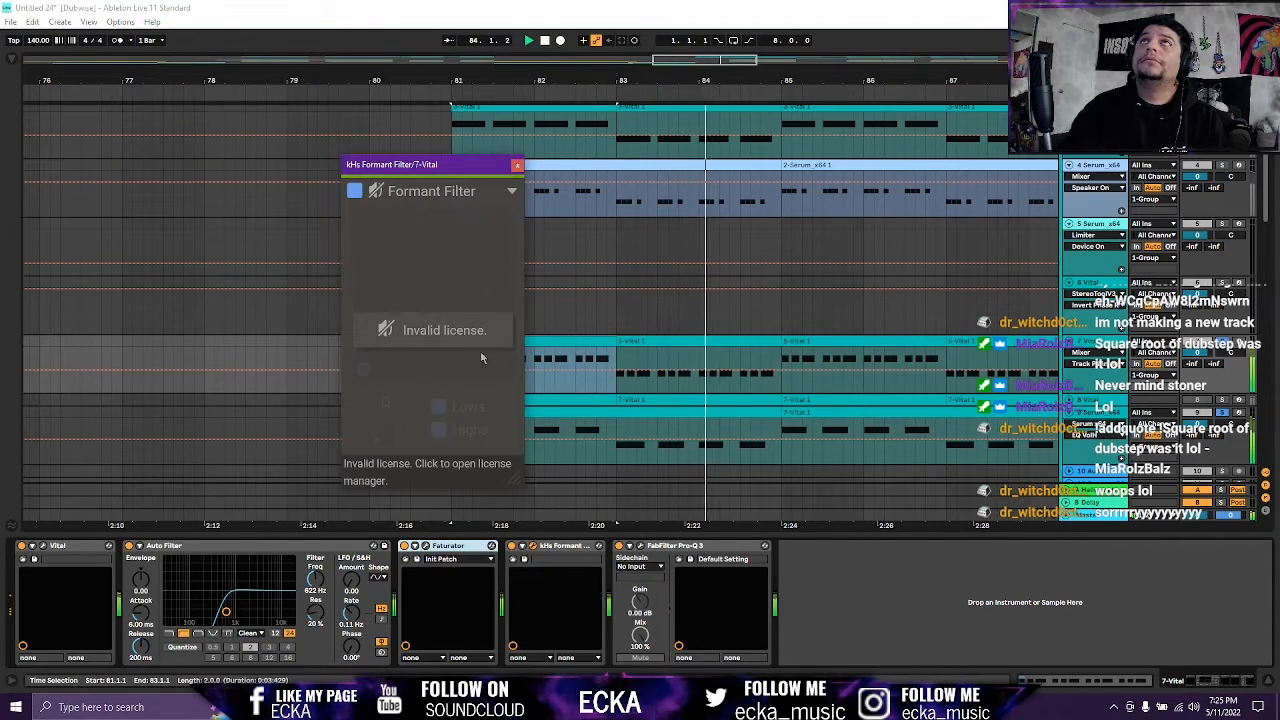
pyautogui.click(517, 166)
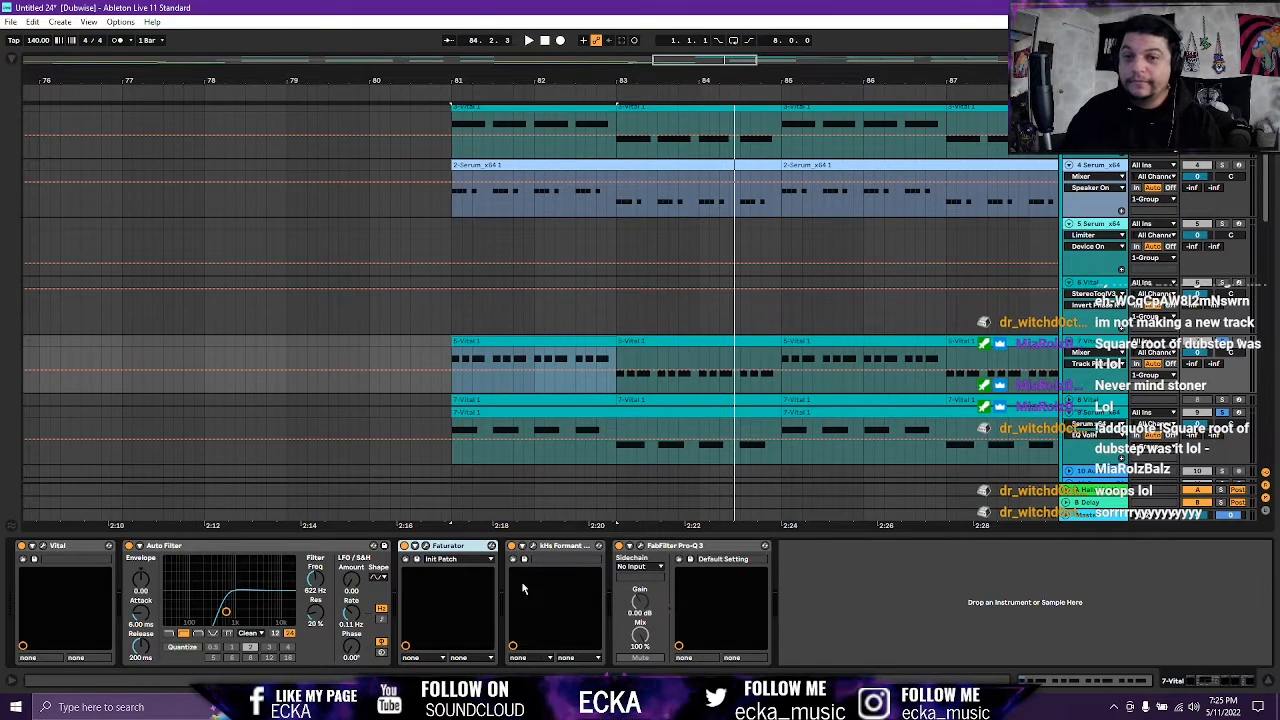
# Open the FabFilter Pro-Q 3 on 7 Vital, examine its low cut and mid dip during playback, and close its window.
pyautogui.click(656, 549)
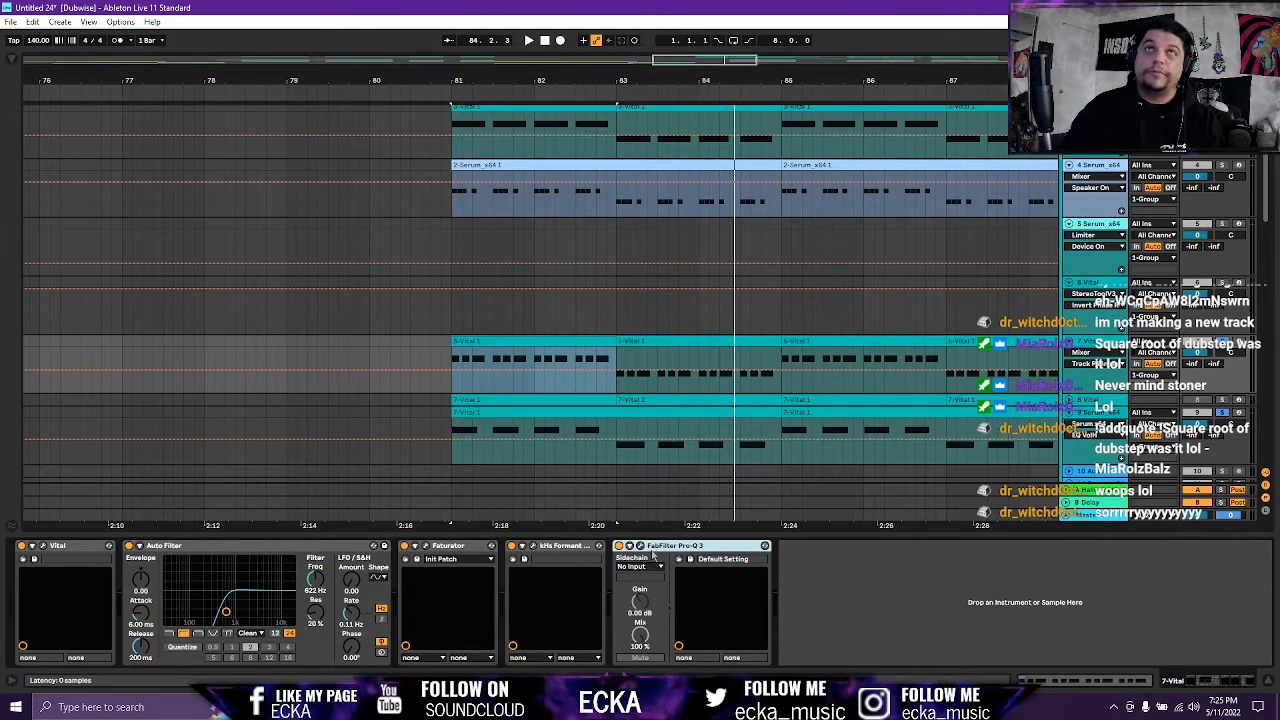
pyautogui.click(640, 546)
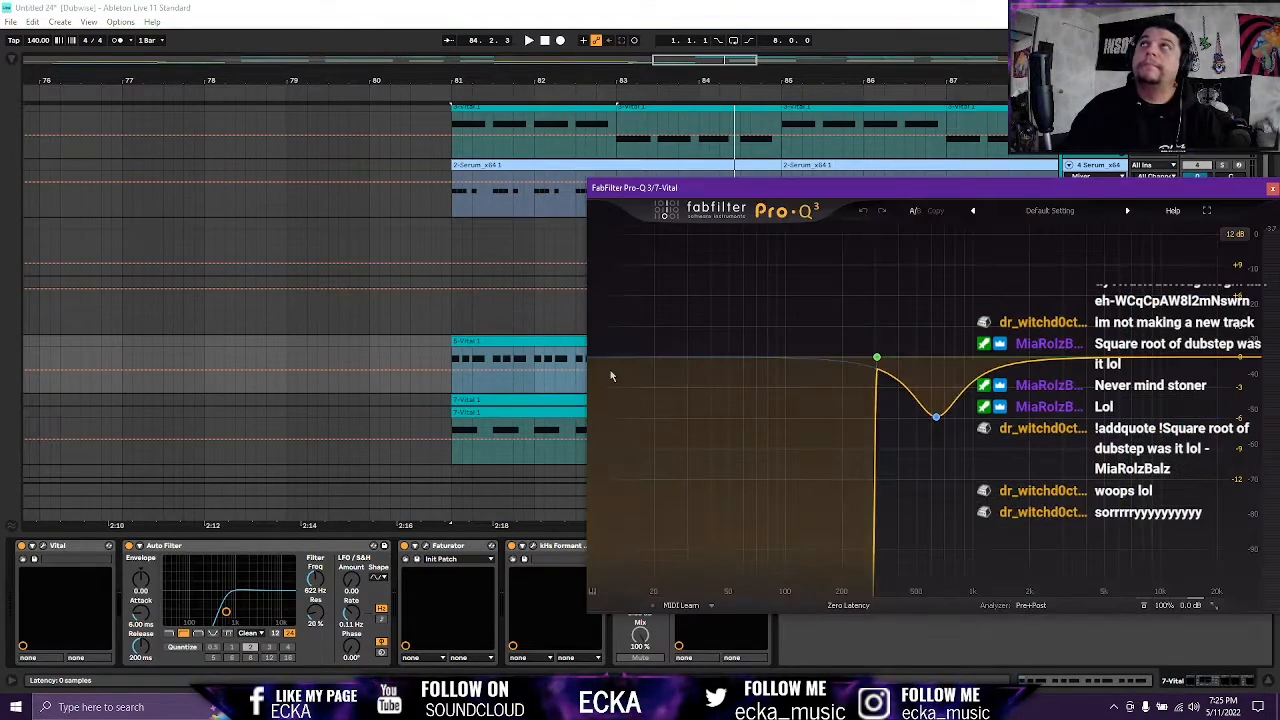
pyautogui.press('space')
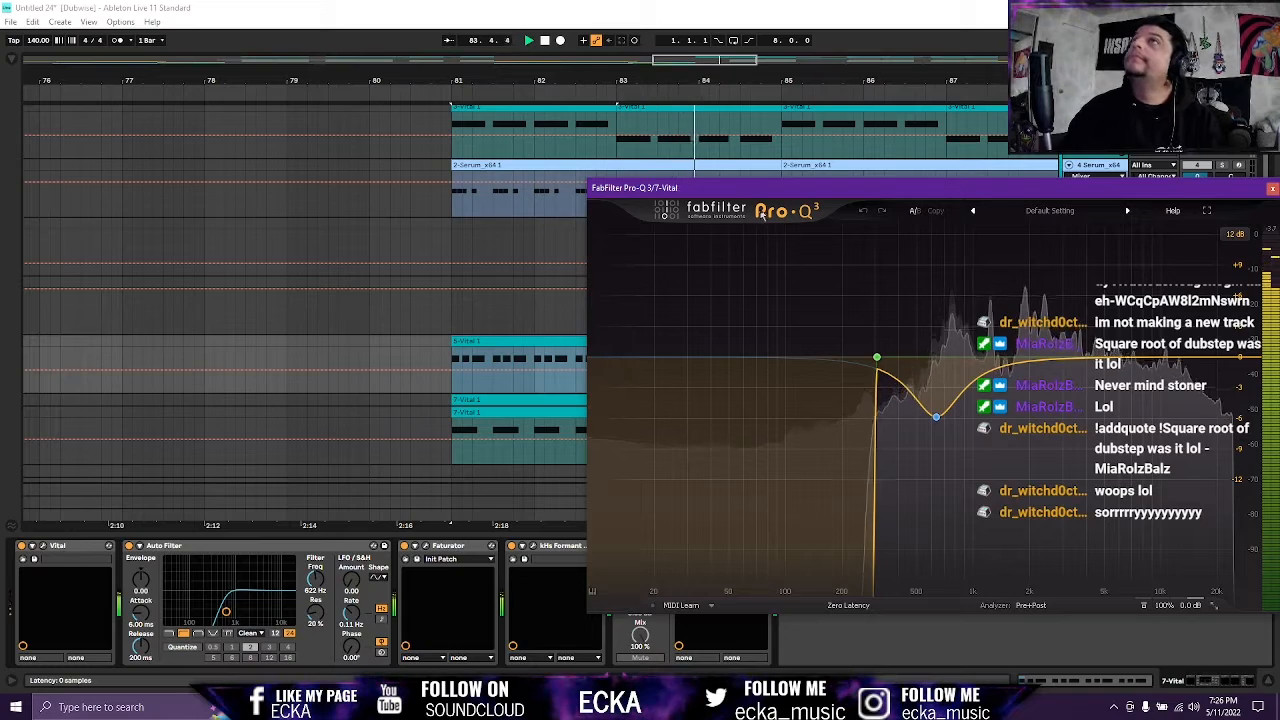
pyautogui.moveTo(774, 195); pyautogui.dragTo(402, 159)
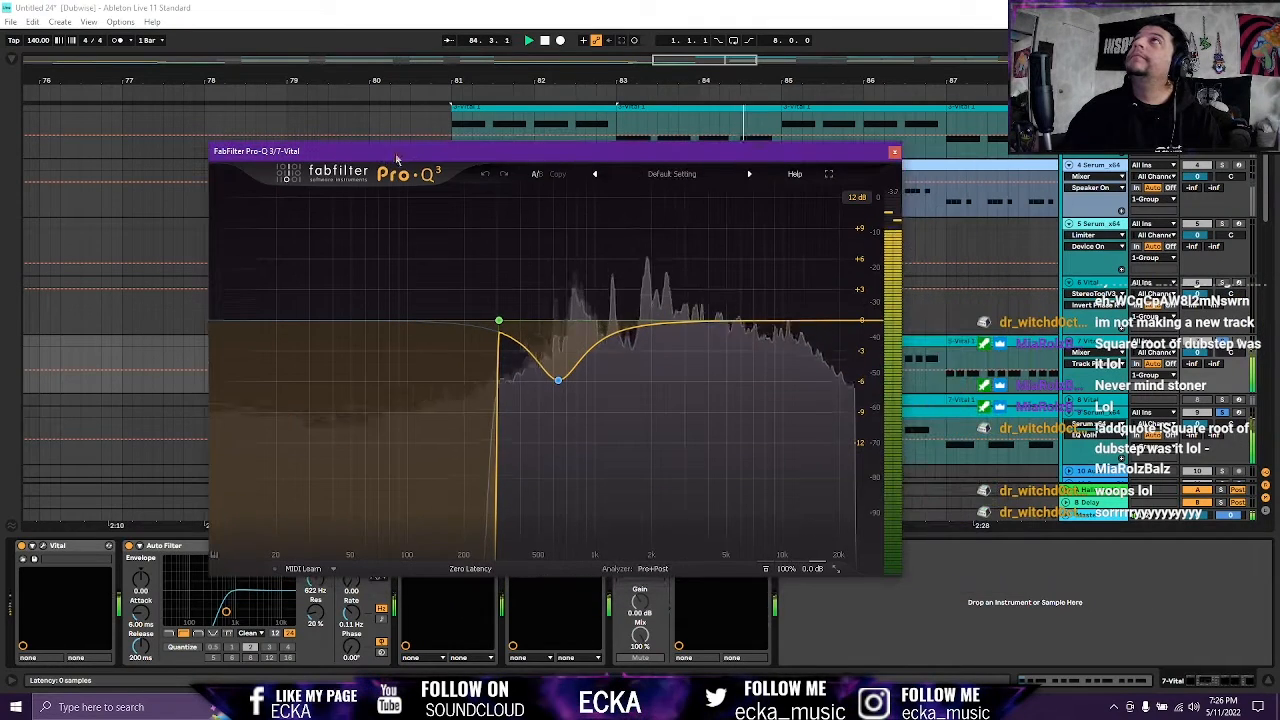
pyautogui.click(891, 151)
# Solo 4 Serum_x64 alongside 7 Vital and examine the Serum track's Pro-Q 3 low cut and high-frequency dip during playback.
pyautogui.scroll(3, 1236, 274)
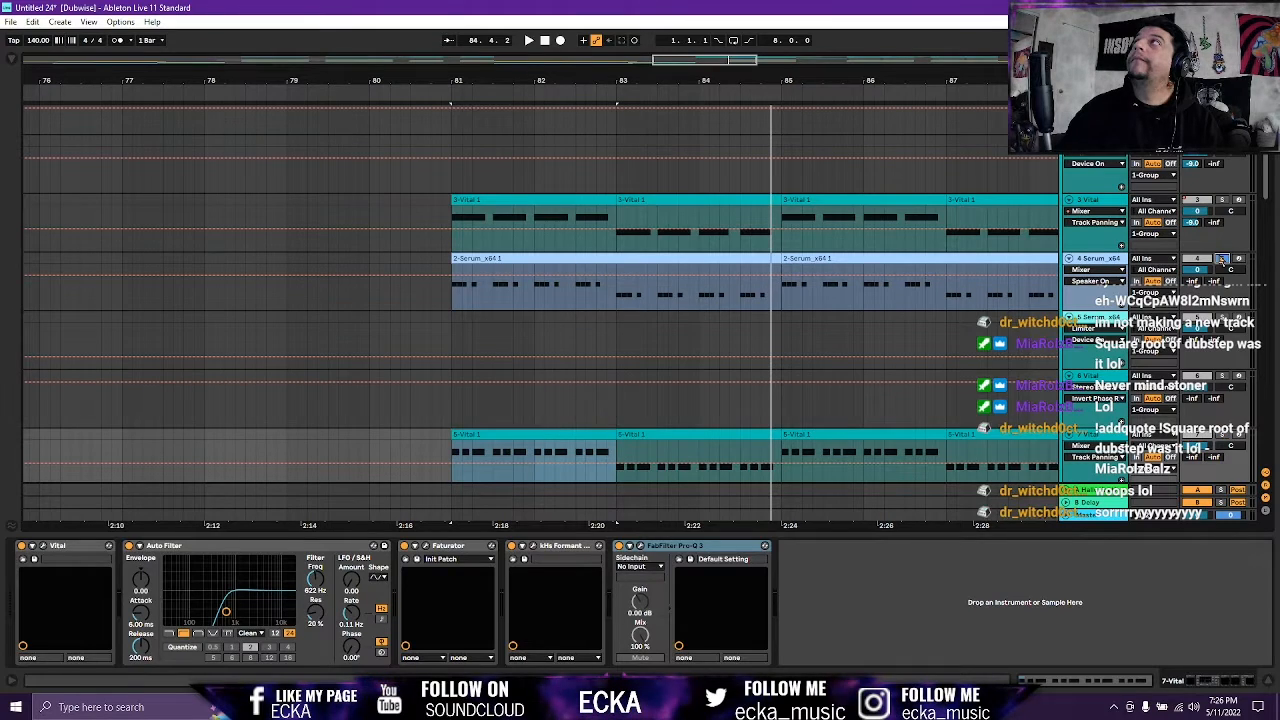
pyautogui.scroll(-2, 1219, 440)
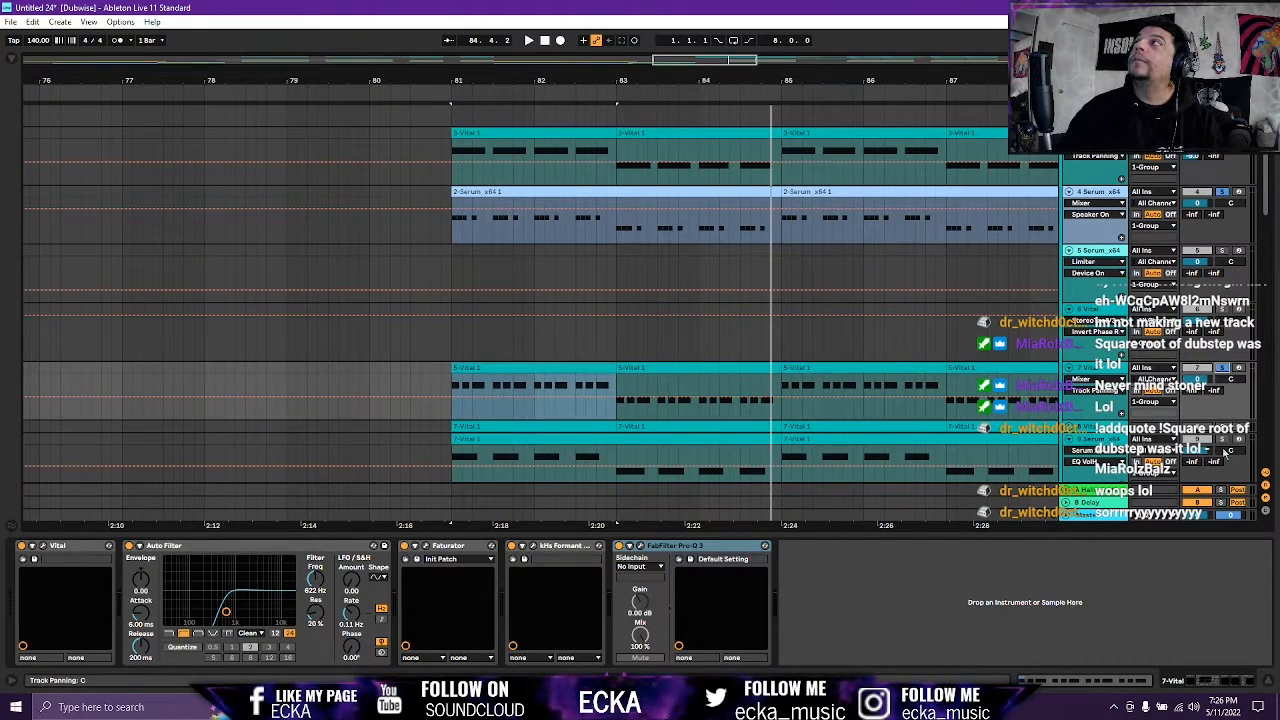
pyautogui.scroll(2, 1213, 438)
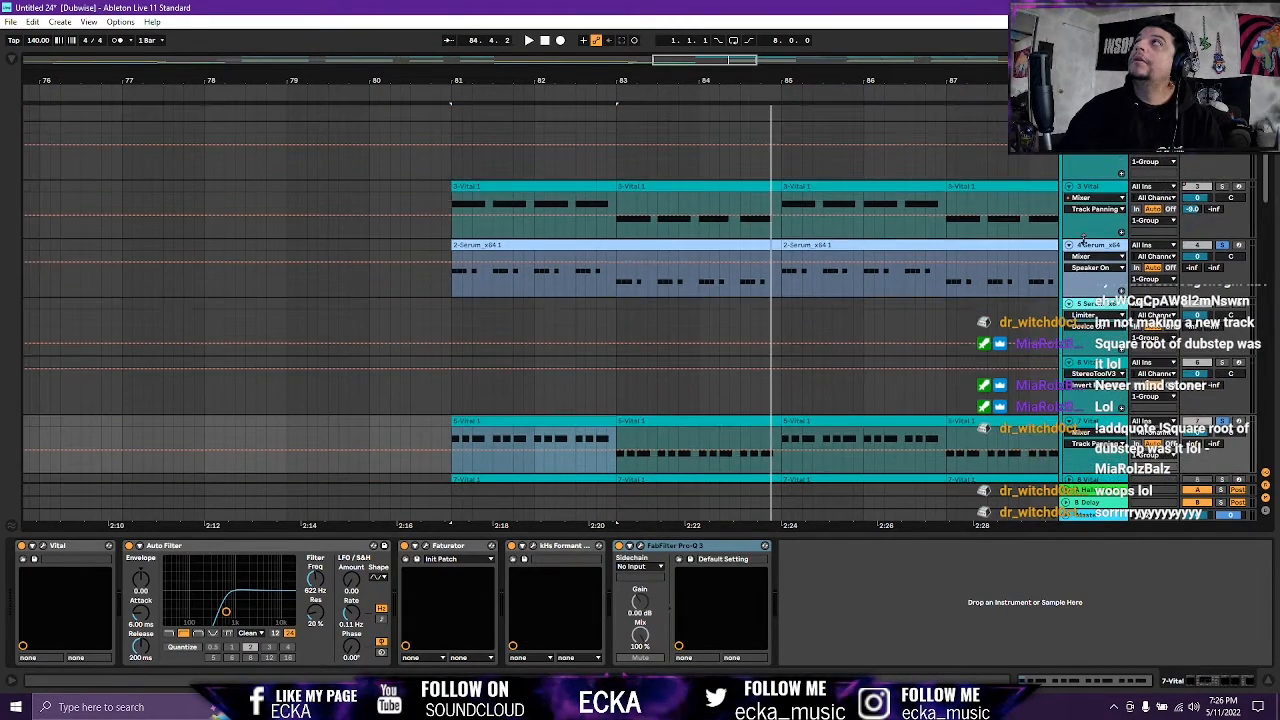
pyautogui.click(1081, 247)
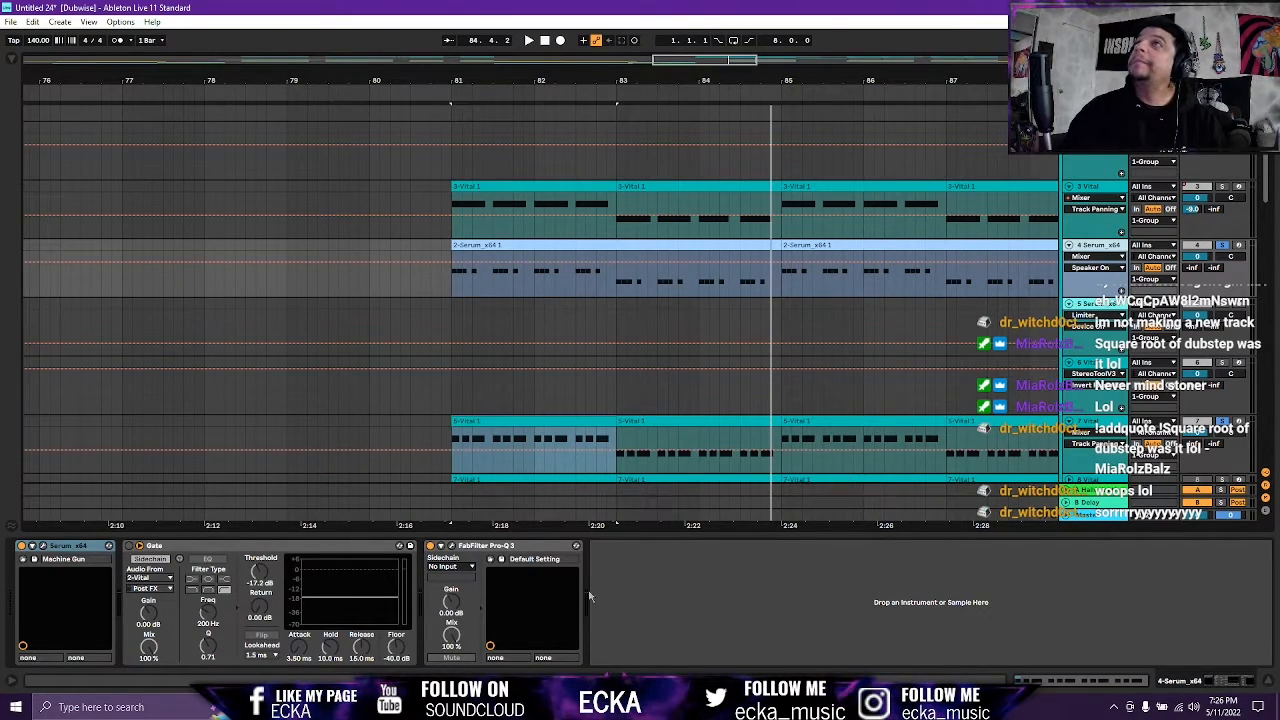
pyautogui.click(451, 547)
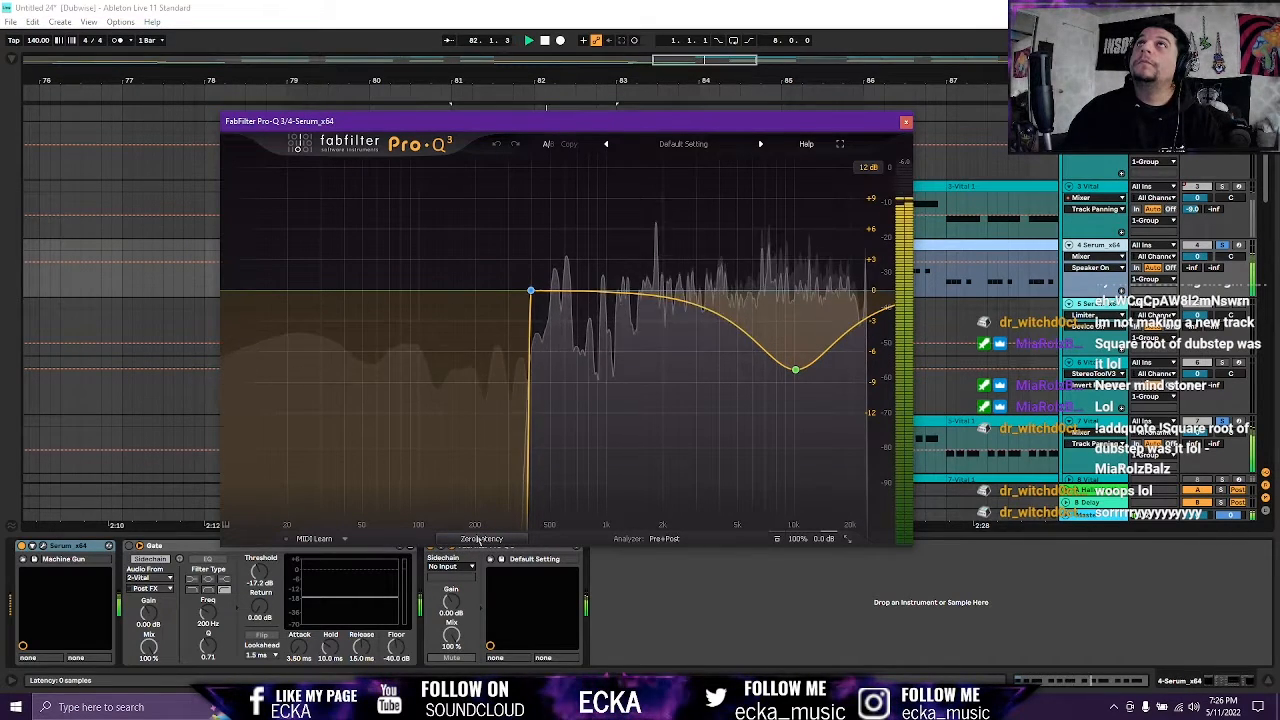
pyautogui.click(906, 122)
# Open the Pro-Q 3 on 3 Vital, solo that track to hear its low cut, high dip and high cut, and close the window.
pyautogui.click(1093, 187)
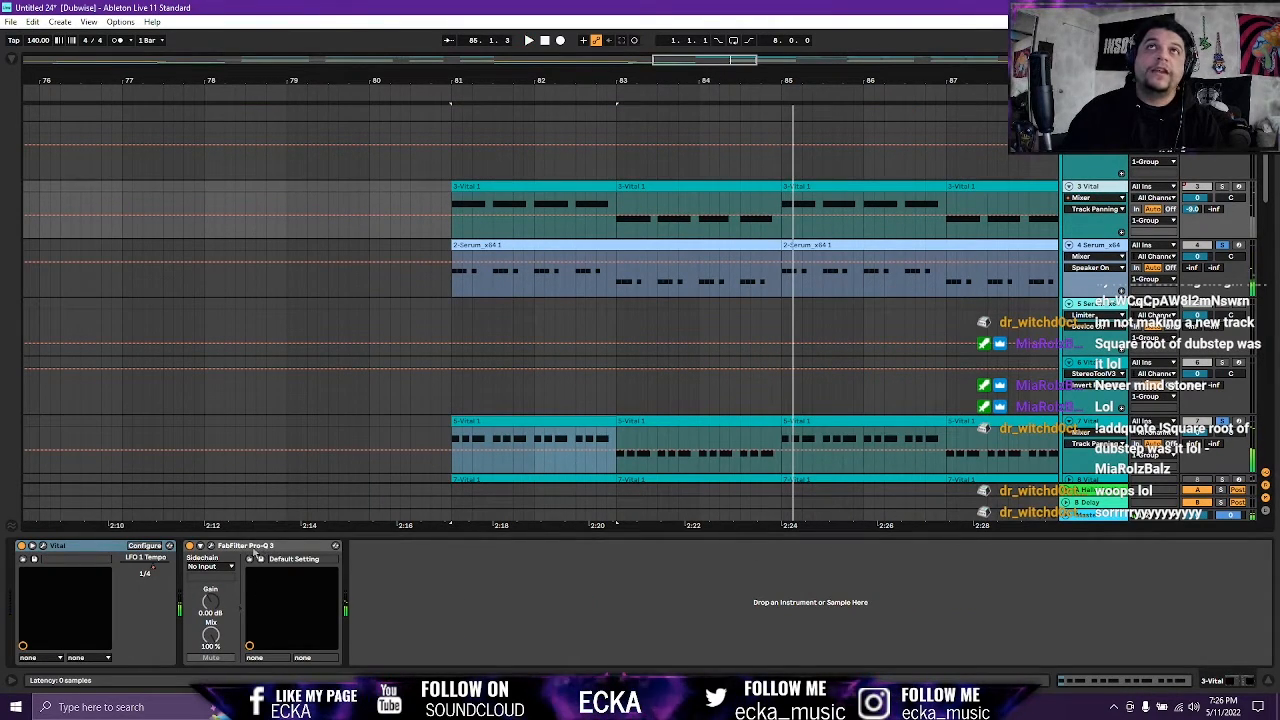
pyautogui.click(207, 553)
pyautogui.click(211, 547)
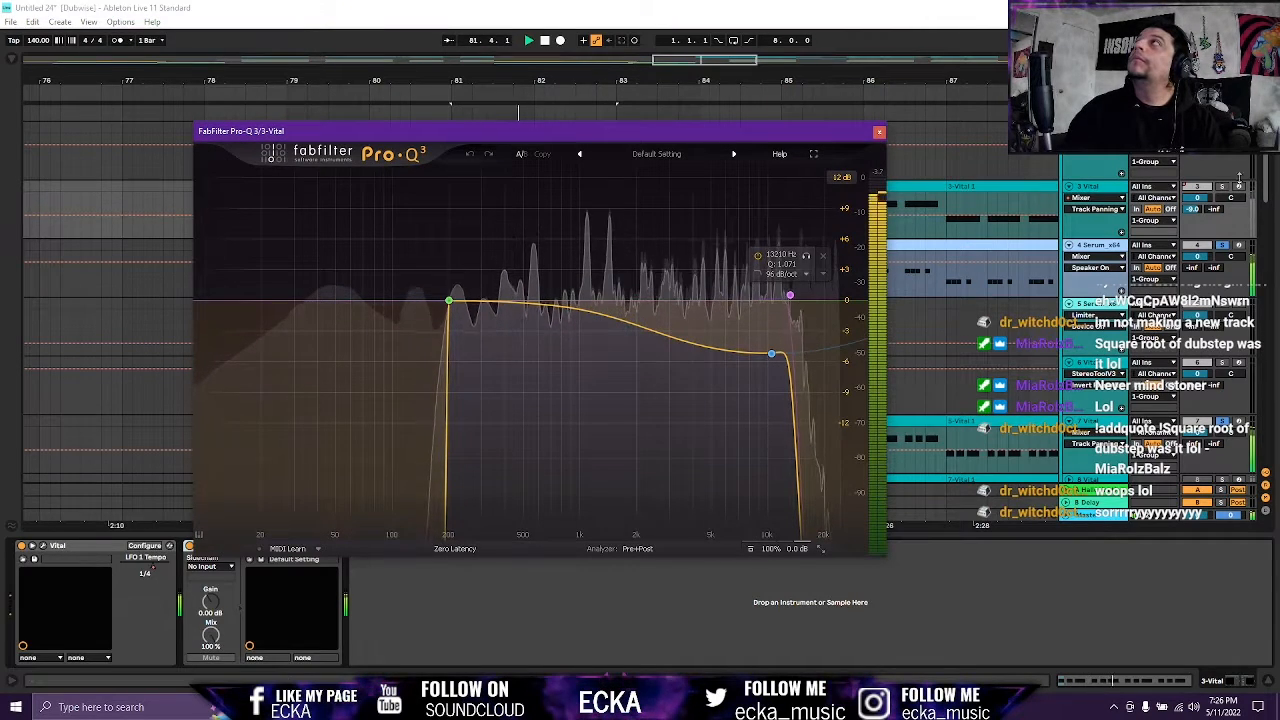
pyautogui.click(1093, 160)
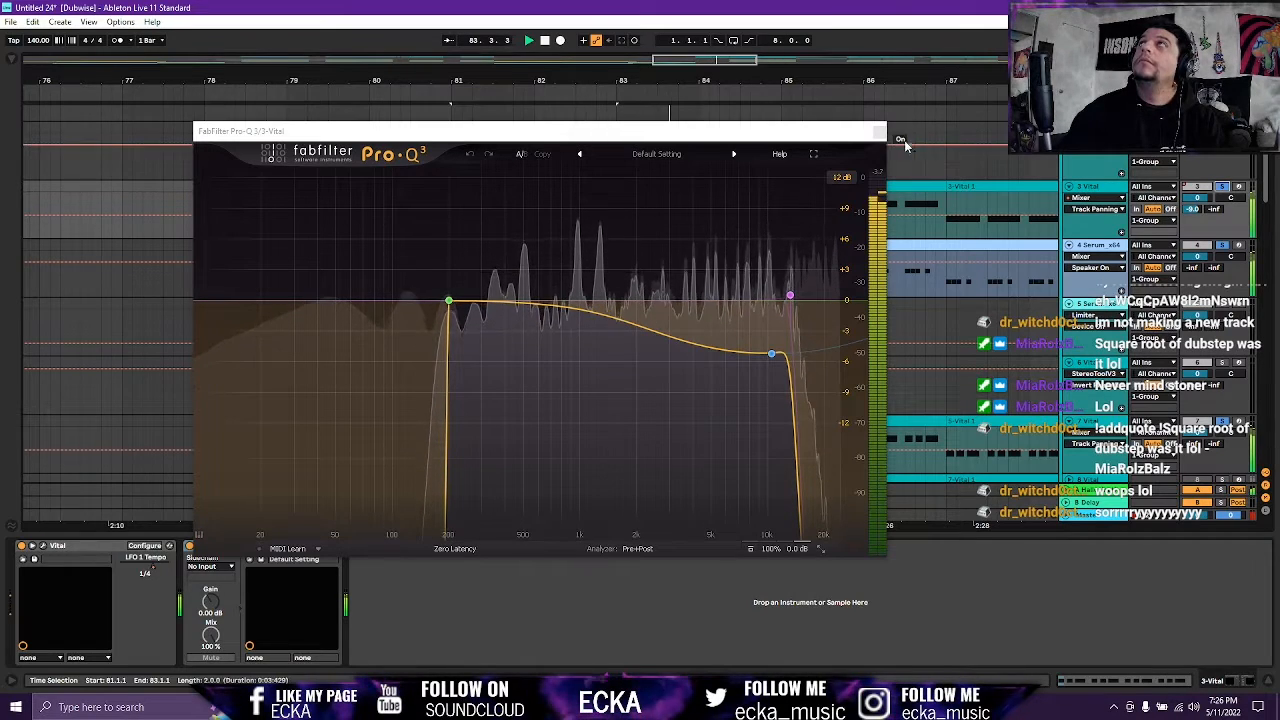
pyautogui.click(879, 131)
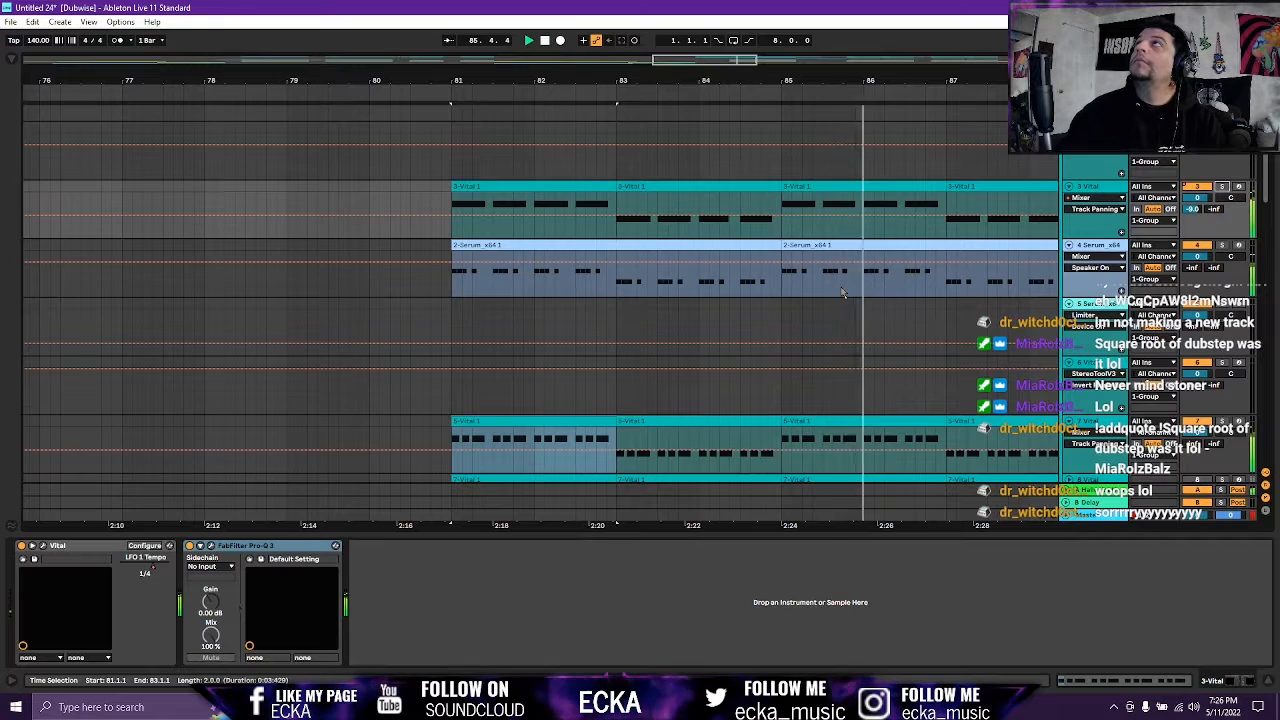
# Turn on playback following and play all the basses up to and past bar 93, restarting from the 3-Vital 3 clip there.
pyautogui.click(448, 40)
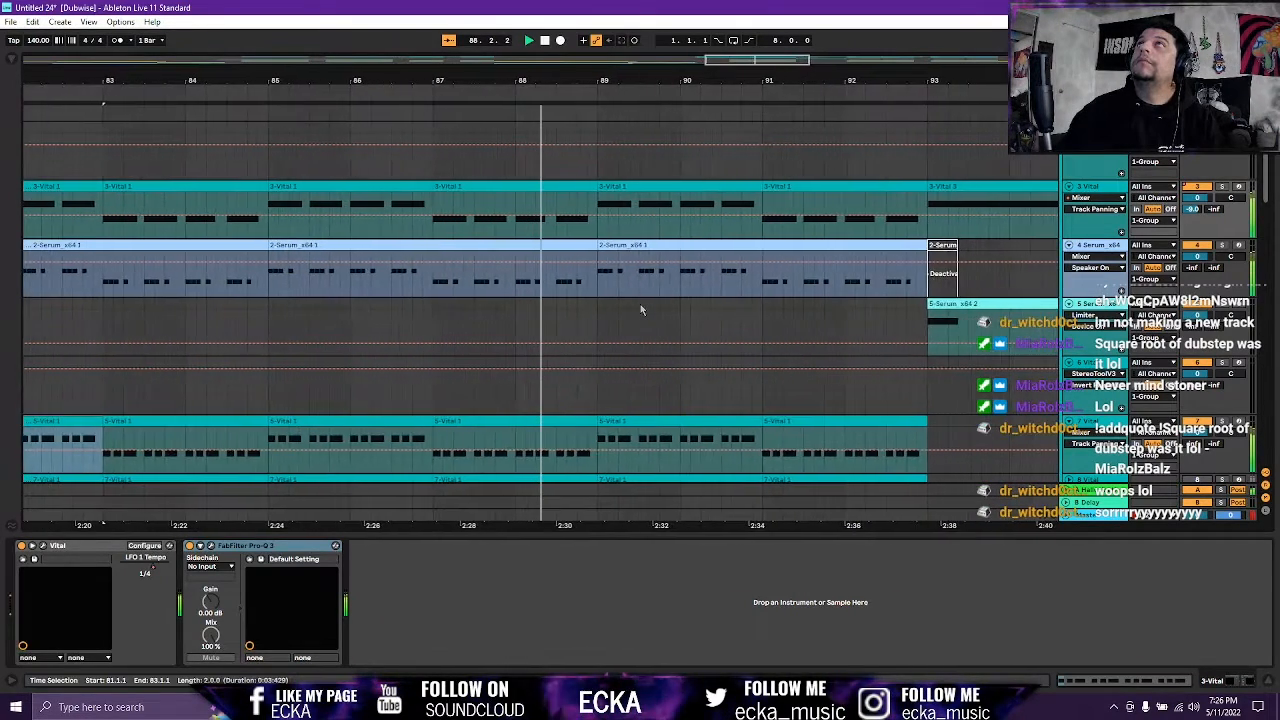
pyautogui.scroll(-1, 642, 312)
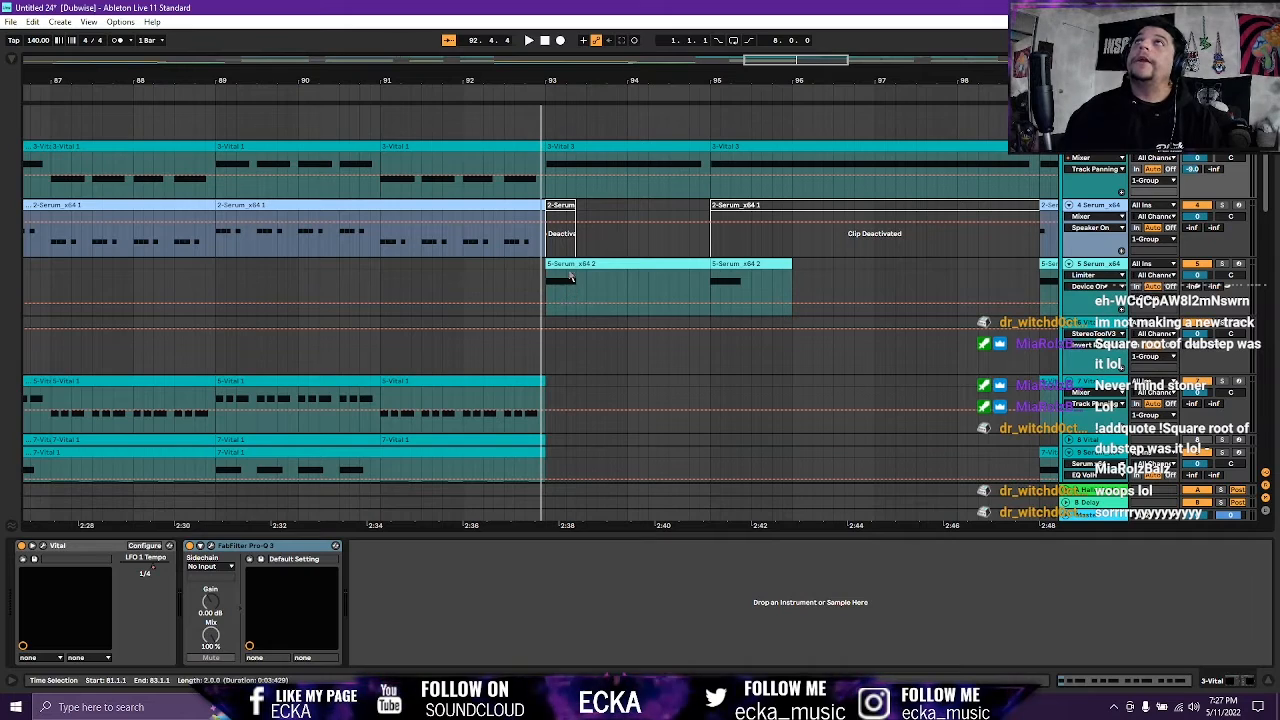
pyautogui.click(600, 285)
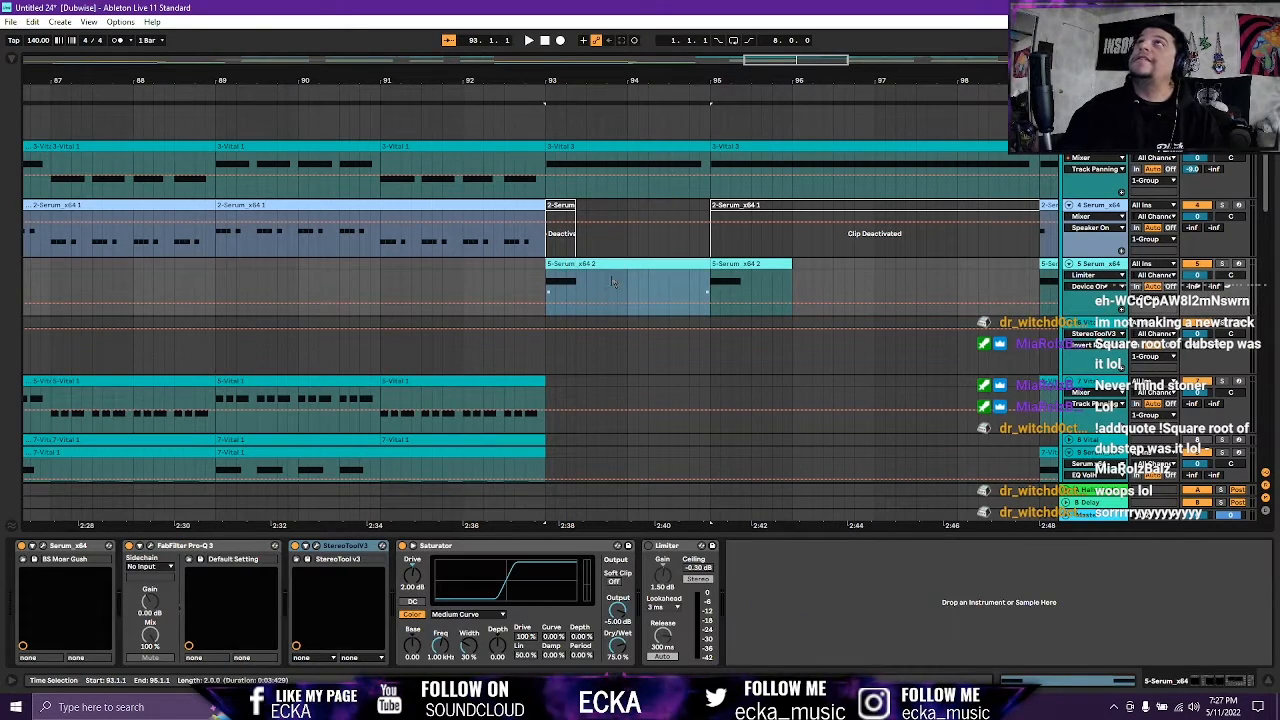
pyautogui.click(577, 147)
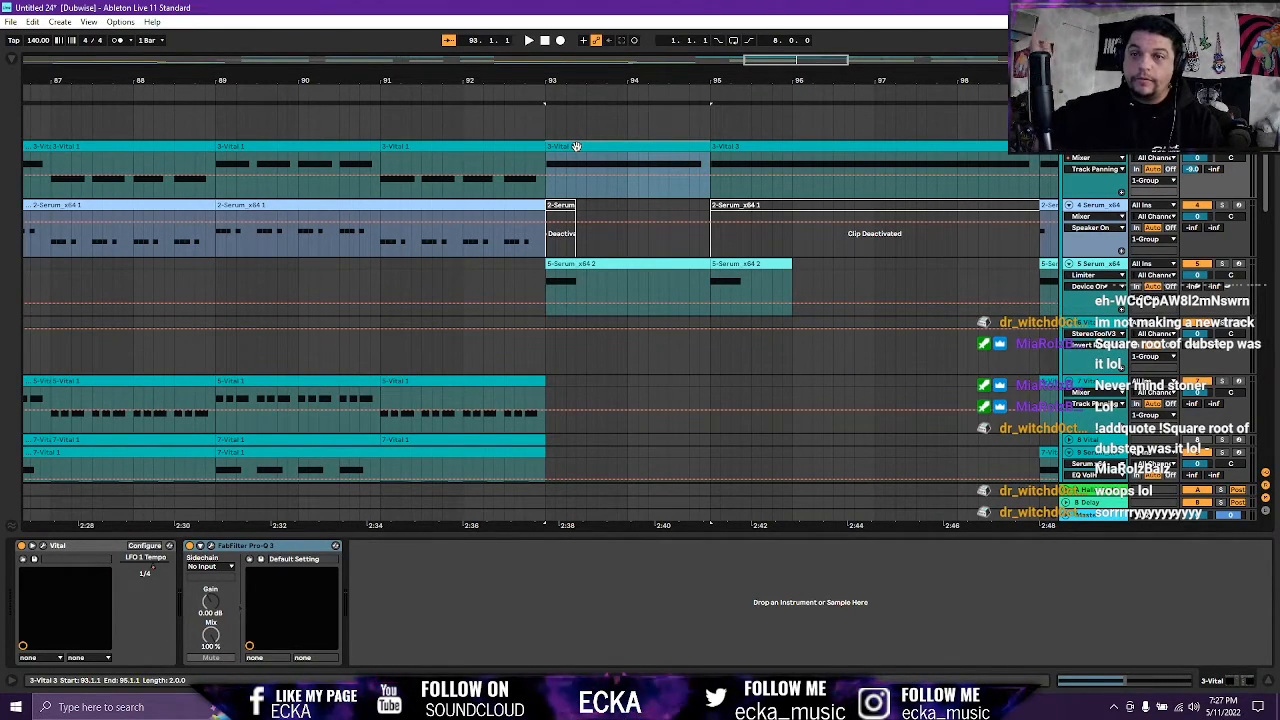
pyautogui.press('space')
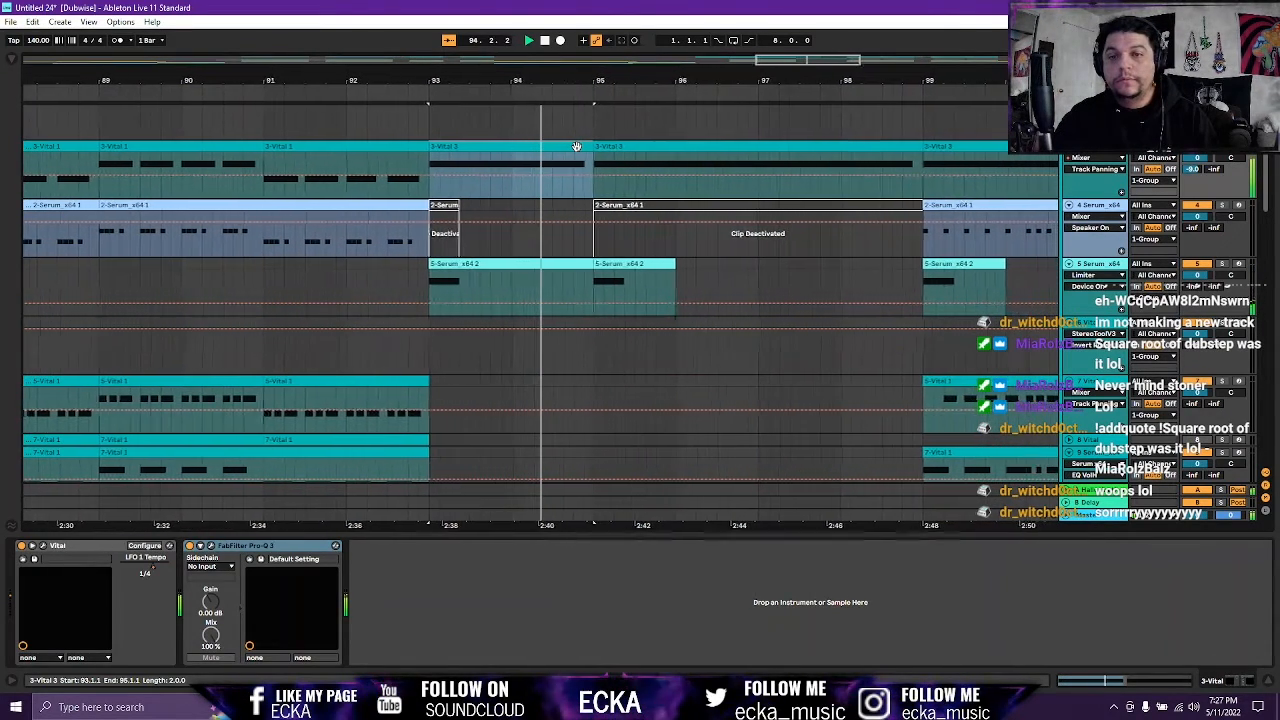
# Open the Vital synth on track 12, solo the track, and play its Multispeed Comb patch from bar 93.
pyautogui.scroll(-3, 576, 146)
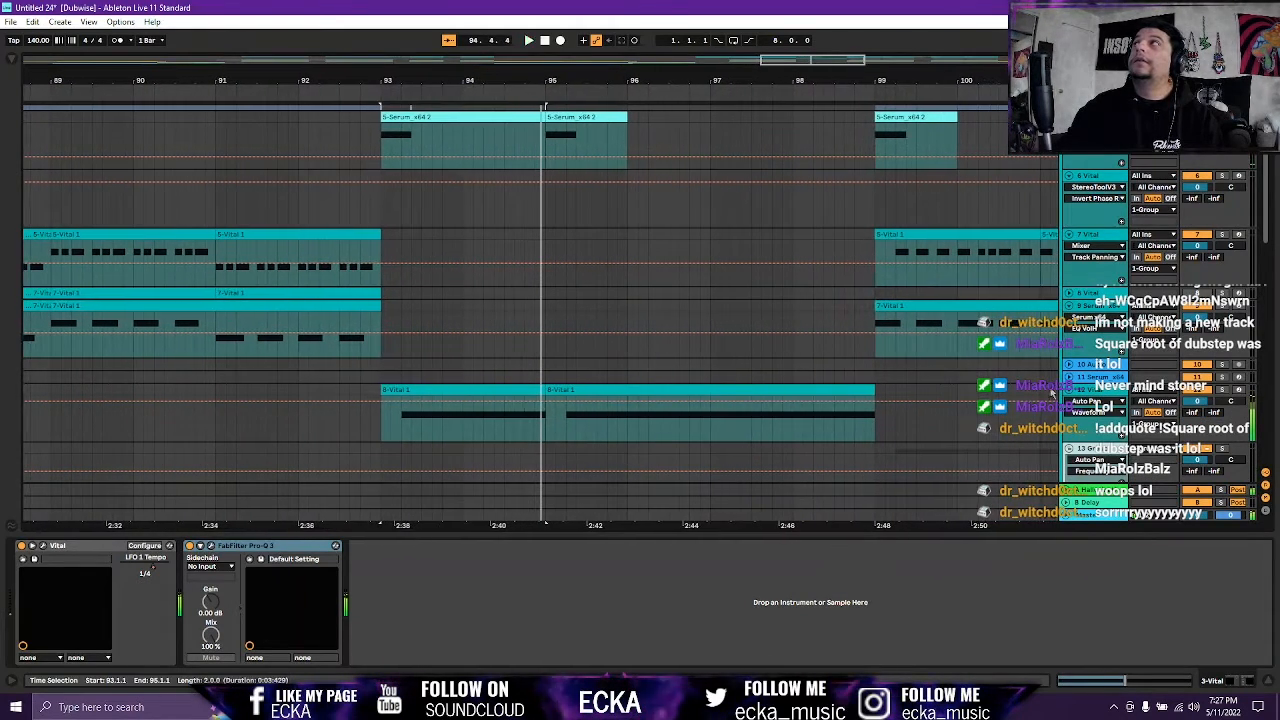
pyautogui.click(1075, 393)
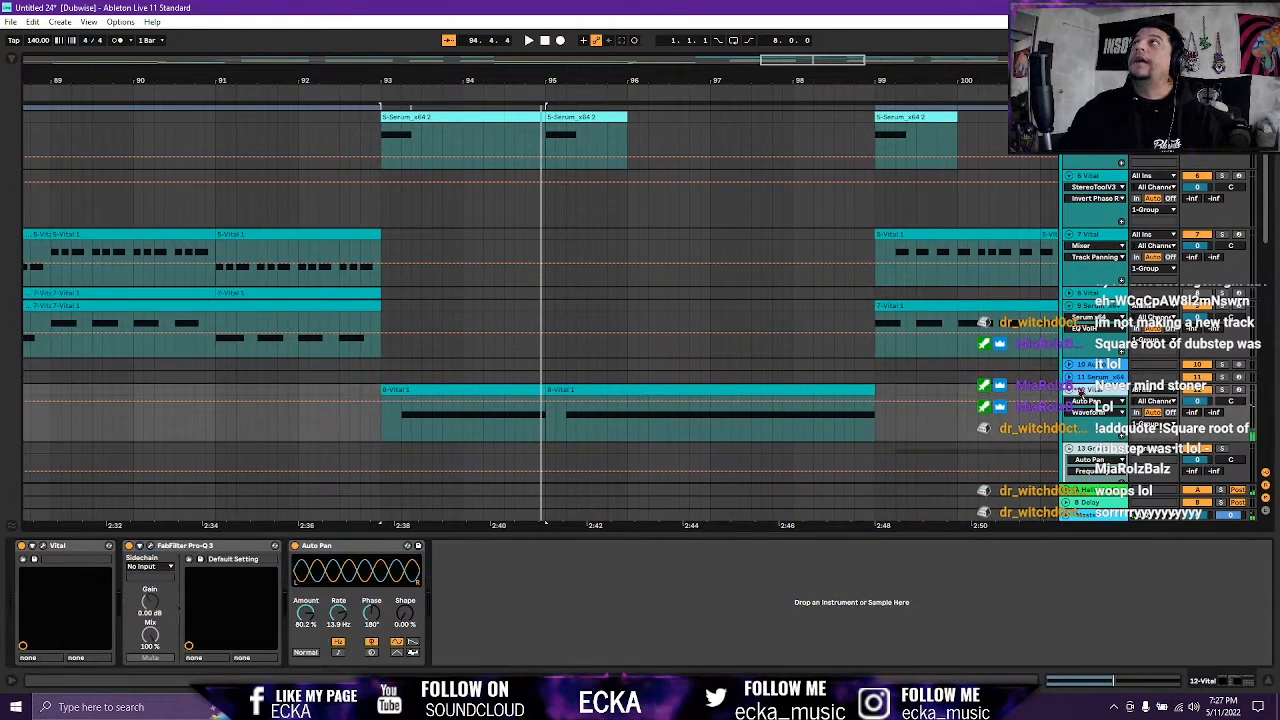
pyautogui.click(43, 547)
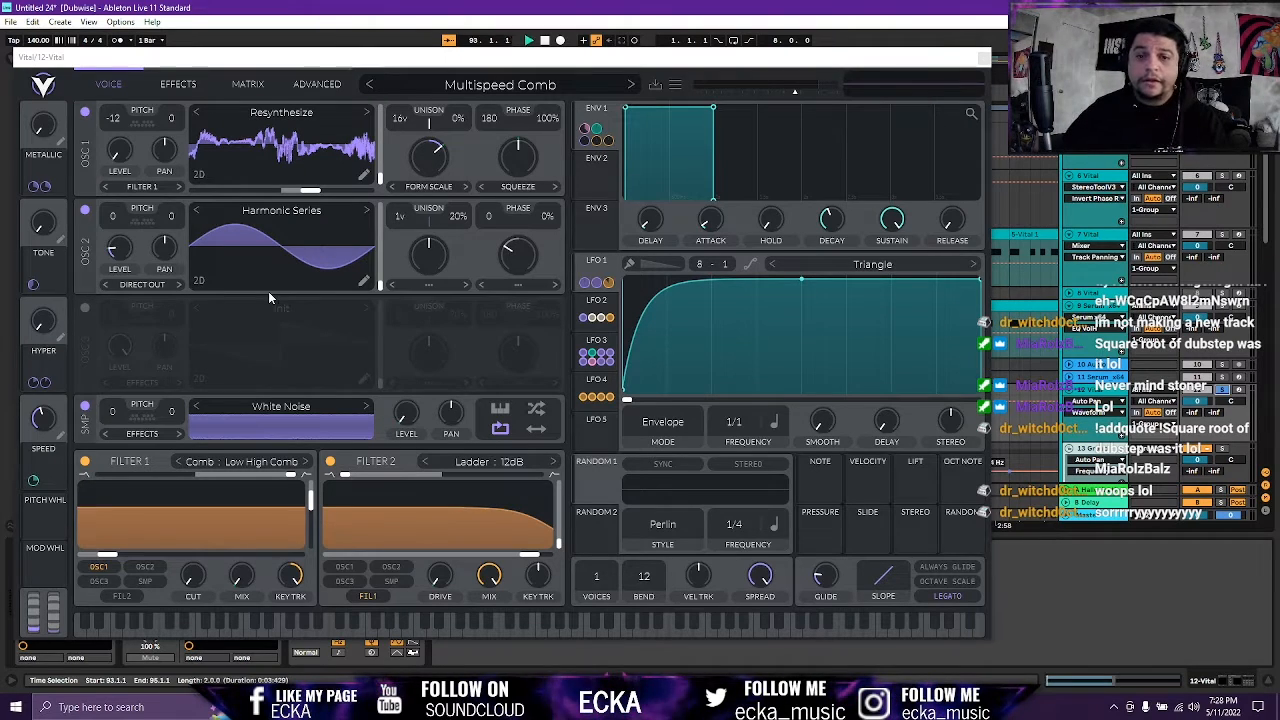
pyautogui.press('space')
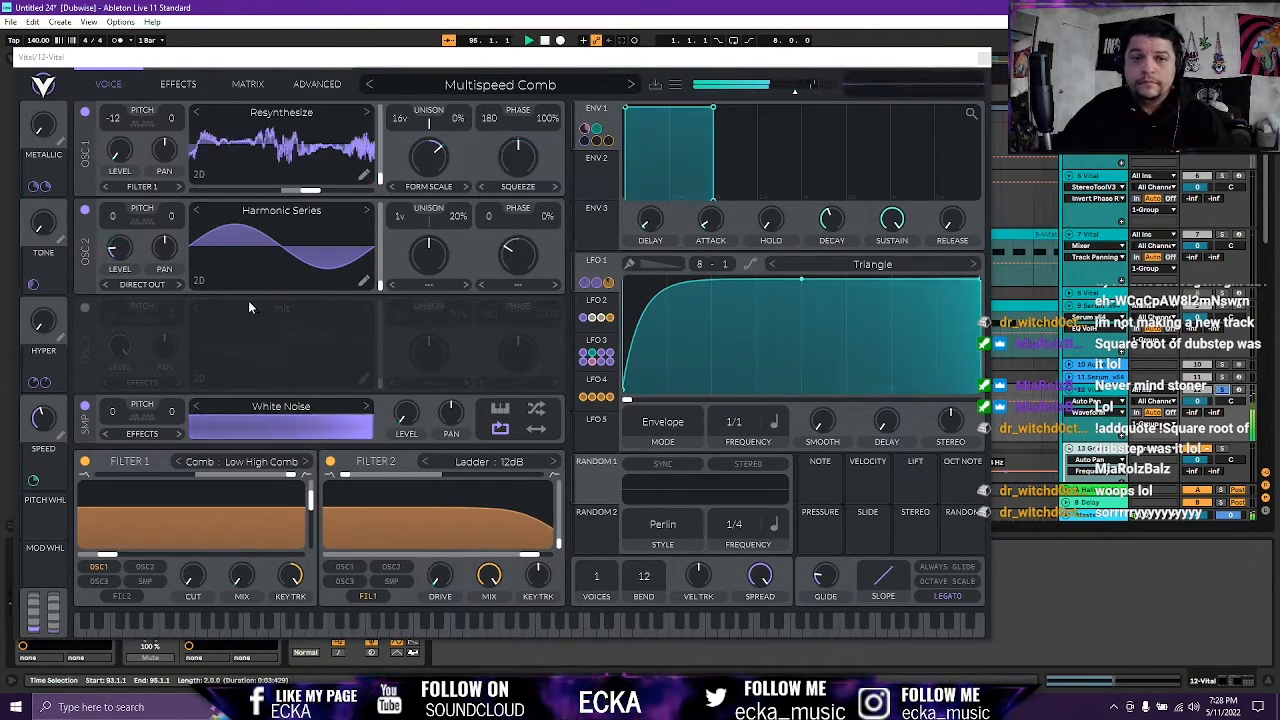
# Examine the shapes of LFO 3, LFO 4 and LFO 1 and the targets of envelope 1 in the Multispeed Comb patch.
pyautogui.click(596, 352)
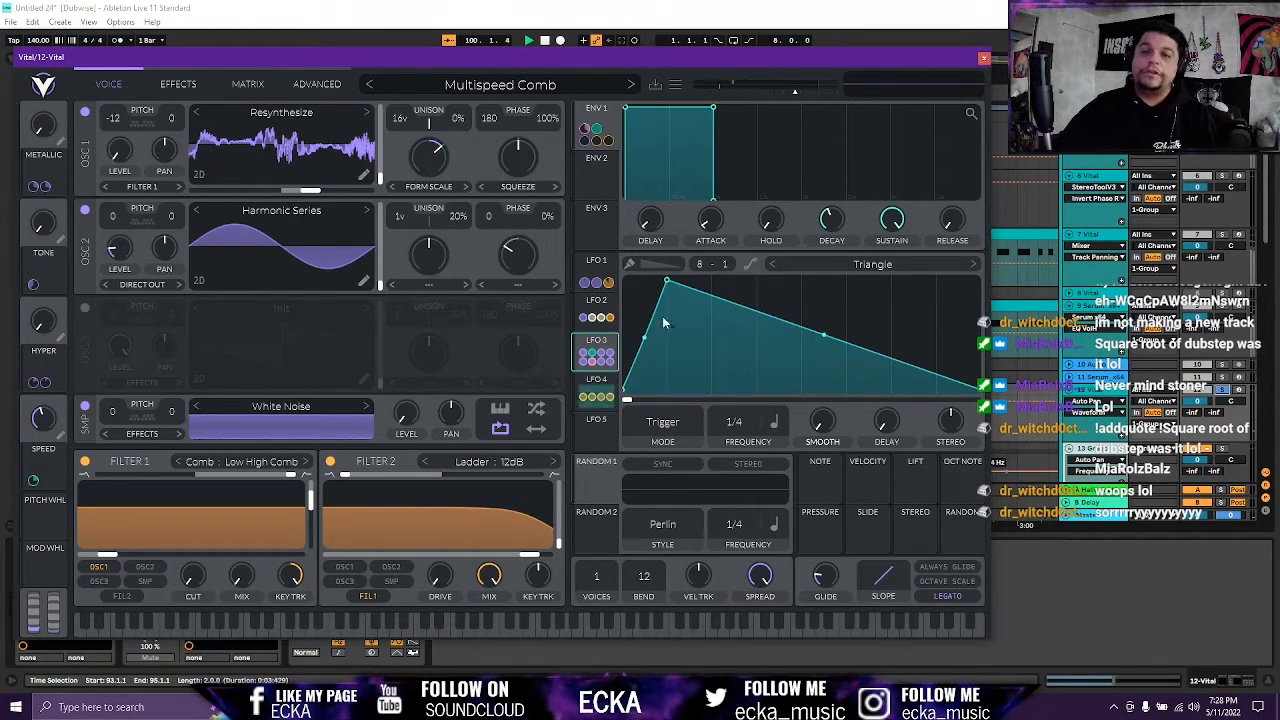
pyautogui.click(597, 385)
pyautogui.click(600, 345)
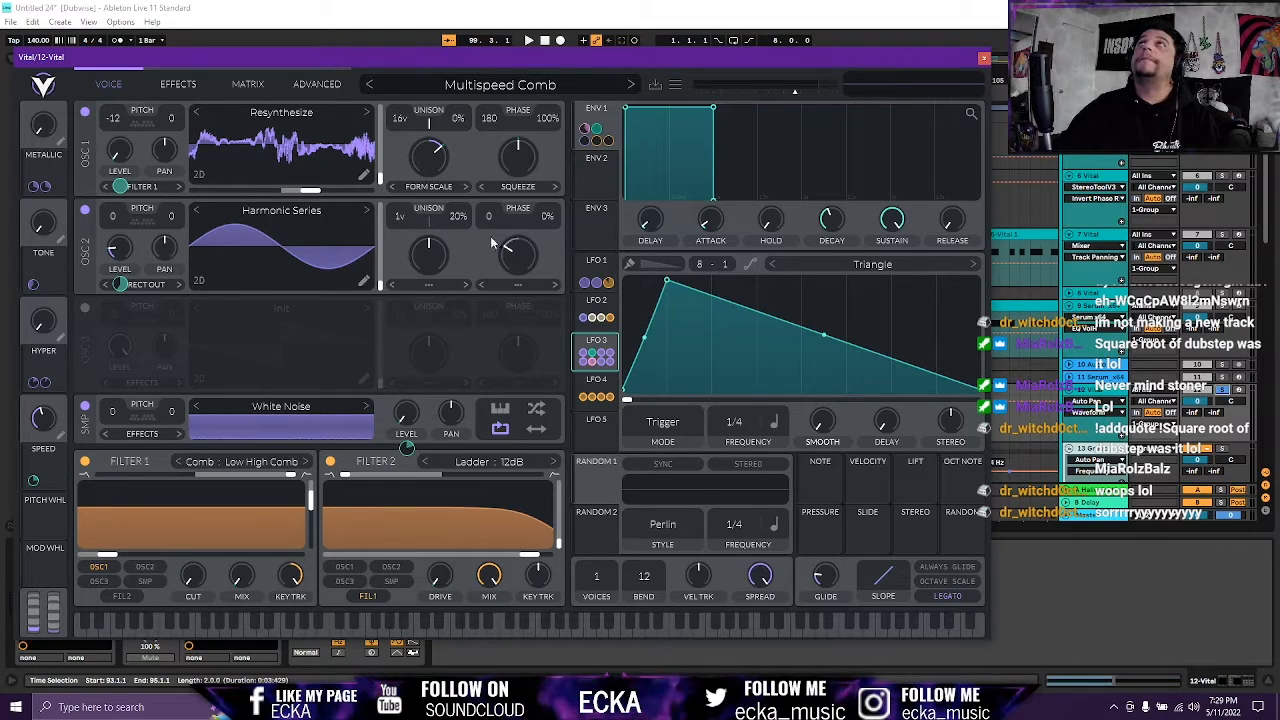
pyautogui.click(604, 116)
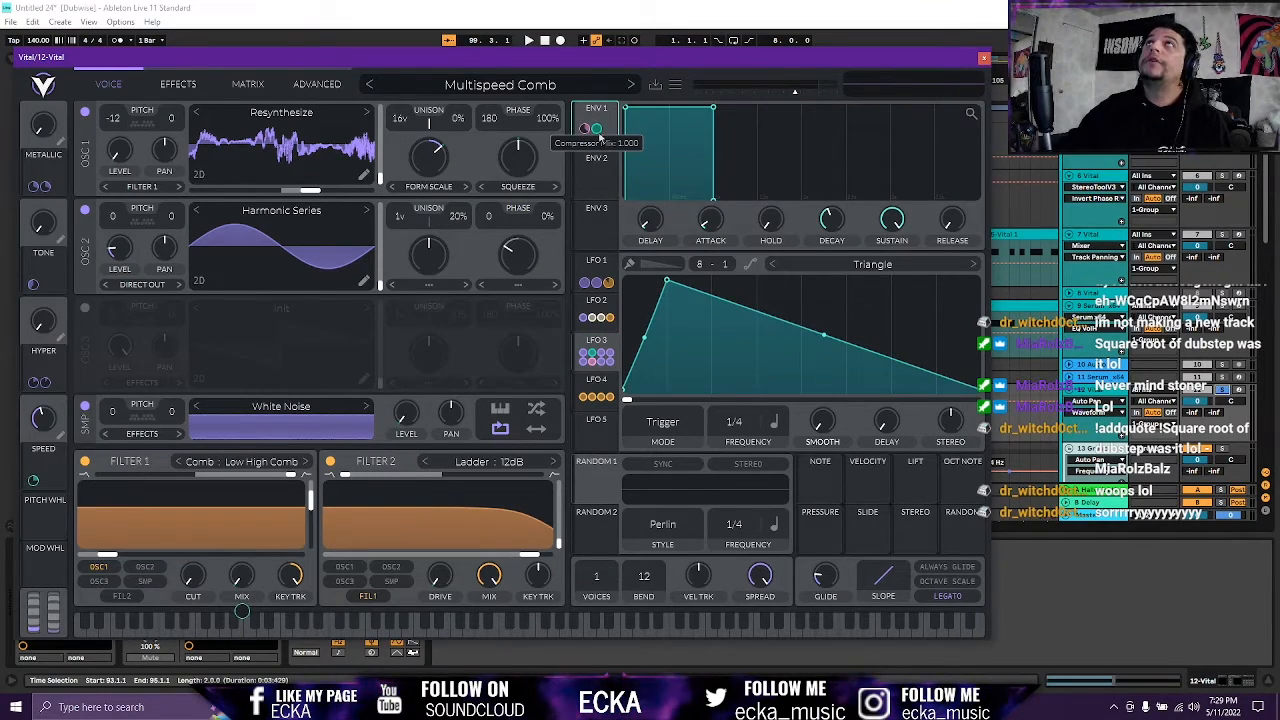
pyautogui.click(590, 272)
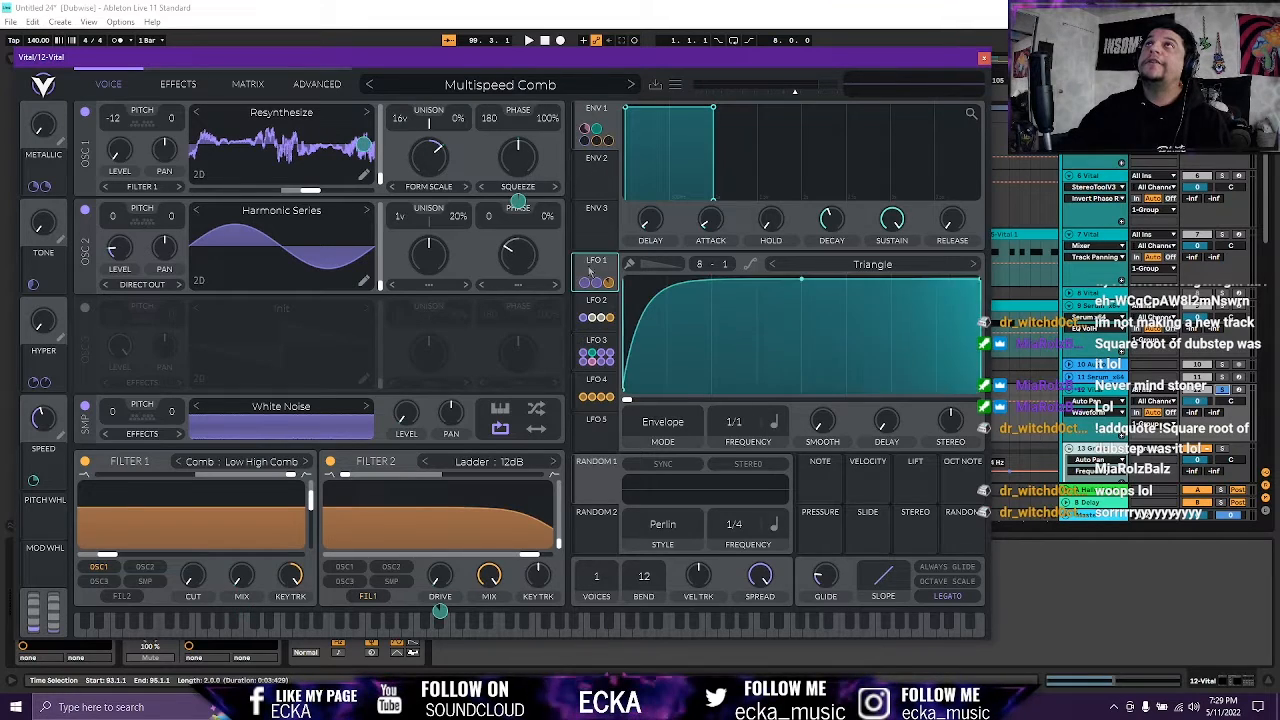
# Play the Multispeed Comb patch while switching between LFO 3 and LFO 1 to compare their shapes and modulation targets.
pyautogui.click(597, 343)
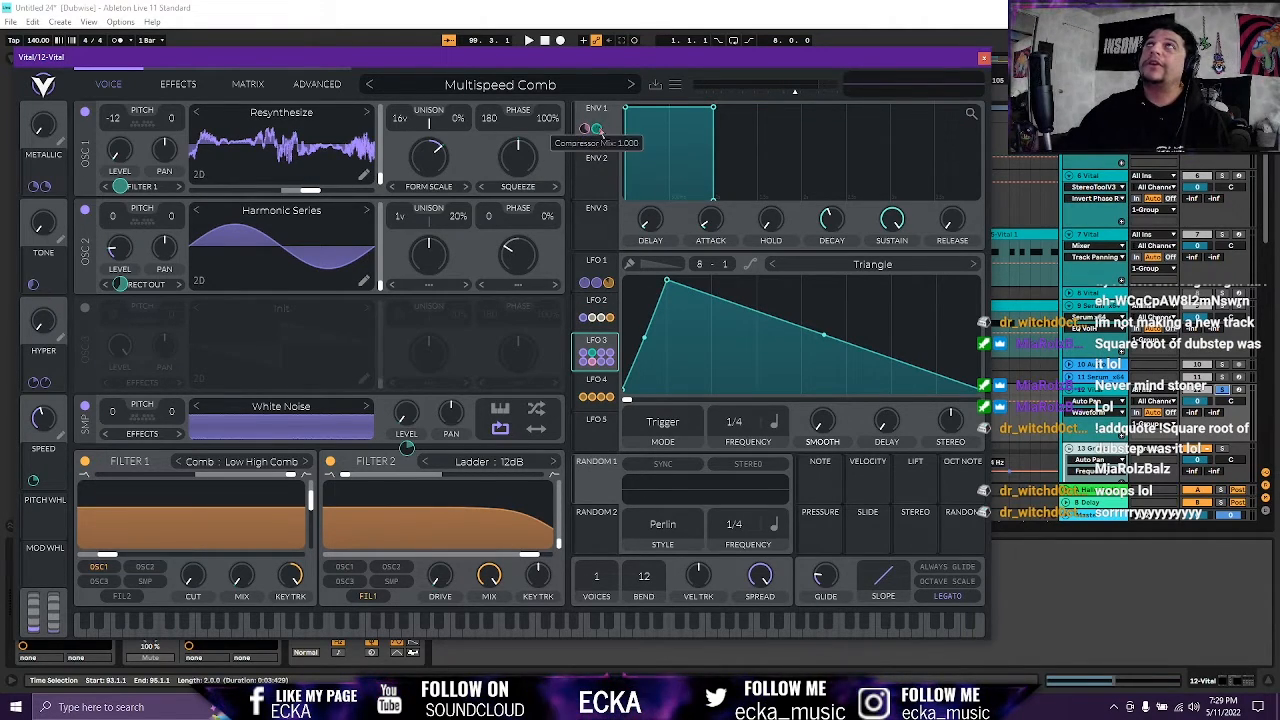
pyautogui.click(607, 282)
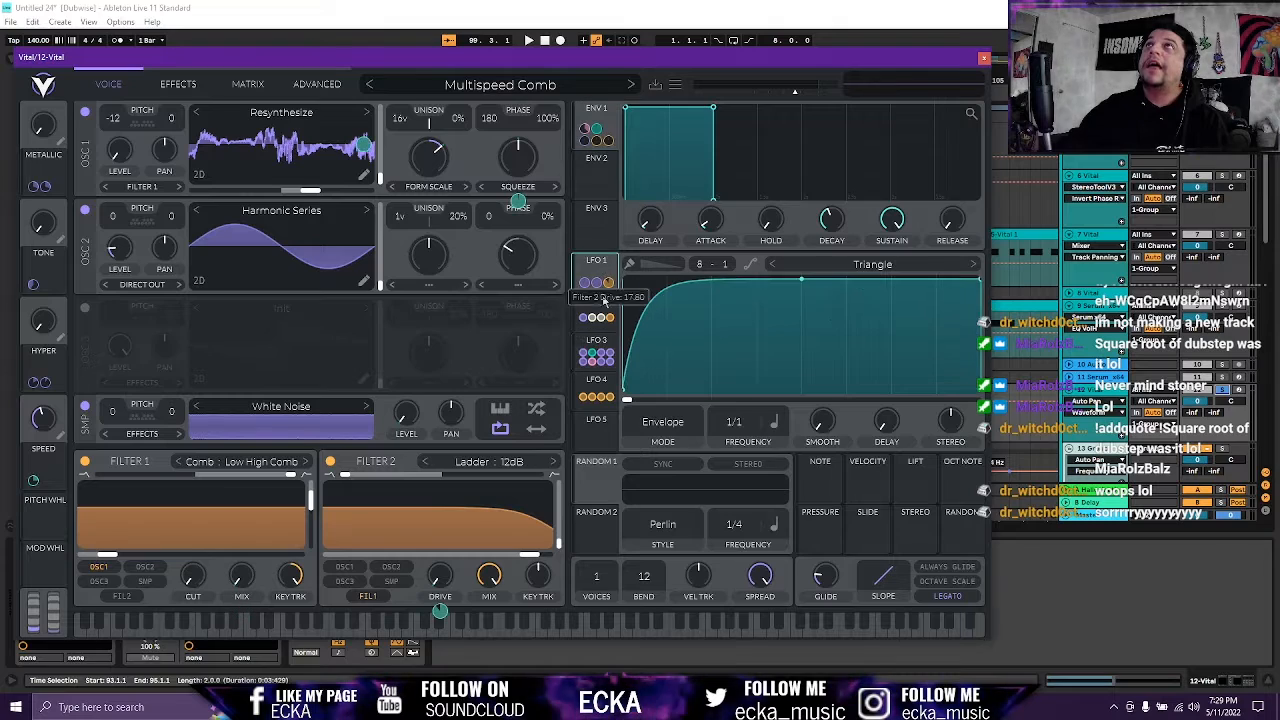
pyautogui.click(600, 344)
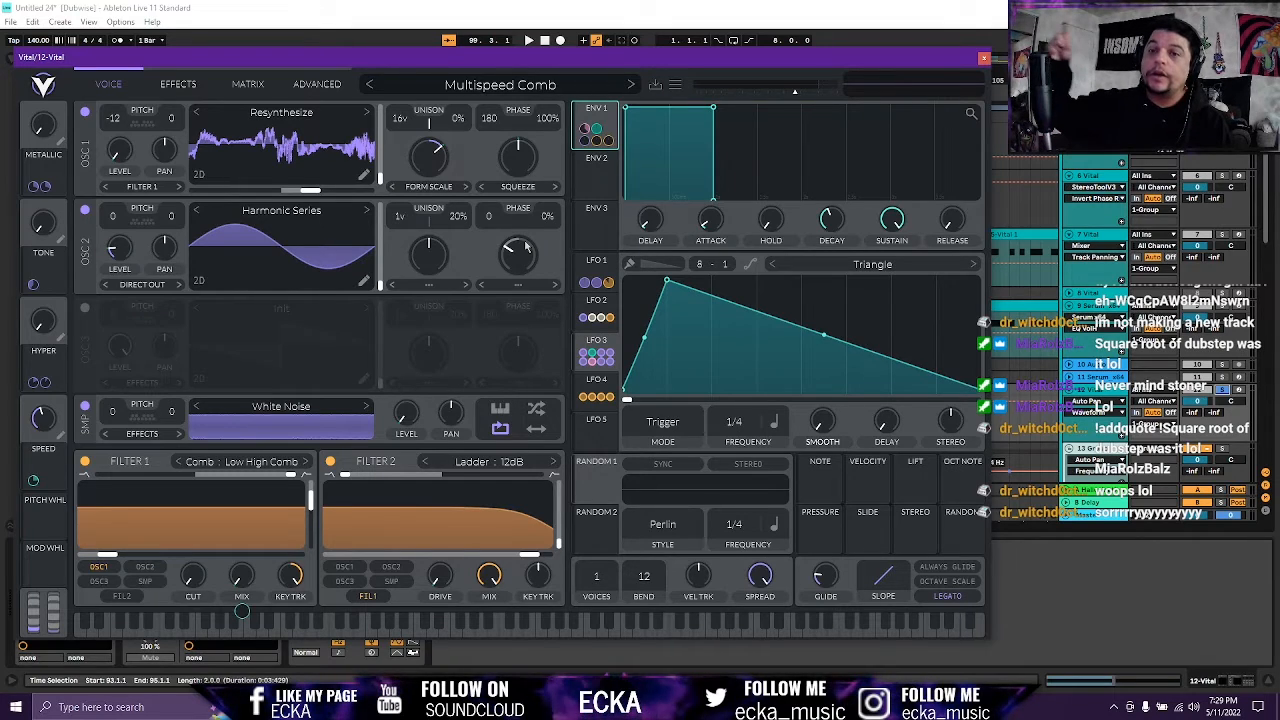
pyautogui.press('space')
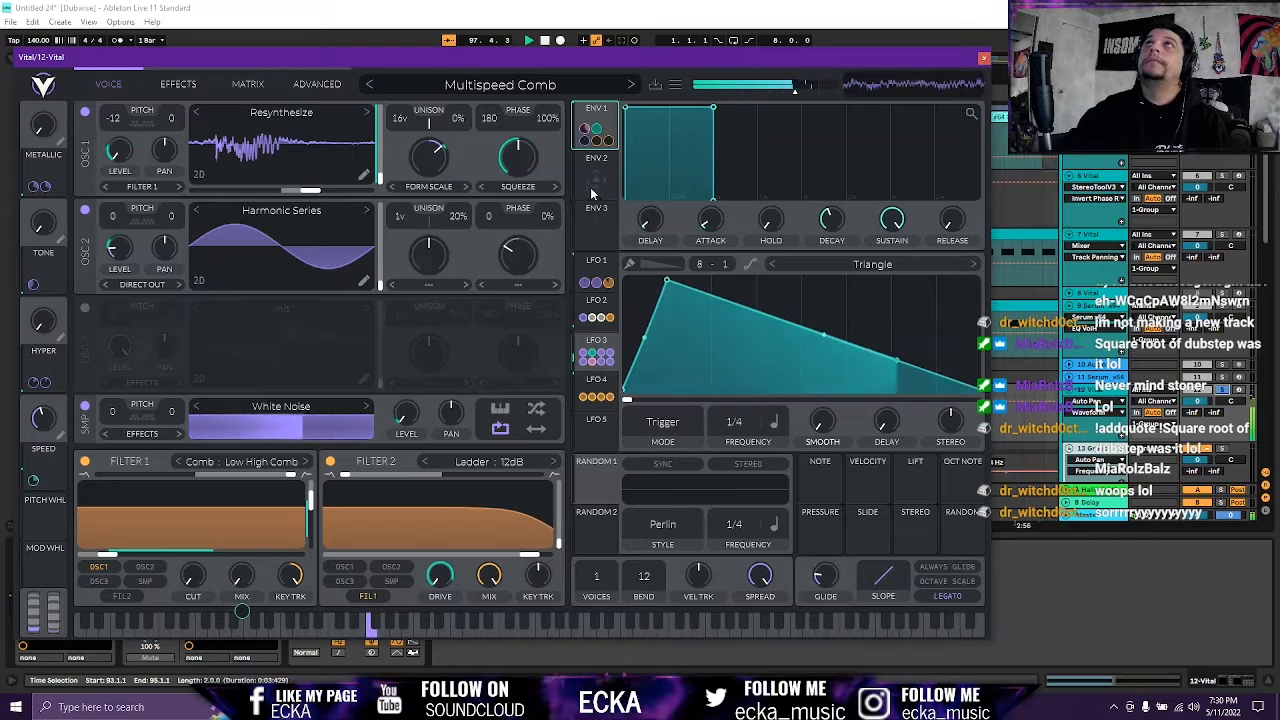
pyautogui.click(595, 260)
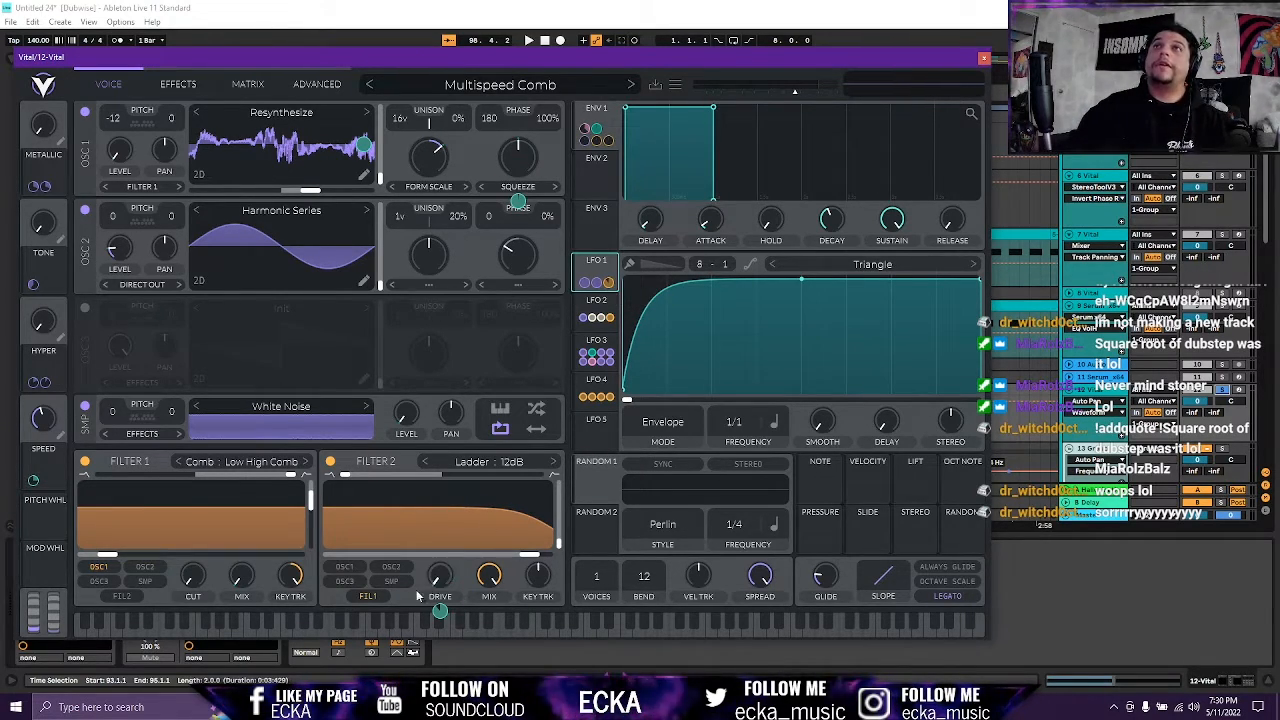
pyautogui.press('space')
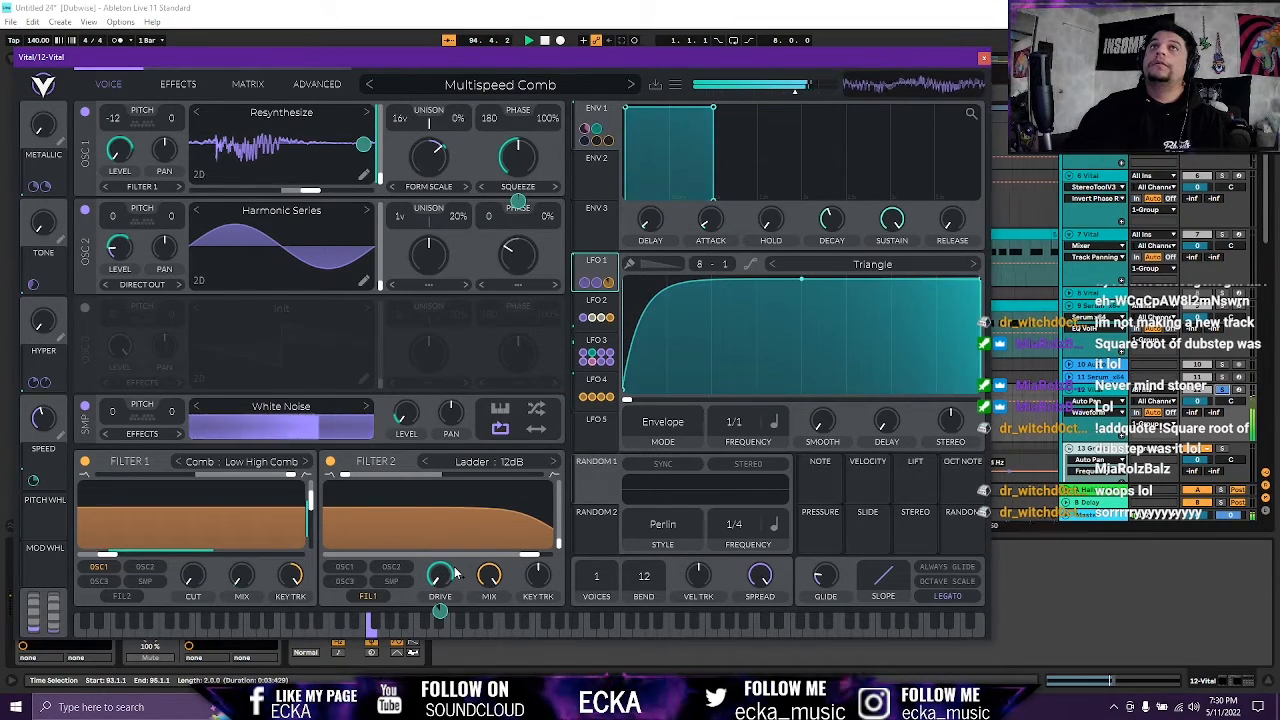
pyautogui.click(594, 352)
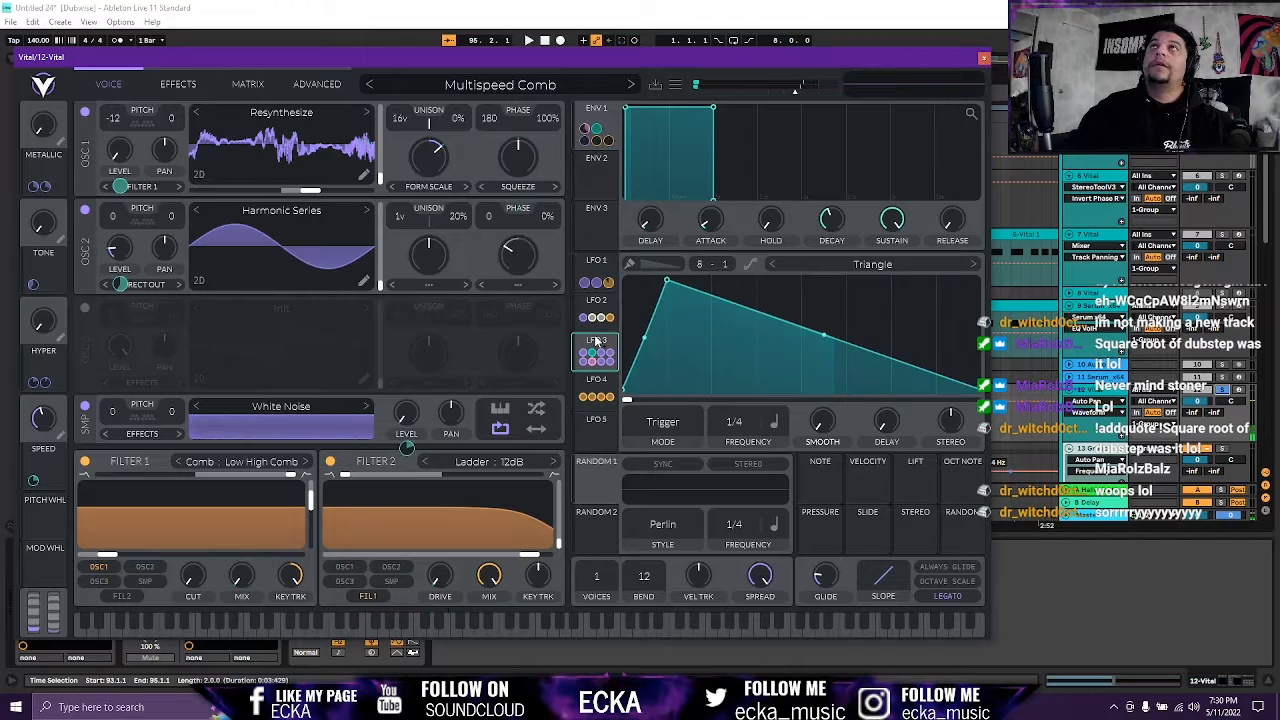
# Review LFO 3's modulation targets and the patch's effects chain from chorus to distortion, and close the Vital window.
pyautogui.moveTo(592, 356)
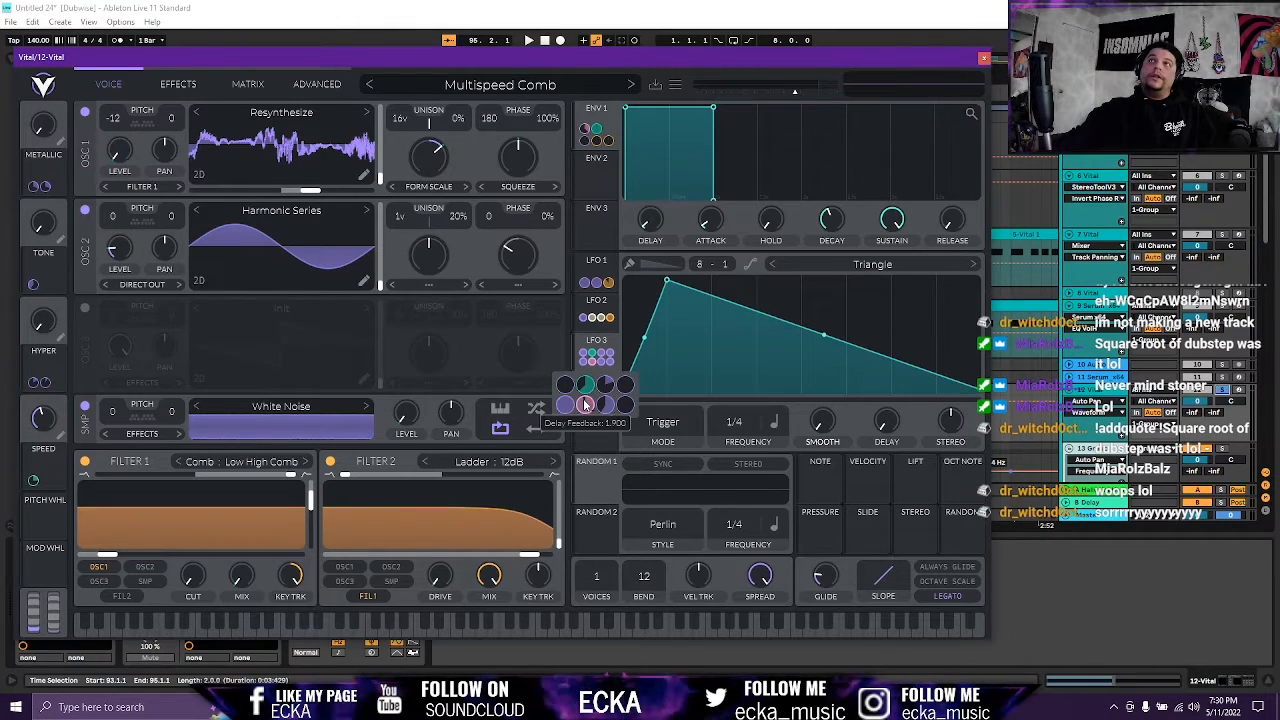
pyautogui.click(187, 84)
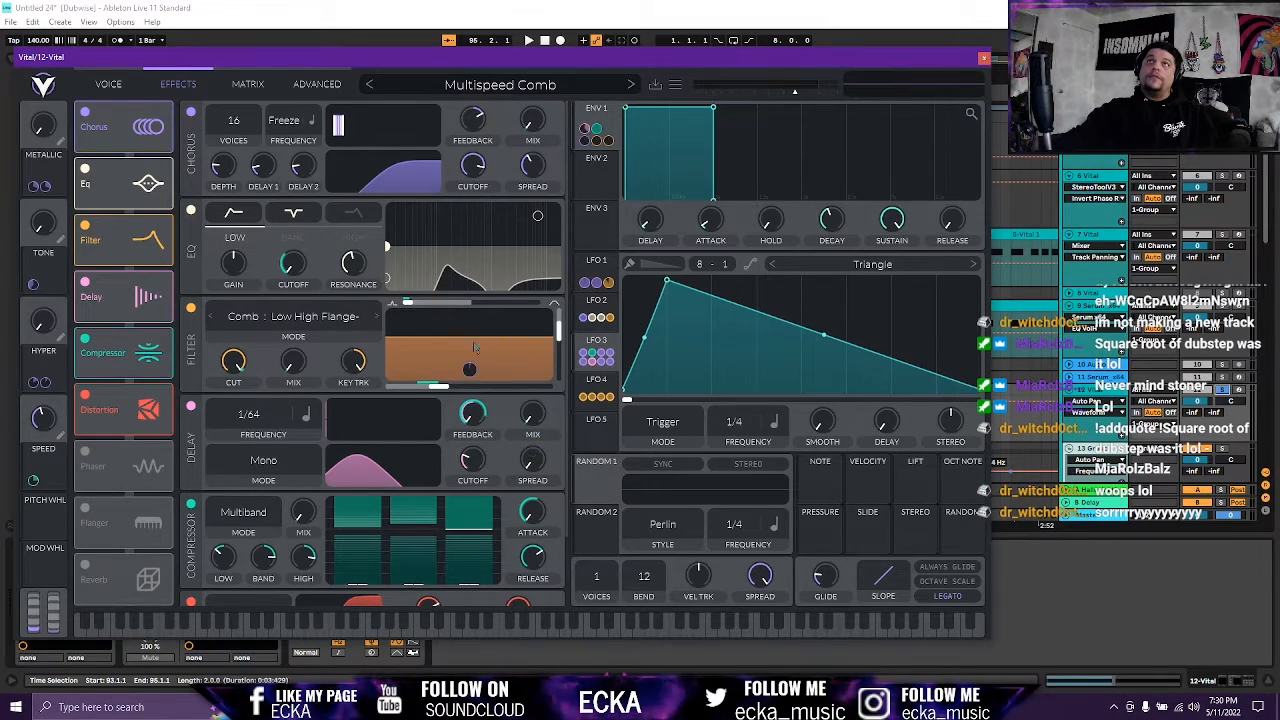
pyautogui.scroll(-2, 398, 465)
pyautogui.scroll(2, 410, 462)
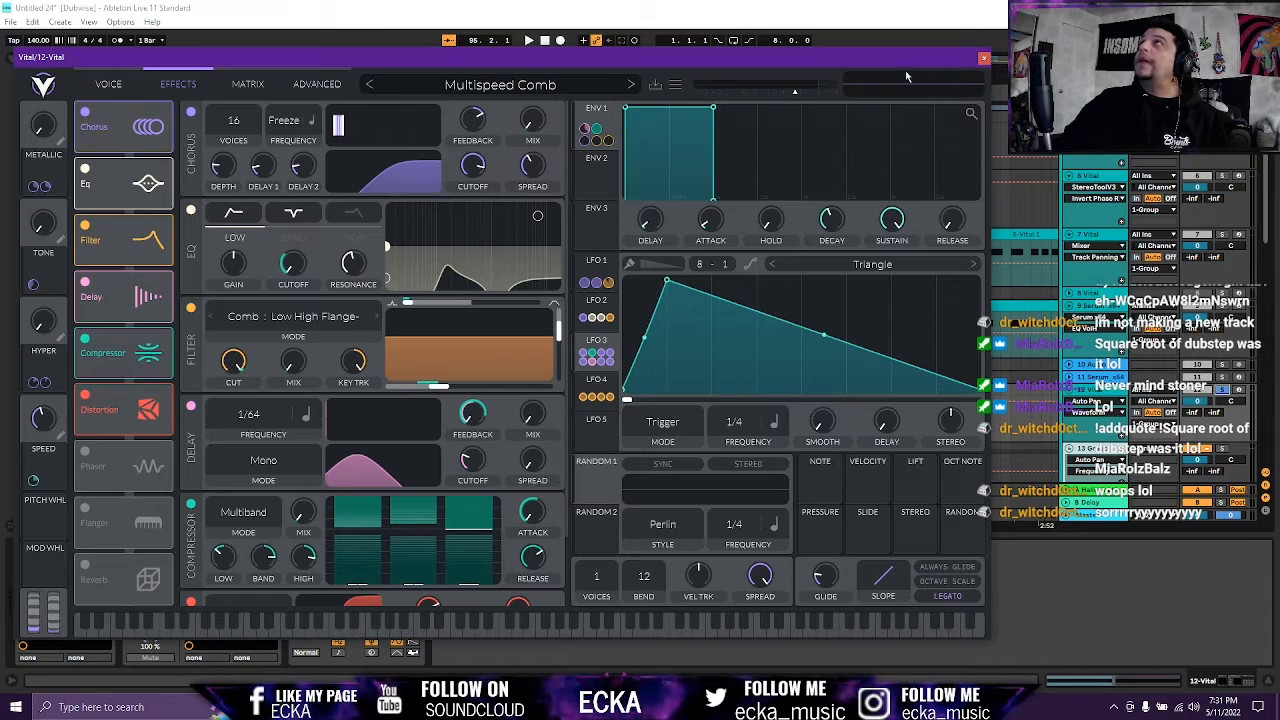
pyautogui.click(984, 59)
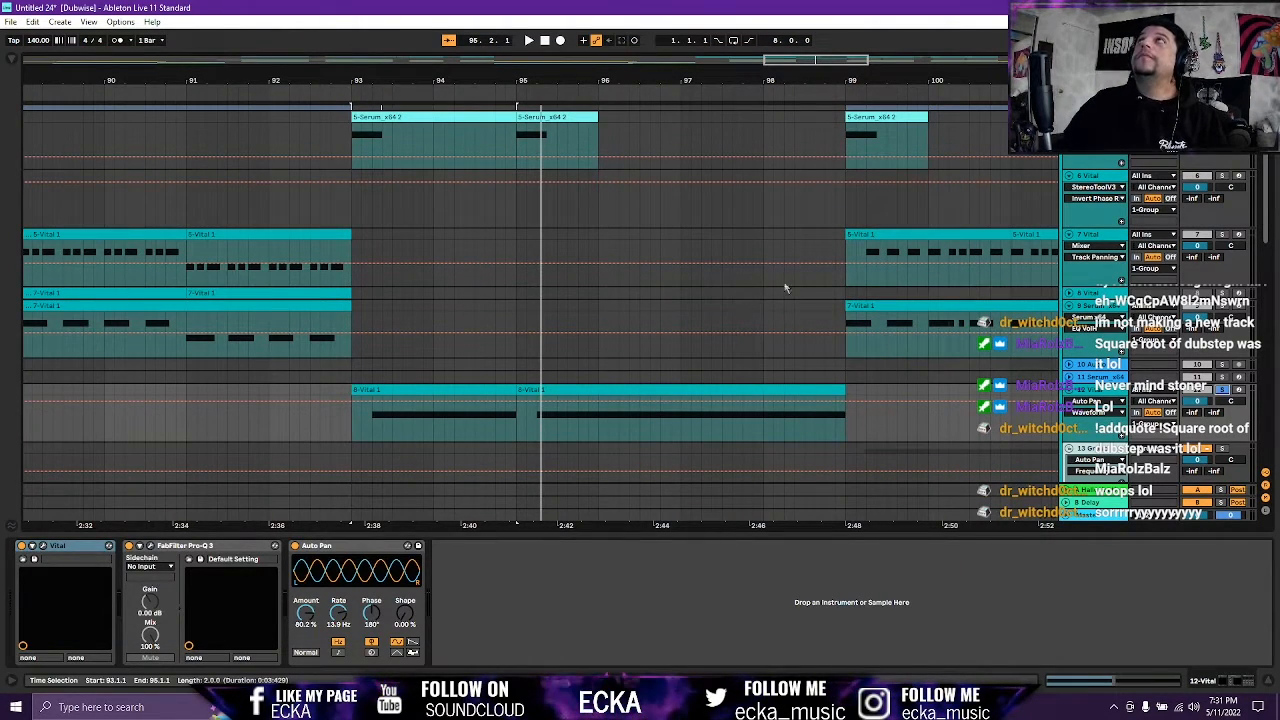
# Examine how the Vital and Serum bass clips are arranged across the tracks from bar 93 to about bar 109.
pyautogui.scroll(5, 772, 284)
pyautogui.scroll(2, 805, 291)
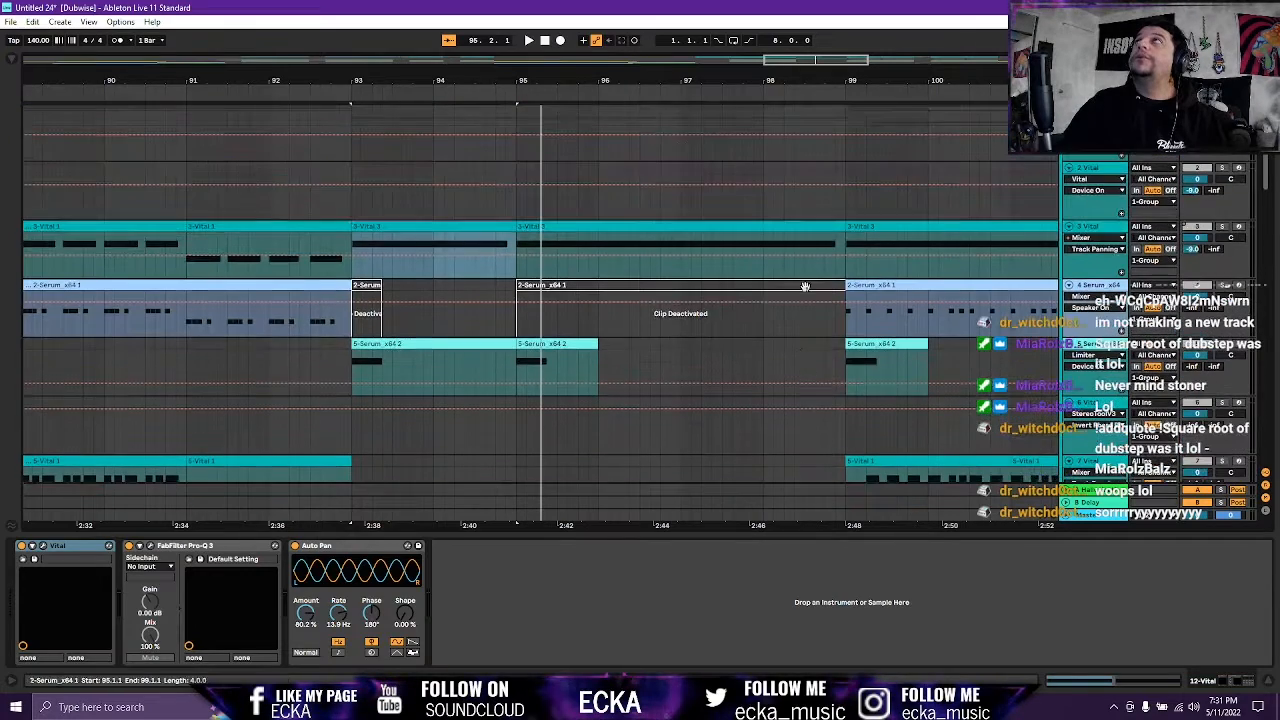
pyautogui.hscroll(3, 807, 257)
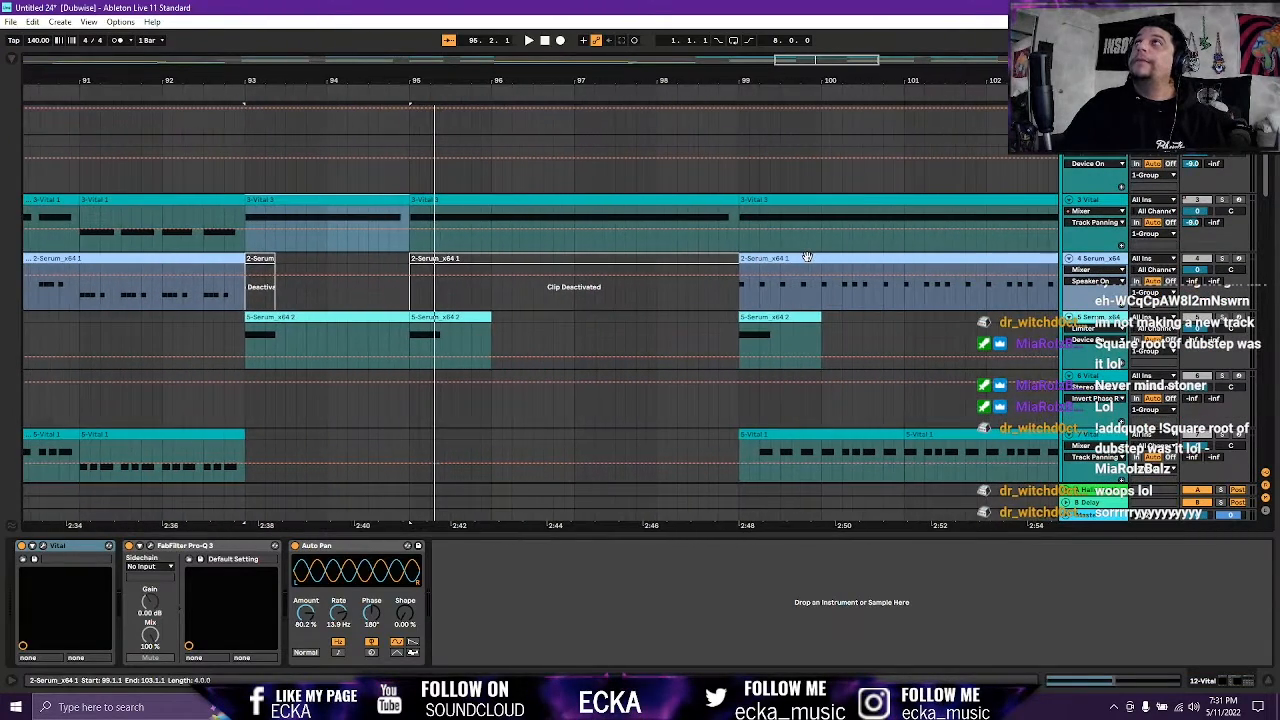
pyautogui.hscroll(3, 807, 257)
pyautogui.scroll(-5, 803, 383)
pyautogui.scroll(5, 797, 373)
pyautogui.hscroll(-3, 290, 370)
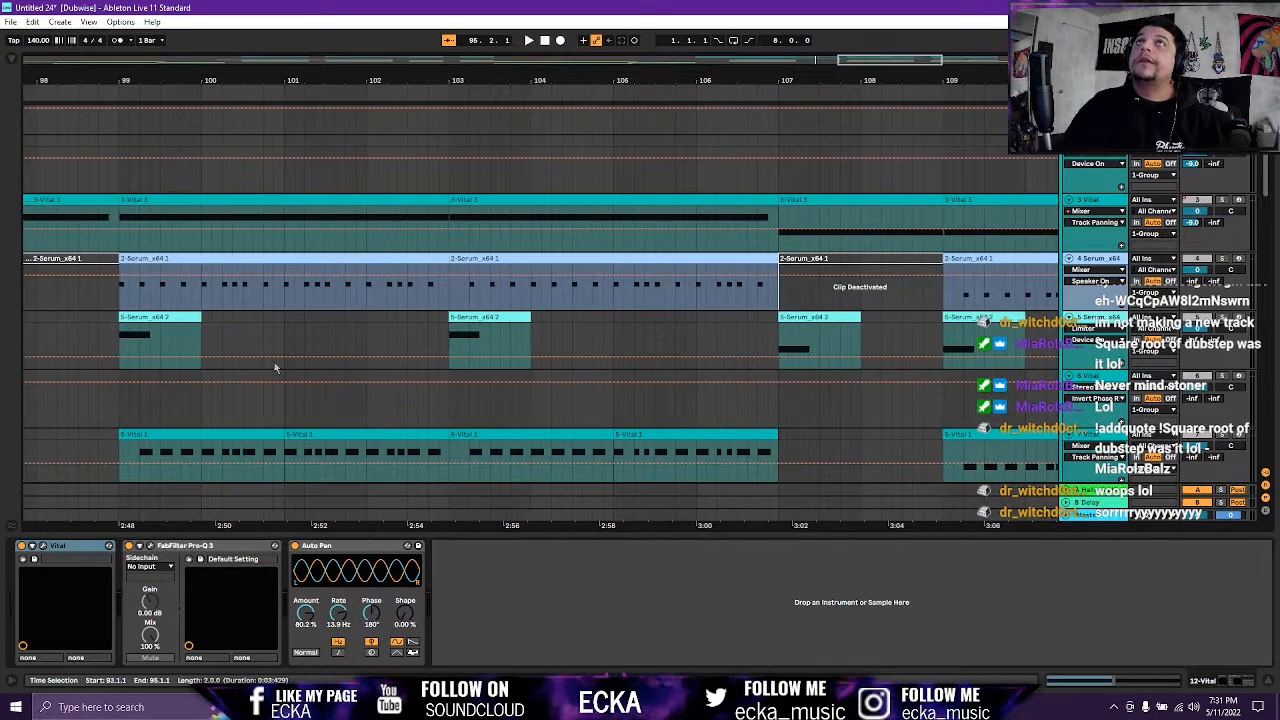
pyautogui.hscroll(-6, 274, 367)
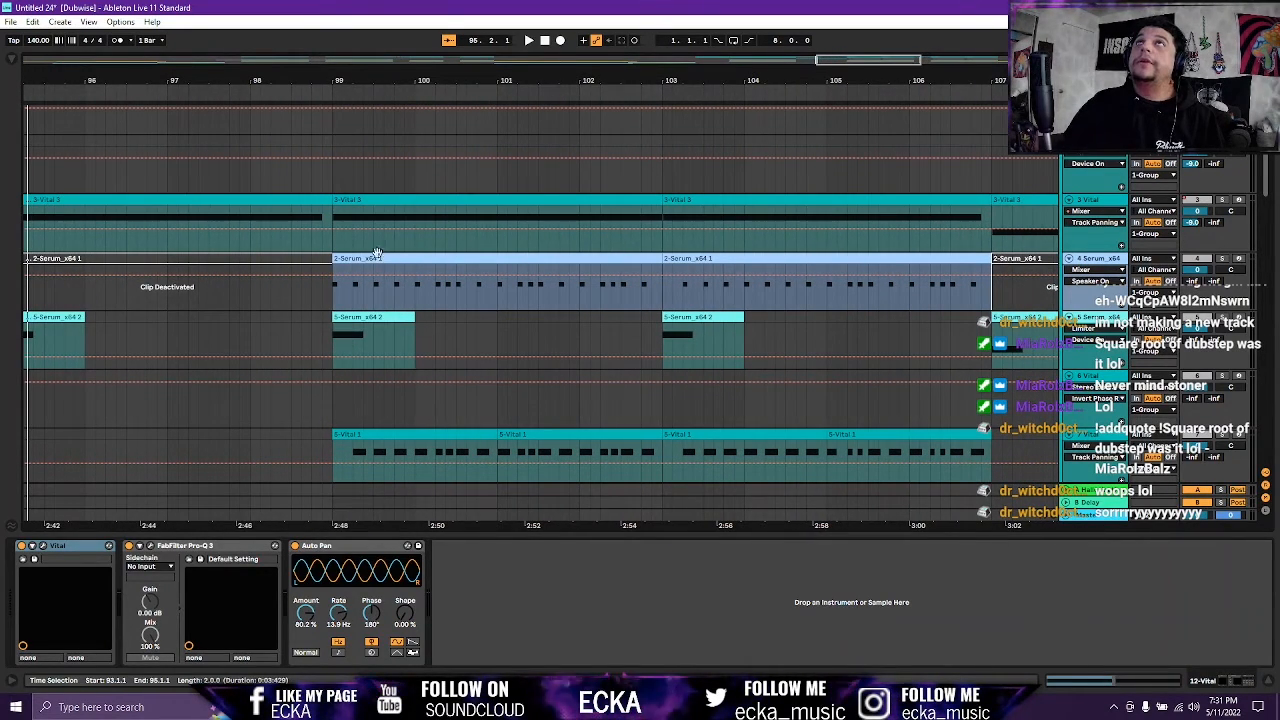
pyautogui.scroll(-5, 378, 347)
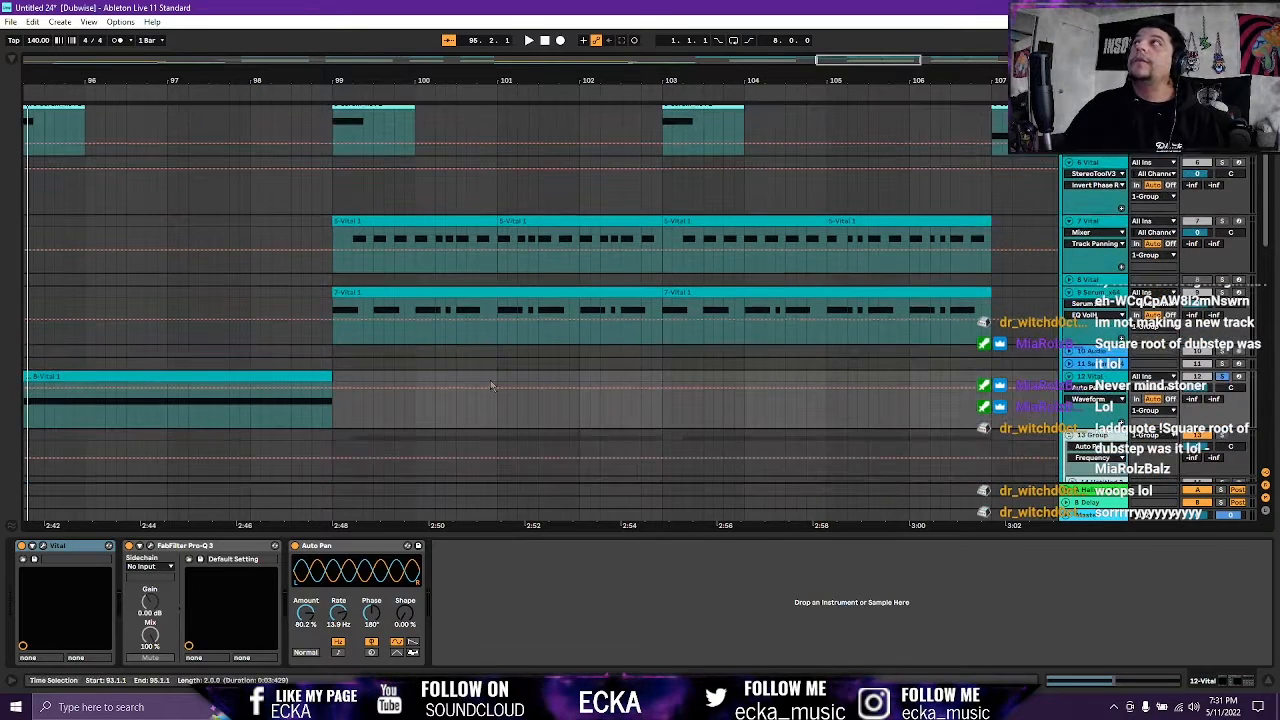
# Select the 7-Vital 1 clip at bar 99 and the track 12 clip before it, and unfold audio track 15.
pyautogui.click(441, 291)
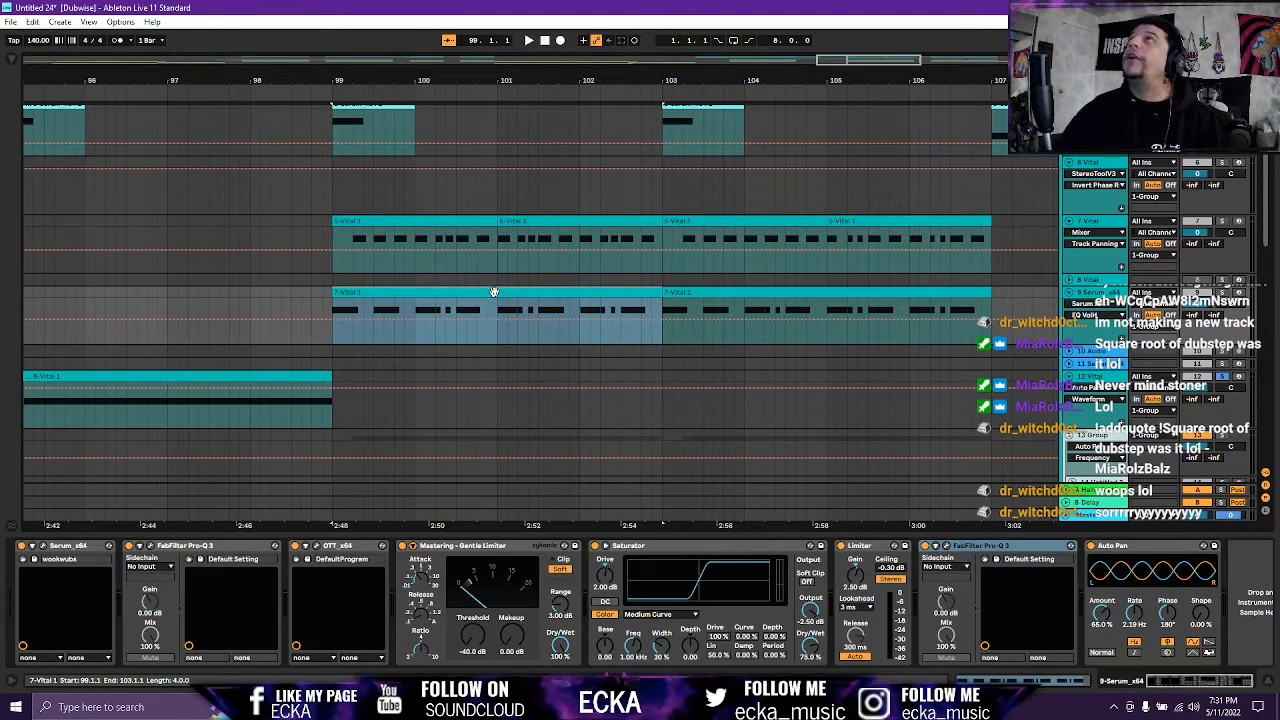
pyautogui.scroll(-2, 441, 343)
pyautogui.scroll(-2, 441, 343)
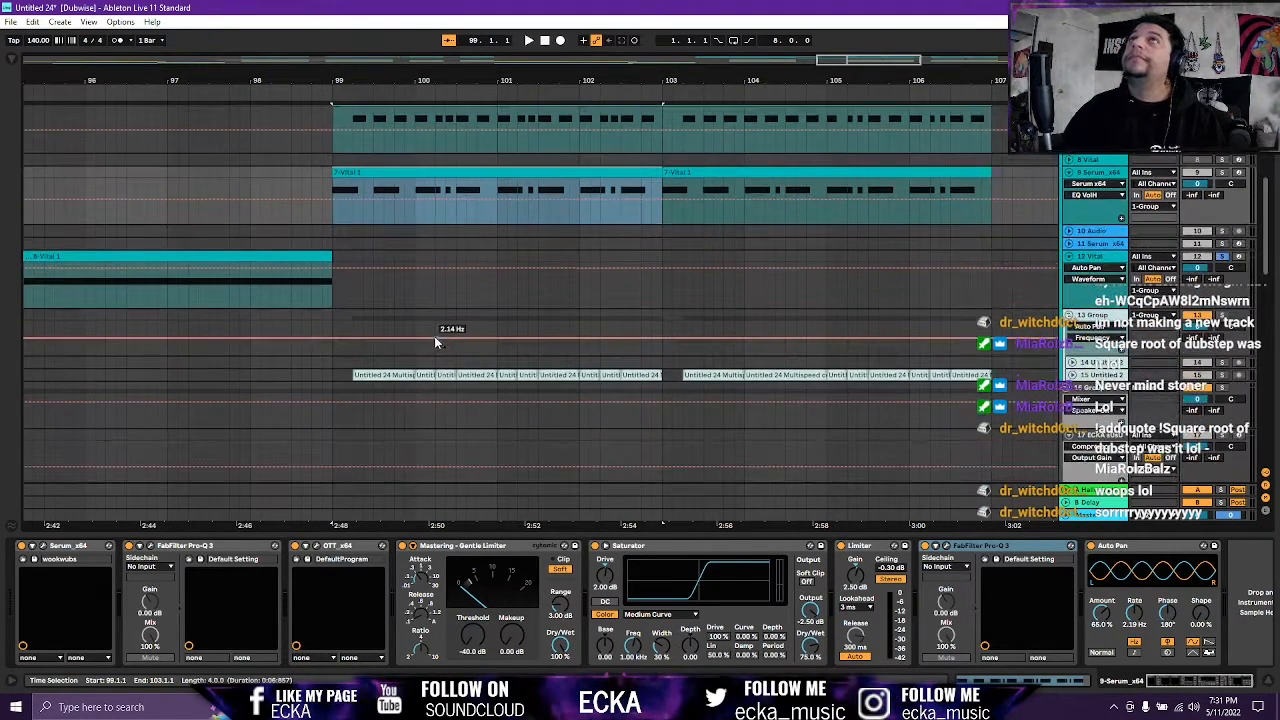
pyautogui.click(195, 253)
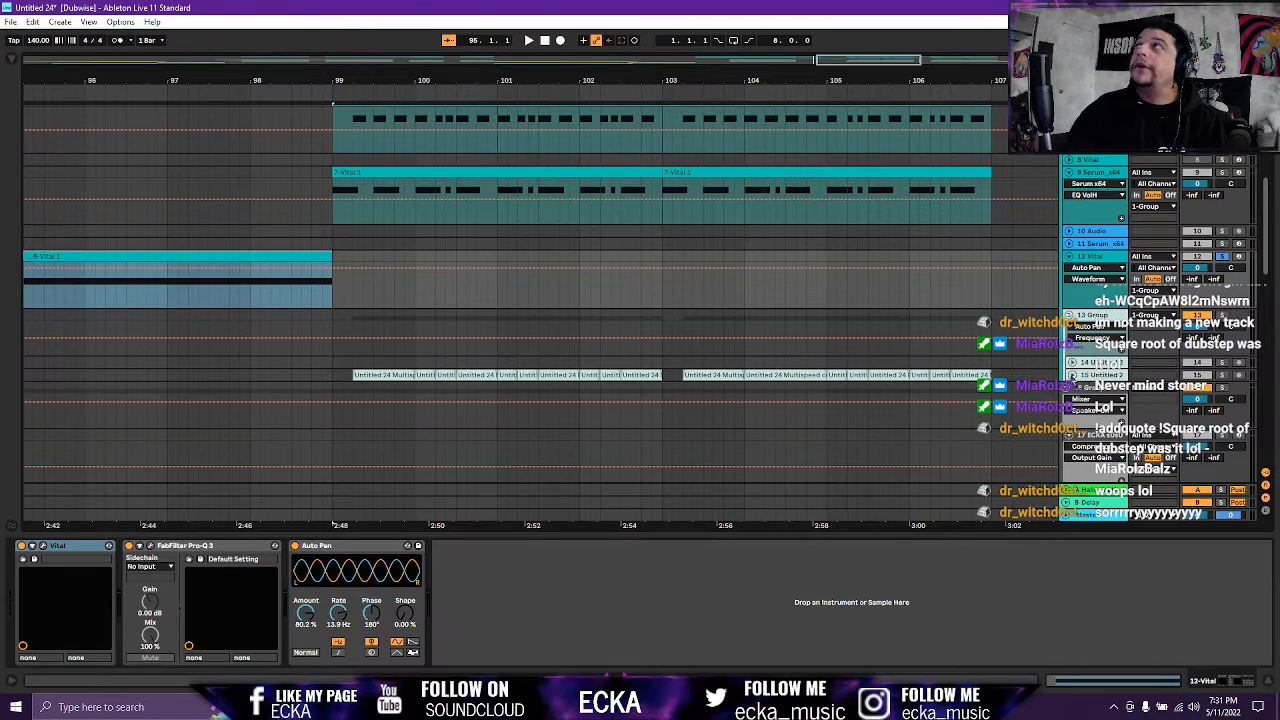
pyautogui.click(1072, 376)
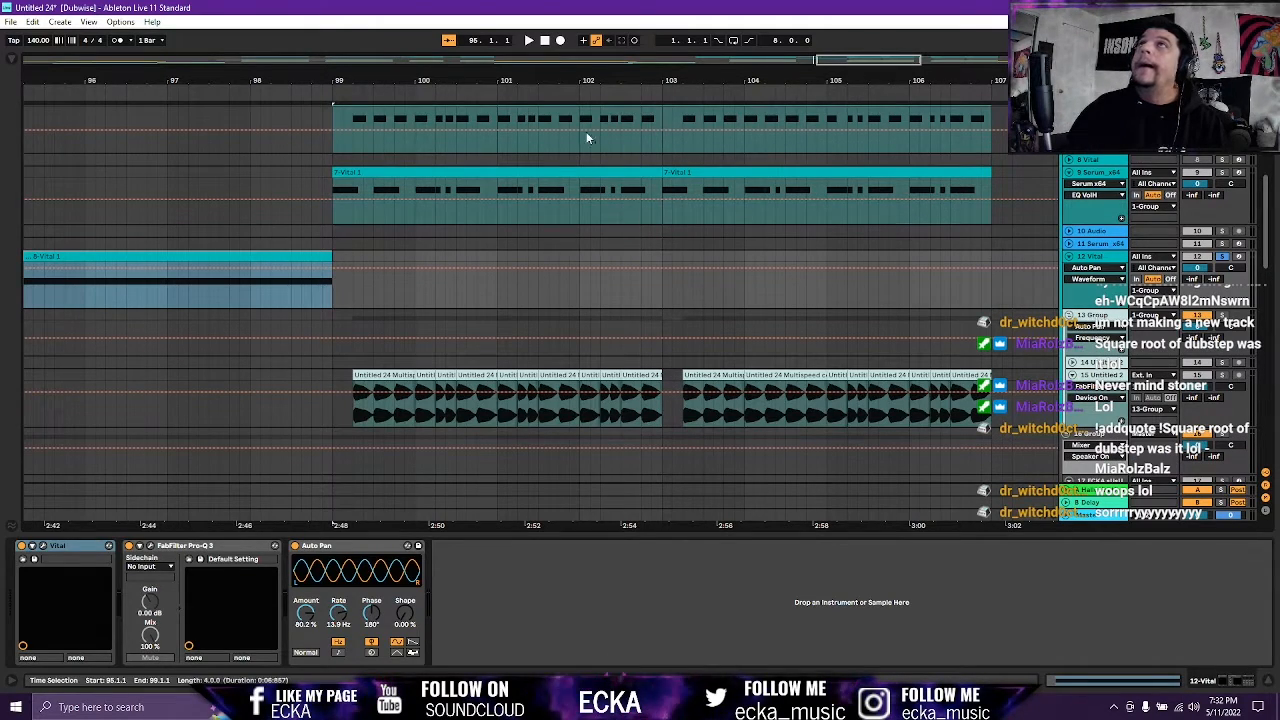
# Solo the 13 Group and play the resampled Multispeed comb audio clips on track 15 from bar 99.
pyautogui.moveTo(919, 60)
pyautogui.mouseDown()
pyautogui.moveTo(980, 60)
pyautogui.moveTo(928, 61)
pyautogui.mouseUp()
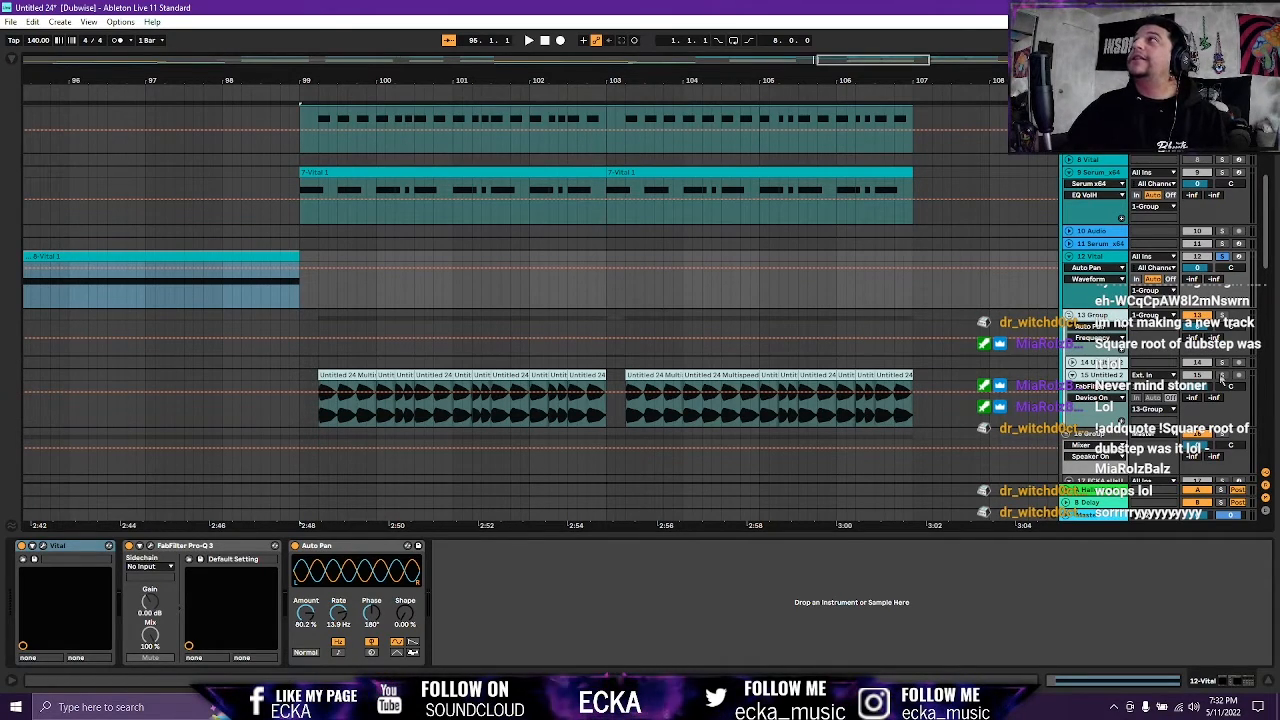
pyautogui.press('space')
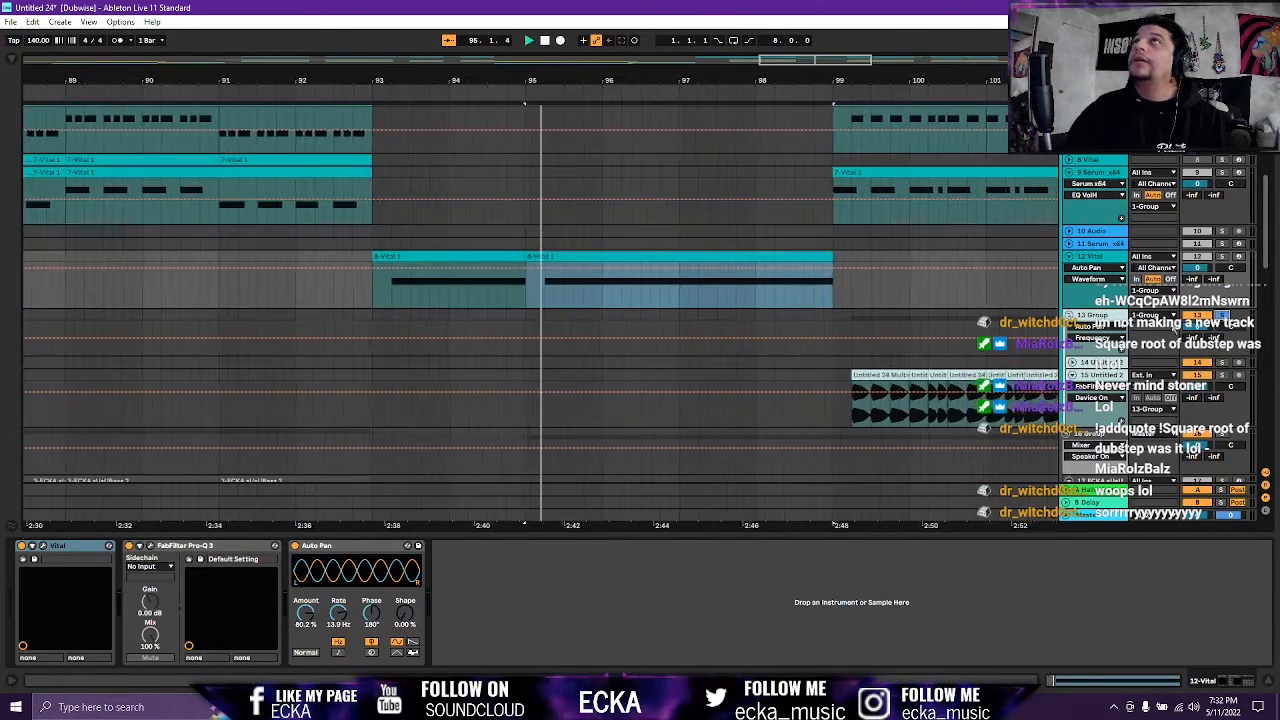
pyautogui.click(845, 390)
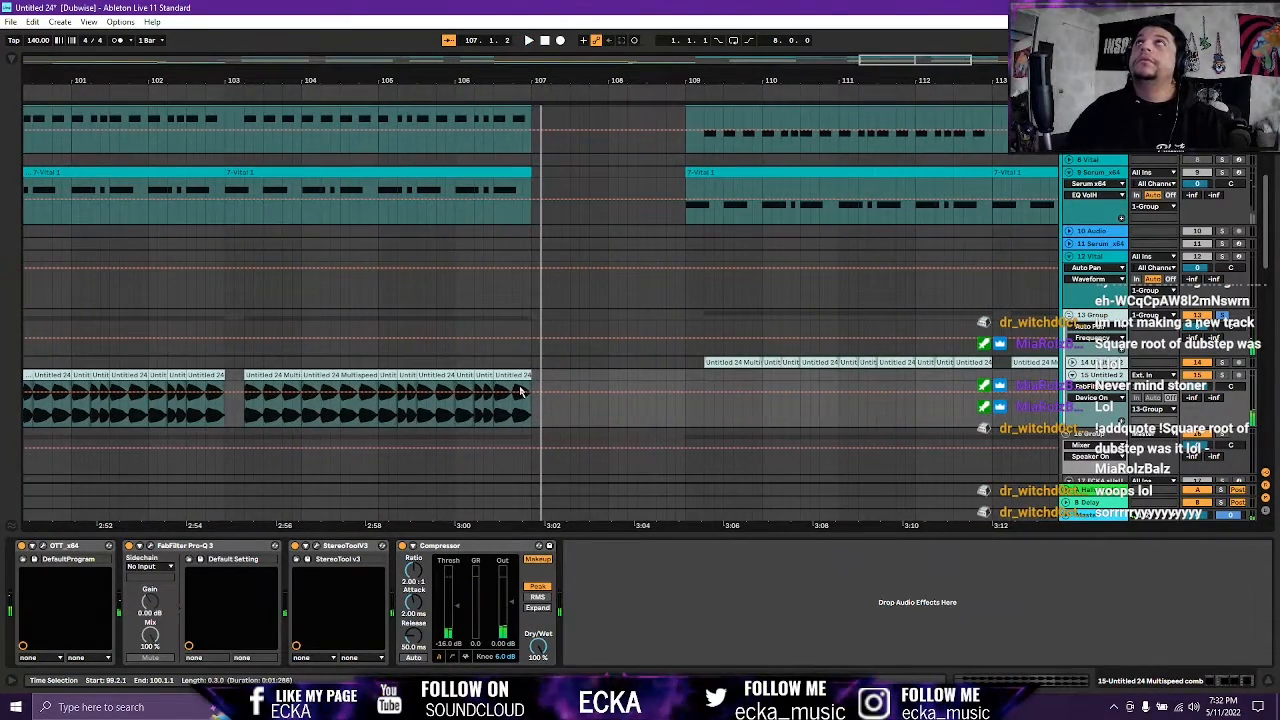
# Turn off the 13 Group's solo and play all the basses together from bar 99.
pyautogui.scroll(1, 432, 401)
pyautogui.scroll(5, 450, 395)
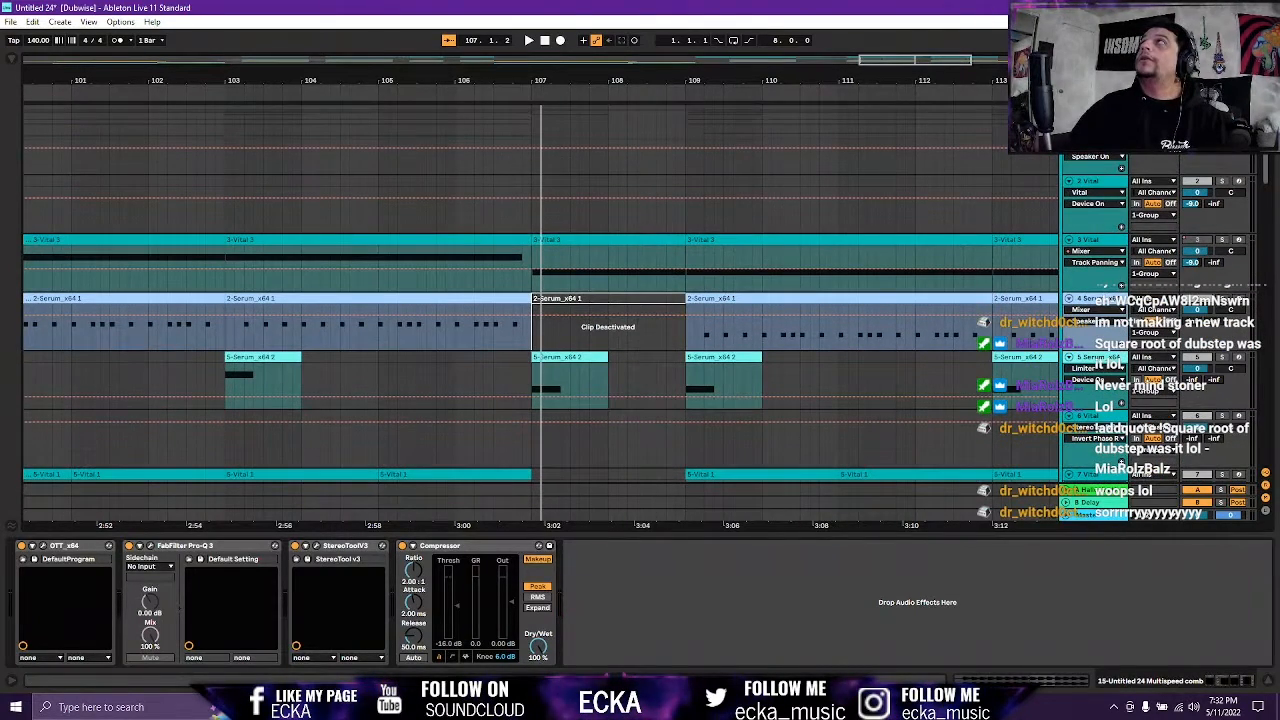
pyautogui.press('space')
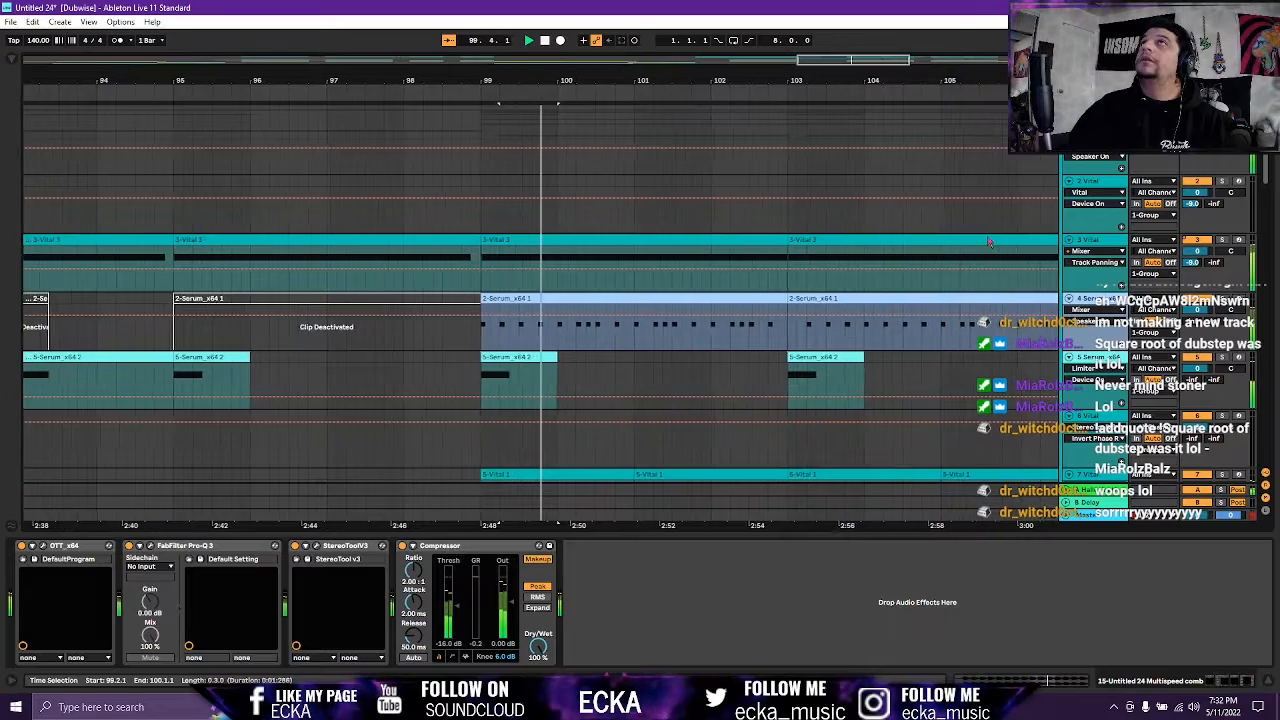
pyautogui.scroll(-1, 984, 344)
pyautogui.scroll(-2, 362, 257)
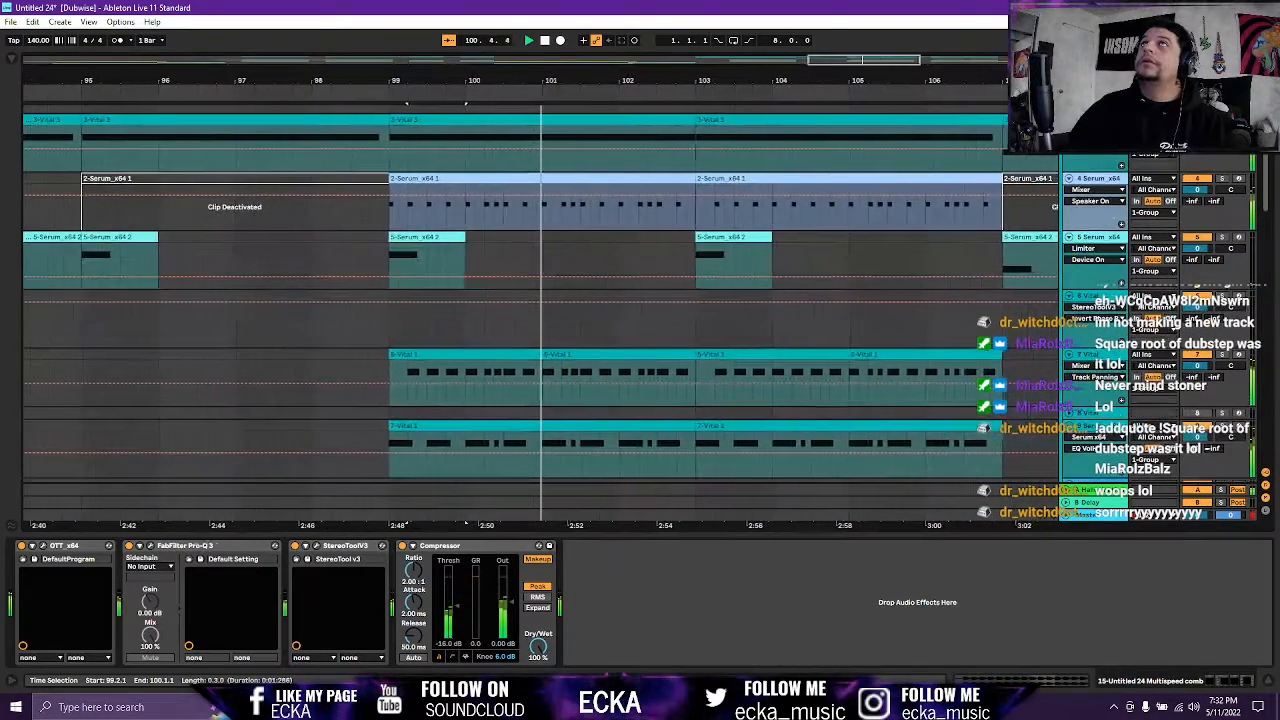
# Play all the basses from the 5-Serum_x64 2 clip at bar 99 through to bar 117, and restart from that clip.
pyautogui.click(362, 257)
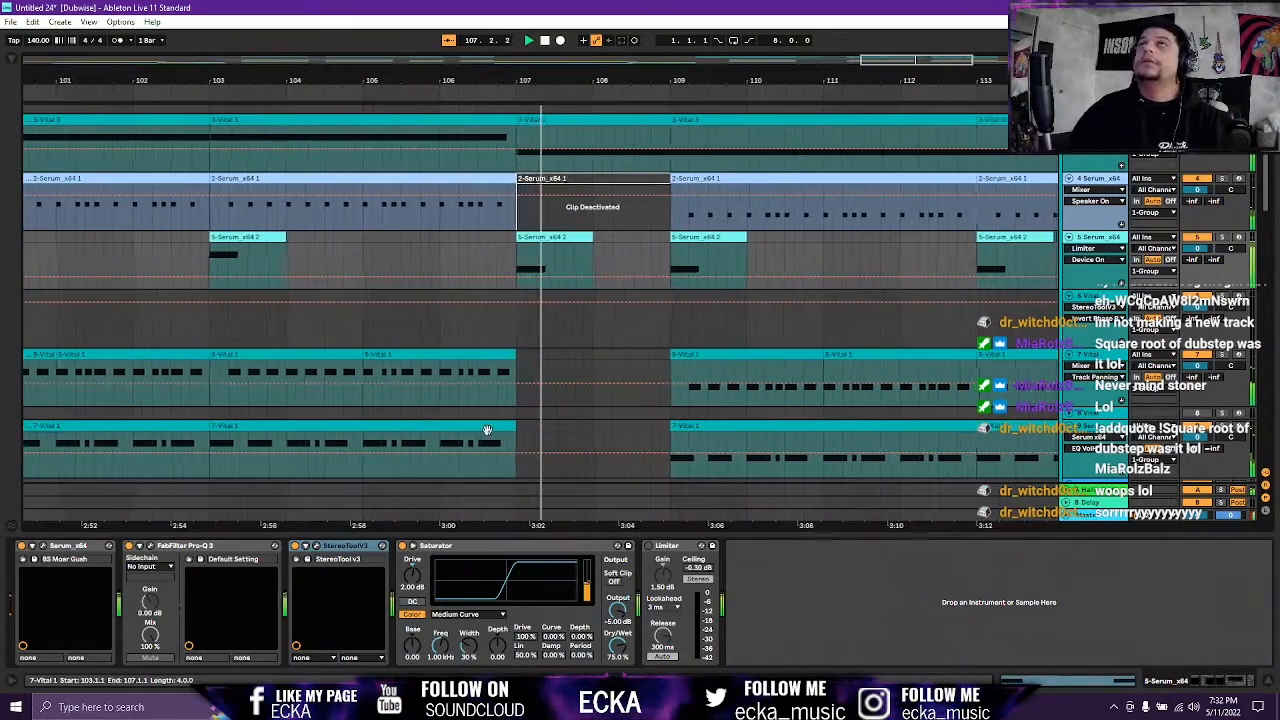
pyautogui.scroll(-2, 533, 412)
pyautogui.scroll(-1, 533, 412)
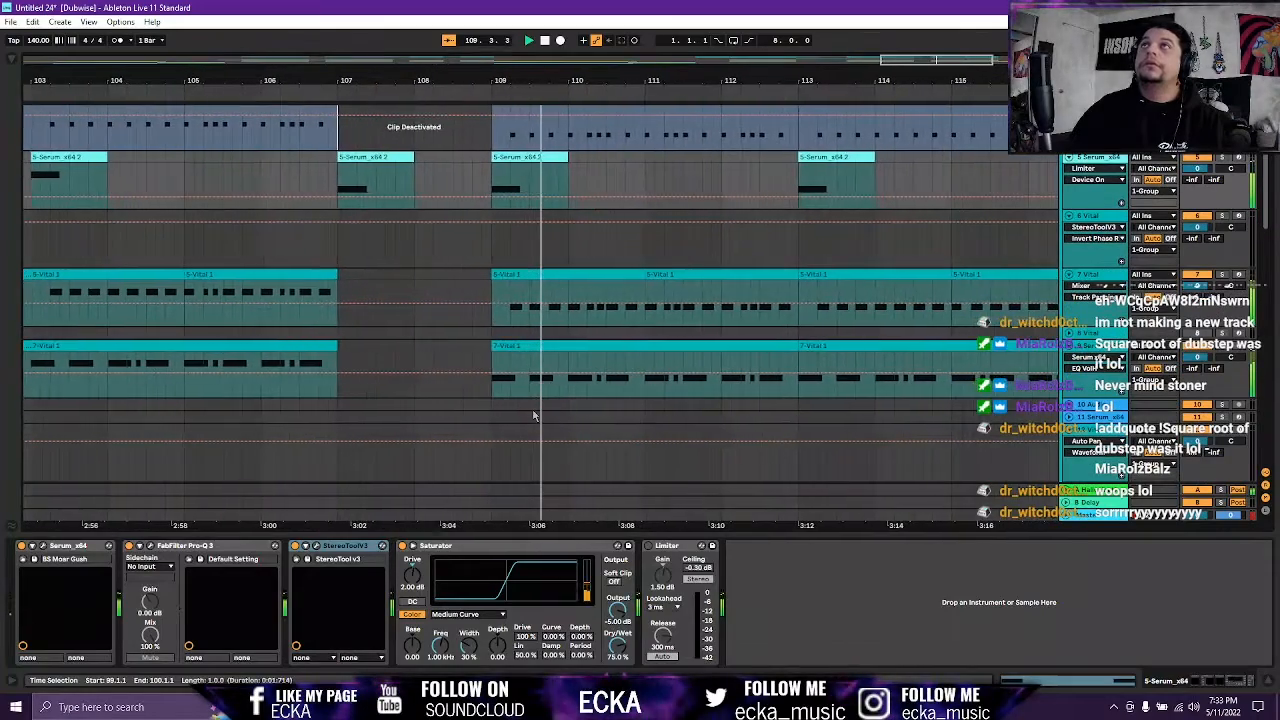
pyautogui.scroll(-2, 533, 415)
pyautogui.scroll(-2, 533, 415)
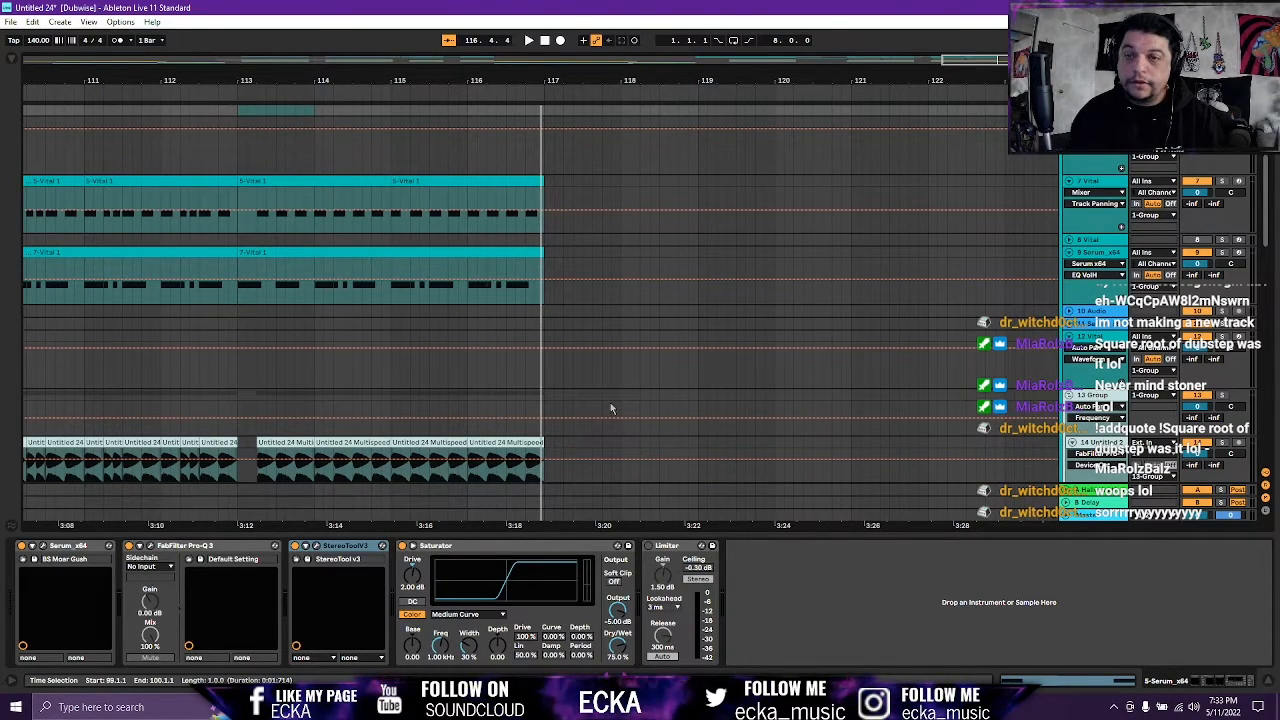
pyautogui.press('space')
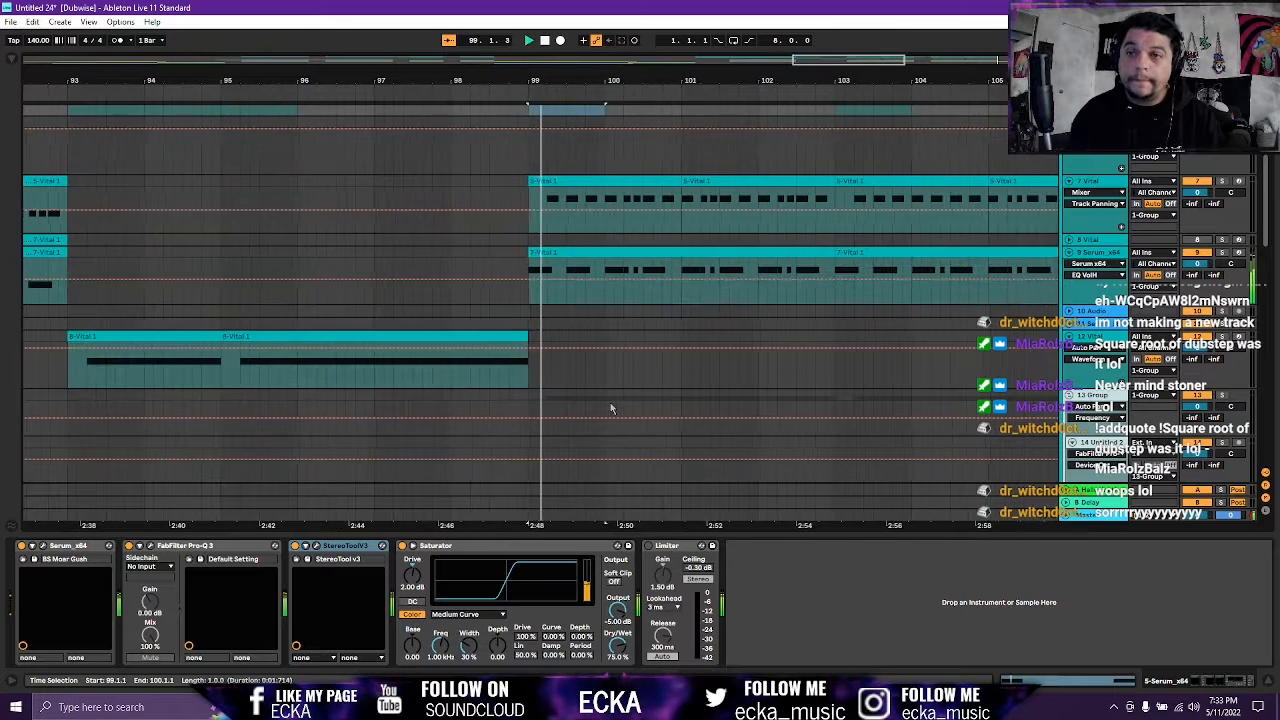
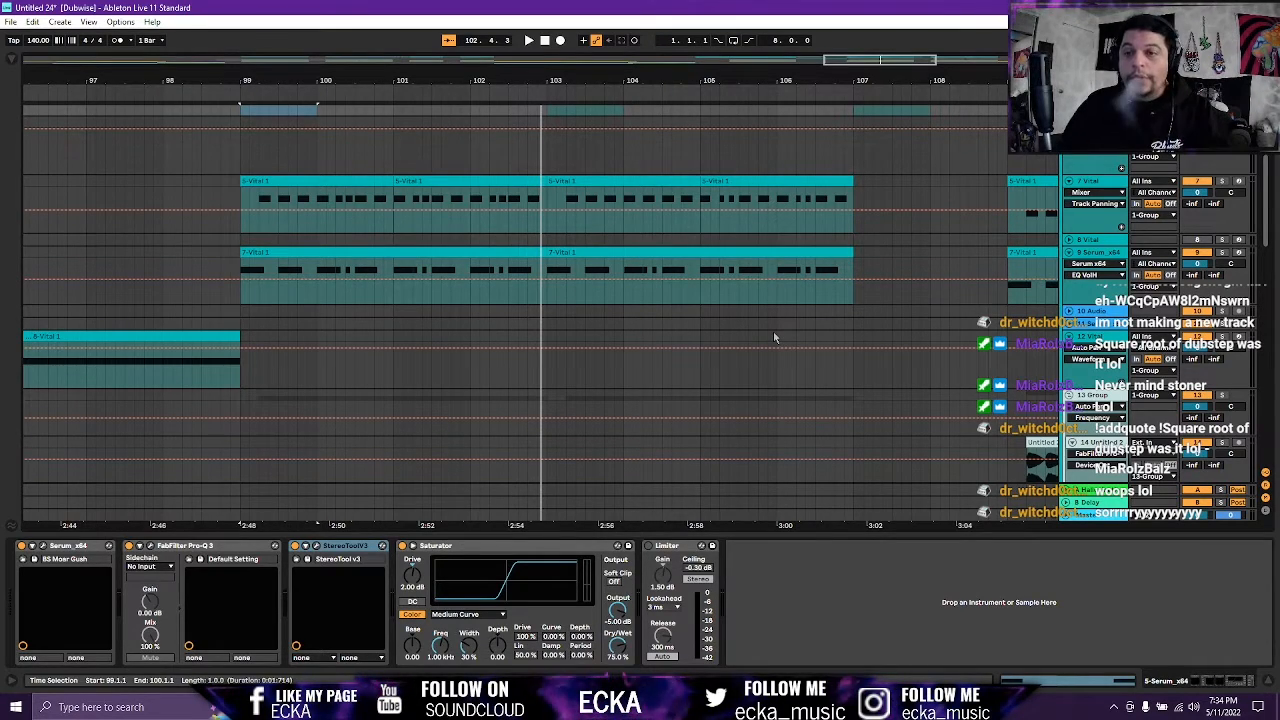
# Solo track 7 to play its 5-Vital 1 clip from bar 99, and replay it with all the basses.
pyautogui.scroll(2, 763, 347)
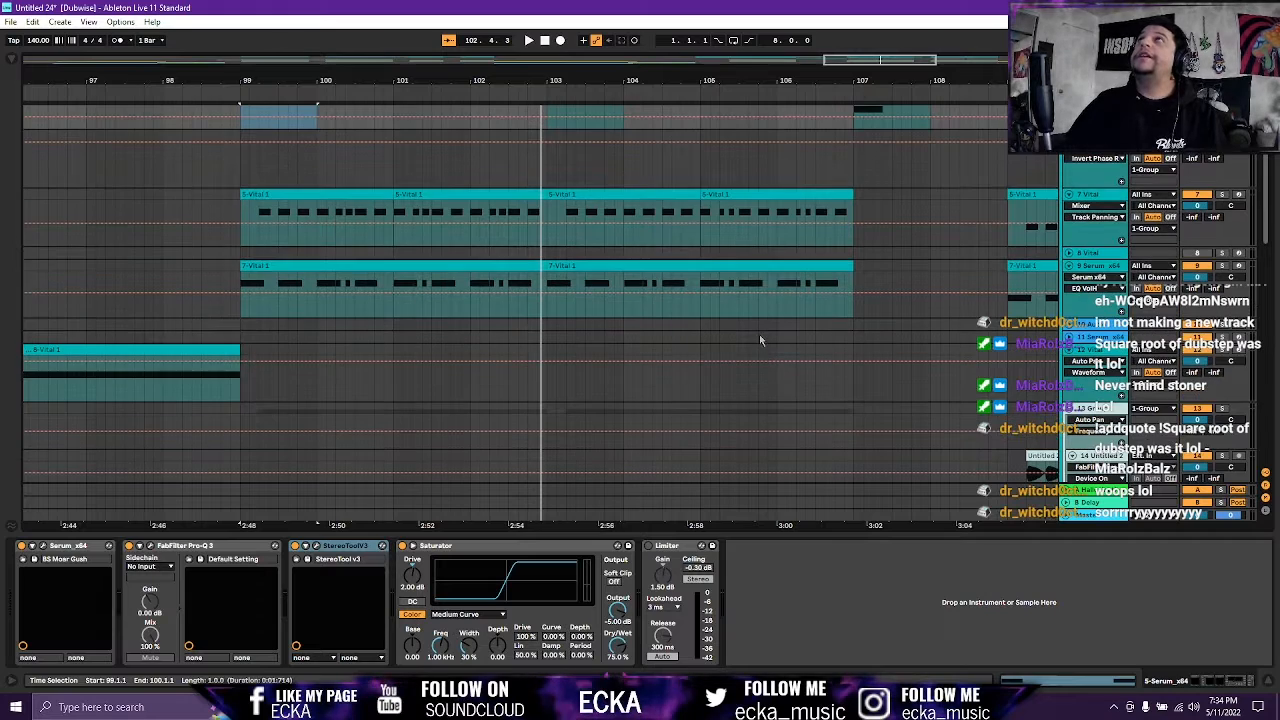
pyautogui.click(1221, 236)
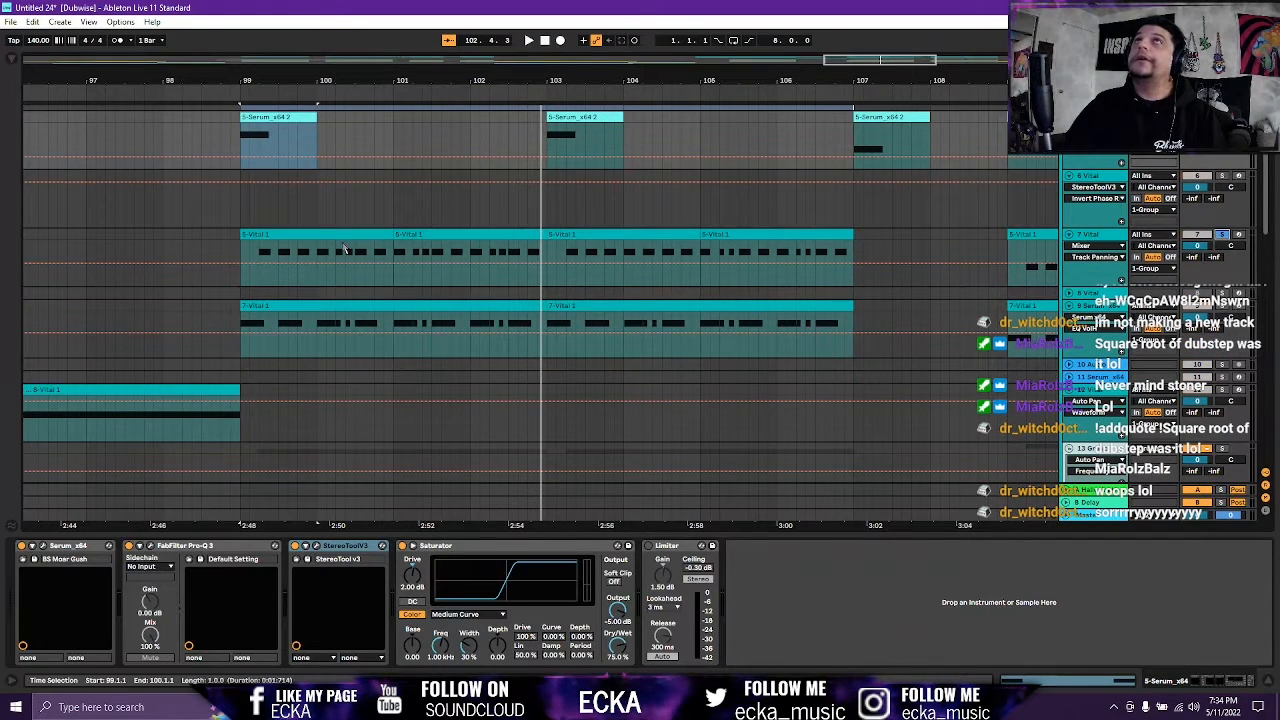
pyautogui.click(303, 234)
pyautogui.press('space')
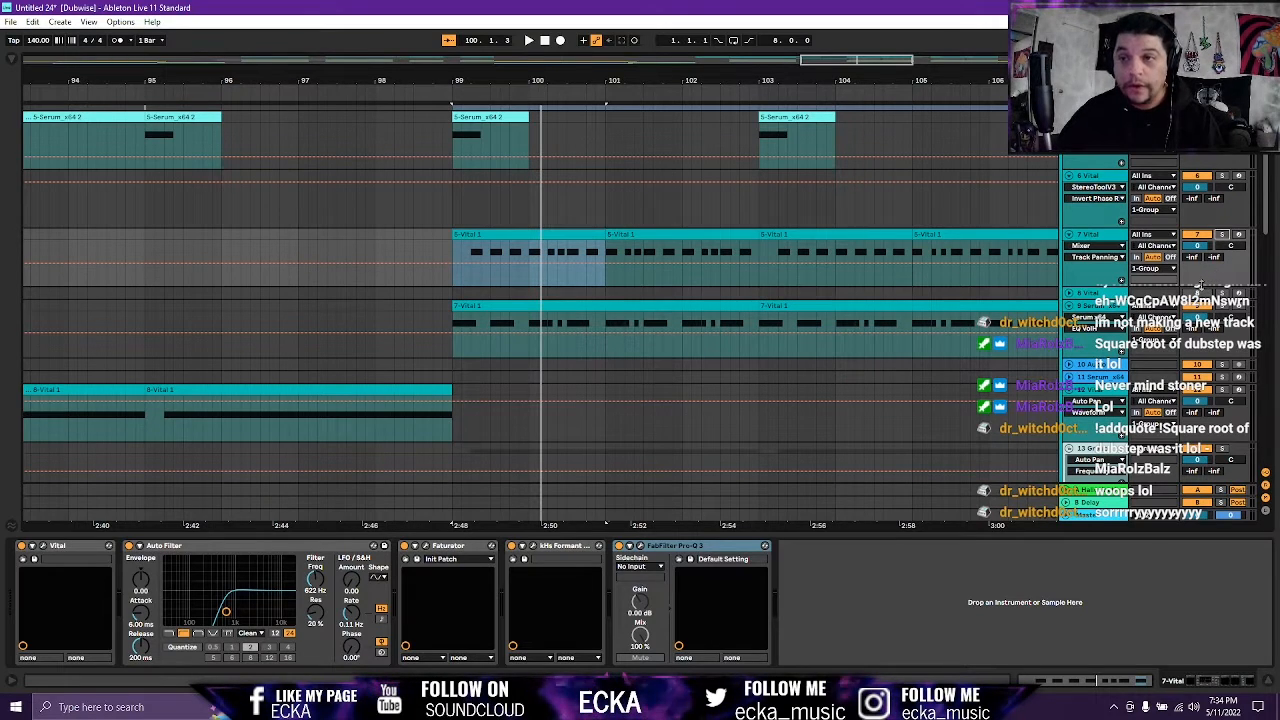
pyautogui.press('space')
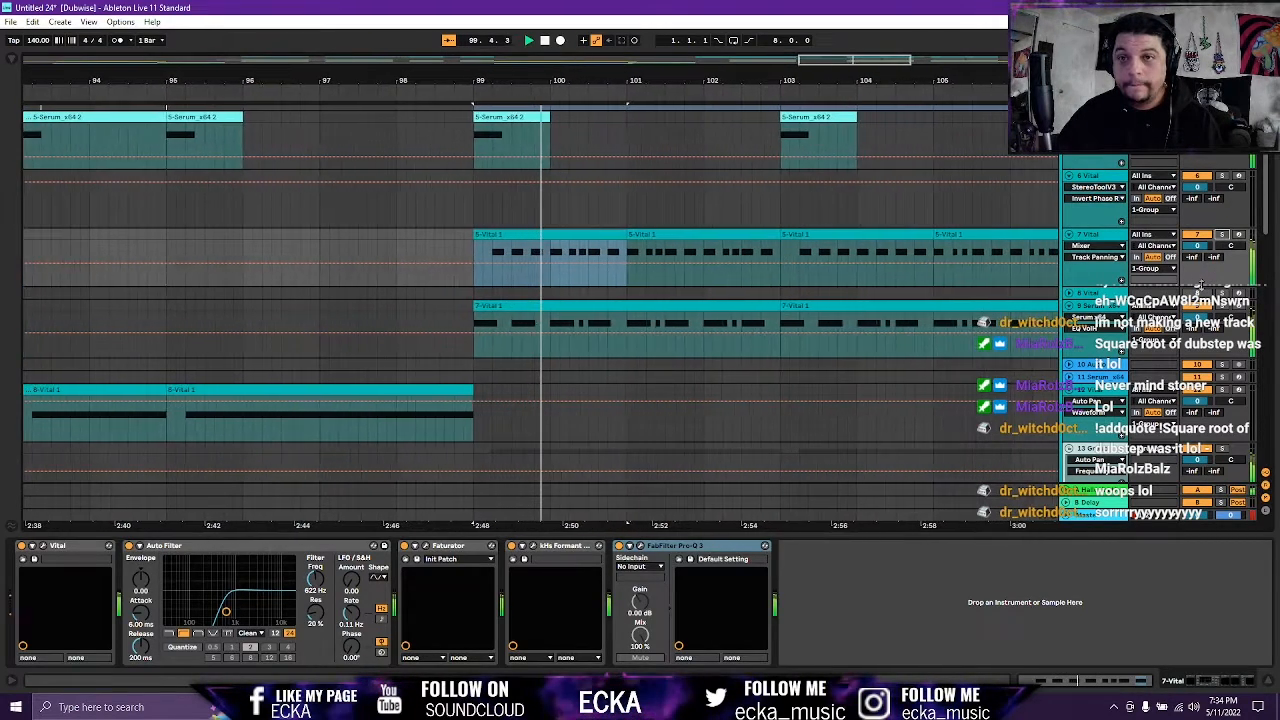
# Look over the bass tracks around bar 99 and play them together from bar 99 into bar 102.
pyautogui.scroll(3, 1268, 200)
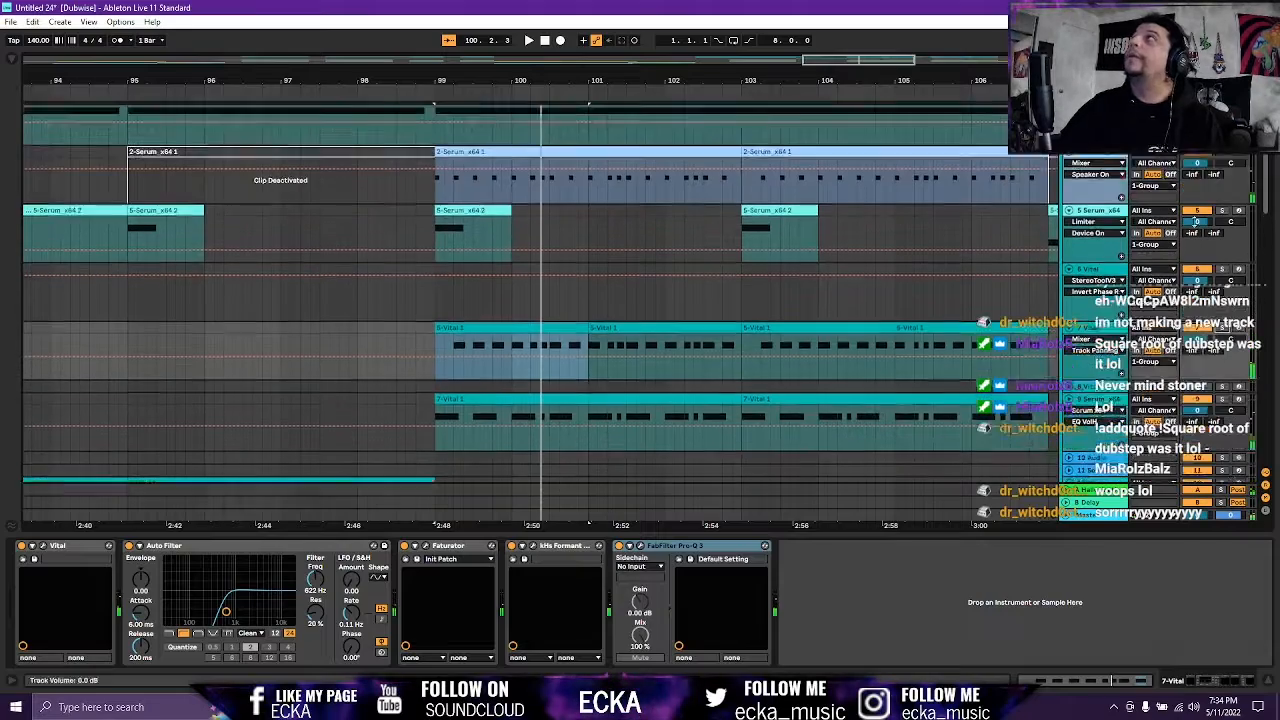
pyautogui.scroll(4, 1269, 183)
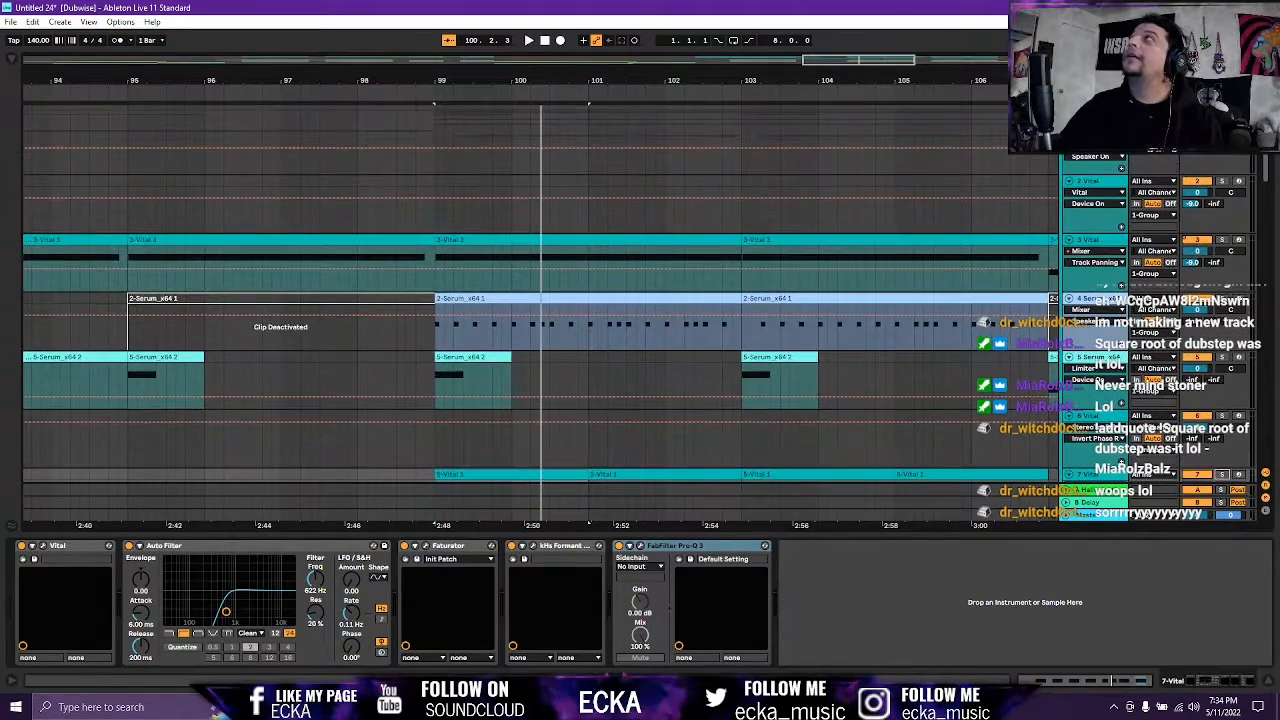
pyautogui.scroll(-4, 1166, 215)
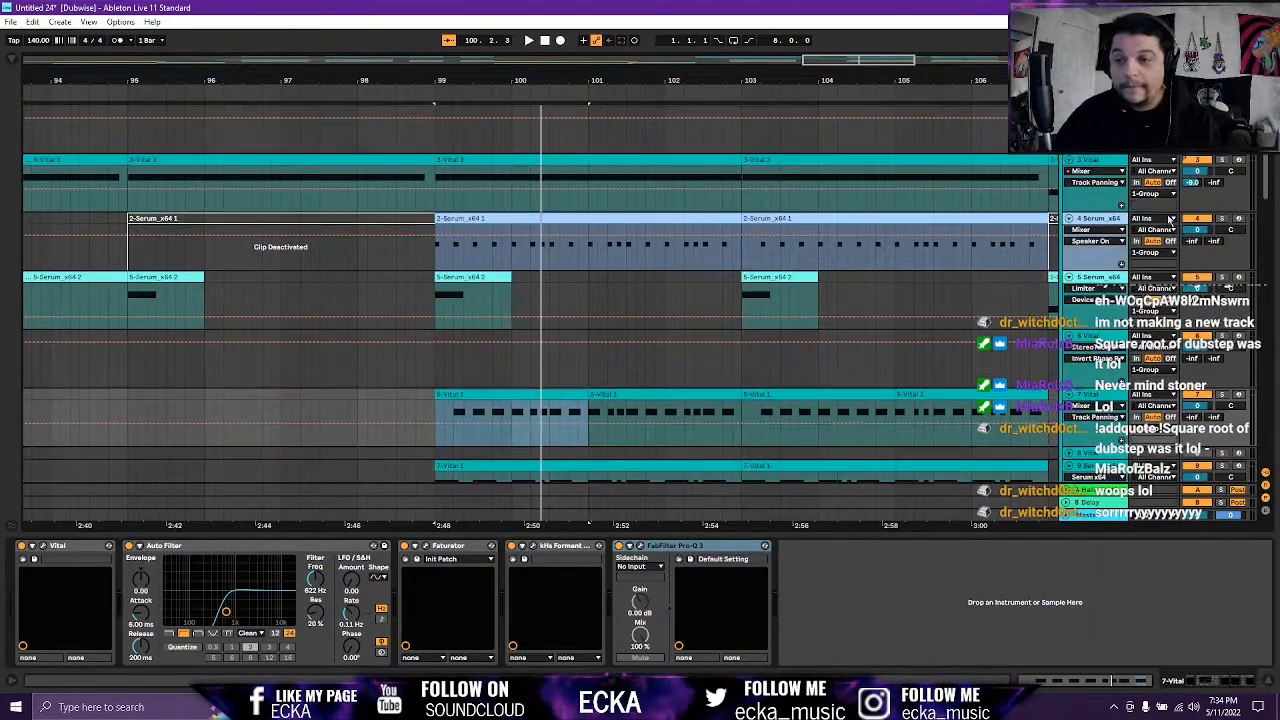
pyautogui.scroll(-2, 1168, 220)
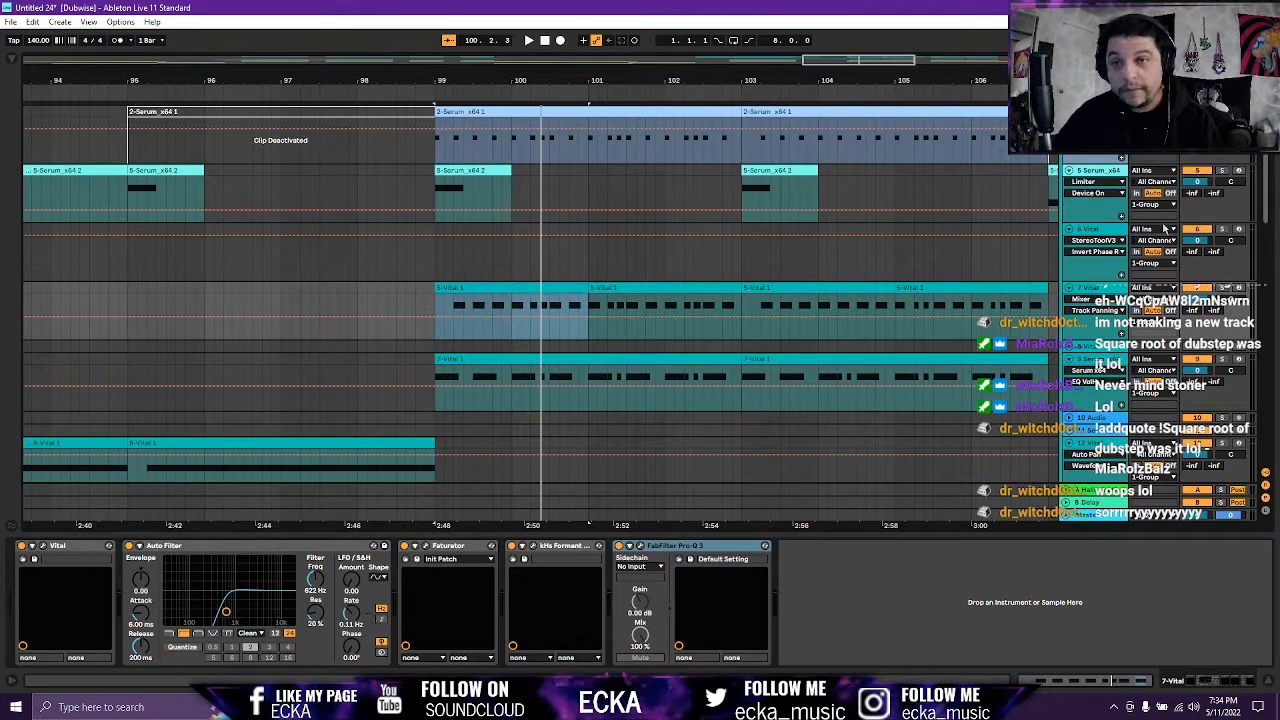
pyautogui.press('space')
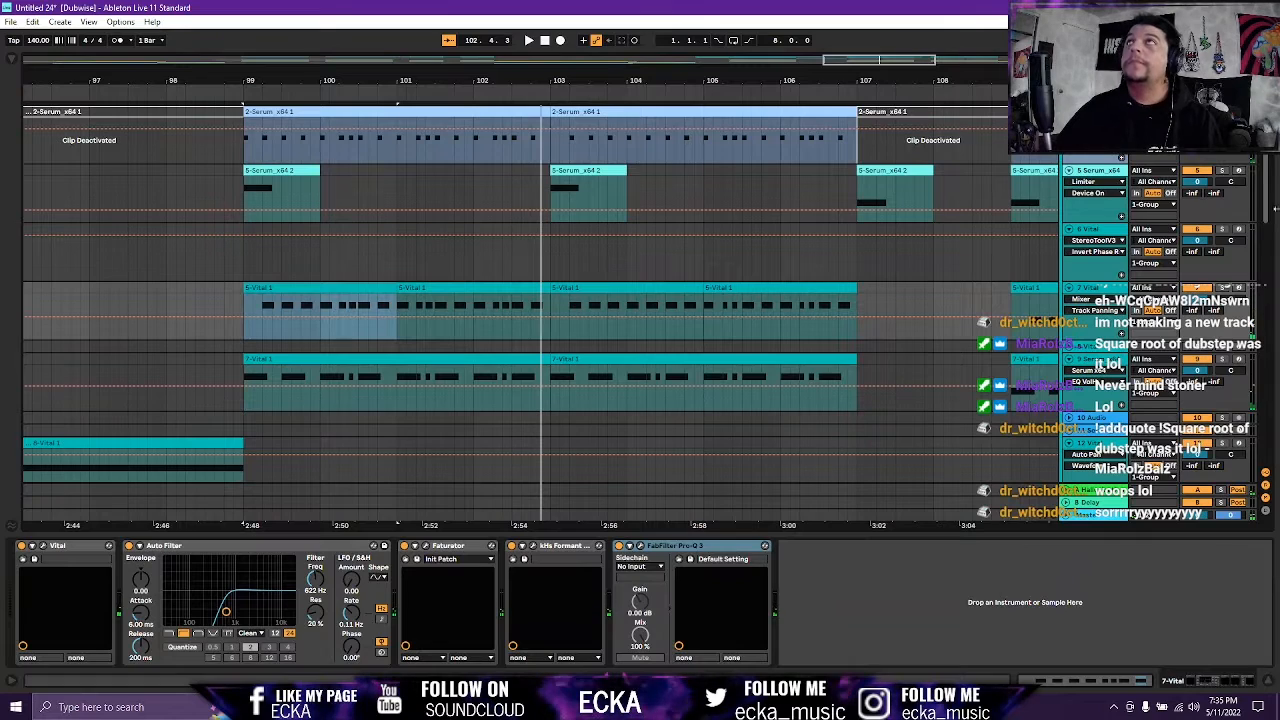
# Play track 7's Vital bass alone from bar 99, turn its solo off and replay the full bass stack.
pyautogui.press('space')
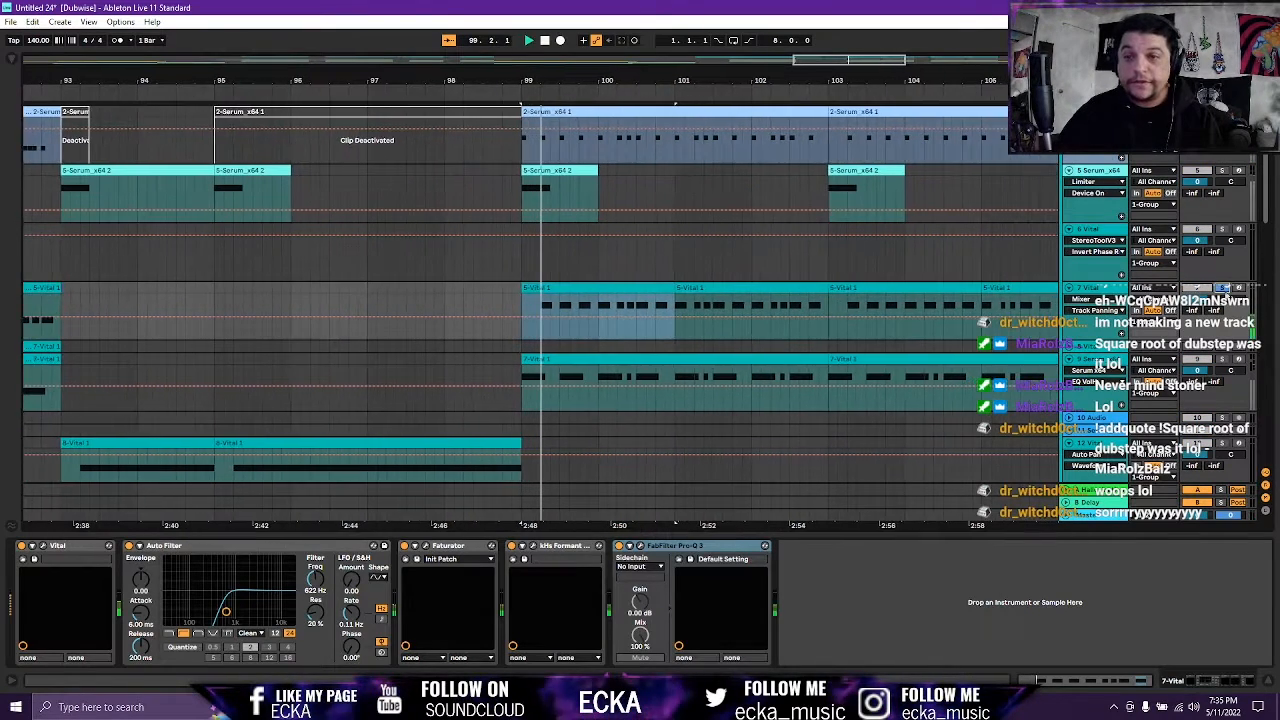
pyautogui.press('space')
pyautogui.scroll(3, 1226, 292)
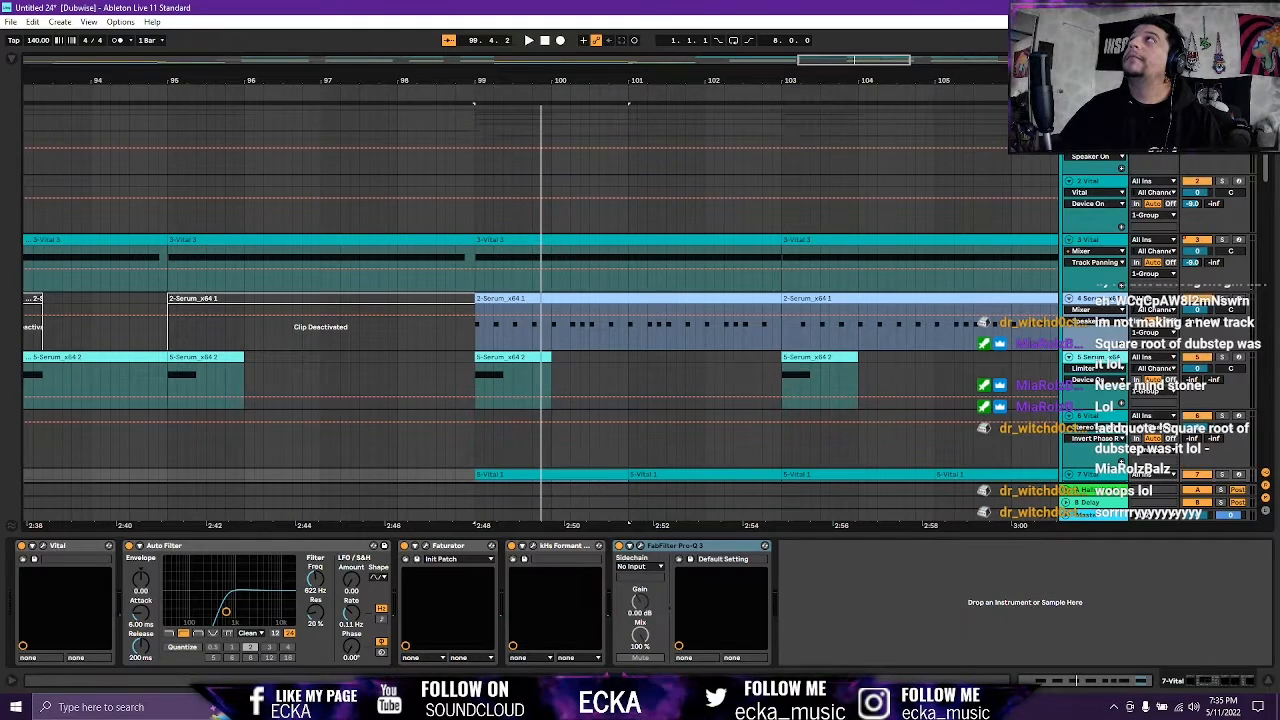
pyautogui.press('space')
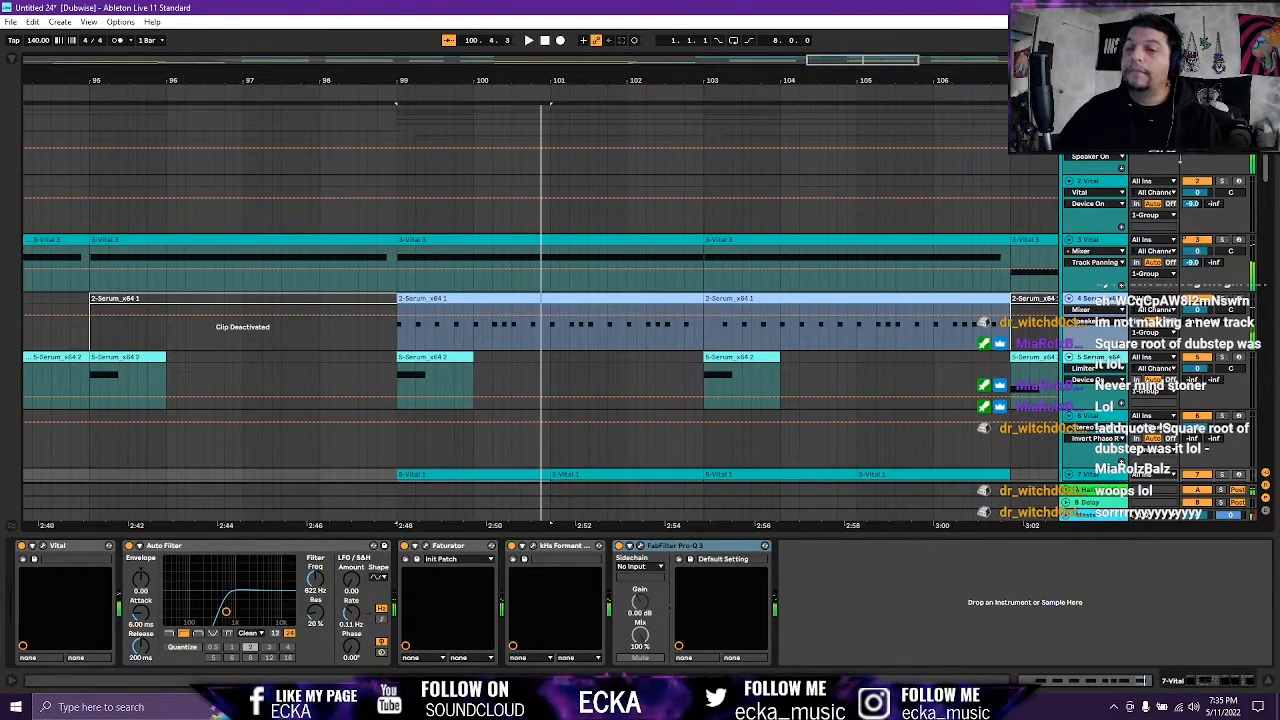
# Solo track 15, play its resampled Multispeed comb clips from bar 99, and turn the solo off.
pyautogui.scroll(-2, 509, 342)
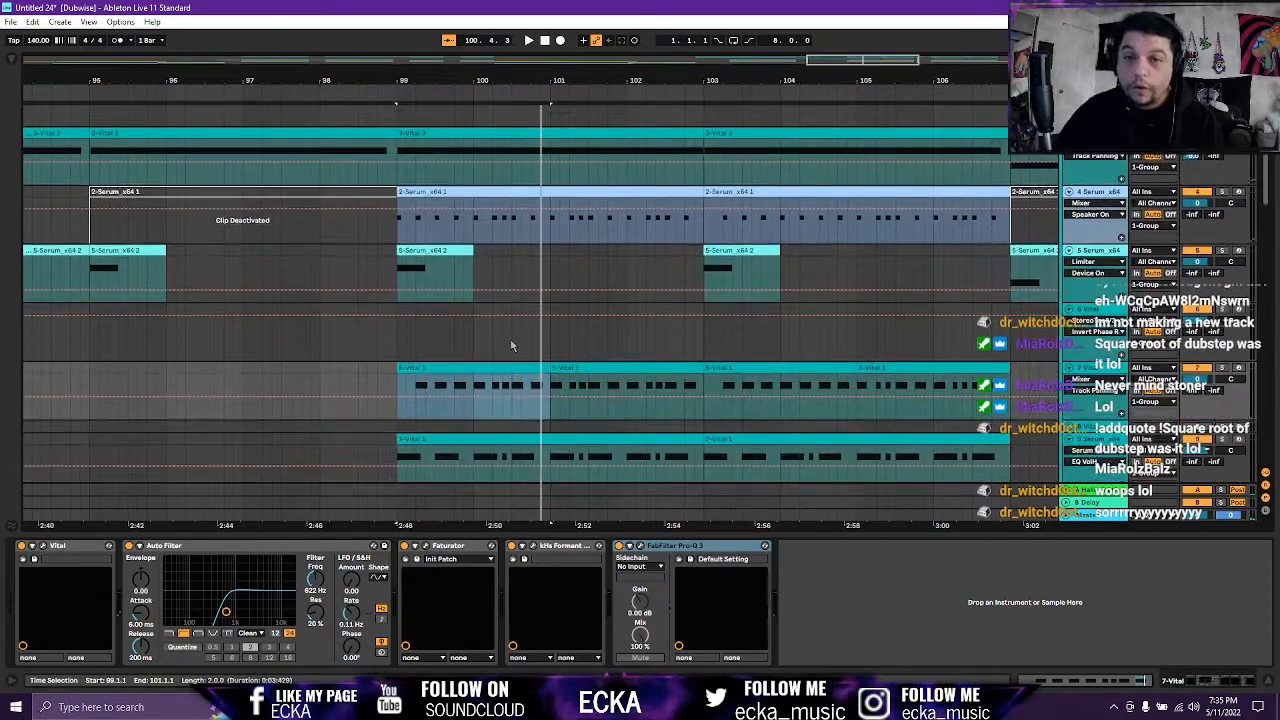
pyautogui.scroll(-4, 510, 345)
pyautogui.scroll(-3, 511, 343)
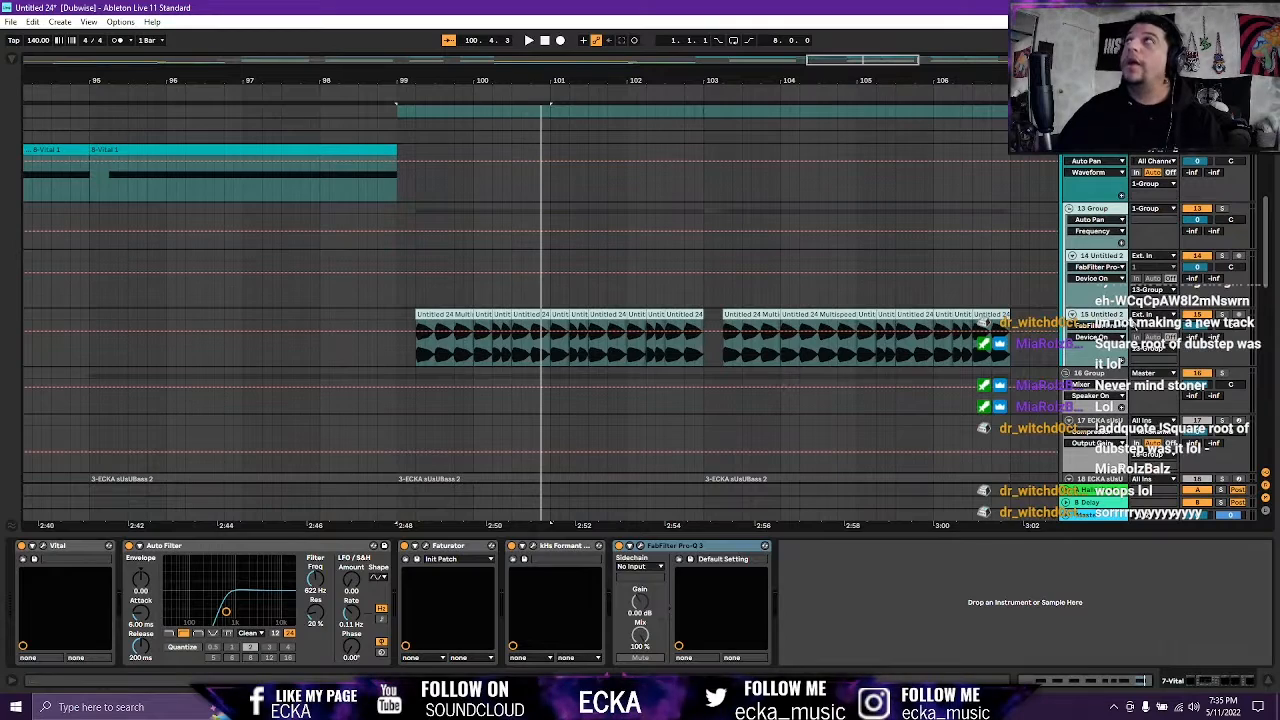
pyautogui.click(1221, 315)
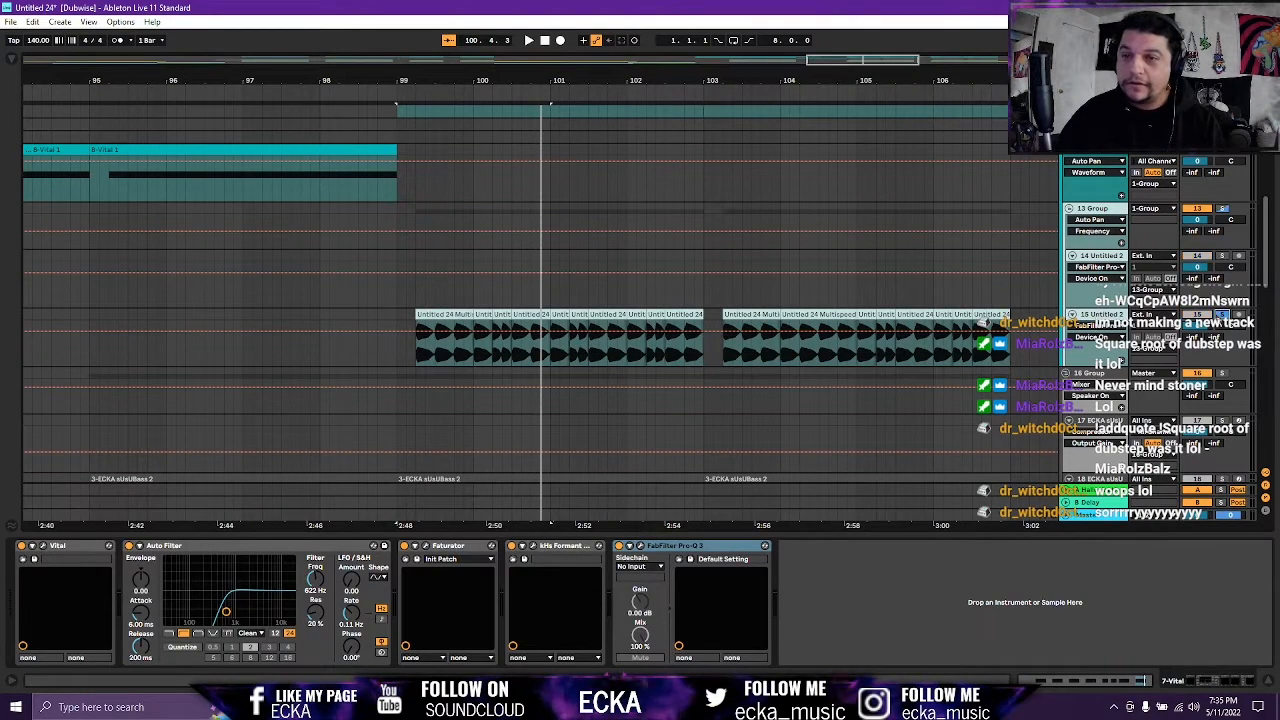
pyautogui.press('space')
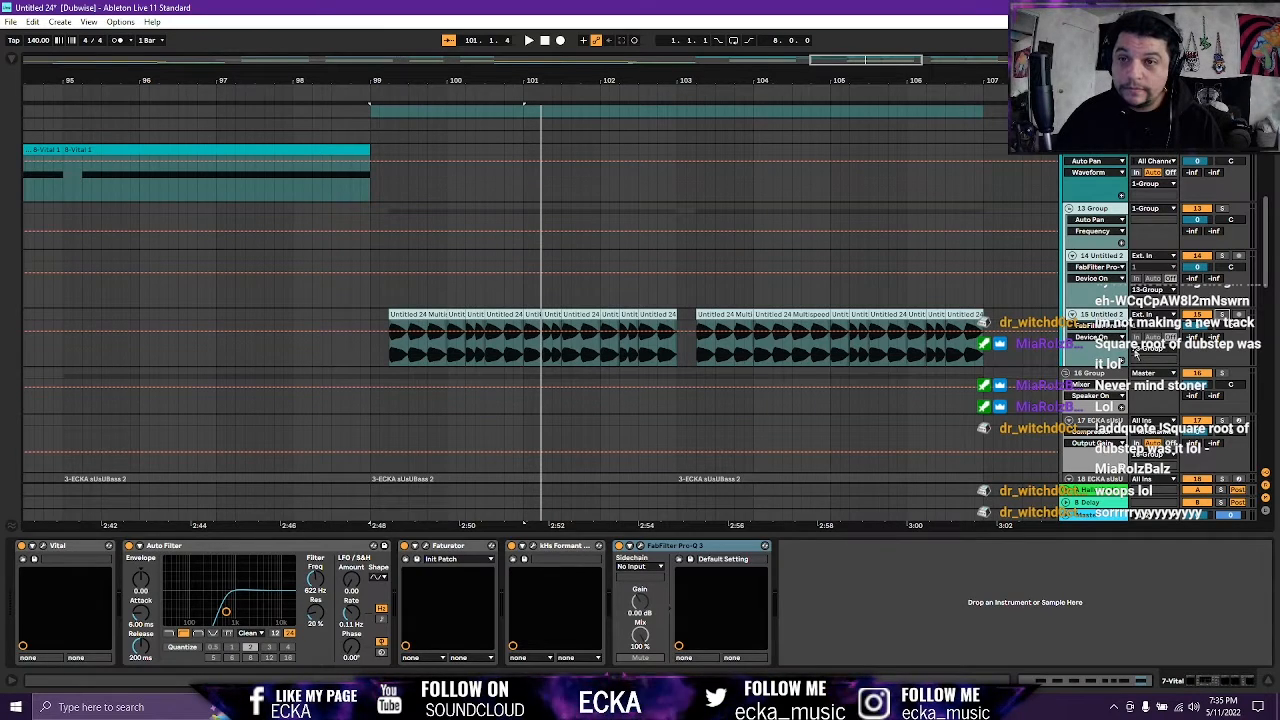
# Place the insert marker at bar 99 on track 15 and play all the basses from there up to bar 107.
pyautogui.scroll(10, 1150, 290)
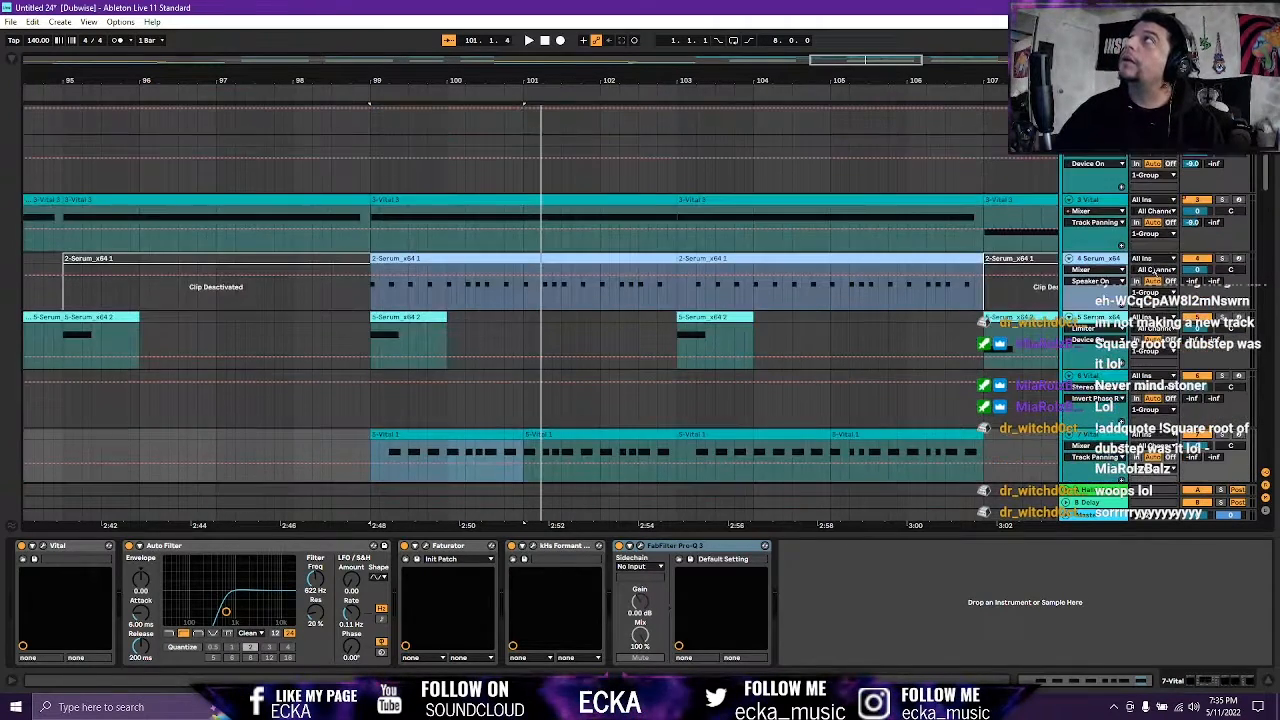
pyautogui.scroll(2, 1156, 270)
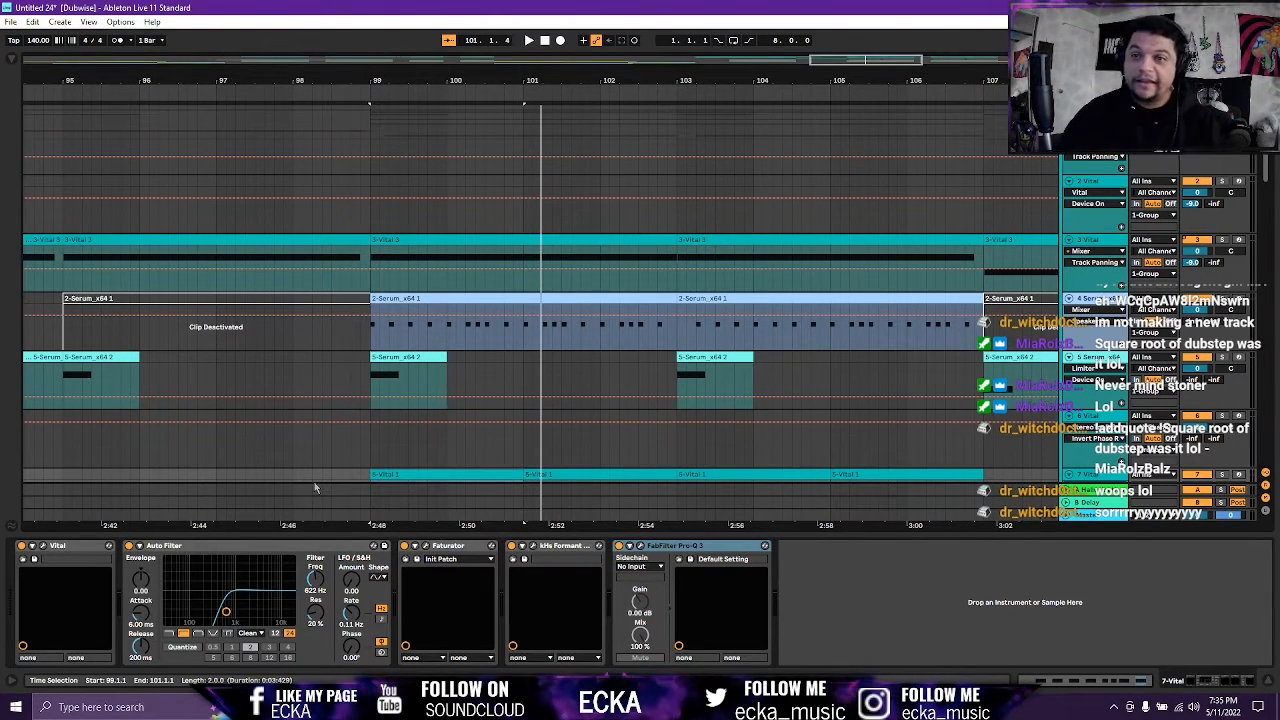
pyautogui.scroll(-10, 375, 420)
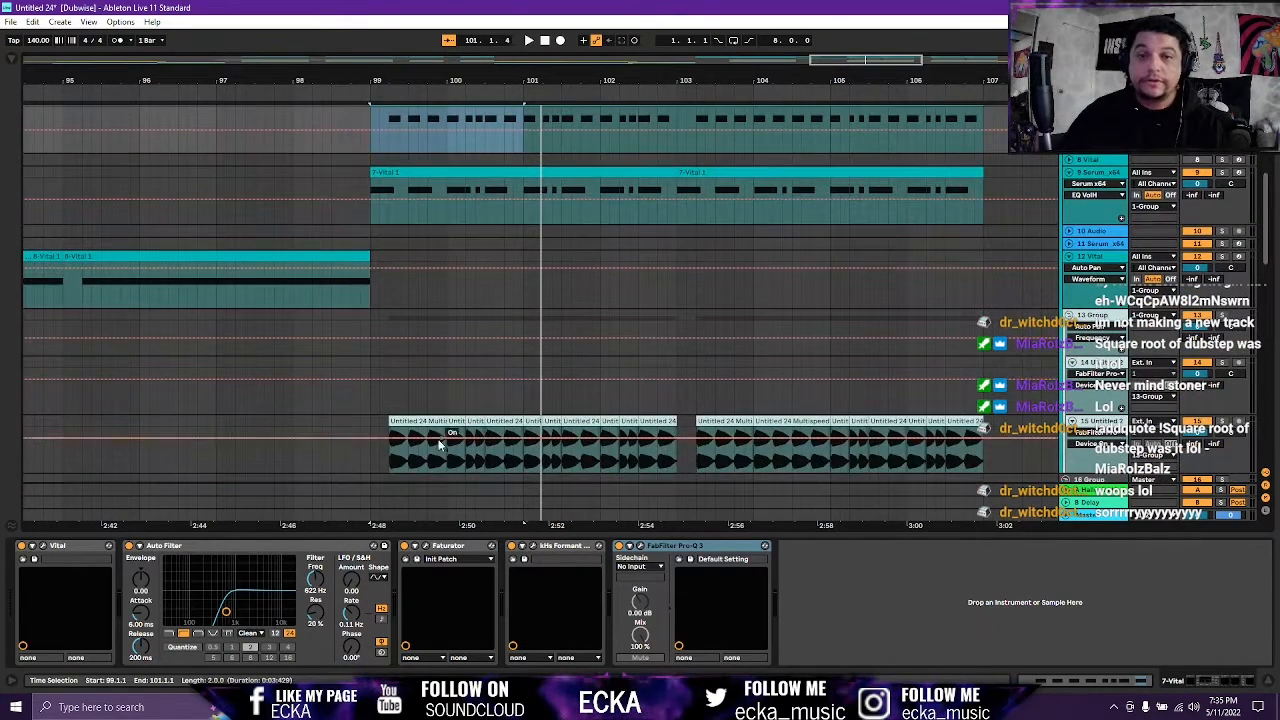
pyautogui.click(374, 427)
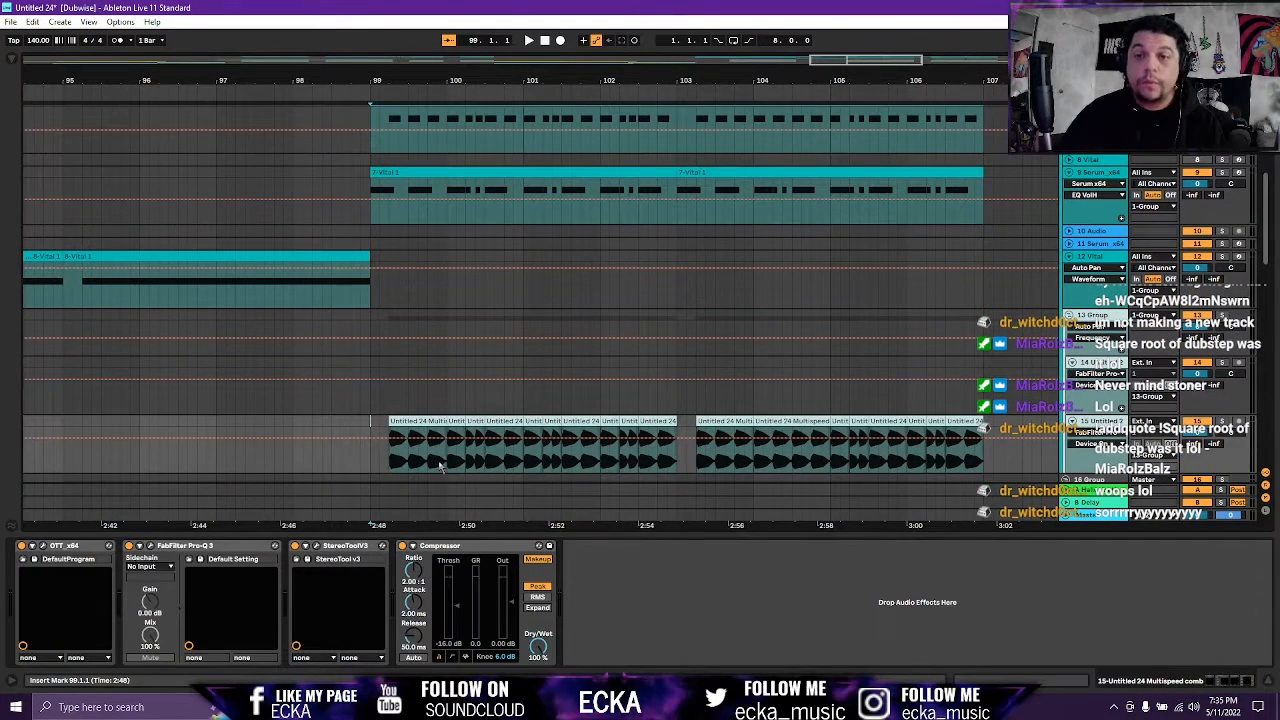
pyautogui.press('space')
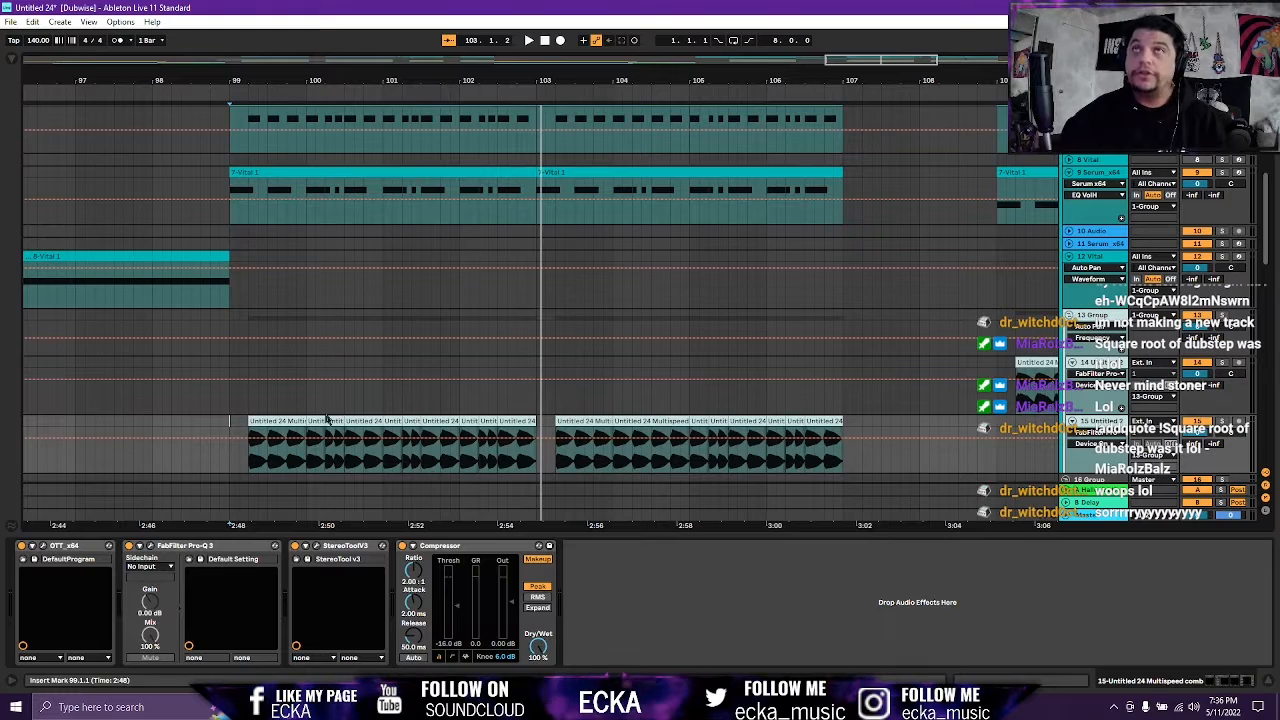
pyautogui.scroll(2, 691, 331)
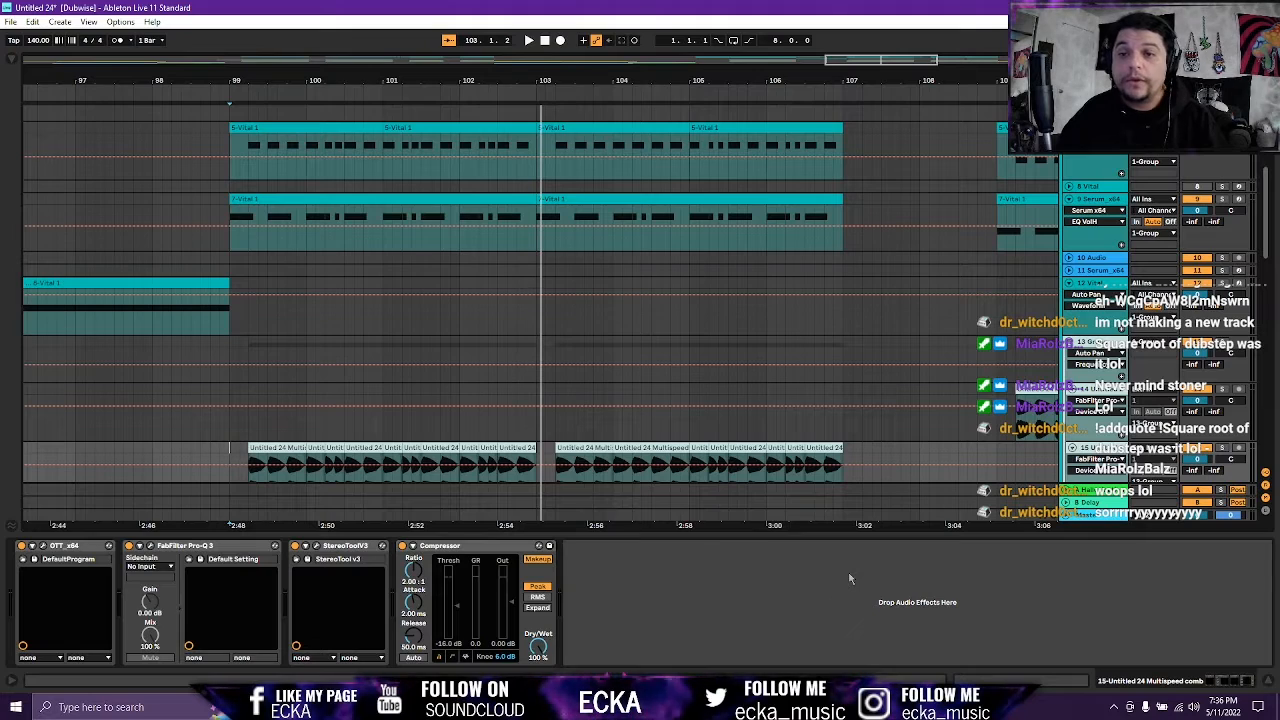
pyautogui.press('space')
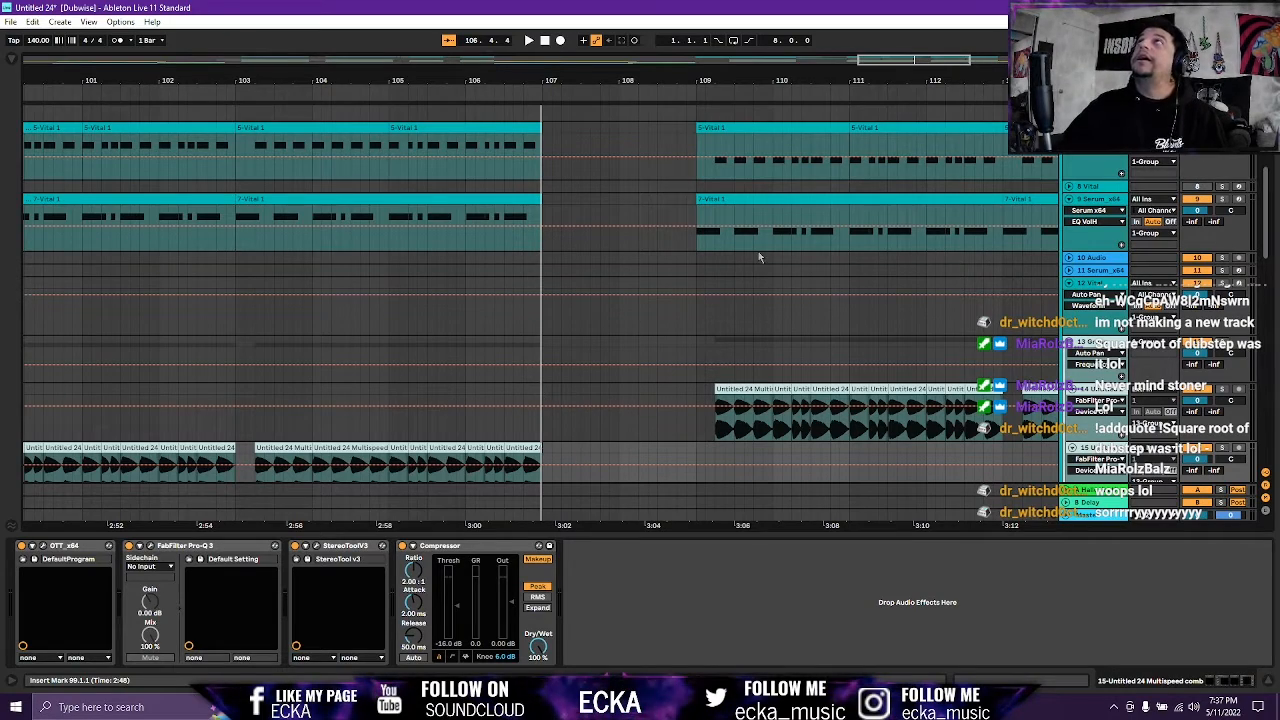
# Play all the basses from the 5-Serum_x64 2 clip at bar 107 on track 5 through to bar 117.
pyautogui.scroll(5, 568, 276)
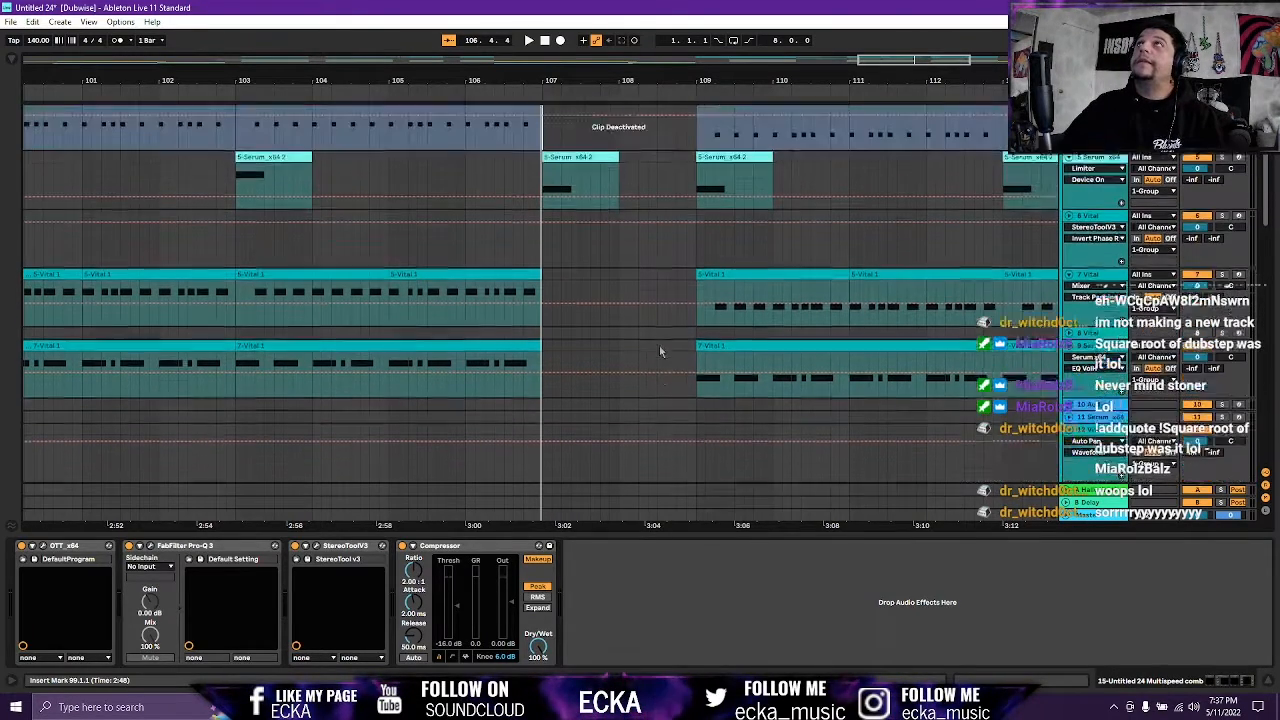
pyautogui.scroll(2, 655, 342)
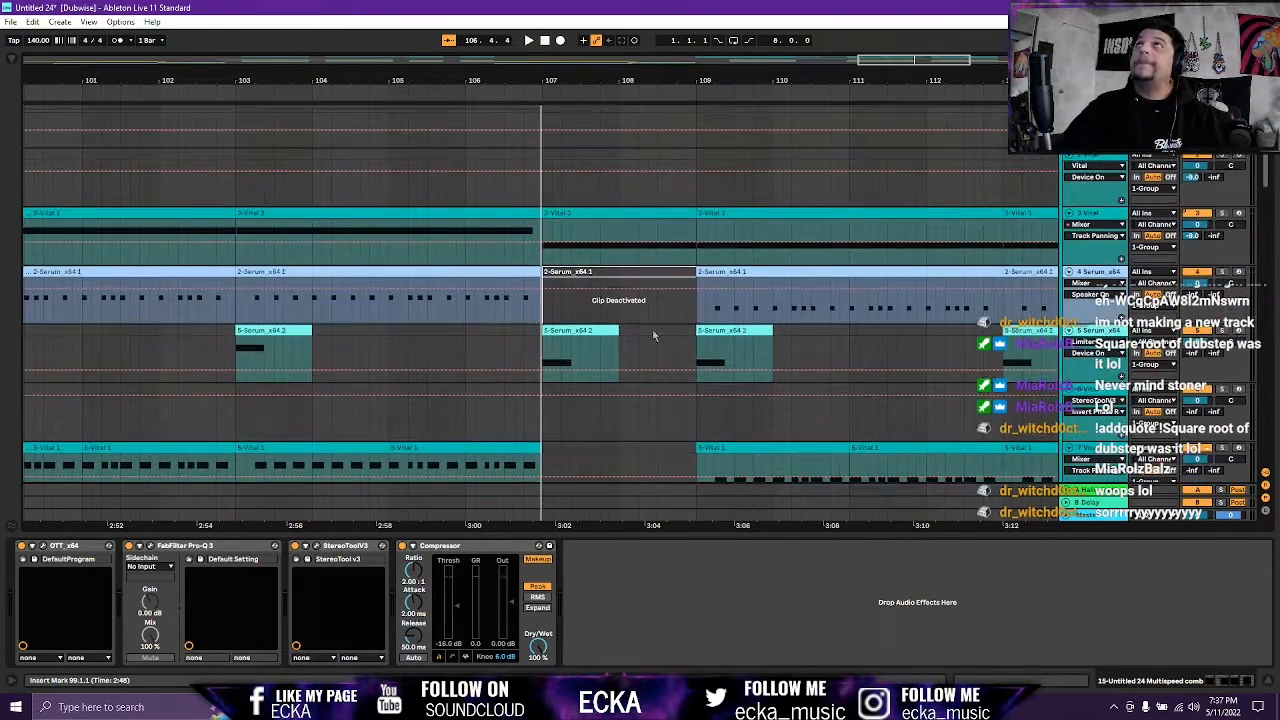
pyautogui.click(582, 330)
pyautogui.press('space')
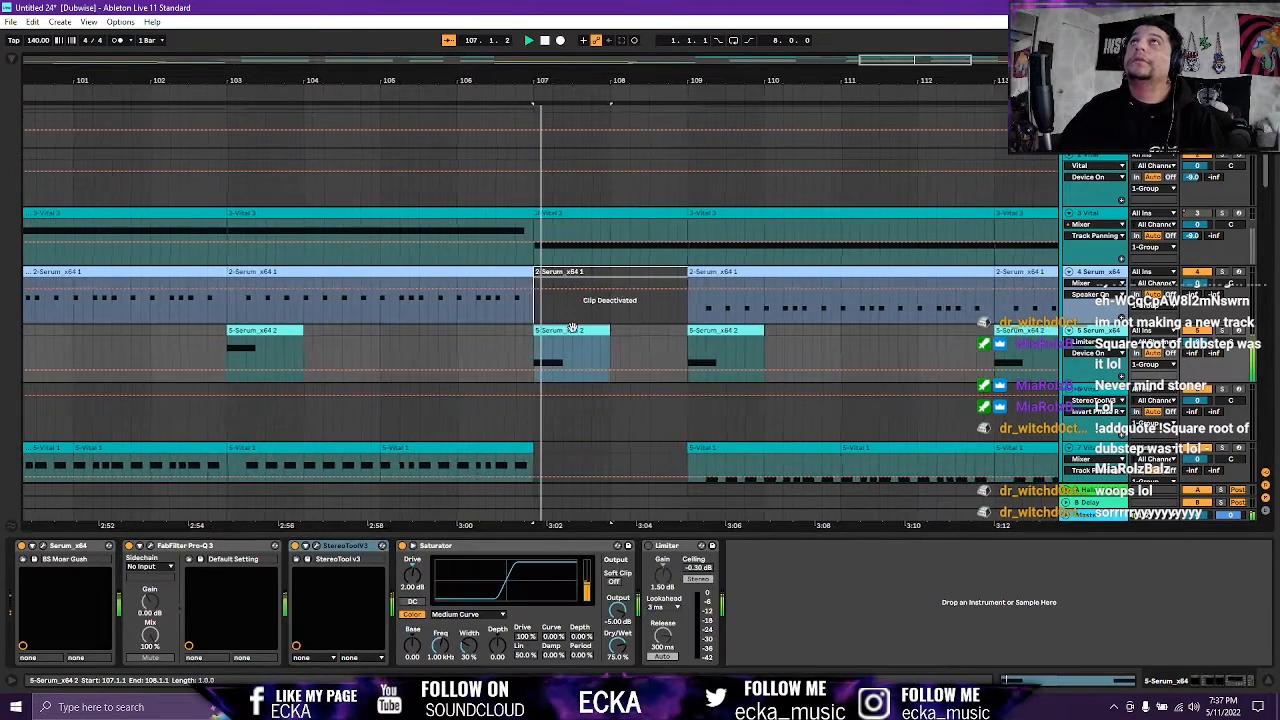
pyautogui.scroll(-2, 682, 407)
pyautogui.scroll(-5, 682, 407)
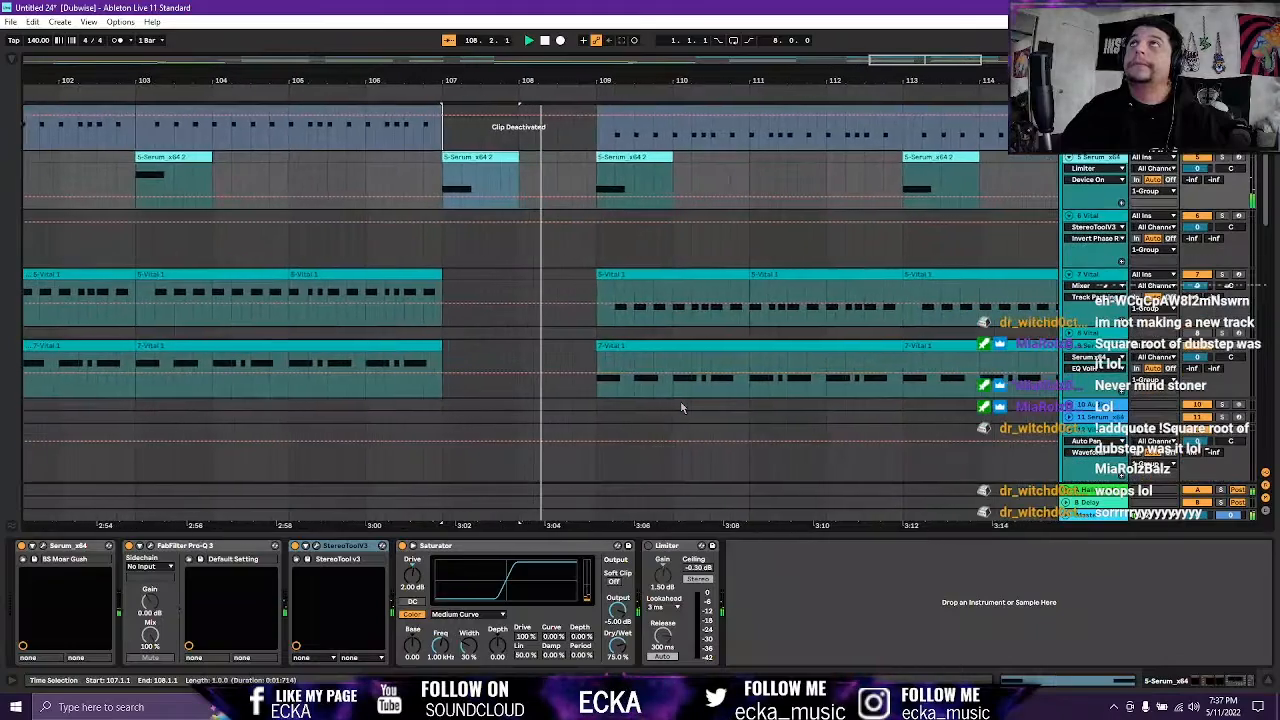
pyautogui.scroll(1, 681, 406)
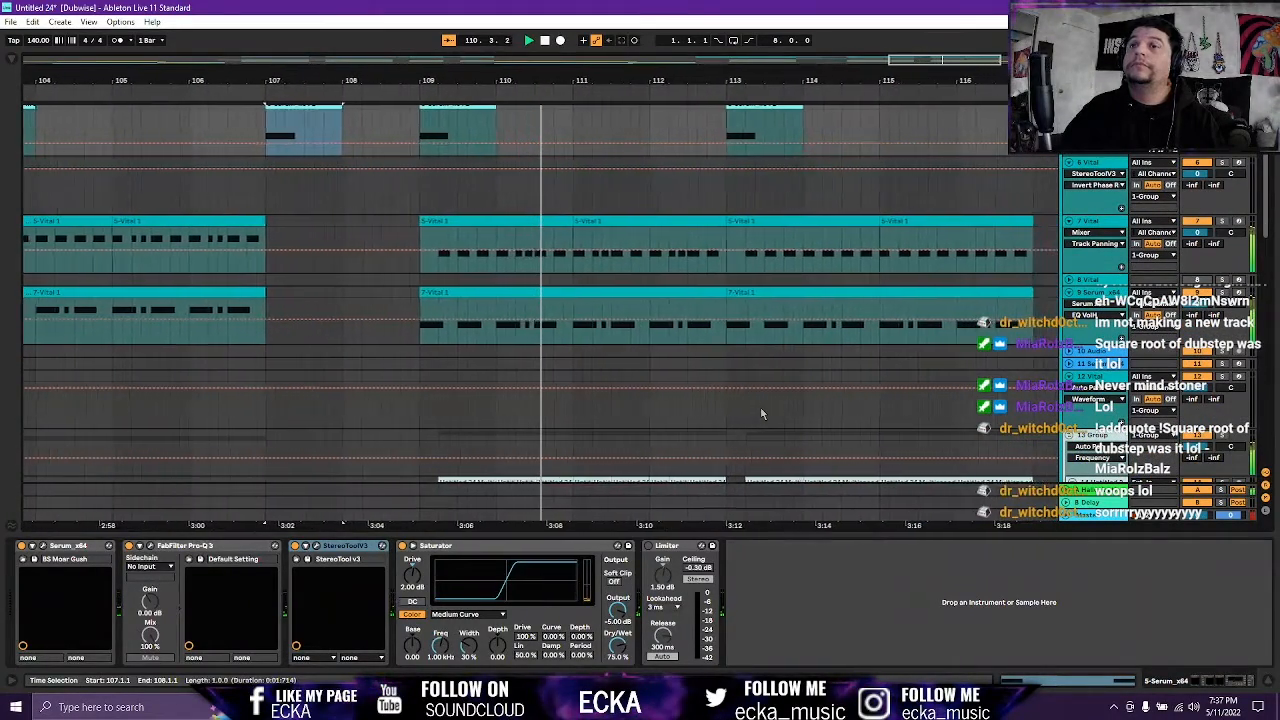
pyautogui.scroll(1, 760, 413)
pyautogui.scroll(4, 760, 413)
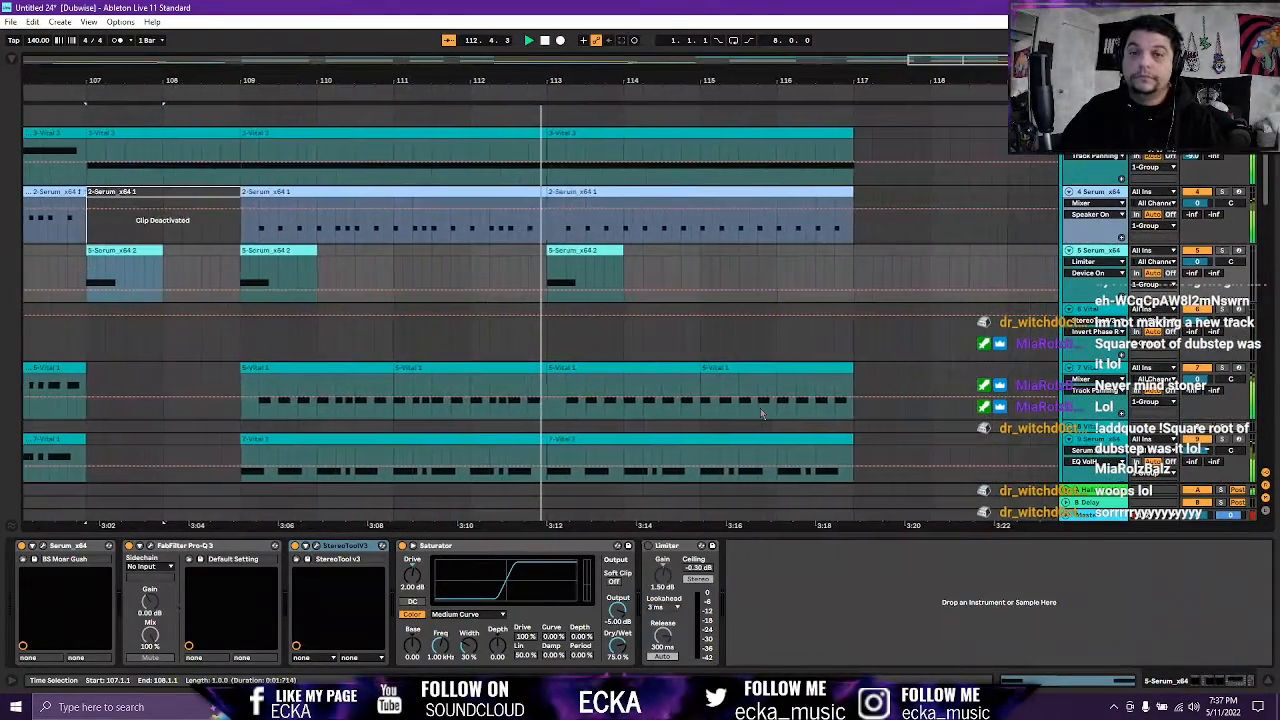
pyautogui.scroll(-1, 760, 408)
pyautogui.scroll(-2, 760, 408)
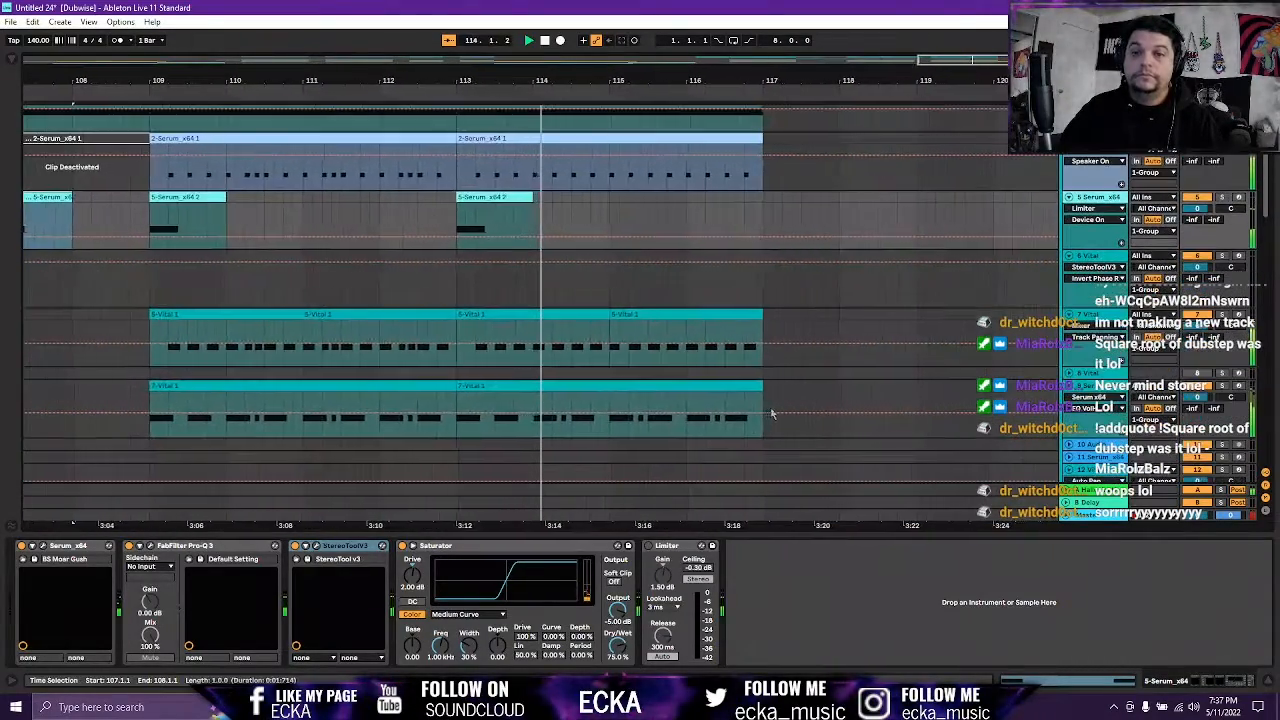
pyautogui.scroll(-1, 783, 412)
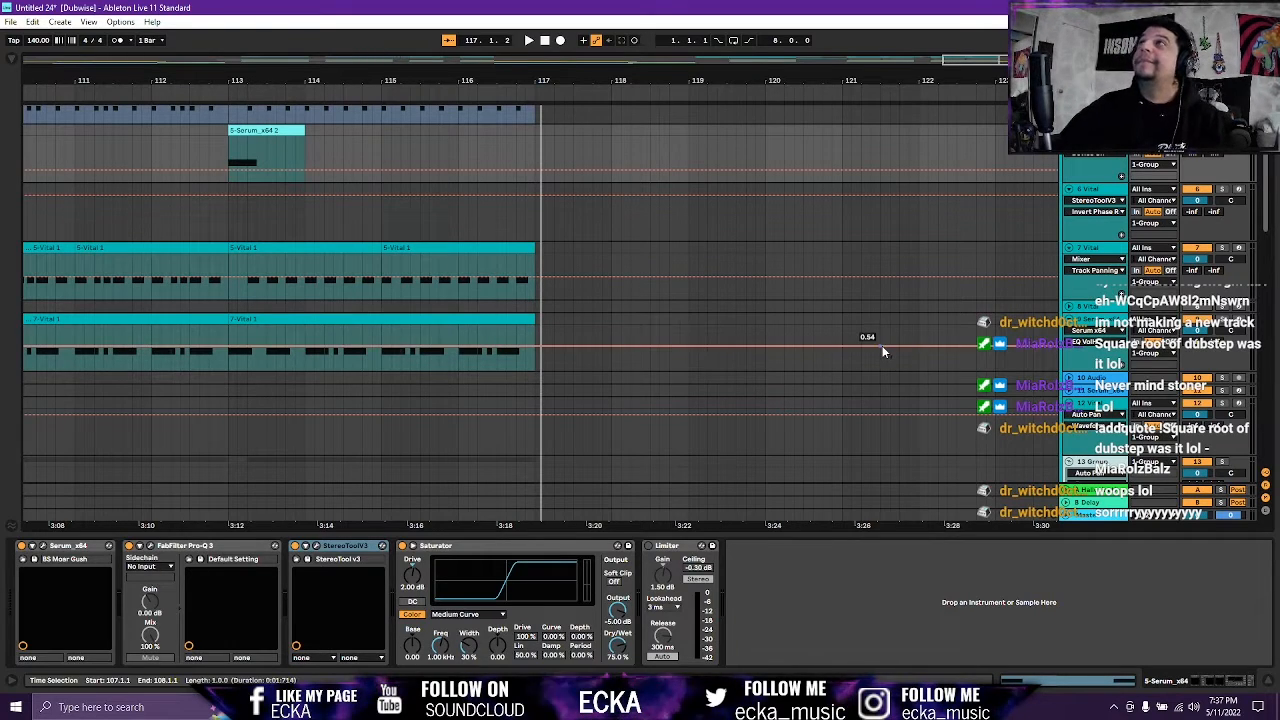
# Show the whole arrangement and select the ECKA sUsUBass clip at bar 95 on track 18 to view its effect chain.
pyautogui.scroll(4, 1037, 239)
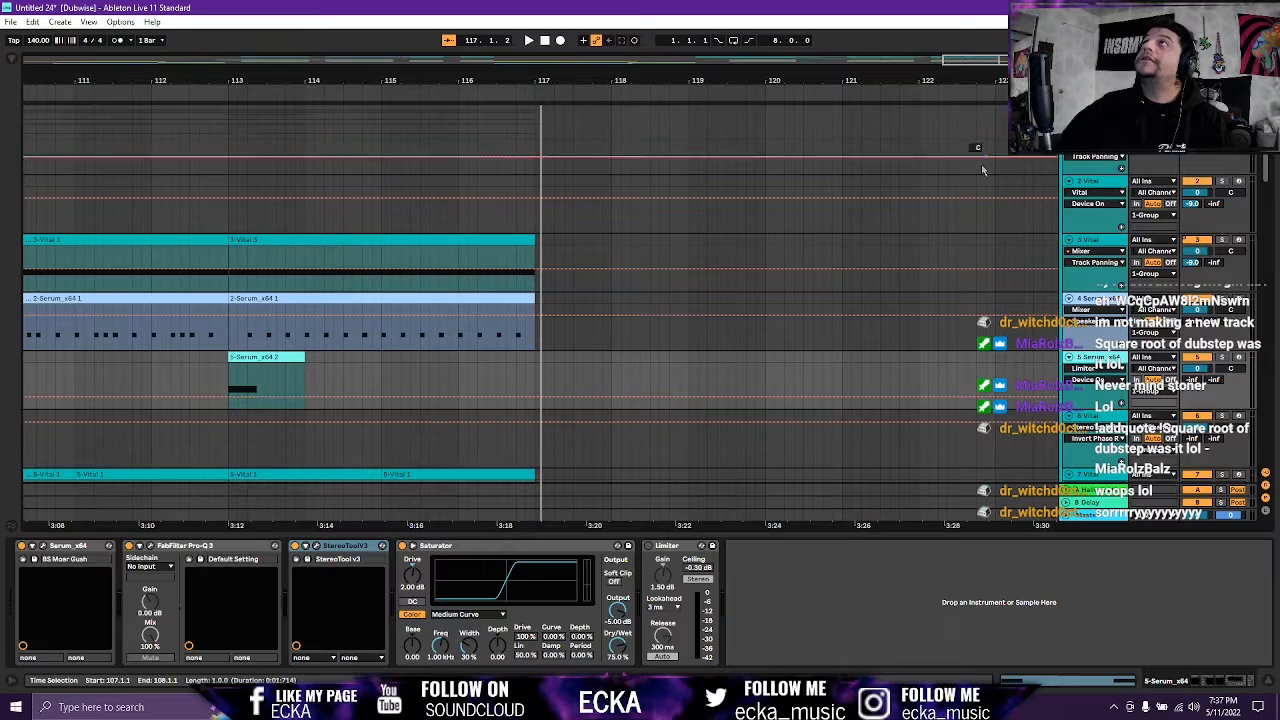
pyautogui.scroll(-3, 866, 332)
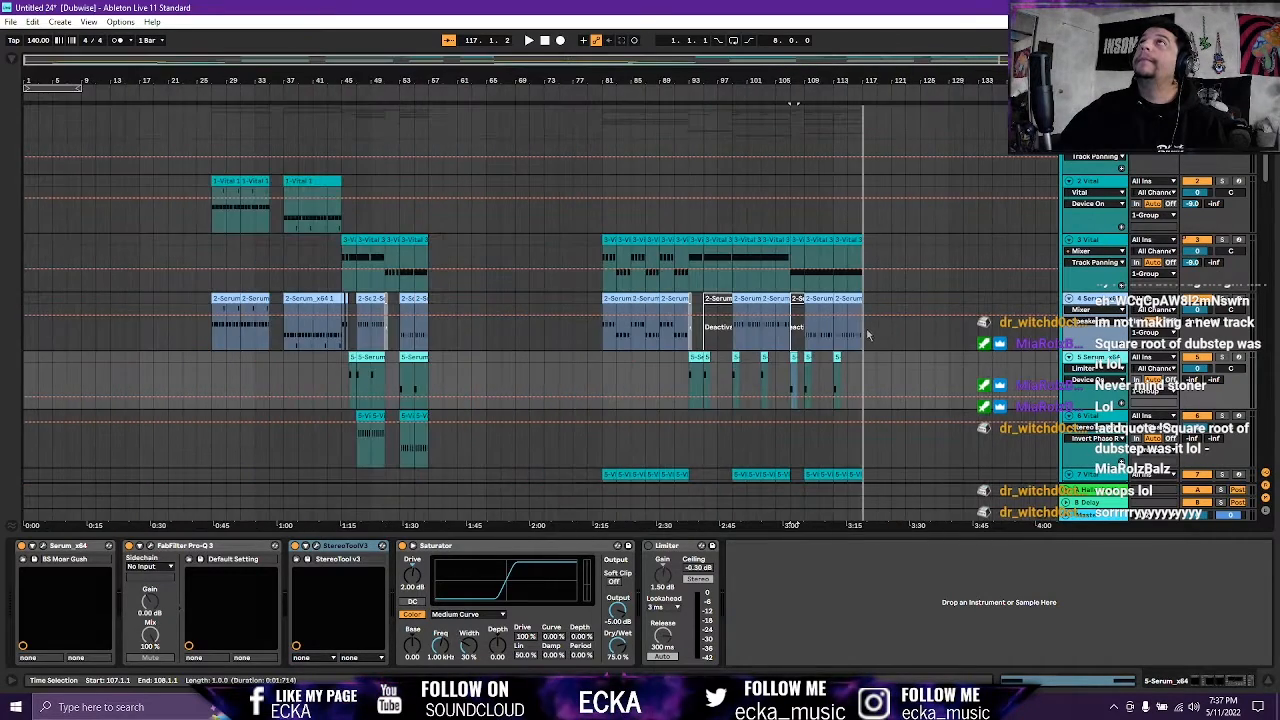
pyautogui.scroll(-10, 883, 331)
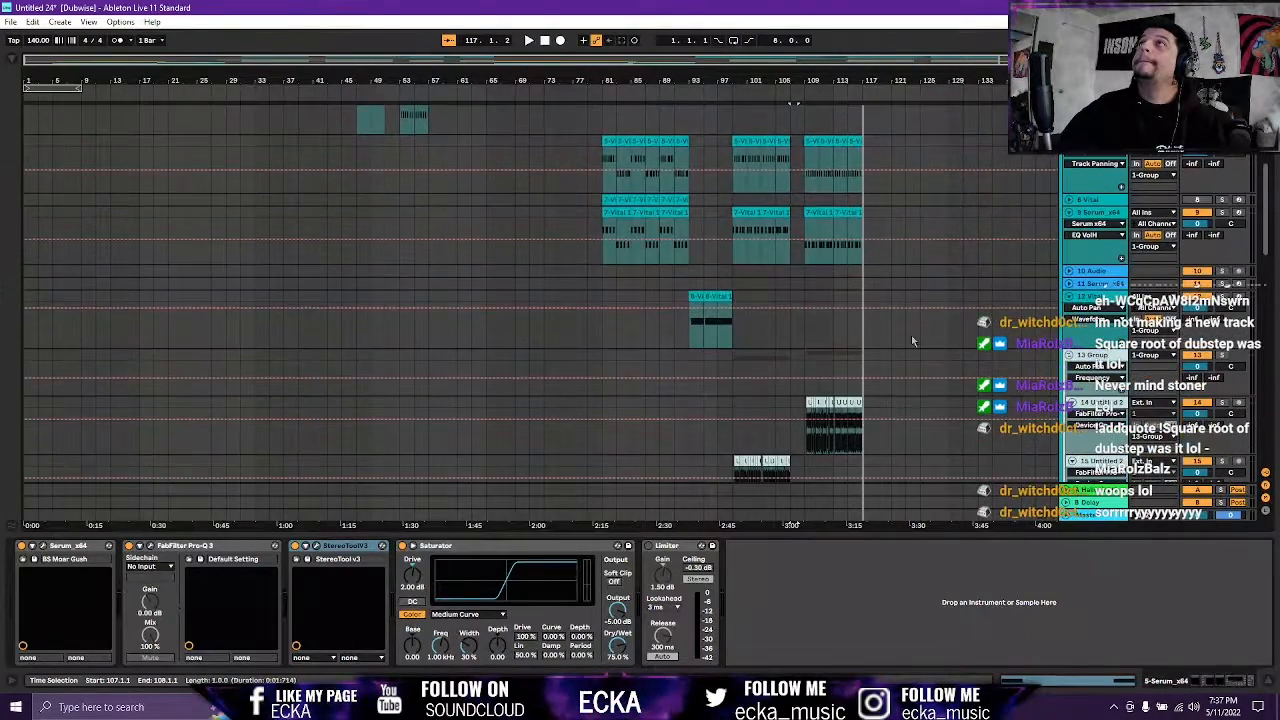
pyautogui.scroll(-5, 913, 341)
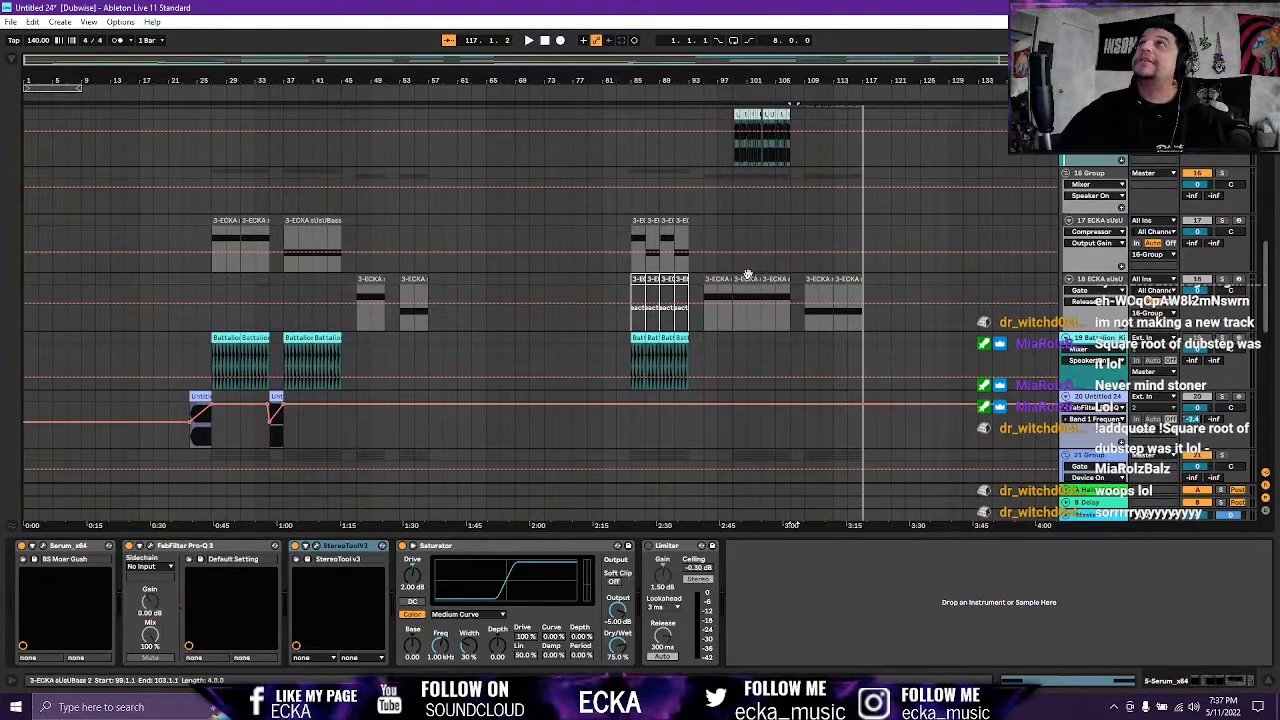
pyautogui.scroll(2, 765, 285)
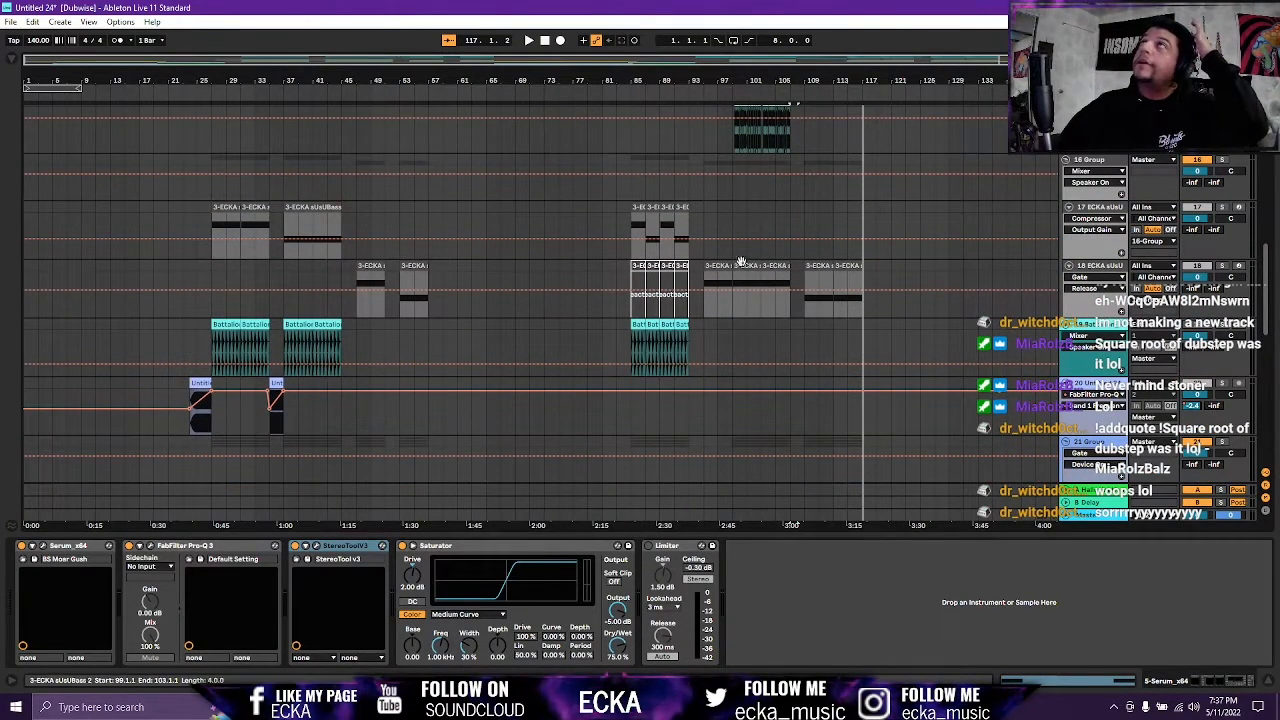
pyautogui.click(718, 277)
# Examine the arrangement's remaining layers, from the resampled 13 Group basses down through the sub, drum and Vital pad tracks.
pyautogui.scroll(1, 736, 268)
pyautogui.scroll(10, 736, 266)
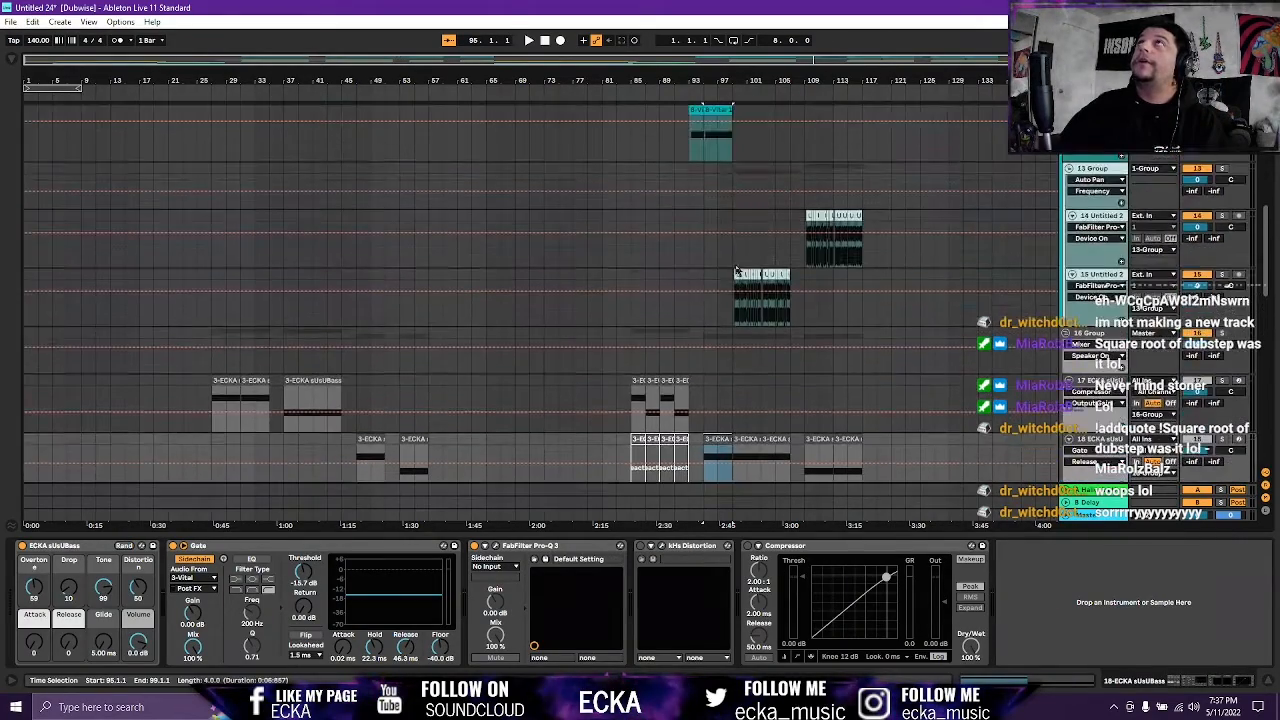
pyautogui.scroll(-10, 737, 266)
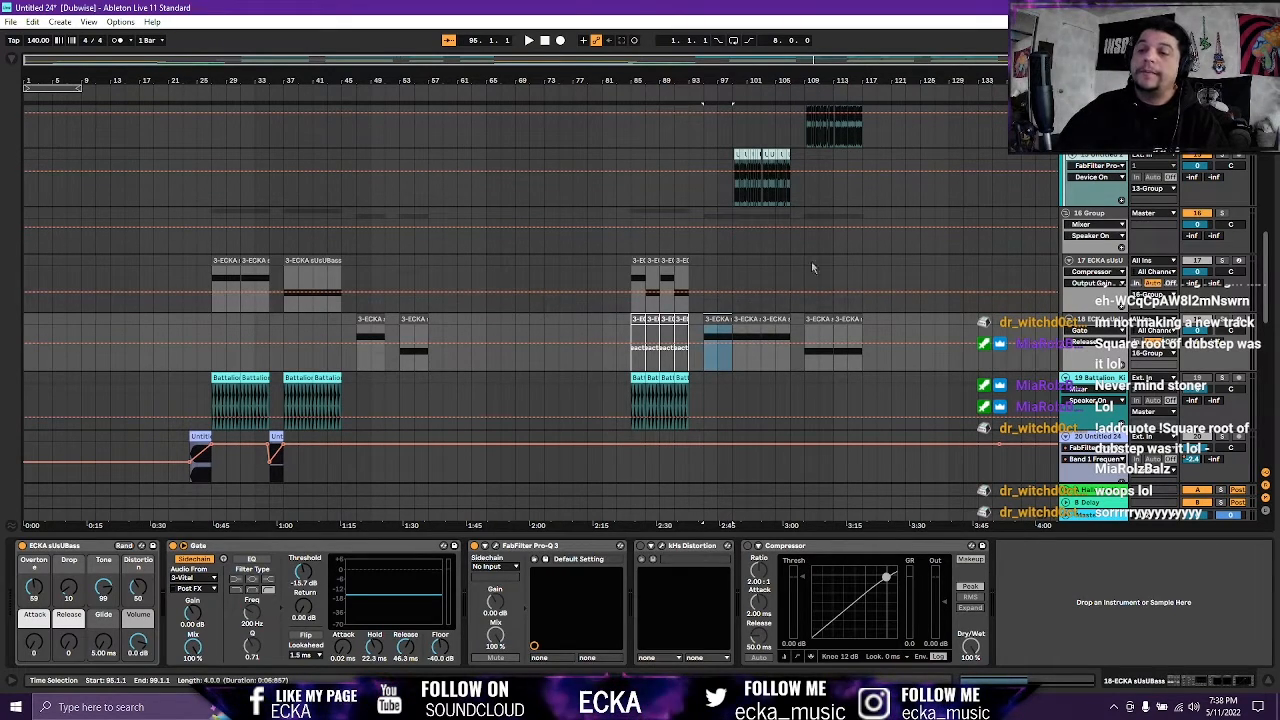
pyautogui.scroll(-5, 780, 300)
pyautogui.scroll(-10, 812, 332)
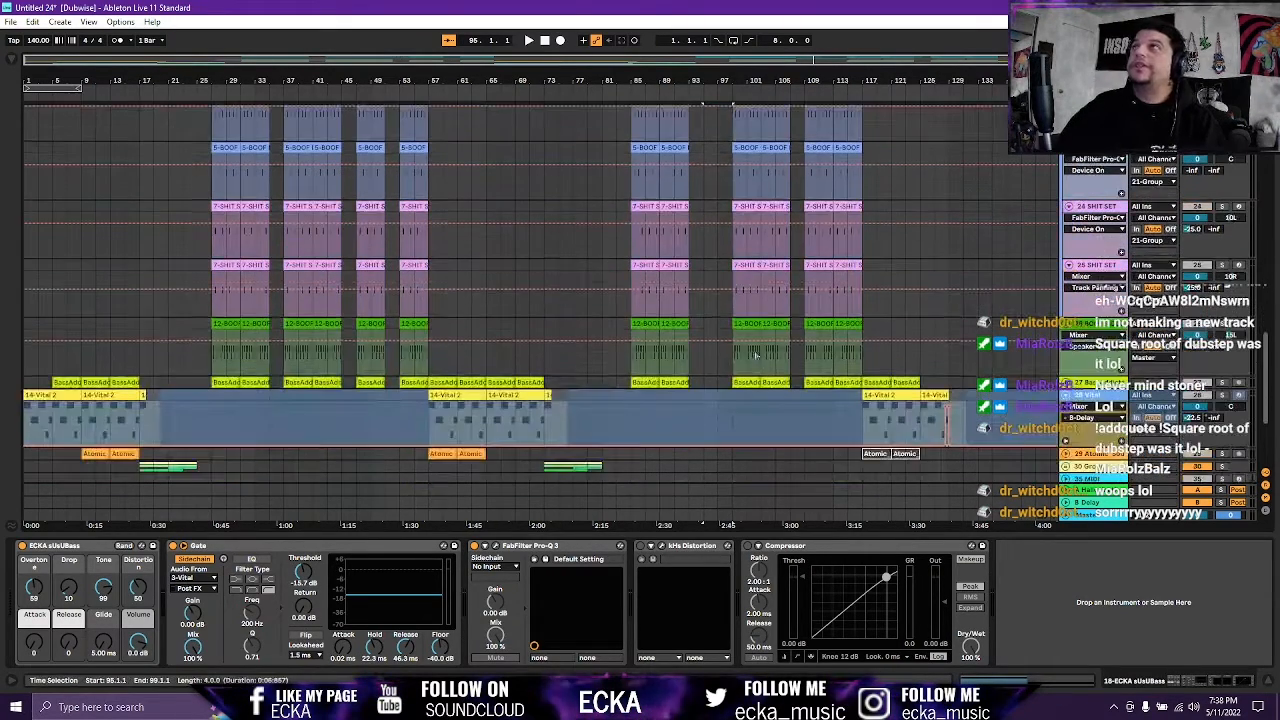
# Play the basses from bar 45 on the 3 Vital track up to bar 56, and from the track 4 Serum clip at bar 81 to bar 89.
pyautogui.scroll(10, 746, 363)
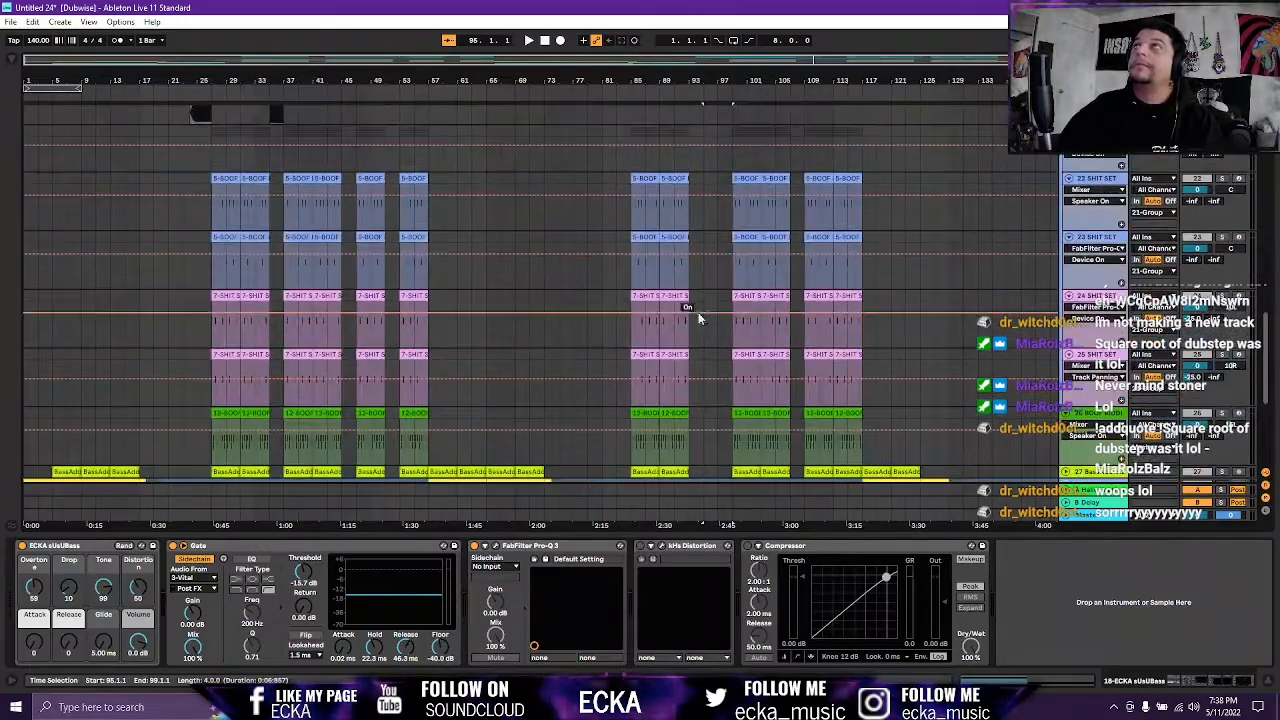
pyautogui.scroll(10, 725, 305)
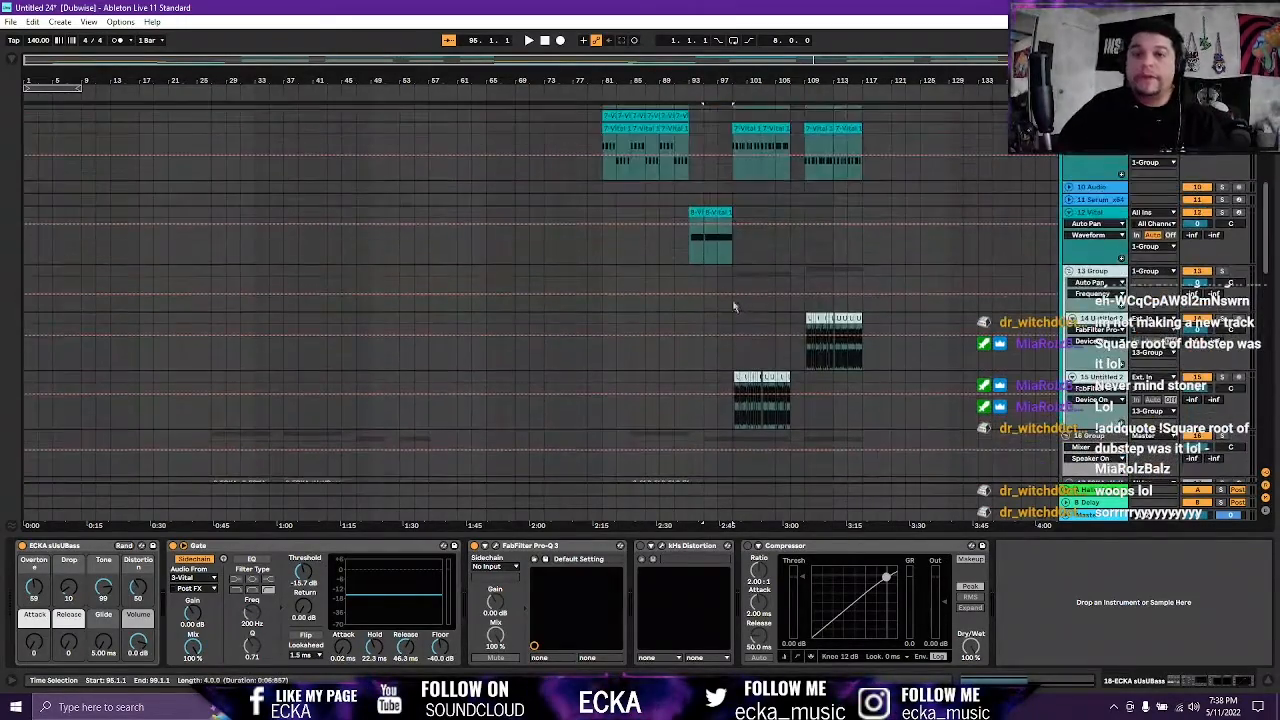
pyautogui.scroll(6, 720, 297)
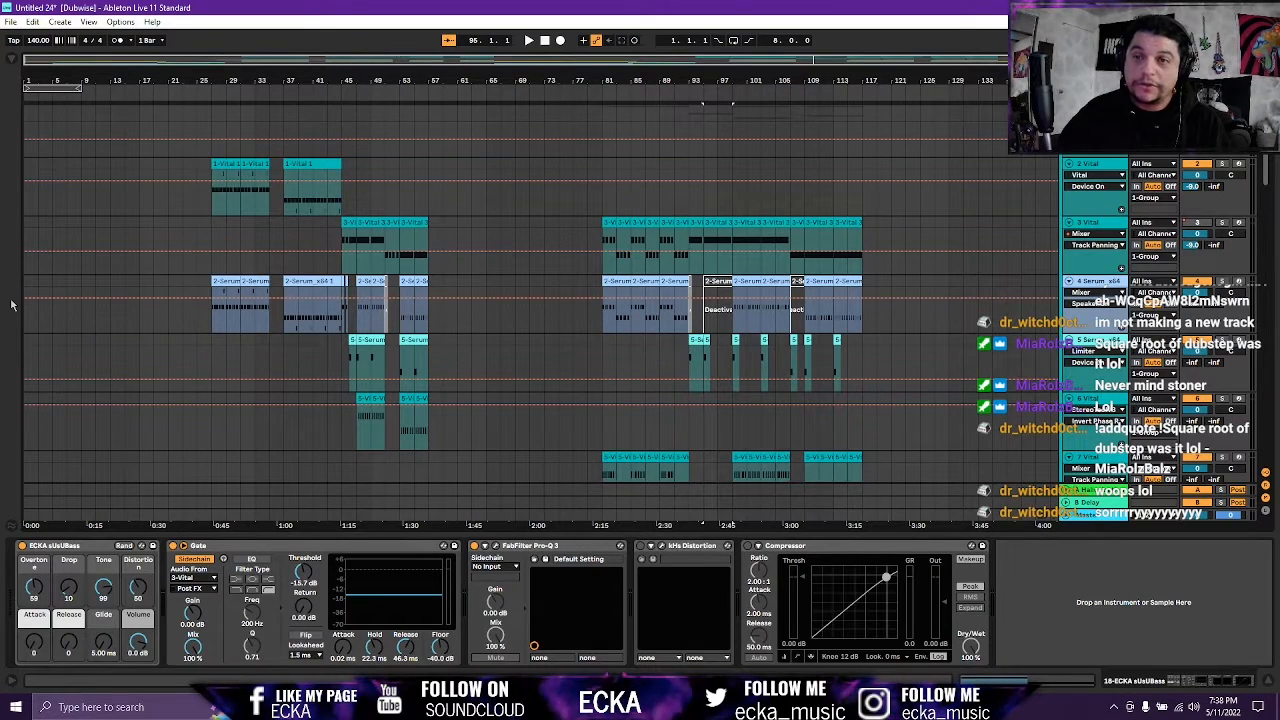
pyautogui.click(339, 268)
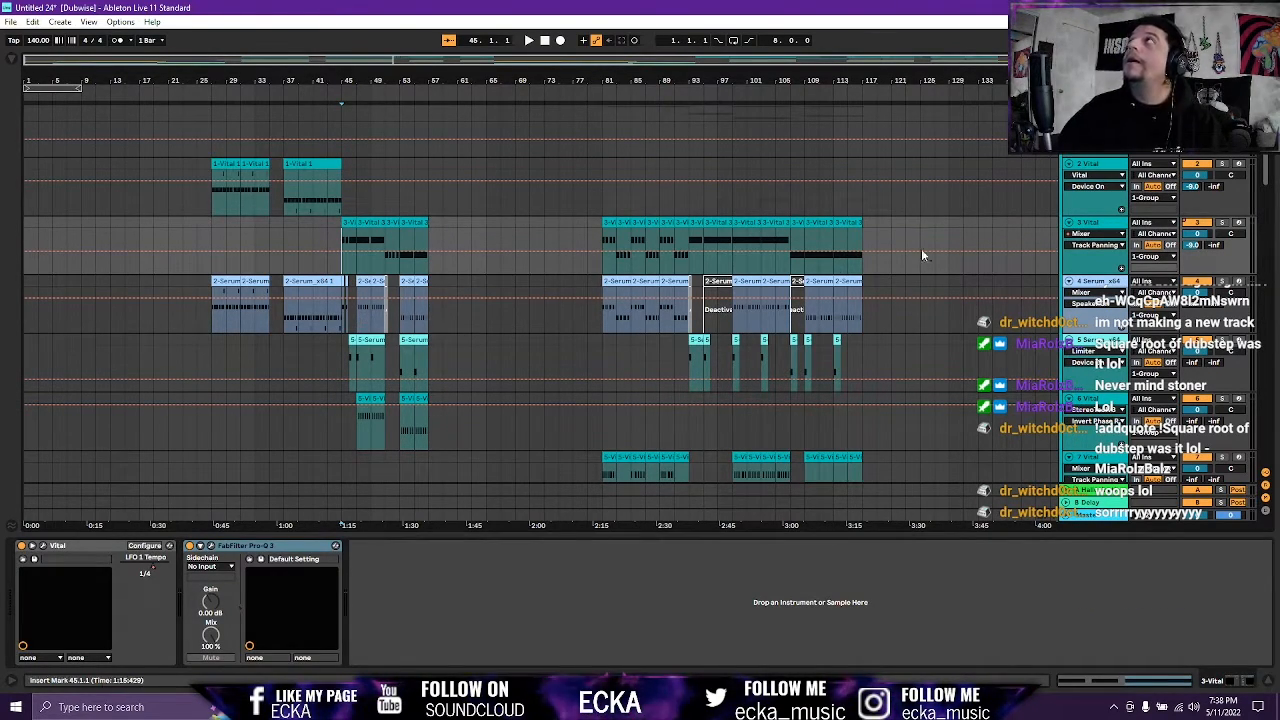
pyautogui.scroll(1, 1152, 199)
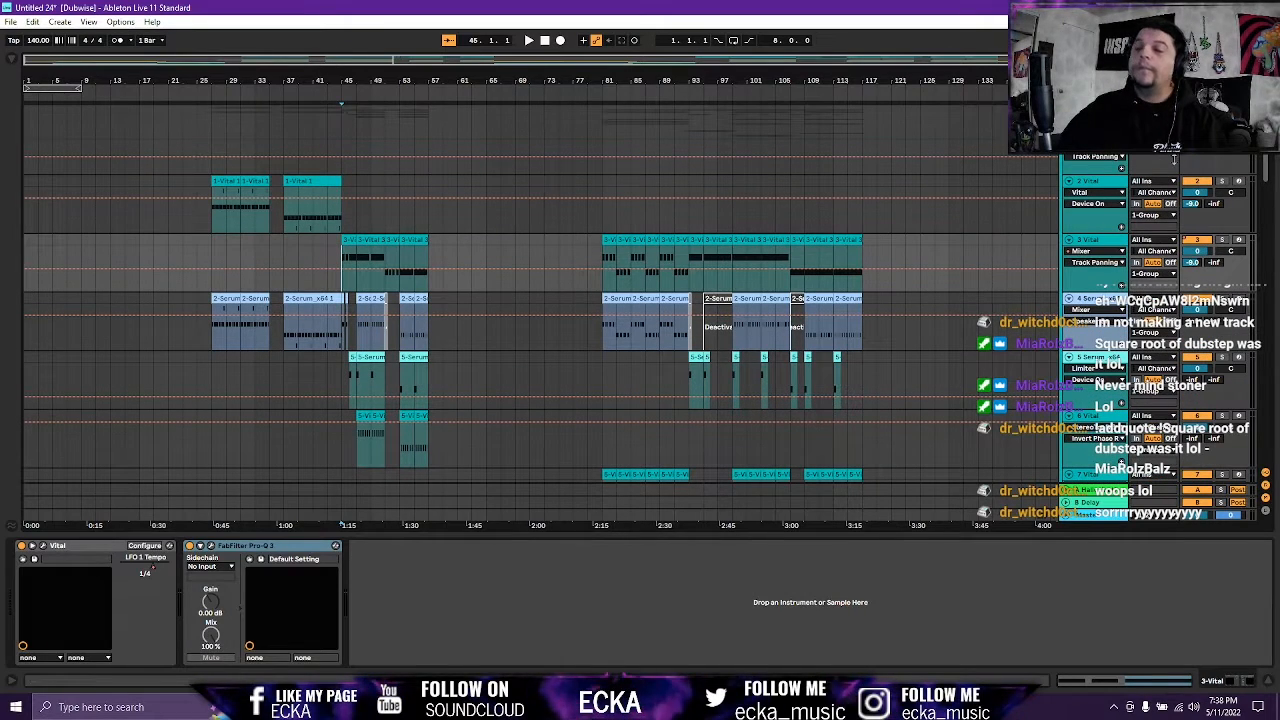
pyautogui.press('space')
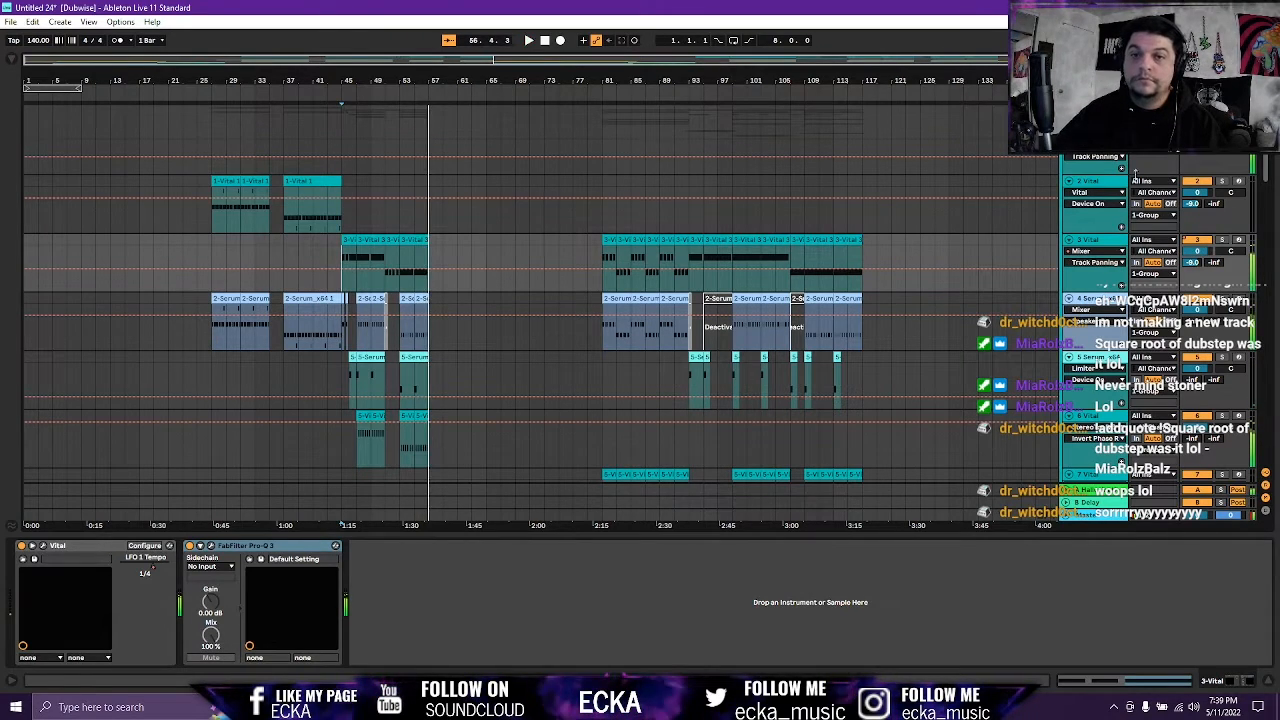
pyautogui.click(605, 299)
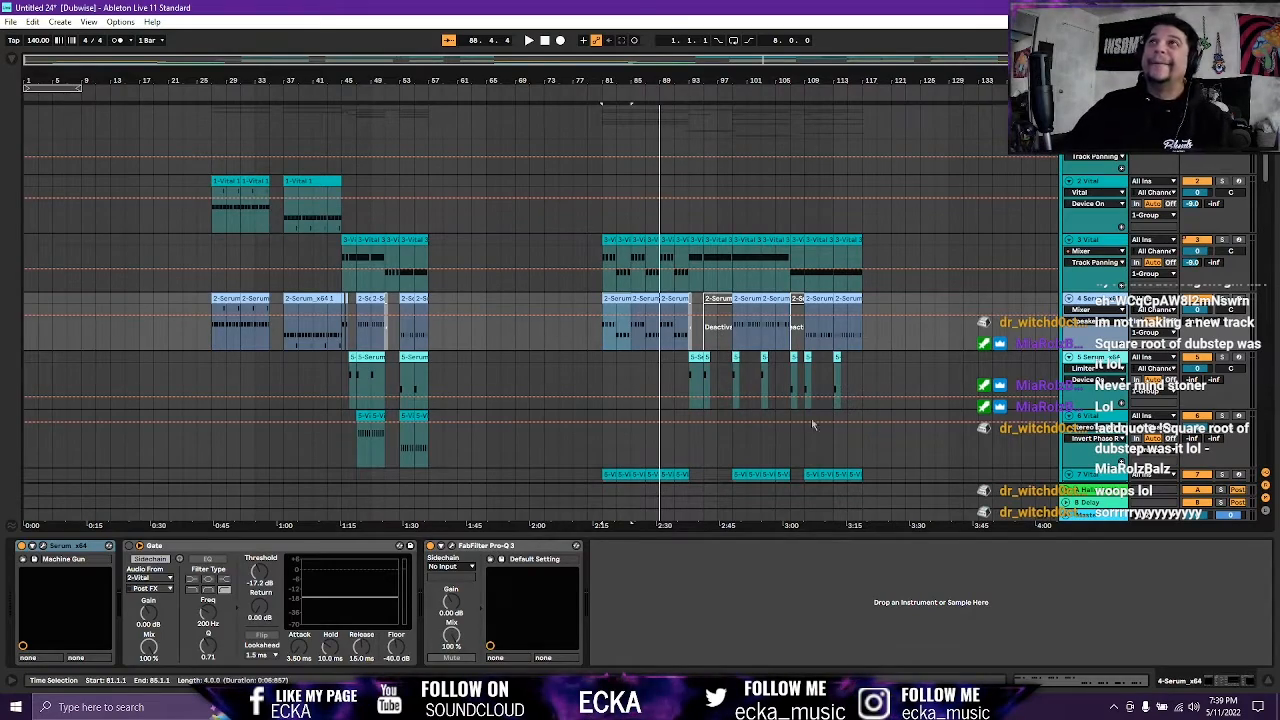
# Play the outro from the BassAddictz hat loop clip at bar 117 on track 27, and again from the Great Speech clip at bar 120 on track 38.
pyautogui.scroll(-10, 878, 455)
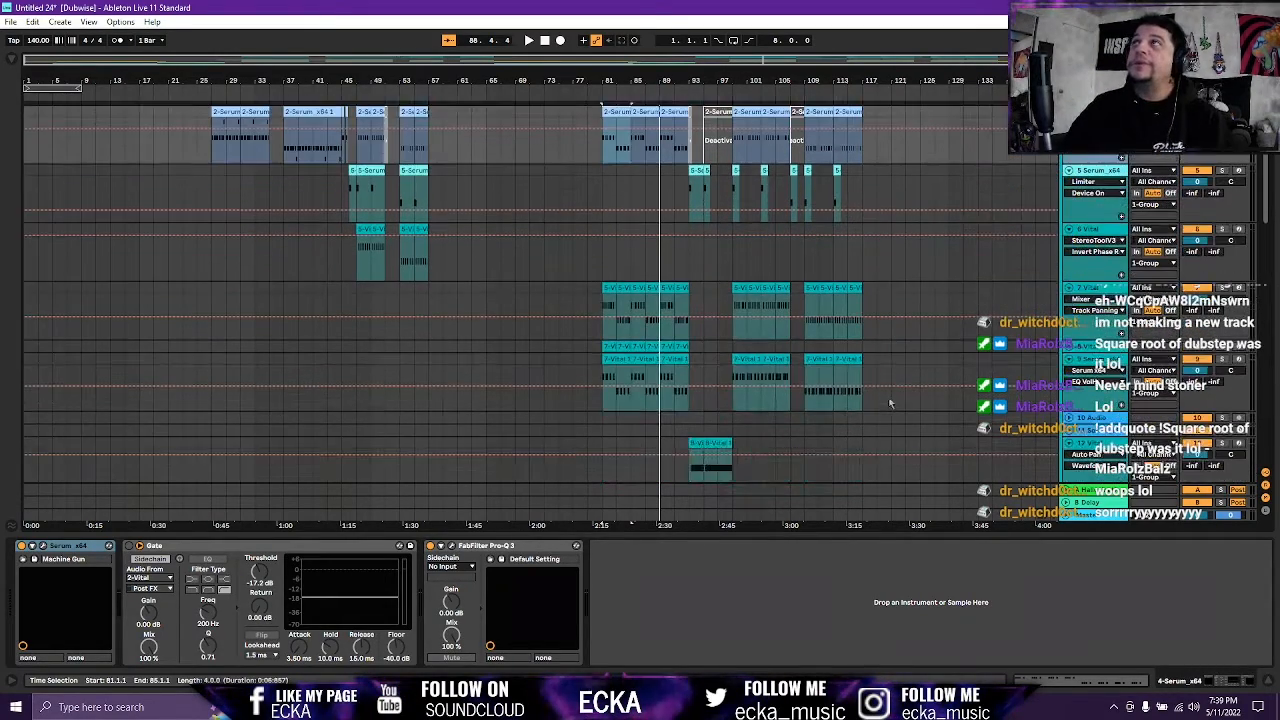
pyautogui.scroll(-10, 878, 420)
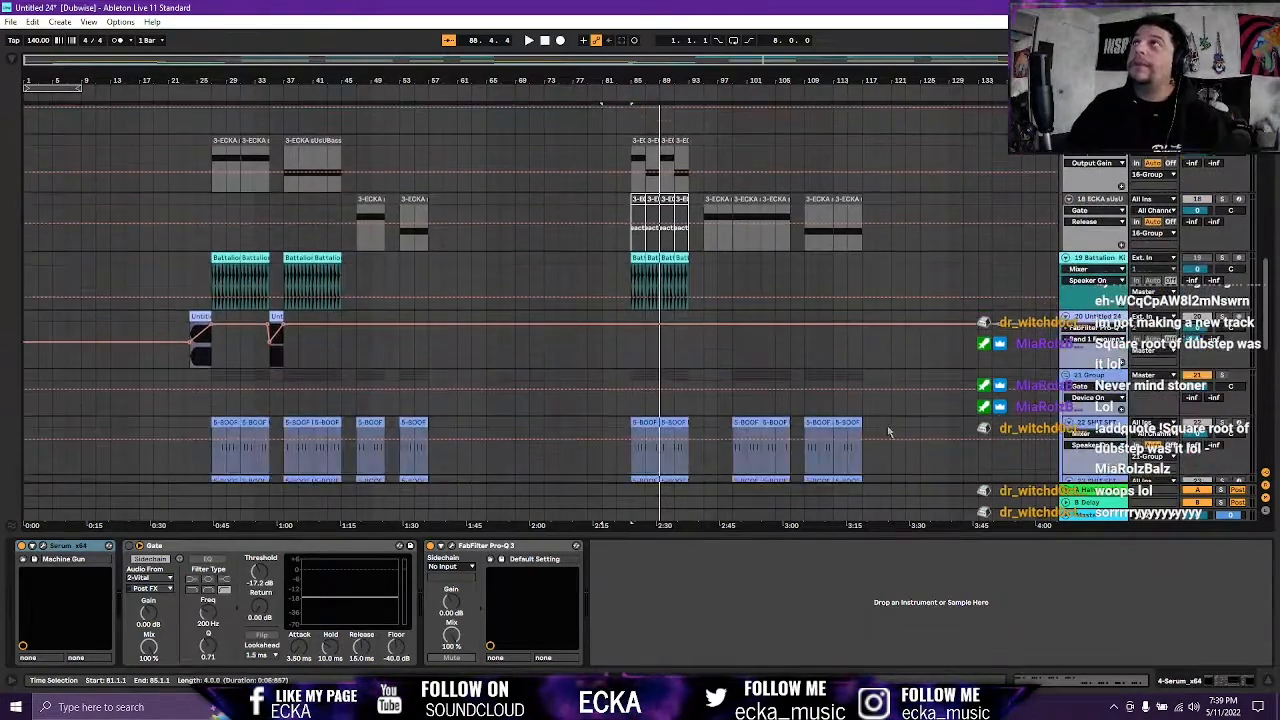
pyautogui.scroll(-3, 878, 430)
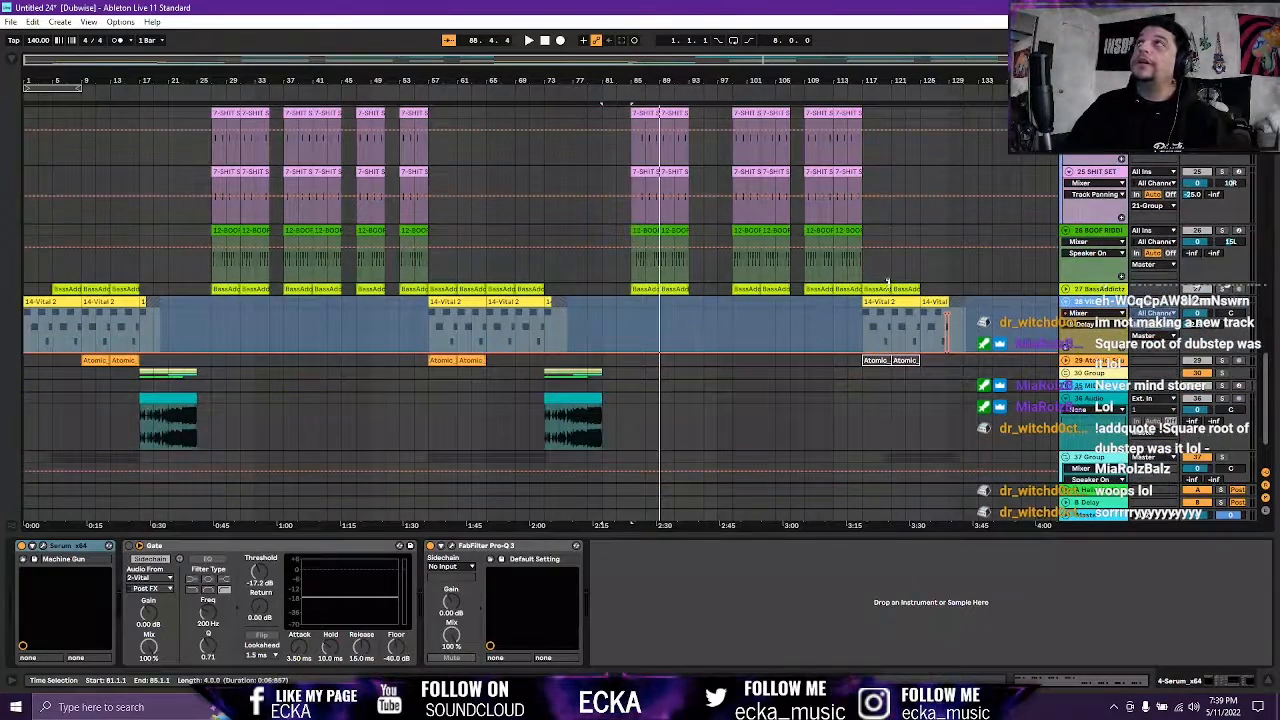
pyautogui.scroll(-1, 890, 316)
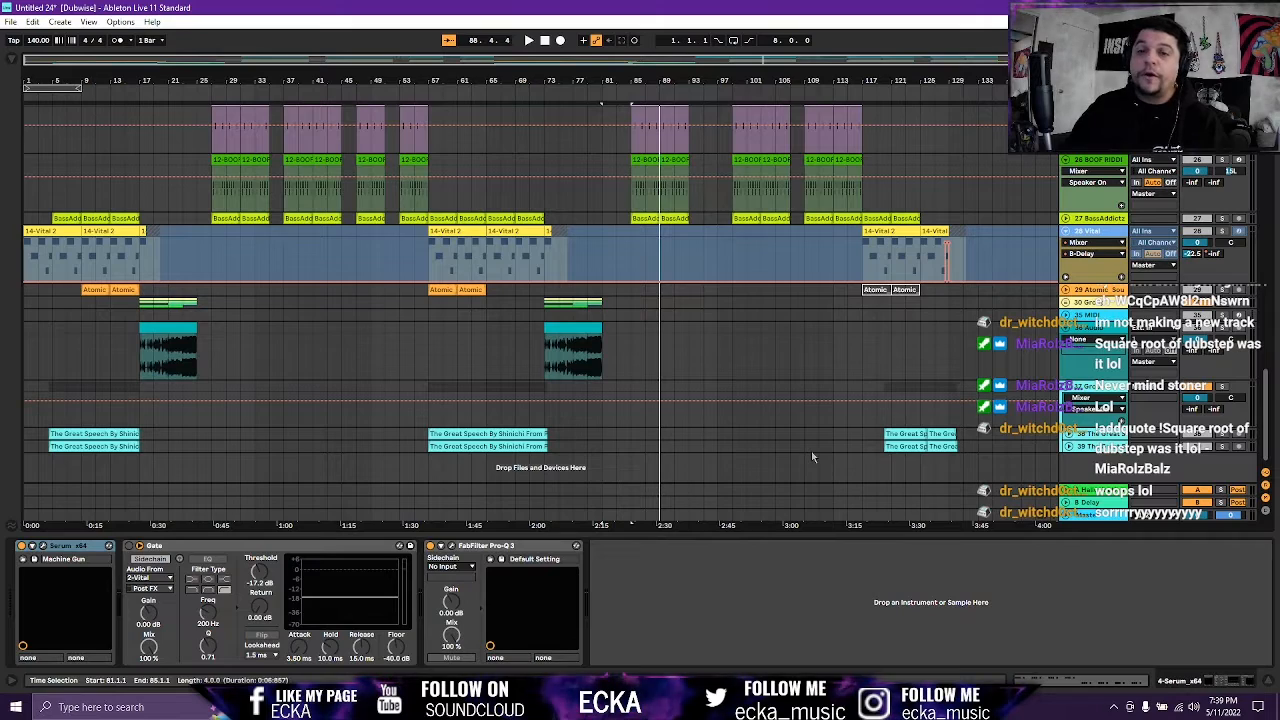
pyautogui.click(1220, 219)
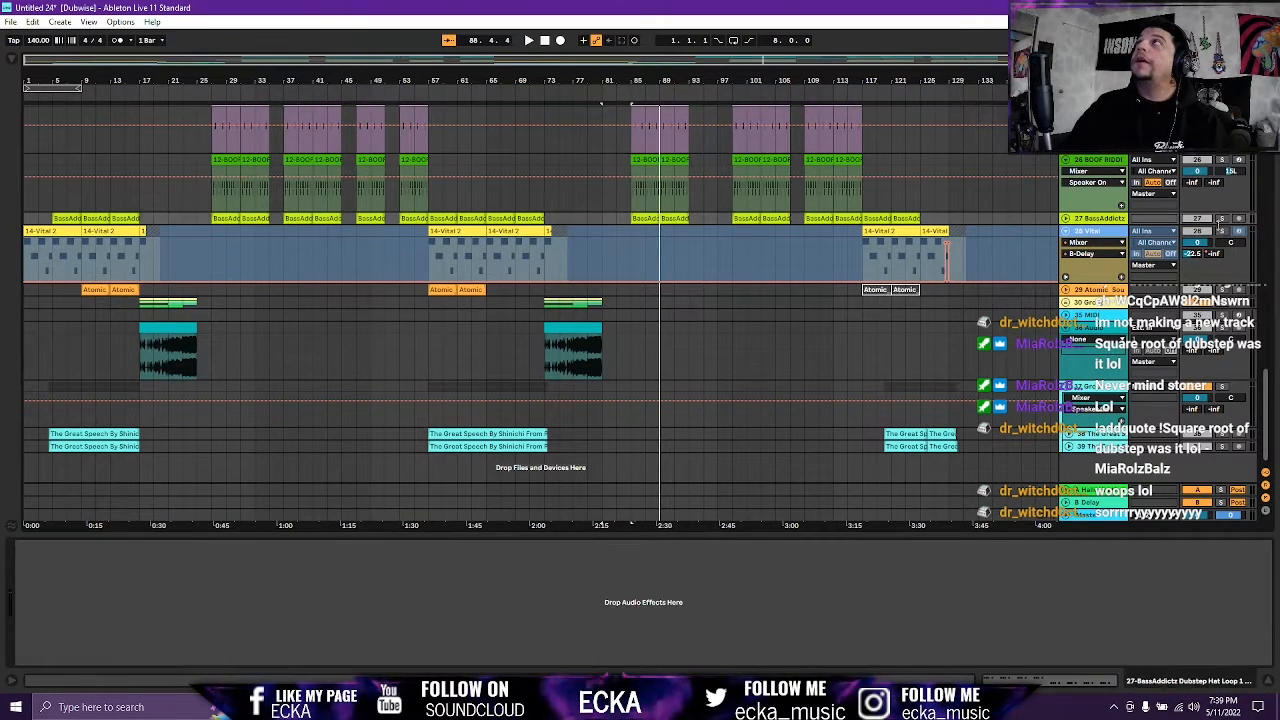
pyautogui.click(872, 214)
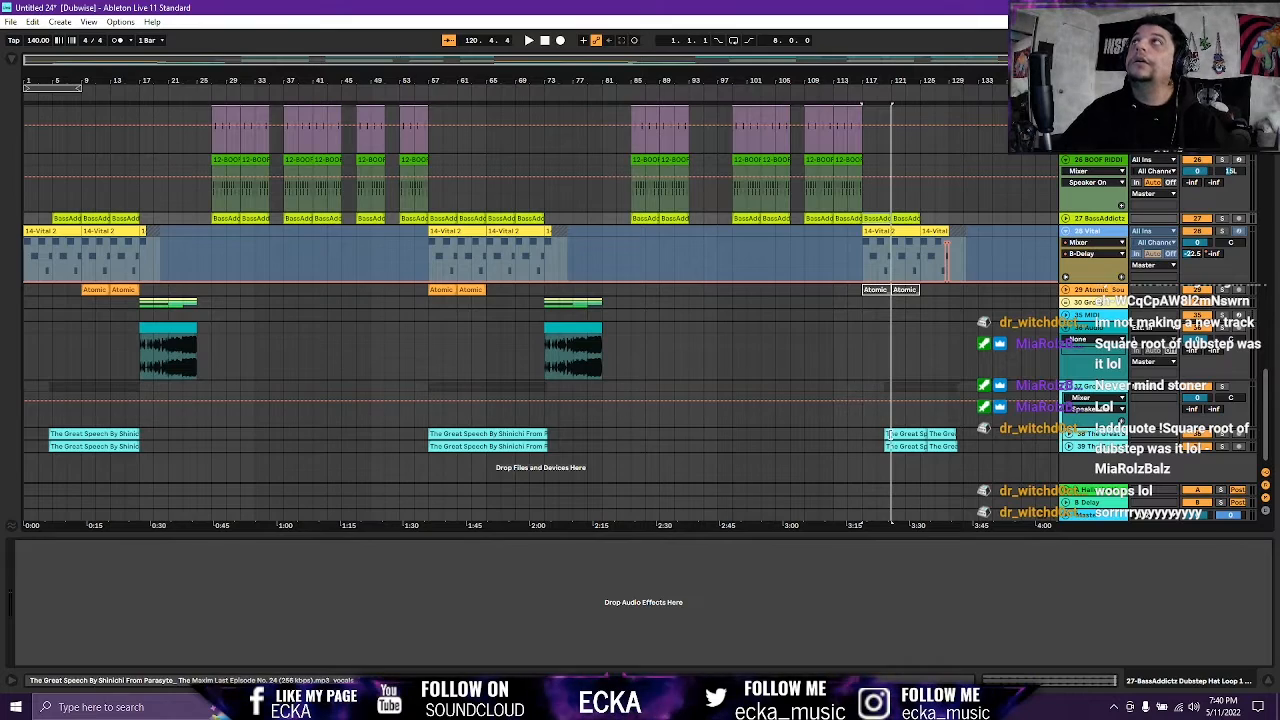
pyautogui.click(887, 437)
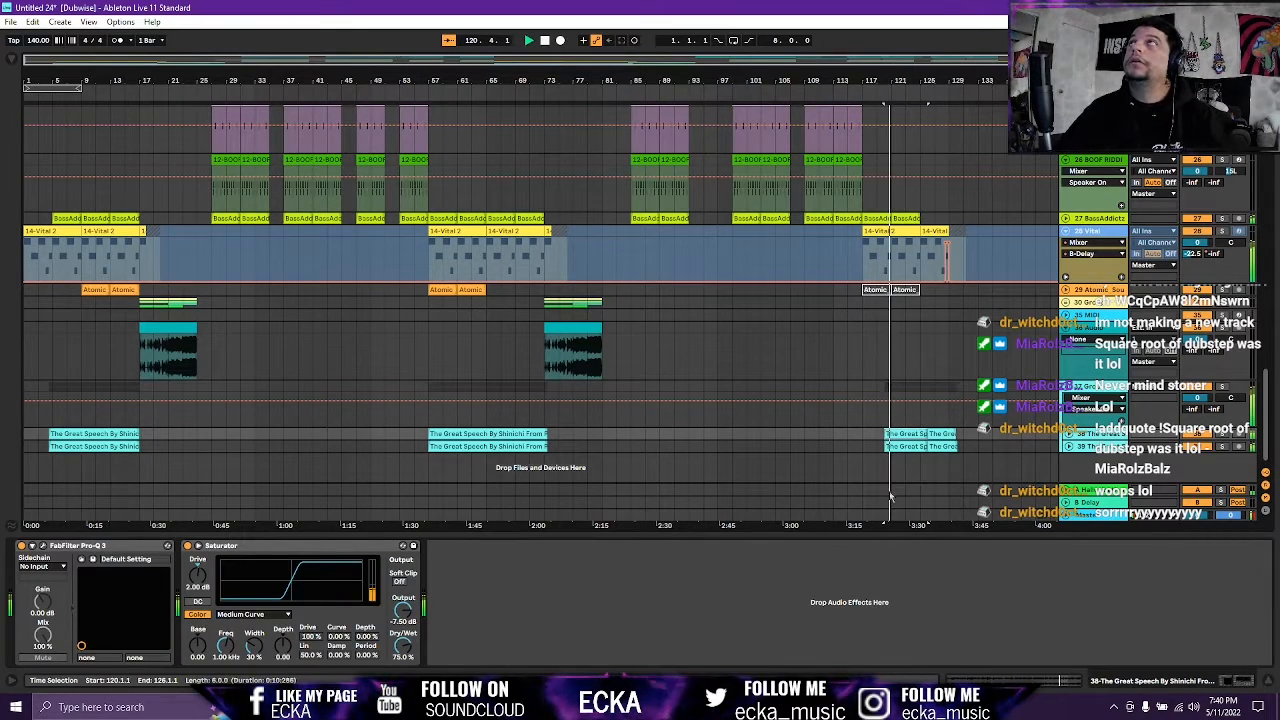